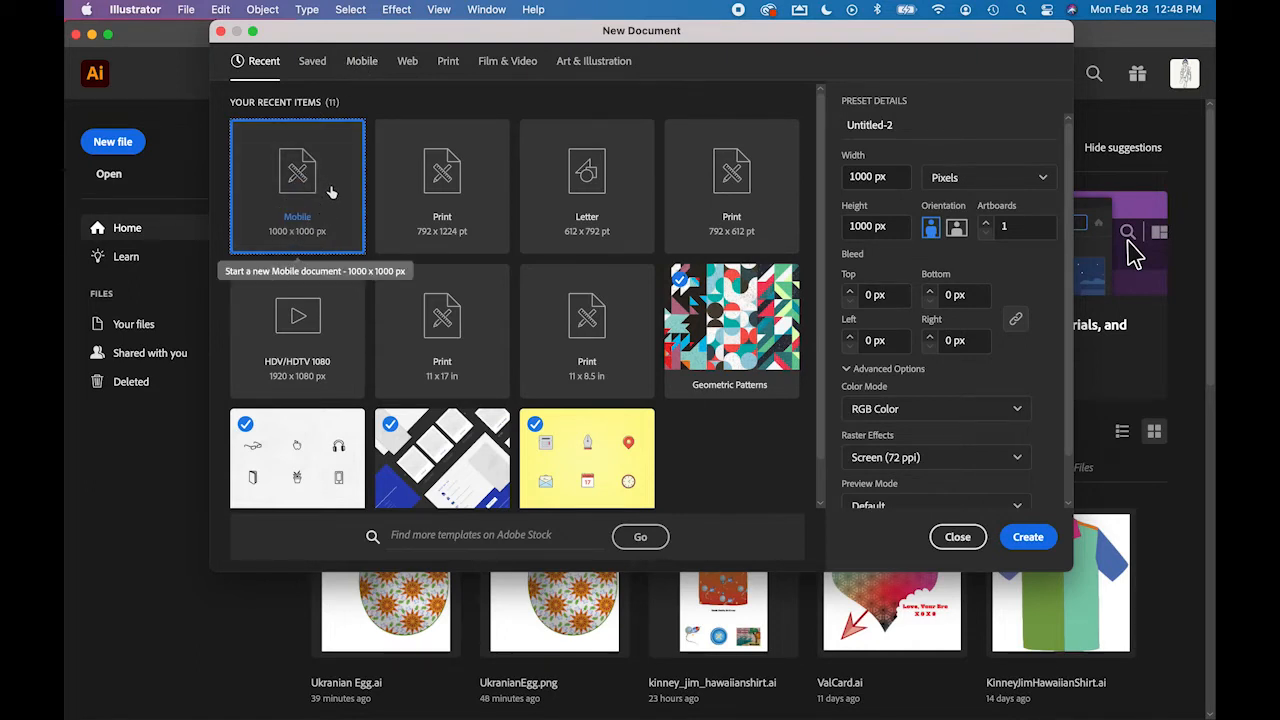
- Create a new document from the Mobile presets with a width and height of 1000 px
{"action": "left_click", "coordinate": [363, 64]}
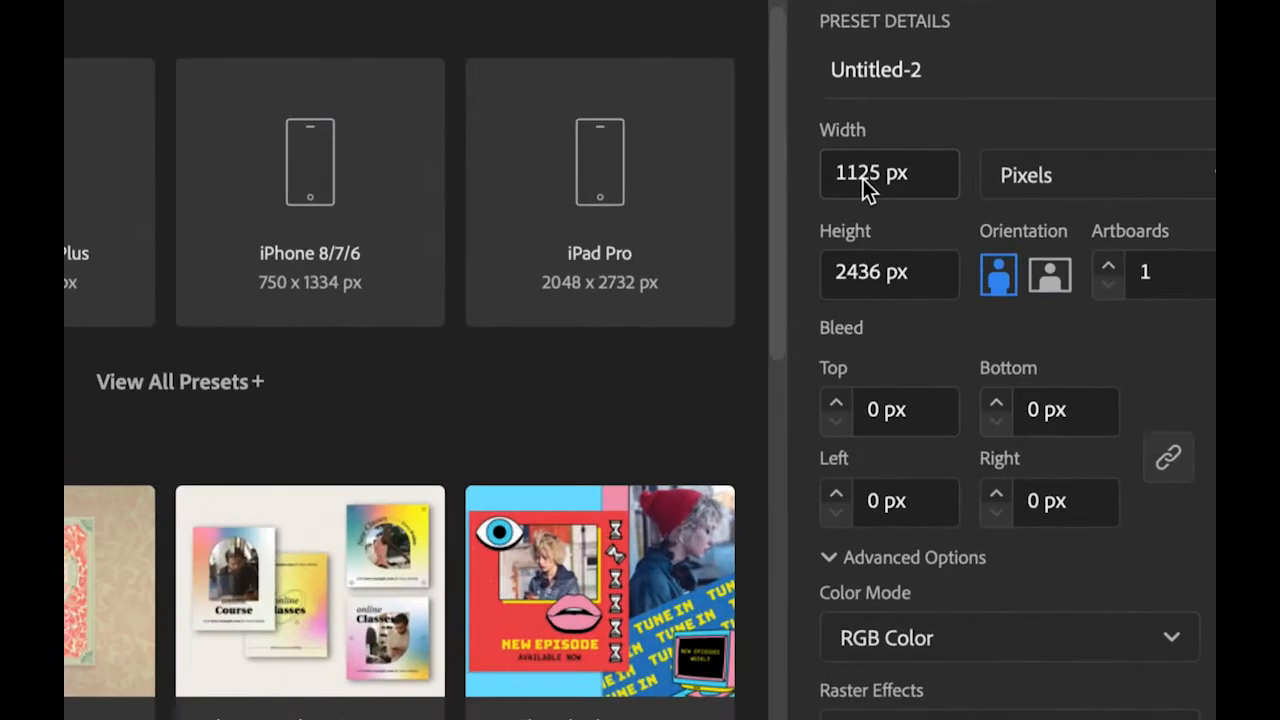
{"action": "left_click", "coordinate": [852, 174]}
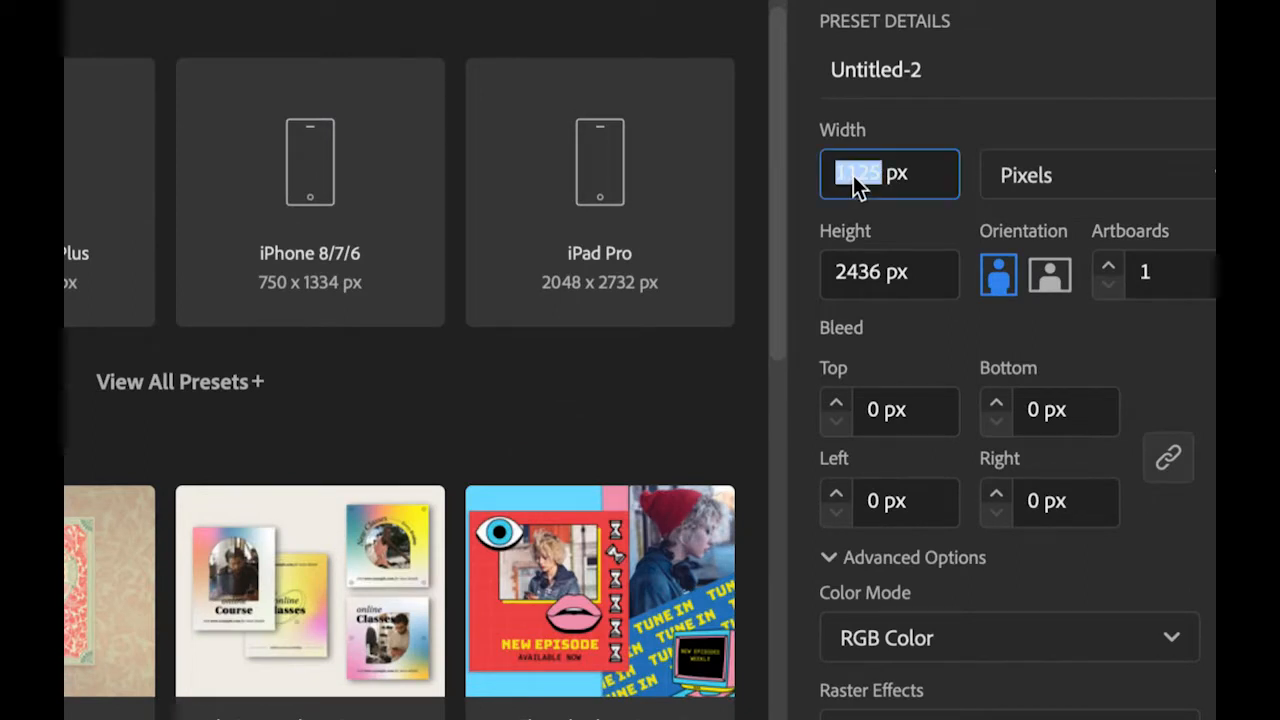
{"action": "type", "text": "1000"}
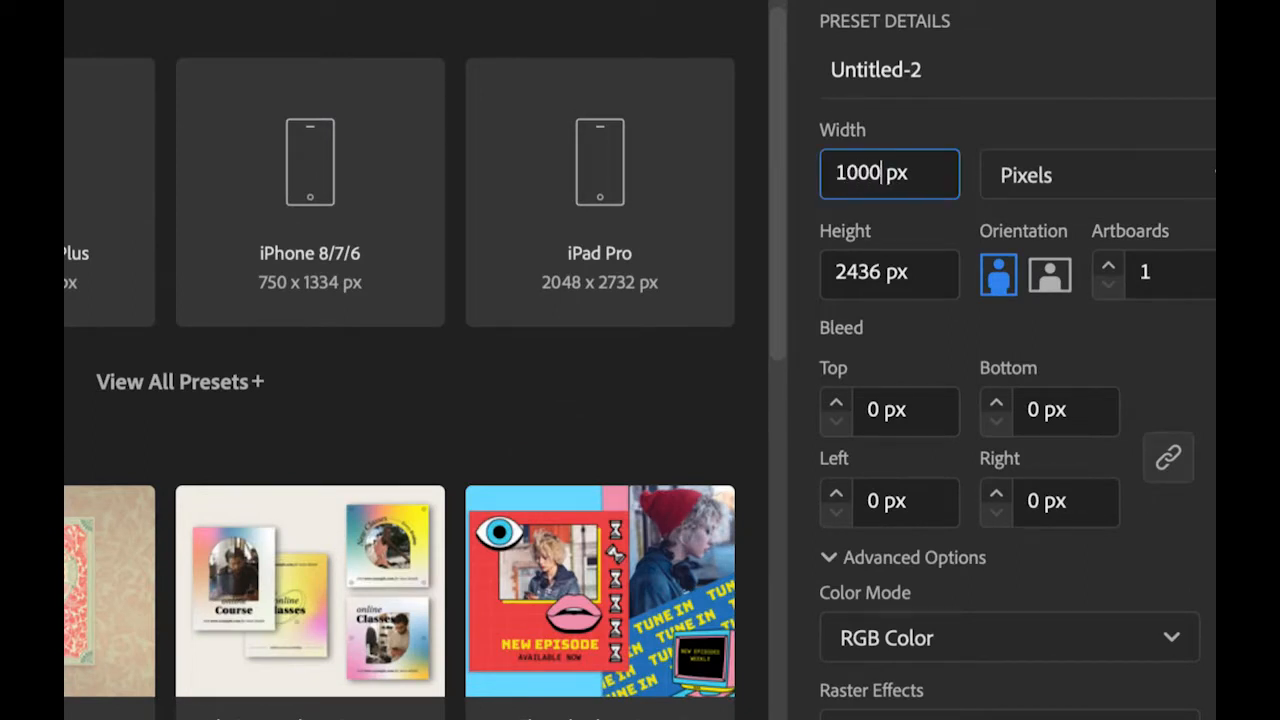
{"action": "left_click", "coordinate": [845, 268]}
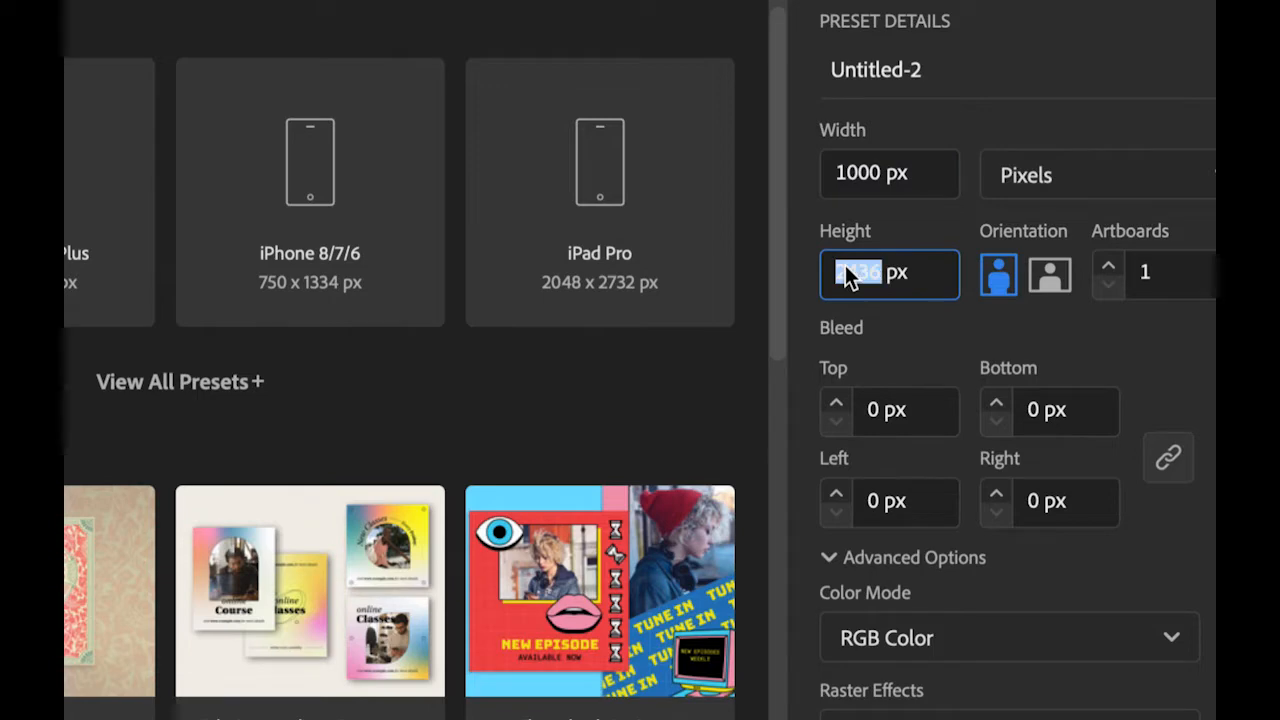
{"action": "type", "text": "1000"}
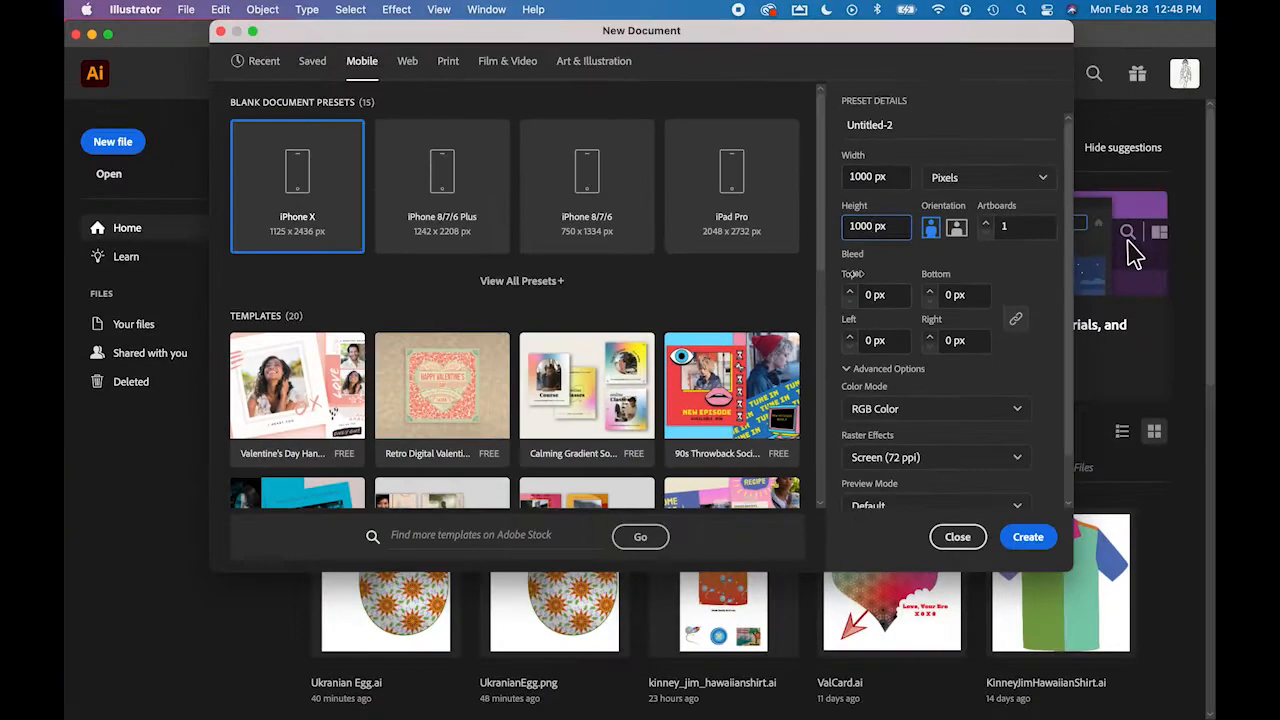
{"action": "left_click", "coordinate": [1022, 540]}
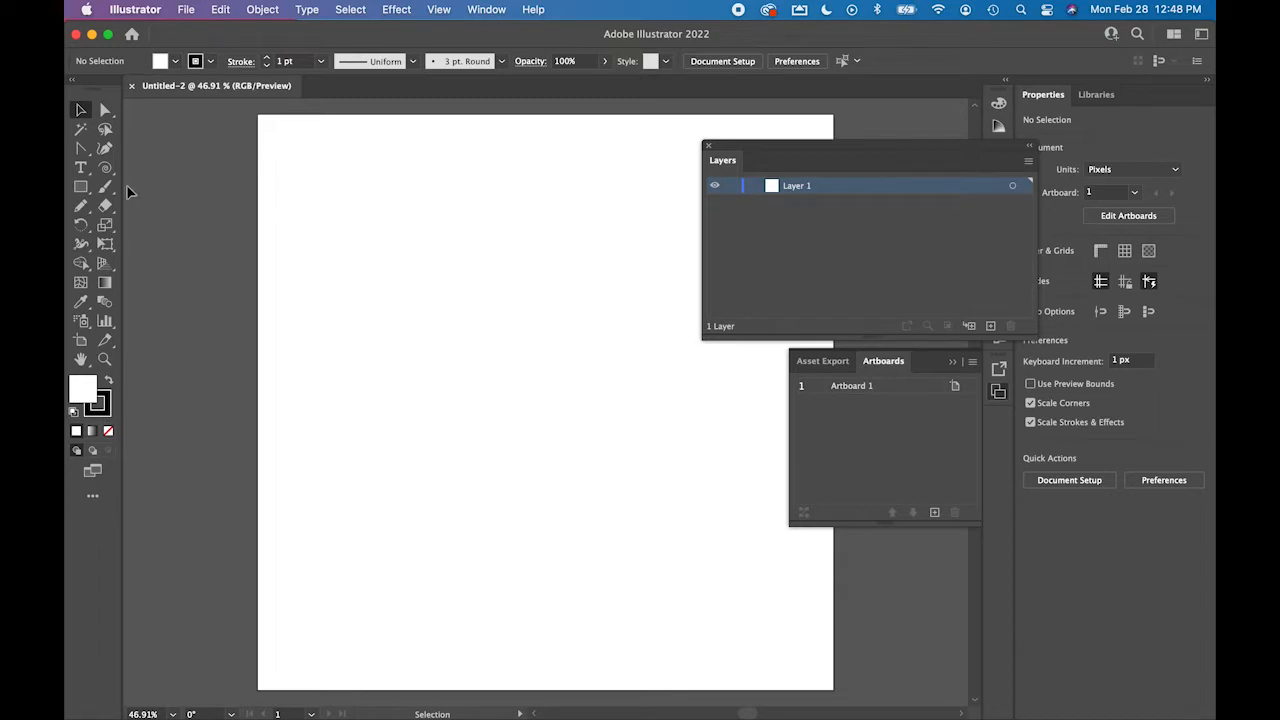
- Activate the Pencil tool and reset the Essentials Classic workspace to its default layout
{"action": "left_click", "coordinate": [81, 207]}
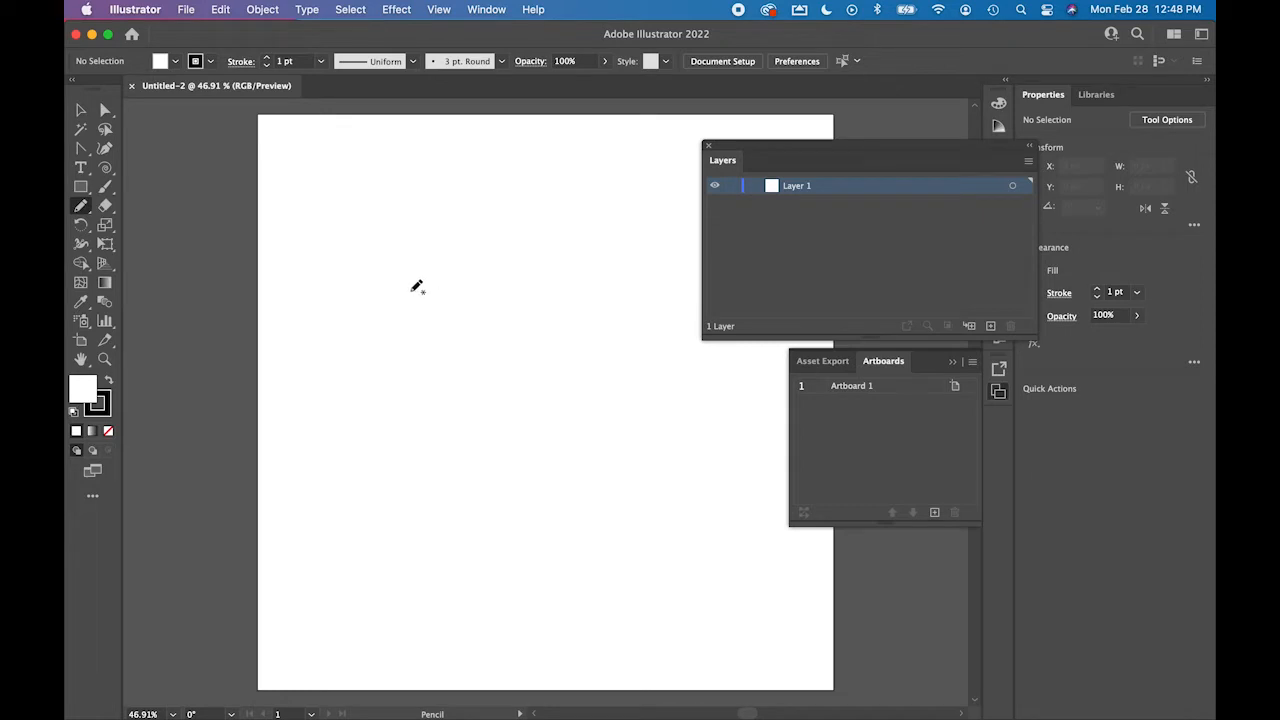
{"action": "left_click", "coordinate": [485, 9]}
{"action": "mouse_move", "coordinate": [520, 94]}
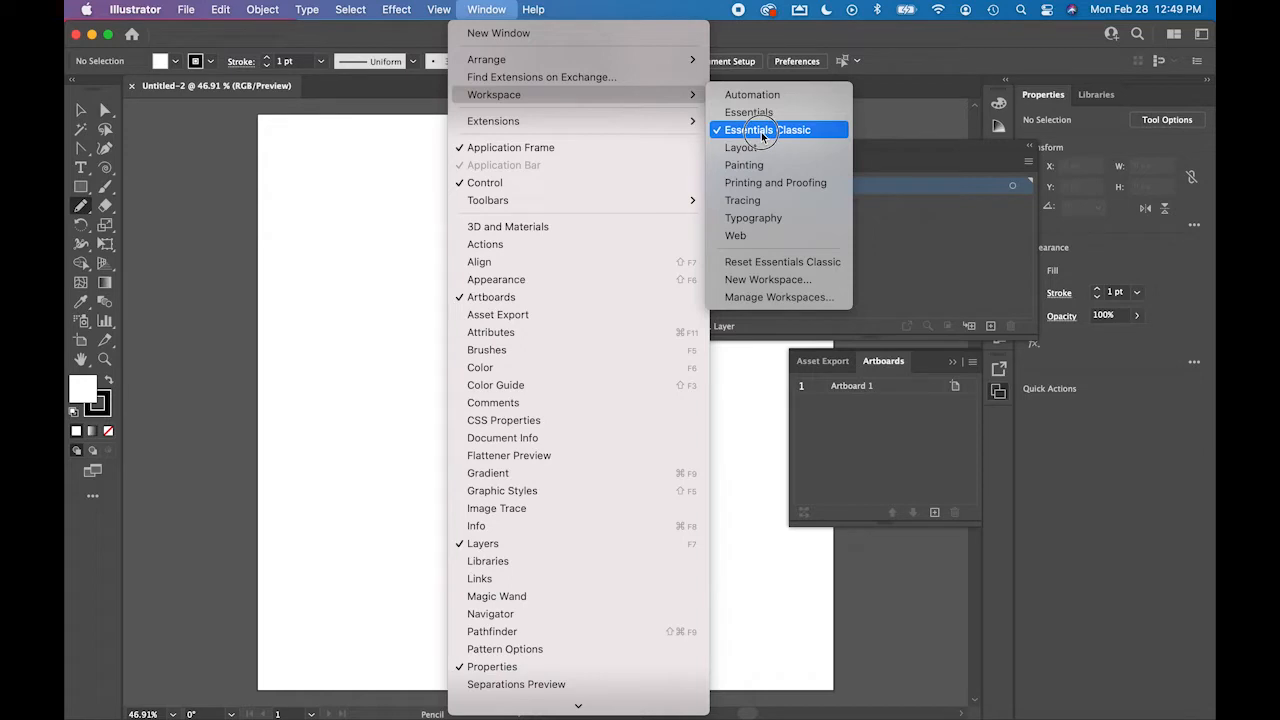
{"action": "left_click", "coordinate": [762, 262]}
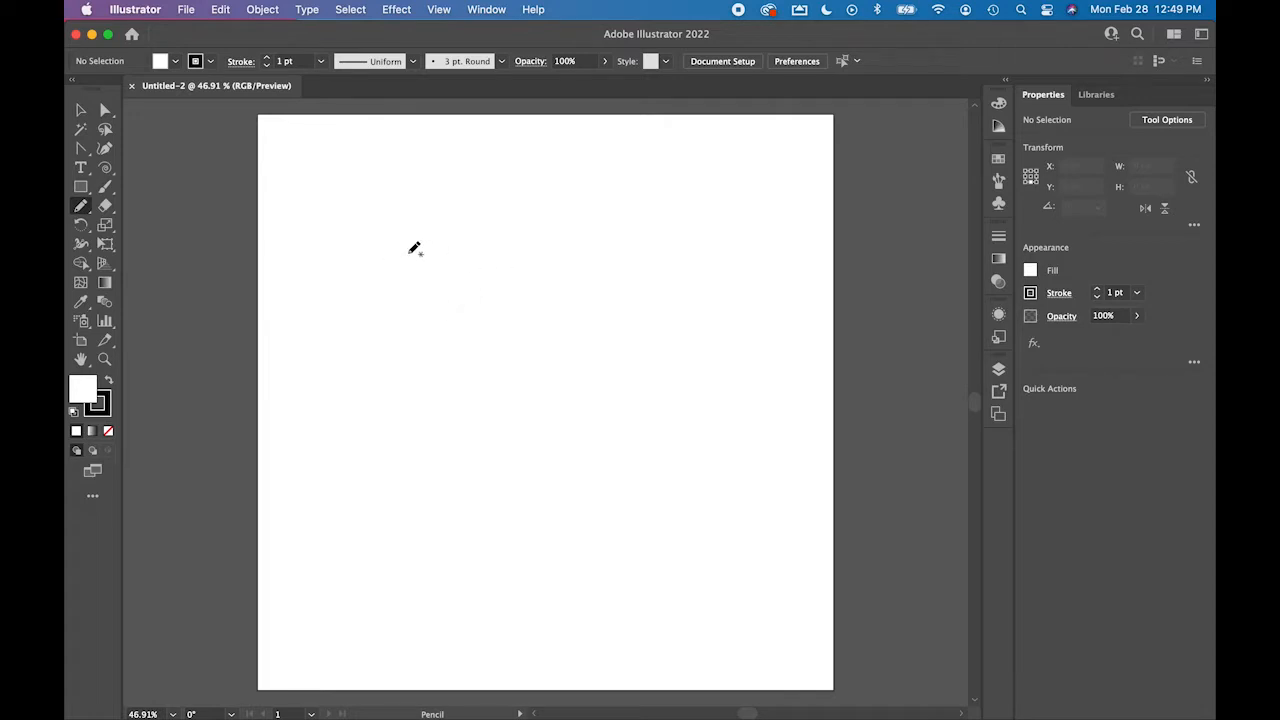
- Draw a closed dove outline about 592 by 427 px in the artboard's upper half with the Pencil tool
{"action": "mouse_move", "coordinate": [400, 253]}
{"action": "left_mouse_down"}
{"action": "mouse_move", "coordinate": [446, 237]}
{"action": "mouse_move", "coordinate": [496, 293]}
{"action": "mouse_move", "coordinate": [545, 258]}
{"action": "mouse_move", "coordinate": [591, 195]}
{"action": "mouse_move", "coordinate": [663, 177]}
{"action": "mouse_move", "coordinate": [642, 199]}
{"action": "mouse_move", "coordinate": [664, 203]}
{"action": "mouse_move", "coordinate": [643, 234]}
{"action": "mouse_move", "coordinate": [666, 234]}
{"action": "mouse_move", "coordinate": [640, 263]}
{"action": "mouse_move", "coordinate": [660, 278]}
{"action": "mouse_move", "coordinate": [626, 309]}
{"action": "mouse_move", "coordinate": [667, 316]}
{"action": "mouse_move", "coordinate": [738, 294]}
{"action": "mouse_move", "coordinate": [714, 310]}
{"action": "mouse_move", "coordinate": [738, 333]}
{"action": "mouse_move", "coordinate": [711, 349]}
{"action": "mouse_move", "coordinate": [740, 366]}
{"action": "mouse_move", "coordinate": [712, 390]}
{"action": "mouse_move", "coordinate": [591, 387]}
{"action": "mouse_move", "coordinate": [511, 425]}
{"action": "mouse_move", "coordinate": [477, 417]}
{"action": "mouse_move", "coordinate": [443, 380]}
{"action": "mouse_move", "coordinate": [424, 276]}
{"action": "mouse_move", "coordinate": [398, 248]}
{"action": "left_mouse_up"}
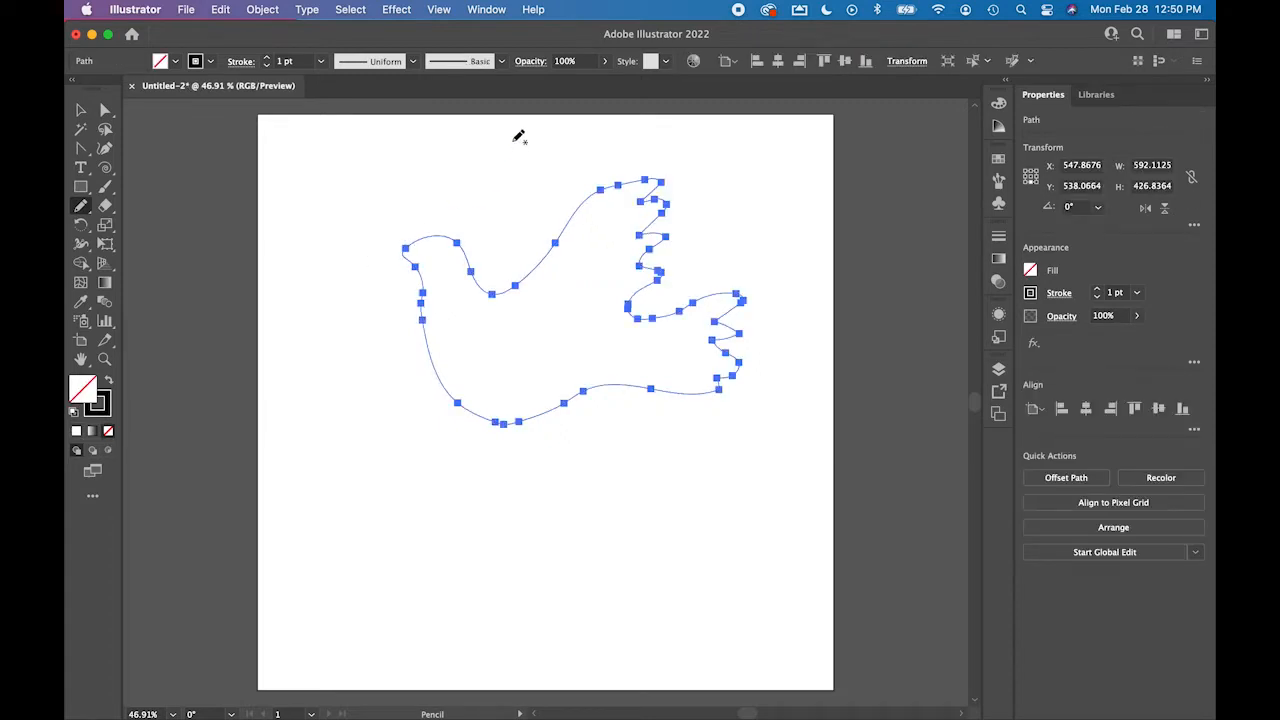
- Set the Pencil tool's fidelity to the second notch from Accurate
{"action": "double_click", "coordinate": [80, 208]}
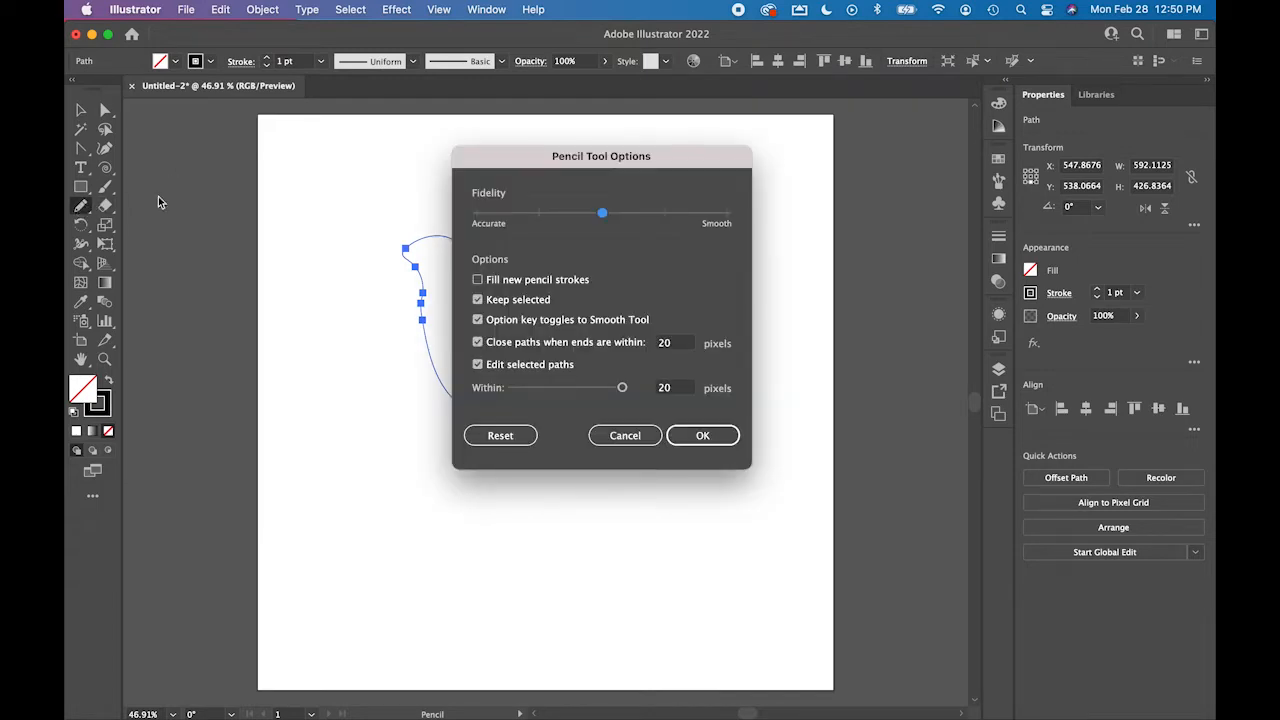
{"action": "left_click_drag", "start_coordinate": [604, 218], "coordinate": [548, 221]}
{"action": "left_click_drag", "start_coordinate": [548, 221], "coordinate": [548, 221]}
{"action": "left_click", "coordinate": [721, 441]}
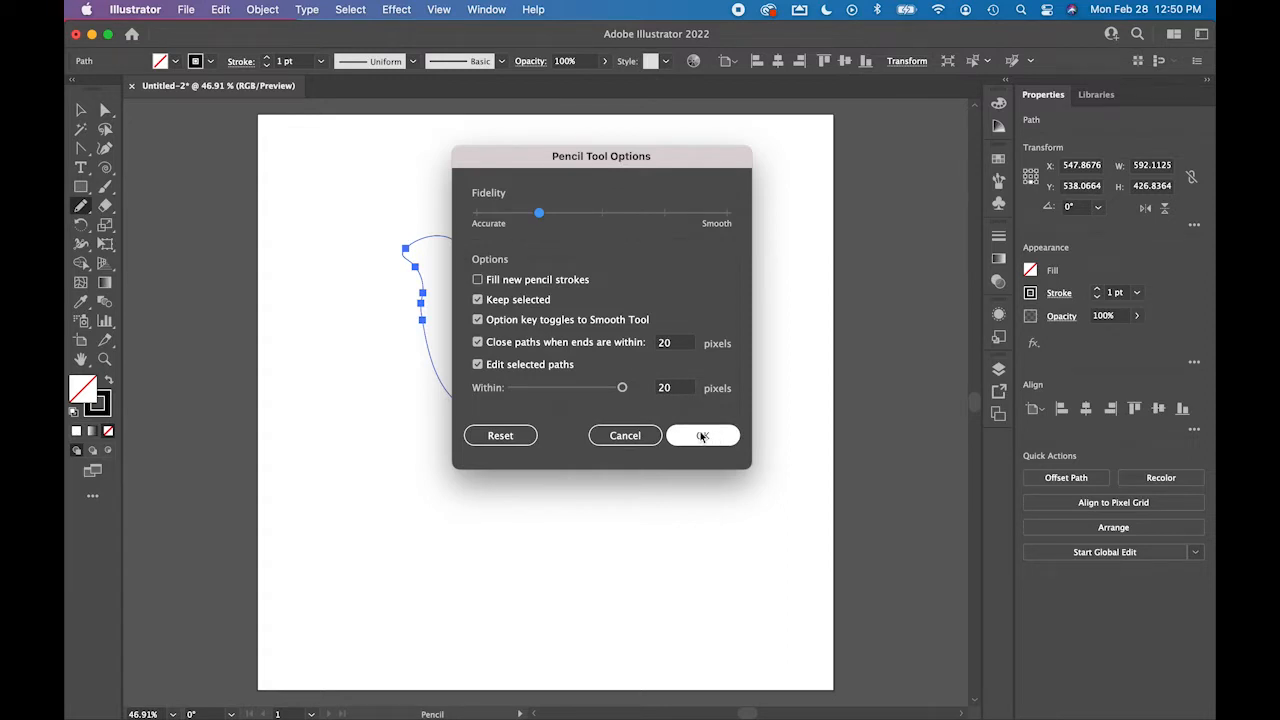
{"action": "left_click", "coordinate": [702, 437]}
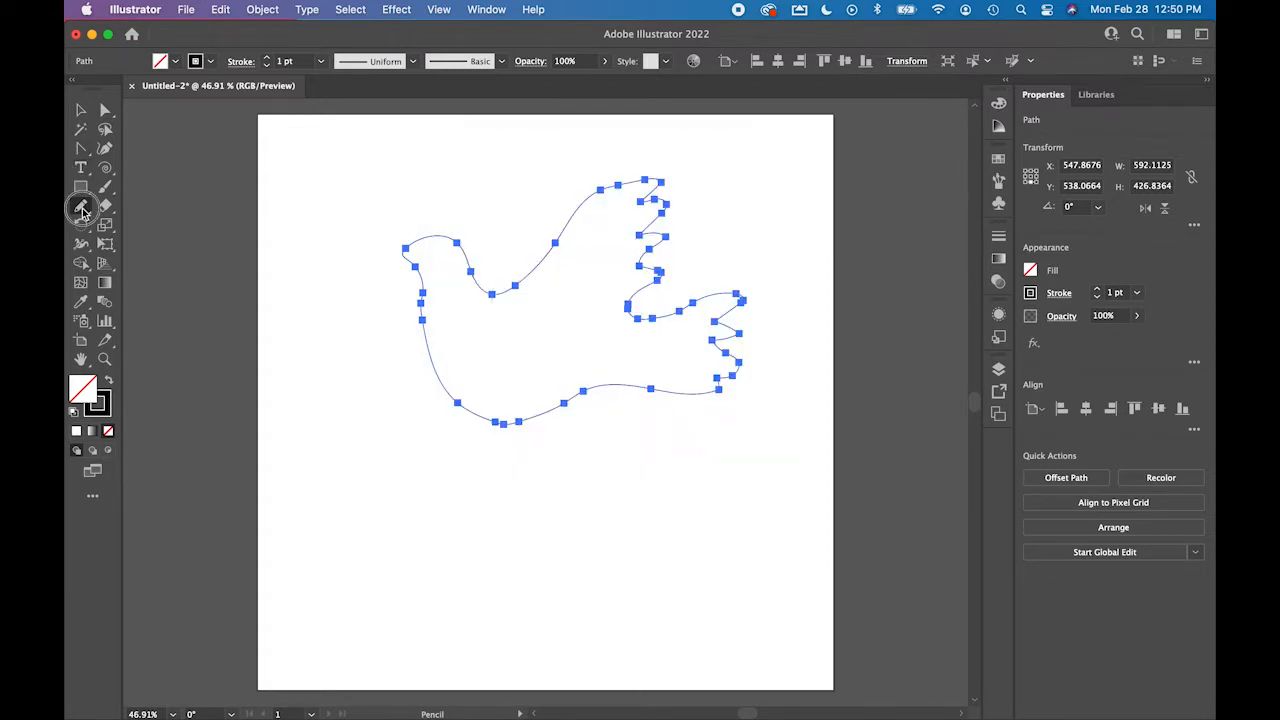
- Reselect the Pencil tool and review its fidelity and path options
{"action": "left_click", "coordinate": [82, 209]}
{"action": "left_click", "coordinate": [128, 206]}
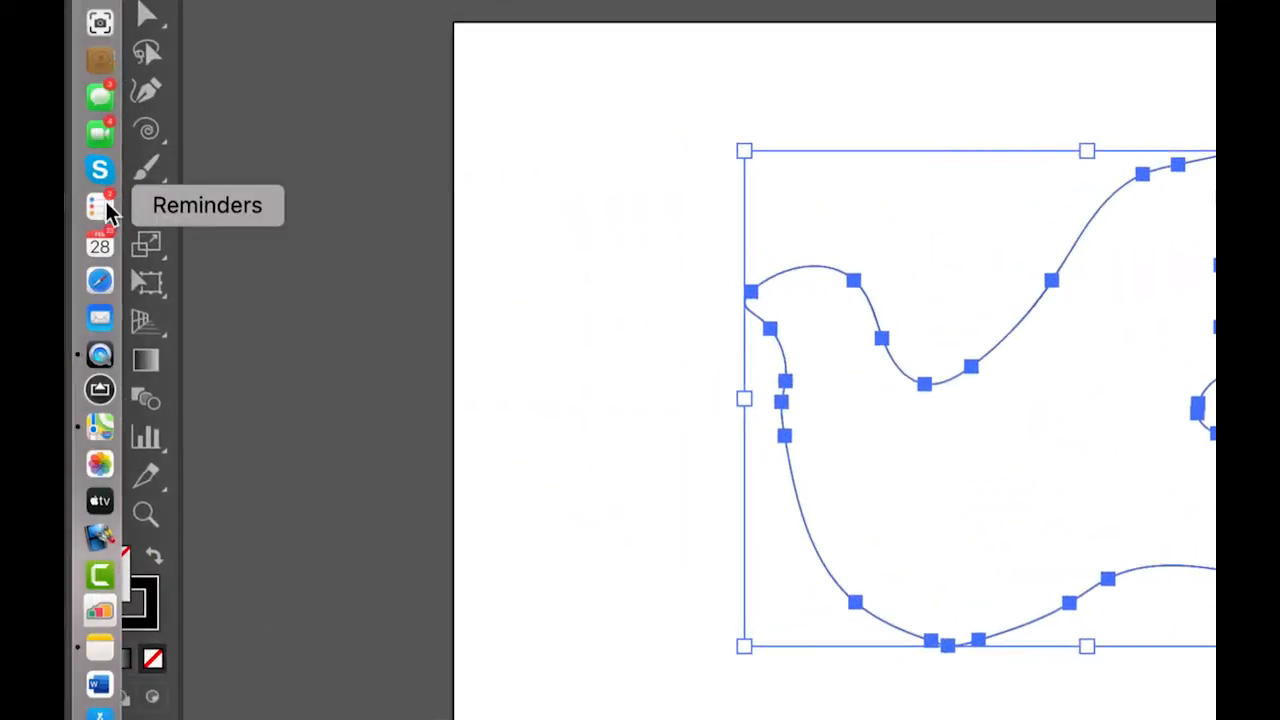
{"action": "left_click", "coordinate": [97, 204]}
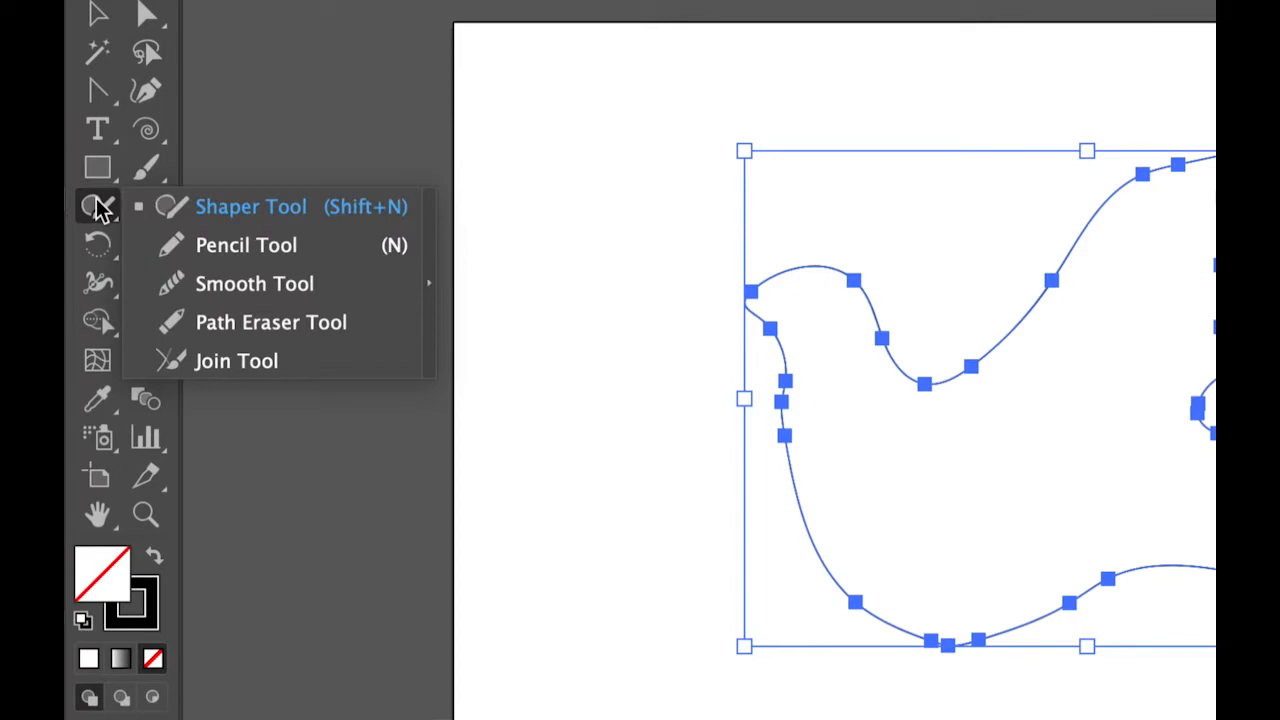
{"action": "left_click", "coordinate": [217, 251]}
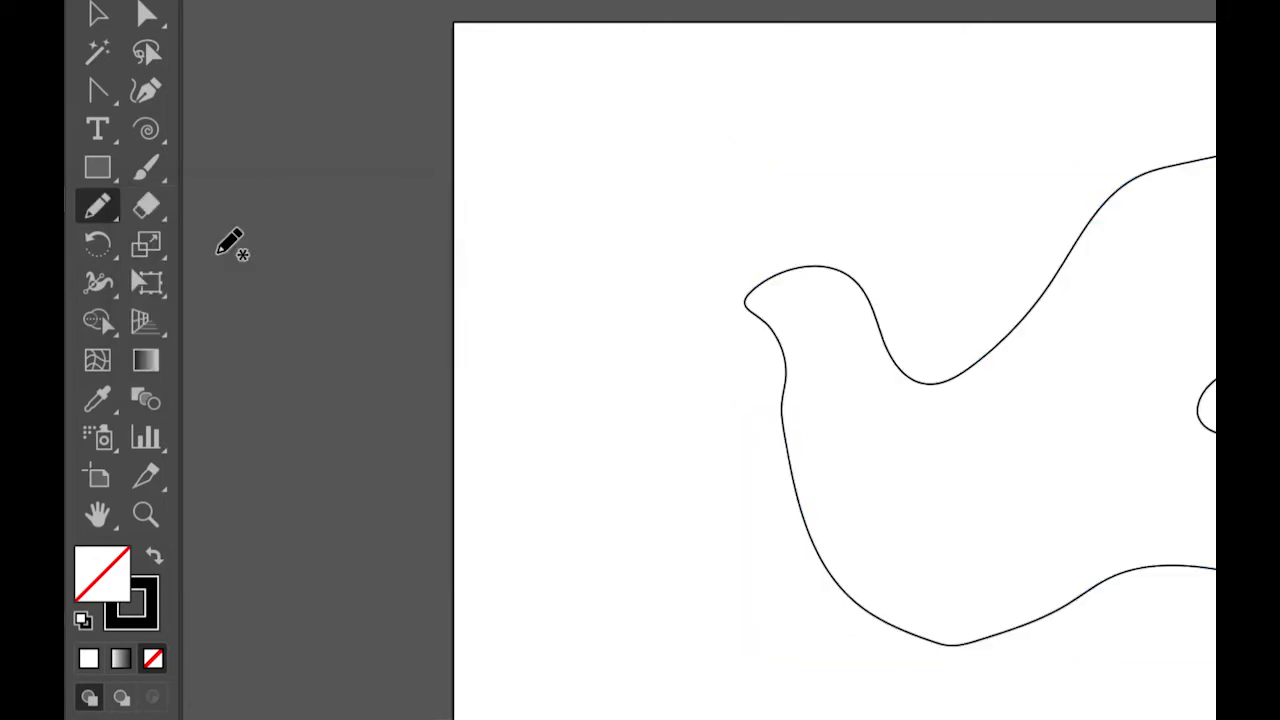
{"action": "double_click", "coordinate": [98, 208]}
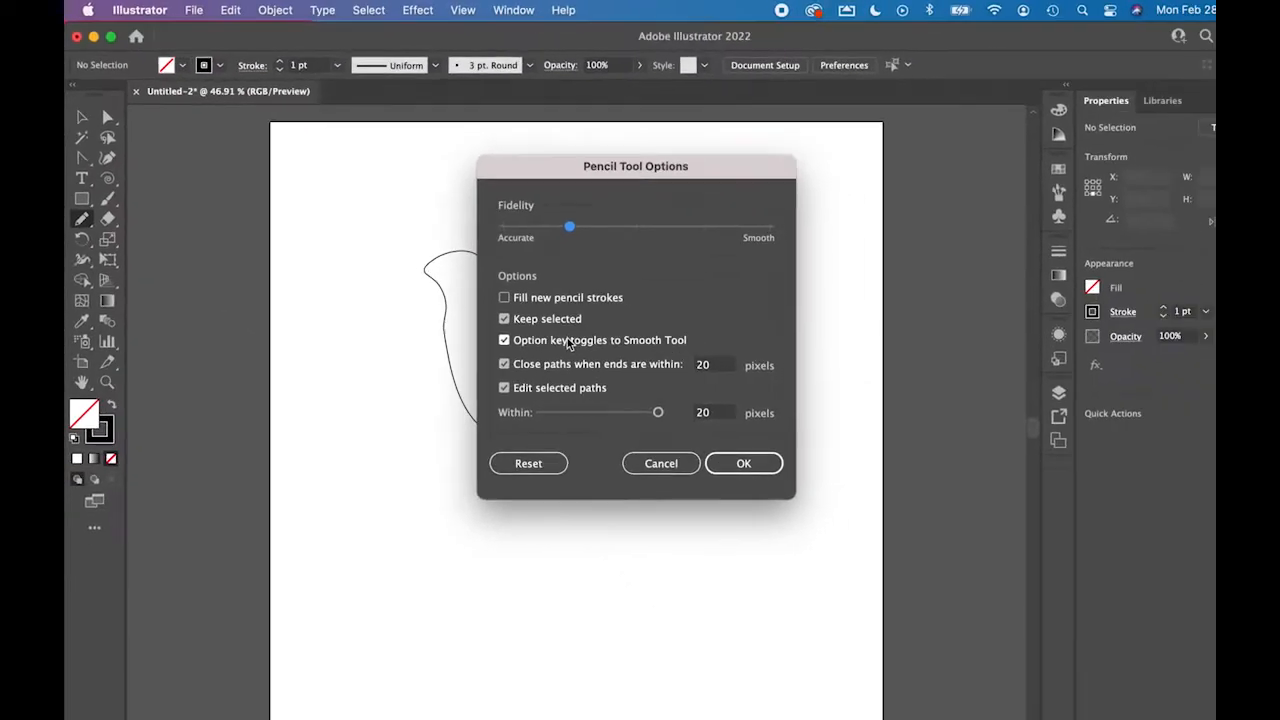
{"action": "left_click", "coordinate": [716, 446]}
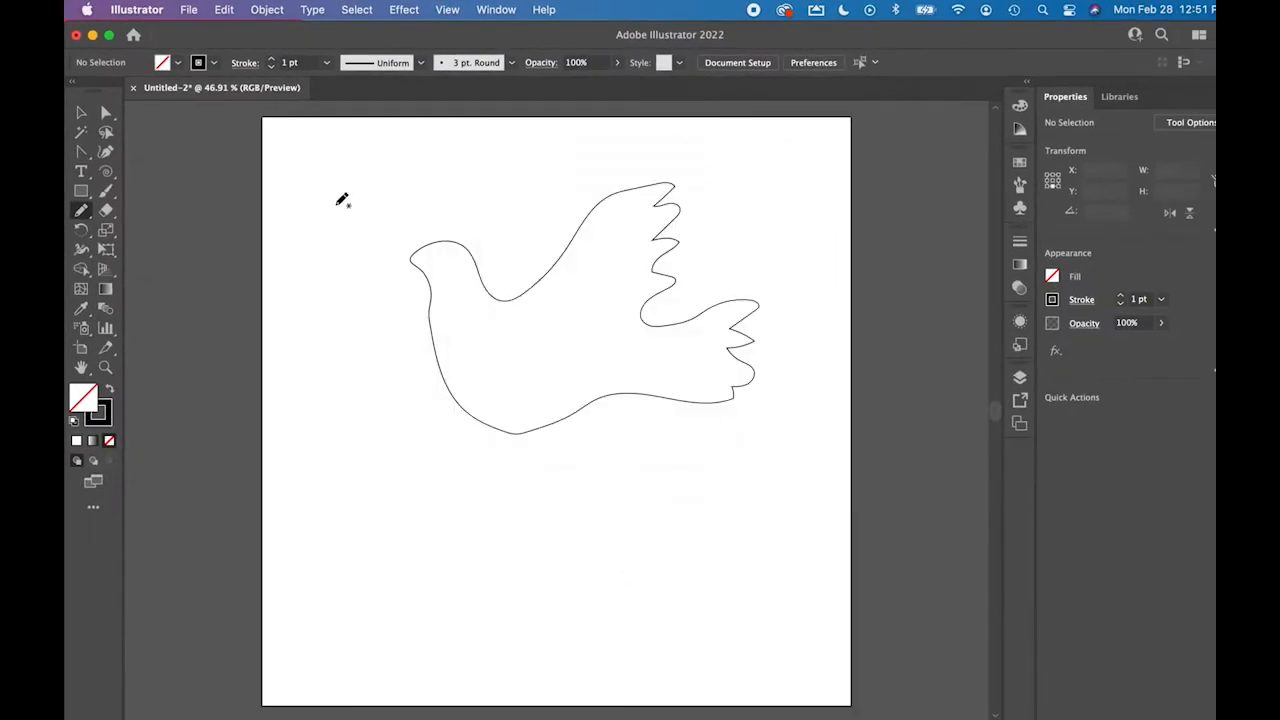
- Delete the dove outline from the artboard
{"action": "left_click", "coordinate": [79, 114]}
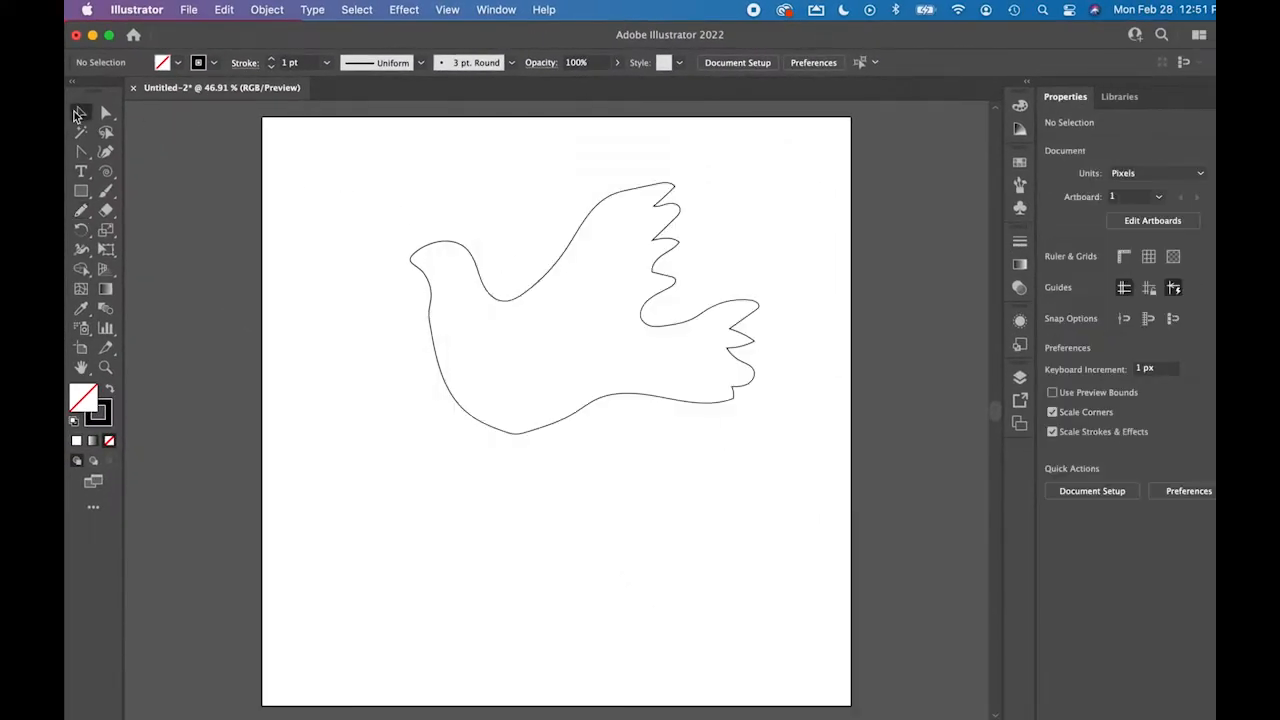
{"action": "left_click", "coordinate": [519, 302]}
{"action": "key", "text": "Delete"}
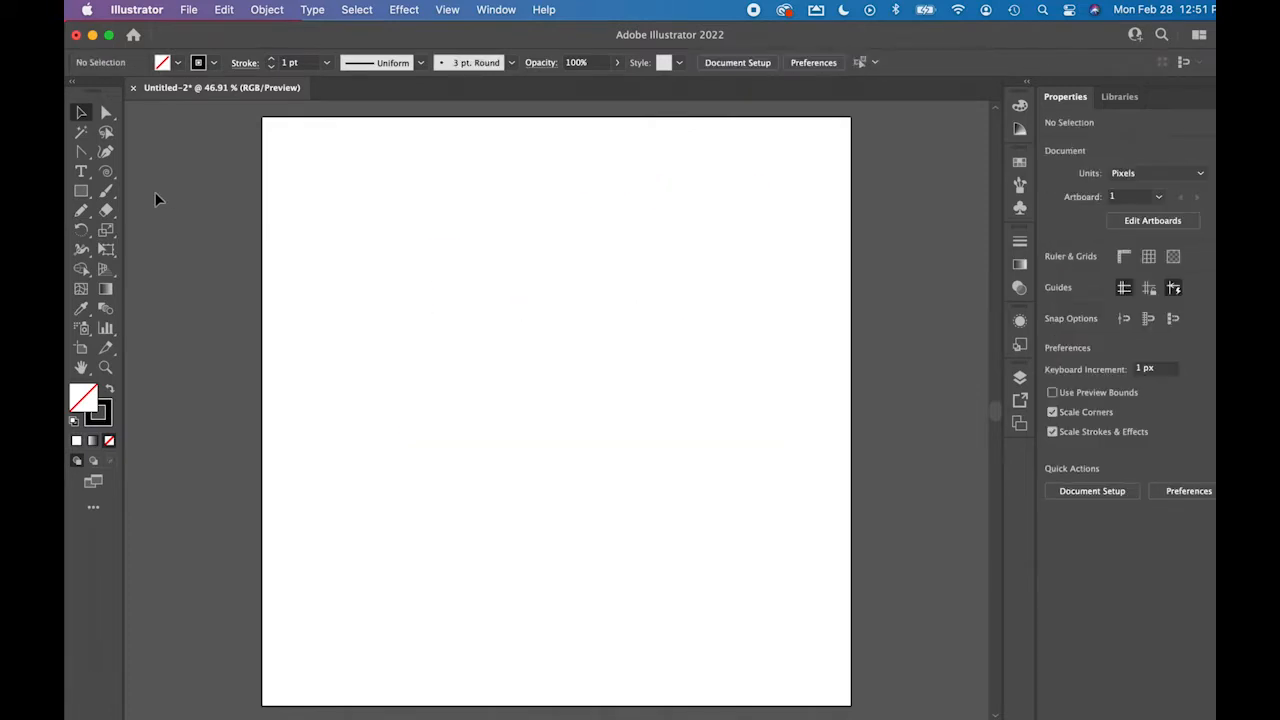
- Draw a closed dove outline about 892 by 613 px with the Pencil tool, with jagged wing and tail feathers
{"action": "left_click", "coordinate": [81, 211]}
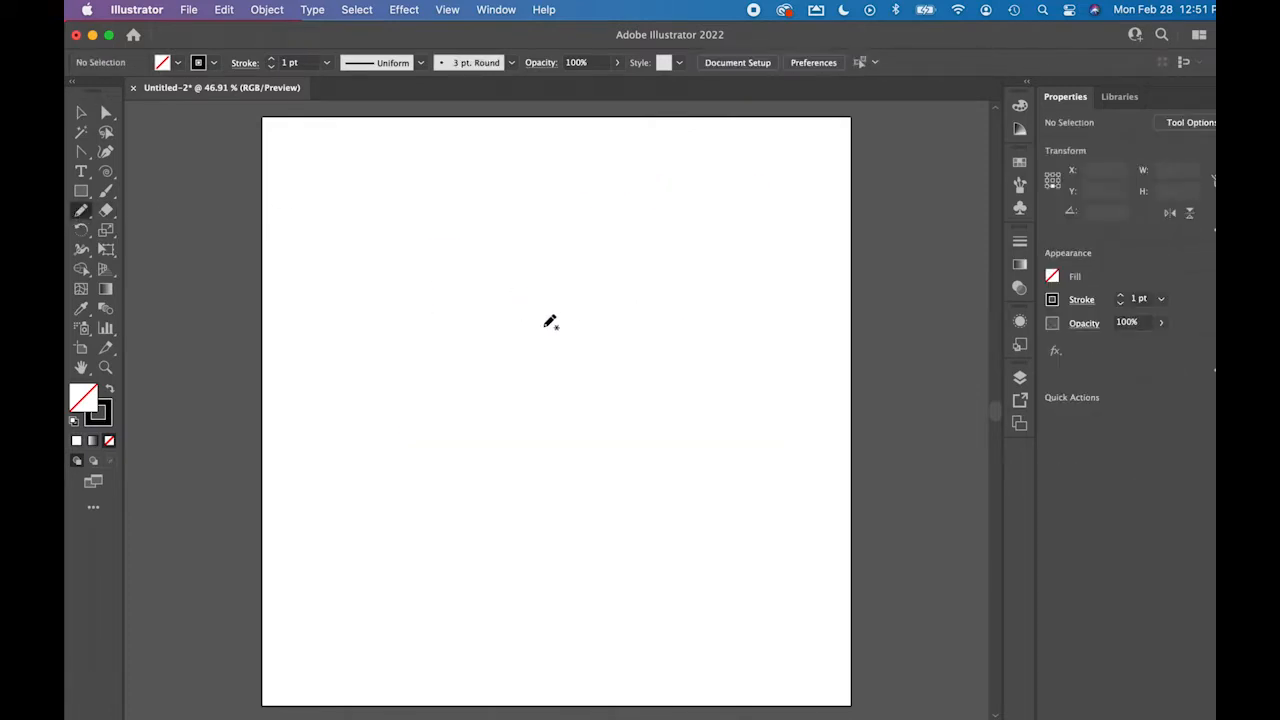
{"action": "double_click", "coordinate": [80, 211]}
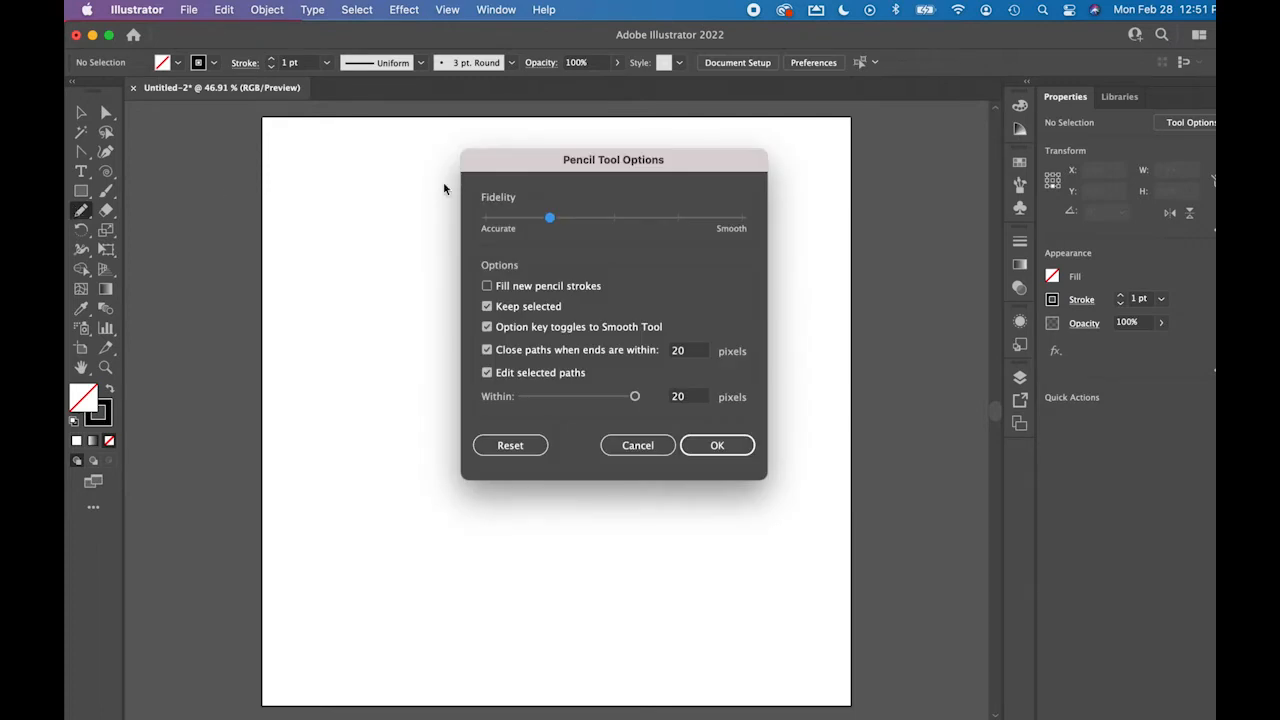
{"action": "left_click", "coordinate": [708, 445]}
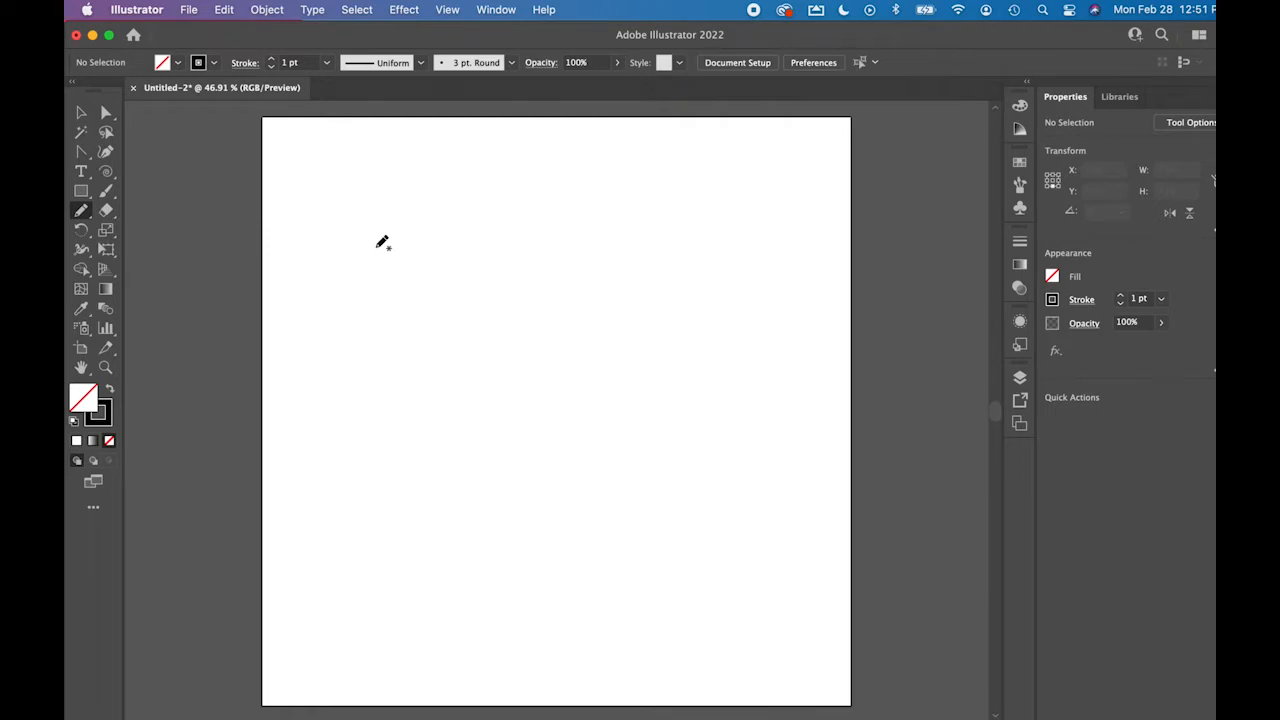
{"action": "mouse_move", "coordinate": [378, 247]}
{"action": "left_mouse_down"}
{"action": "mouse_move", "coordinate": [461, 222]}
{"action": "mouse_move", "coordinate": [502, 294]}
{"action": "mouse_move", "coordinate": [526, 297]}
{"action": "mouse_move", "coordinate": [568, 271]}
{"action": "mouse_move", "coordinate": [654, 155]}
{"action": "mouse_move", "coordinate": [718, 133]}
{"action": "mouse_move", "coordinate": [681, 188]}
{"action": "mouse_move", "coordinate": [730, 180]}
{"action": "mouse_move", "coordinate": [684, 234]}
{"action": "mouse_move", "coordinate": [727, 232]}
{"action": "left_mouse_up"}
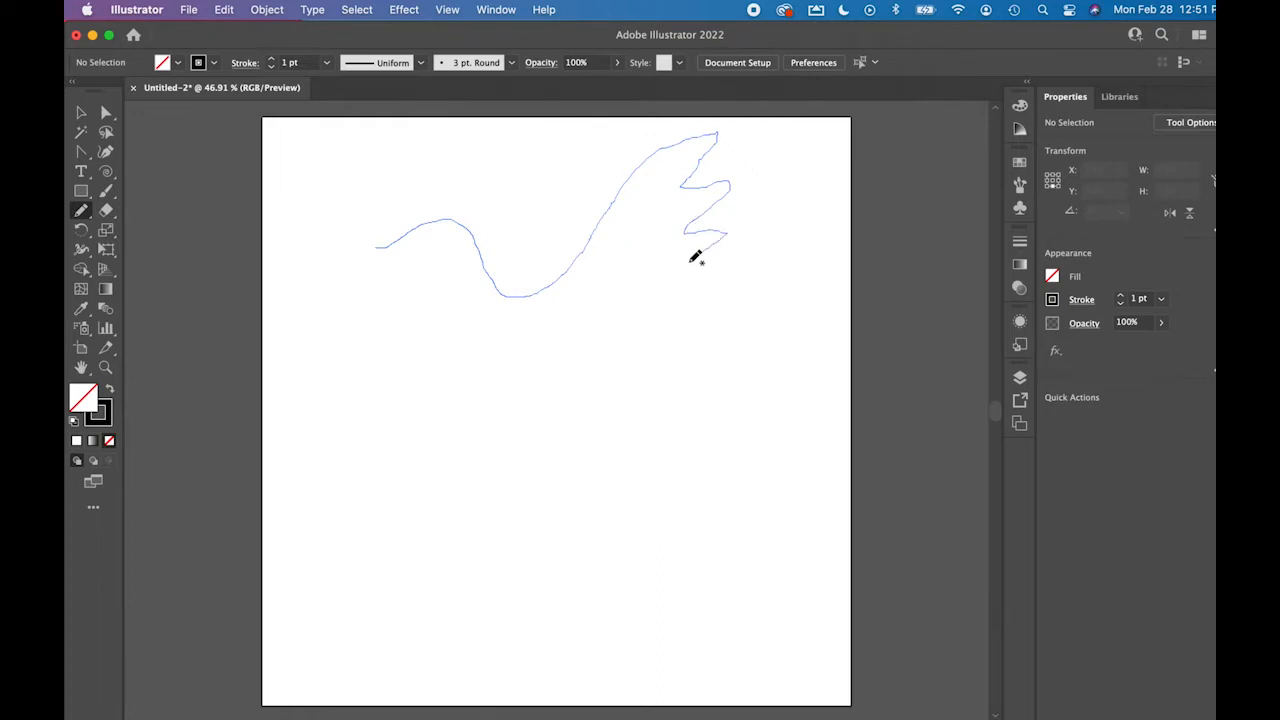
{"action": "mouse_move", "coordinate": [691, 260]}
{"action": "left_mouse_down"}
{"action": "mouse_move", "coordinate": [724, 262]}
{"action": "mouse_move", "coordinate": [694, 317]}
{"action": "mouse_move", "coordinate": [708, 342]}
{"action": "mouse_move", "coordinate": [757, 344]}
{"action": "mouse_move", "coordinate": [834, 283]}
{"action": "mouse_move", "coordinate": [857, 243]}
{"action": "left_mouse_up"}
{"action": "mouse_move", "coordinate": [846, 300]}
{"action": "left_mouse_down"}
{"action": "mouse_move", "coordinate": [903, 303]}
{"action": "mouse_move", "coordinate": [846, 383]}
{"action": "mouse_move", "coordinate": [893, 398]}
{"action": "mouse_move", "coordinate": [844, 434]}
{"action": "mouse_move", "coordinate": [864, 462]}
{"action": "mouse_move", "coordinate": [843, 474]}
{"action": "mouse_move", "coordinate": [710, 454]}
{"action": "mouse_move", "coordinate": [614, 491]}
{"action": "mouse_move", "coordinate": [565, 492]}
{"action": "mouse_move", "coordinate": [511, 473]}
{"action": "mouse_move", "coordinate": [481, 431]}
{"action": "mouse_move", "coordinate": [422, 272]}
{"action": "mouse_move", "coordinate": [378, 246]}
{"action": "left_mouse_up"}
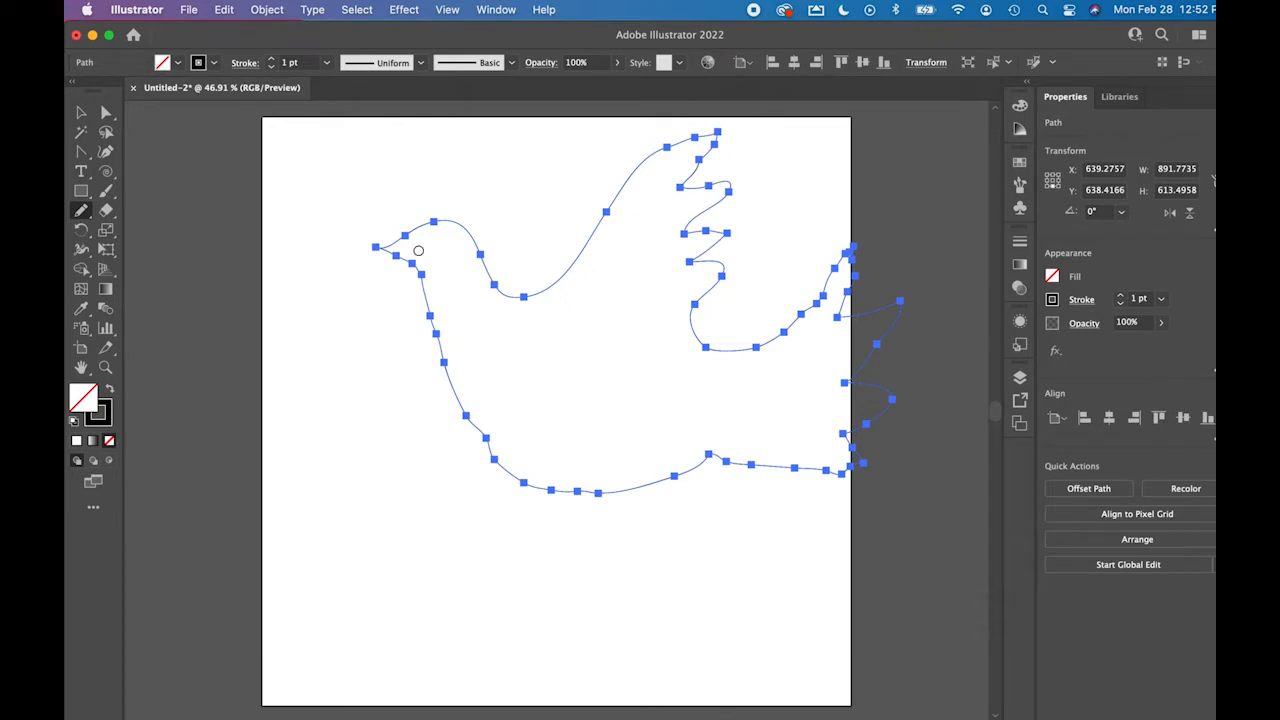
- Smooth the dove's outline along the belly, the tail's edges, the curve between tail and wing, and the wing feathers
{"action": "mouse_move", "coordinate": [449, 373]}
{"action": "left_mouse_down"}
{"action": "mouse_move", "coordinate": [487, 452]}
{"action": "mouse_move", "coordinate": [529, 493]}
{"action": "left_mouse_up"}
{"action": "mouse_move", "coordinate": [451, 385]}
{"action": "left_mouse_down"}
{"action": "mouse_move", "coordinate": [504, 478]}
{"action": "mouse_move", "coordinate": [633, 500]}
{"action": "left_mouse_up"}
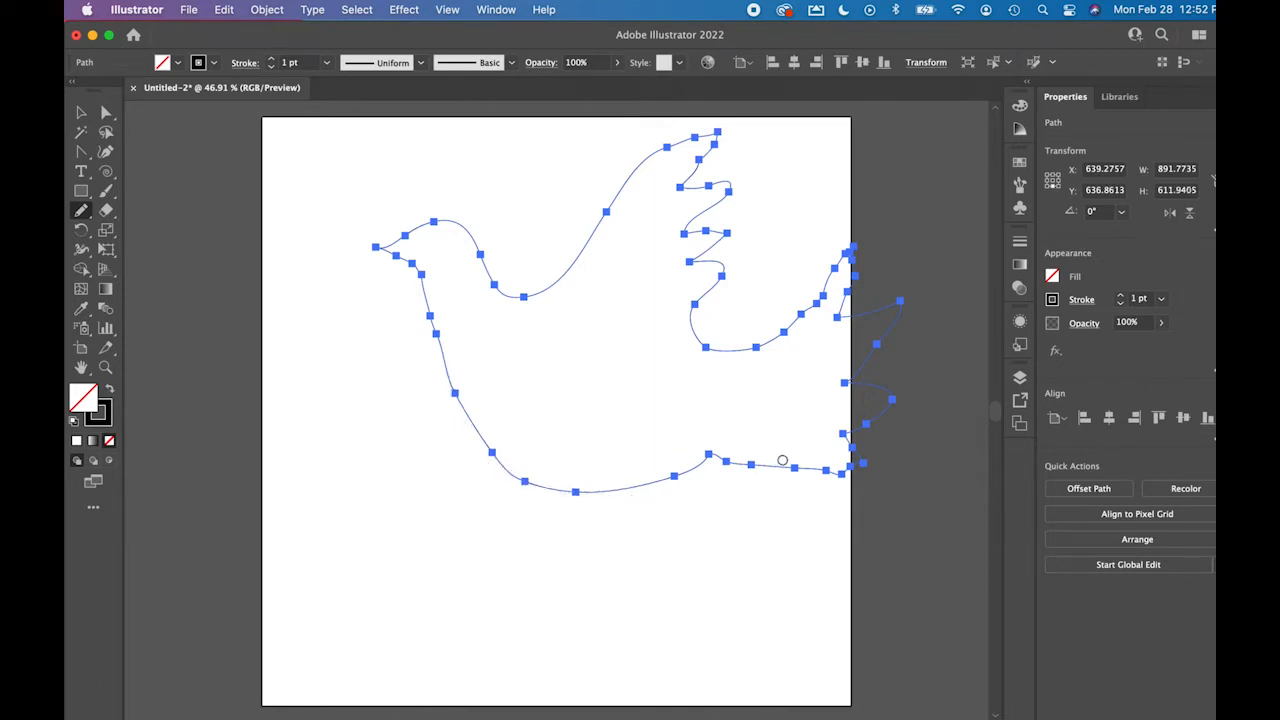
{"action": "mouse_move", "coordinate": [794, 466]}
{"action": "left_mouse_down"}
{"action": "mouse_move", "coordinate": [868, 475]}
{"action": "mouse_move", "coordinate": [928, 458]}
{"action": "left_mouse_up"}
{"action": "mouse_move", "coordinate": [806, 305]}
{"action": "left_mouse_down"}
{"action": "mouse_move", "coordinate": [858, 233]}
{"action": "mouse_move", "coordinate": [844, 332]}
{"action": "left_mouse_up"}
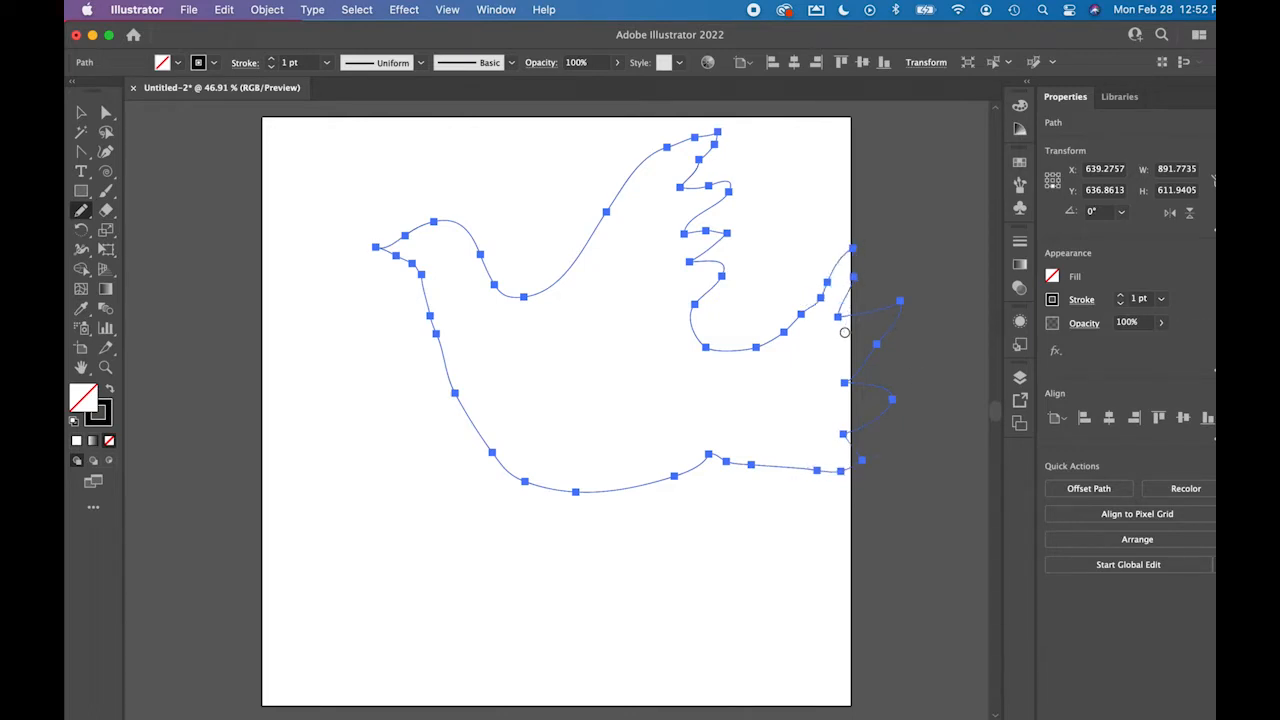
{"action": "left_click_drag", "start_coordinate": [827, 284], "coordinate": [743, 357]}
{"action": "left_click_drag", "start_coordinate": [837, 276], "coordinate": [719, 374]}
{"action": "left_click_drag", "start_coordinate": [815, 298], "coordinate": [706, 345]}
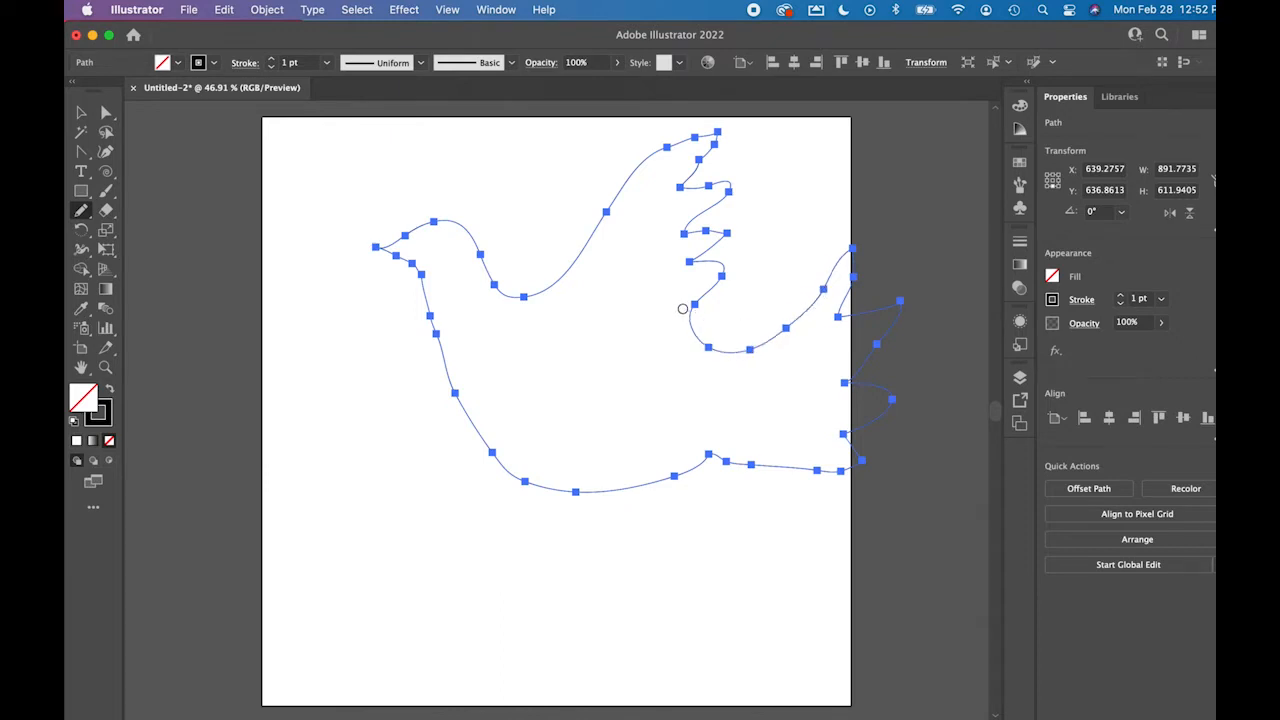
{"action": "mouse_move", "coordinate": [705, 221]}
{"action": "left_mouse_down"}
{"action": "mouse_move", "coordinate": [739, 232]}
{"action": "mouse_move", "coordinate": [717, 234]}
{"action": "mouse_move", "coordinate": [704, 203]}
{"action": "mouse_move", "coordinate": [724, 184]}
{"action": "mouse_move", "coordinate": [697, 161]}
{"action": "mouse_move", "coordinate": [734, 129]}
{"action": "mouse_move", "coordinate": [639, 193]}
{"action": "left_mouse_up"}
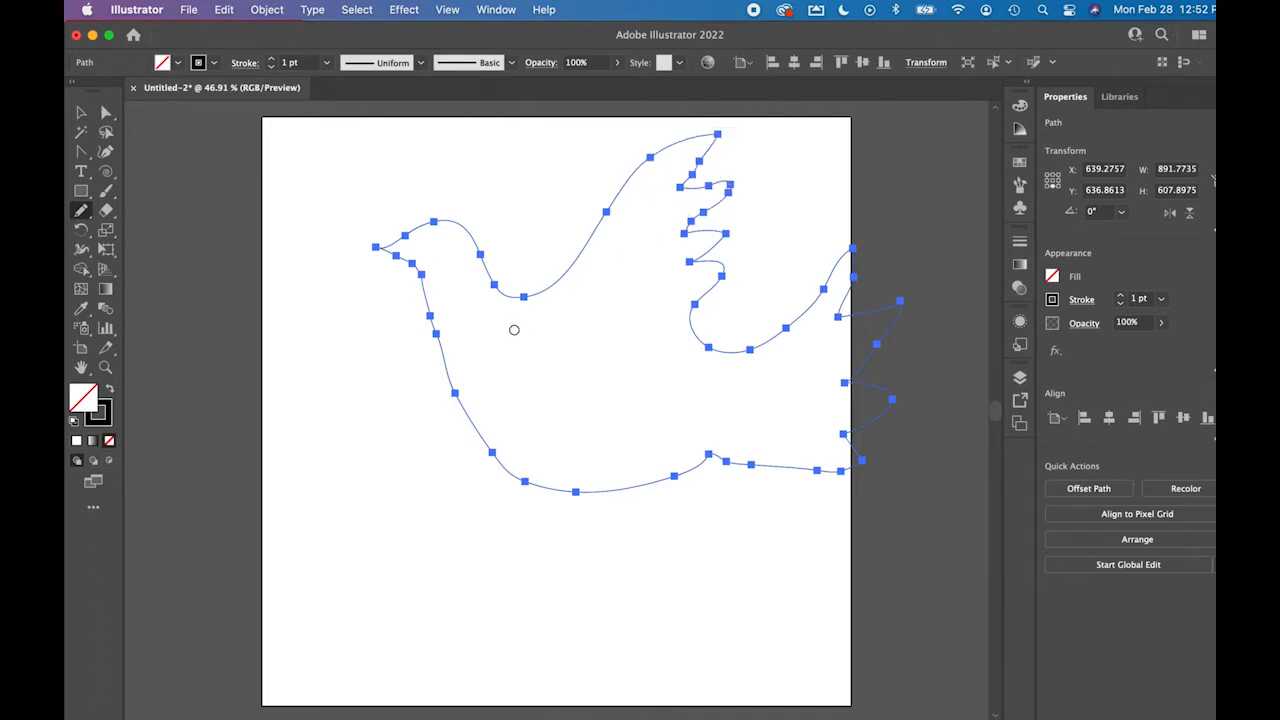
- Scale the dove down proportionally to about 515 by 351 px so it fits on the artboard
{"action": "left_click", "coordinate": [81, 112]}
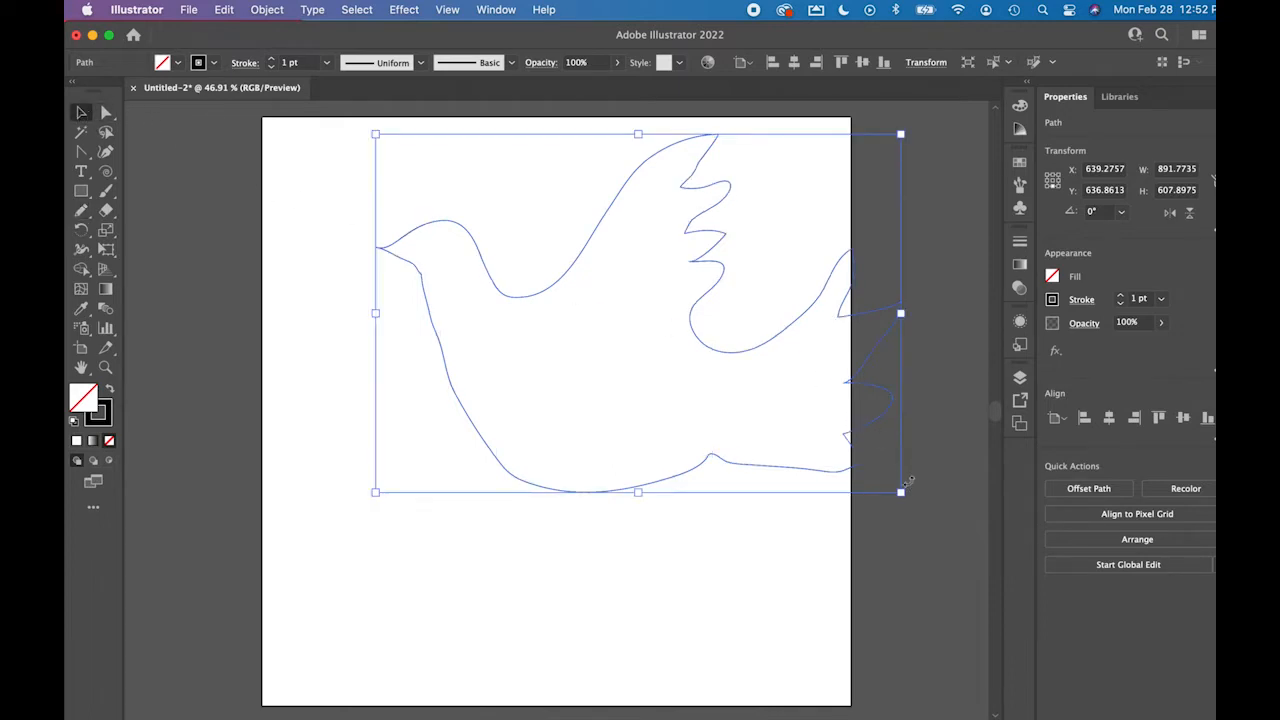
{"action": "left_click_drag", "start_coordinate": [900, 492], "coordinate": [680, 398]}
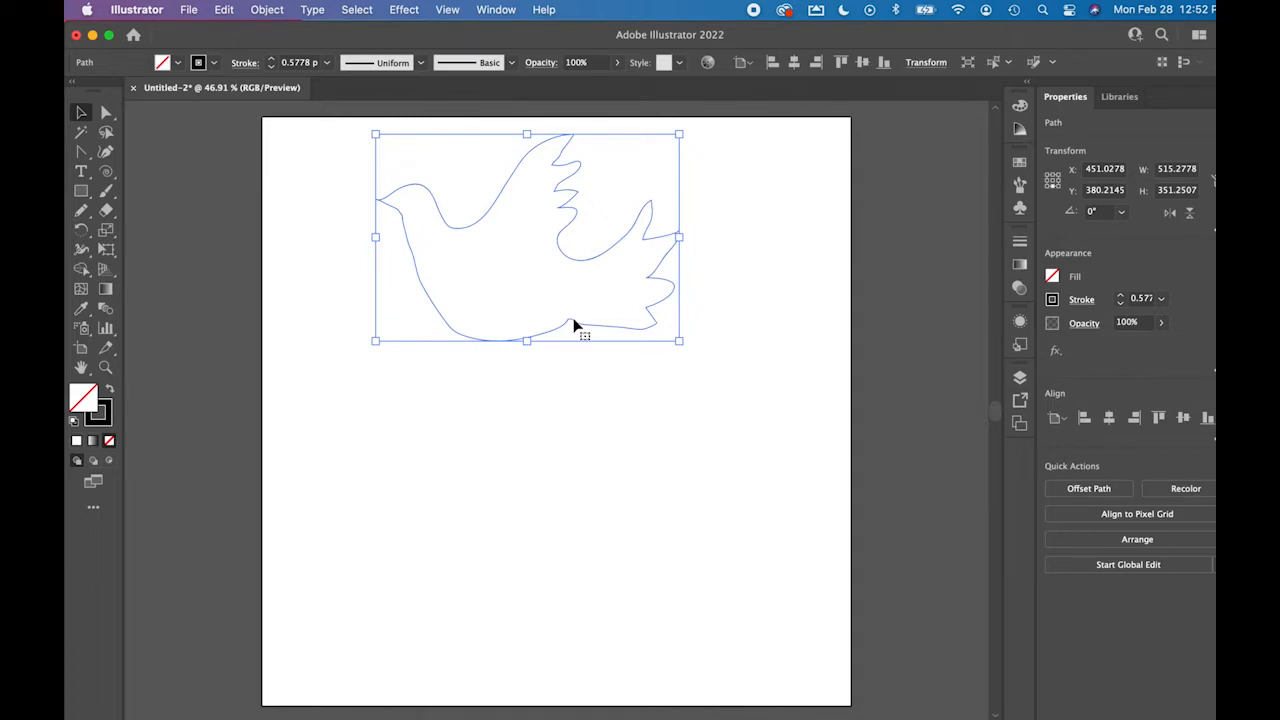
- Make the dove's stroke the active colour target and show an enlarged colour spectrum in CMYK mode
{"action": "left_click", "coordinate": [104, 416]}
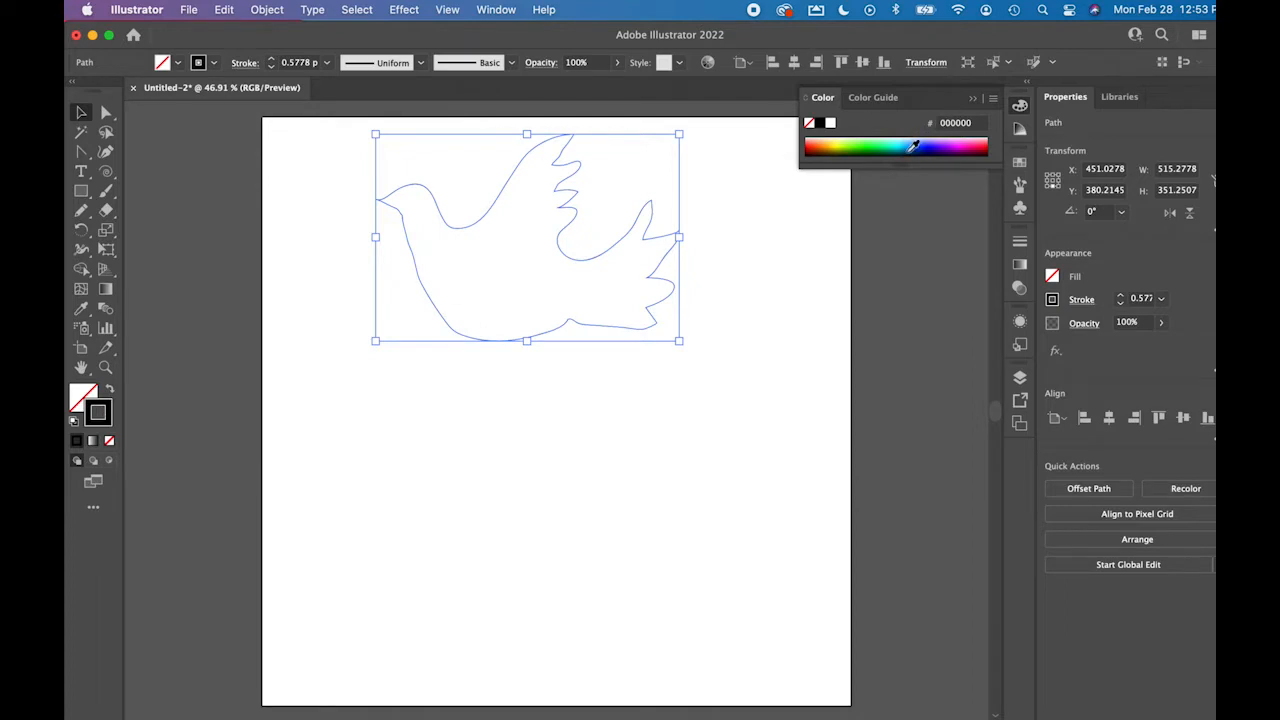
{"action": "left_click", "coordinate": [1020, 105]}
{"action": "left_click", "coordinate": [1020, 105]}
{"action": "left_click_drag", "start_coordinate": [912, 163], "coordinate": [912, 230]}
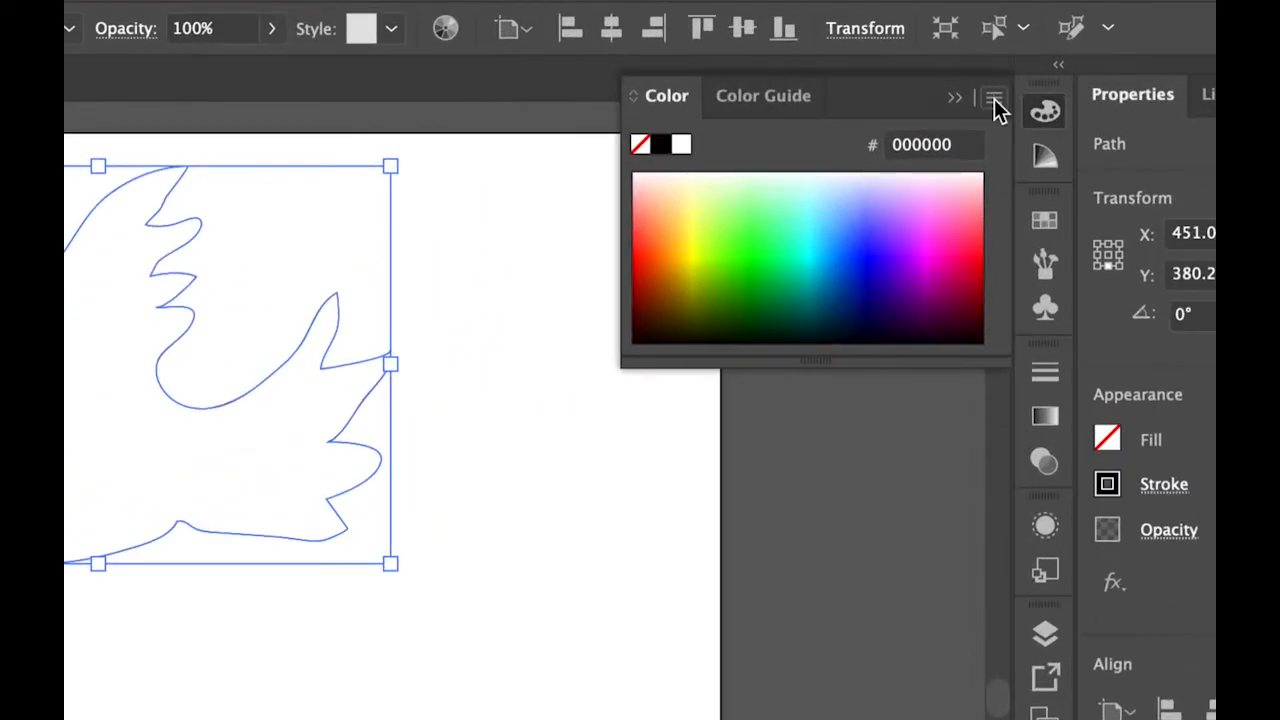
{"action": "left_click", "coordinate": [993, 100]}
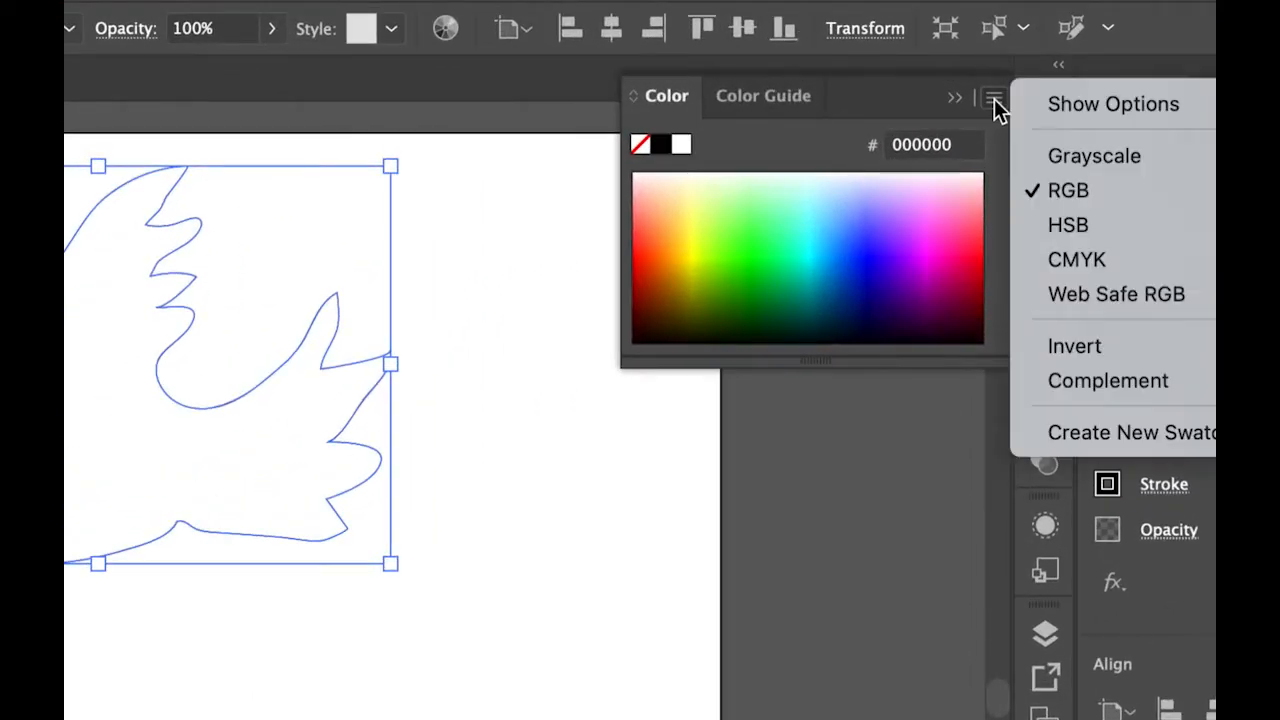
{"action": "left_click", "coordinate": [1068, 257]}
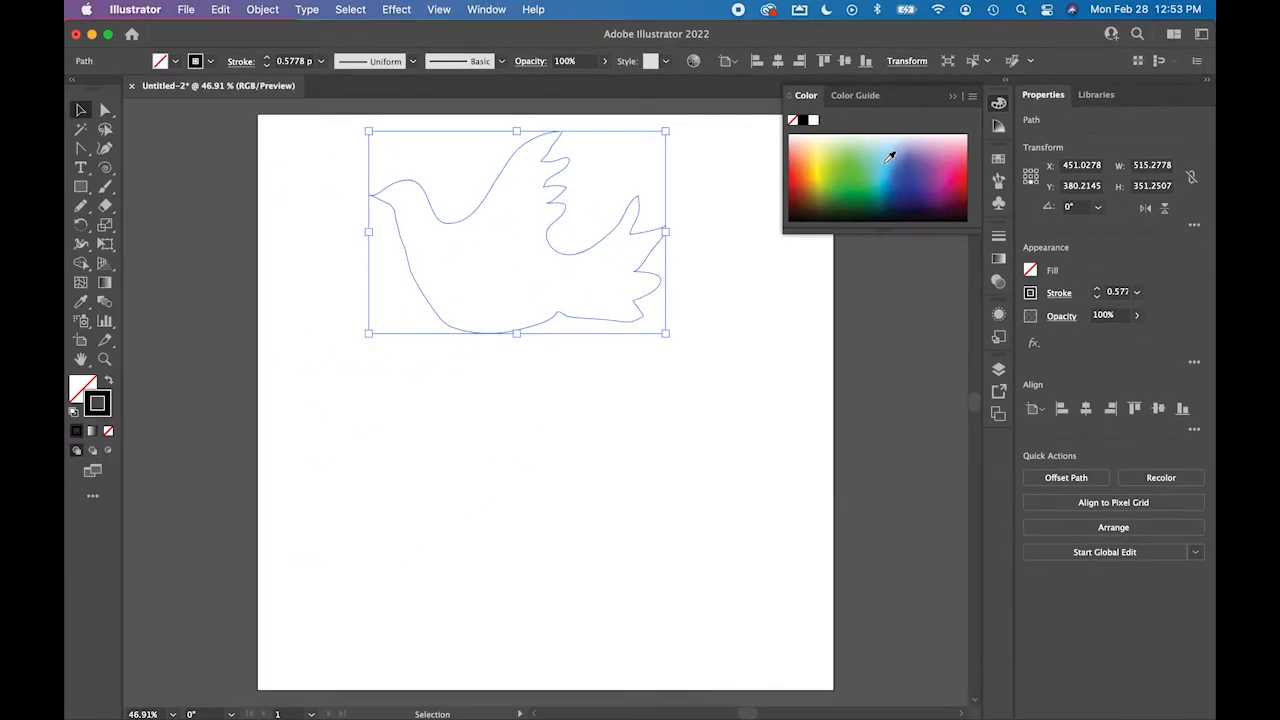
- Give the dove's stroke a violet-blue colour from the spectrum and show the CMYK sliders above an enlarged spectrum
{"action": "key", "text": "x"}
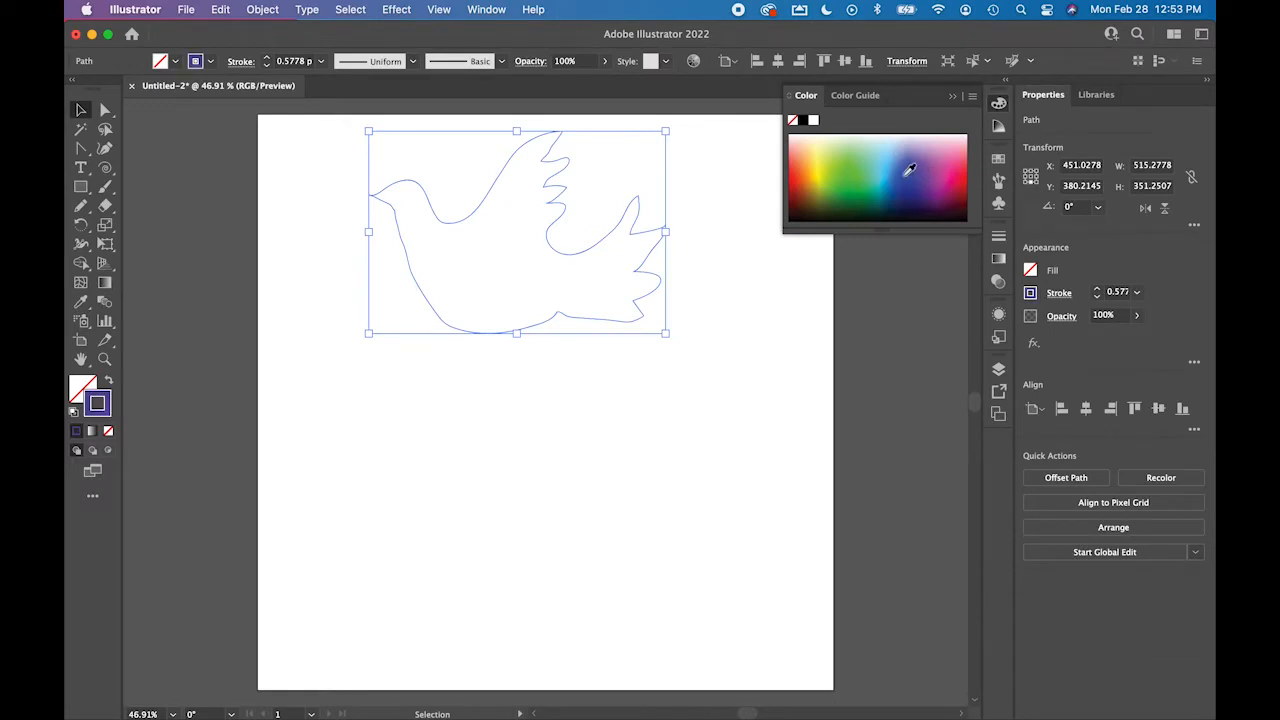
{"action": "left_click", "coordinate": [790, 97]}
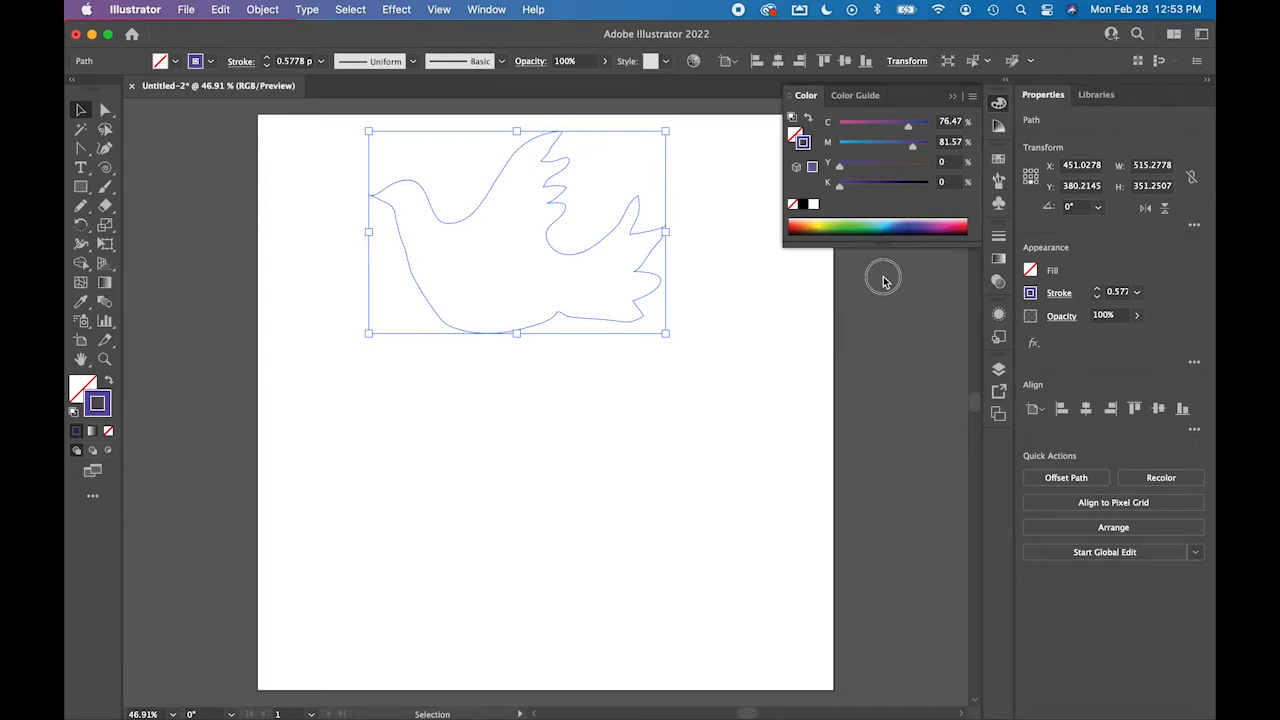
{"action": "left_click_drag", "start_coordinate": [881, 245], "coordinate": [881, 323]}
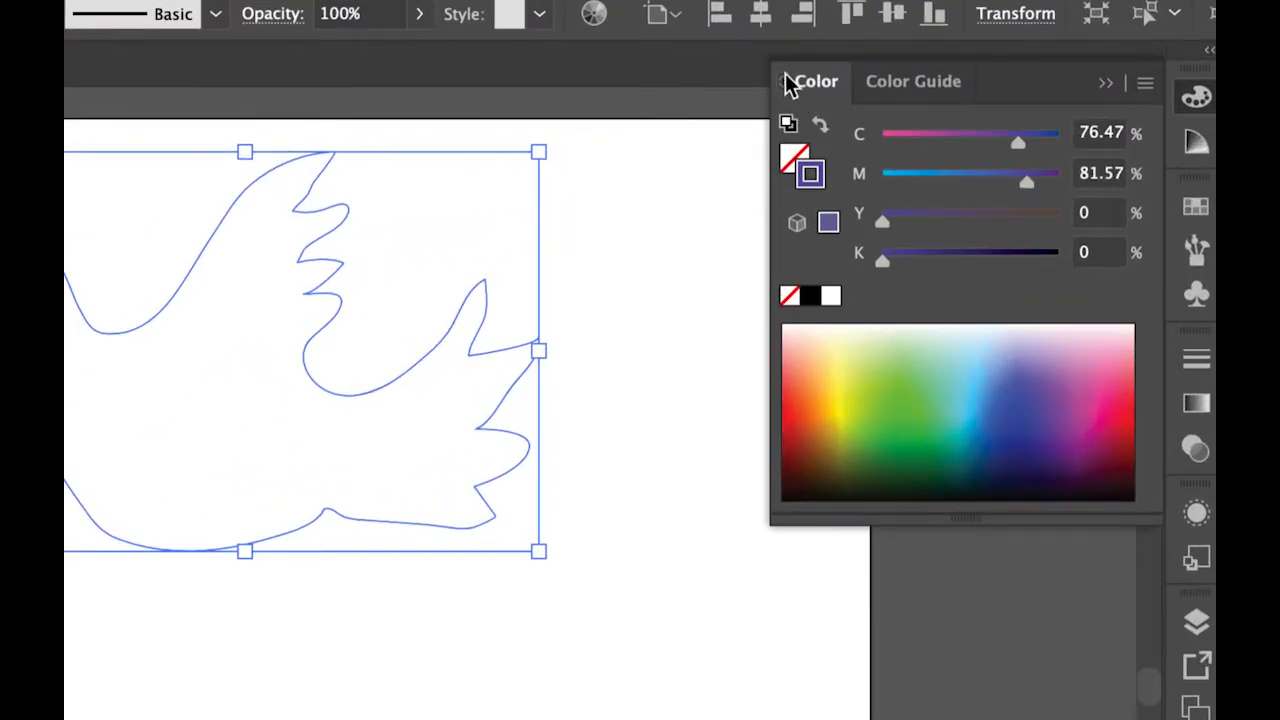
{"action": "left_click", "coordinate": [787, 84]}
{"action": "left_click", "coordinate": [787, 84]}
{"action": "left_click", "coordinate": [787, 84]}
{"action": "left_click", "coordinate": [787, 84]}
- Recolour the dove's stroke blue with C 87.06%, M 78%, Y 0% and K 0%
{"action": "left_click_drag", "start_coordinate": [966, 372], "coordinate": [978, 458]}
{"action": "left_click", "coordinate": [994, 388]}
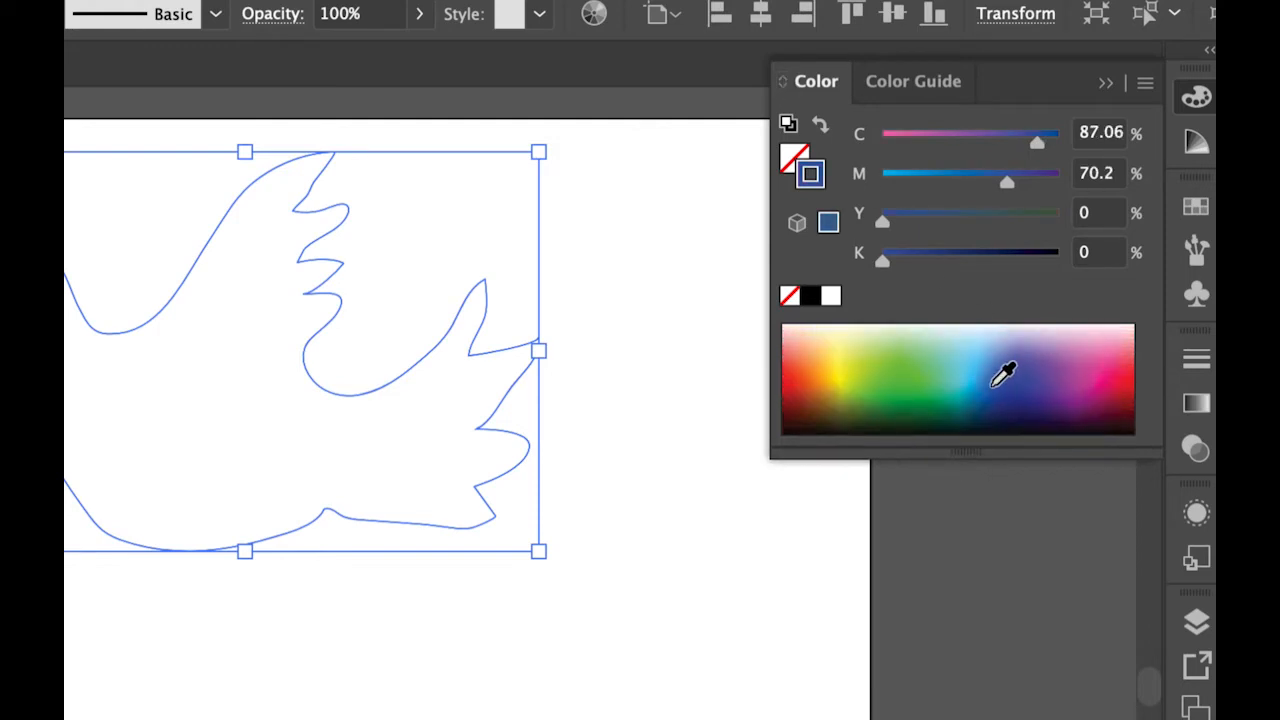
{"action": "left_click_drag", "start_coordinate": [1010, 183], "coordinate": [1022, 183]}
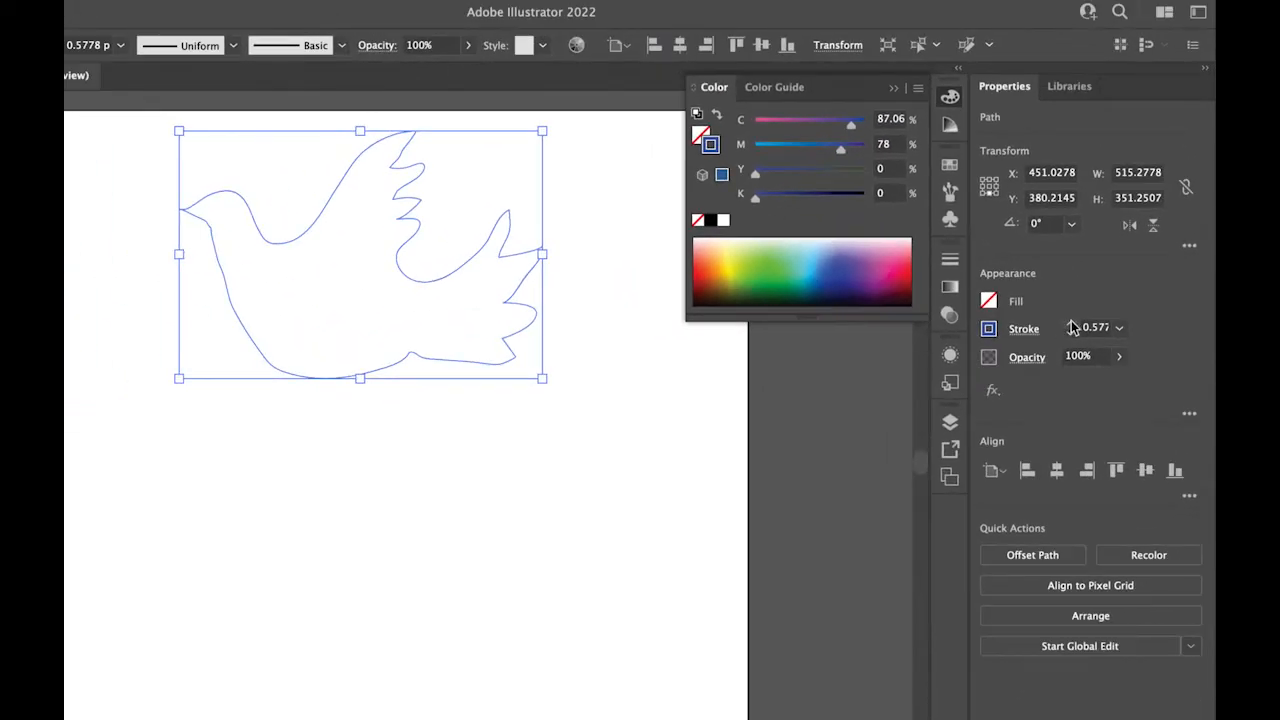
- Set the dove's stroke weight to 5 pt
{"action": "left_click", "coordinate": [1072, 328]}
{"action": "left_click", "coordinate": [1072, 328]}
{"action": "left_click", "coordinate": [1072, 328]}
{"action": "left_click", "coordinate": [1072, 328]}
{"action": "left_click", "coordinate": [1072, 328]}
{"action": "left_click", "coordinate": [1072, 328]}
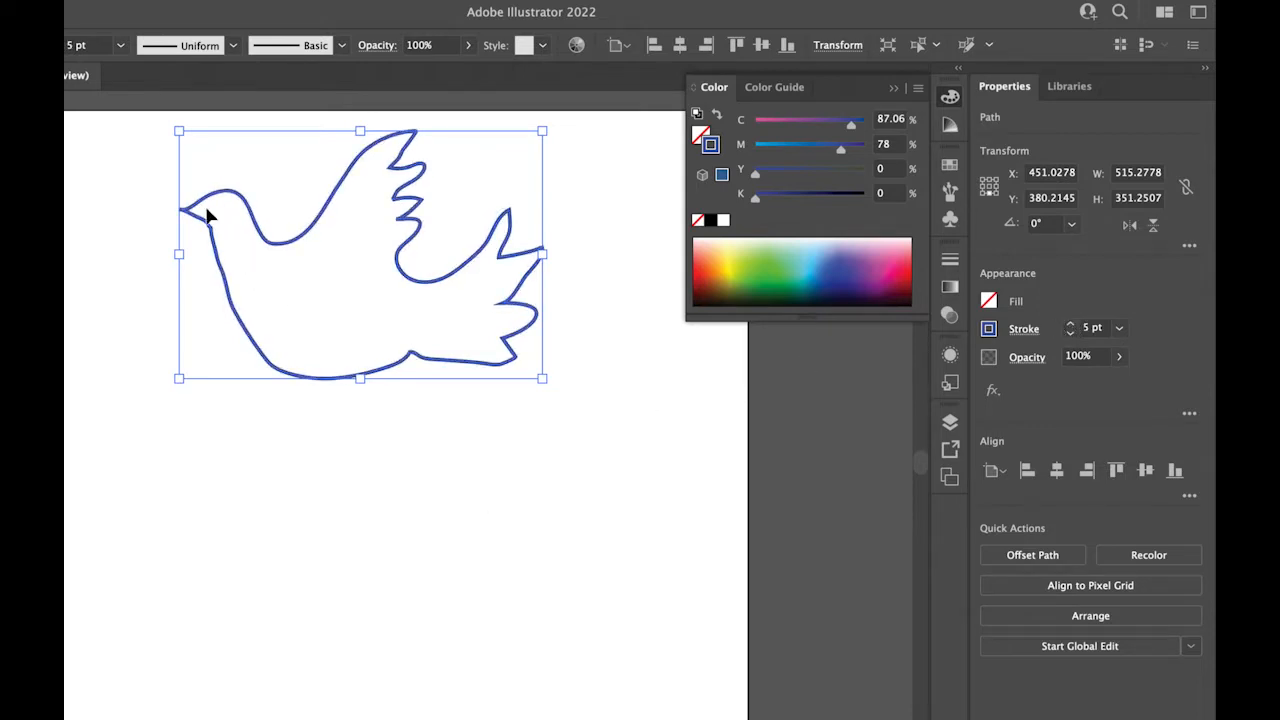
- Redraw the dove's breast and belly curve and the upper tail feathers' edges more smoothly with the Pencil tool
{"action": "key", "text": "a"}
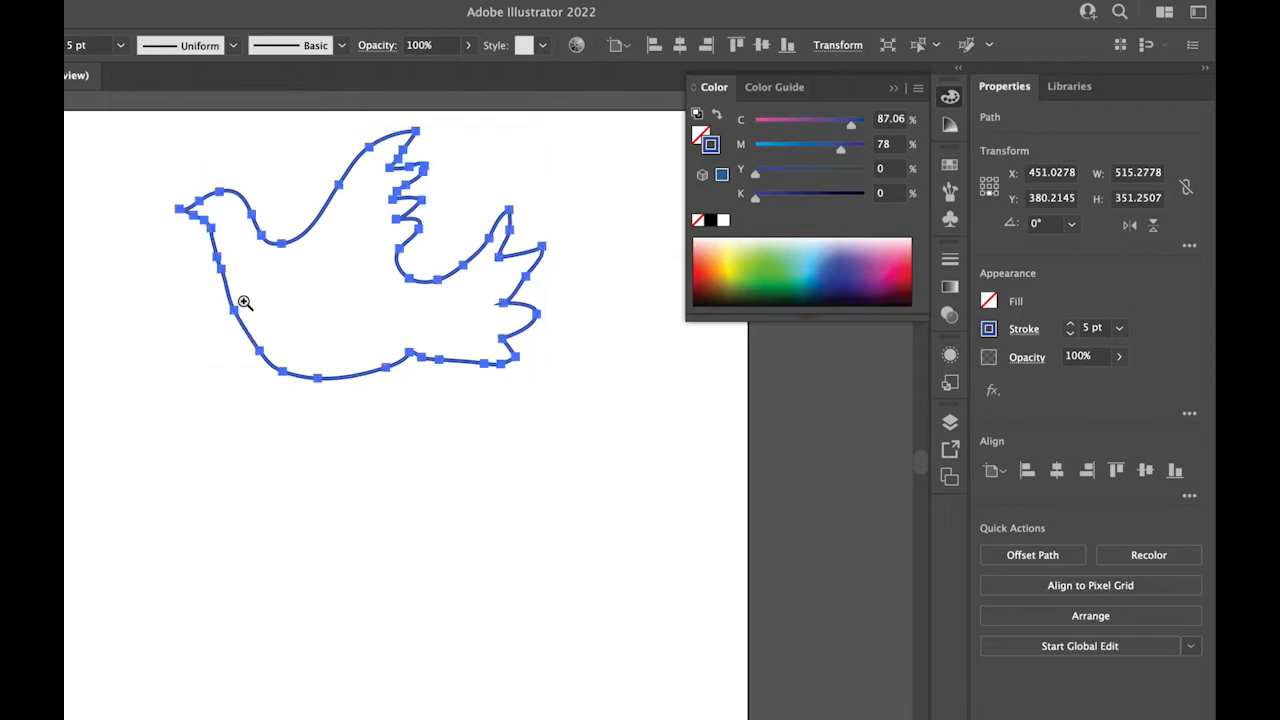
{"action": "key", "text": "v"}
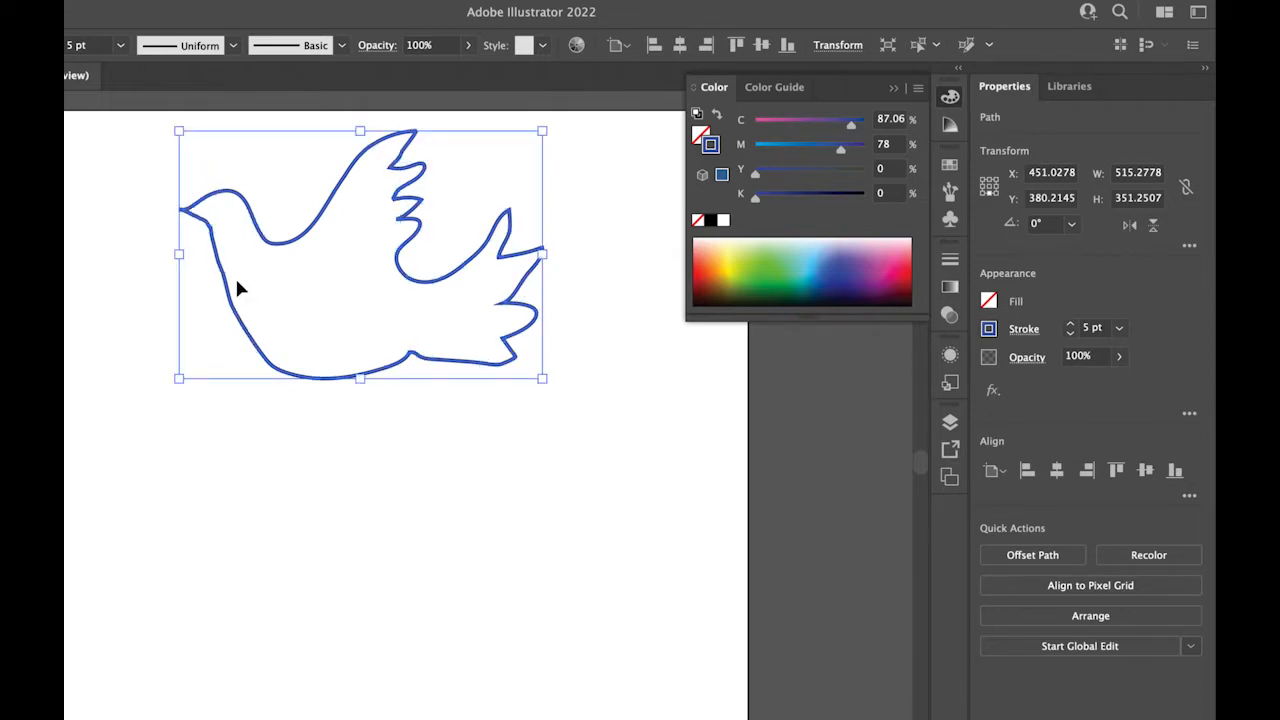
{"action": "key", "text": "p"}
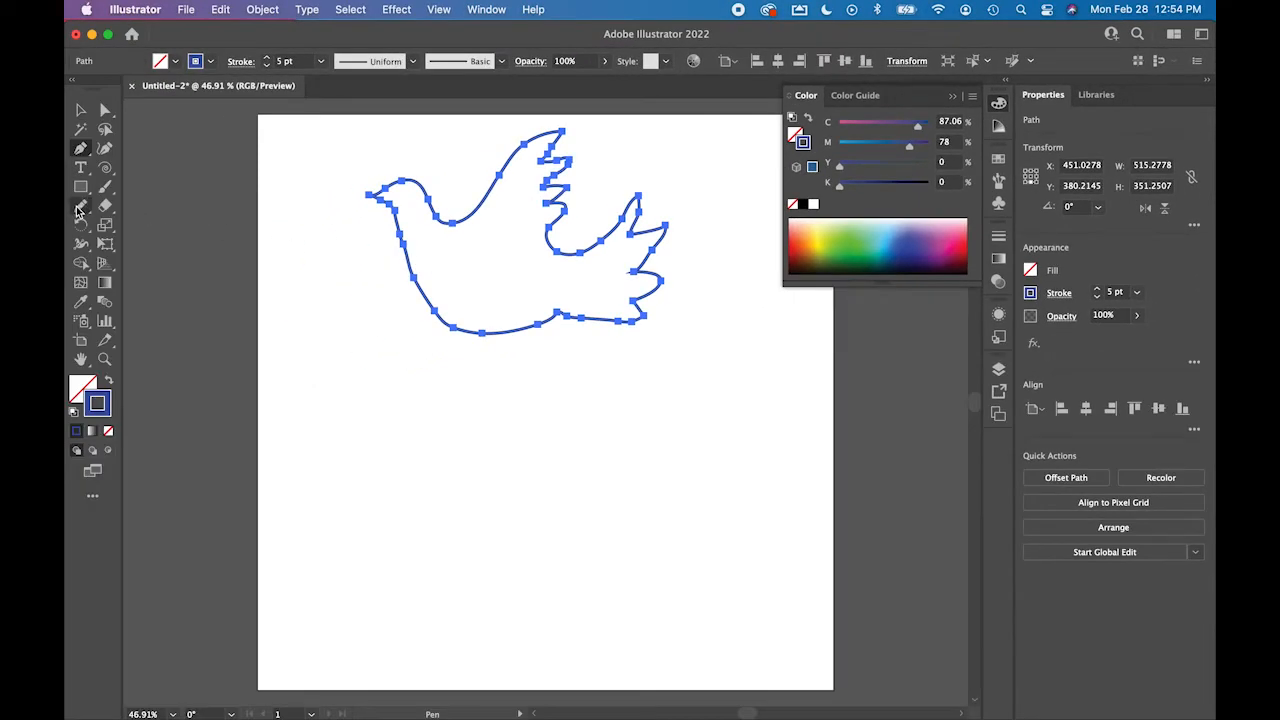
{"action": "left_click", "coordinate": [81, 205]}
{"action": "left_click_drag", "start_coordinate": [392, 207], "coordinate": [418, 296]}
{"action": "mouse_move", "coordinate": [412, 231]}
{"action": "left_mouse_down"}
{"action": "mouse_move", "coordinate": [423, 300]}
{"action": "mouse_move", "coordinate": [554, 317]}
{"action": "left_mouse_up"}
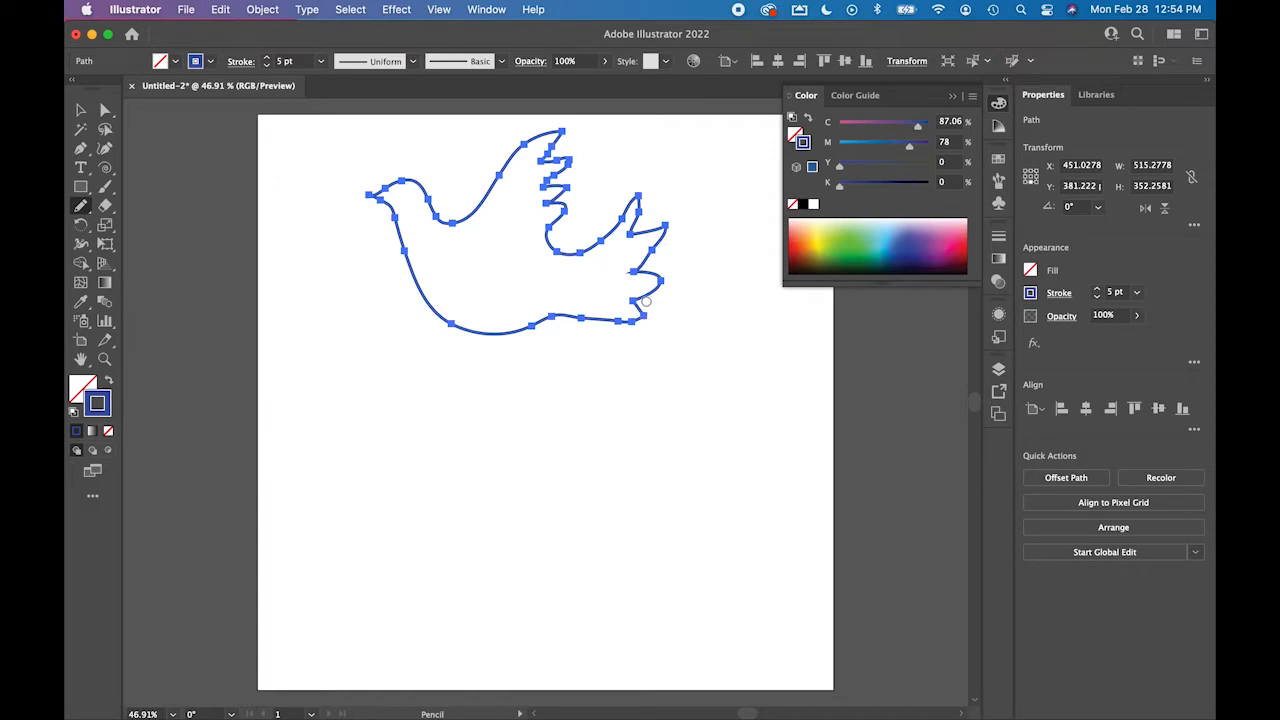
{"action": "left_click_drag", "start_coordinate": [629, 214], "coordinate": [585, 260]}
{"action": "left_click_drag", "start_coordinate": [647, 203], "coordinate": [635, 270]}
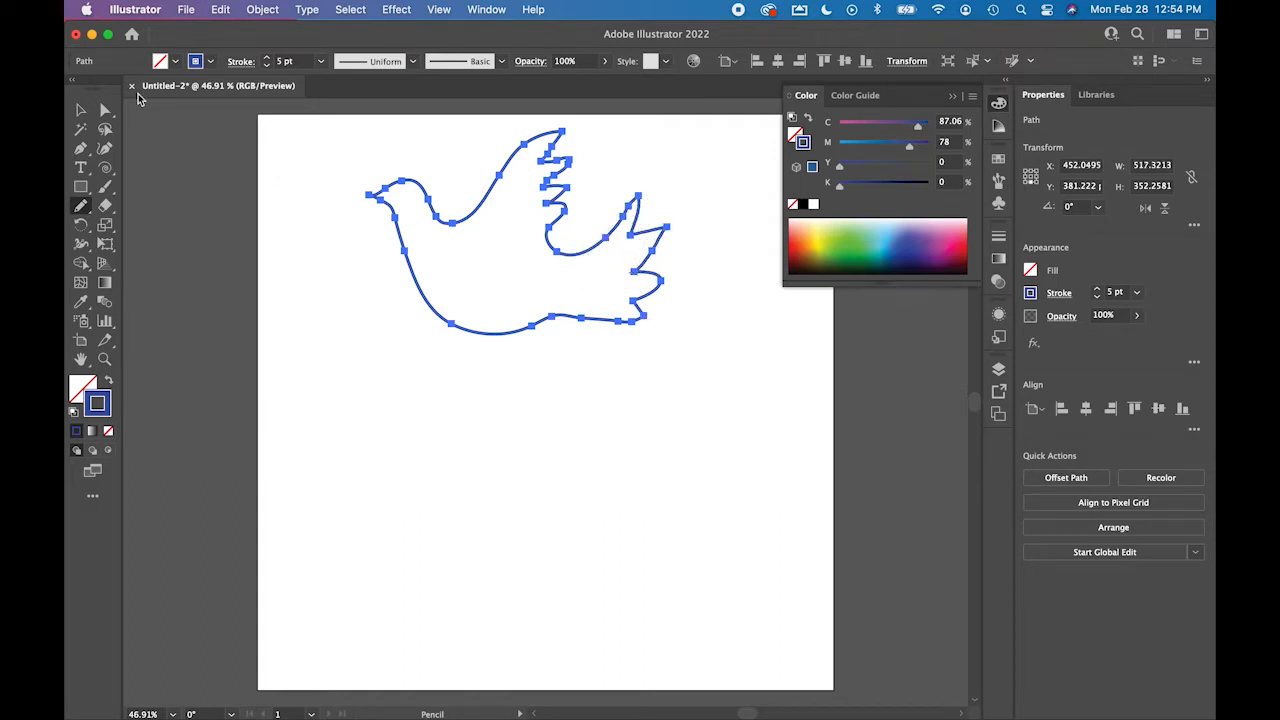
- Move an anchor point on the inner edge of the dove's uppermost wing feather towards the notch below it
{"action": "left_click", "coordinate": [104, 111]}
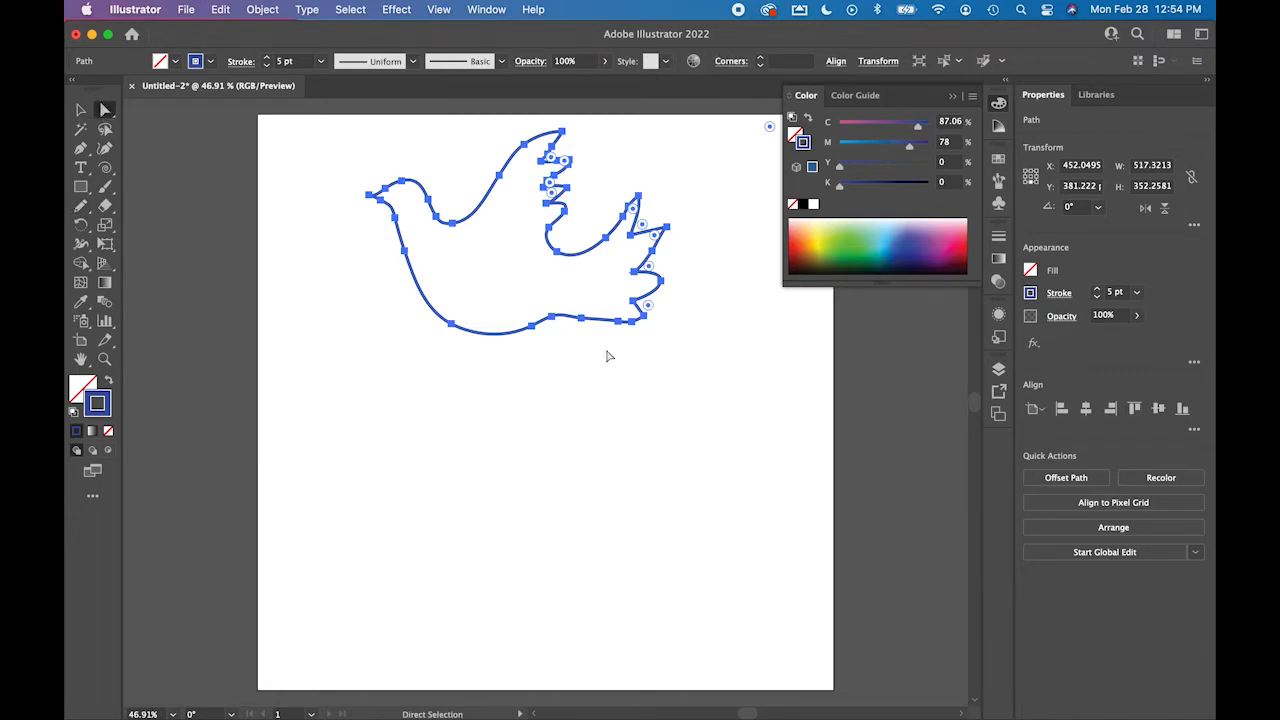
{"action": "left_click", "coordinate": [651, 372]}
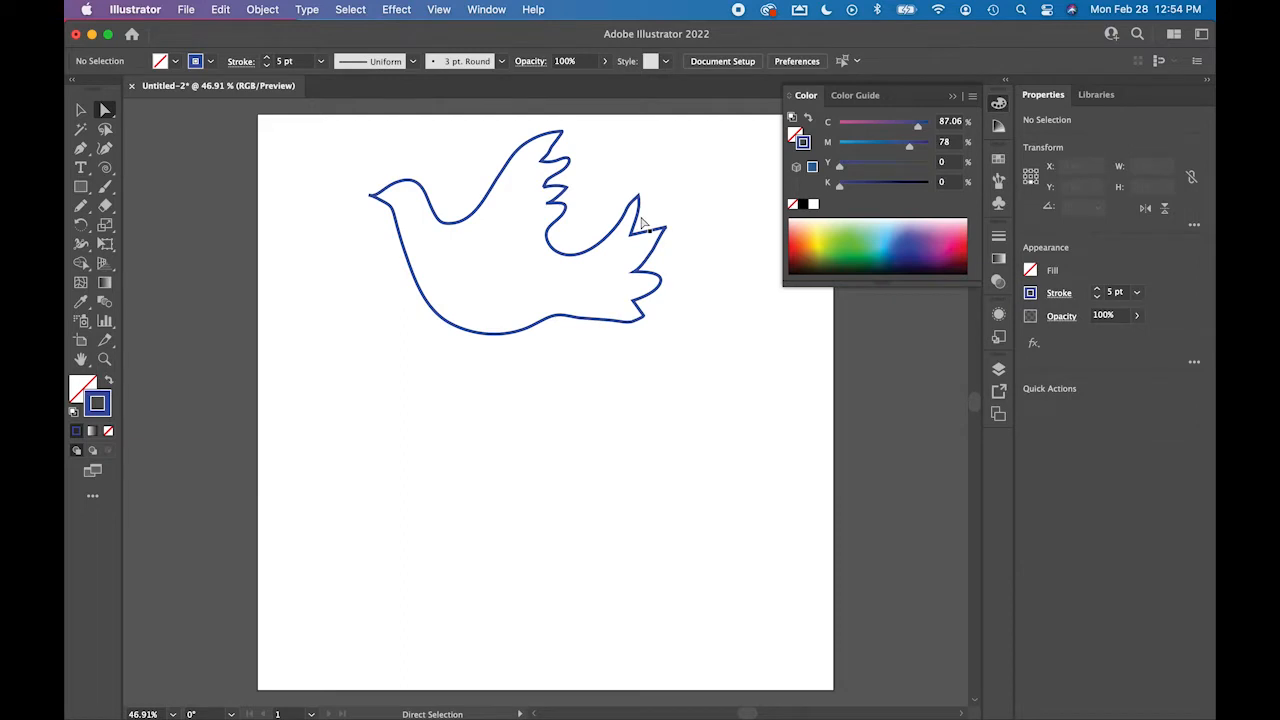
{"action": "left_click_drag", "start_coordinate": [630, 210], "coordinate": [588, 319]}
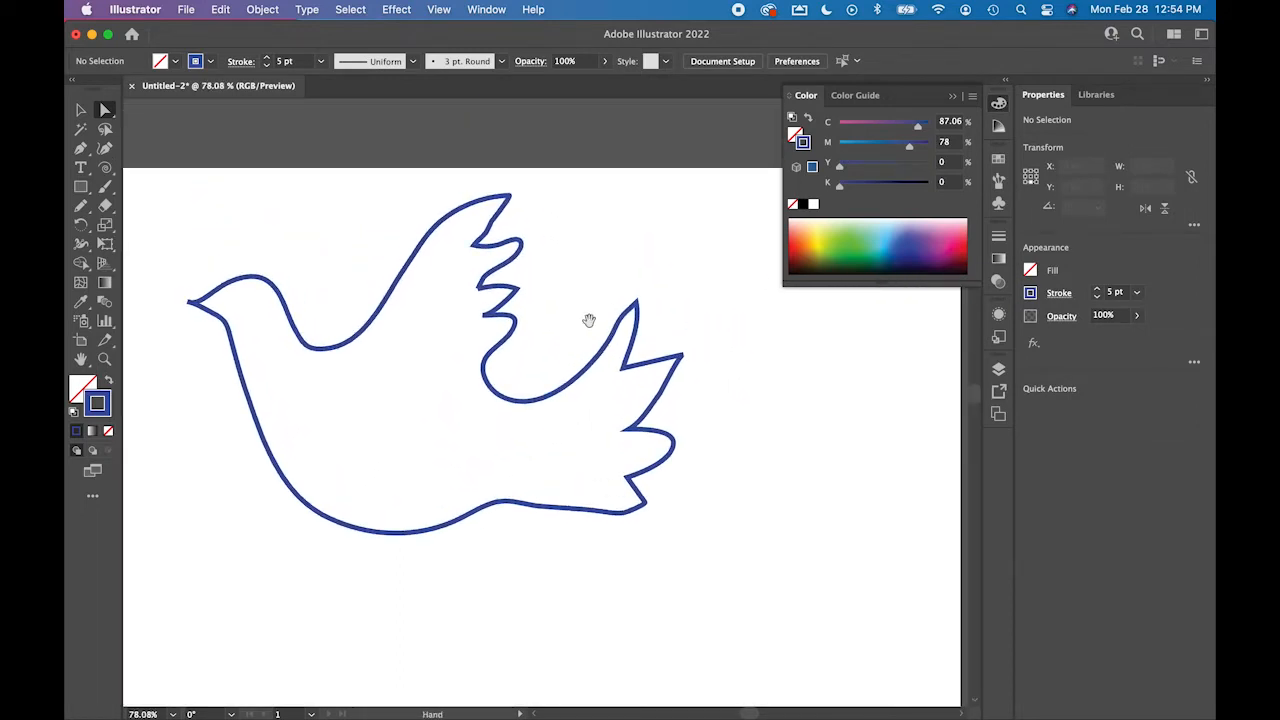
{"action": "left_click", "coordinate": [491, 226]}
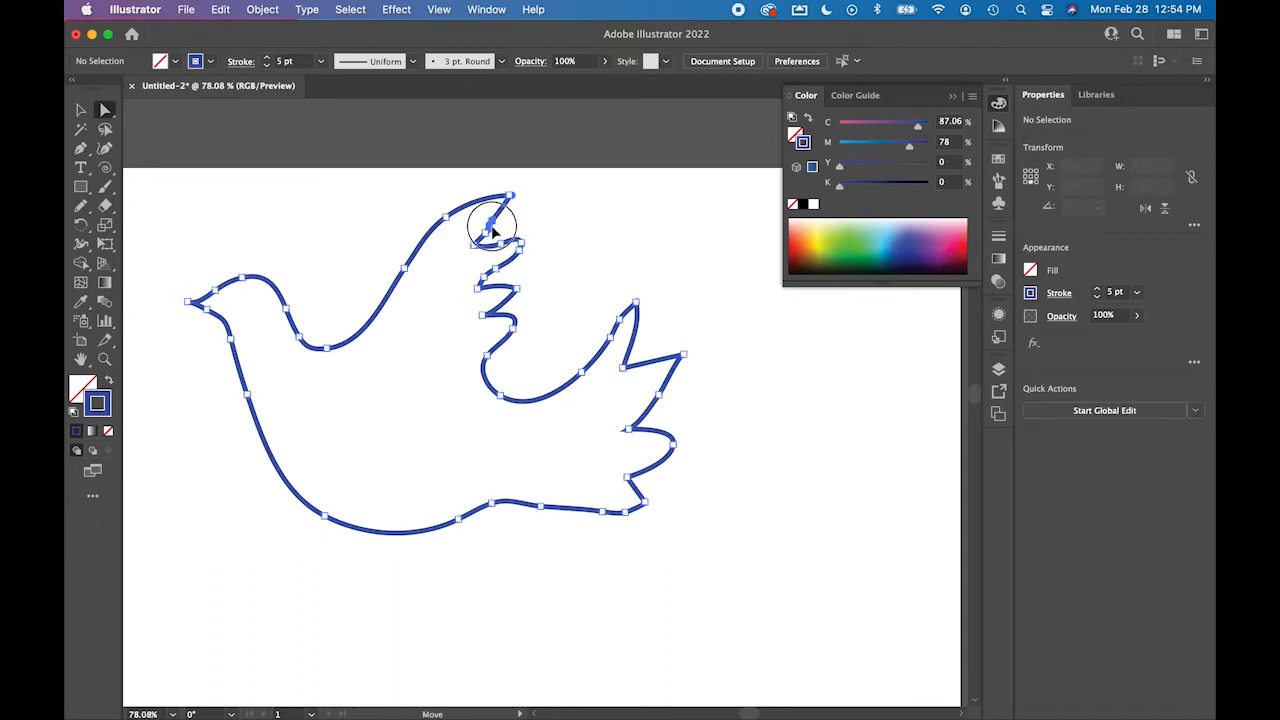
{"action": "left_click_drag", "start_coordinate": [491, 225], "coordinate": [478, 233]}
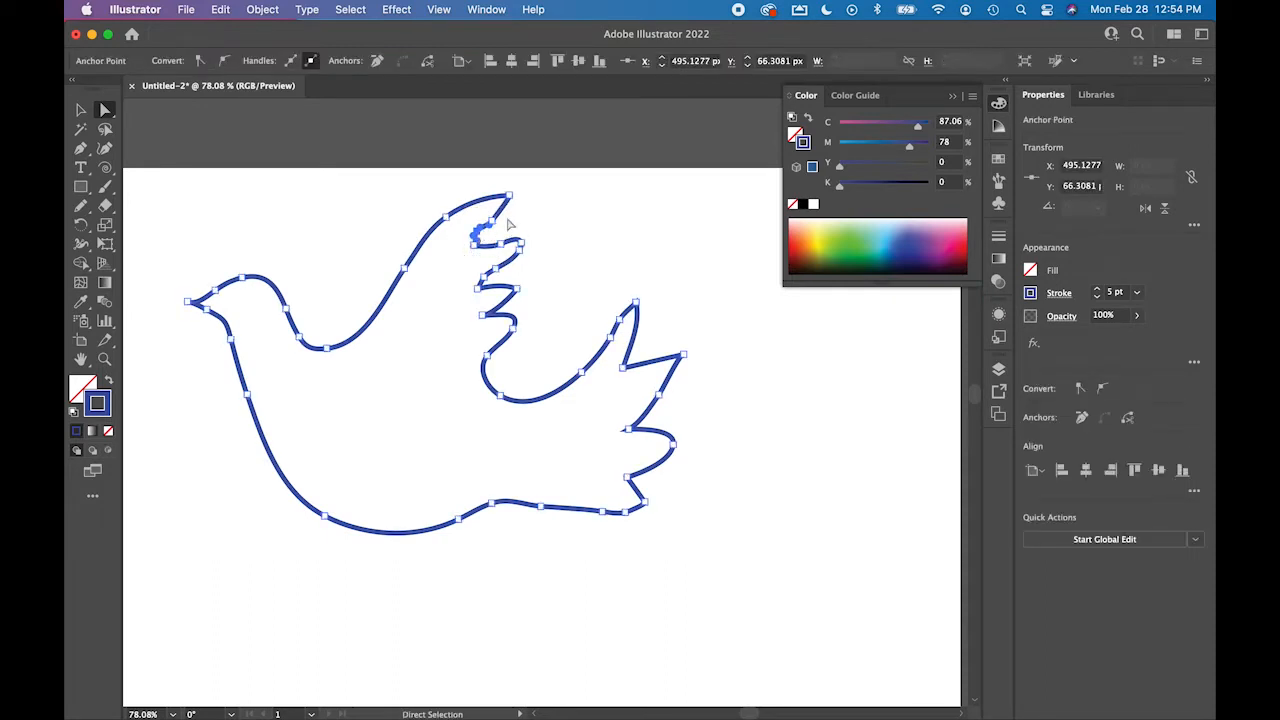
- Delete surplus anchor points along the inner edges of the wing feathers and the outer edge of the uppermost tail feather
{"action": "left_click", "coordinate": [82, 150]}
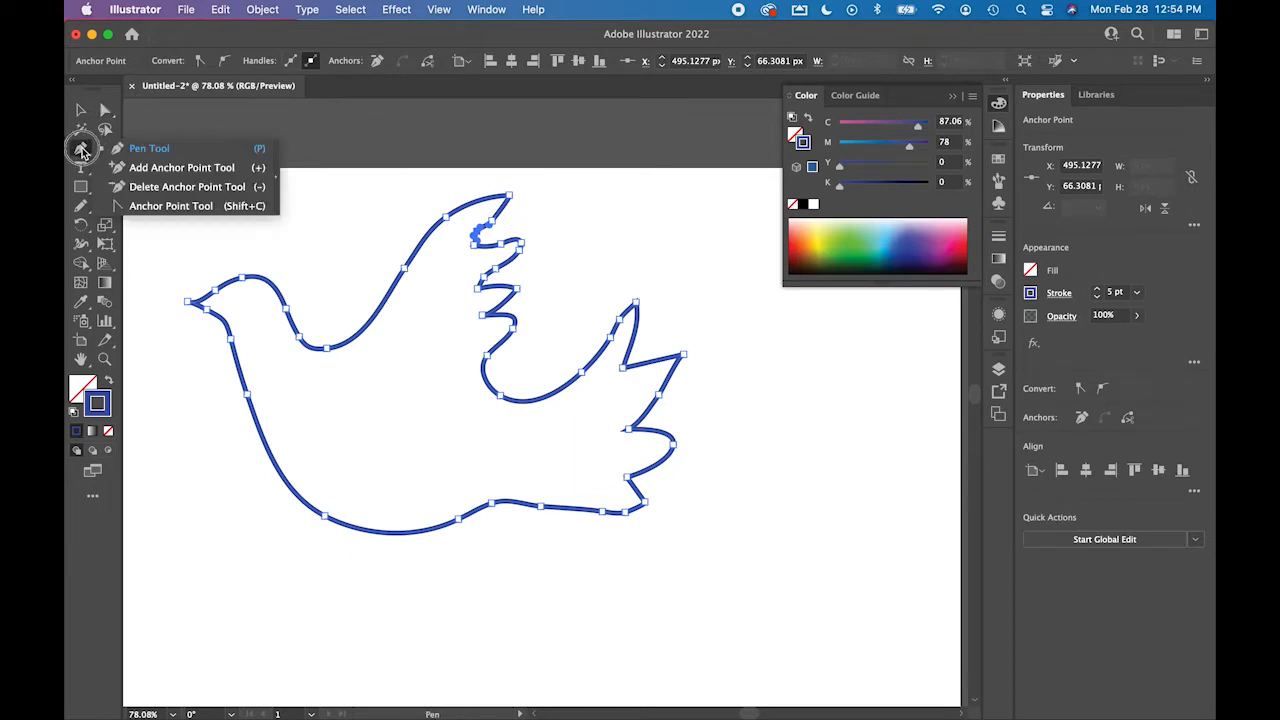
{"action": "left_click", "coordinate": [144, 196]}
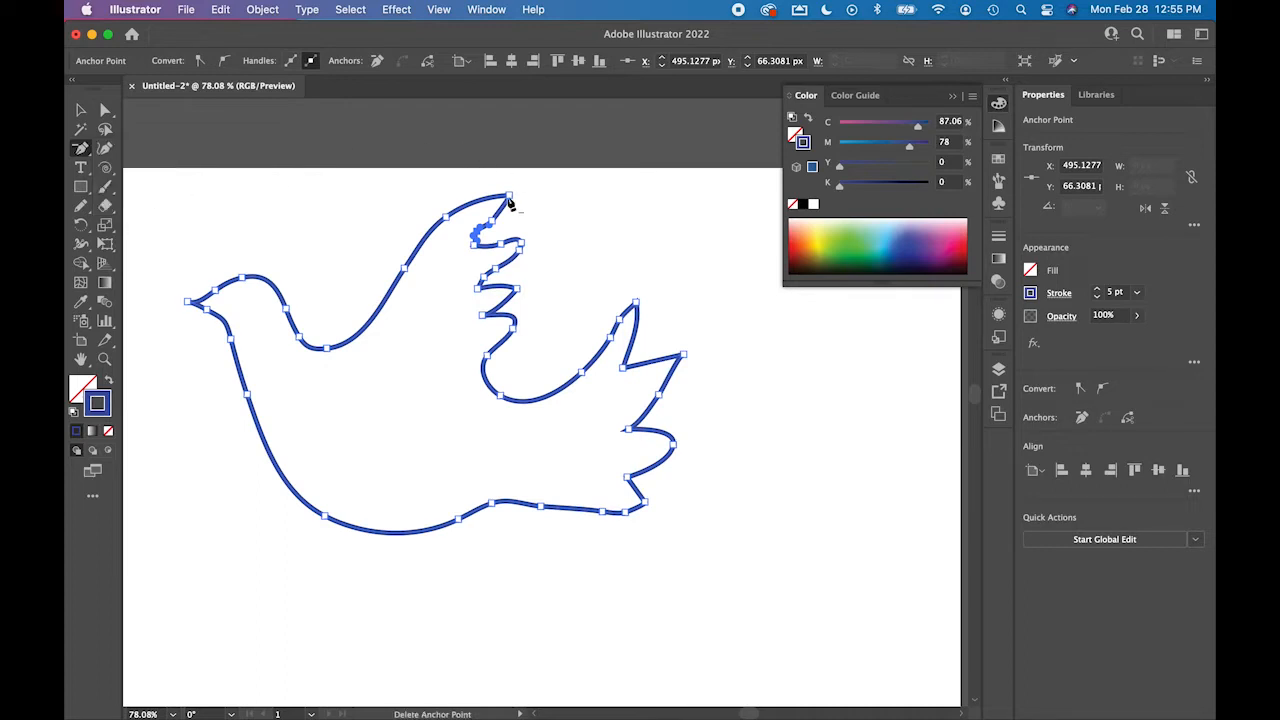
{"action": "left_click", "coordinate": [477, 236]}
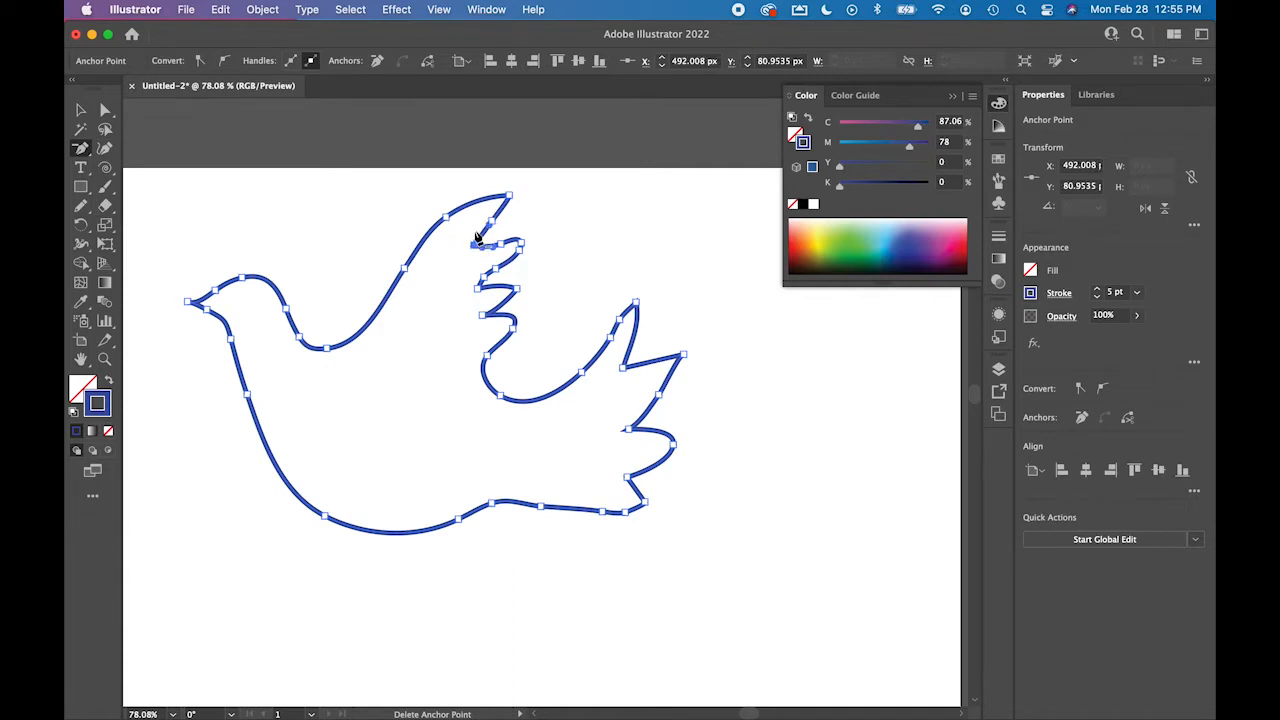
{"action": "left_click", "coordinate": [492, 222]}
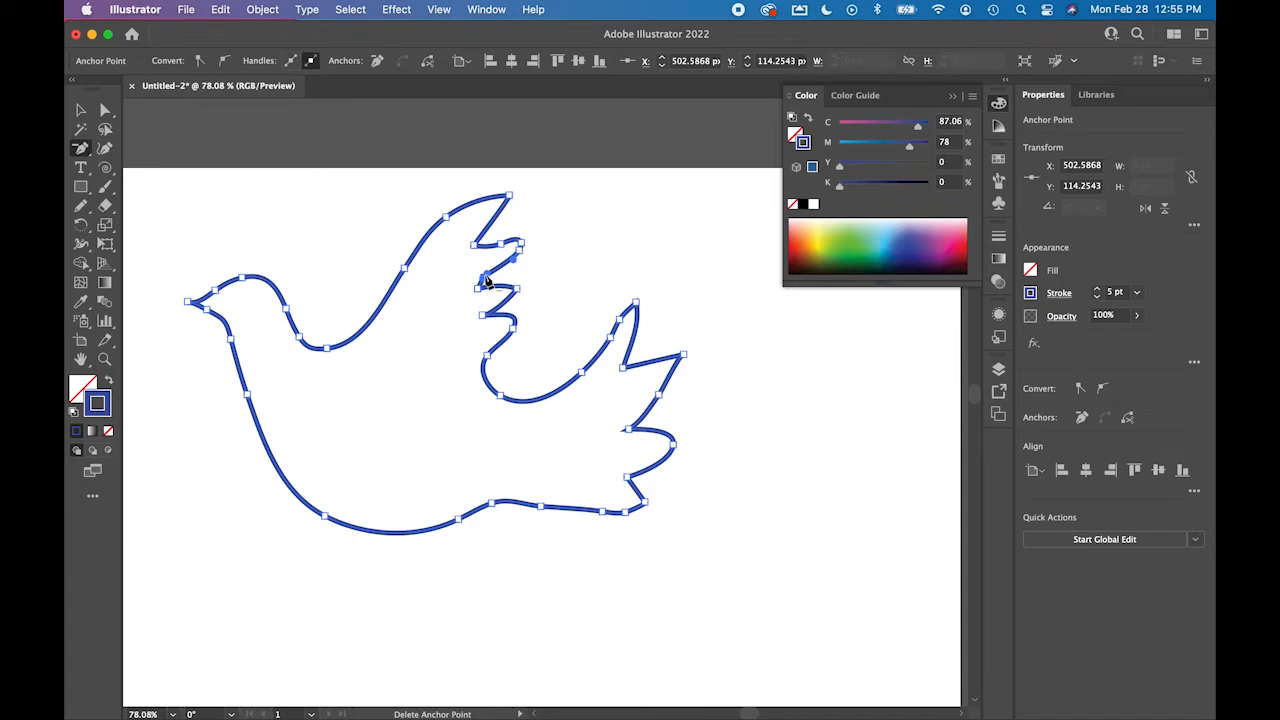
{"action": "left_click", "coordinate": [483, 277]}
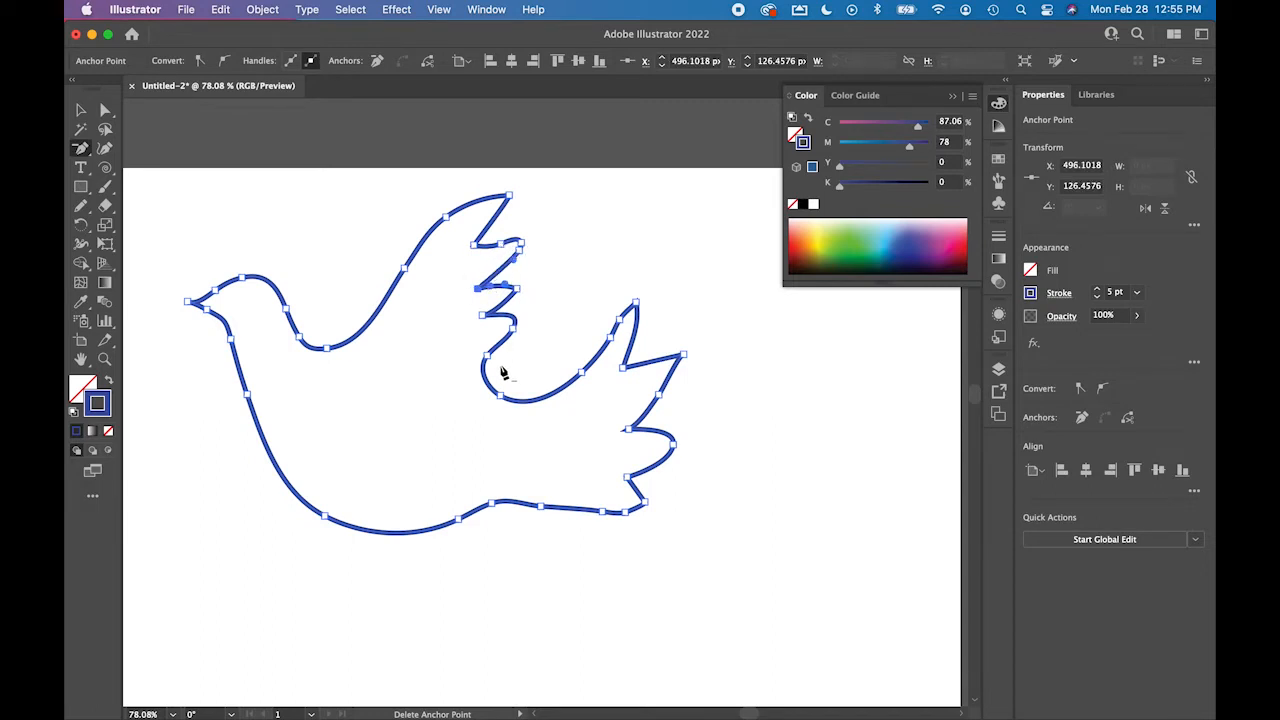
{"action": "left_click", "coordinate": [619, 321]}
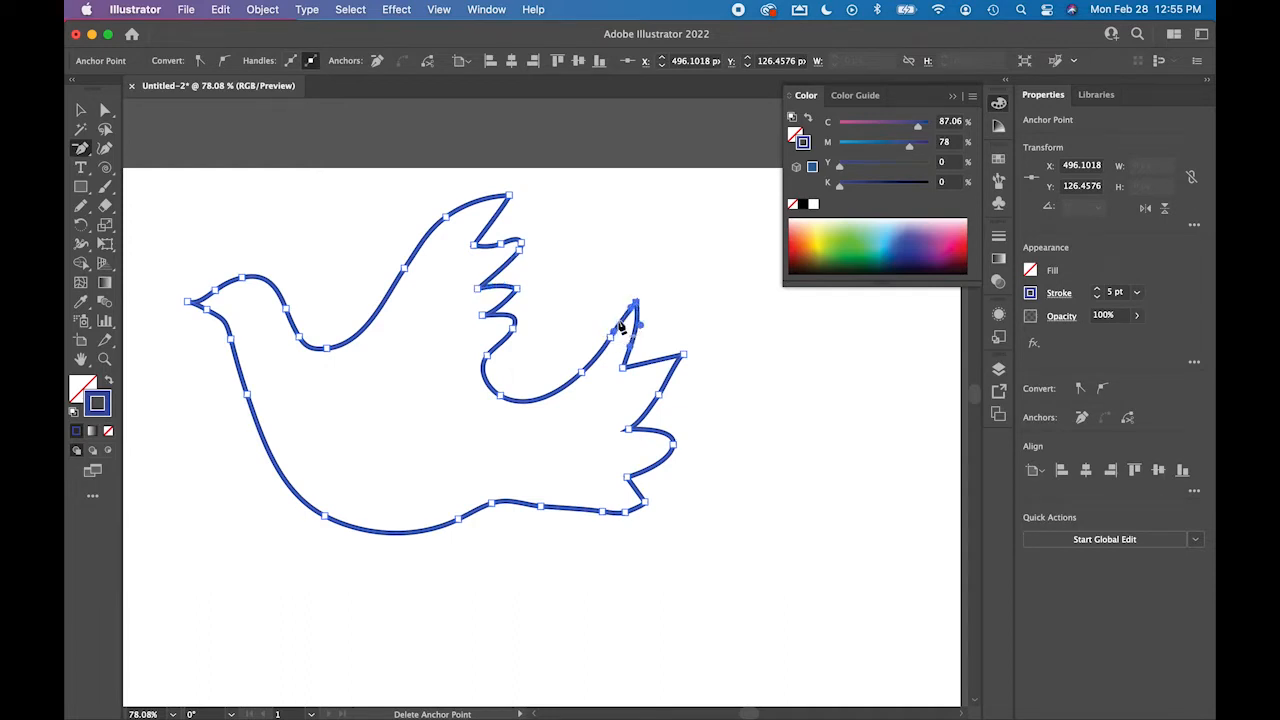
{"action": "left_click", "coordinate": [611, 340]}
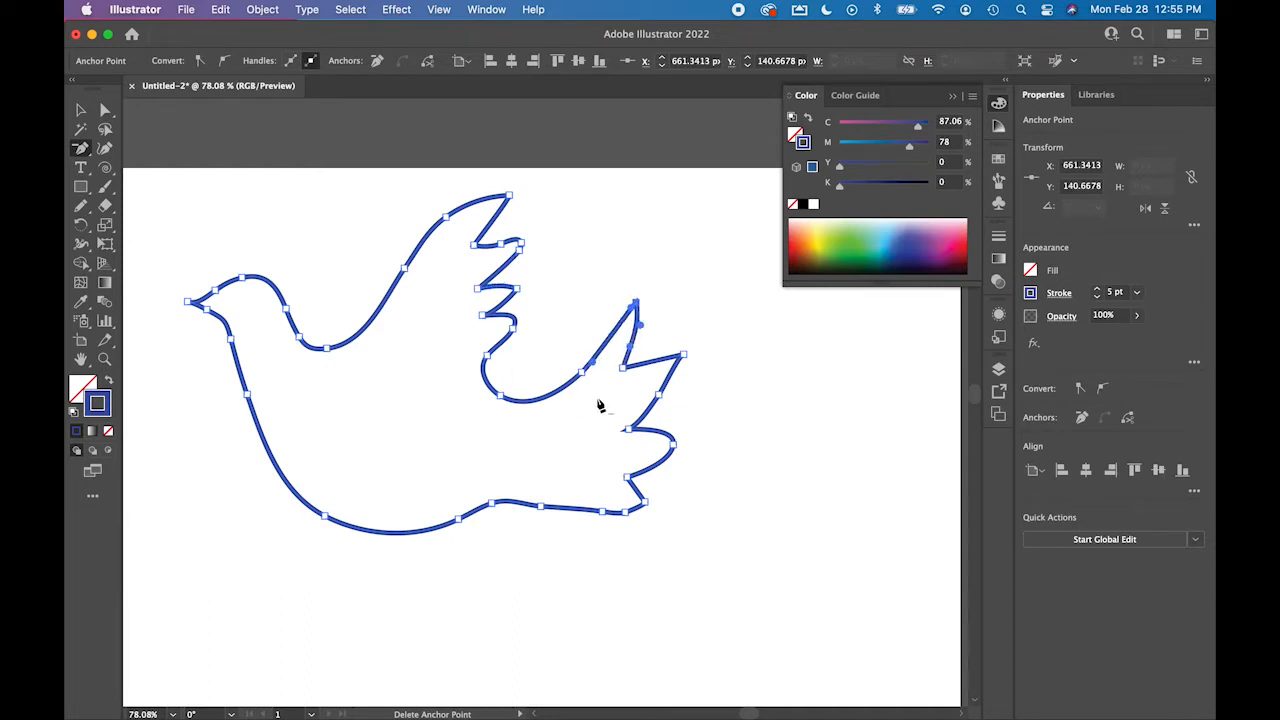
- Bend the lower edge of the second tail feather inward by moving its middle anchor point, and deselect the dove
{"action": "left_click", "coordinate": [105, 110]}
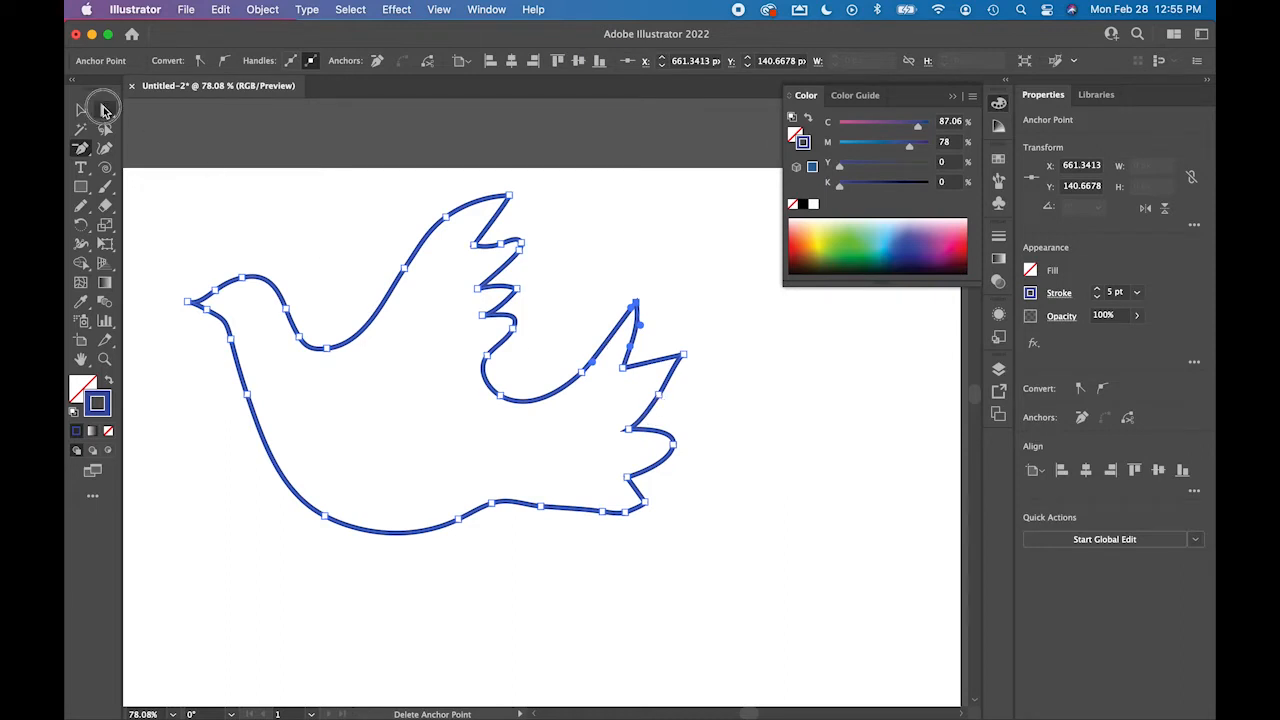
{"action": "left_click", "coordinate": [653, 397]}
{"action": "mouse_move", "coordinate": [653, 393]}
{"action": "left_mouse_down"}
{"action": "mouse_move", "coordinate": [684, 374]}
{"action": "mouse_move", "coordinate": [656, 382]}
{"action": "left_mouse_up"}
{"action": "left_click", "coordinate": [721, 424]}
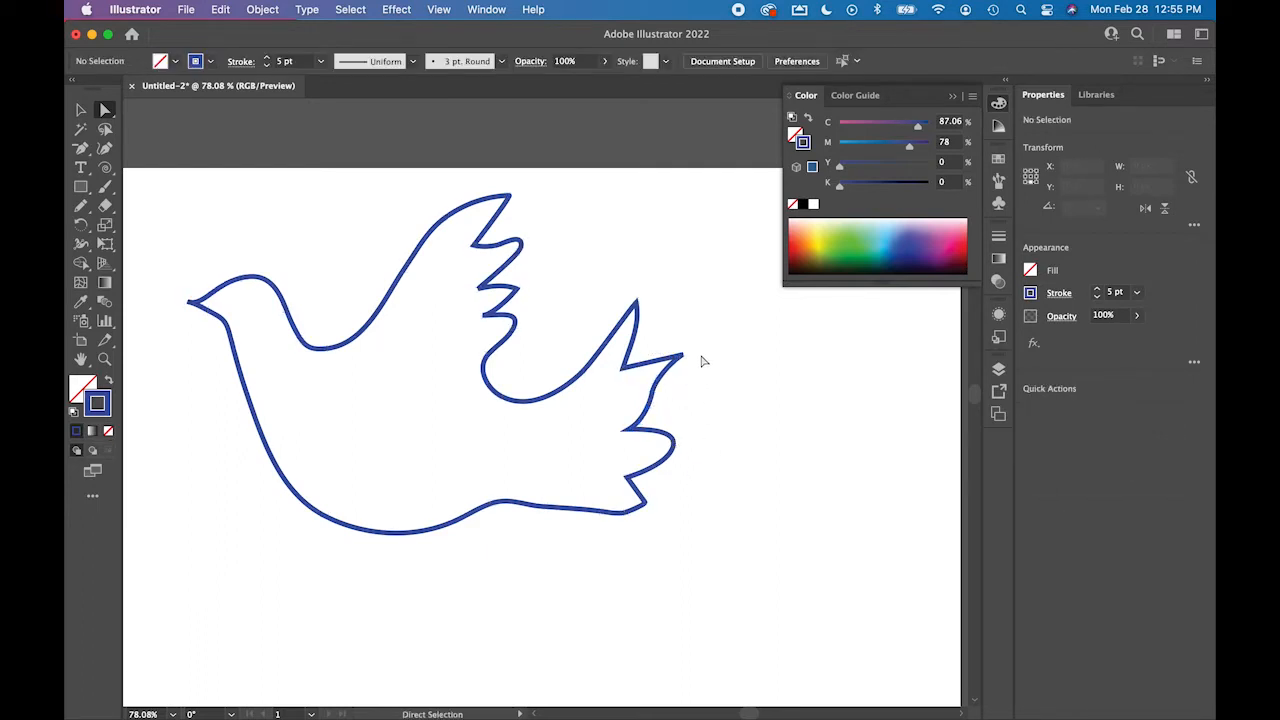
- Give the dove's 5 pt stroke round caps and round corner joins
{"action": "key", "text": "super+space"}
{"action": "left_click_drag", "start_coordinate": [463, 271], "coordinate": [766, 434]}
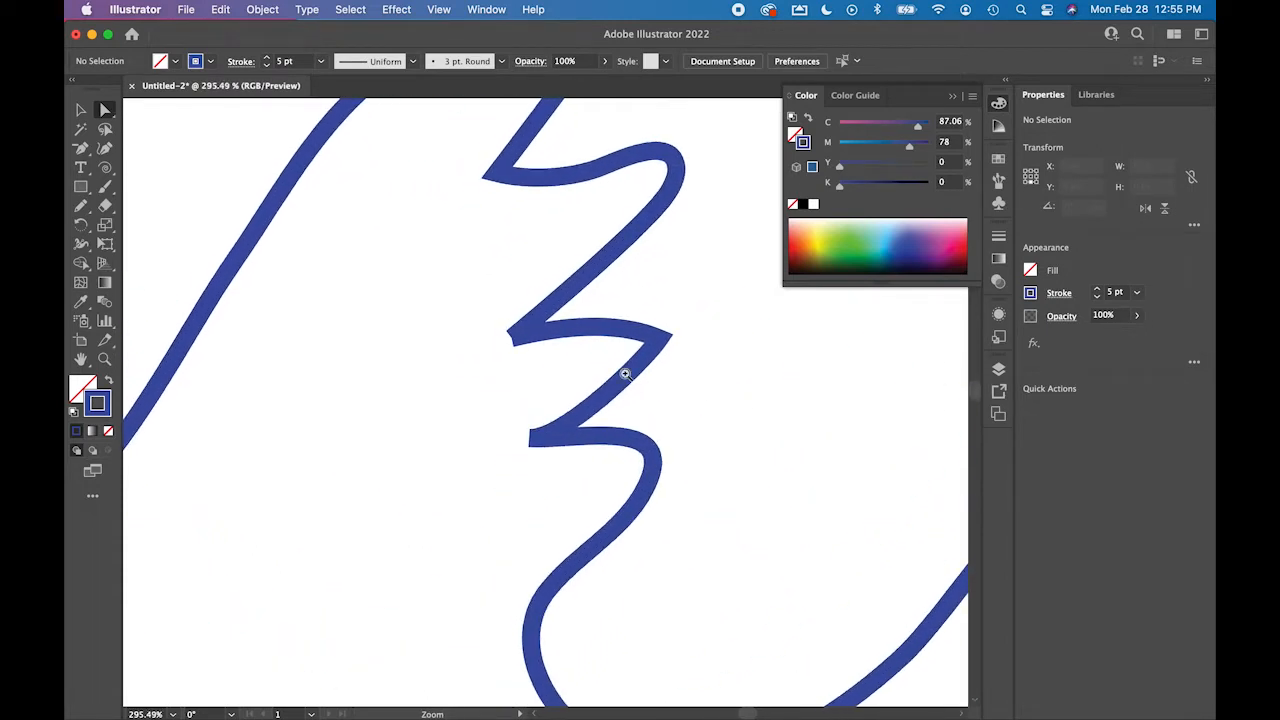
{"action": "left_click", "coordinate": [538, 338]}
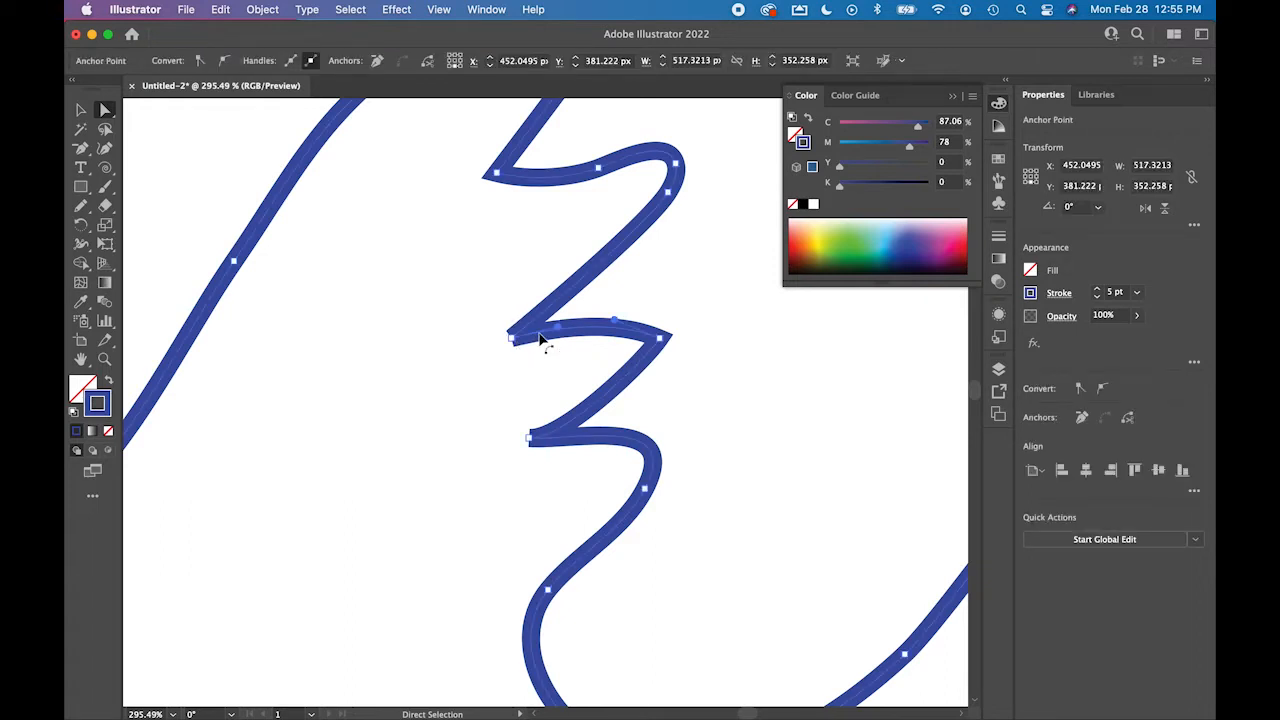
{"action": "left_click", "coordinate": [1060, 293]}
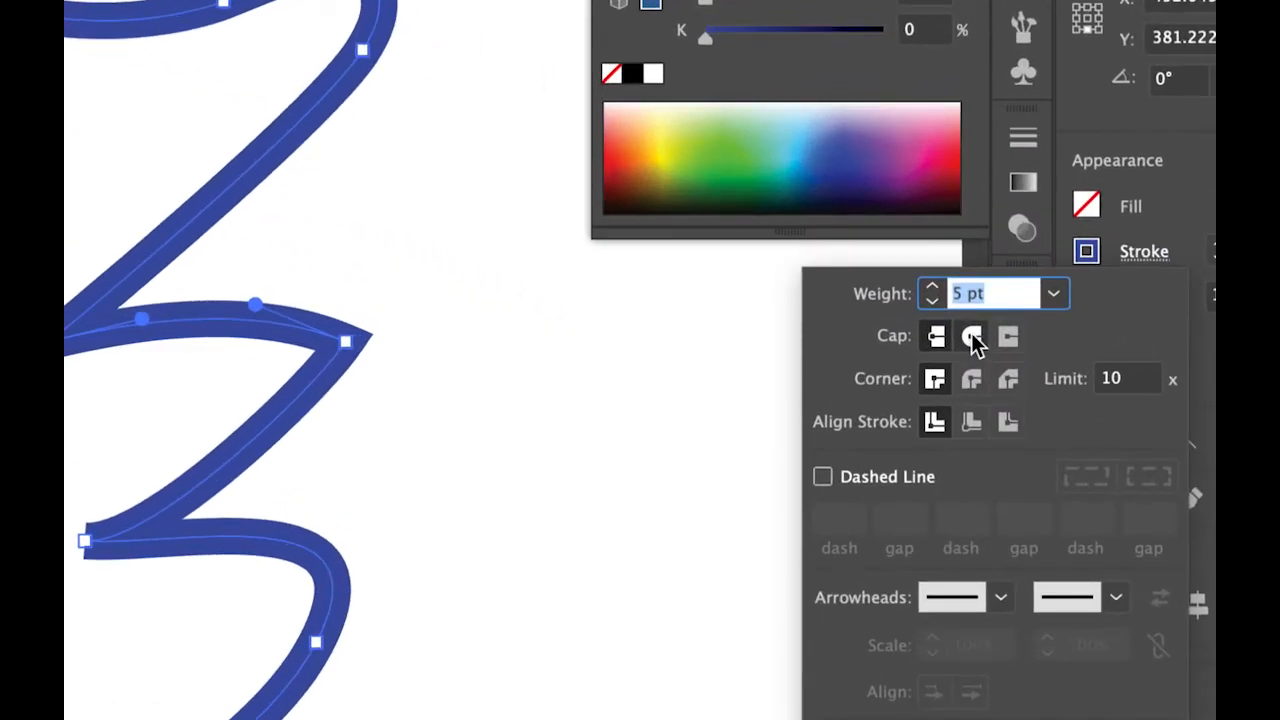
{"action": "left_click", "coordinate": [971, 338]}
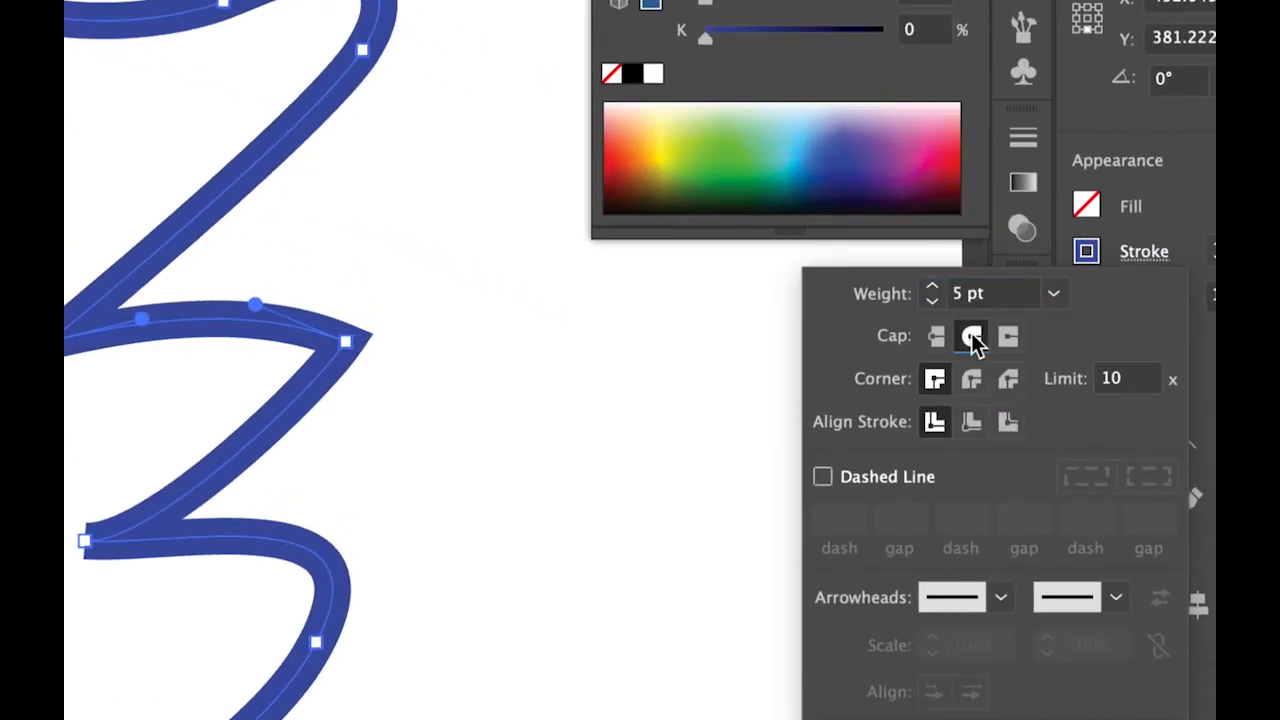
{"action": "left_click", "coordinate": [971, 378]}
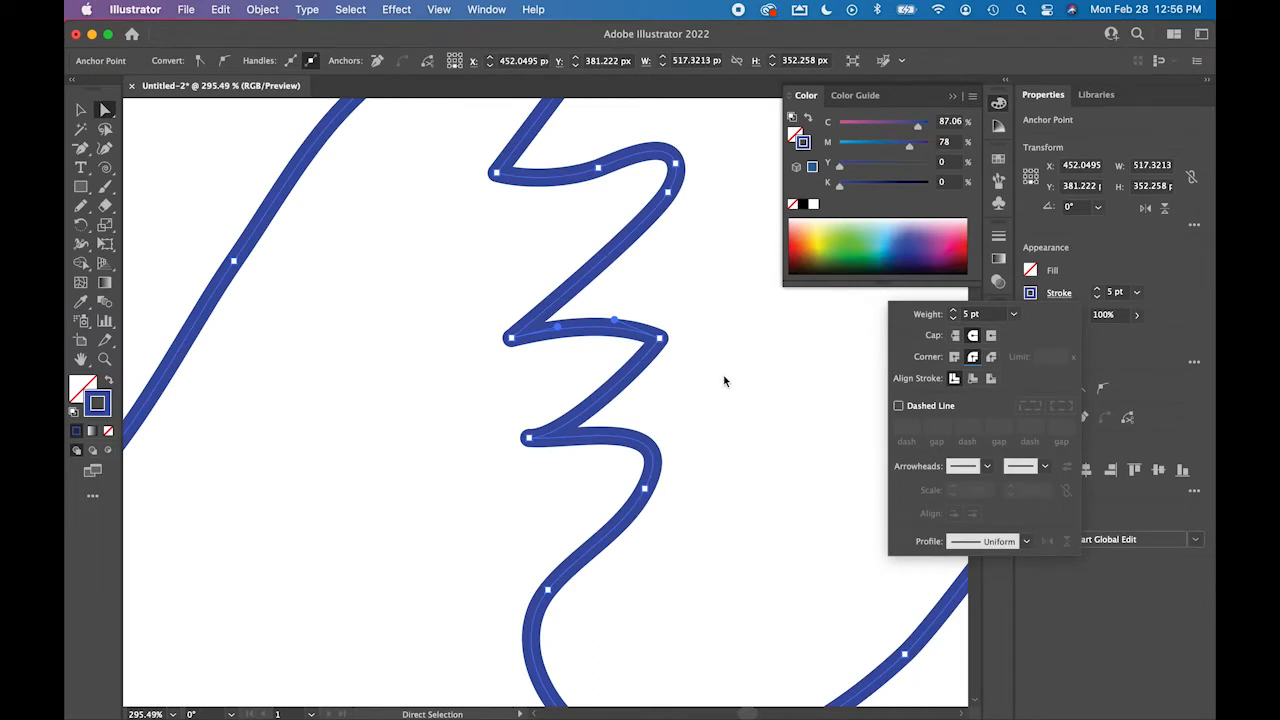
{"action": "key", "text": "Escape"}
{"action": "key", "text": "ctrl+0"}
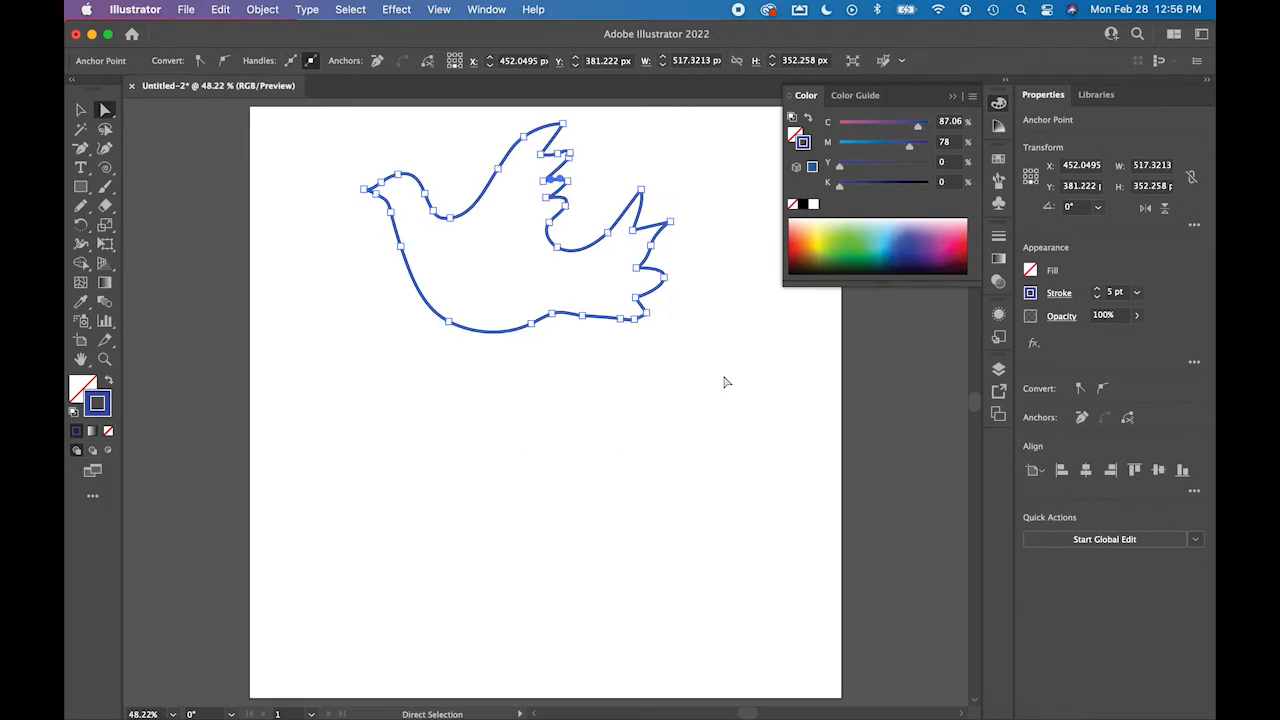
- Undo the last change and leave the dove deselected
{"action": "left_click", "coordinate": [617, 367]}
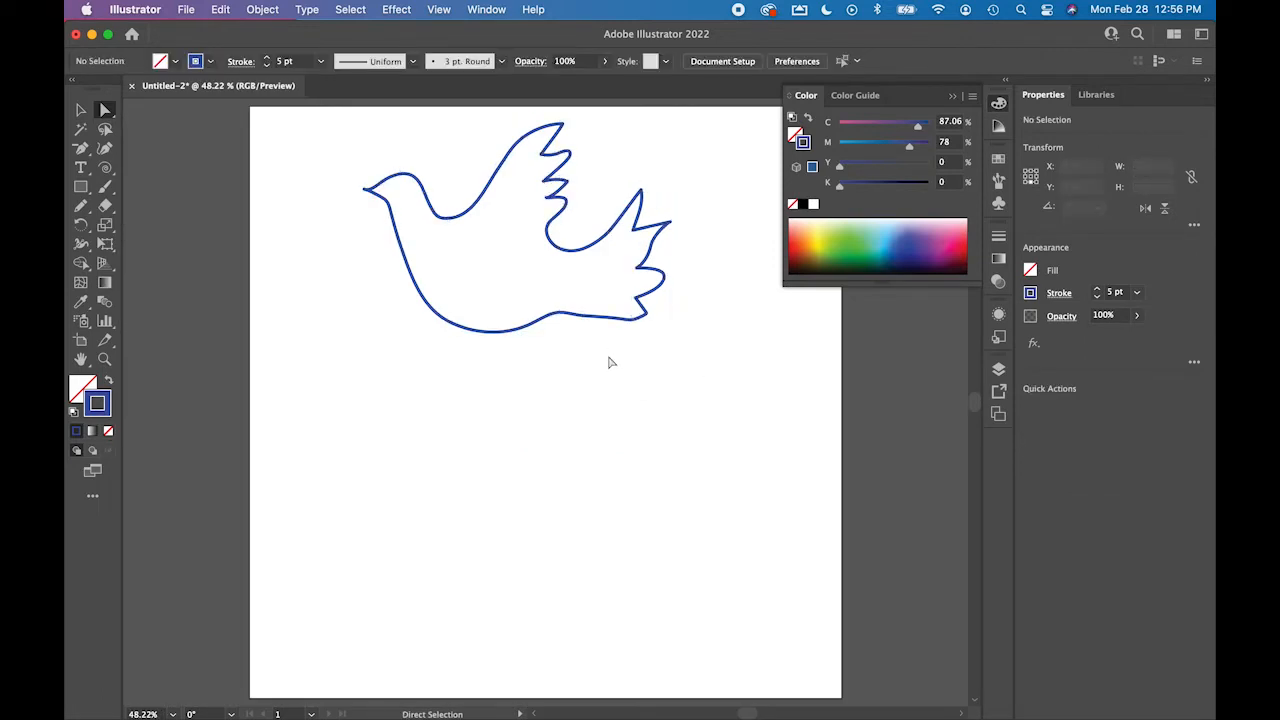
{"action": "key", "text": "ctrl+z"}
{"action": "left_click", "coordinate": [502, 404]}
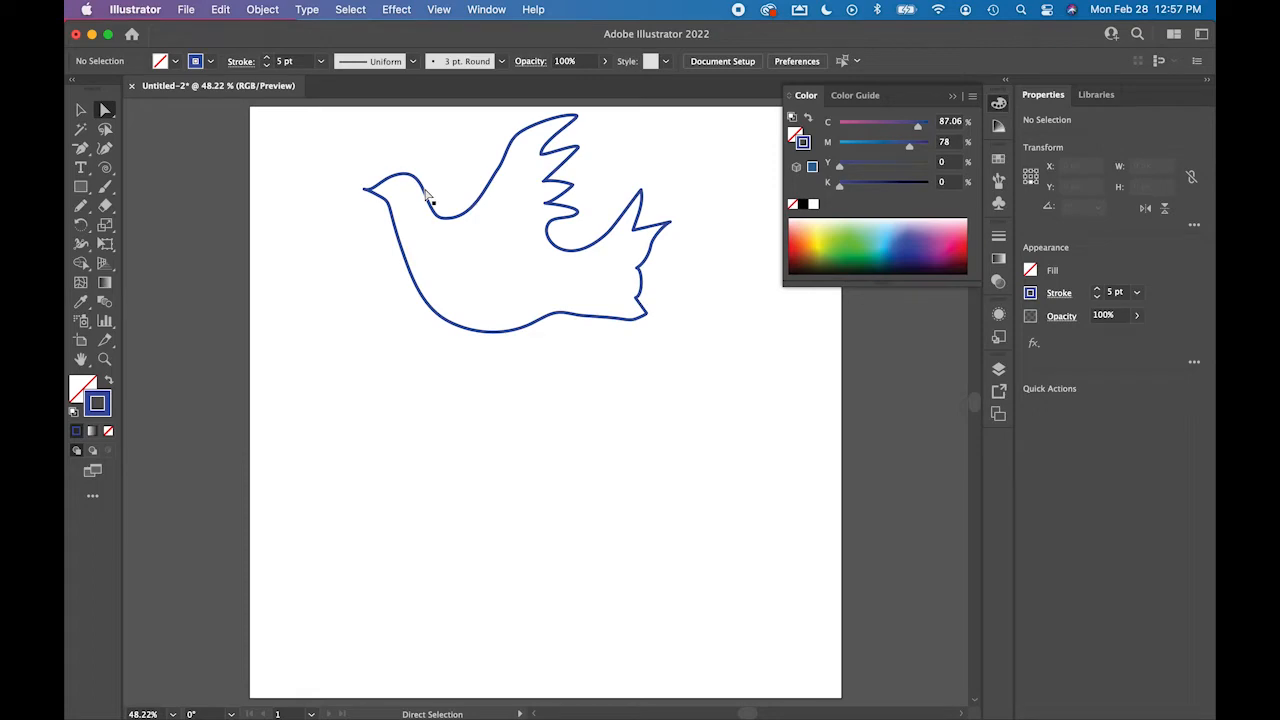
- Open the Scale tool's options and confirm them with Scale Corners and Scale Strokes & Effects enabled
{"action": "left_click", "coordinate": [80, 110]}
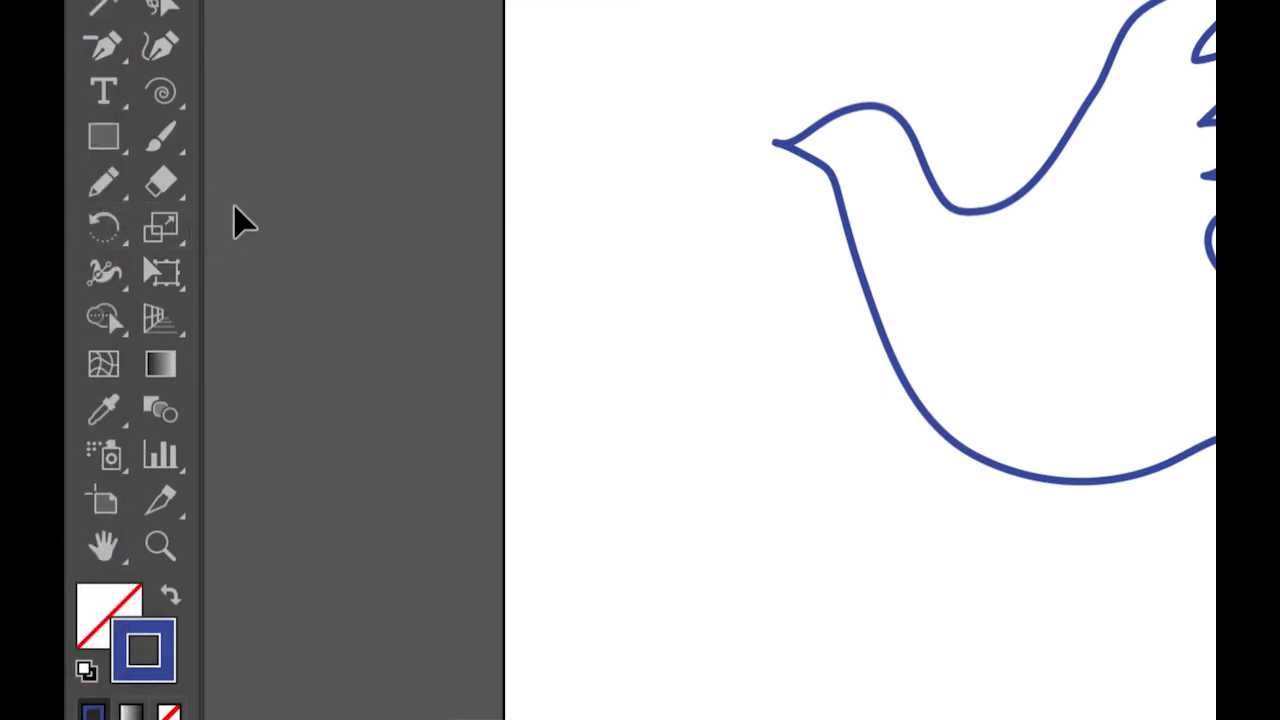
{"action": "left_click", "coordinate": [155, 234]}
{"action": "double_click", "coordinate": [158, 232]}
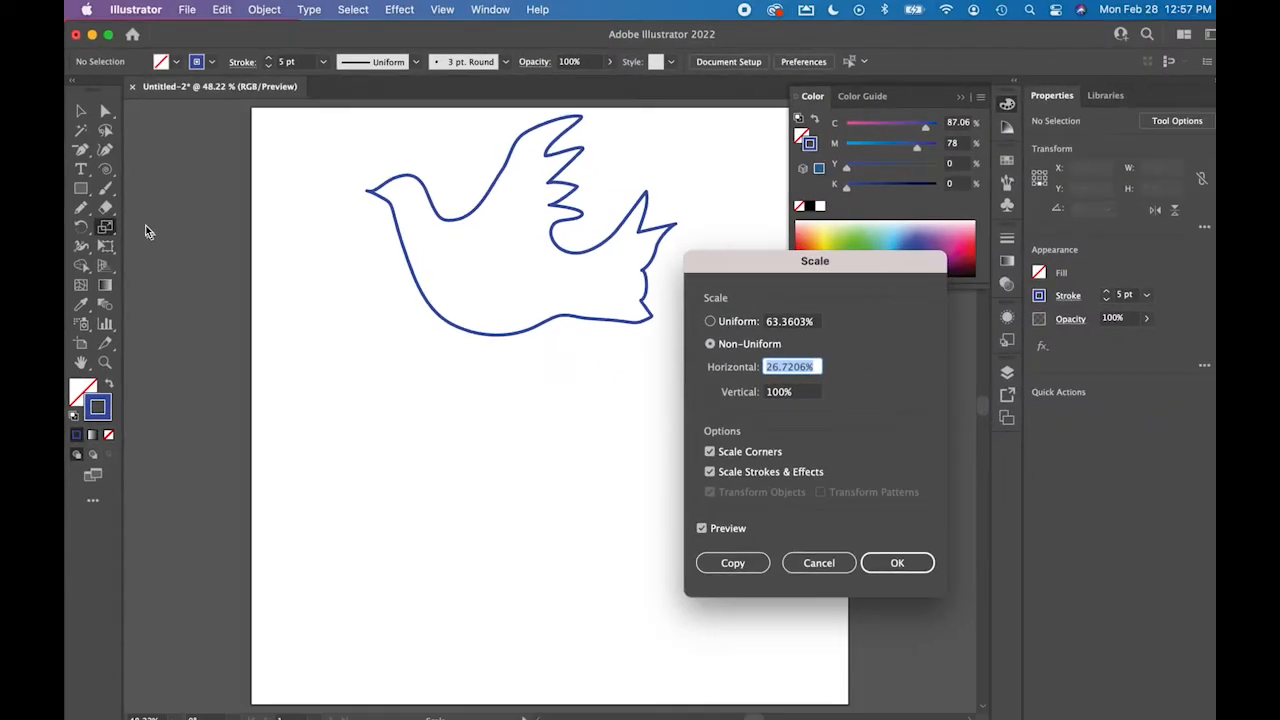
{"action": "left_click_drag", "start_coordinate": [716, 257], "coordinate": [480, 234]}
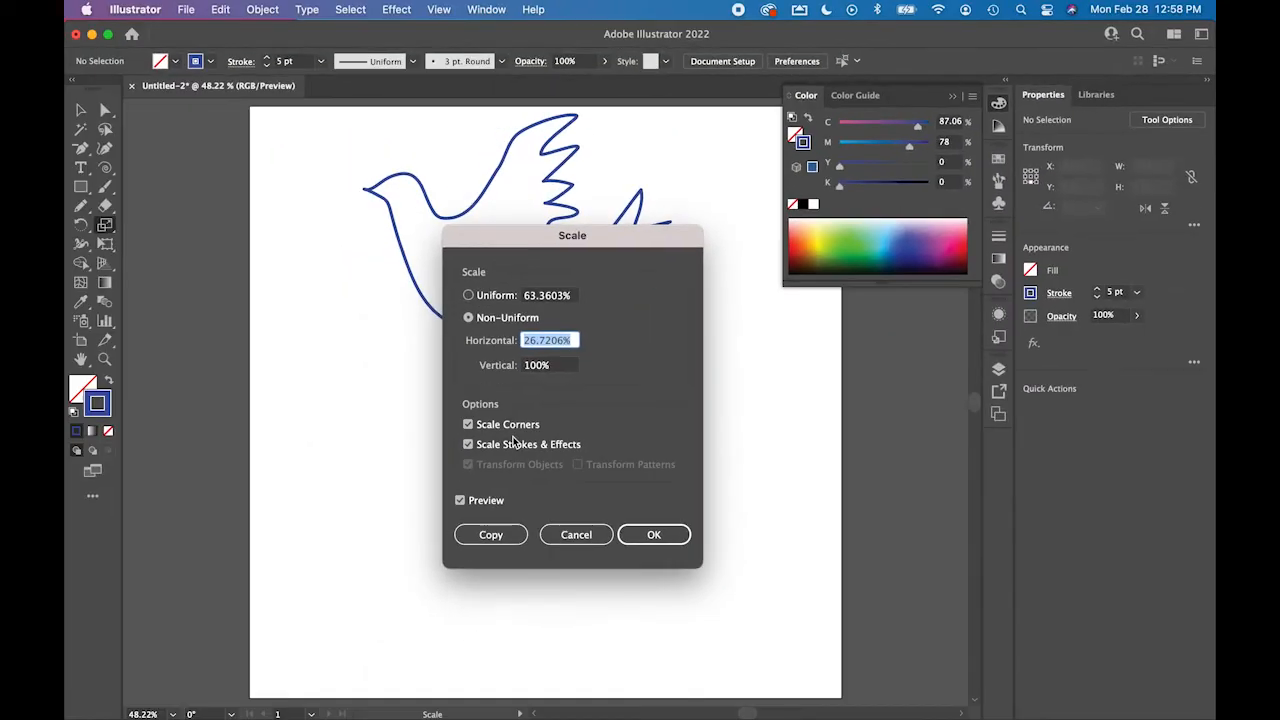
{"action": "left_click", "coordinate": [669, 535]}
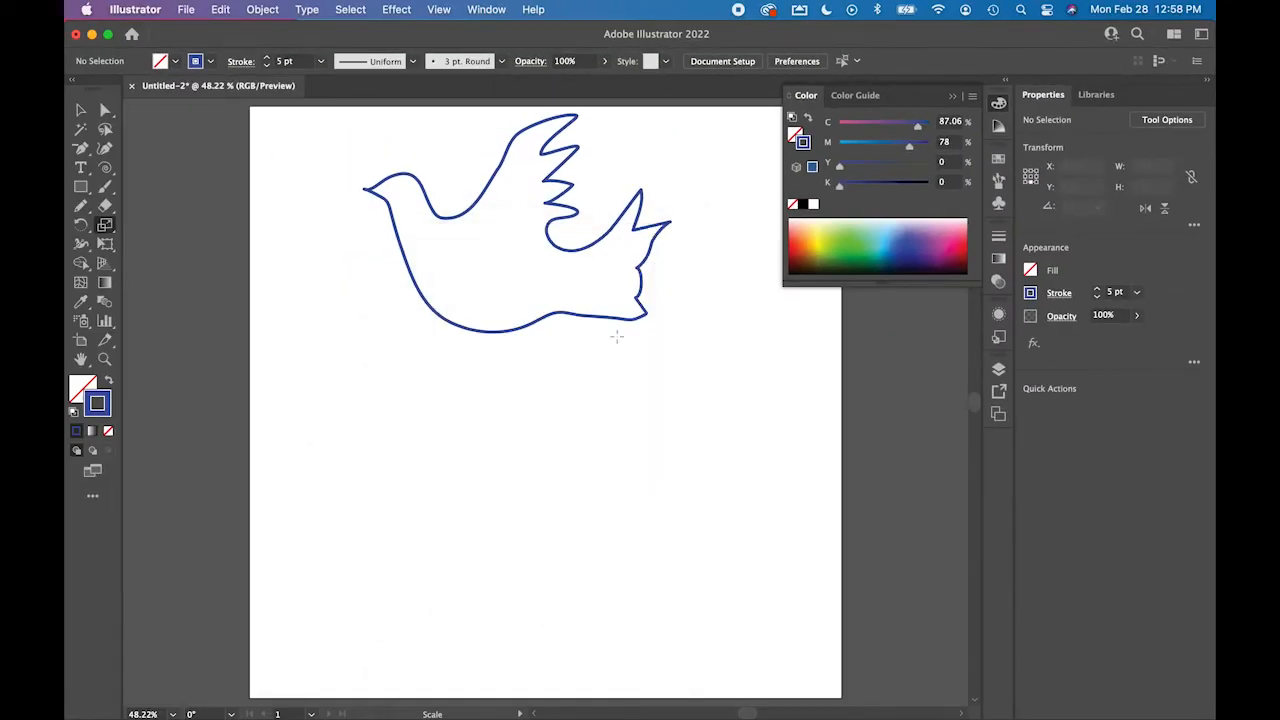
- Raise the anchor point on the dove's underside near the tail into a curve, and delete the surplus anchor point beside it
{"action": "left_click", "coordinate": [106, 109]}
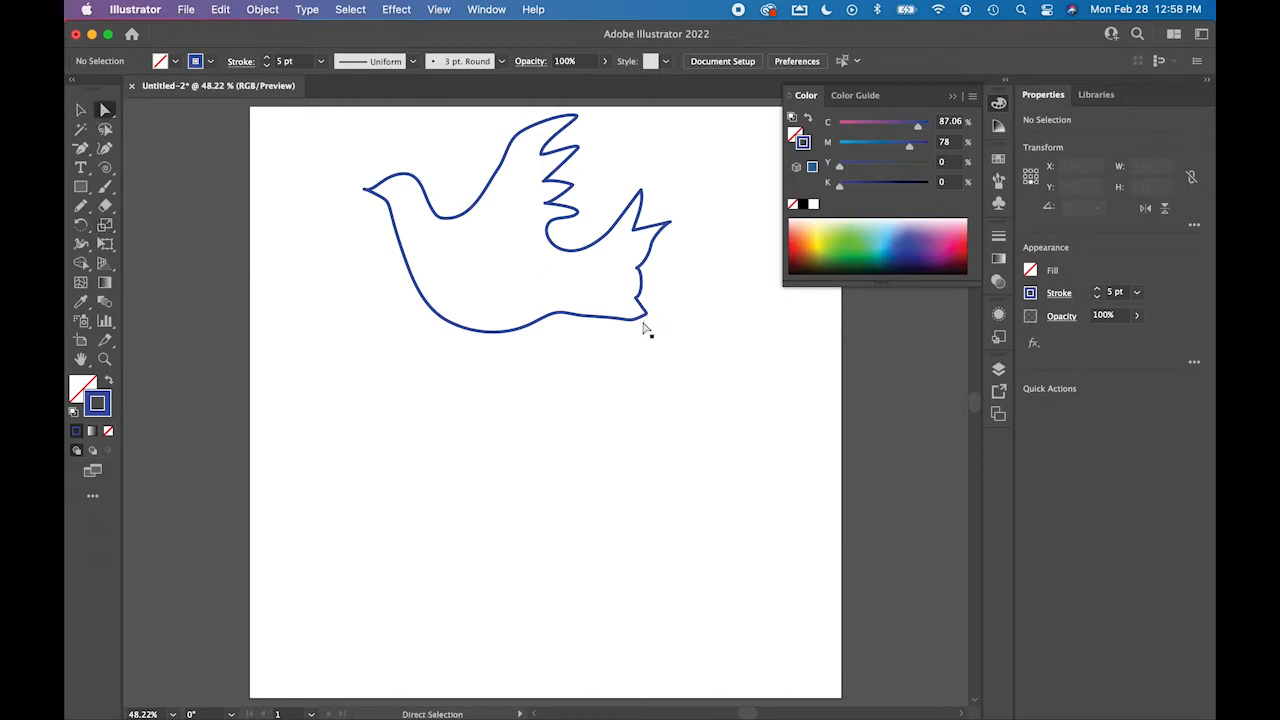
{"action": "left_click", "coordinate": [591, 318]}
{"action": "mouse_move", "coordinate": [589, 319]}
{"action": "left_mouse_down"}
{"action": "mouse_move", "coordinate": [586, 286]}
{"action": "mouse_move", "coordinate": [583, 308]}
{"action": "left_mouse_up"}
{"action": "left_click", "coordinate": [556, 311]}
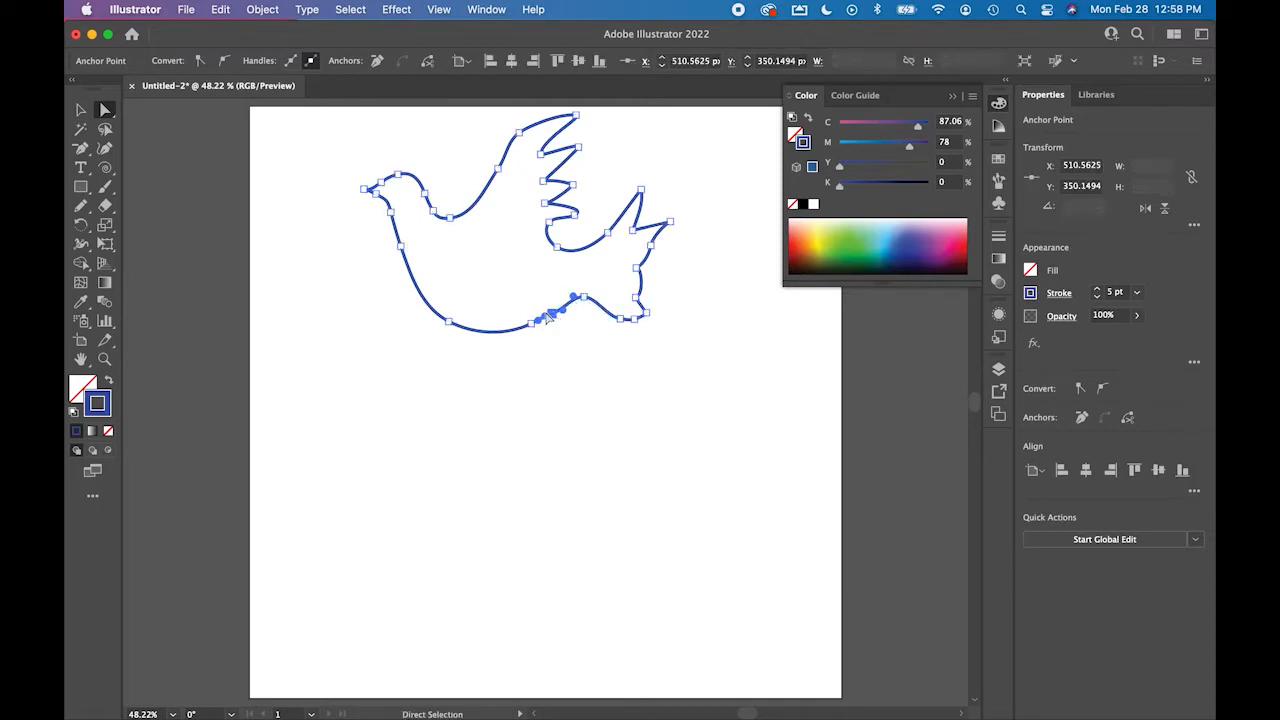
{"action": "left_click", "coordinate": [80, 148]}
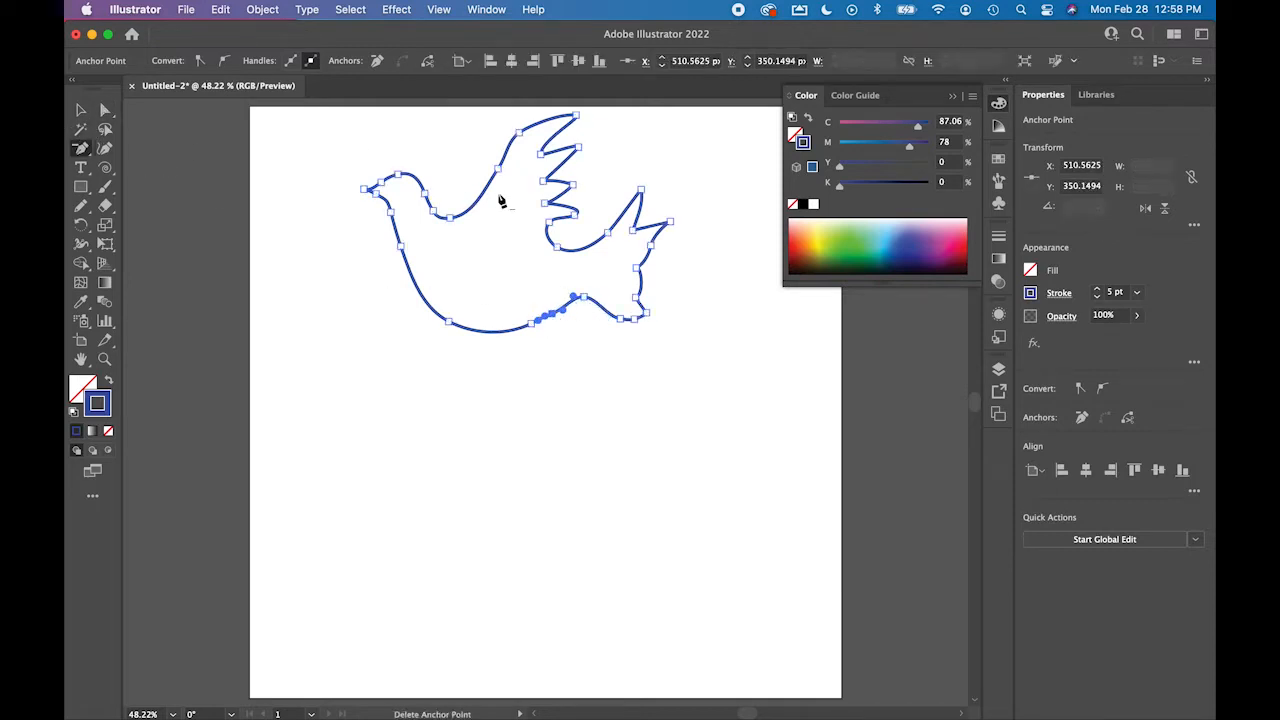
{"action": "left_click", "coordinate": [558, 311]}
{"action": "left_click", "coordinate": [106, 109]}
{"action": "left_click", "coordinate": [594, 423]}
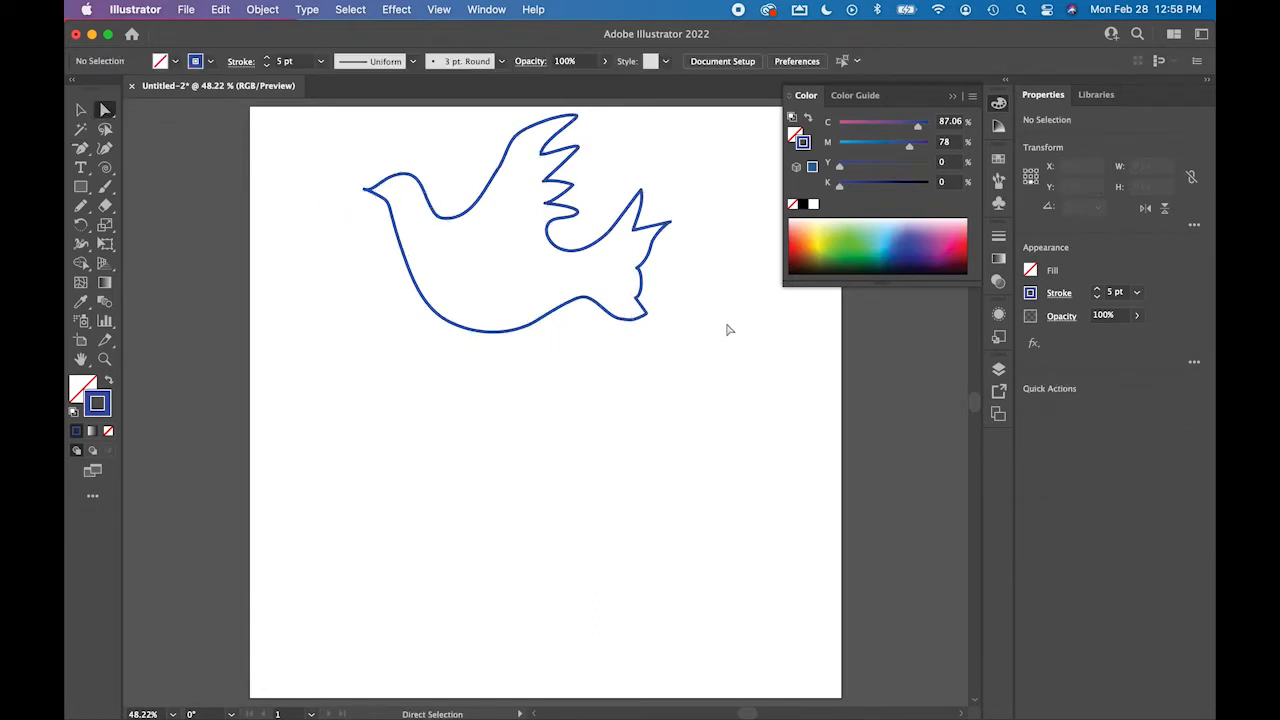
- Scale the whole dove down proportionally to about 90 px wide, keeping its lower beak-side corner in place
{"action": "left_click", "coordinate": [80, 109]}
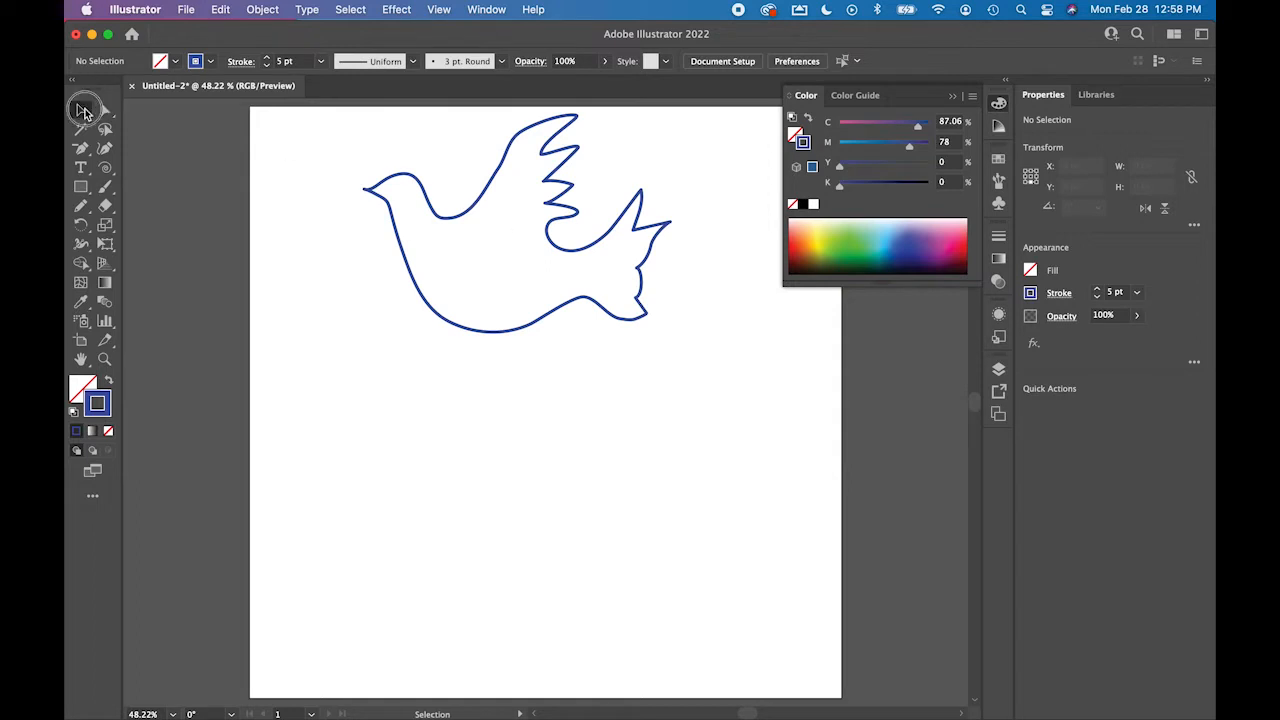
{"action": "left_click", "coordinate": [446, 311]}
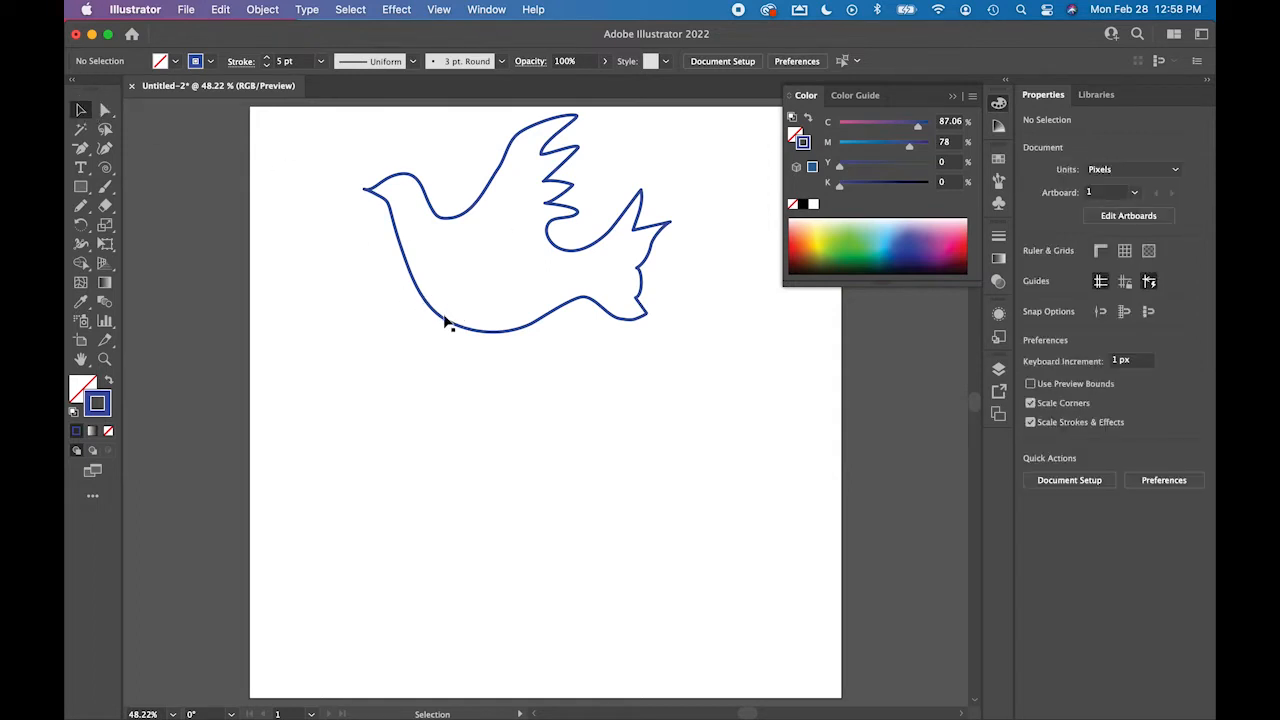
{"action": "left_click", "coordinate": [448, 321]}
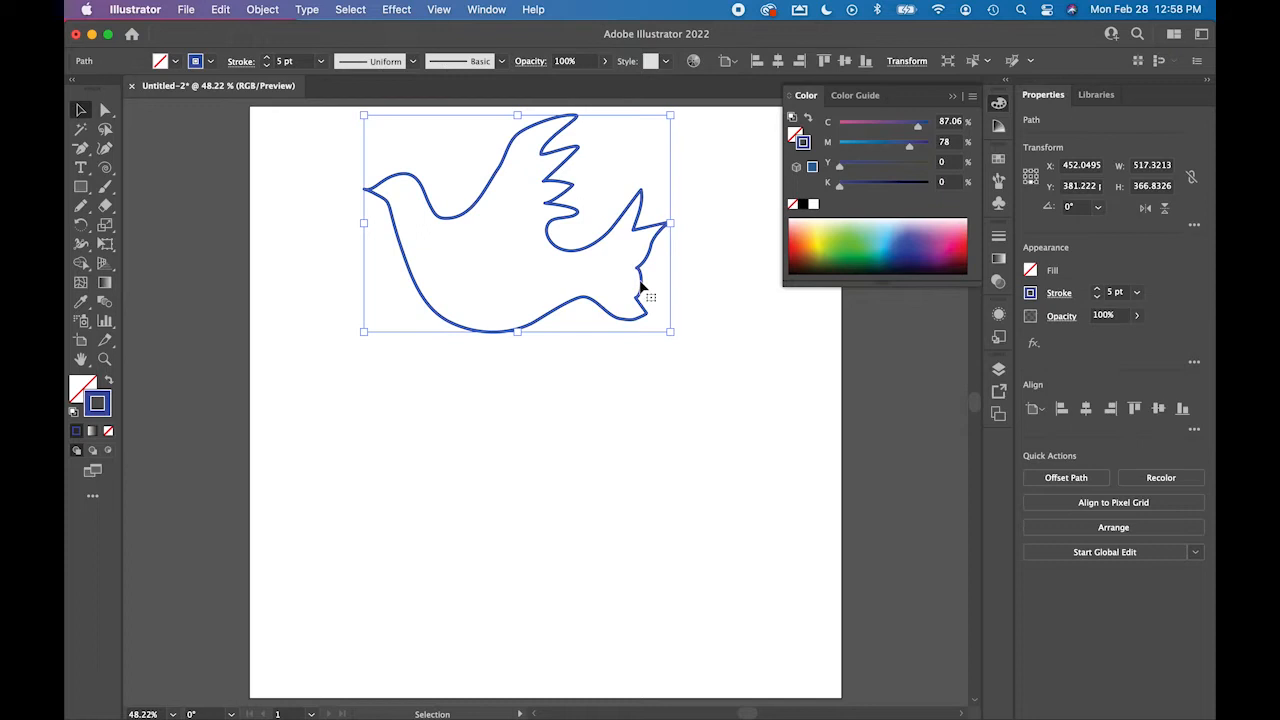
{"action": "left_click_drag", "start_coordinate": [671, 117], "coordinate": [439, 293]}
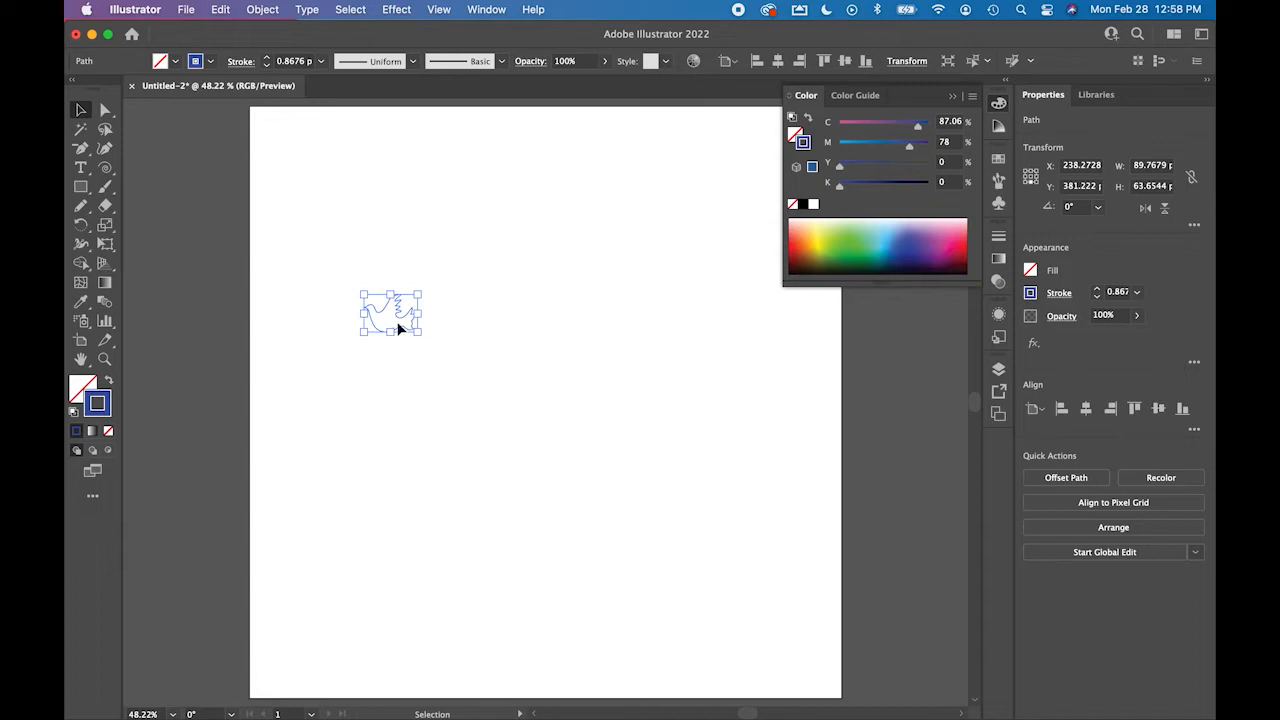
- Set the small dove's stroke weight to 3 pt and leave it deselected
{"action": "left_click", "coordinate": [1099, 291]}
{"action": "left_click", "coordinate": [1099, 291]}
{"action": "left_click", "coordinate": [1099, 291]}
{"action": "left_click", "coordinate": [518, 369]}
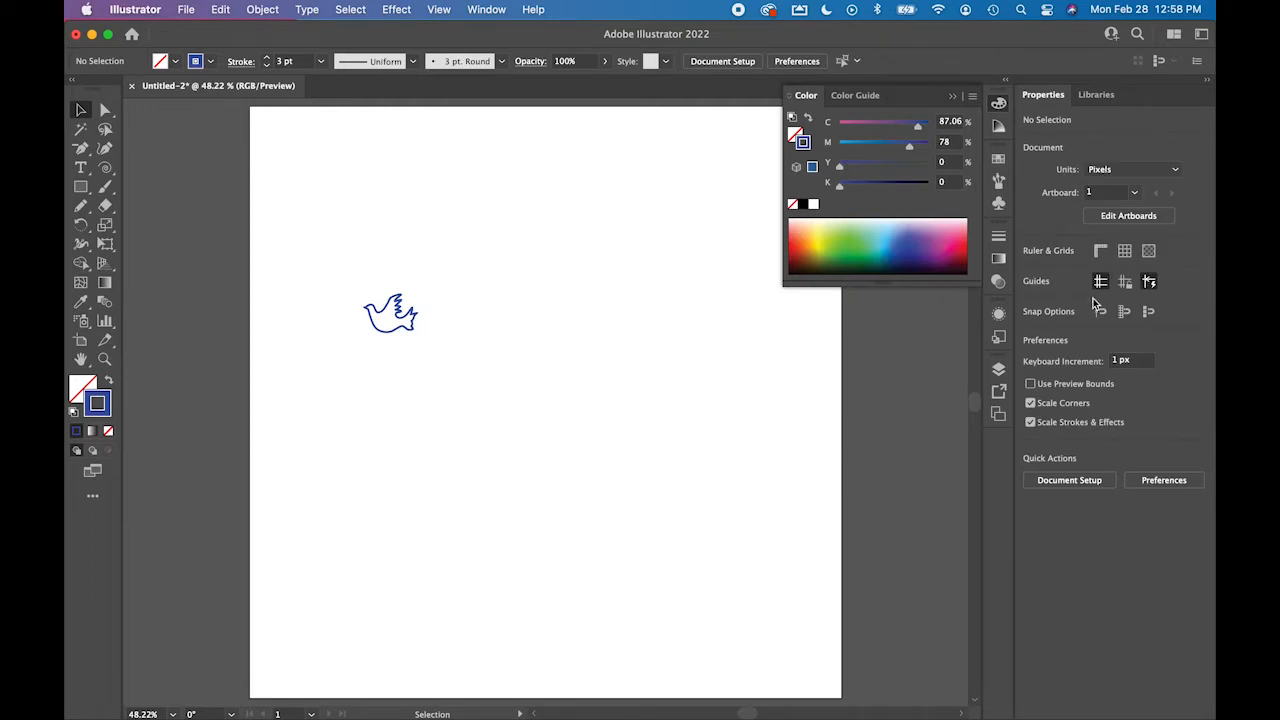
{"action": "left_click", "coordinate": [392, 321]}
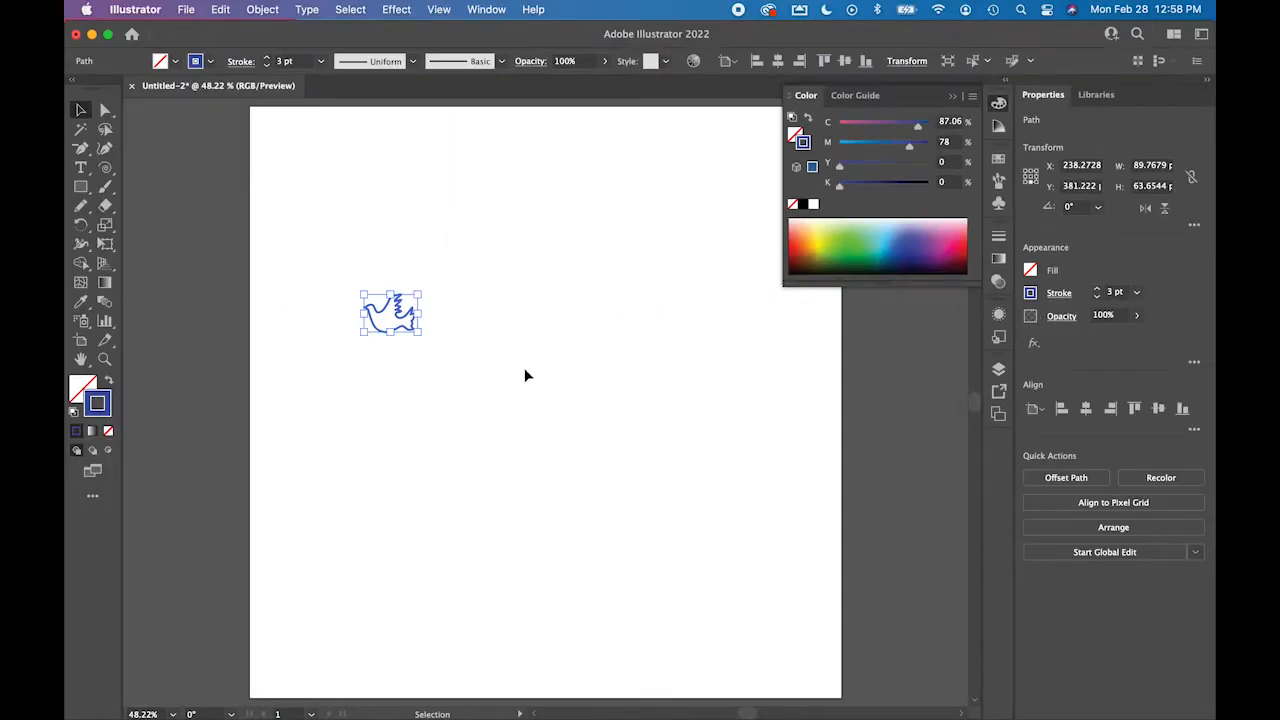
{"action": "left_click", "coordinate": [509, 359]}
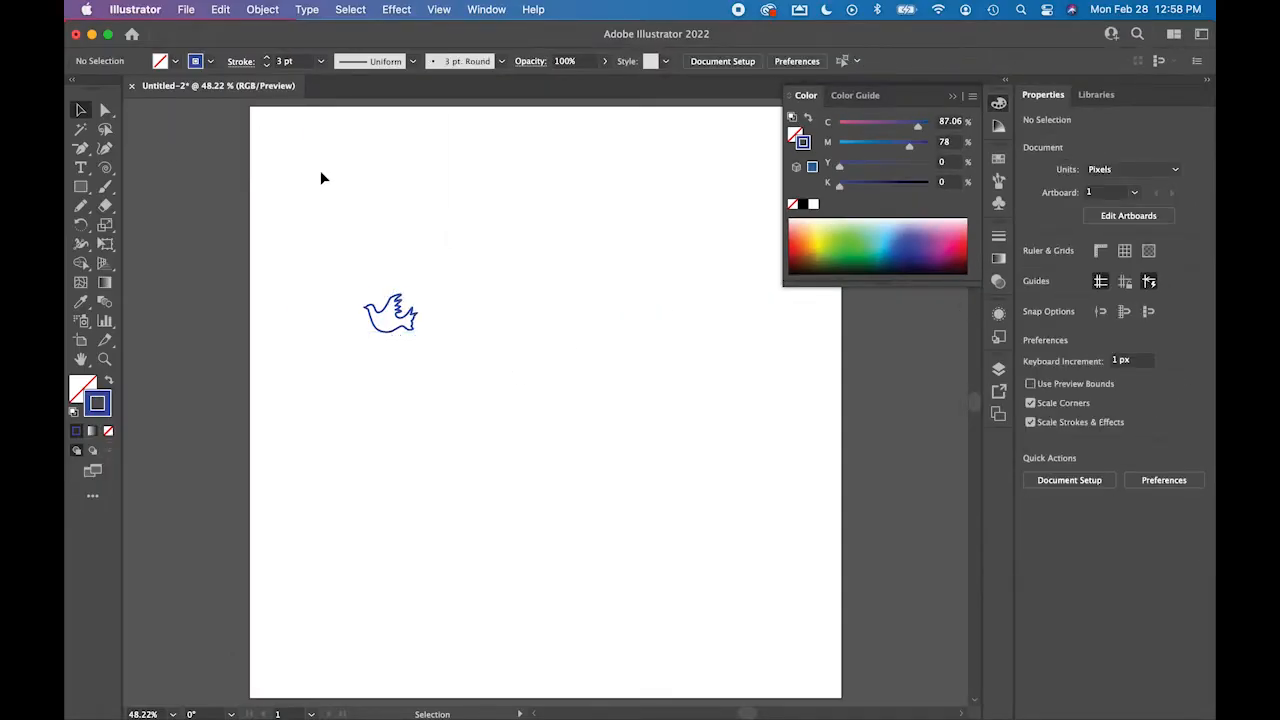
- Draw a curved stem with the Pencil tool to the right of the dove, about 142 px wide and 343 px high
{"action": "mouse_move", "coordinate": [66, 155]}
{"action": "left_click", "coordinate": [81, 189]}
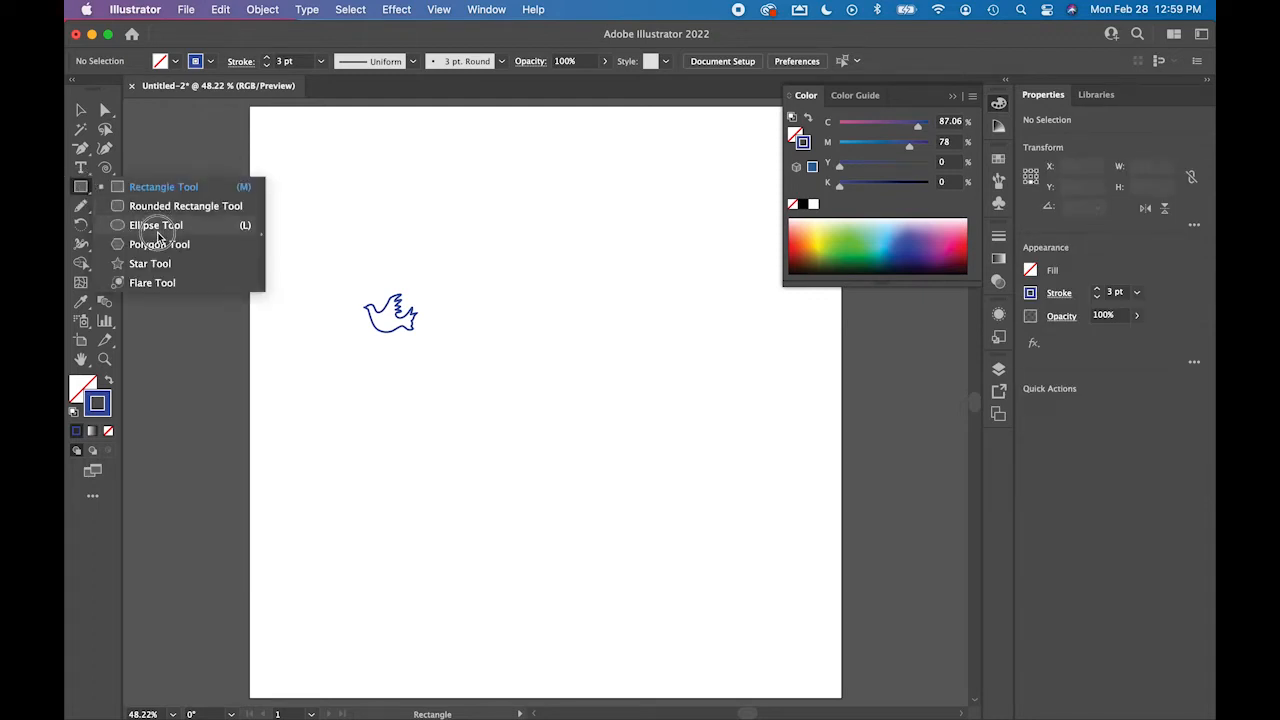
{"action": "left_click", "coordinate": [81, 206]}
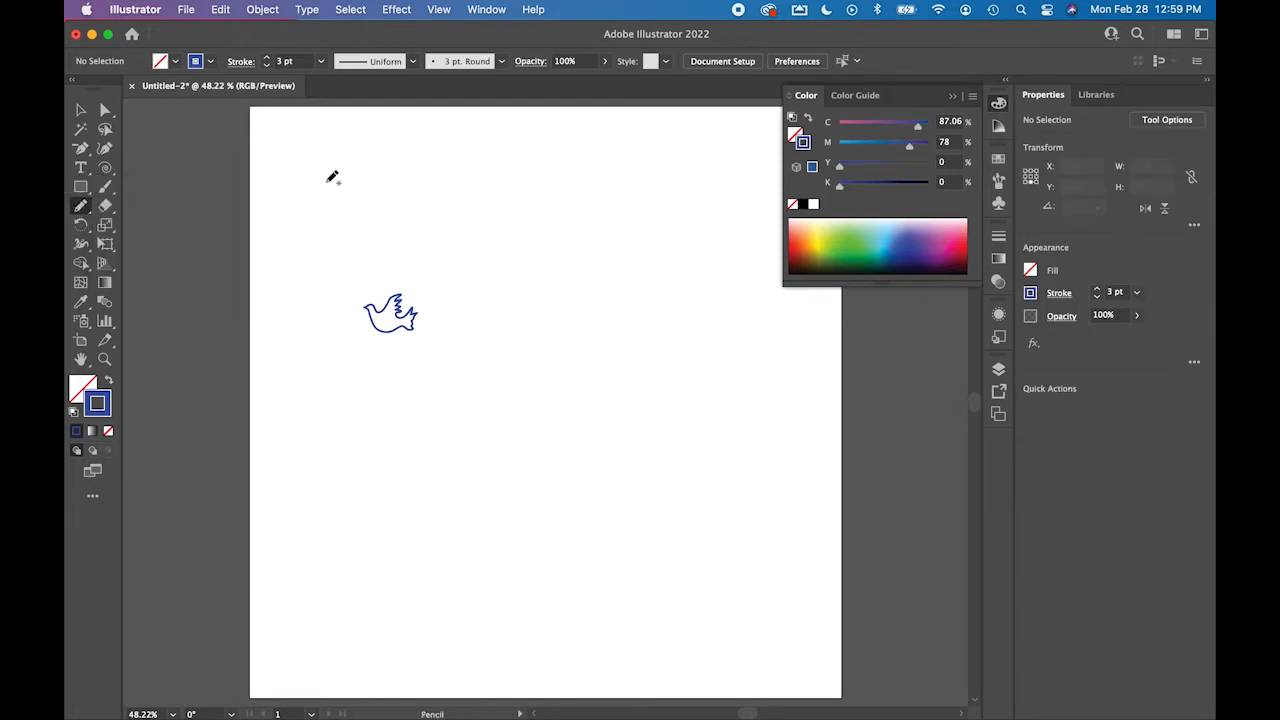
{"action": "left_click", "coordinate": [556, 232]}
{"action": "mouse_move", "coordinate": [552, 235]}
{"action": "left_mouse_down"}
{"action": "mouse_move", "coordinate": [622, 328]}
{"action": "mouse_move", "coordinate": [634, 437]}
{"action": "left_mouse_up"}
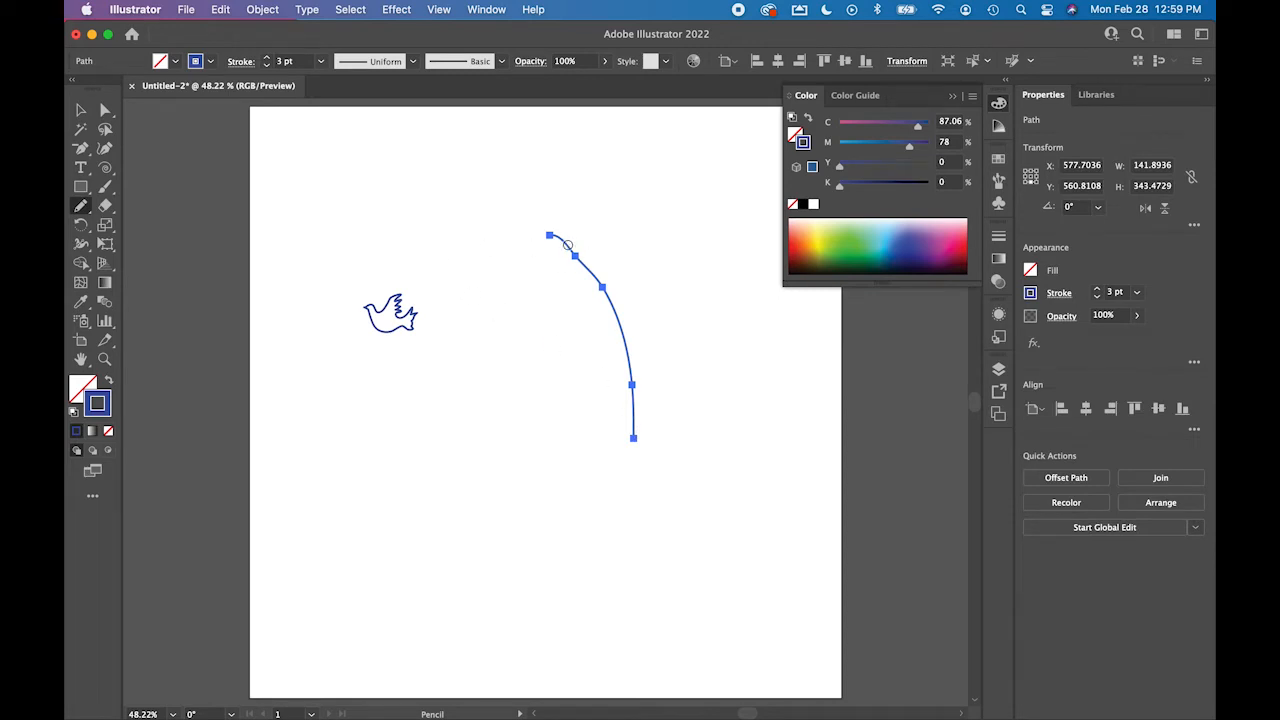
- Smooth the curved stem with repeated smoothing strokes along its length
{"action": "left_click_drag", "start_coordinate": [601, 275], "coordinate": [643, 401]}
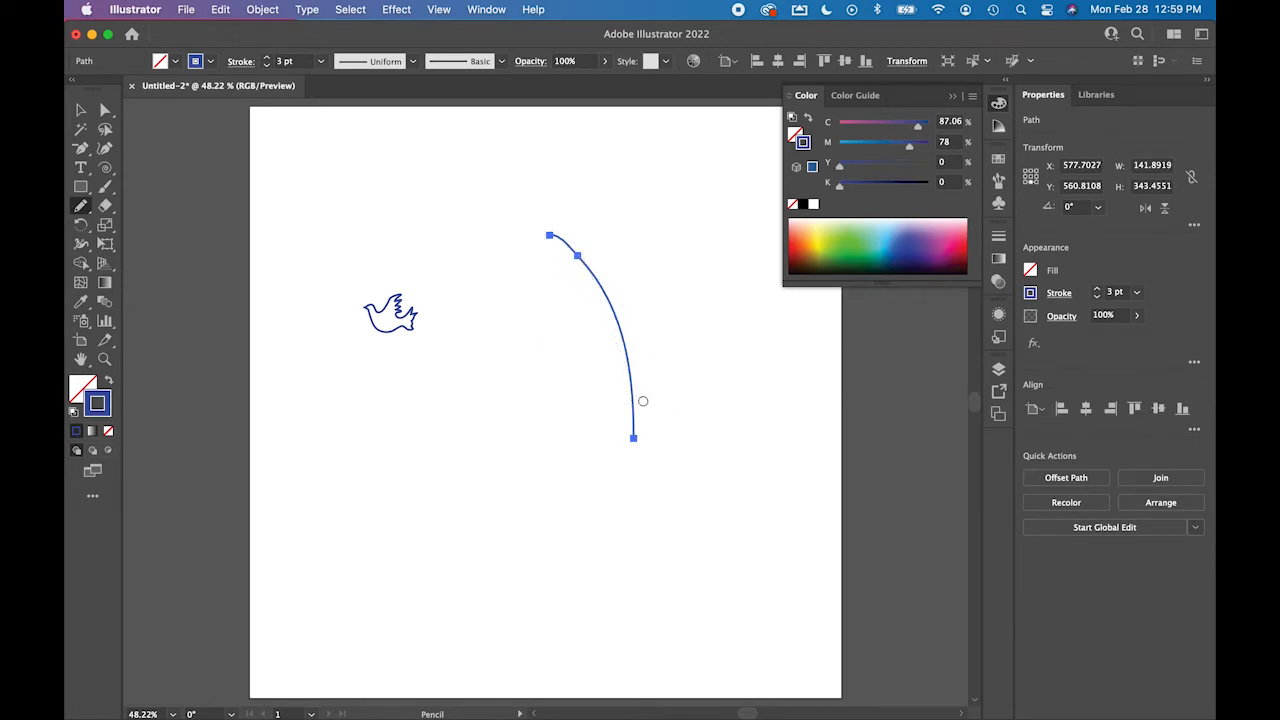
{"action": "left_click_drag", "start_coordinate": [580, 255], "coordinate": [616, 349]}
{"action": "left_click_drag", "start_coordinate": [584, 266], "coordinate": [687, 396]}
{"action": "mouse_move", "coordinate": [611, 289]}
{"action": "left_mouse_down"}
{"action": "mouse_move", "coordinate": [603, 277]}
{"action": "mouse_move", "coordinate": [637, 414]}
{"action": "left_mouse_up"}
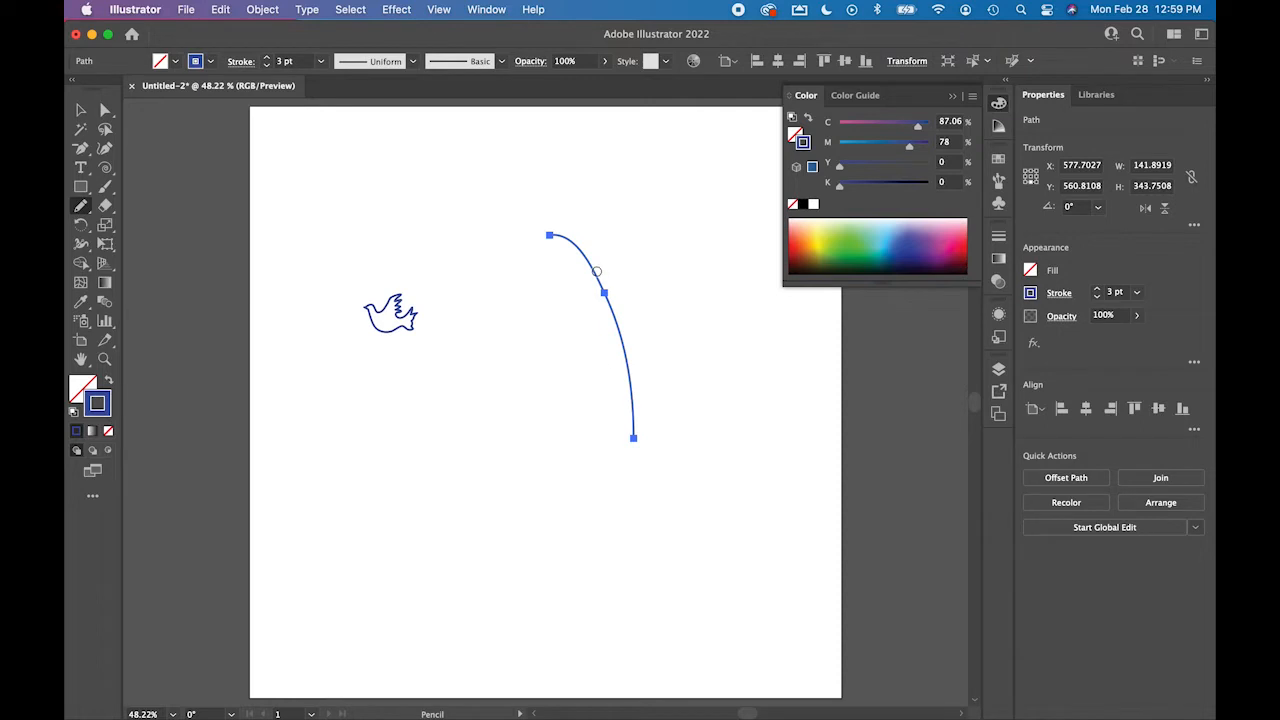
- Refine the stem's bend by moving its middle anchor point slightly and adjusting the curve below it, and deselect the stem
{"action": "left_click", "coordinate": [105, 111]}
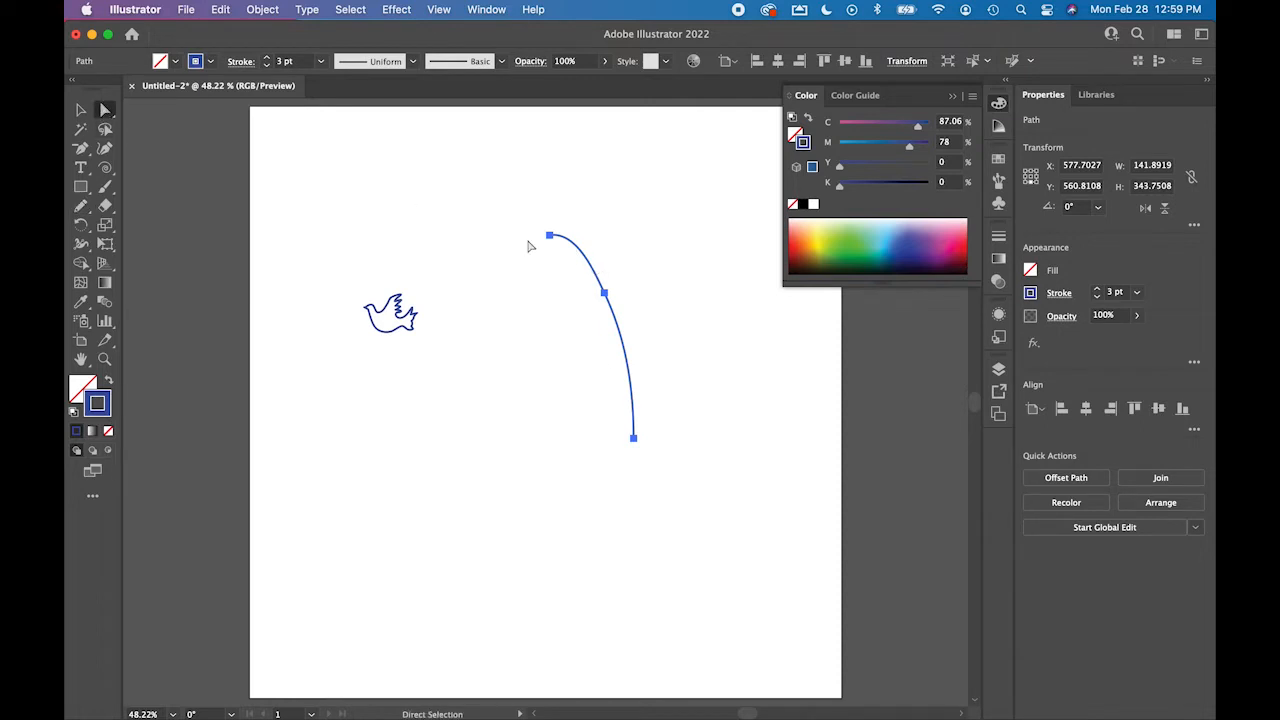
{"action": "left_click", "coordinate": [604, 293]}
{"action": "mouse_move", "coordinate": [605, 292]}
{"action": "left_mouse_down"}
{"action": "mouse_move", "coordinate": [616, 305]}
{"action": "mouse_move", "coordinate": [608, 295]}
{"action": "left_mouse_up"}
{"action": "left_click_drag", "start_coordinate": [631, 347], "coordinate": [629, 340]}
{"action": "left_click", "coordinate": [686, 350]}
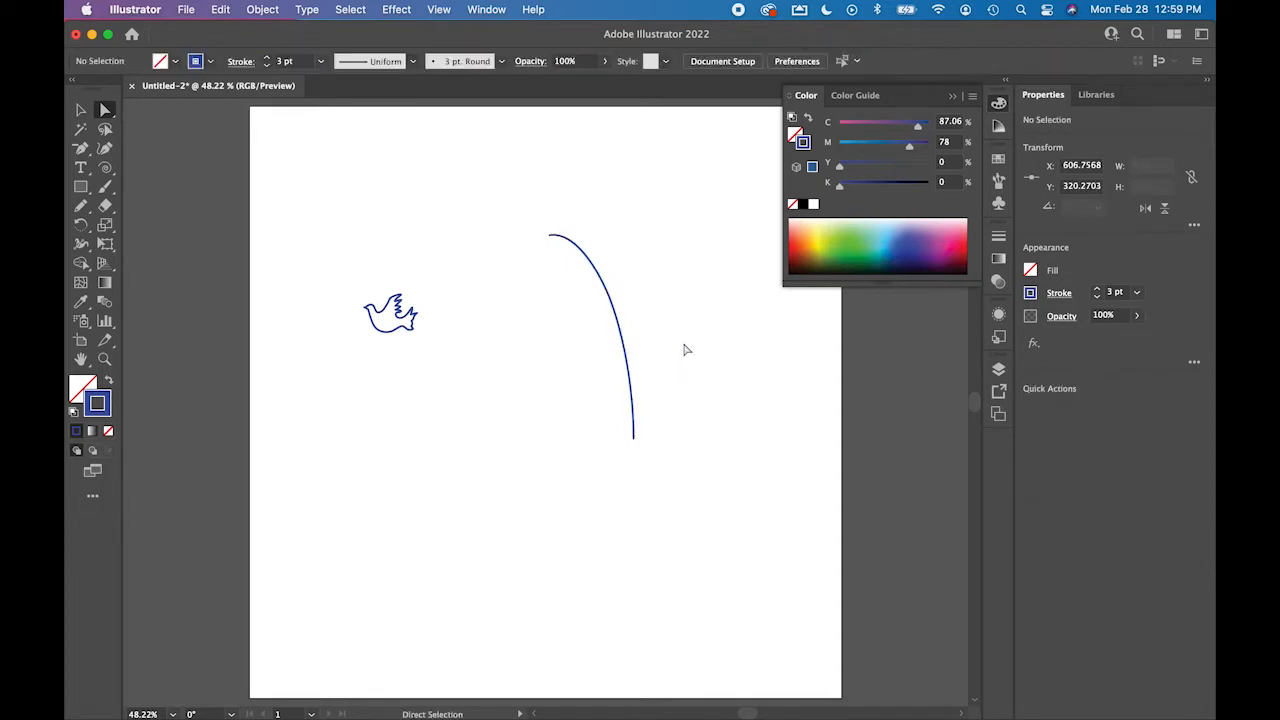
- Move the stem's upper end anchor point slightly upward and adjust the curve at the tip
{"action": "left_click", "coordinate": [549, 236]}
{"action": "mouse_move", "coordinate": [549, 236]}
{"action": "left_mouse_down"}
{"action": "mouse_move", "coordinate": [574, 221]}
{"action": "mouse_move", "coordinate": [572, 233]}
{"action": "left_mouse_up"}
{"action": "left_click", "coordinate": [563, 303]}
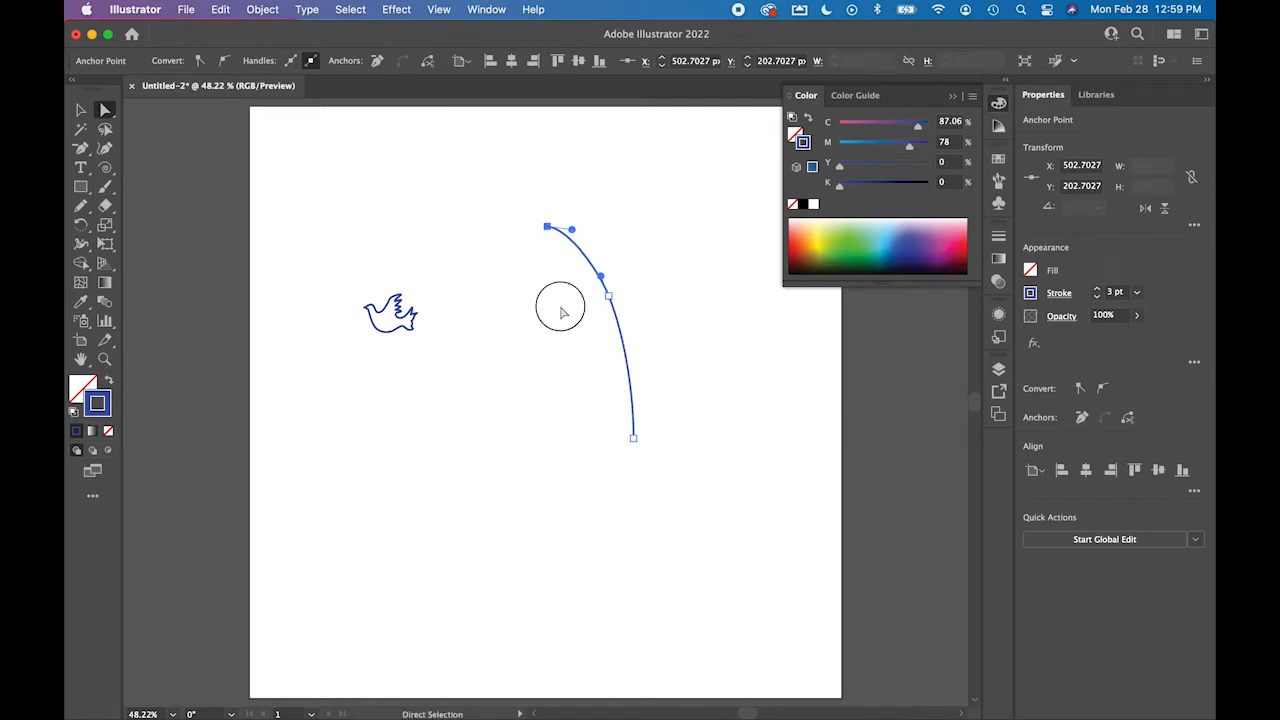
- Colour the stem's stroke dark green (C 81.96, M 44.71, Y 100, K 50.98) with round caps and round corner joins
{"action": "left_click", "coordinate": [630, 370]}
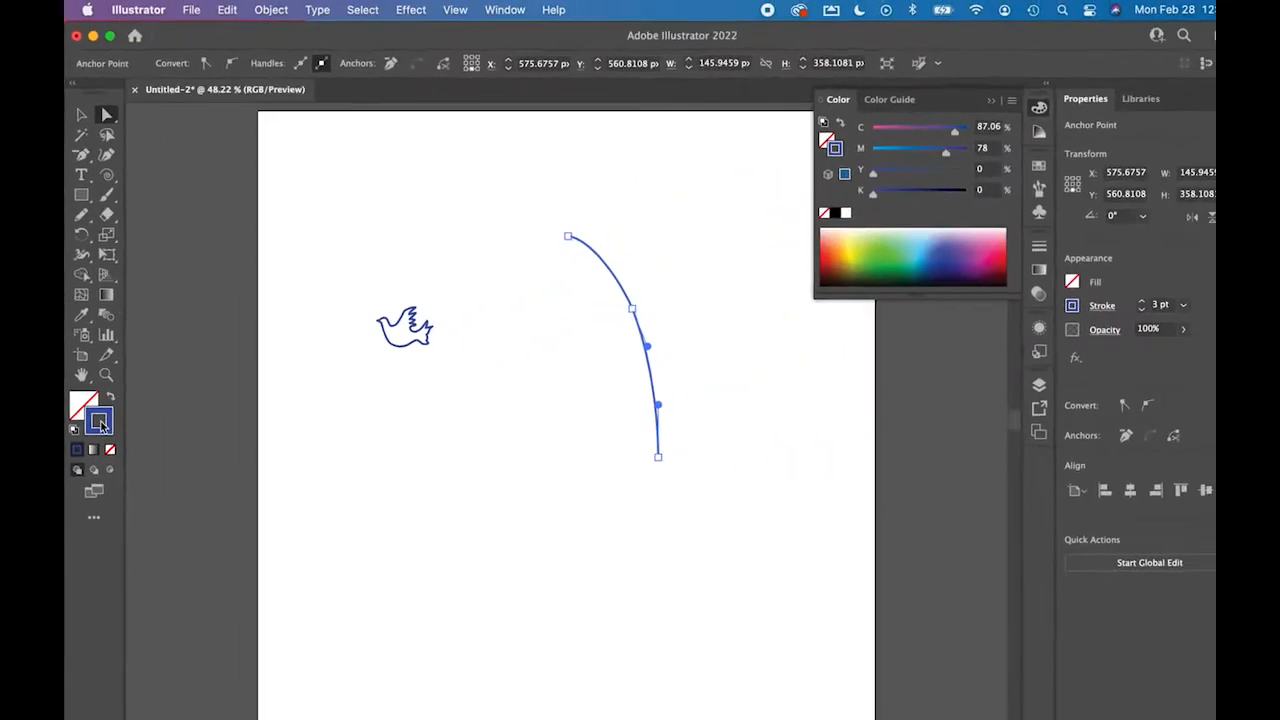
{"action": "left_click_drag", "start_coordinate": [857, 258], "coordinate": [852, 259]}
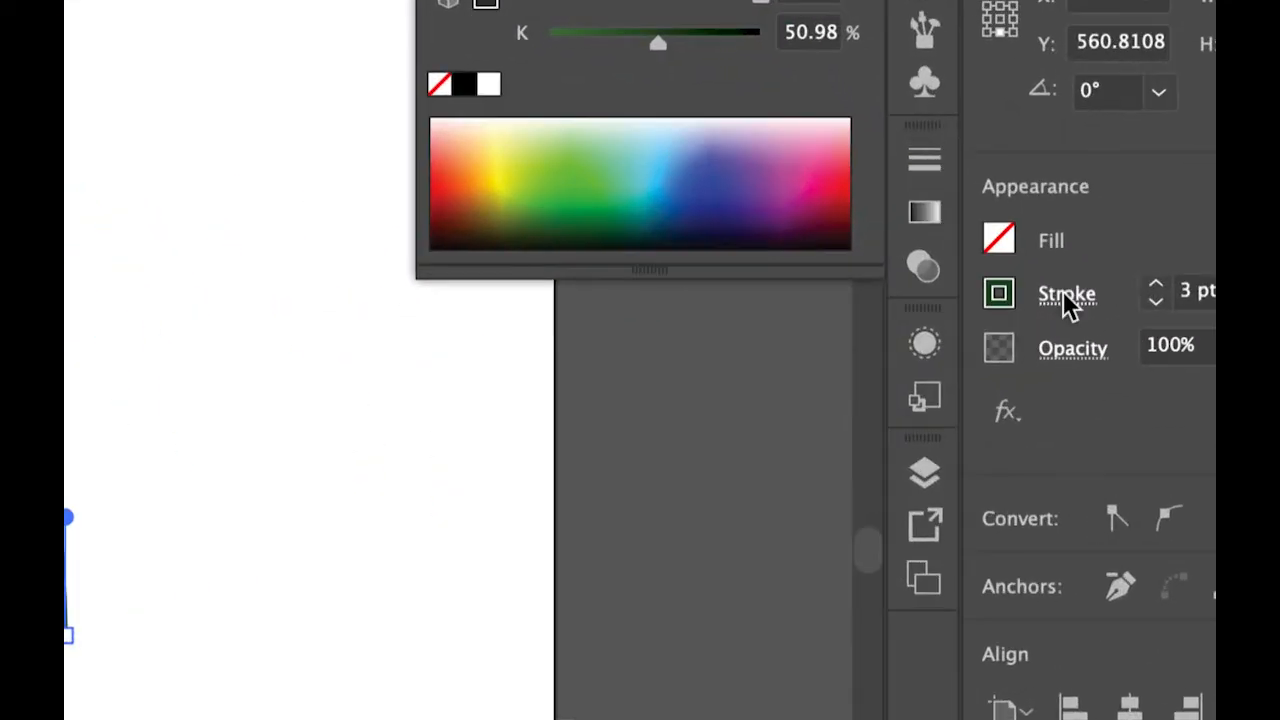
{"action": "left_click", "coordinate": [1061, 293]}
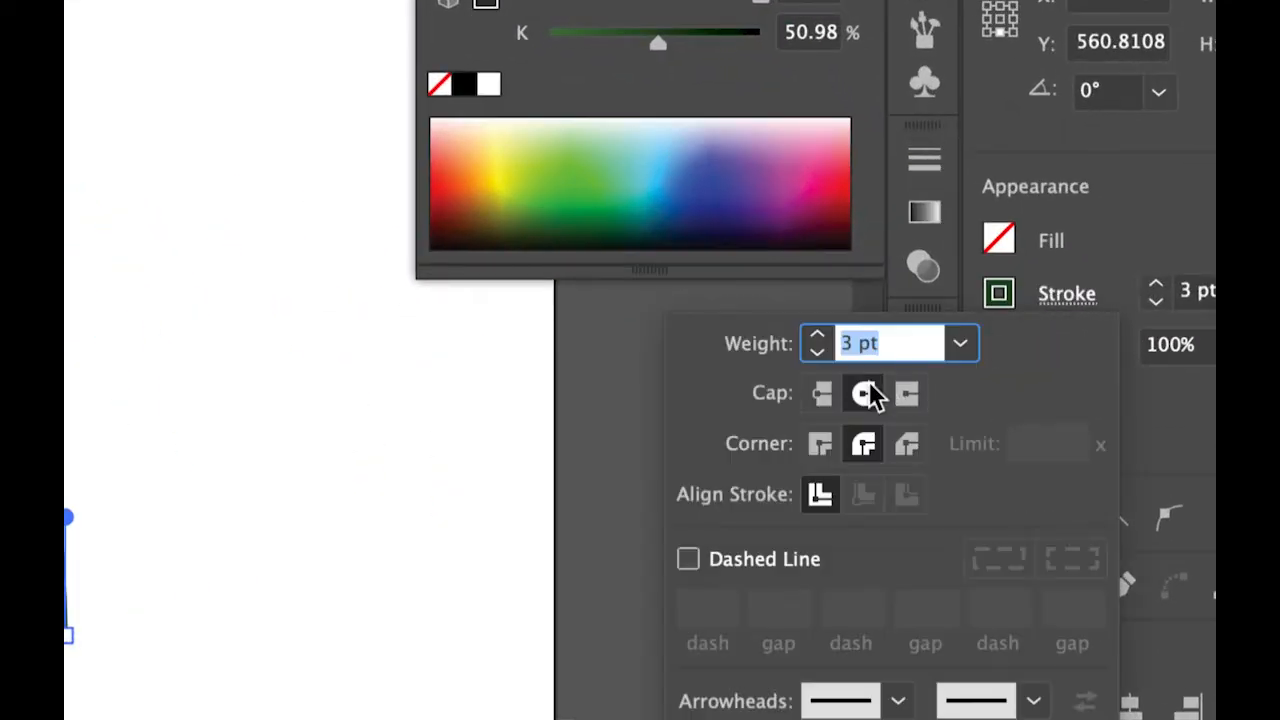
{"action": "left_click", "coordinate": [863, 393]}
{"action": "left_click", "coordinate": [865, 448]}
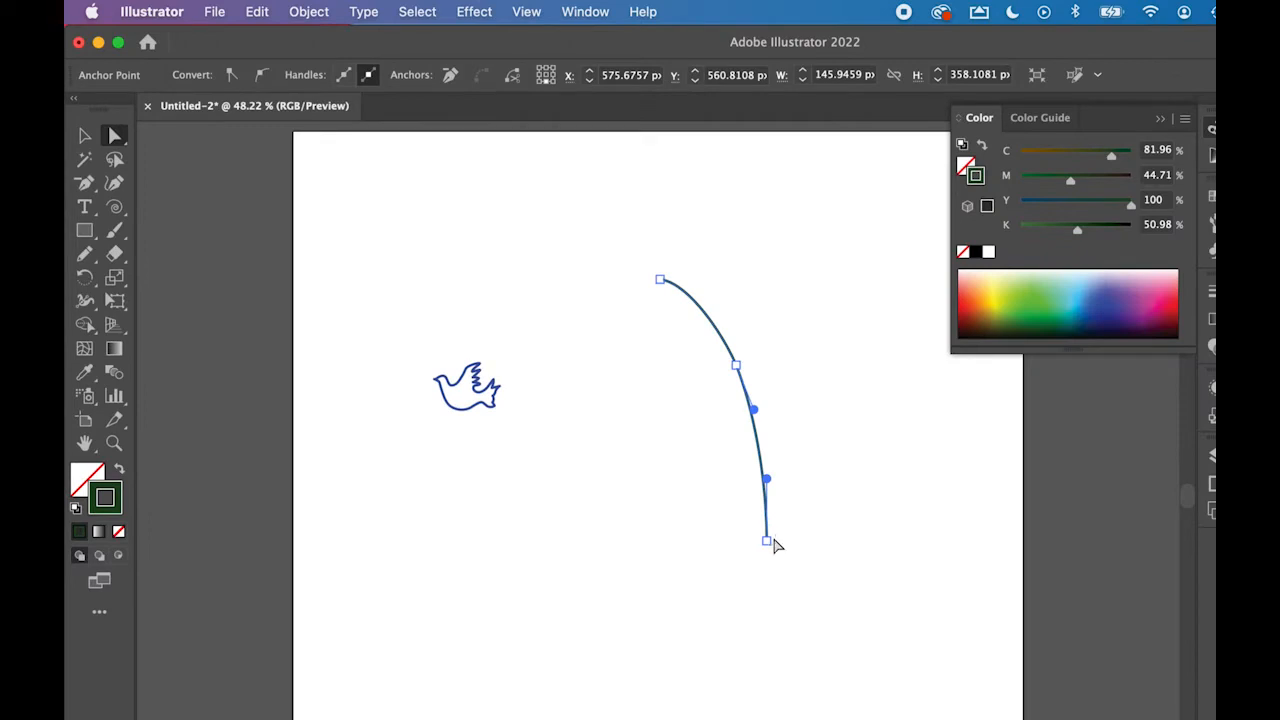
- Shift the stem's lower end anchor point slightly outward, widen the stroke there to about 27 pt with the Width tool, and deselect it
{"action": "left_click_drag", "start_coordinate": [768, 541], "coordinate": [773, 539]}
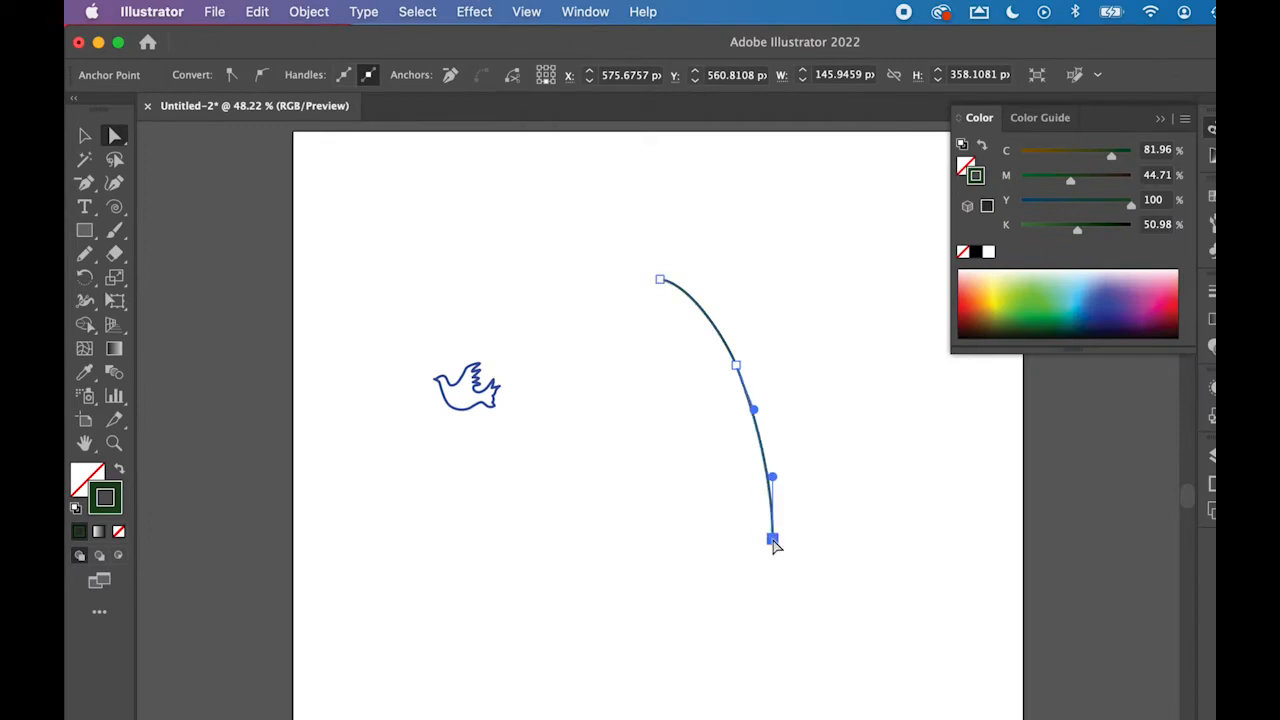
{"action": "left_click", "coordinate": [85, 300]}
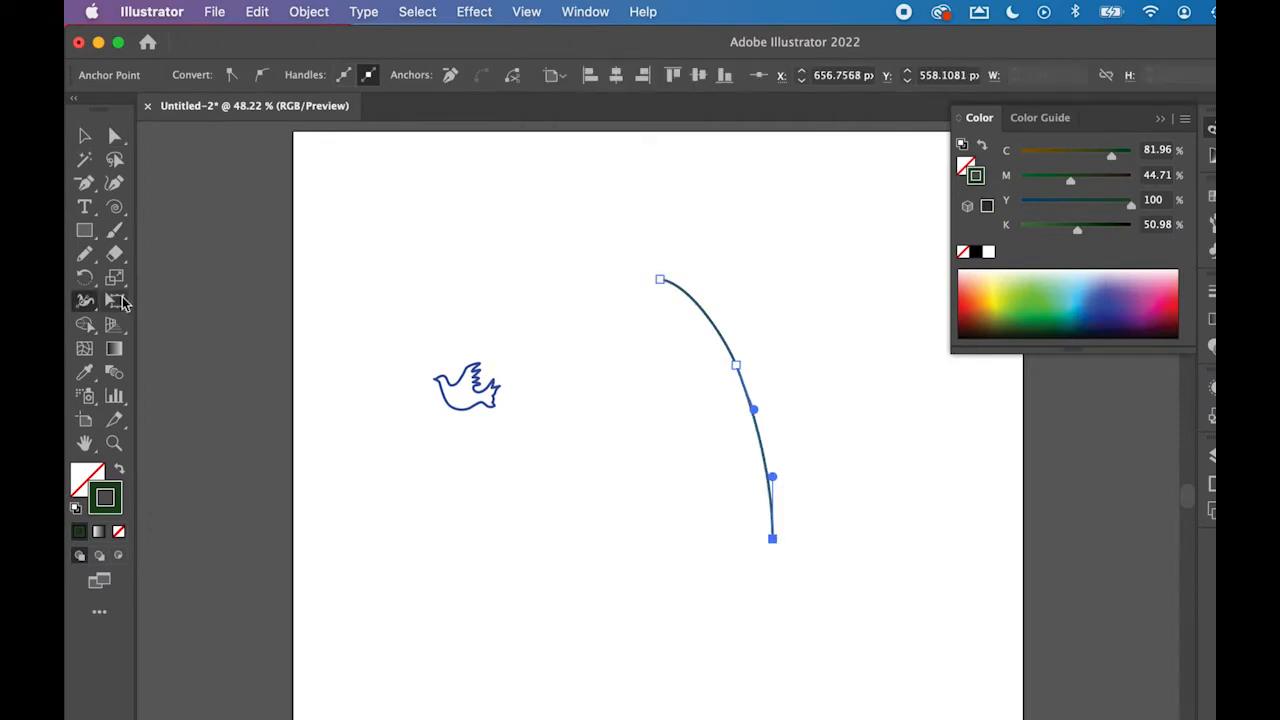
{"action": "left_click_drag", "start_coordinate": [776, 542], "coordinate": [767, 547]}
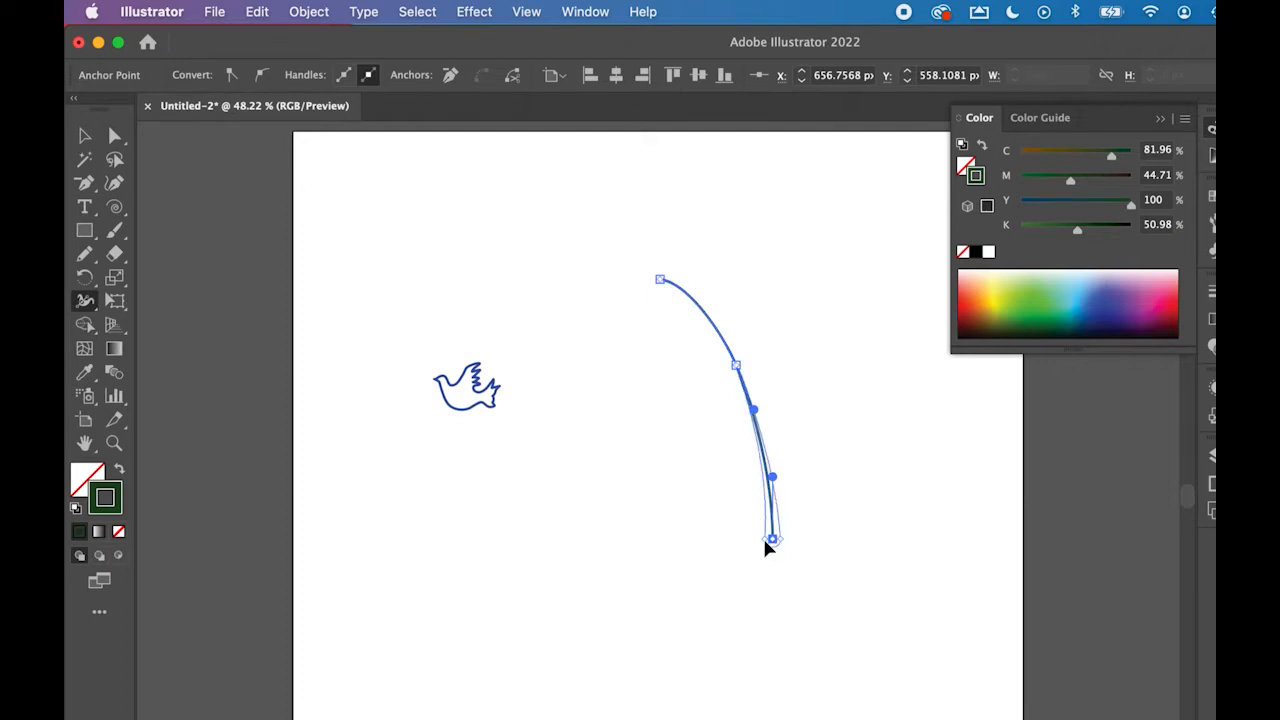
{"action": "left_click_drag", "start_coordinate": [767, 547], "coordinate": [766, 543]}
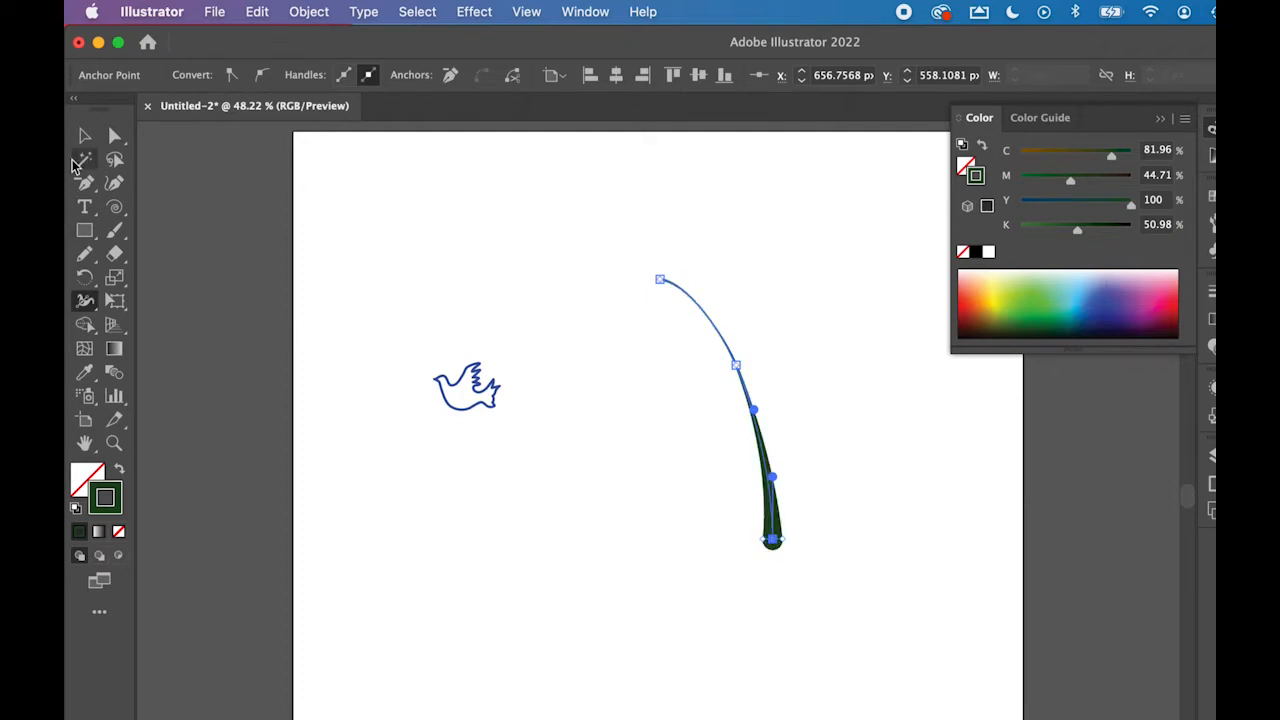
{"action": "left_click", "coordinate": [84, 136]}
{"action": "left_click", "coordinate": [655, 188]}
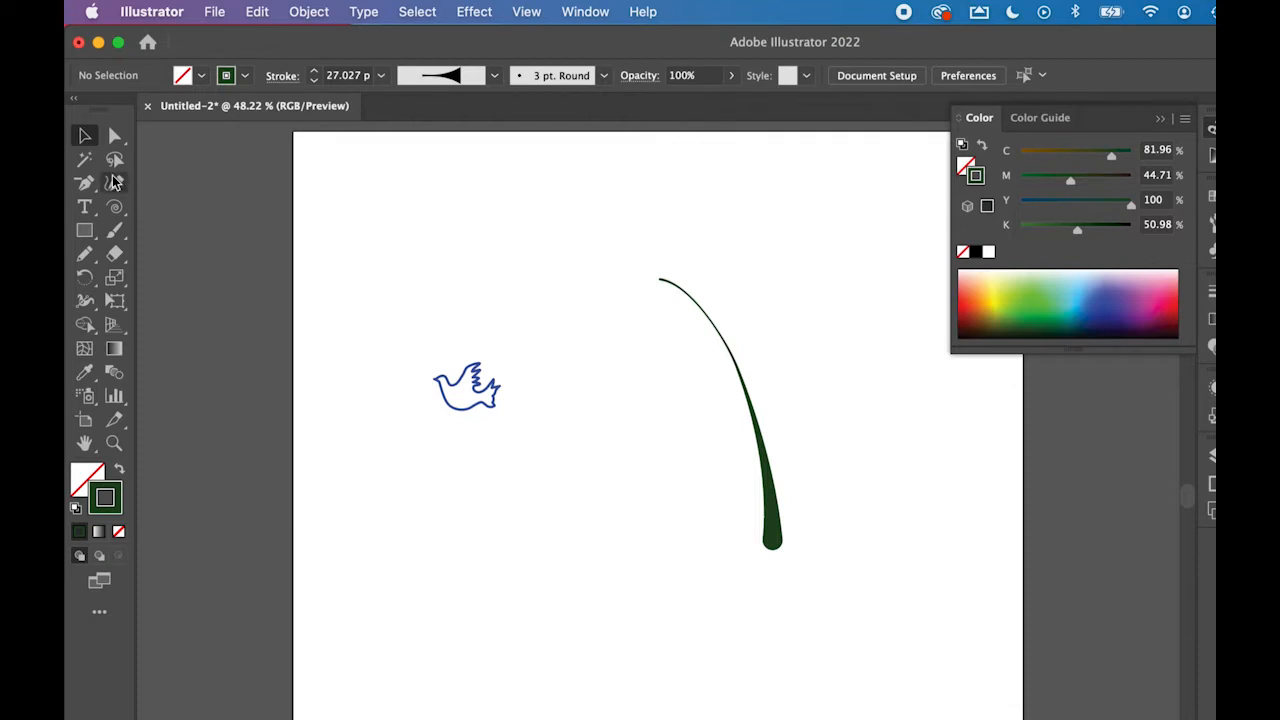
- Draw a narrow upright ellipse just above the stem's thin upper tip
{"action": "left_click_drag", "start_coordinate": [85, 229], "coordinate": [166, 271]}
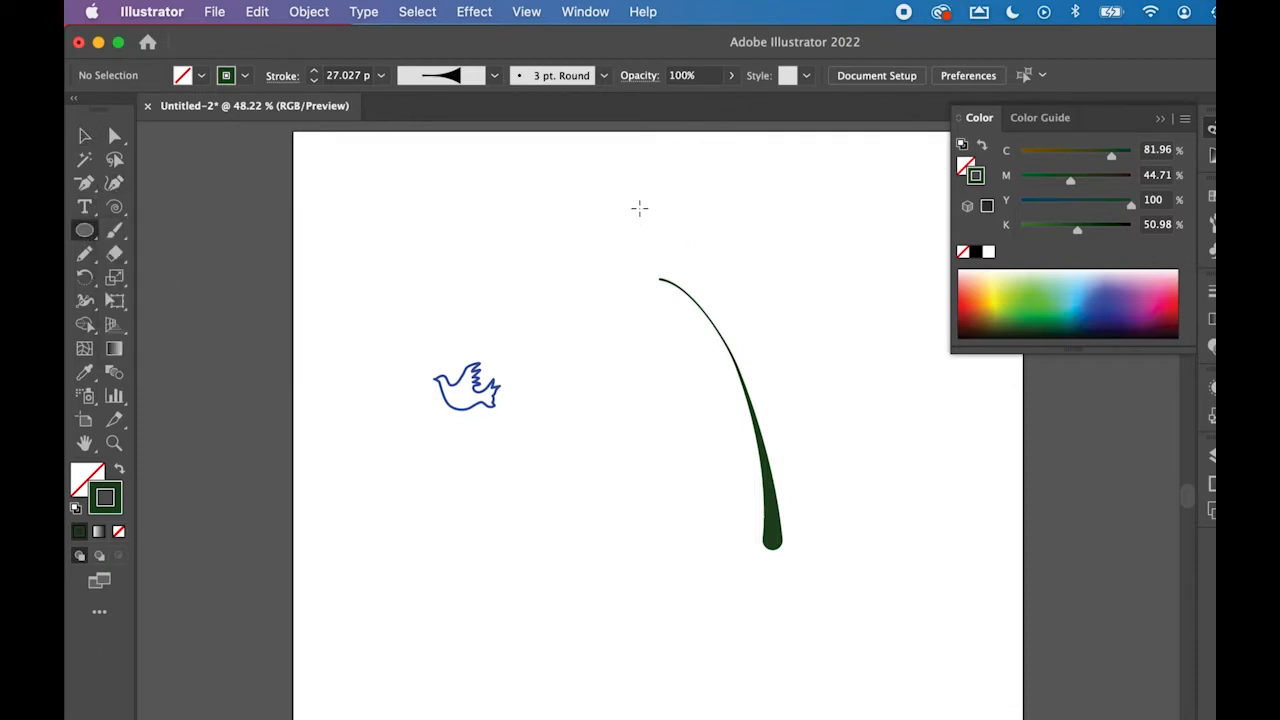
{"action": "left_click_drag", "start_coordinate": [641, 225], "coordinate": [668, 270]}
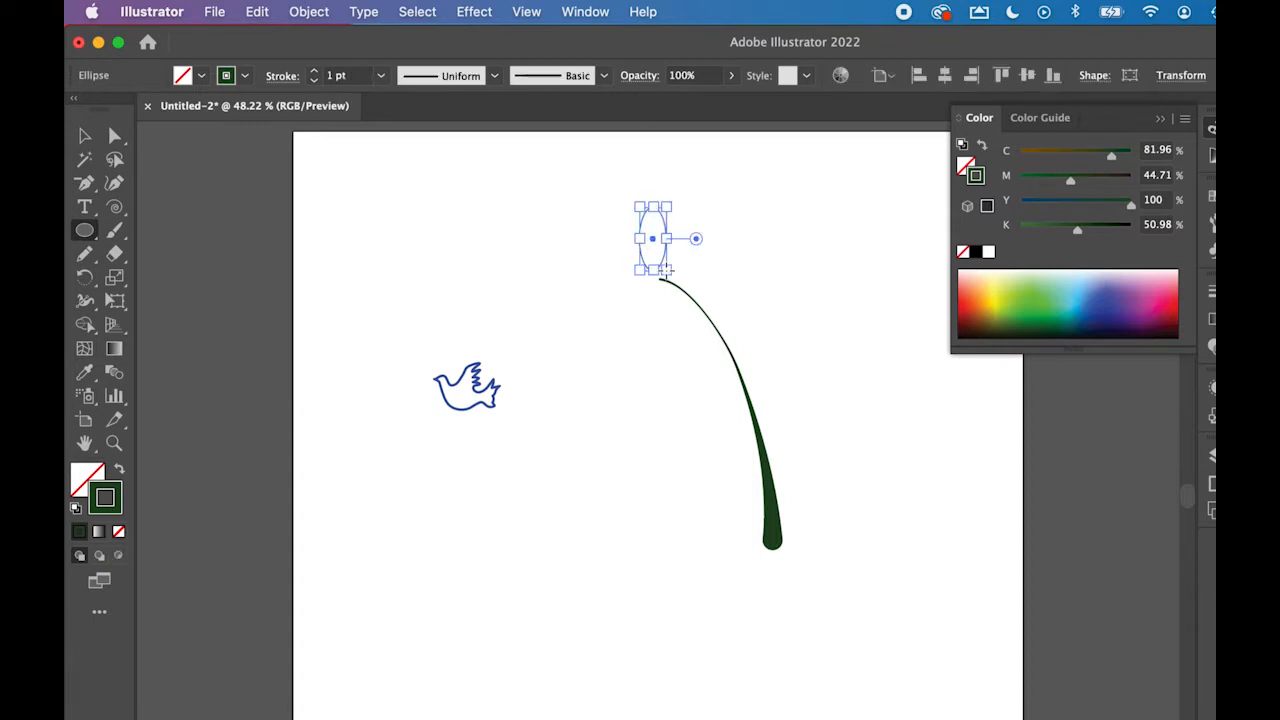
- Convert the narrow ellipse's top anchor point to a corner and pull it straight upward into a longer leaf tip
{"action": "left_click_drag", "start_coordinate": [85, 184], "coordinate": [176, 261]}
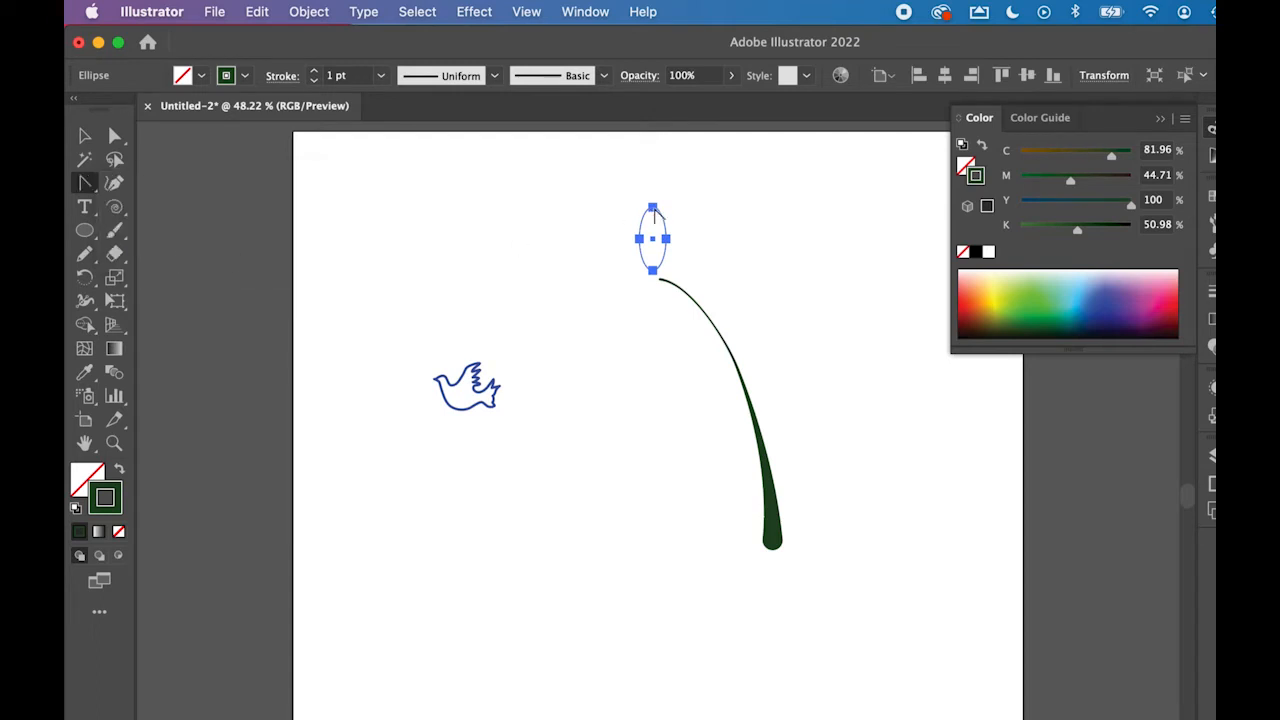
{"action": "key", "text": "super+space"}
{"action": "left_click_drag", "start_coordinate": [648, 196], "coordinate": [872, 380]}
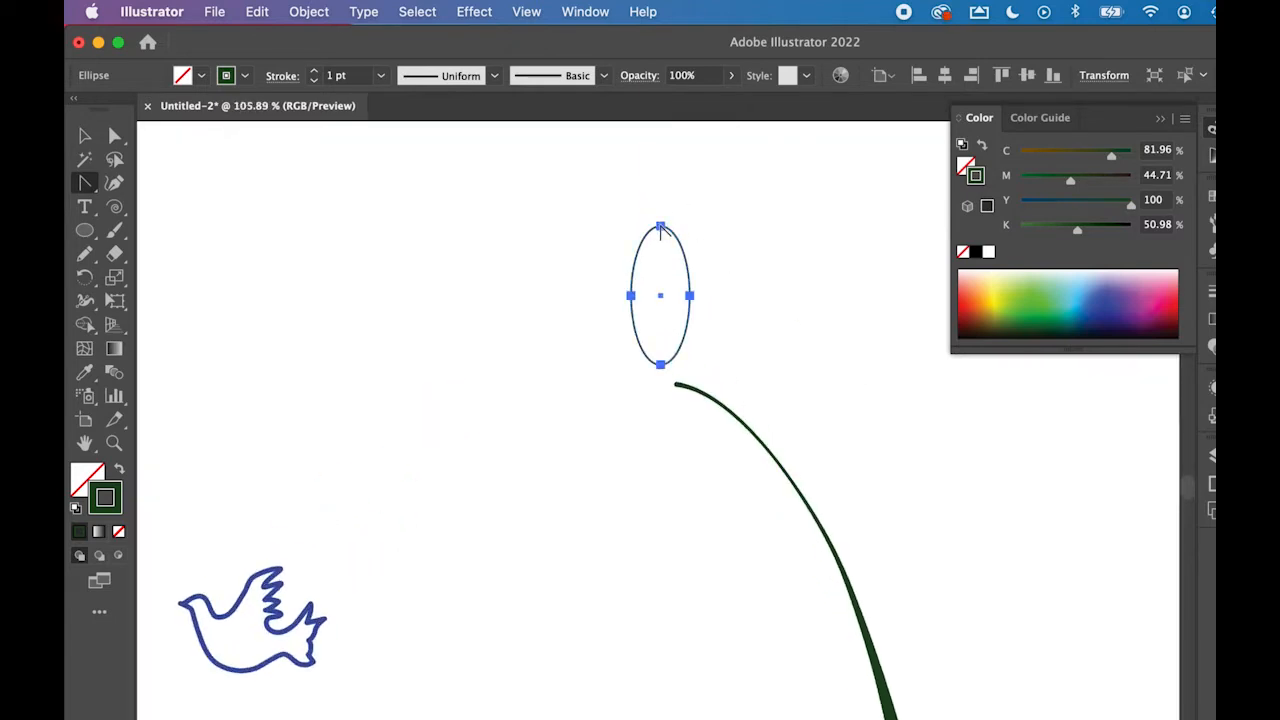
{"action": "left_click", "coordinate": [660, 227]}
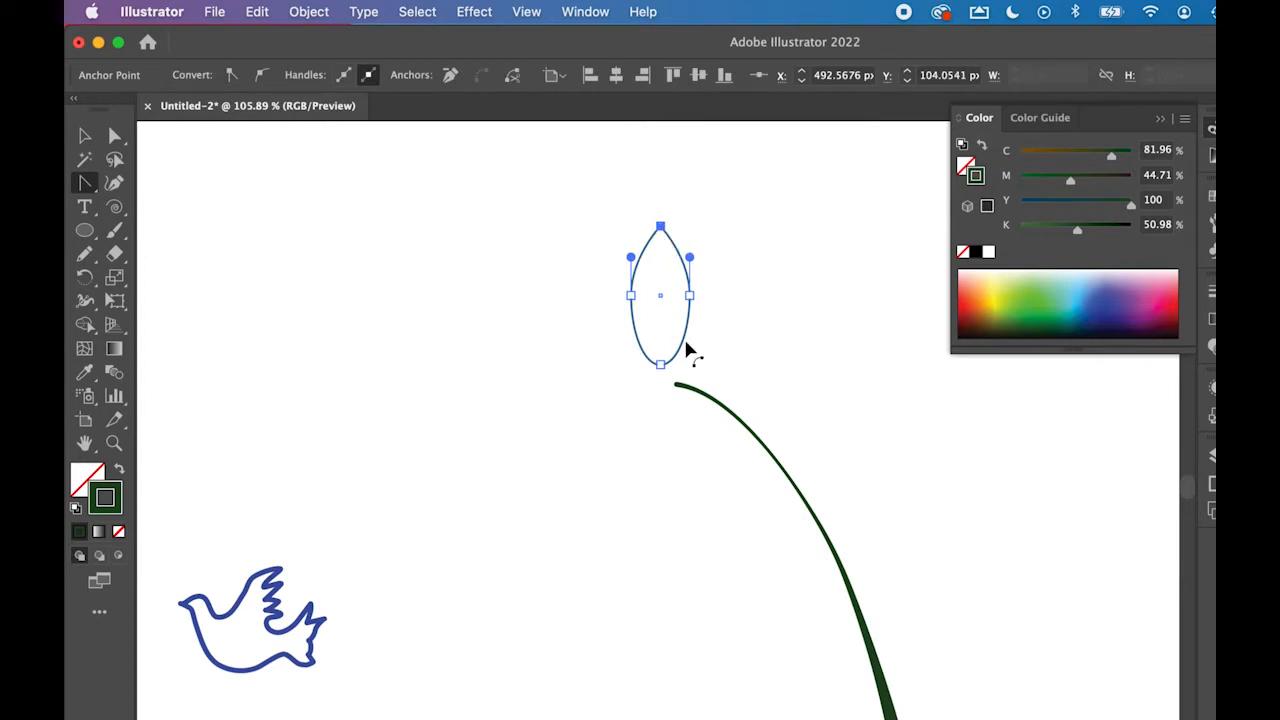
{"action": "left_click", "coordinate": [114, 135]}
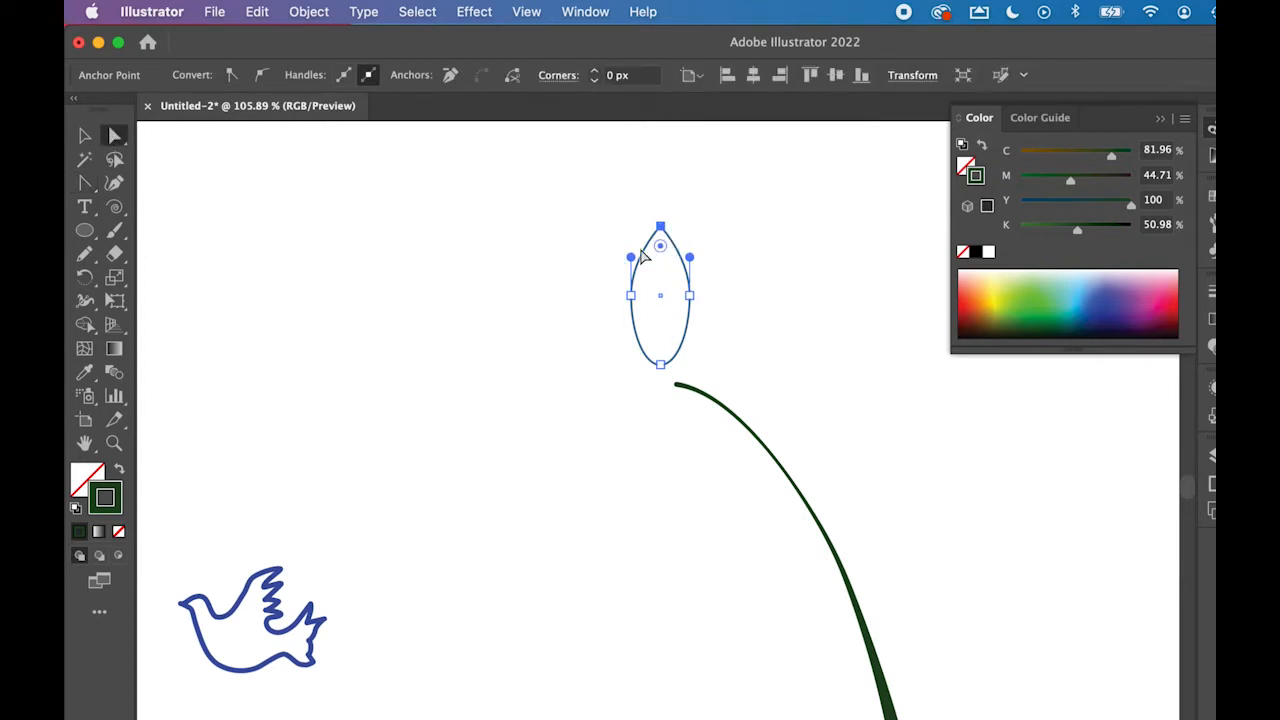
{"action": "left_click", "coordinate": [778, 287]}
{"action": "left_click_drag", "start_coordinate": [660, 226], "coordinate": [660, 199]}
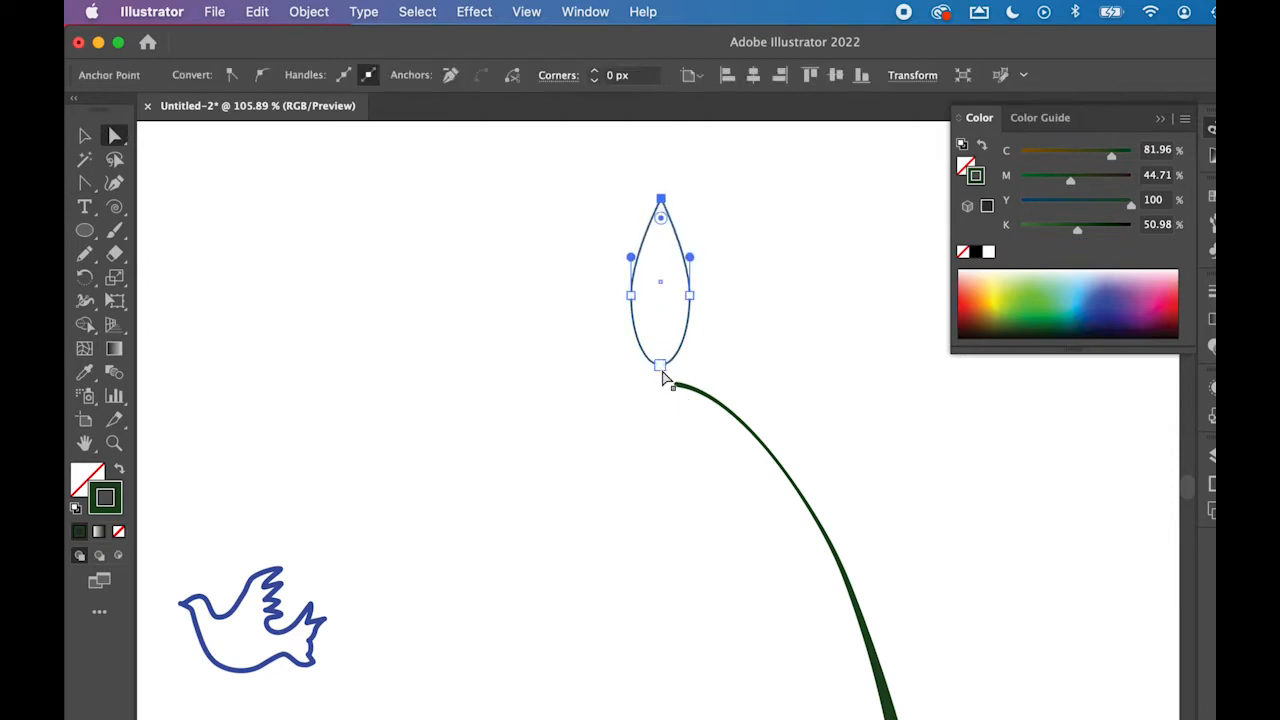
- Raise the leaf's bottom anchor point slightly and angle both its direction handles downward to form a small notch between two rounded lobes
{"action": "left_click", "coordinate": [662, 368]}
{"action": "mouse_move", "coordinate": [663, 370]}
{"action": "left_mouse_down"}
{"action": "mouse_move", "coordinate": [663, 353]}
{"action": "mouse_move", "coordinate": [644, 356]}
{"action": "left_mouse_up"}
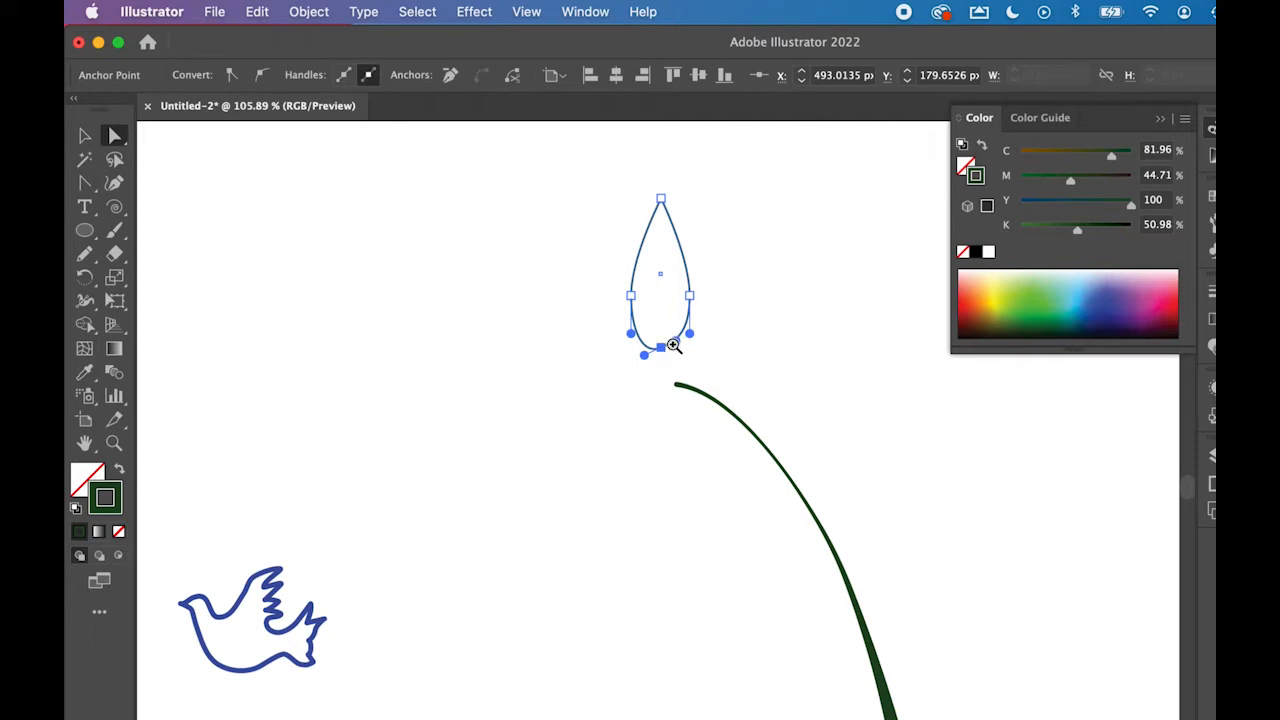
{"action": "left_click", "coordinate": [676, 346], "text": "super"}
{"action": "left_click", "coordinate": [659, 519], "text": "super"}
{"action": "left_click", "coordinate": [659, 519], "text": "super"}
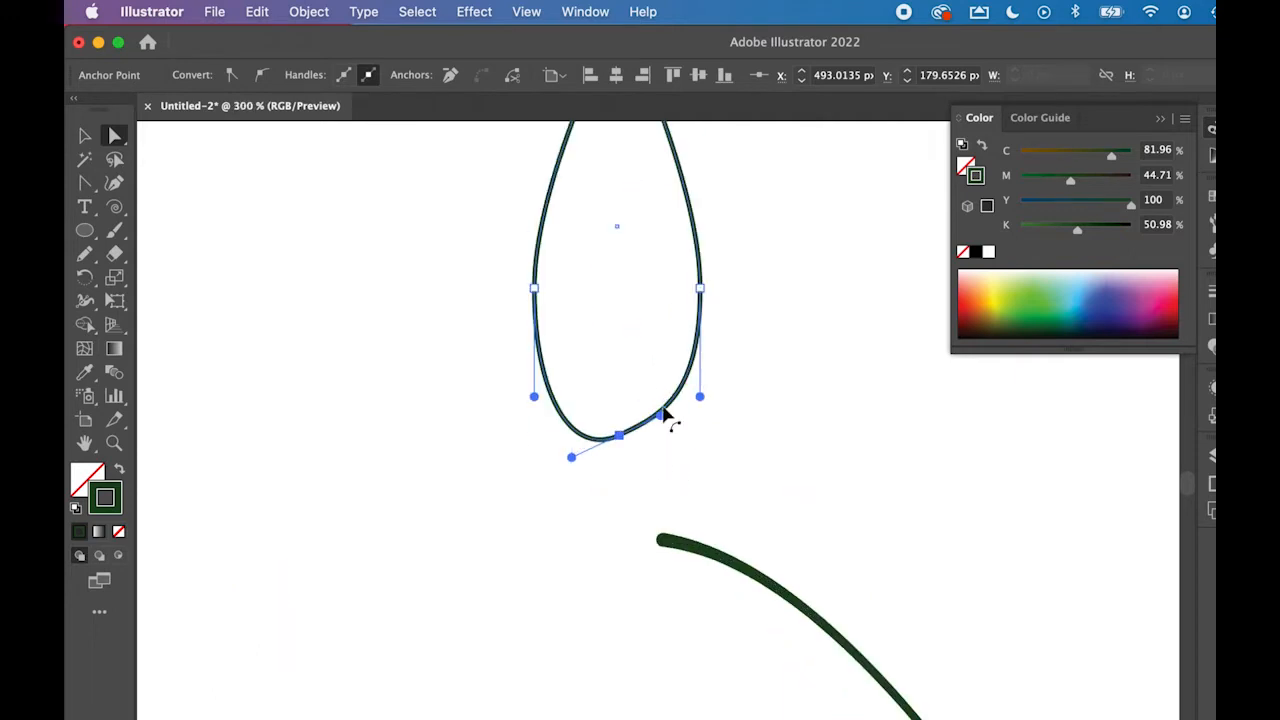
{"action": "left_click_drag", "start_coordinate": [661, 419], "coordinate": [661, 458]}
{"action": "left_click_drag", "start_coordinate": [572, 458], "coordinate": [574, 472]}
{"action": "left_click_drag", "start_coordinate": [659, 459], "coordinate": [663, 474]}
{"action": "left_click", "coordinate": [619, 438]}
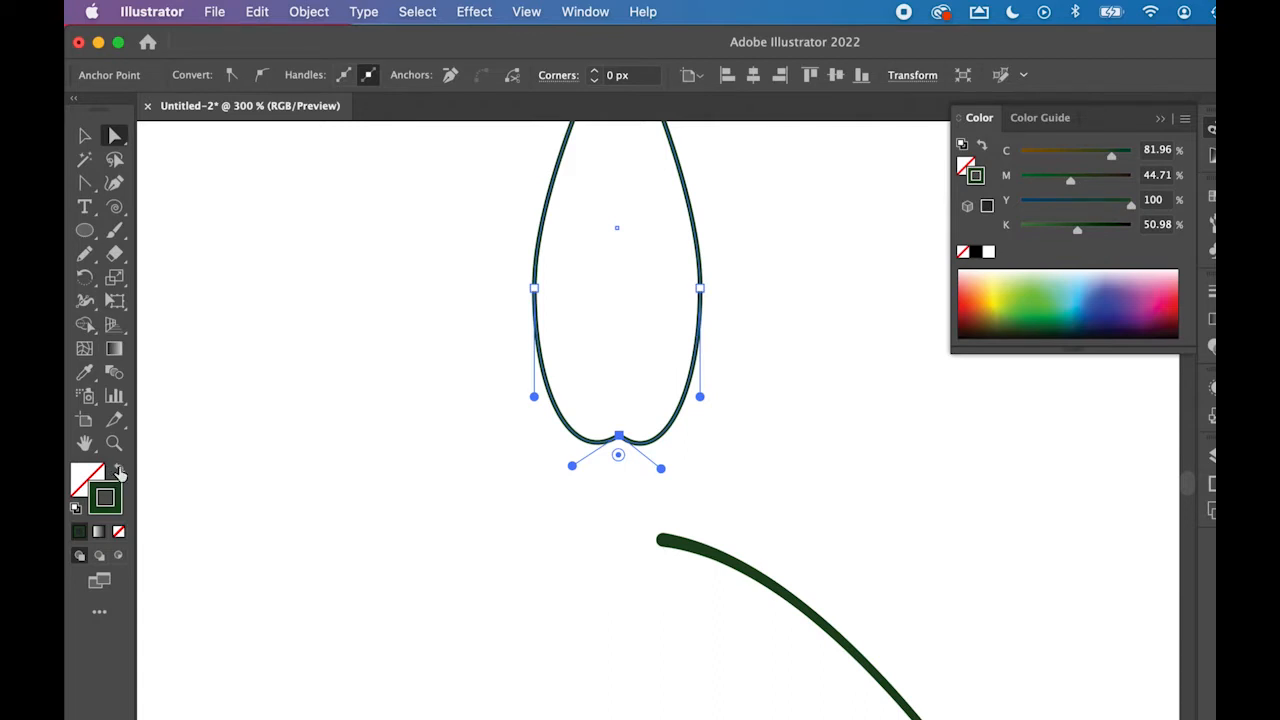
- Swap the leaf's stroke and fill, set its fill to bright green (C 83.14, M 12.55, Y 100, K 2.35), and deselect it
{"action": "left_click", "coordinate": [119, 473]}
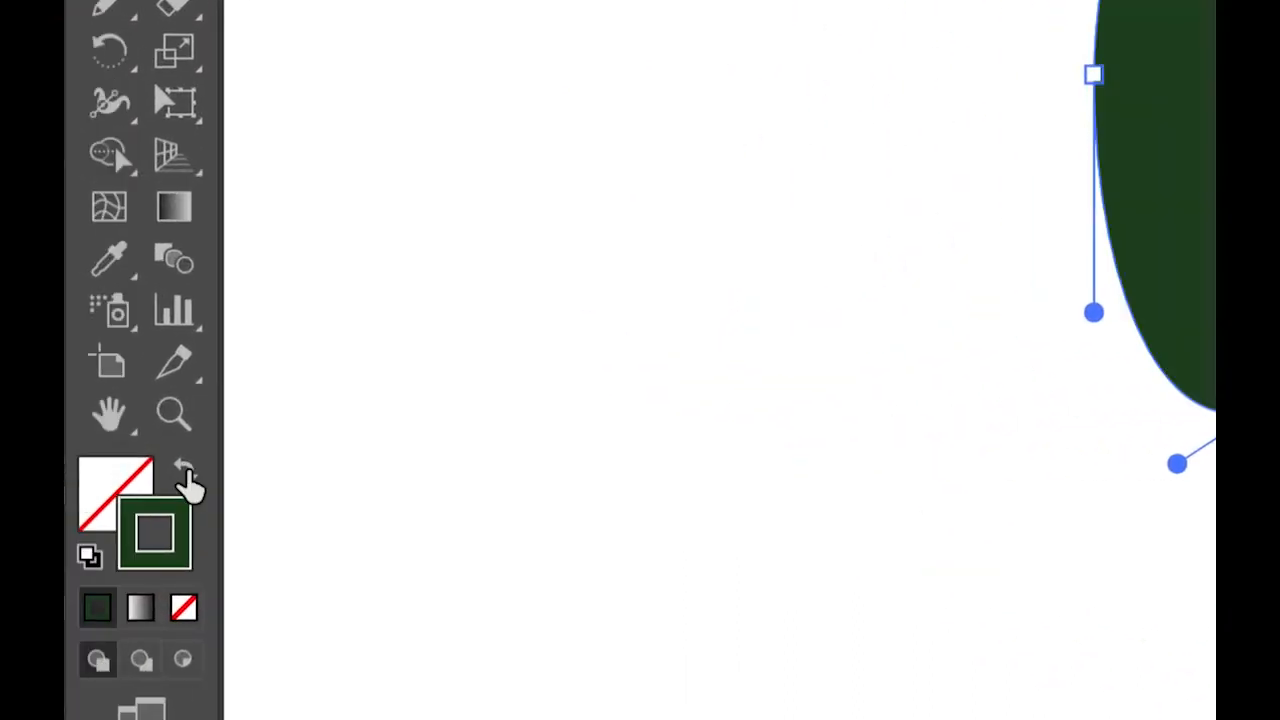
{"action": "left_click", "coordinate": [186, 476]}
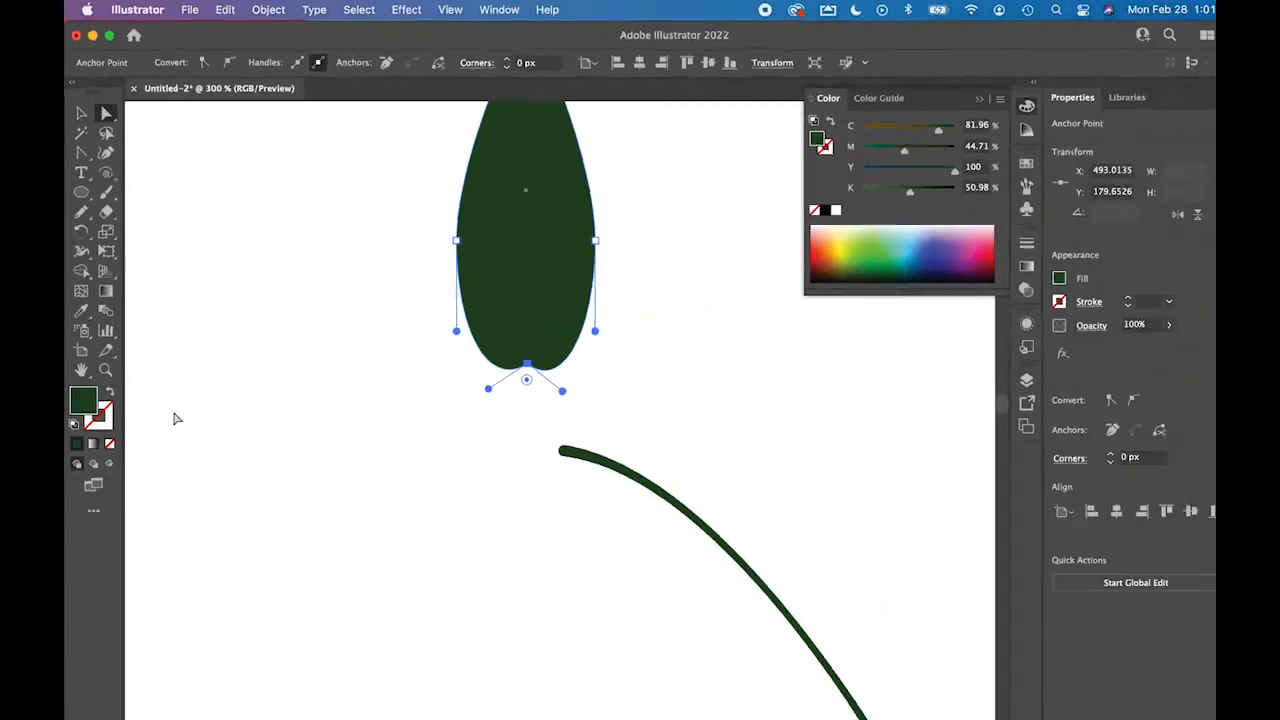
{"action": "left_click", "coordinate": [848, 250]}
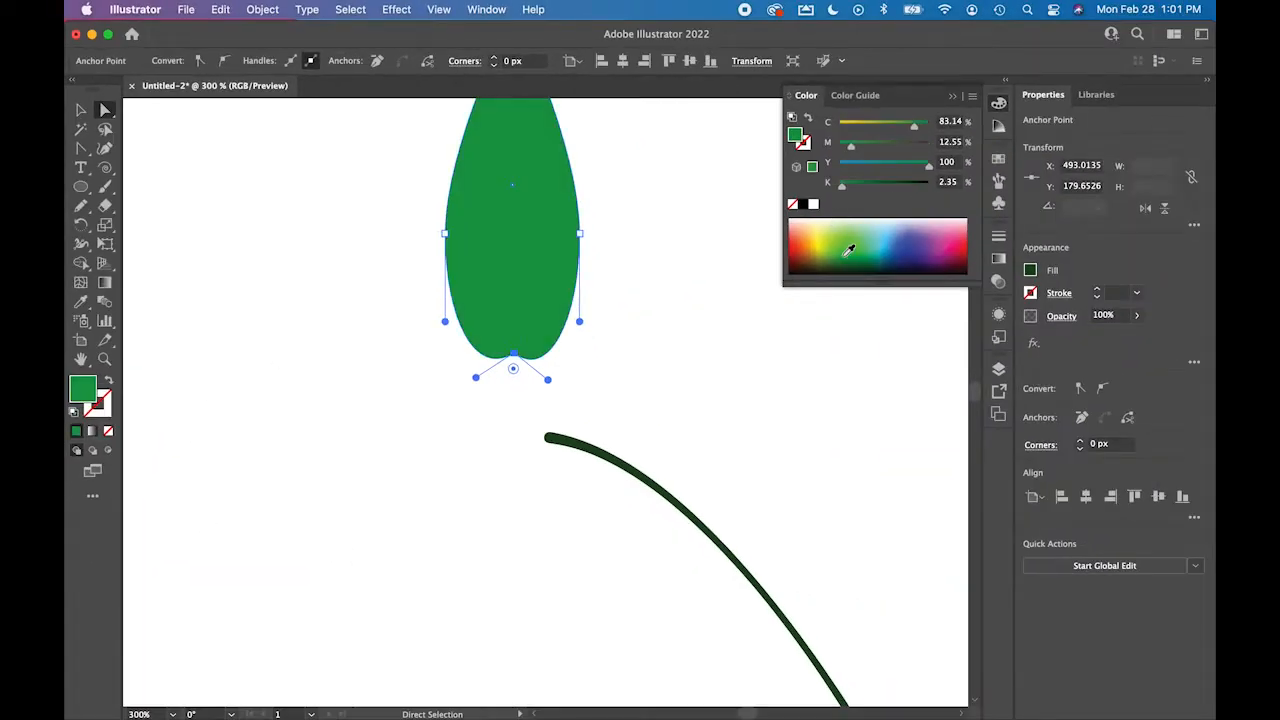
{"action": "left_click", "coordinate": [81, 110]}
{"action": "left_click", "coordinate": [411, 325]}
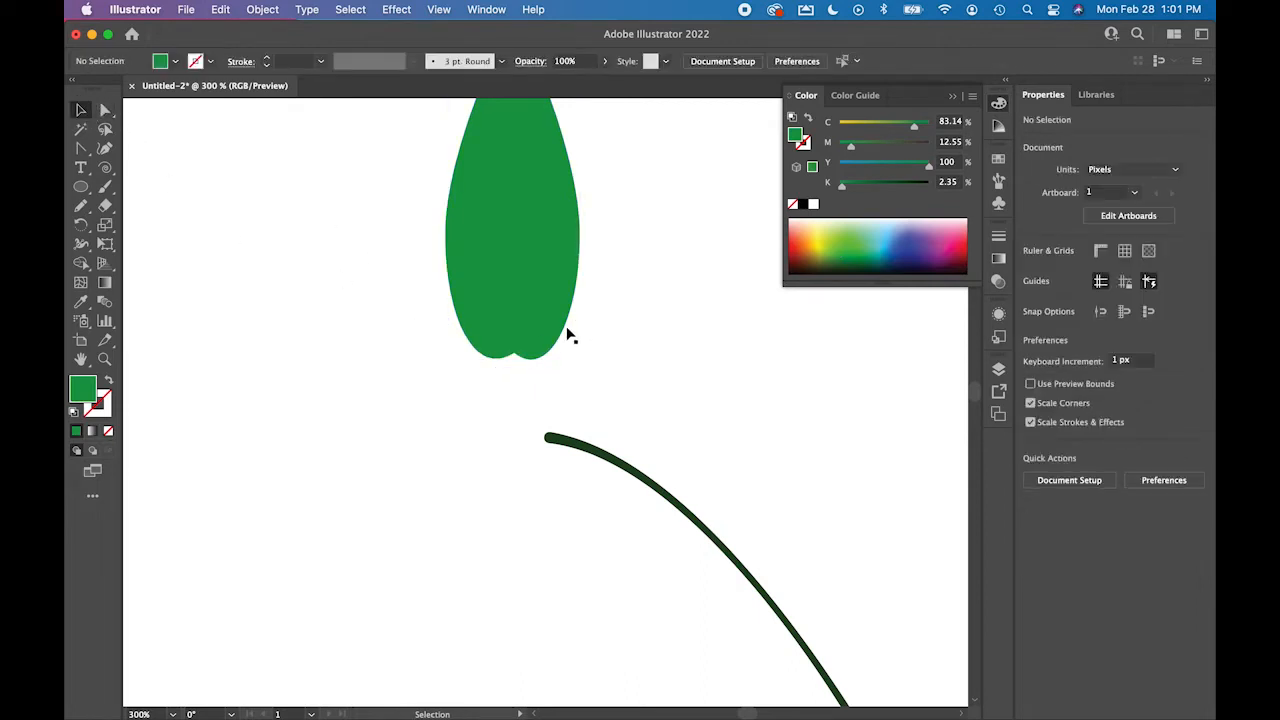
{"action": "key", "text": "super+0"}
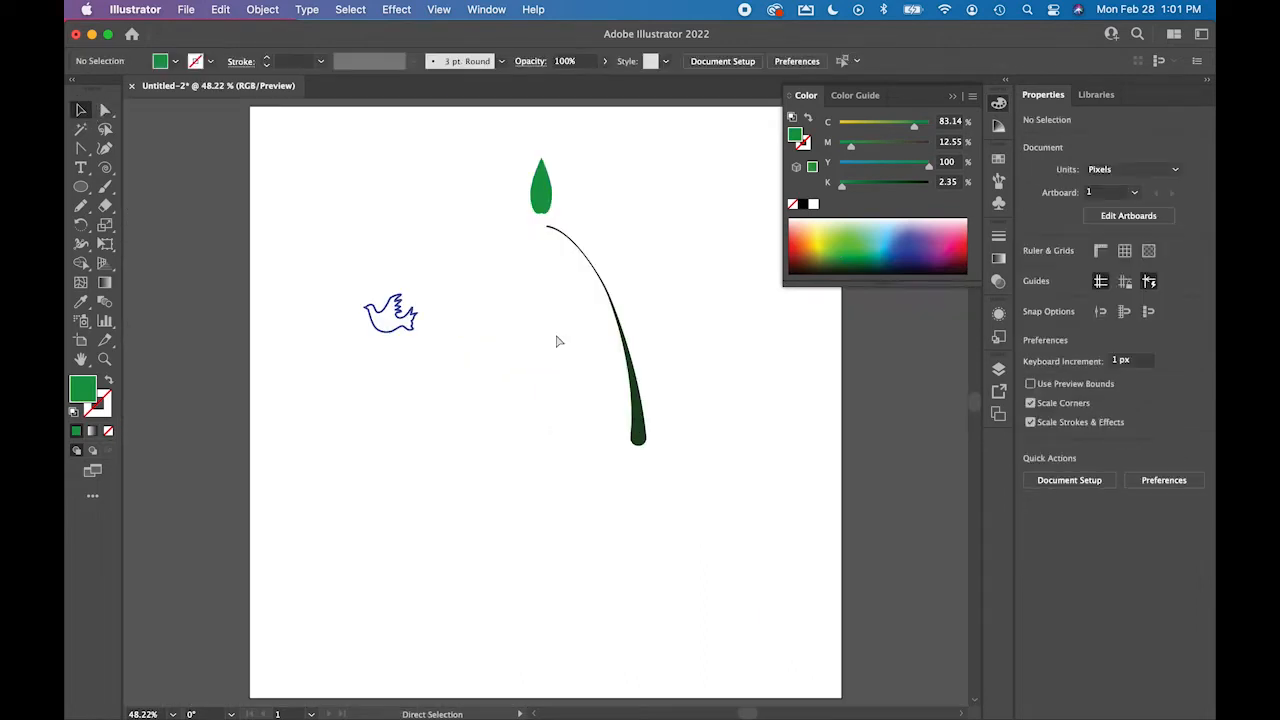
- Rotate the leaf counter-clockwise to about 52° and place its notched base against the stem's thin upper tip
{"action": "left_click", "coordinate": [543, 188]}
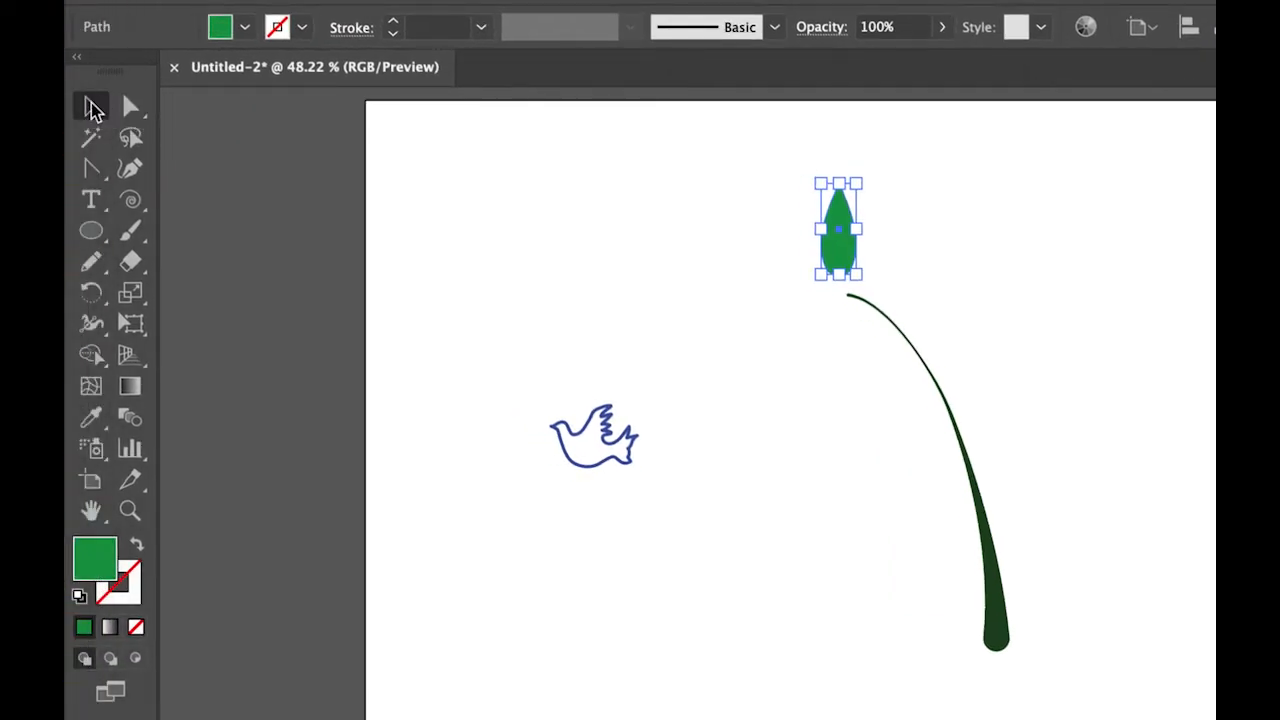
{"action": "left_click", "coordinate": [129, 107]}
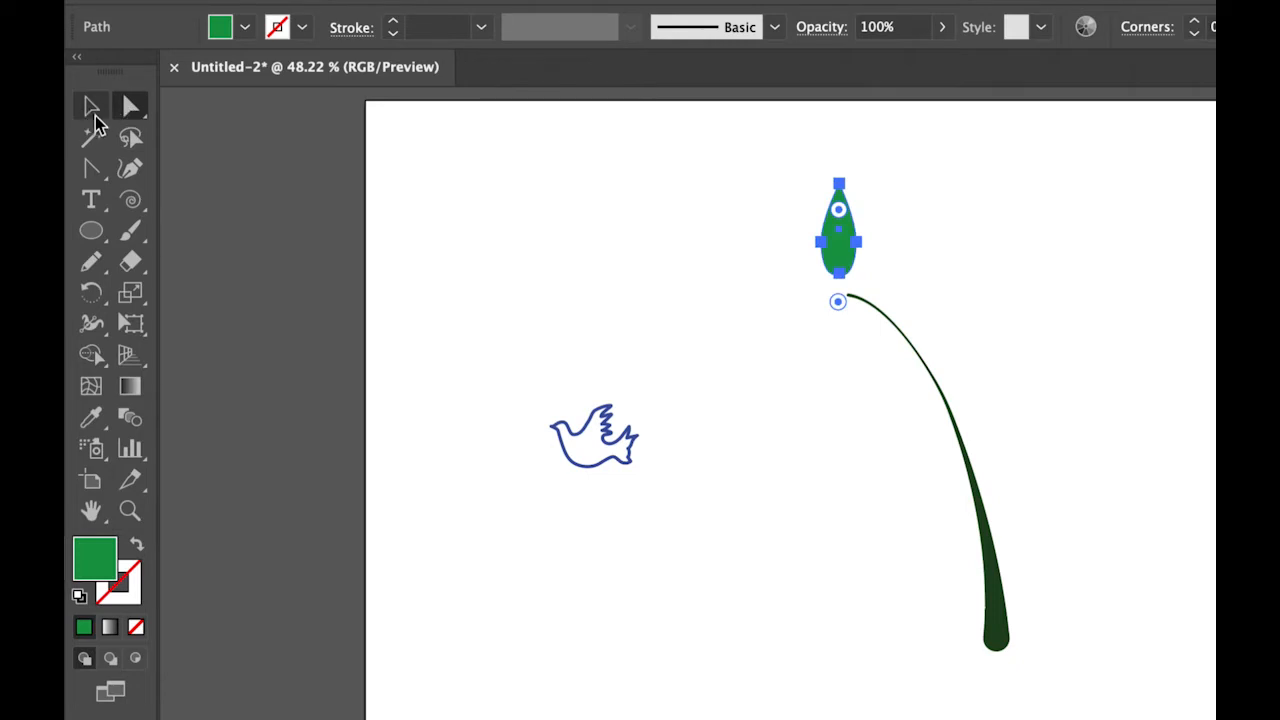
{"action": "left_click", "coordinate": [85, 107]}
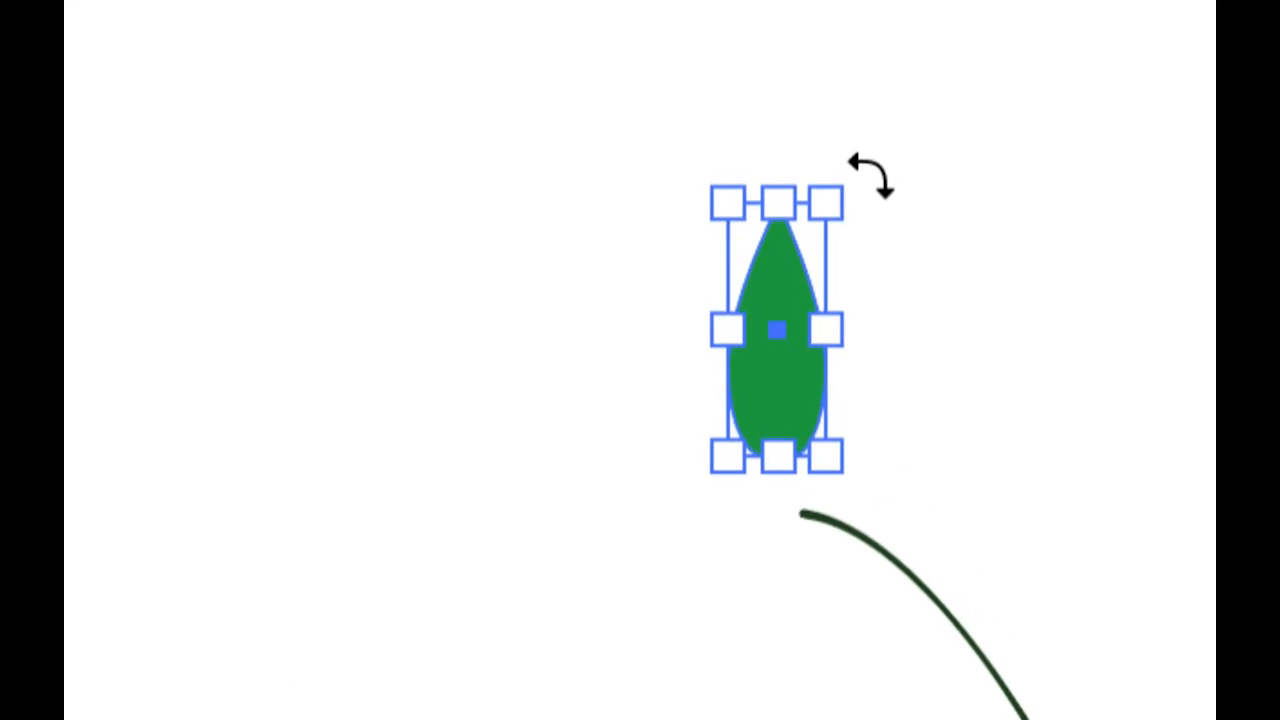
{"action": "left_click_drag", "start_coordinate": [867, 177], "coordinate": [727, 209]}
{"action": "left_click_drag", "start_coordinate": [823, 340], "coordinate": [735, 435]}
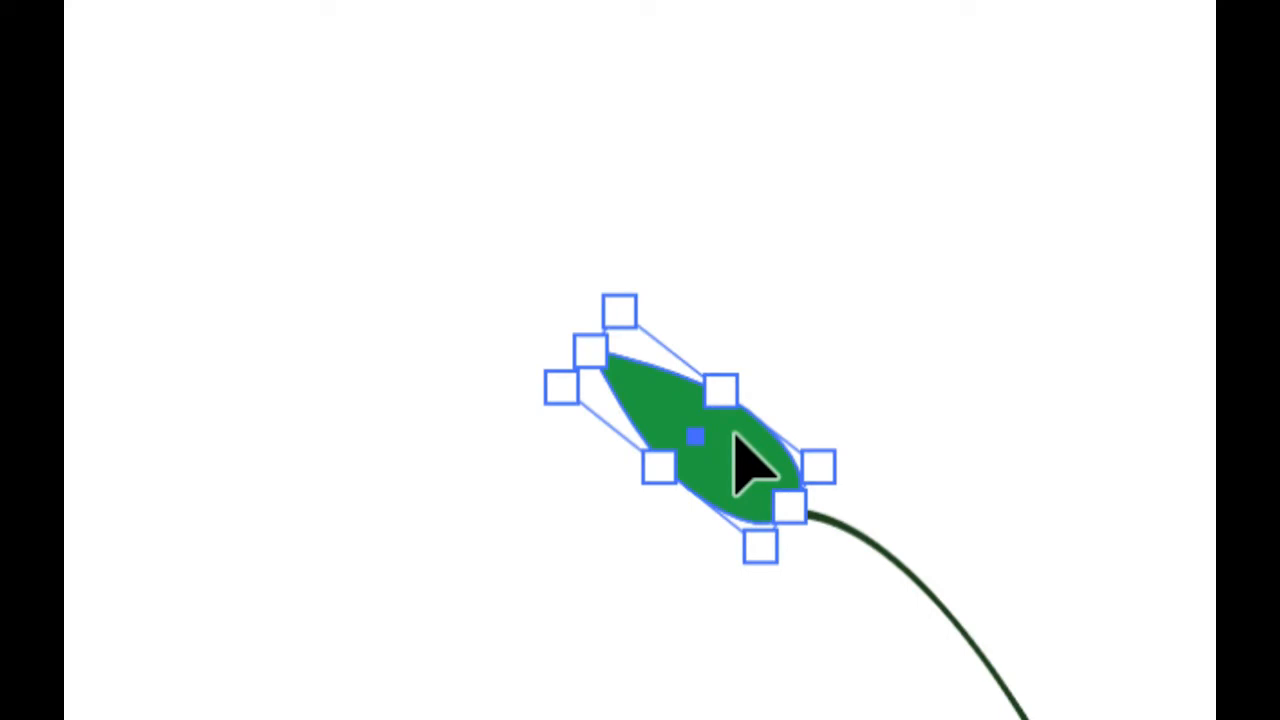
- Duplicate the tip leaf, rotate the copy to about 20°, and place it just above the start of the stem's curve
{"action": "scroll", "coordinate": [735, 437], "scroll_direction": "down", "scroll_amount": 5}
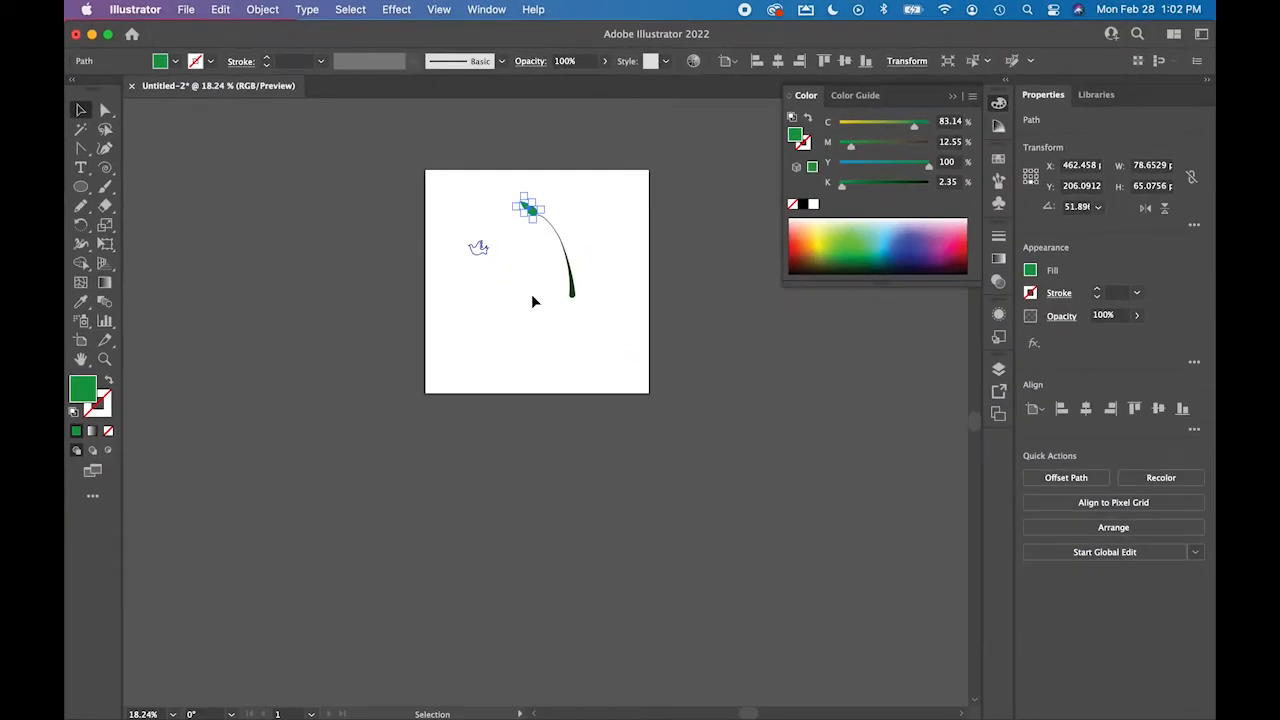
{"action": "key", "text": "space"}
{"action": "key", "text": "super+space"}
{"action": "left_click_drag", "start_coordinate": [513, 187], "coordinate": [760, 303]}
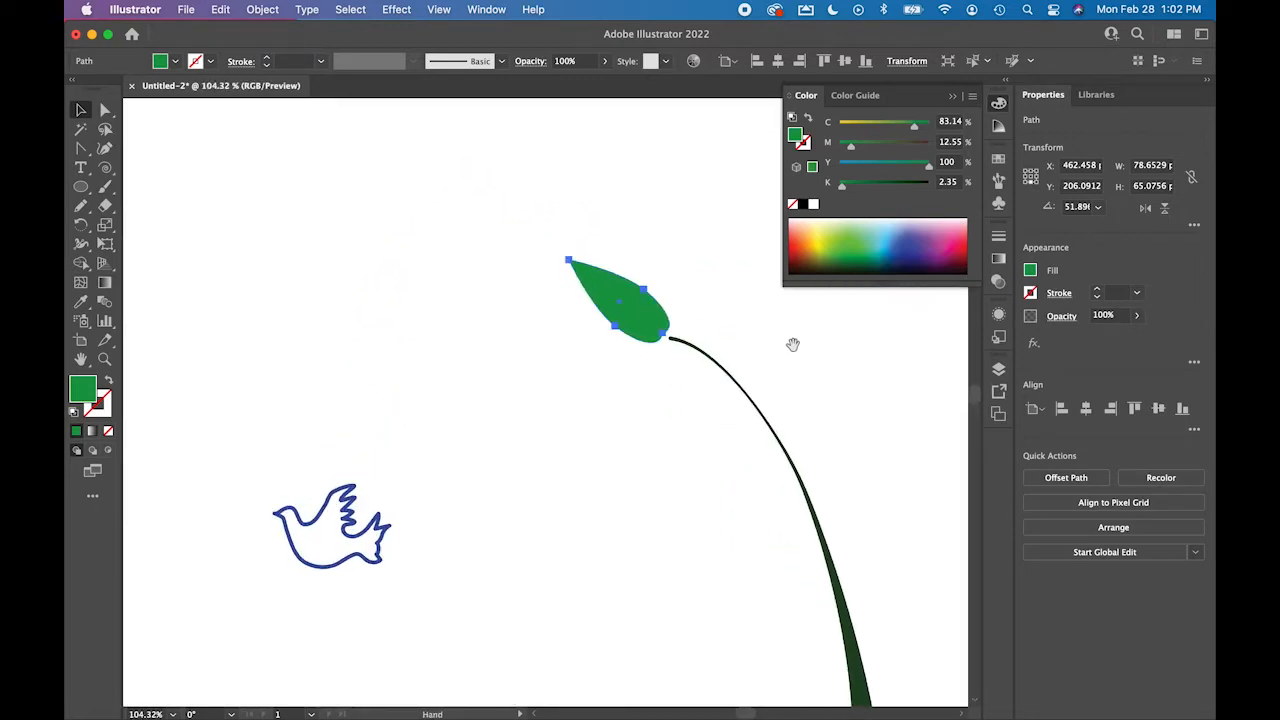
{"action": "left_click_drag", "start_coordinate": [794, 343], "coordinate": [532, 286]}
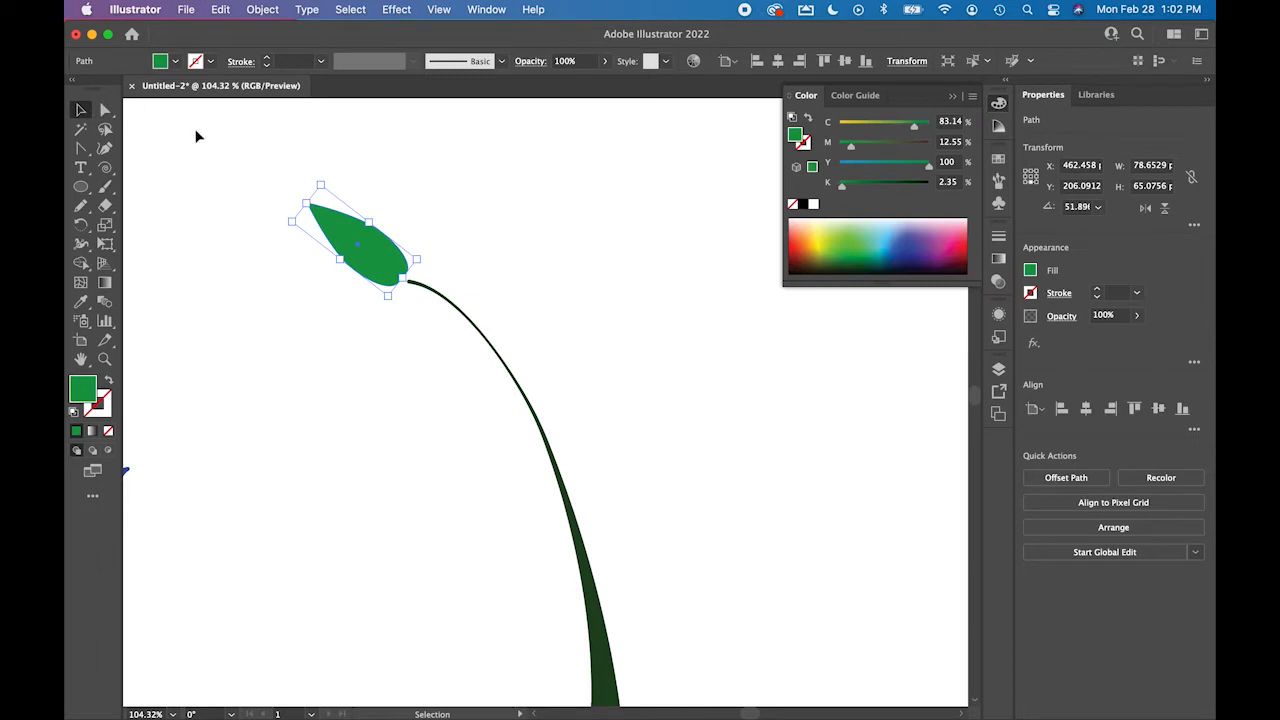
{"action": "left_click_drag", "start_coordinate": [376, 262], "coordinate": [447, 258]}
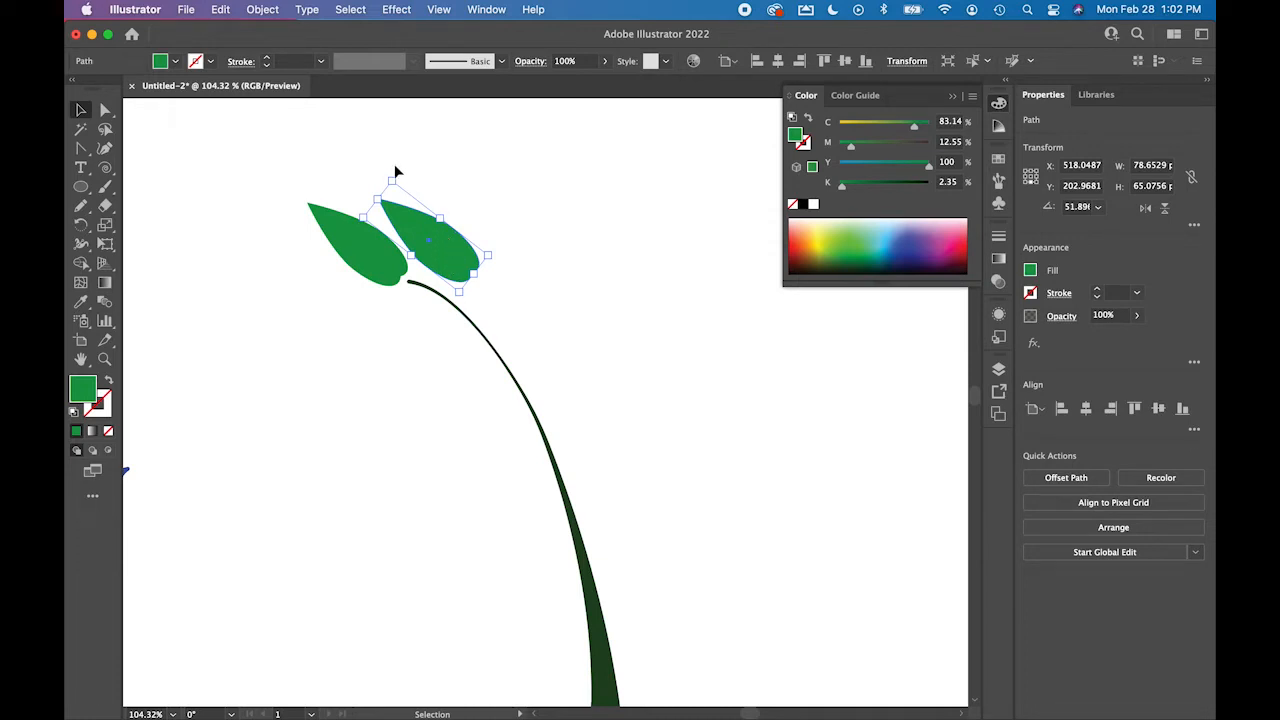
{"action": "left_click_drag", "start_coordinate": [392, 172], "coordinate": [431, 164]}
{"action": "left_click_drag", "start_coordinate": [442, 280], "coordinate": [441, 268]}
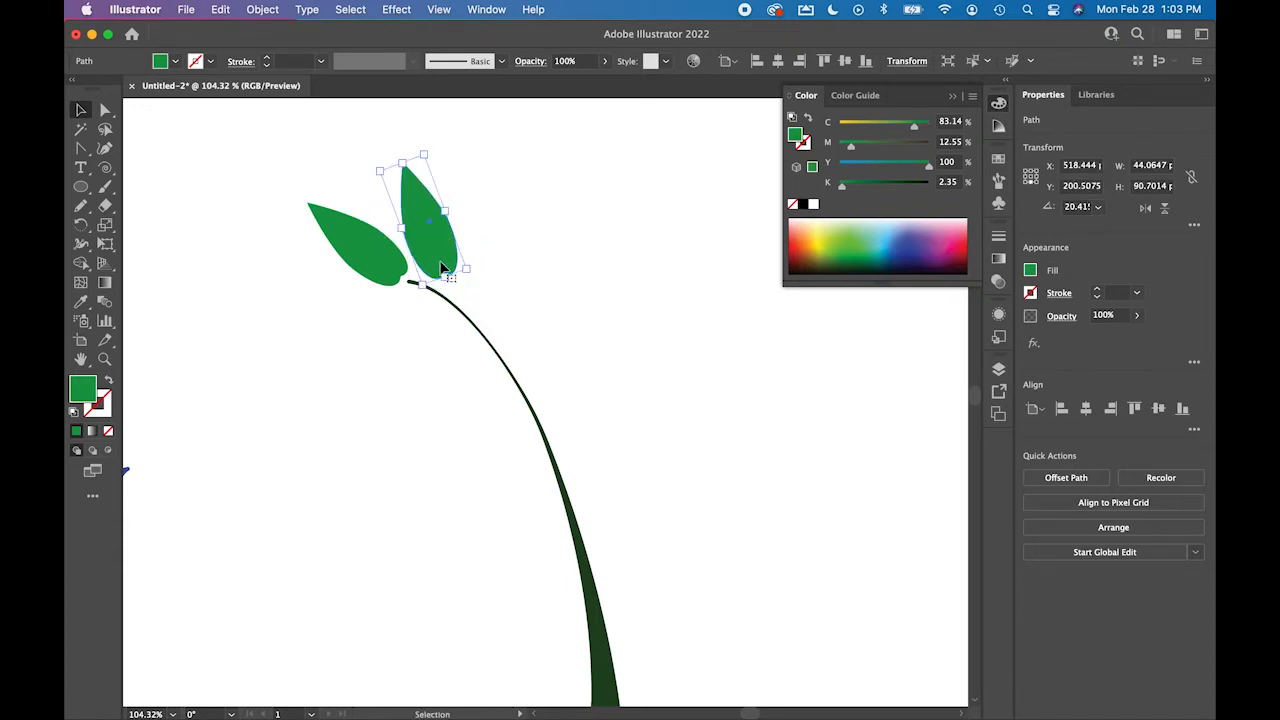
- Add two more leaf copies down the stem's outer side, one nearly upright and the lower one rotated to about 338°
{"action": "left_click_drag", "start_coordinate": [441, 268], "coordinate": [510, 326]}
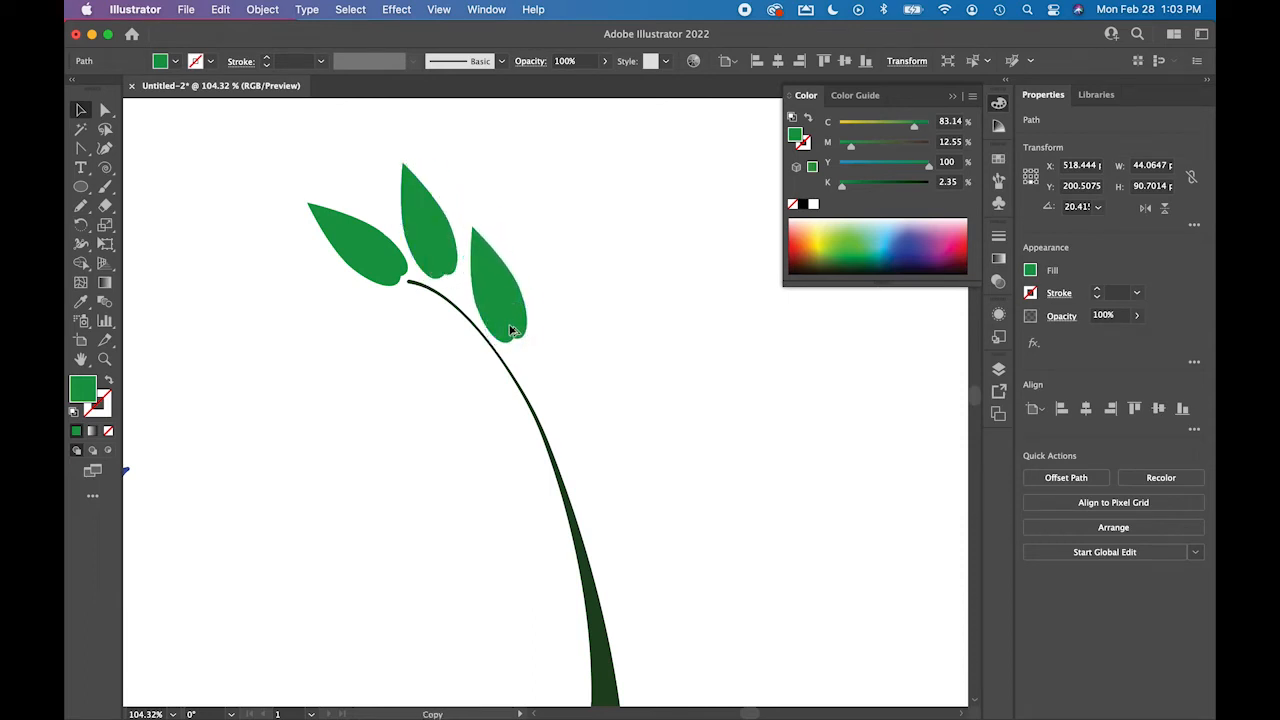
{"action": "left_click_drag", "start_coordinate": [501, 212], "coordinate": [523, 220]}
{"action": "left_click_drag", "start_coordinate": [500, 313], "coordinate": [558, 364]}
{"action": "left_click", "coordinate": [492, 276]}
{"action": "left_click_drag", "start_coordinate": [587, 284], "coordinate": [613, 303]}
{"action": "left_click_drag", "start_coordinate": [559, 368], "coordinate": [560, 353]}
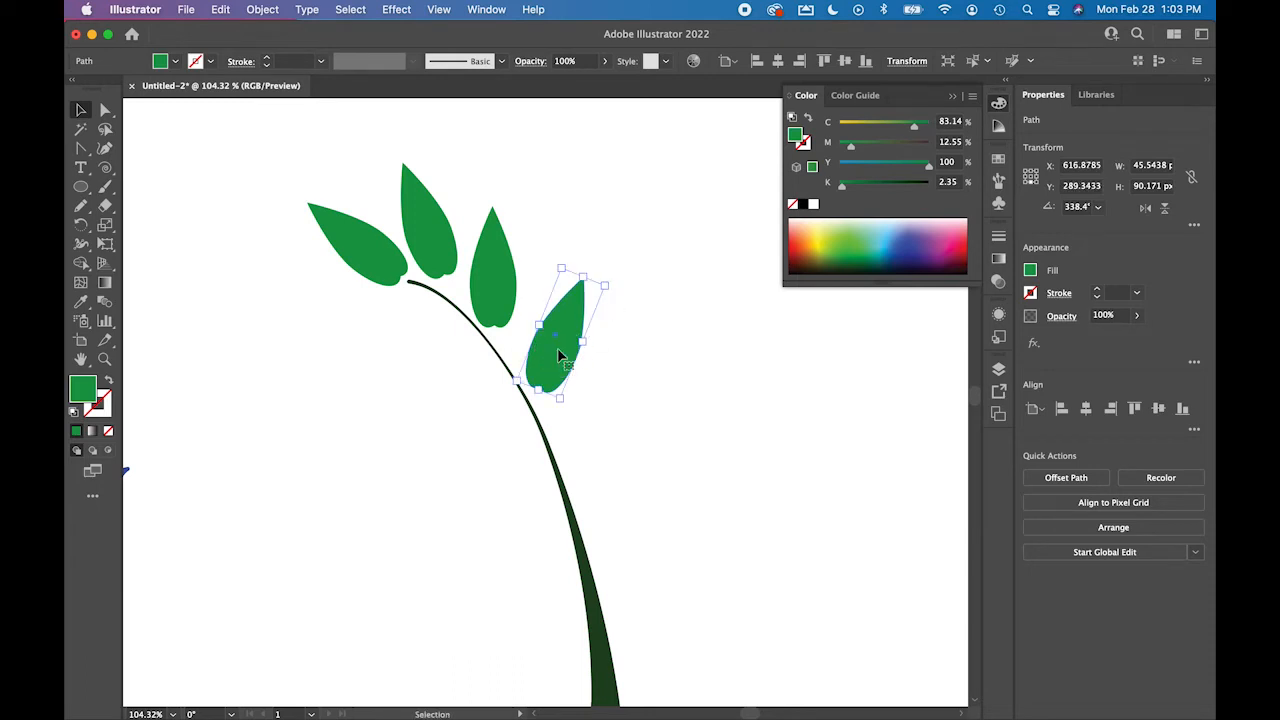
- Continue the outer row with two more leaf copies, rotating the first to about 325° and tilting the lowest slightly further outward
{"action": "left_click_drag", "start_coordinate": [553, 352], "coordinate": [599, 449]}
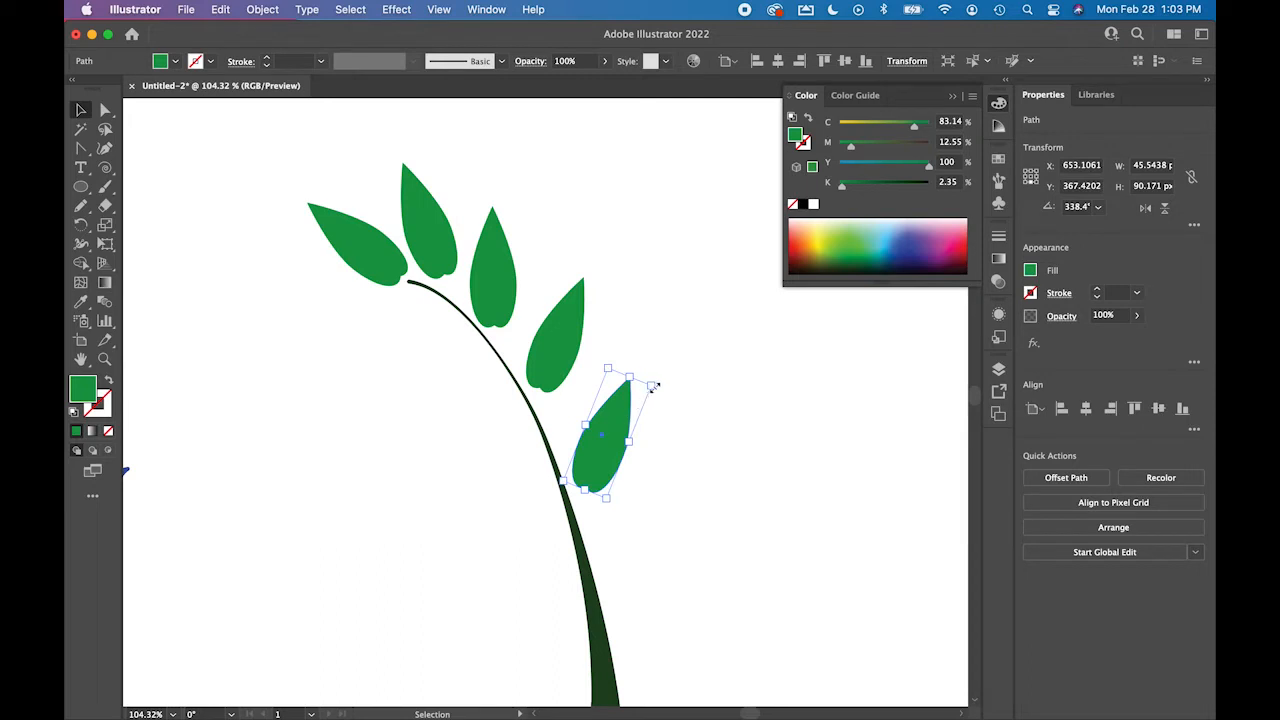
{"action": "left_click_drag", "start_coordinate": [659, 383], "coordinate": [668, 400]}
{"action": "left_click_drag", "start_coordinate": [600, 443], "coordinate": [642, 548]}
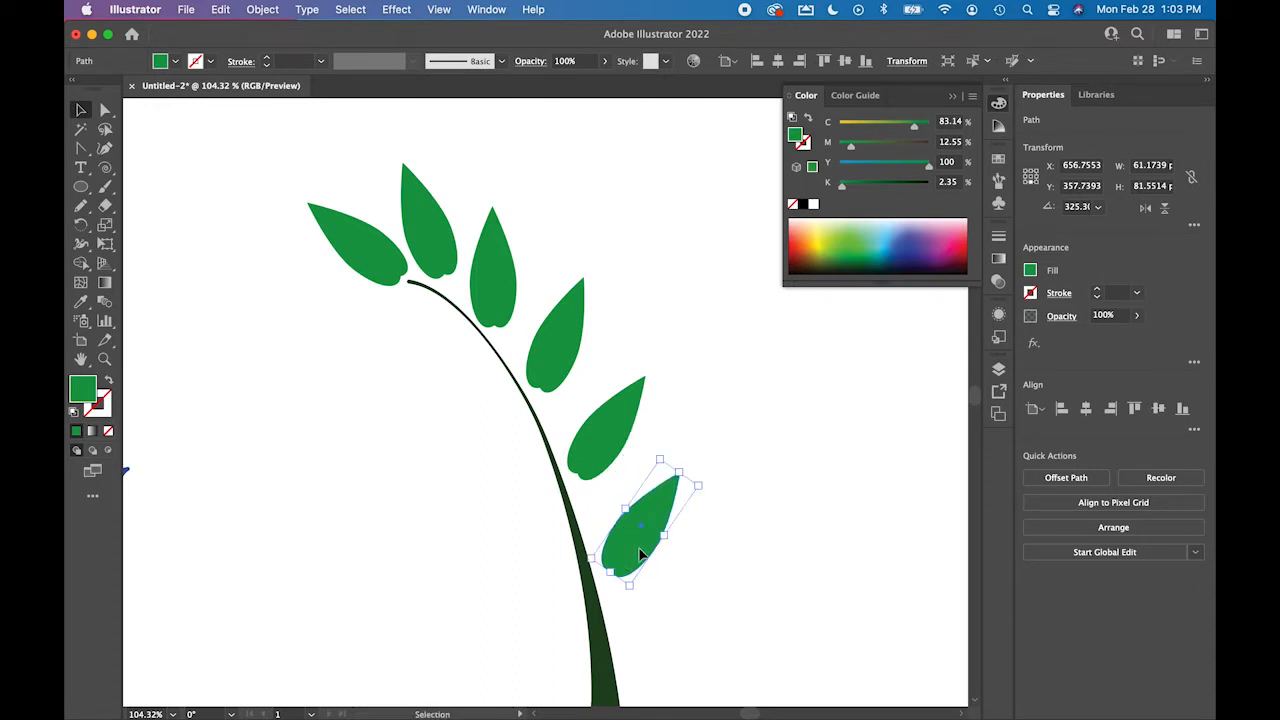
{"action": "left_click_drag", "start_coordinate": [706, 485], "coordinate": [716, 500]}
{"action": "left_click_drag", "start_coordinate": [622, 537], "coordinate": [625, 541]}
- Copy an upper leaf to the stem's inner side, rotate it to about 101°, and place it just below the tip leaf
{"action": "left_click", "coordinate": [436, 258]}
{"action": "left_click_drag", "start_coordinate": [428, 251], "coordinate": [400, 288]}
{"action": "left_click_drag", "start_coordinate": [352, 230], "coordinate": [334, 338]}
{"action": "left_click_drag", "start_coordinate": [412, 275], "coordinate": [384, 310]}
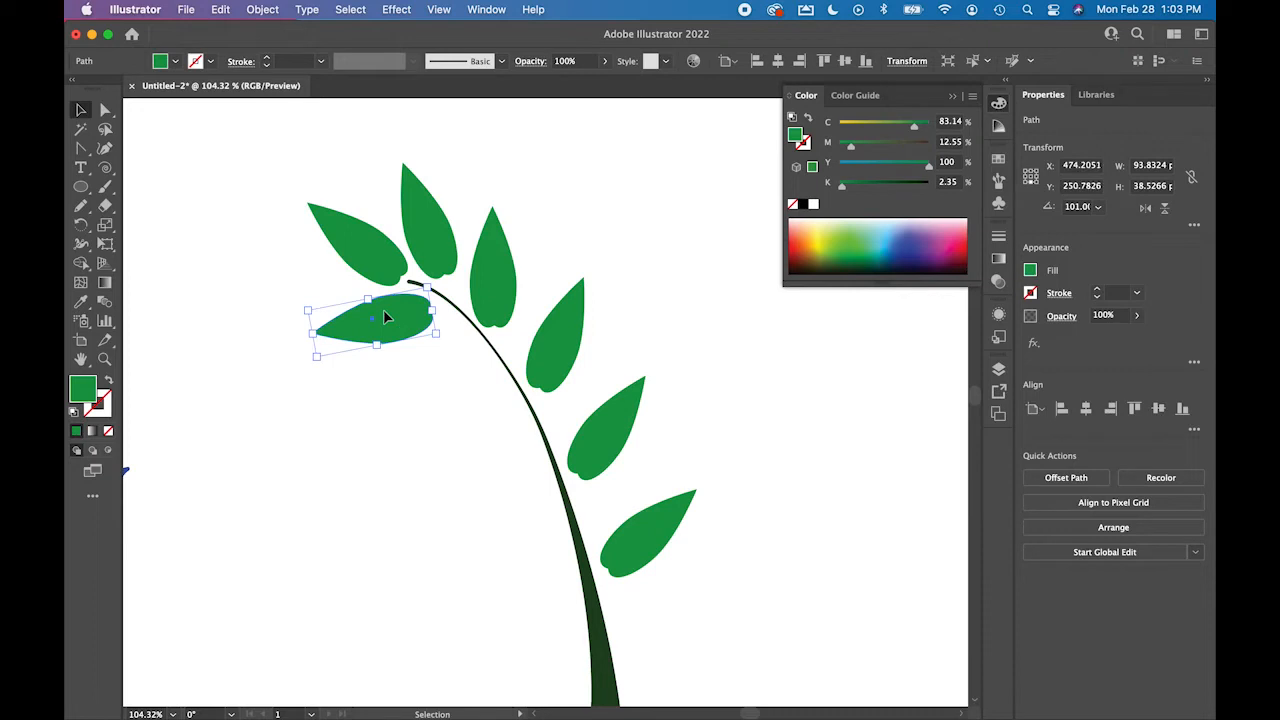
- Add four more leaf copies down the stem's inner side, adjusting their angles to follow the curve, and deselect
{"action": "left_click", "coordinate": [404, 316]}
{"action": "left_click_drag", "start_coordinate": [404, 316], "coordinate": [456, 349]}
{"action": "left_click_drag", "start_coordinate": [362, 402], "coordinate": [366, 412]}
{"action": "left_click_drag", "start_coordinate": [447, 352], "coordinate": [472, 421]}
{"action": "left_click", "coordinate": [446, 364]}
{"action": "left_click_drag", "start_coordinate": [401, 489], "coordinate": [408, 478]}
{"action": "left_click_drag", "start_coordinate": [472, 426], "coordinate": [520, 584]}
{"action": "left_click", "coordinate": [802, 500]}
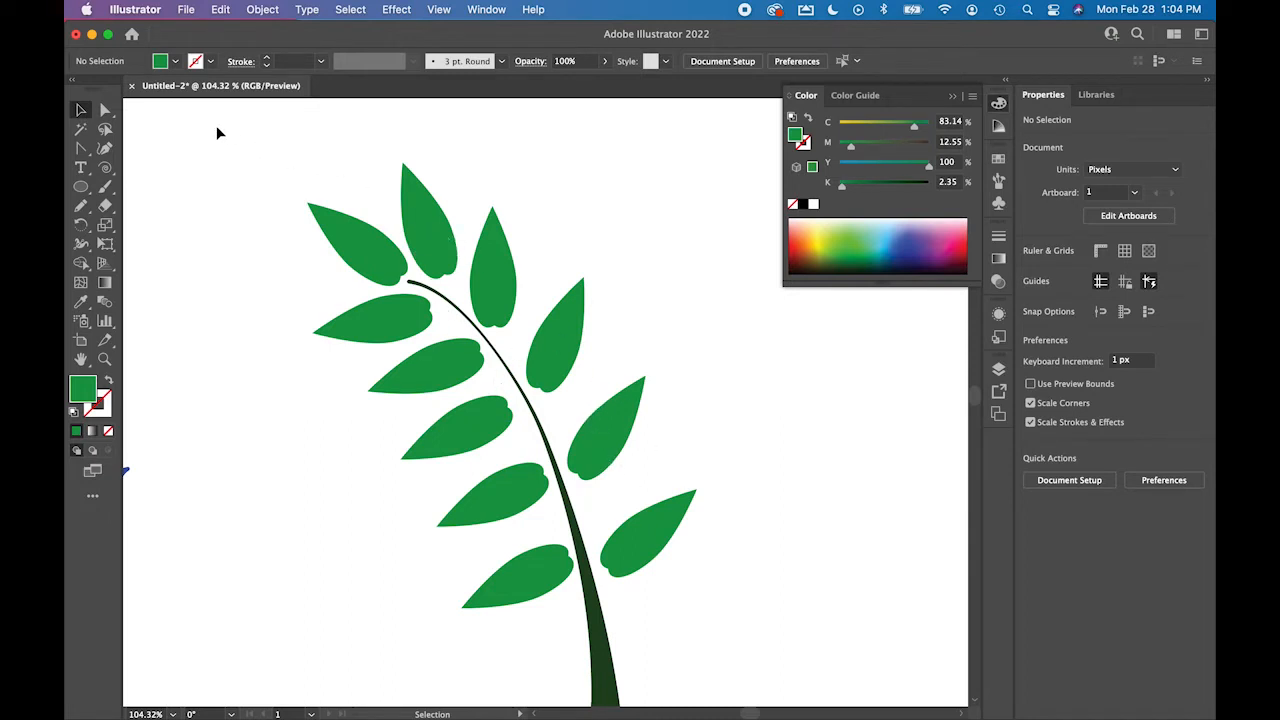
- Select the stem together with all its leaves and group them into one olive branch
{"action": "left_click_drag", "start_coordinate": [278, 161], "coordinate": [791, 679]}
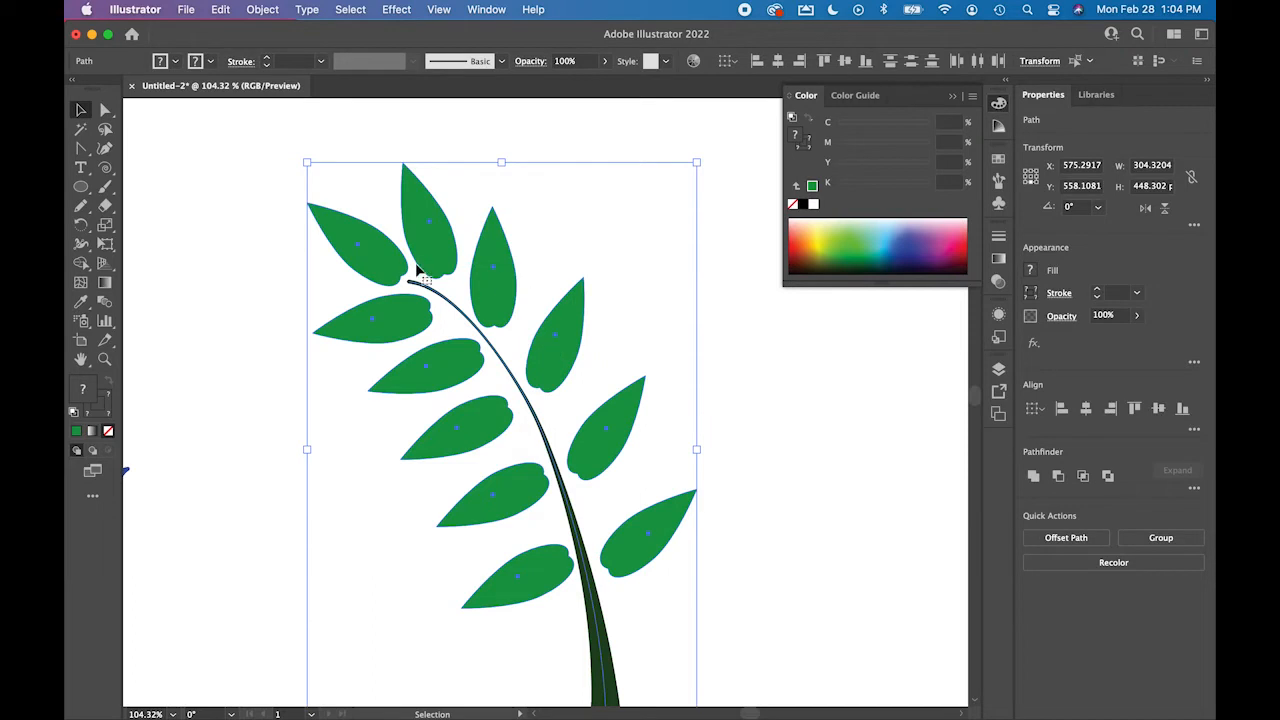
{"action": "left_click", "coordinate": [261, 10]}
{"action": "left_click", "coordinate": [165, 170]}
{"action": "key", "text": "super+g"}
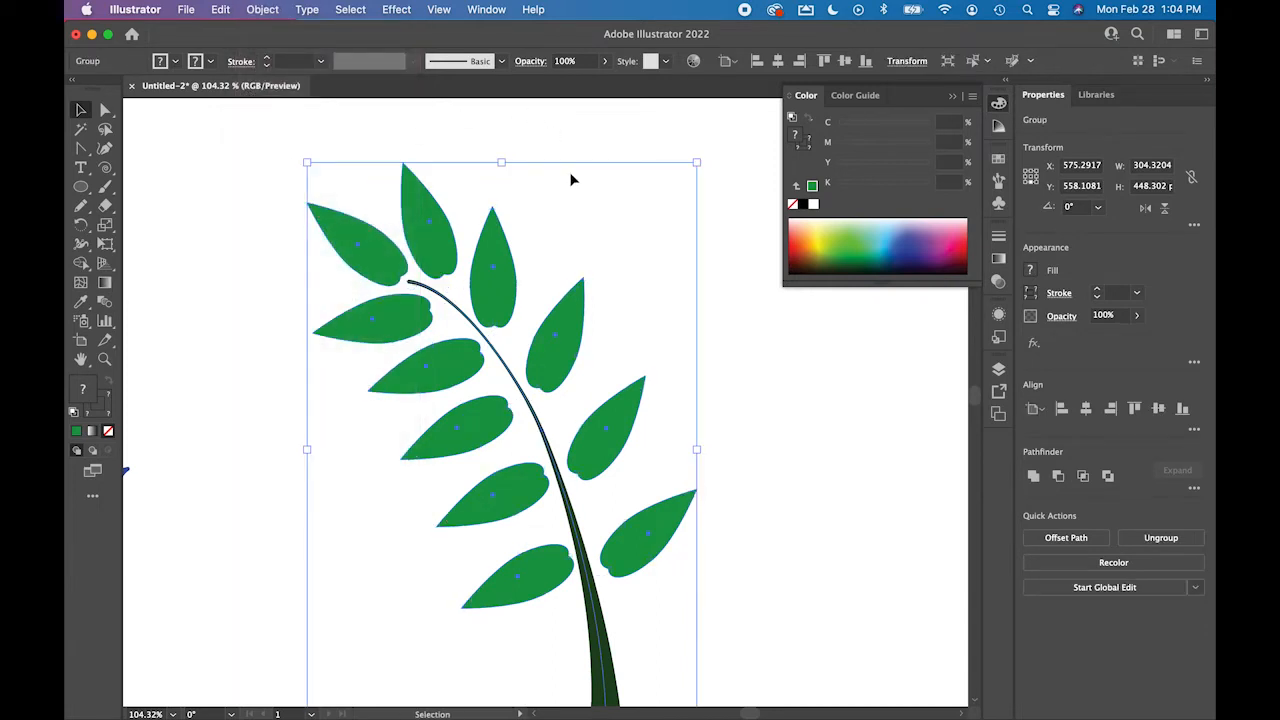
- Scale the grouped branch down to about 57 × 84 px and move it to the artboard's lower-left area
{"action": "left_click", "coordinate": [697, 164]}
{"action": "left_click_drag", "start_coordinate": [697, 164], "coordinate": [466, 417]}
{"action": "key", "text": "a"}
{"action": "key", "text": "super+0"}
{"action": "left_click", "coordinate": [461, 441]}
{"action": "left_click_drag", "start_coordinate": [490, 314], "coordinate": [623, 481]}
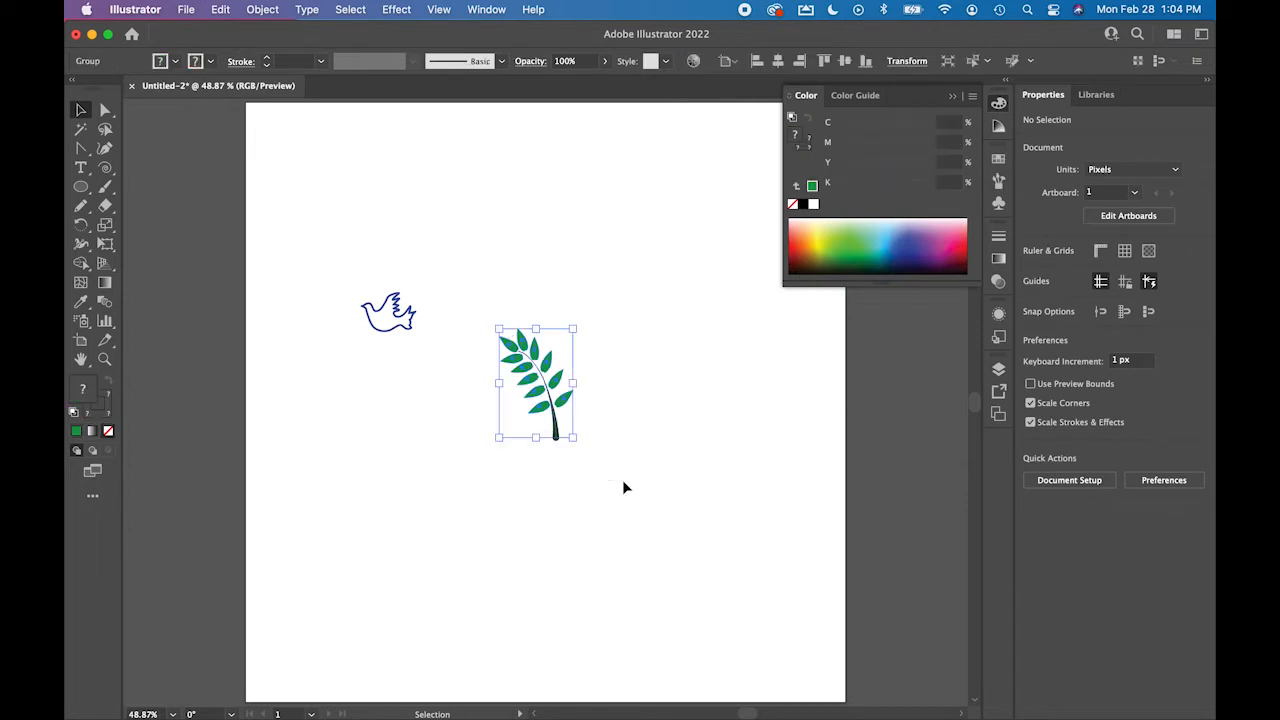
{"action": "left_click_drag", "start_coordinate": [572, 329], "coordinate": [535, 363]}
{"action": "left_click", "coordinate": [583, 420]}
{"action": "left_click_drag", "start_coordinate": [522, 413], "coordinate": [317, 587]}
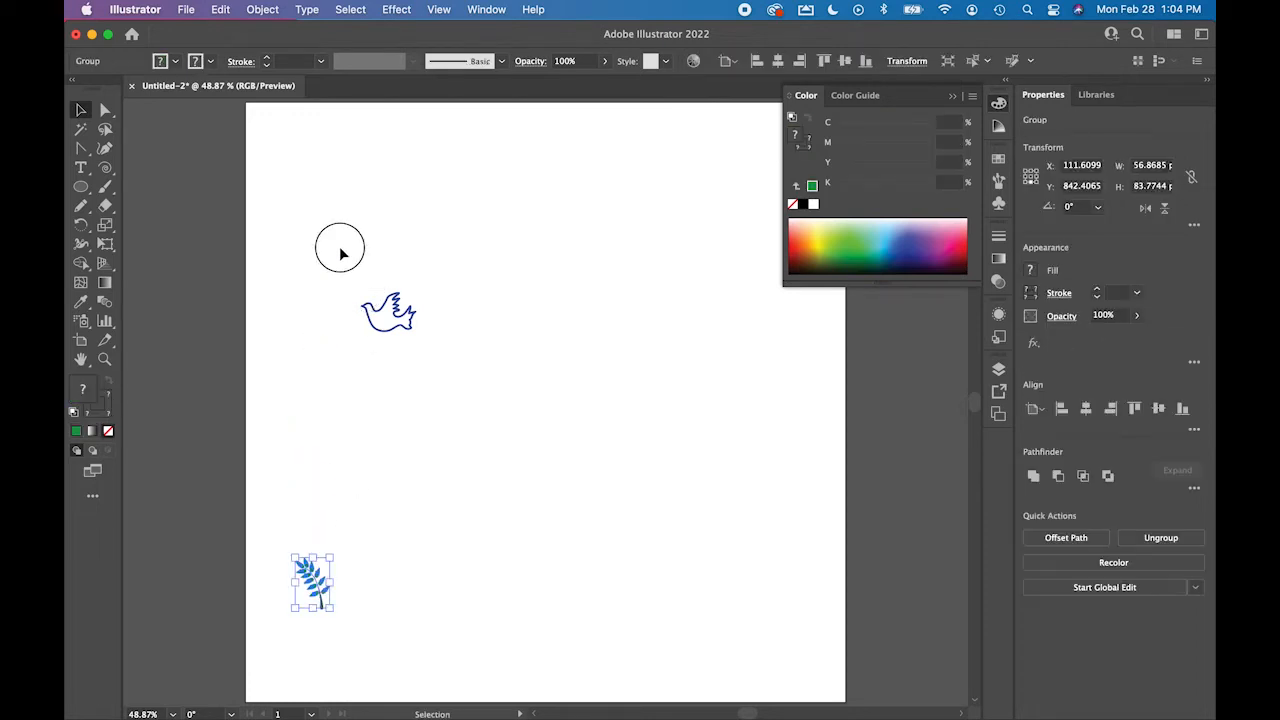
- Move the blue dove down to just above the small olive branch and deselect it
{"action": "left_click_drag", "start_coordinate": [337, 251], "coordinate": [460, 368]}
{"action": "left_click", "coordinate": [405, 318]}
{"action": "left_click_drag", "start_coordinate": [405, 318], "coordinate": [313, 541]}
{"action": "left_click", "coordinate": [404, 506]}
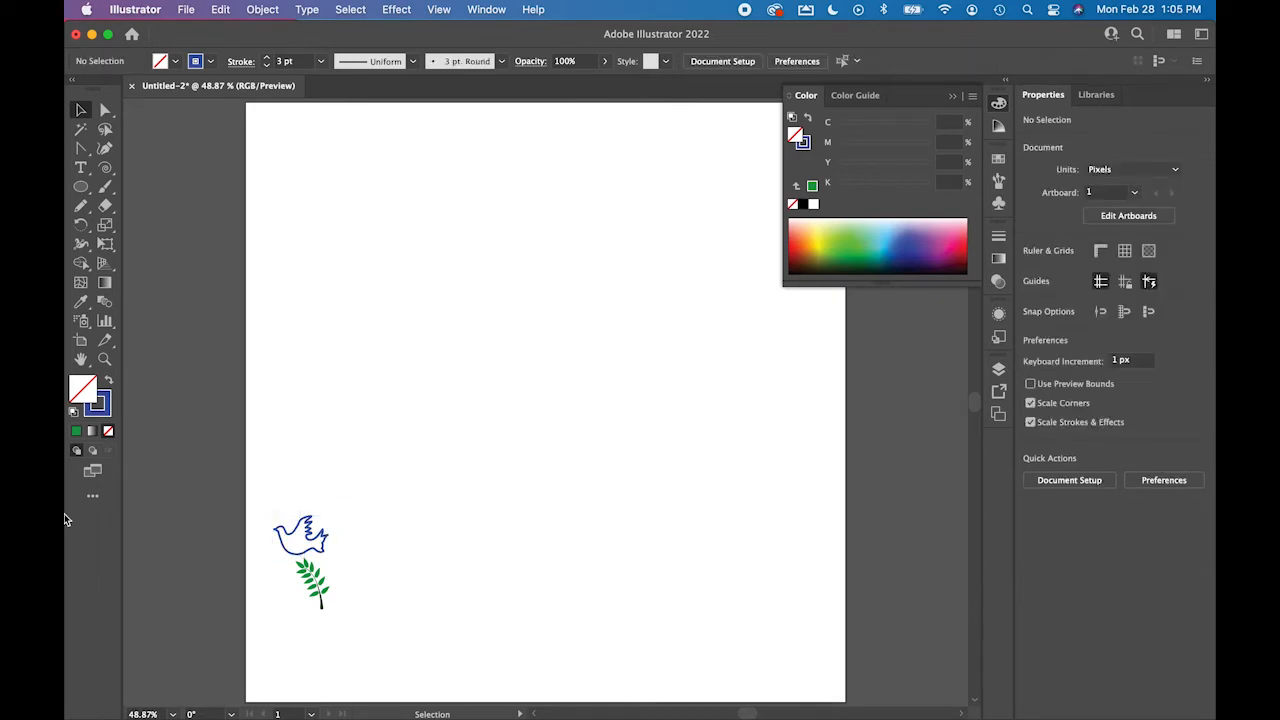
- Switch to Chrome to view the reference photo of decorated eggs
{"action": "mouse_move", "coordinate": [80, 514]}
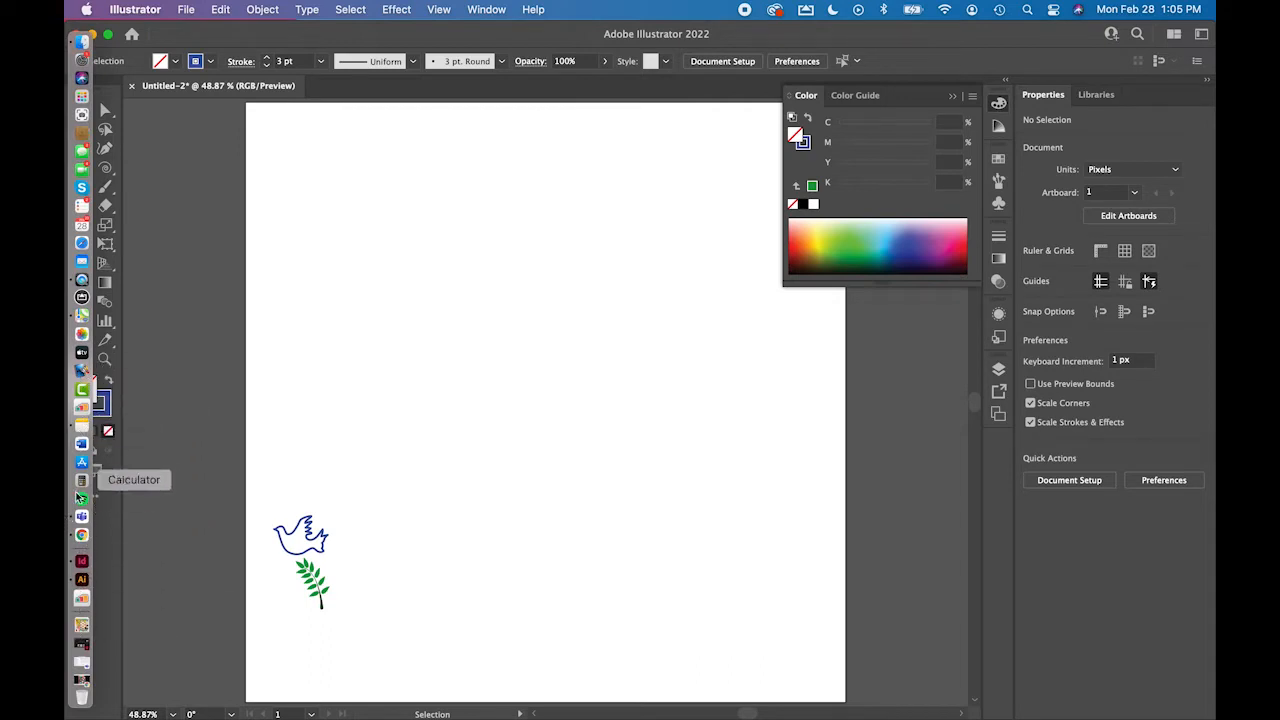
{"action": "left_click", "coordinate": [82, 535]}
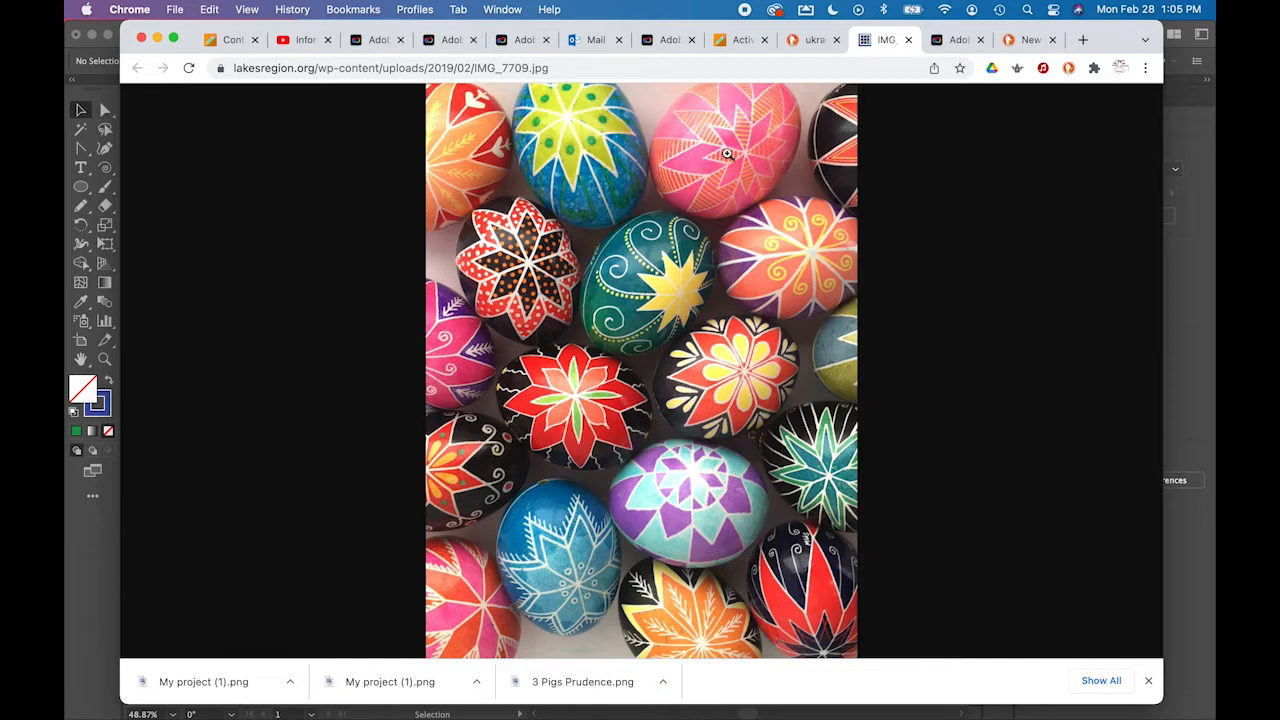
- Switch back to Illustrator and draw a square about 128 × 128 px in the artboard's upper middle
{"action": "left_click", "coordinate": [92, 544]}
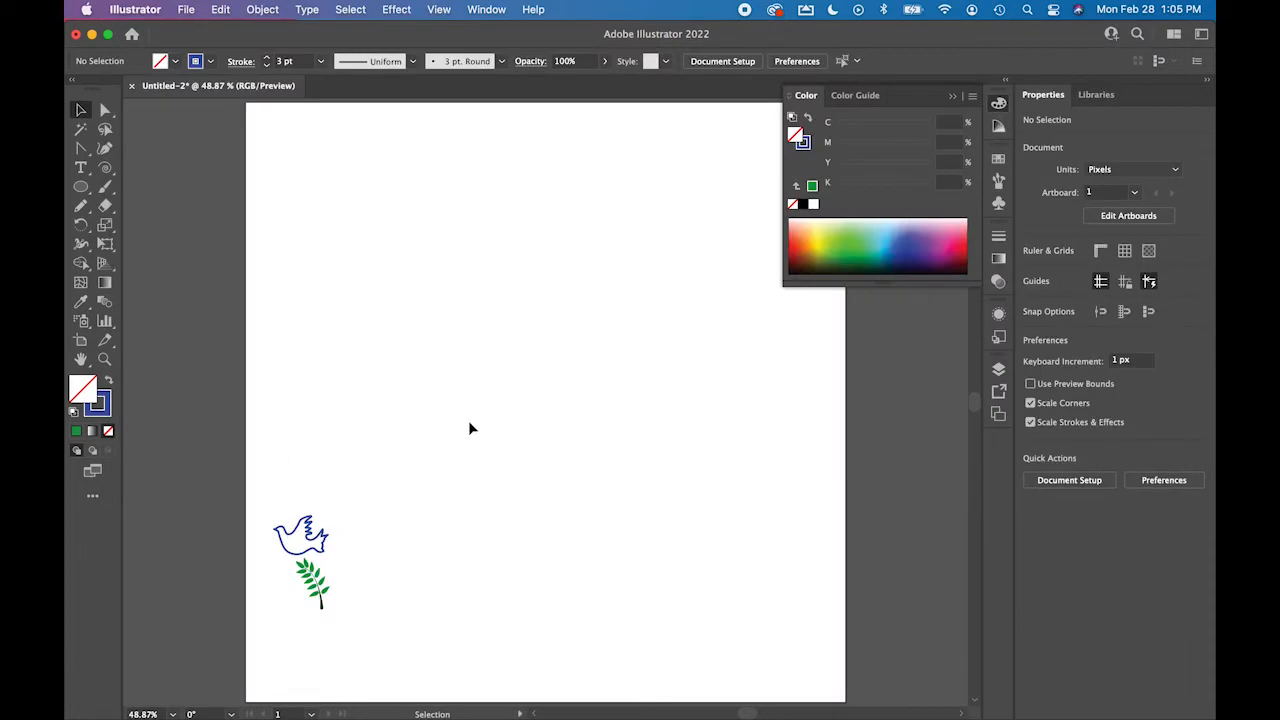
{"action": "left_click", "coordinate": [81, 188]}
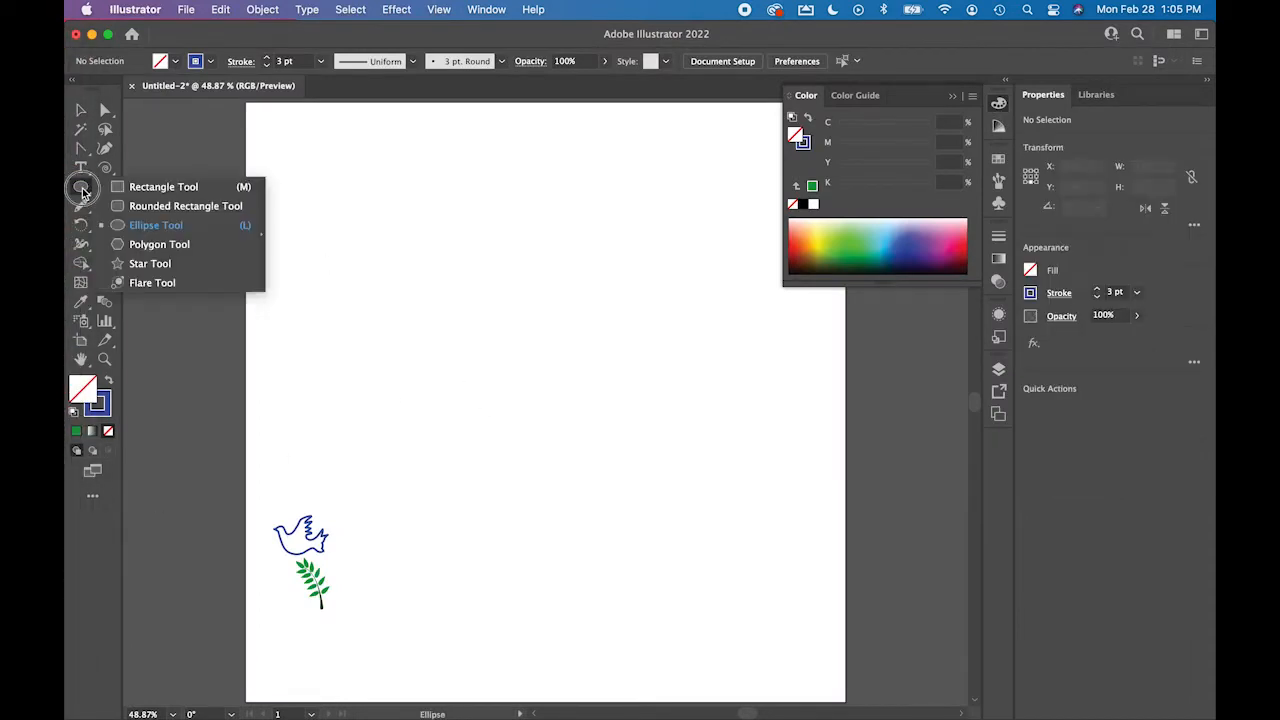
{"action": "left_click", "coordinate": [133, 184]}
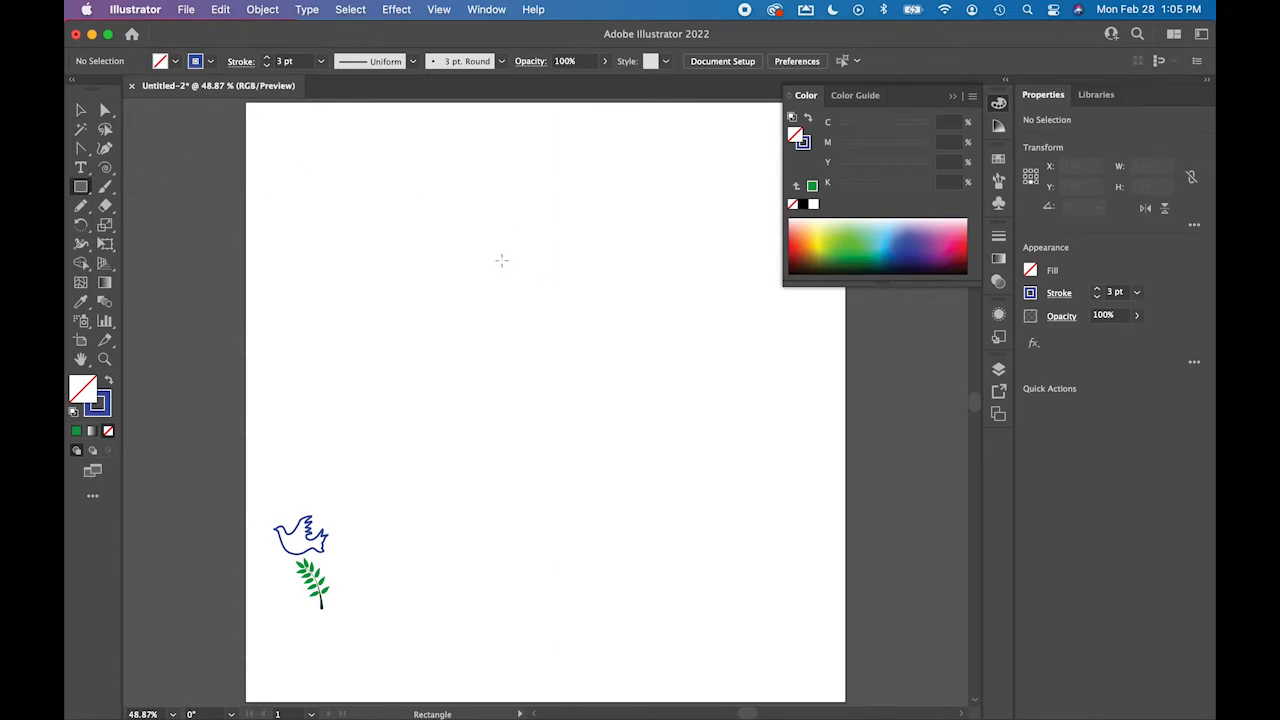
{"action": "left_click_drag", "start_coordinate": [499, 260], "coordinate": [576, 338]}
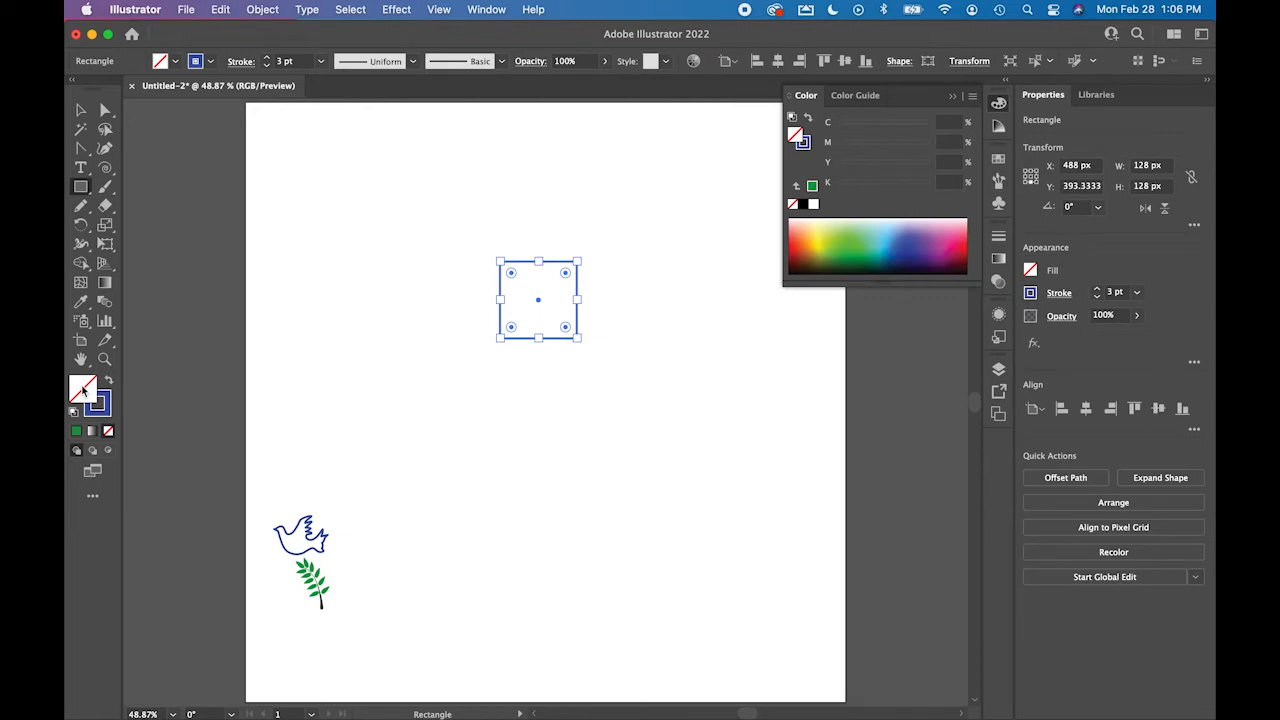
- Give the square a yellow-orange stroke and a crimson fill of about C 13.73, M 100, Y 60.78, K 2.35
{"action": "left_click", "coordinate": [814, 234]}
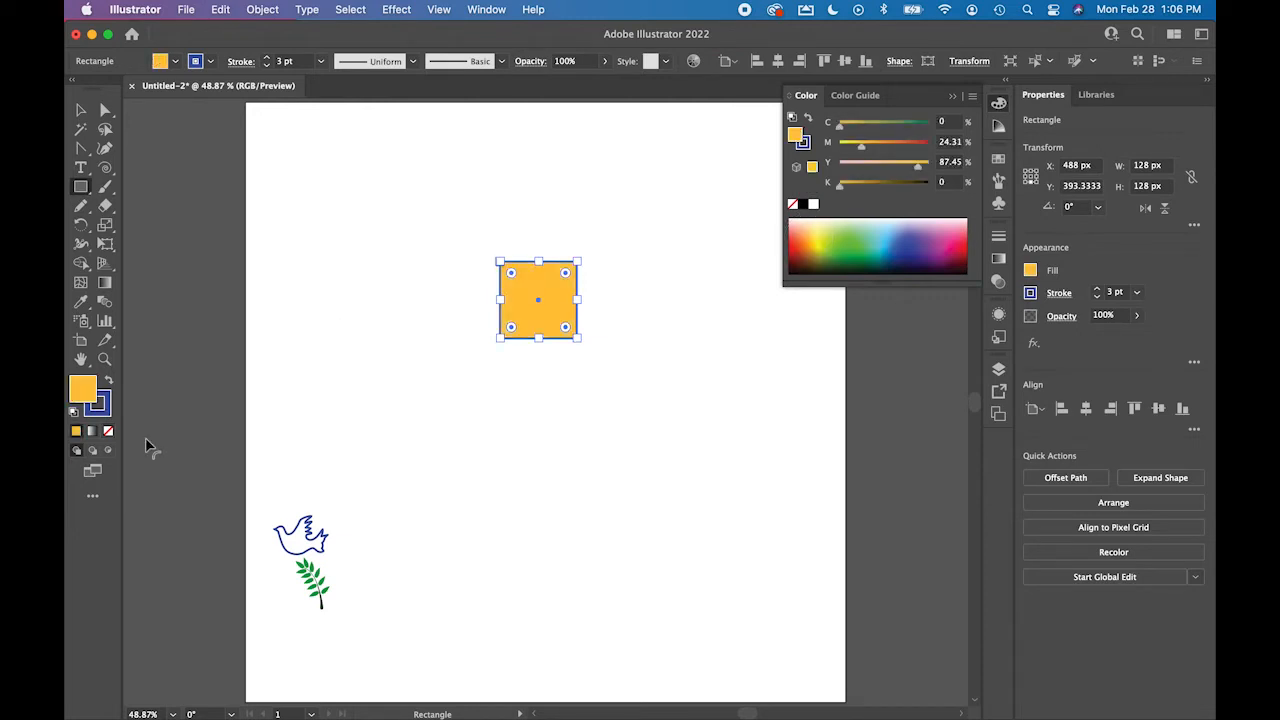
{"action": "left_click", "coordinate": [109, 381]}
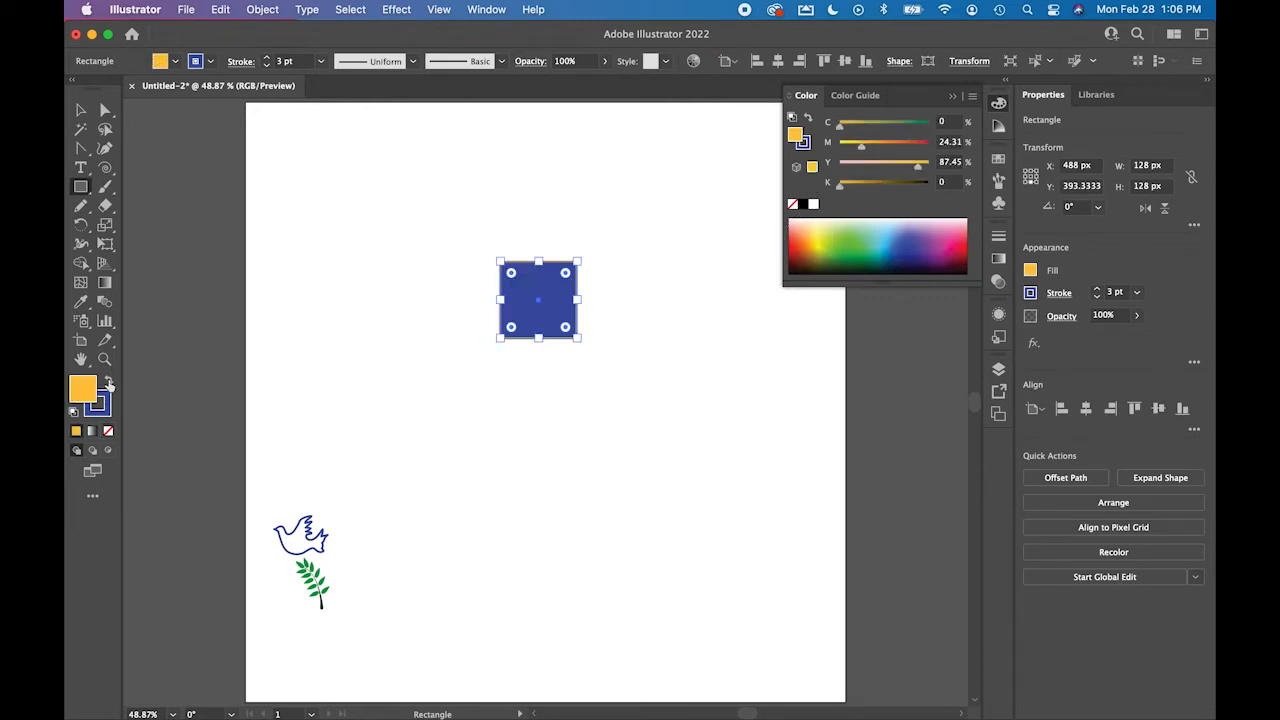
{"action": "left_click", "coordinate": [103, 412]}
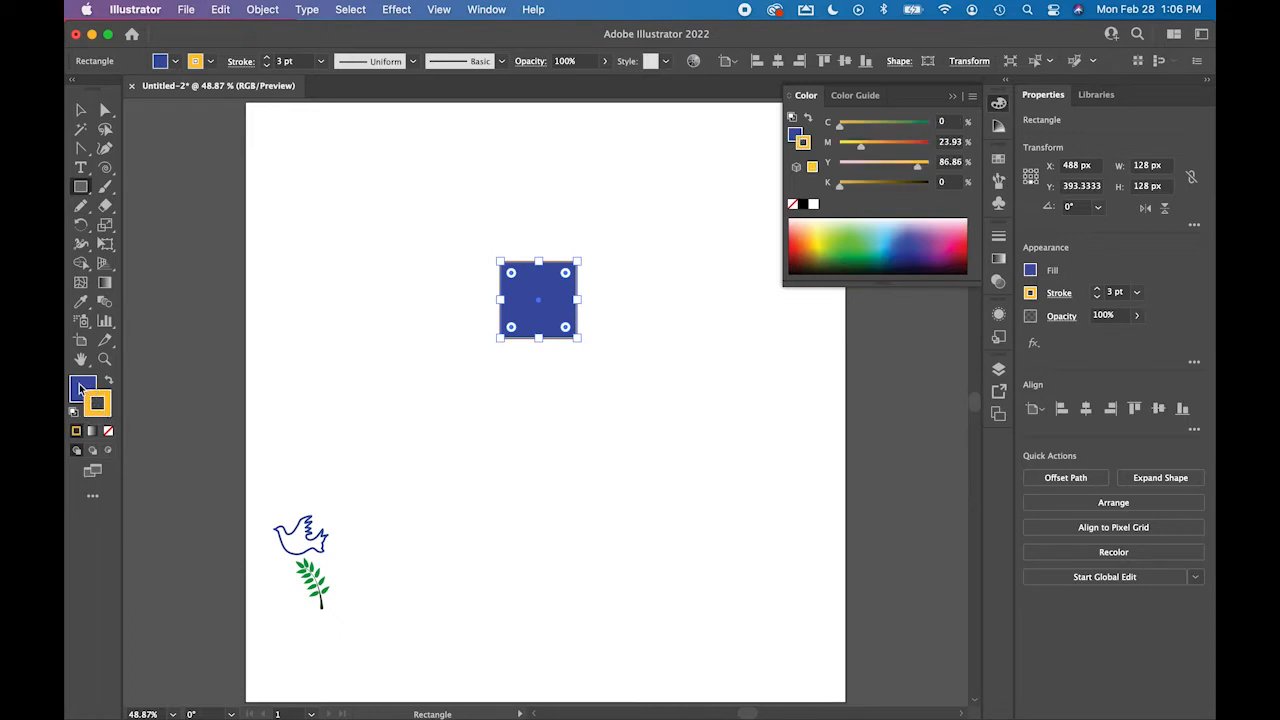
{"action": "left_click", "coordinate": [82, 390]}
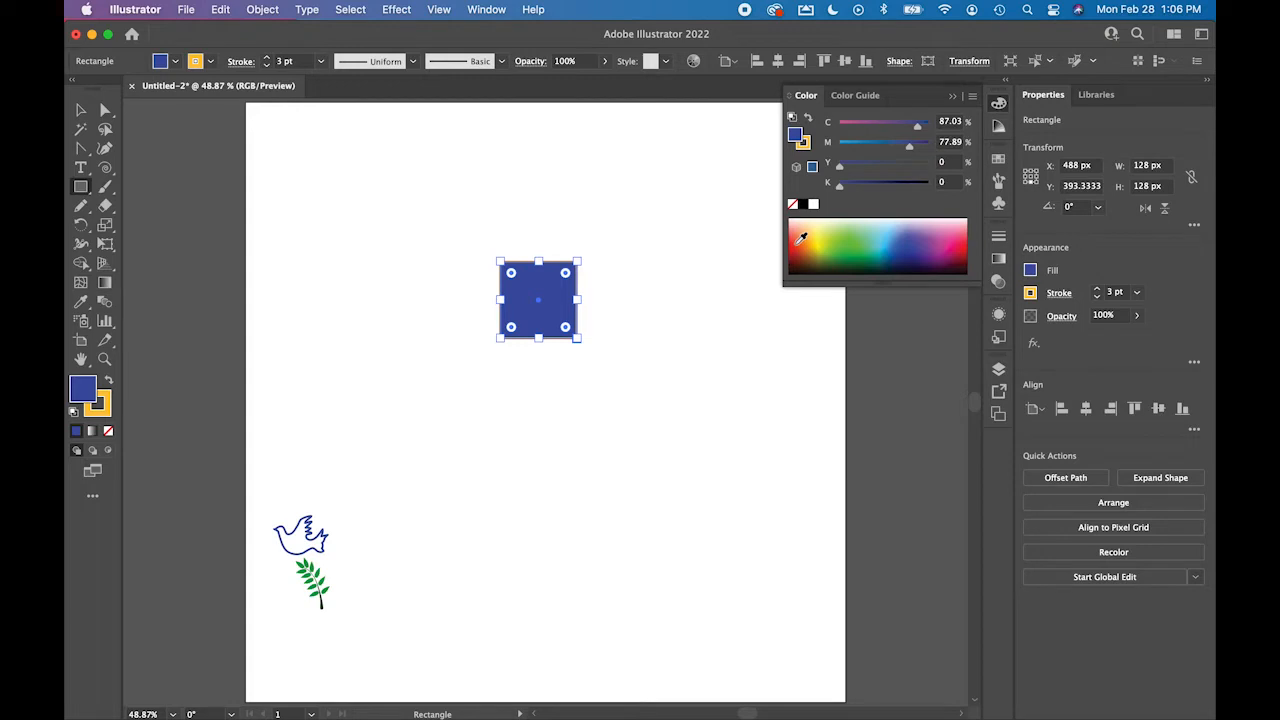
{"action": "left_click", "coordinate": [957, 245]}
{"action": "left_click", "coordinate": [944, 250]}
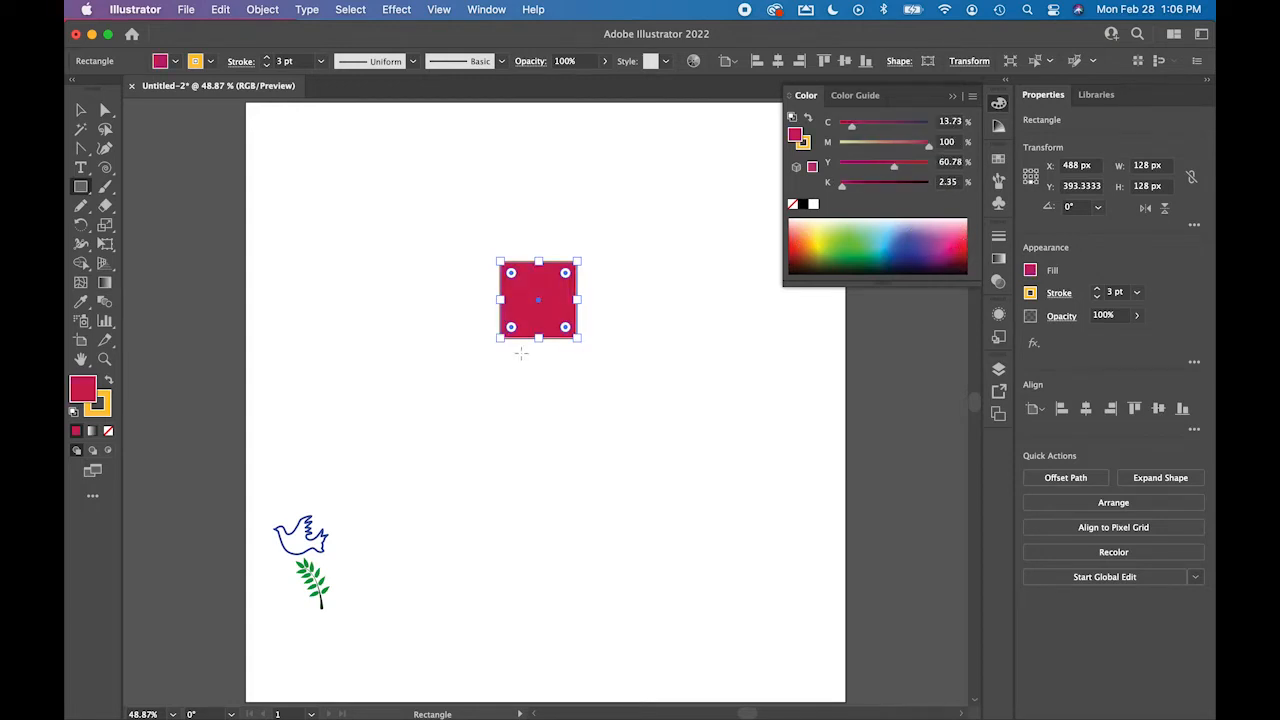
- Increase the square's stroke weight to 6 pt
{"action": "left_click", "coordinate": [1098, 289]}
{"action": "left_click", "coordinate": [1098, 289]}
{"action": "left_click", "coordinate": [1098, 289]}
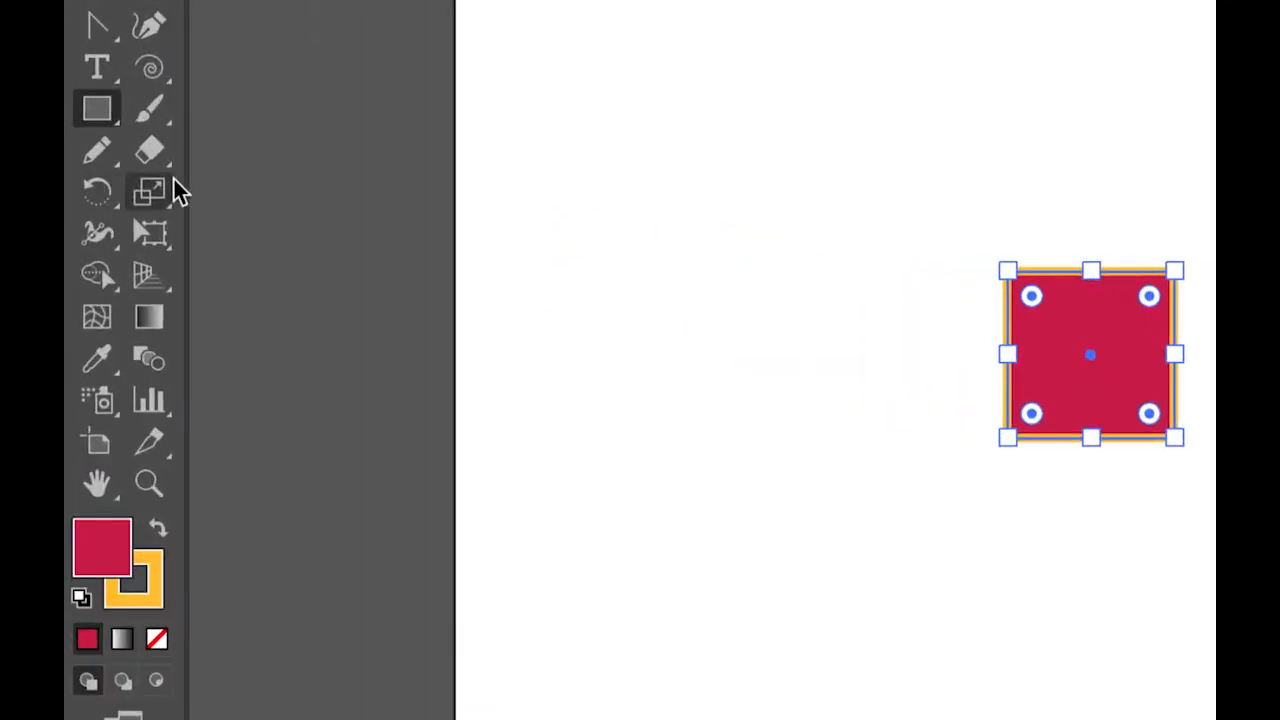
- Shear the square by 45° along the vertical axis with the Shear tool
{"action": "left_click_drag", "start_coordinate": [94, 192], "coordinate": [137, 195]}
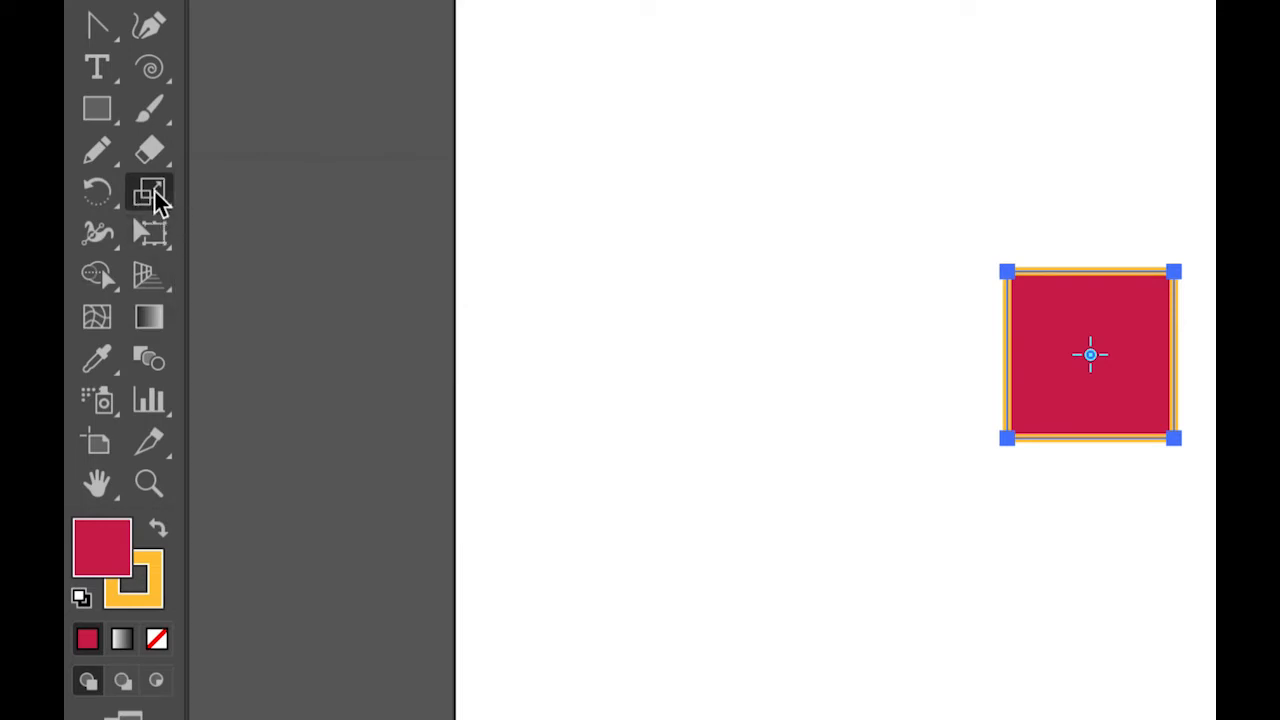
{"action": "left_click", "coordinate": [165, 201]}
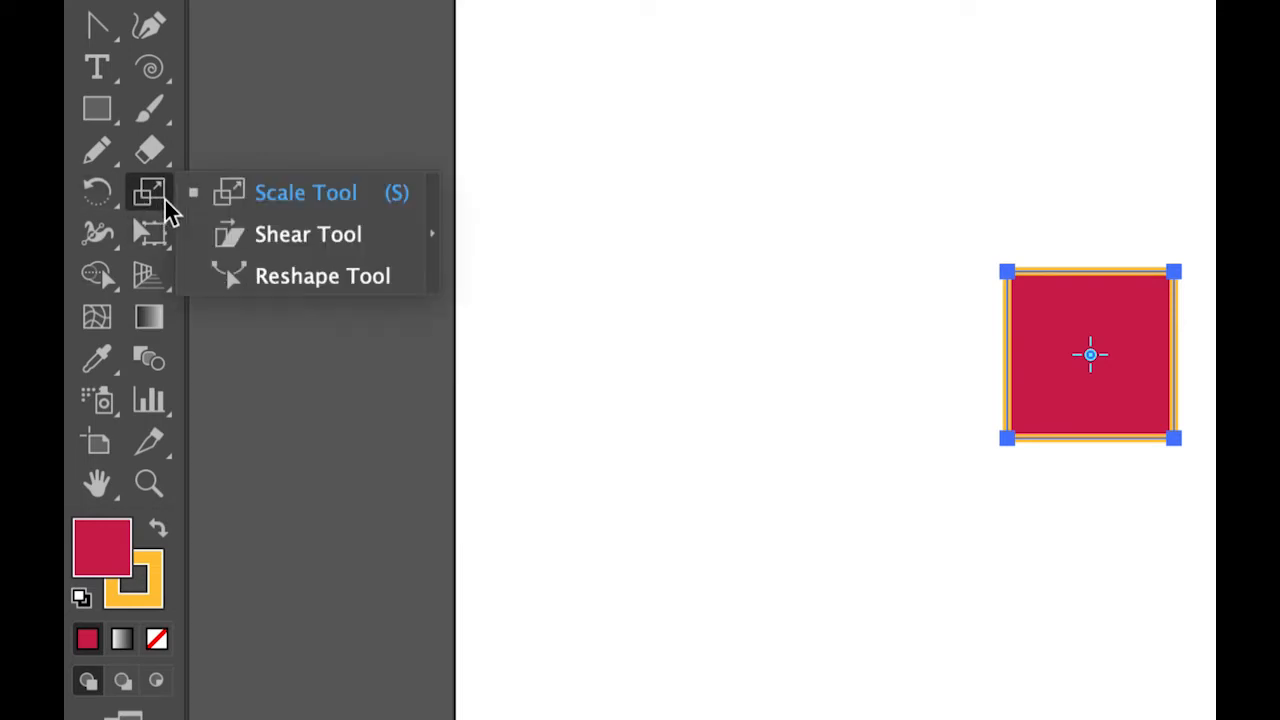
{"action": "left_click", "coordinate": [213, 240]}
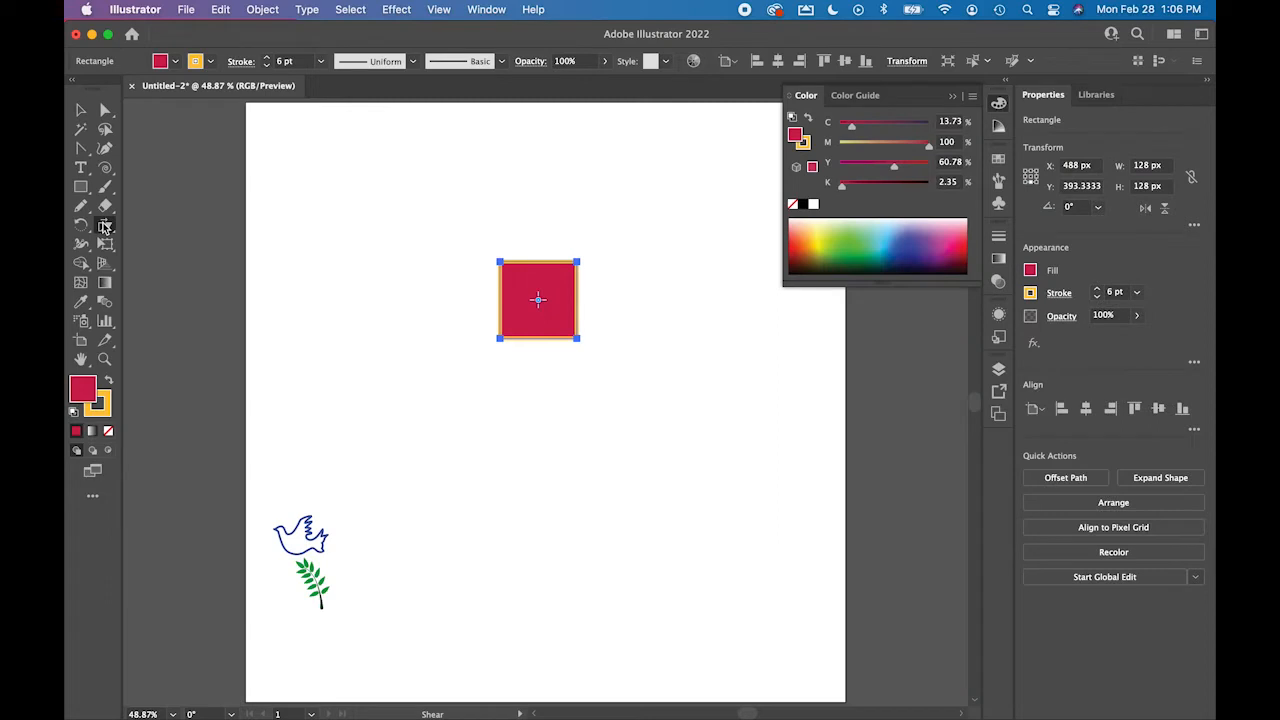
{"action": "double_click", "coordinate": [105, 227]}
{"action": "left_click_drag", "start_coordinate": [582, 226], "coordinate": [666, 234]}
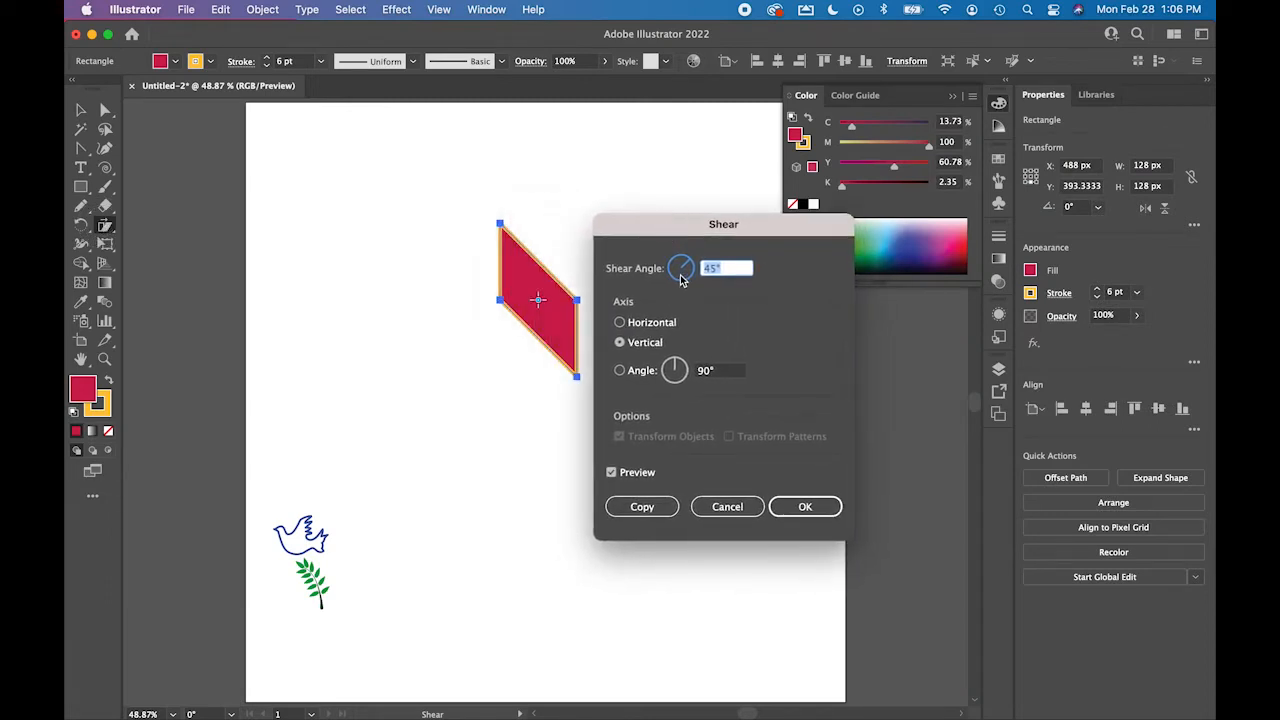
{"action": "left_click", "coordinate": [799, 511]}
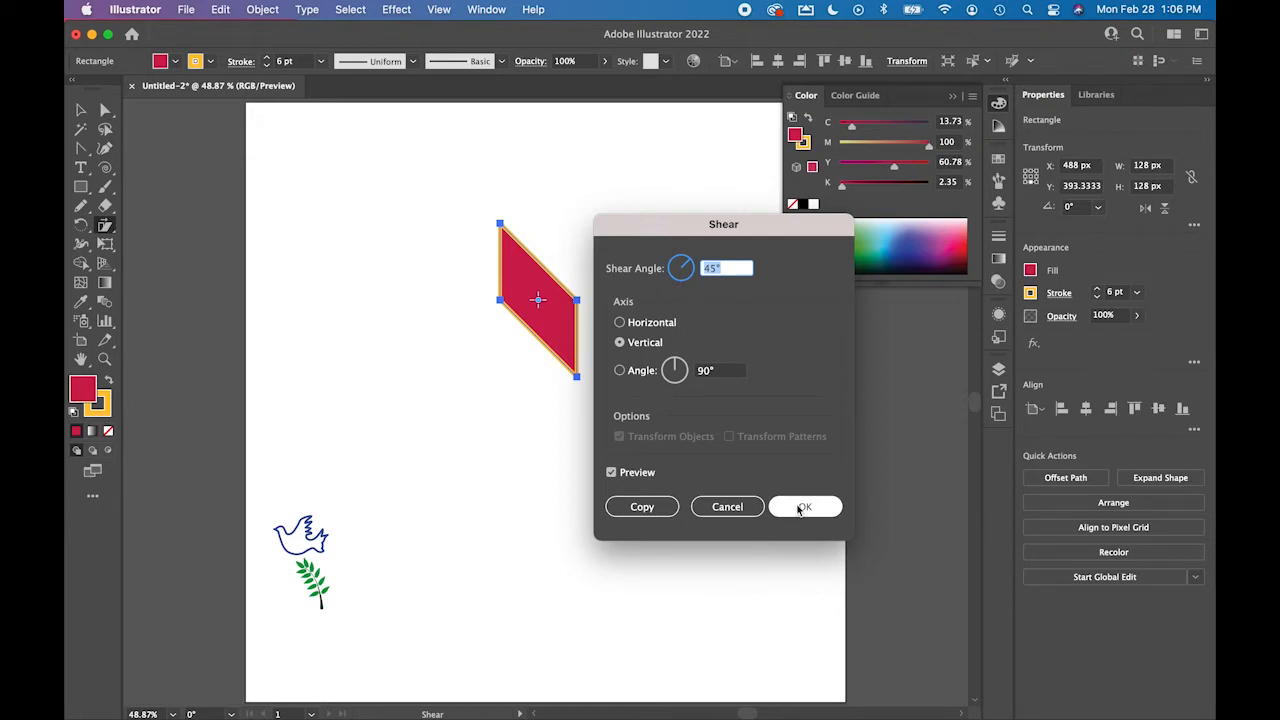
{"action": "left_click", "coordinate": [804, 507]}
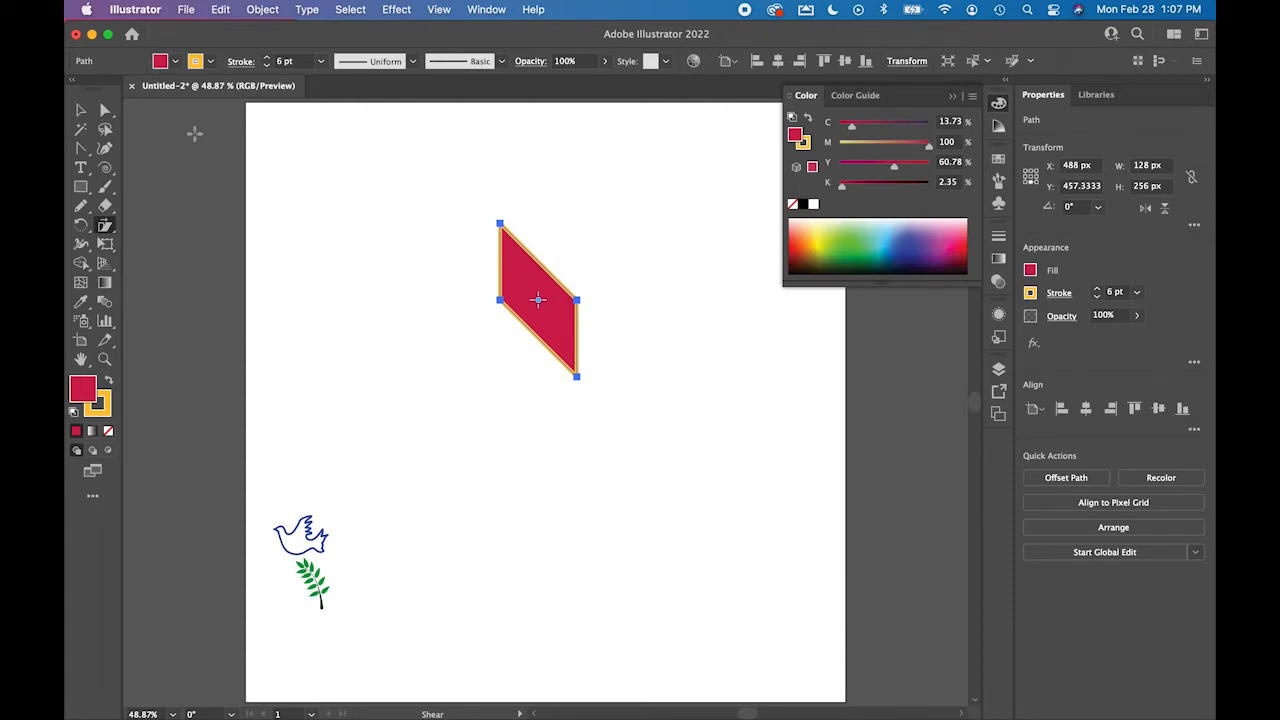
- Place a duplicate of the sheared parallelogram just to the right of the original
{"action": "left_click", "coordinate": [81, 110]}
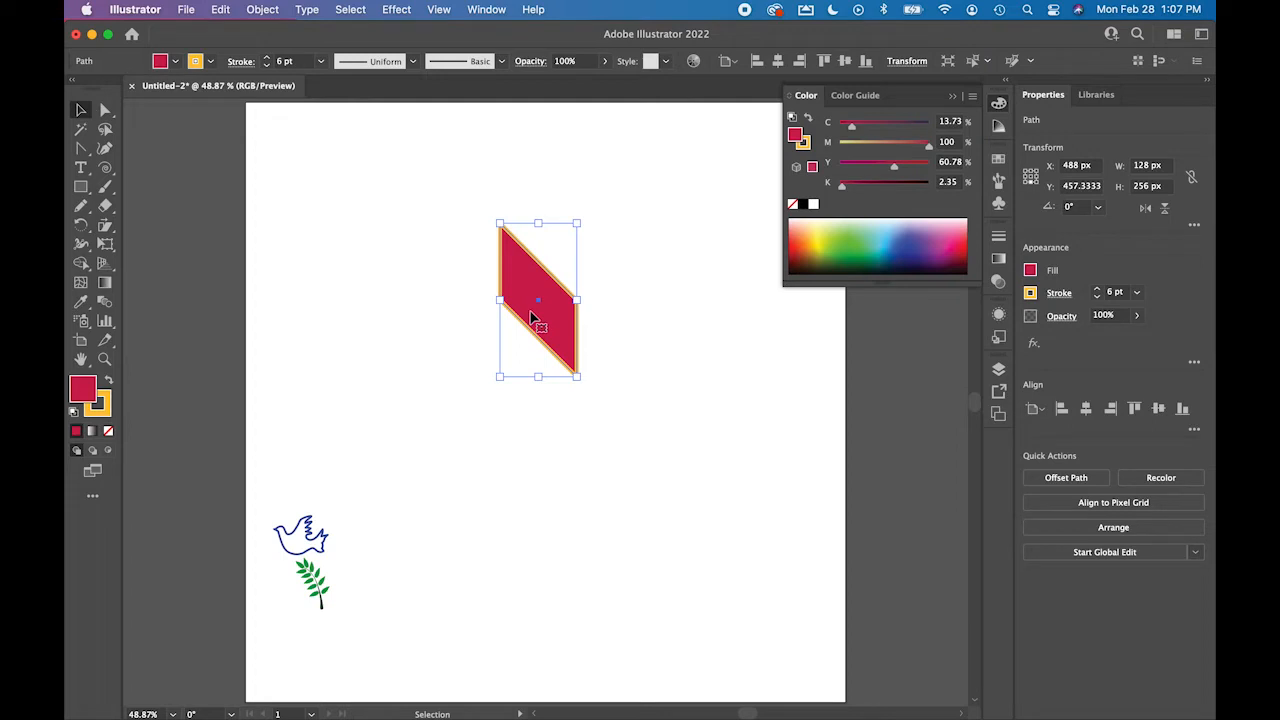
{"action": "mouse_move", "coordinate": [632, 323]}
{"action": "left_mouse_down"}
{"action": "mouse_move", "coordinate": [603, 320]}
{"action": "mouse_move", "coordinate": [622, 330]}
{"action": "left_mouse_up"}
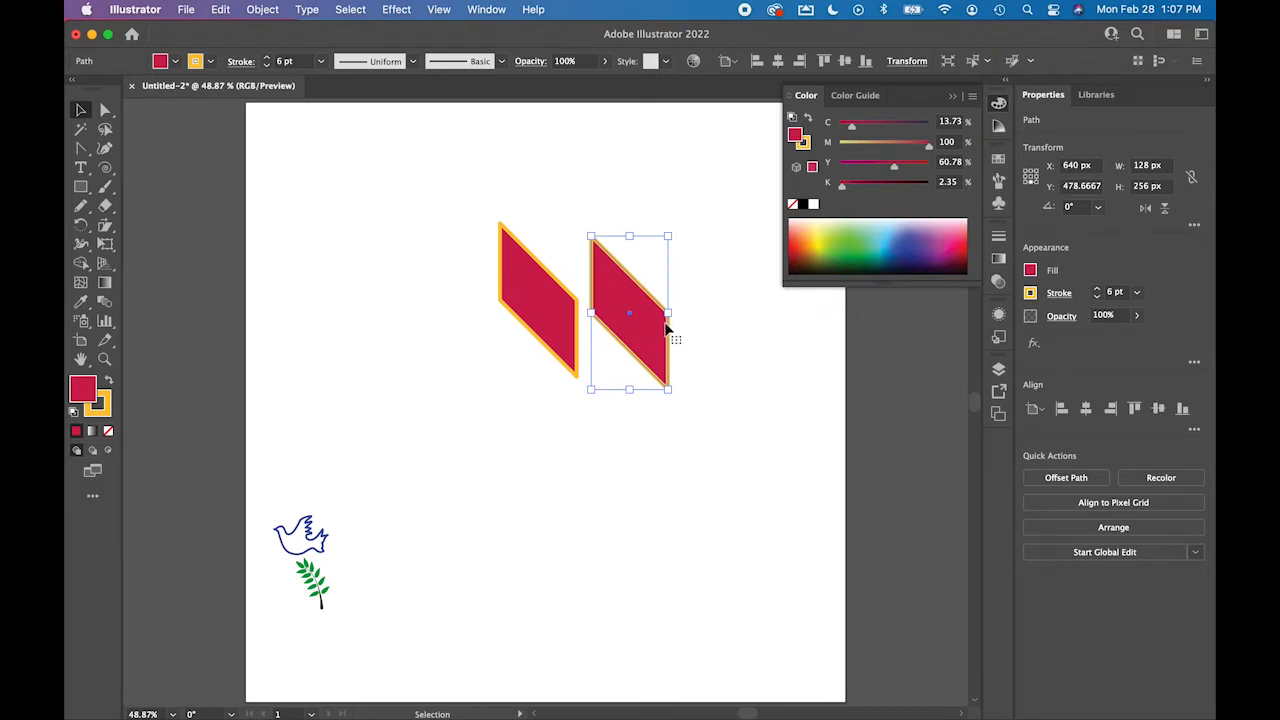
{"action": "left_click_drag", "start_coordinate": [667, 313], "coordinate": [581, 326]}
{"action": "key", "text": "cmd+z"}
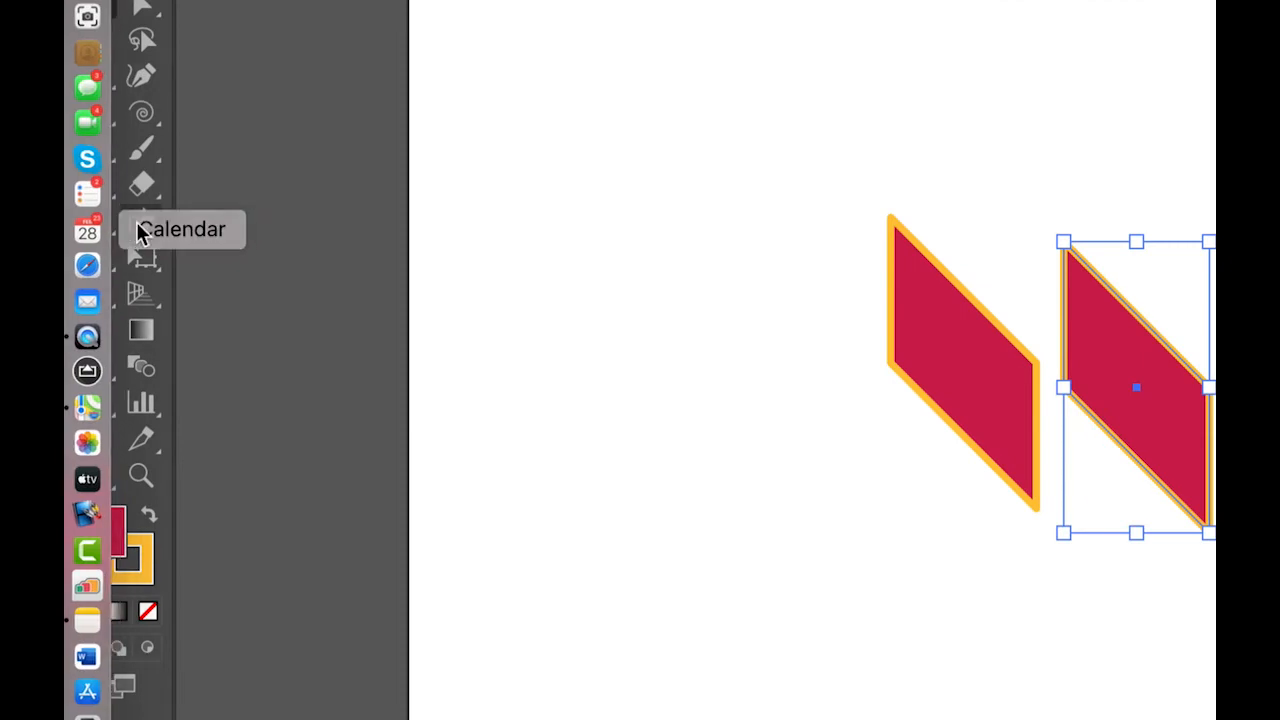
- Reflect the duplicated parallelogram across the horizontal axis as a copy
{"action": "left_click", "coordinate": [154, 227]}
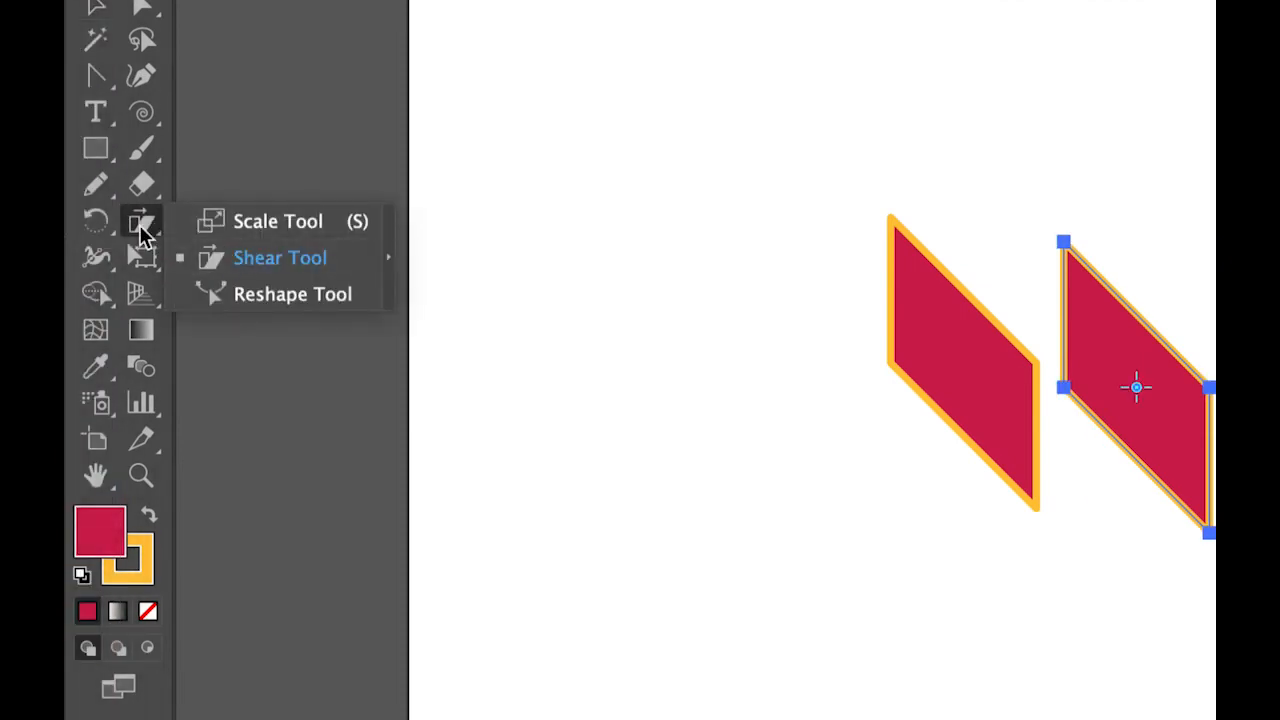
{"action": "left_click", "coordinate": [94, 224]}
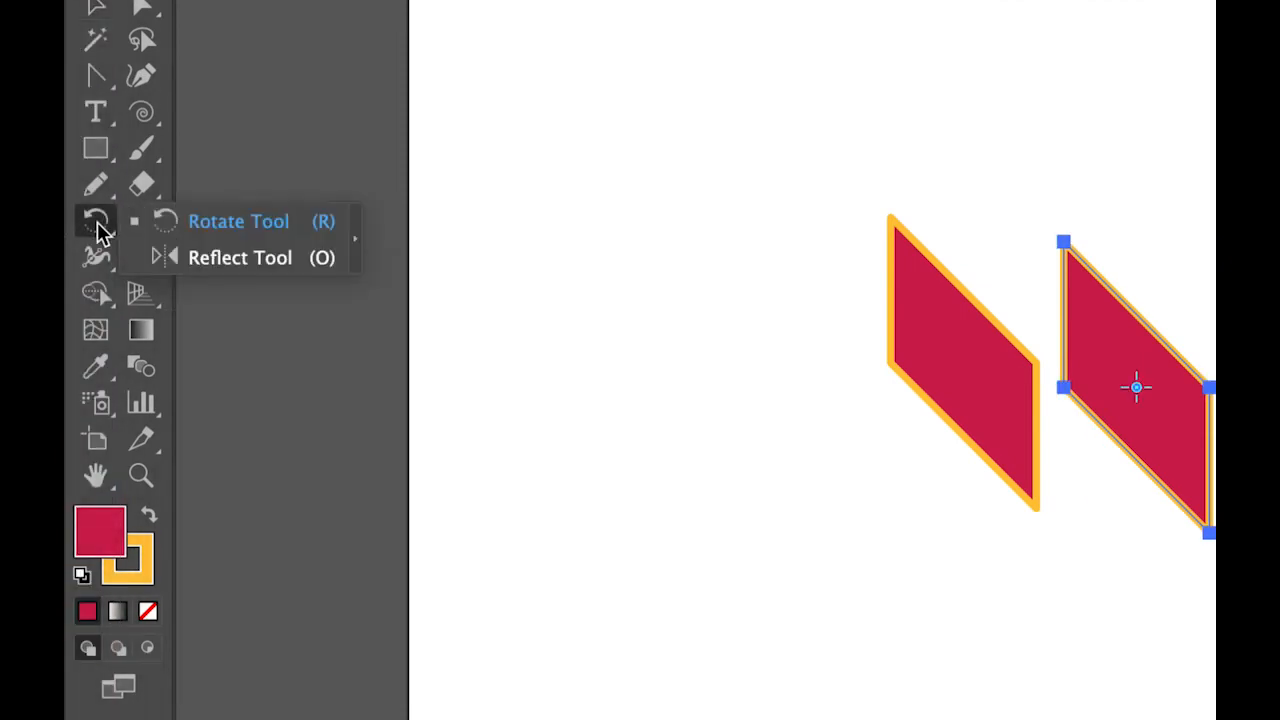
{"action": "left_click", "coordinate": [185, 257]}
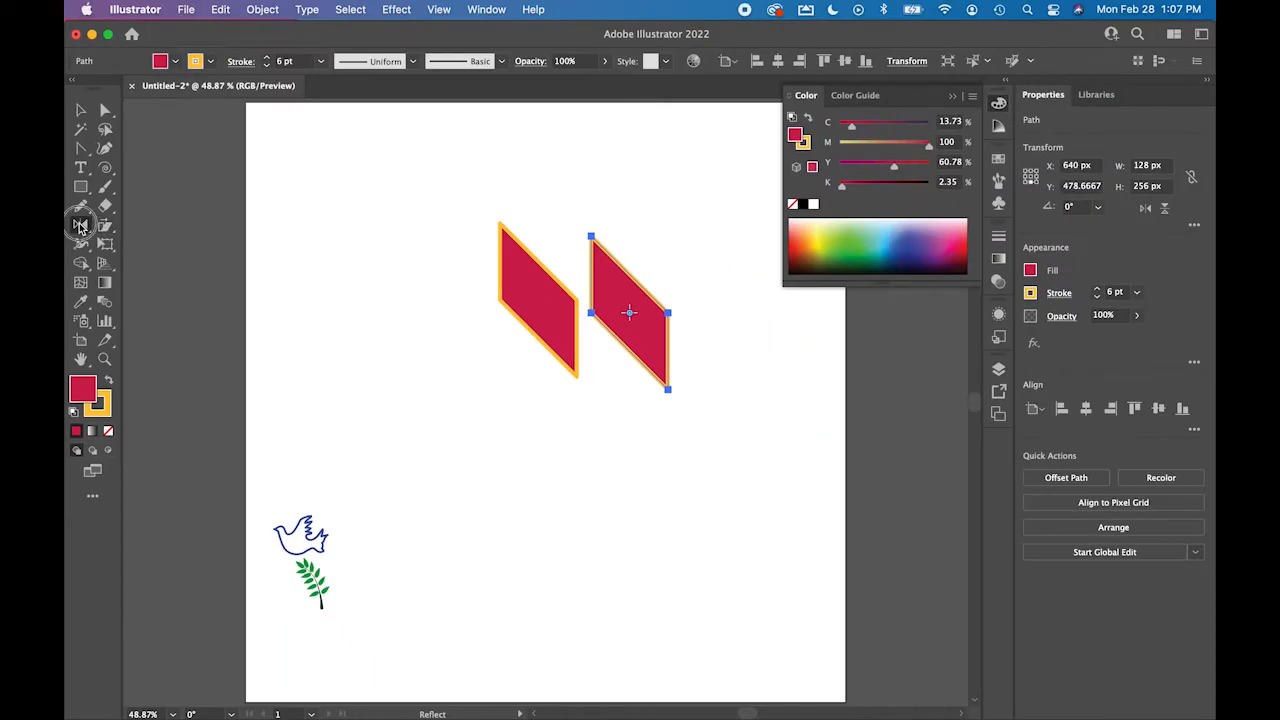
{"action": "double_click", "coordinate": [80, 224]}
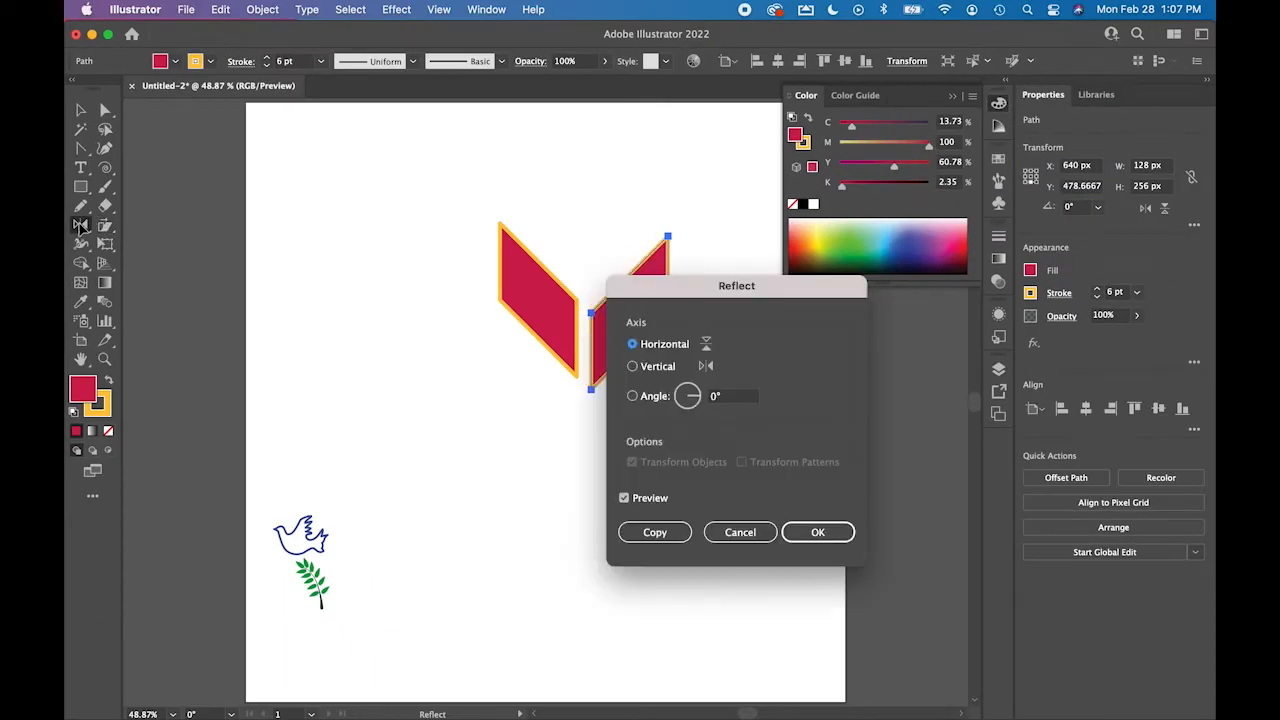
{"action": "left_click_drag", "start_coordinate": [675, 295], "coordinate": [793, 280]}
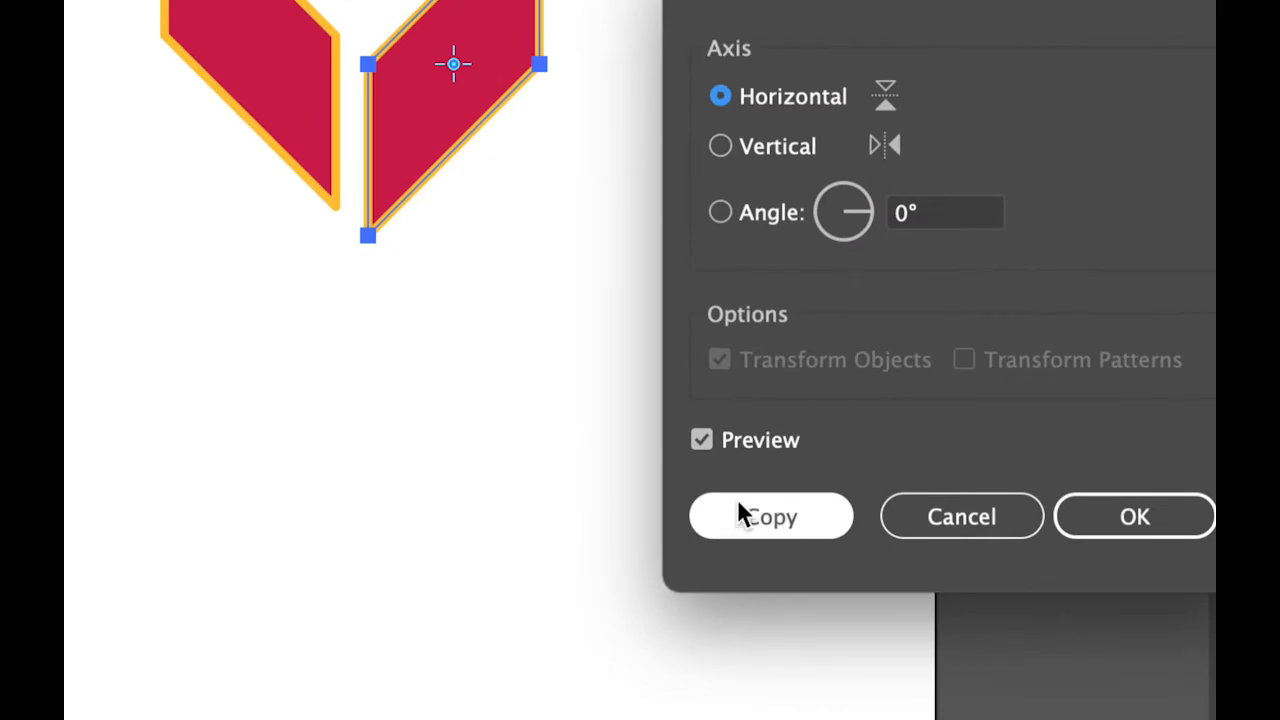
{"action": "left_click", "coordinate": [748, 517]}
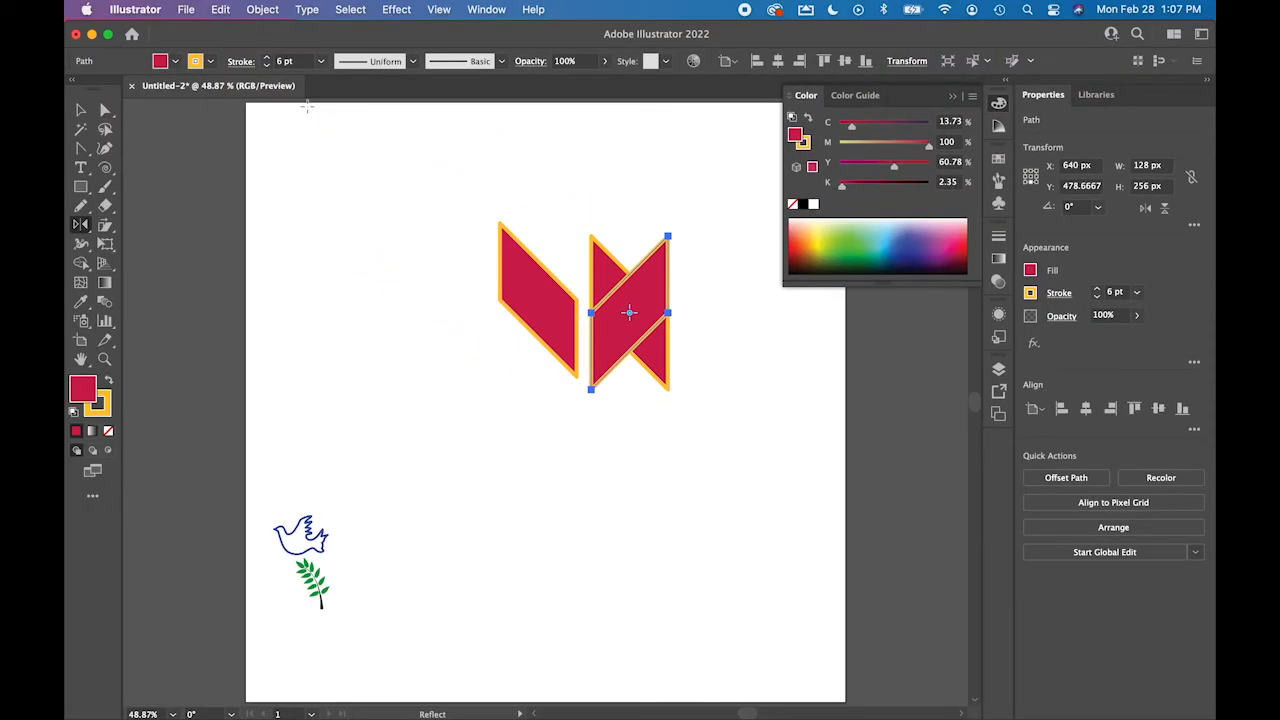
- Delete the unreflected duplicate and move the mirrored parallelogram against the original's right edge to form a V shape
{"action": "left_click", "coordinate": [80, 109]}
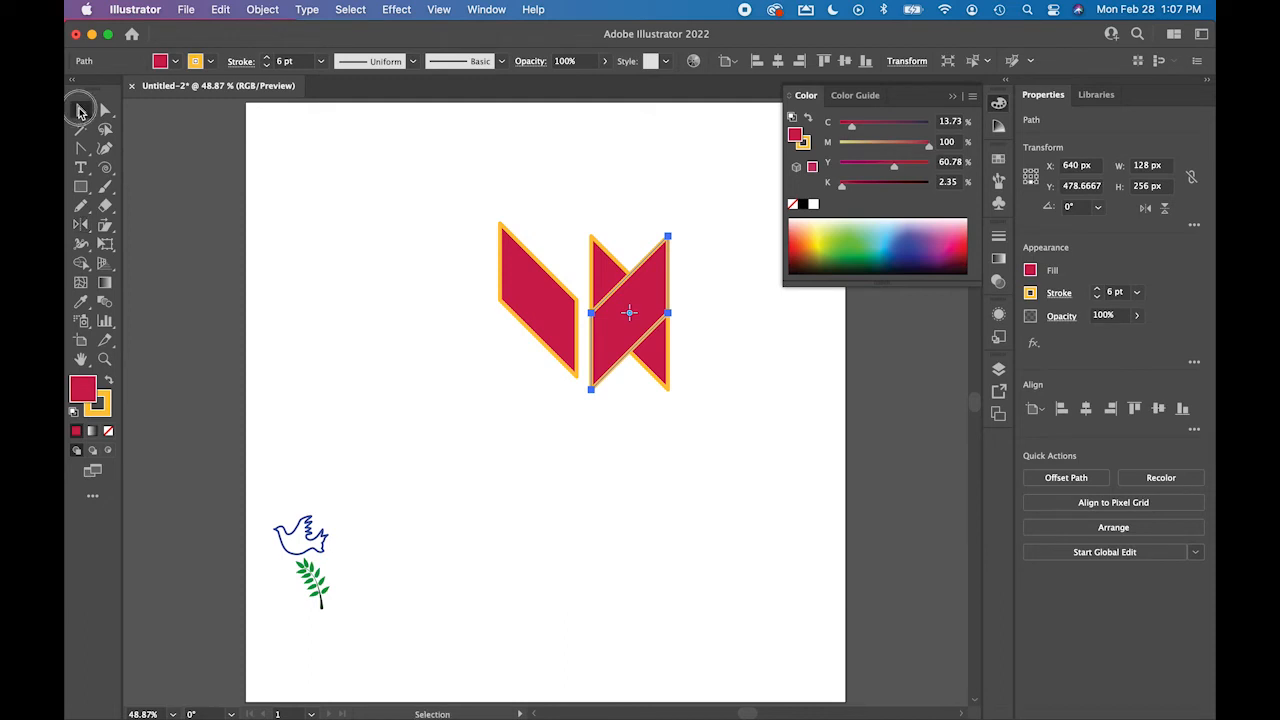
{"action": "left_click", "coordinate": [622, 210]}
{"action": "left_click_drag", "start_coordinate": [602, 265], "coordinate": [756, 319]}
{"action": "key", "text": "Delete"}
{"action": "left_click_drag", "start_coordinate": [622, 326], "coordinate": [606, 320]}
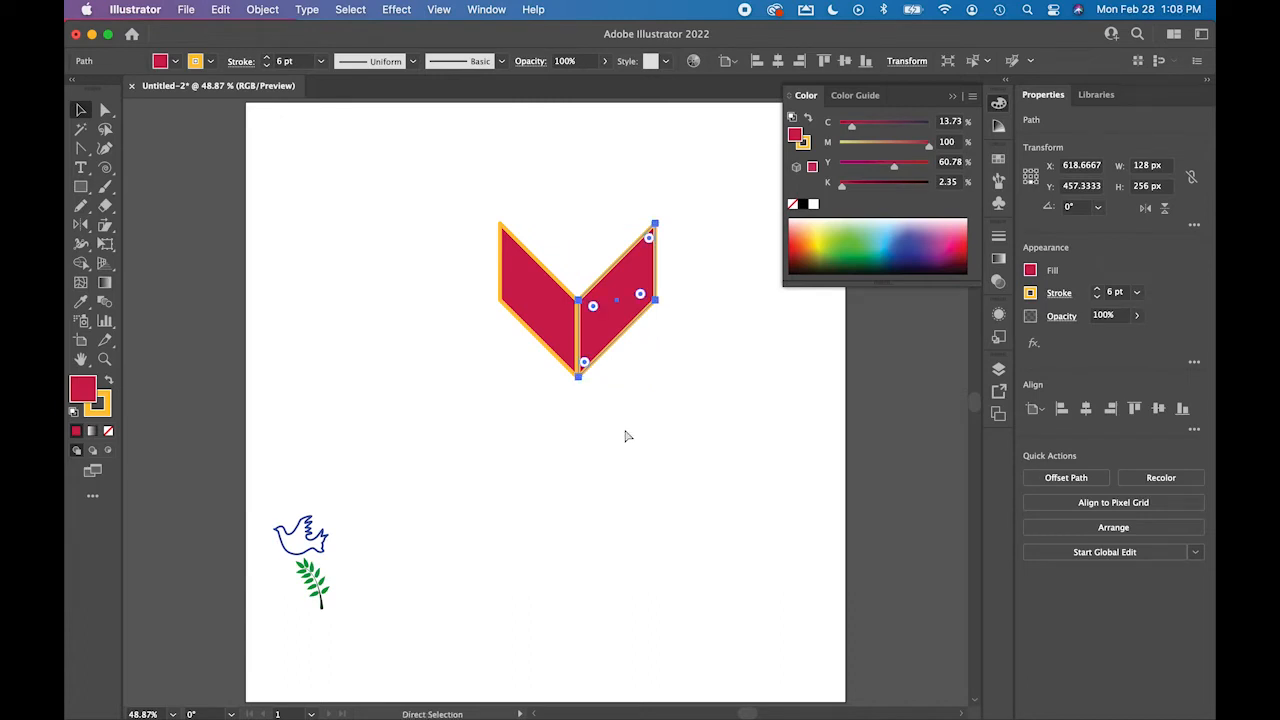
- Switch to Outline view and close the gap by moving the right parallelogram exactly against the left one
{"action": "key", "text": "super+y"}
{"action": "left_click", "coordinate": [629, 427]}
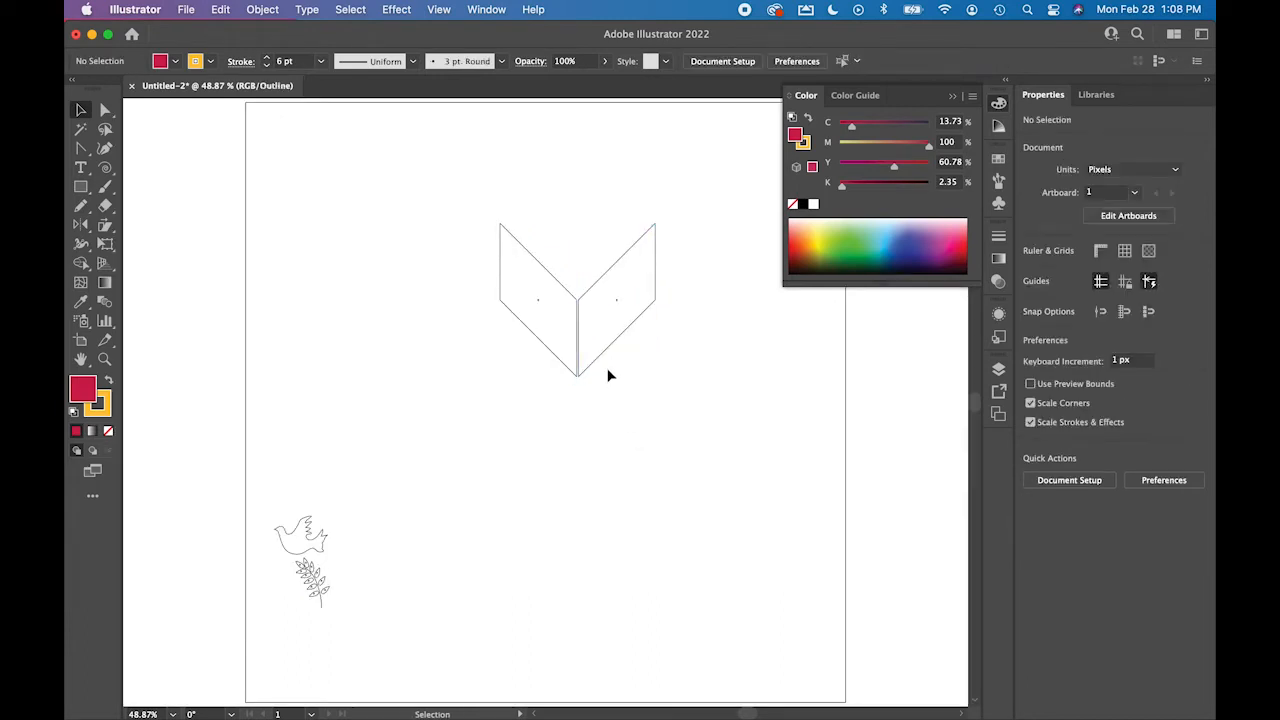
{"action": "key", "text": "super+space"}
{"action": "left_click_drag", "start_coordinate": [540, 280], "coordinate": [815, 435]}
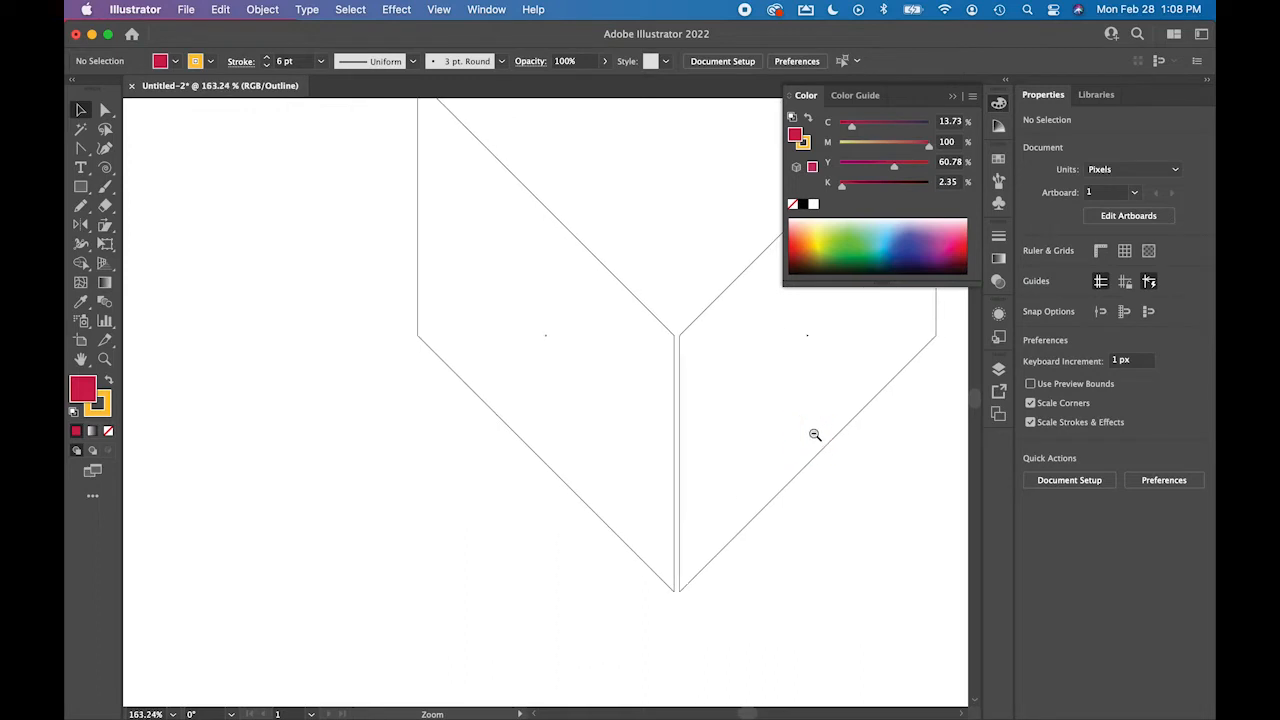
{"action": "left_click", "coordinate": [762, 512]}
{"action": "left_click_drag", "start_coordinate": [762, 512], "coordinate": [756, 516]}
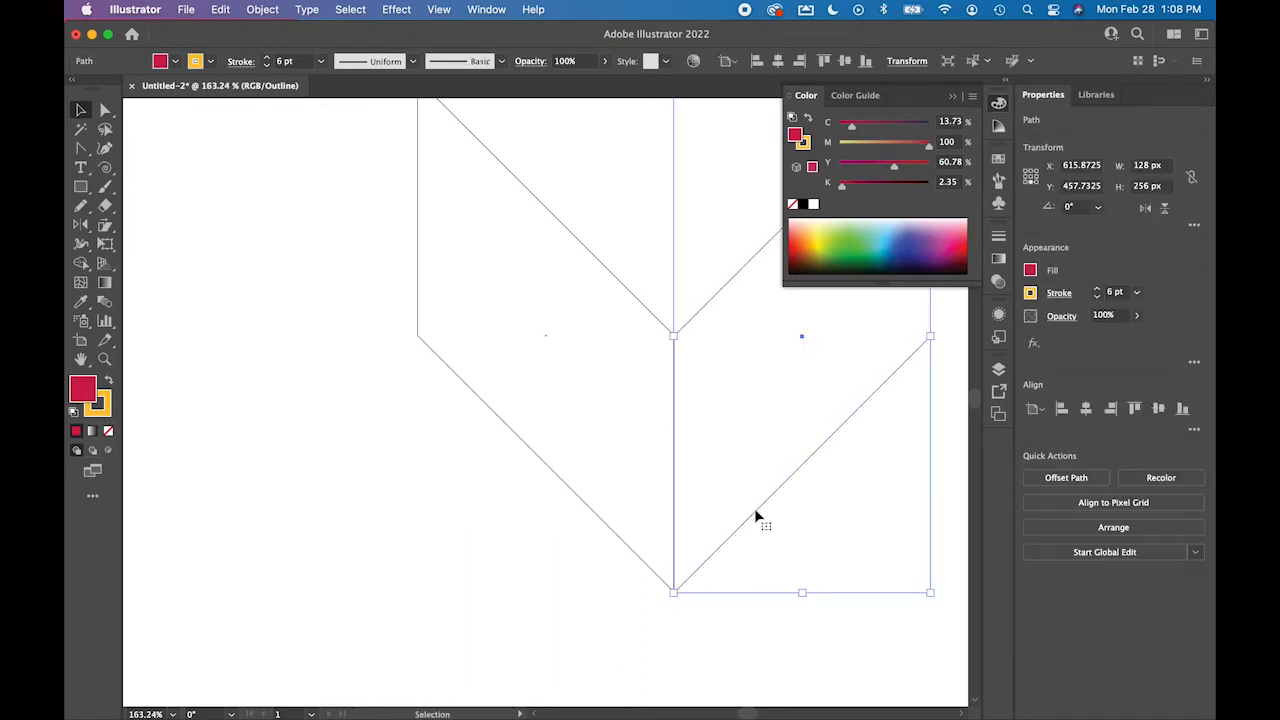
{"action": "left_click", "coordinate": [572, 621]}
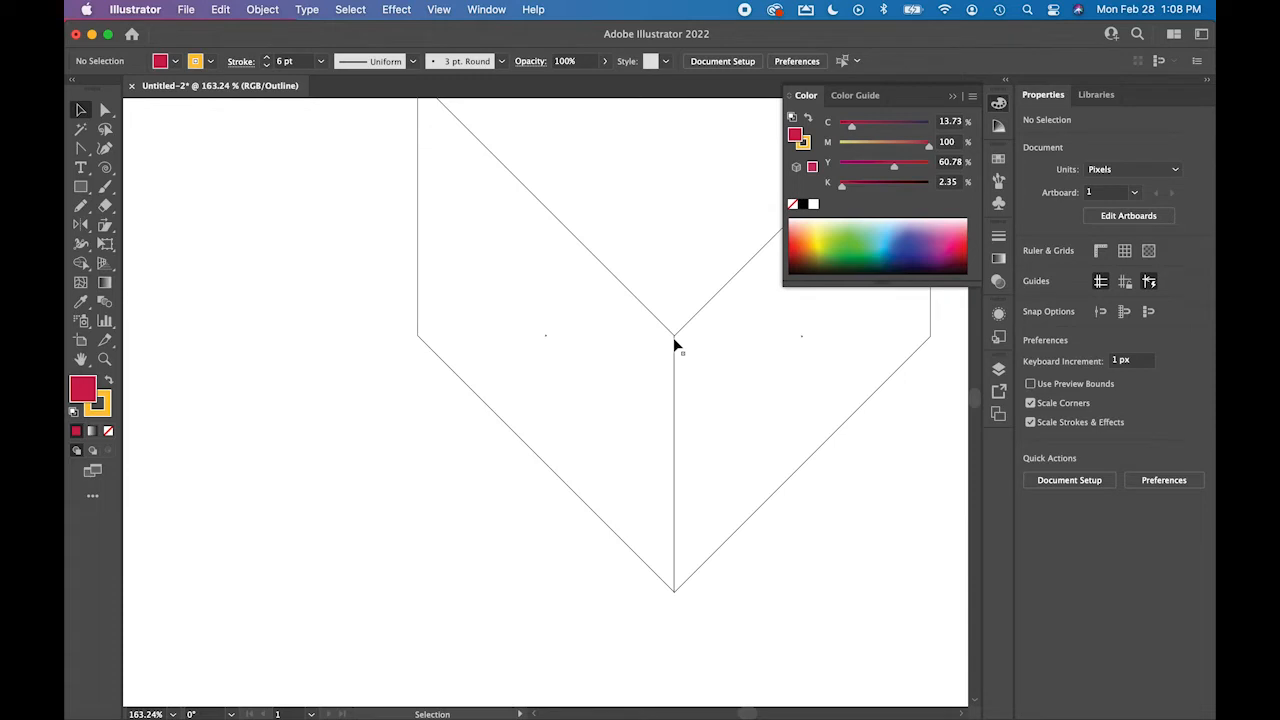
- Align the two parallelograms along their bottom edges and bring the right one back against the left one's inner edge
{"action": "left_click_drag", "start_coordinate": [620, 288], "coordinate": [607, 277]}
{"action": "left_click", "coordinate": [740, 512], "text": "shift"}
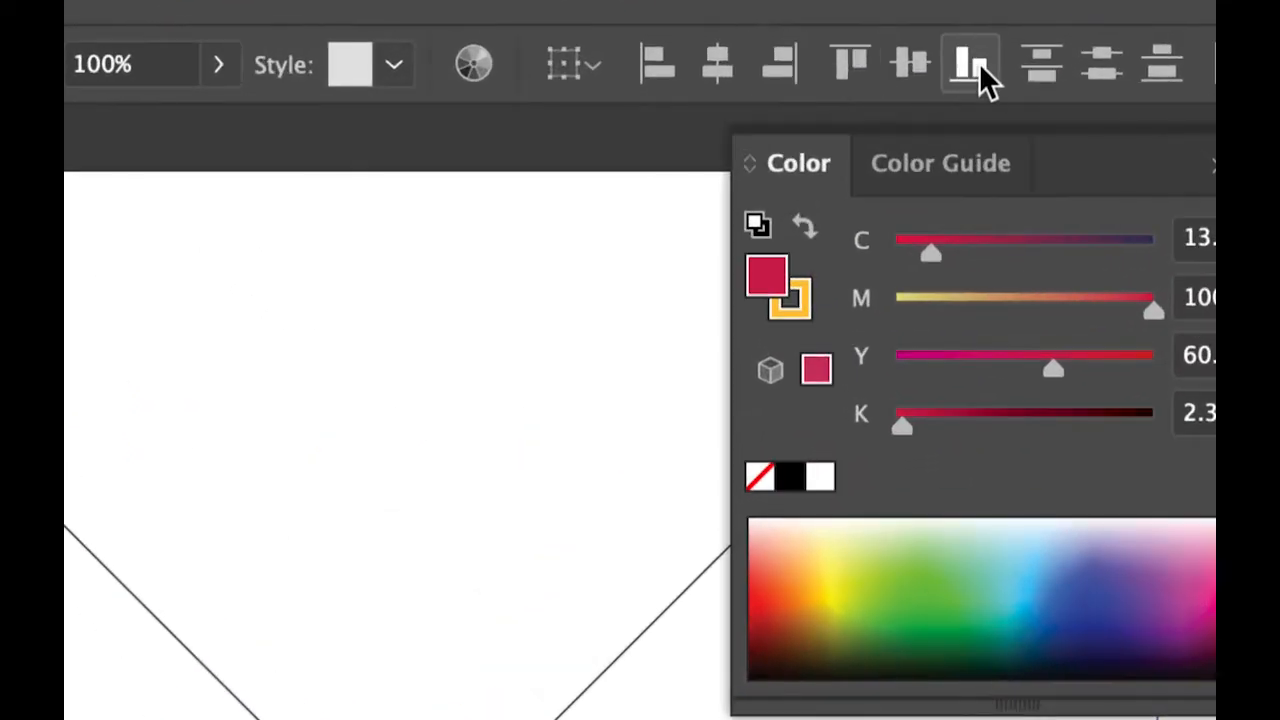
{"action": "left_click", "coordinate": [975, 66]}
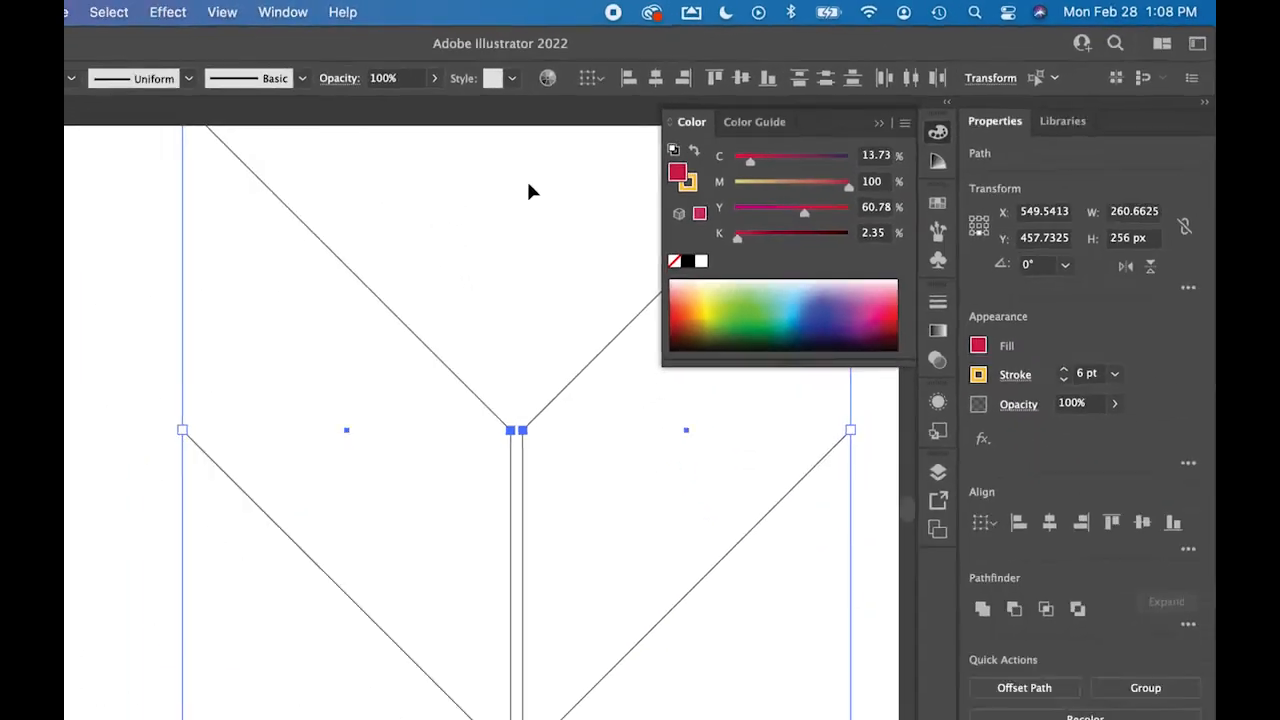
{"action": "left_click", "coordinate": [646, 269]}
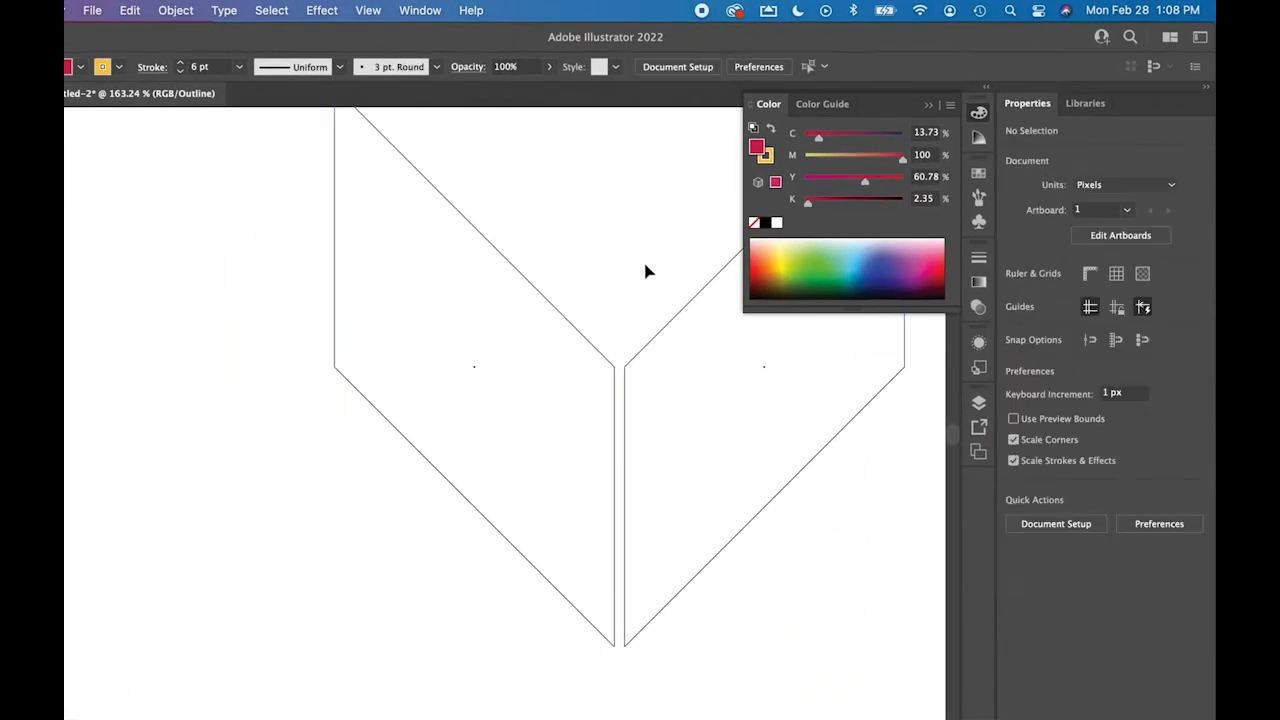
{"action": "left_click", "coordinate": [666, 603]}
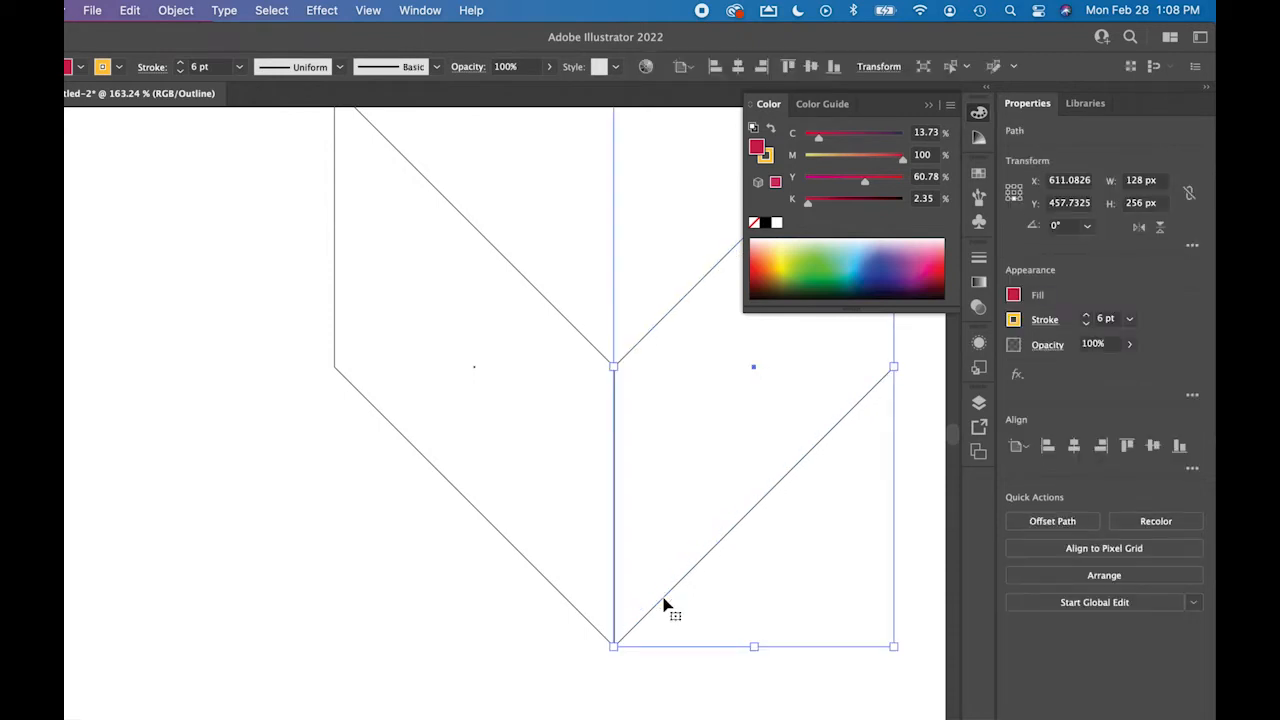
- Return to Preview view and group the two parallelograms forming the V shape
{"action": "left_click", "coordinate": [440, 603]}
{"action": "key", "text": "super+y"}
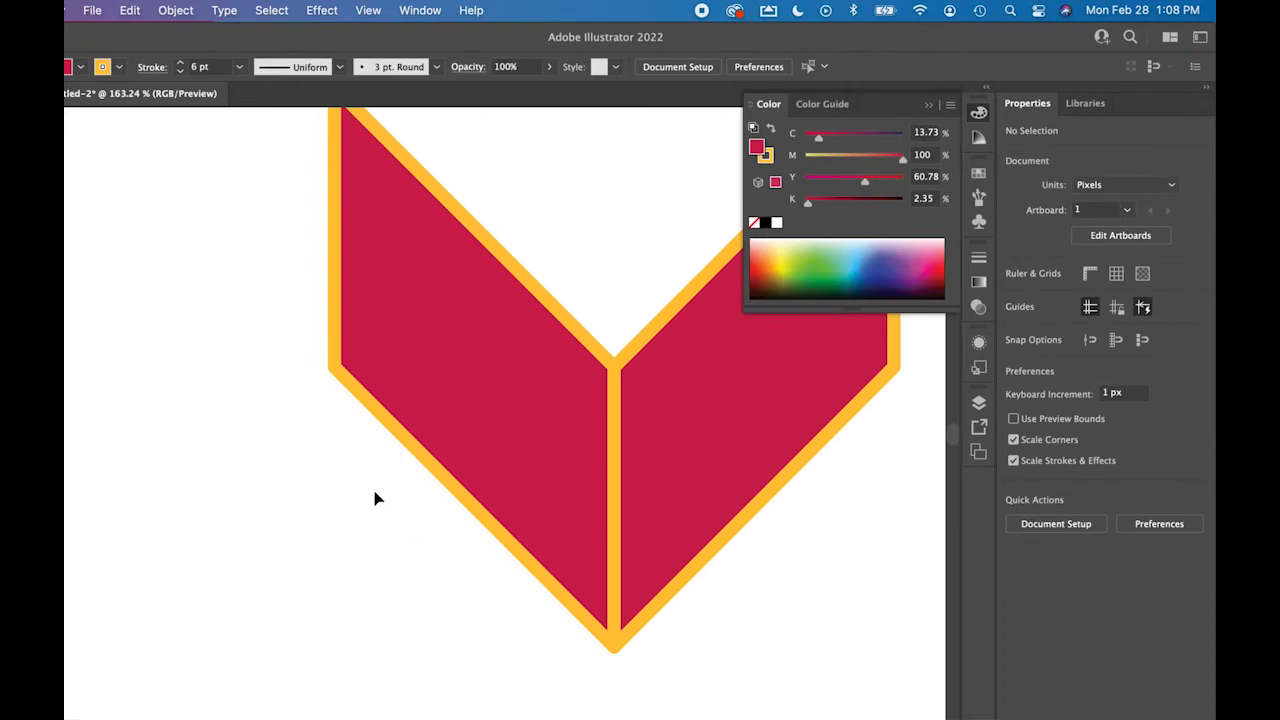
{"action": "key", "text": "super+0"}
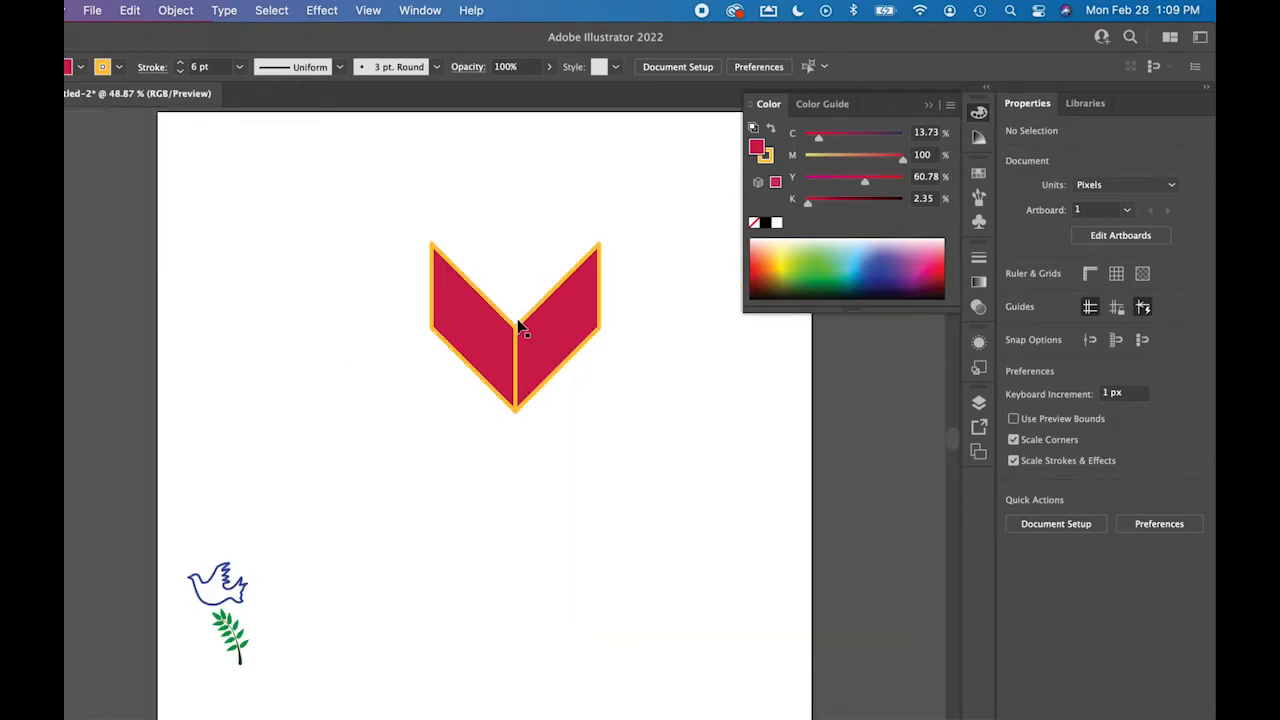
{"action": "left_click_drag", "start_coordinate": [410, 216], "coordinate": [623, 443]}
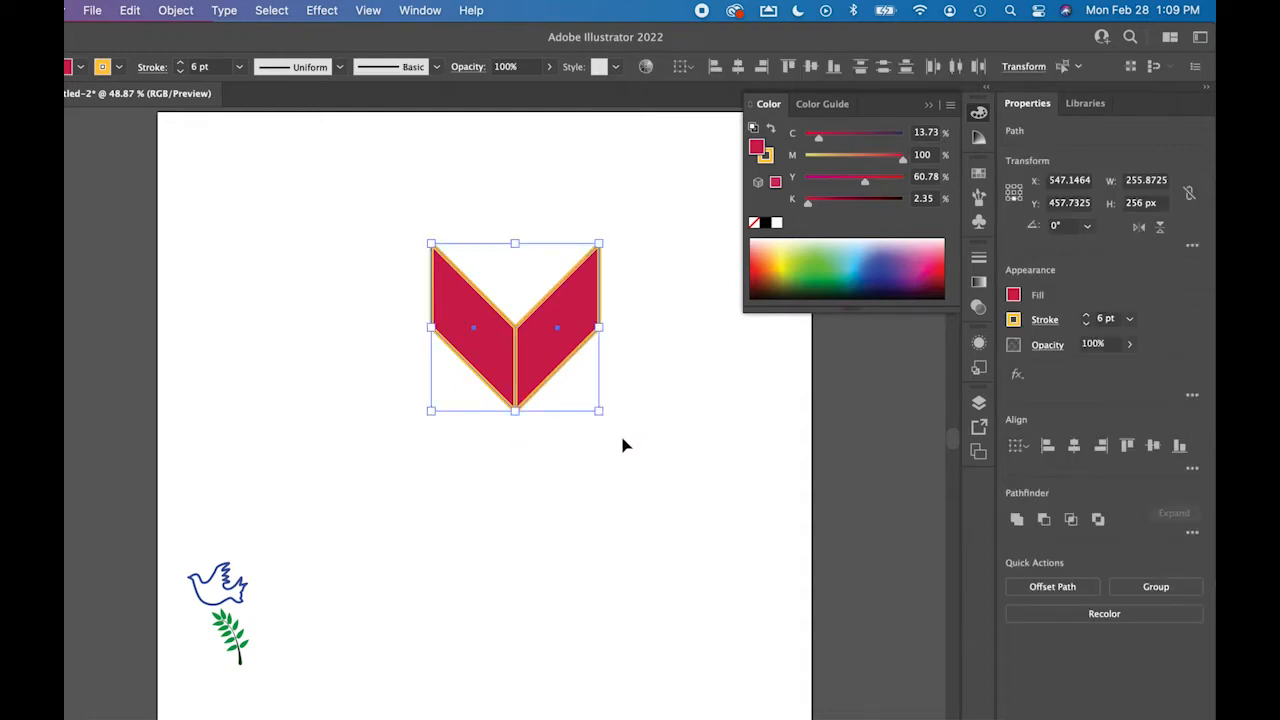
{"action": "key", "text": "super+g"}
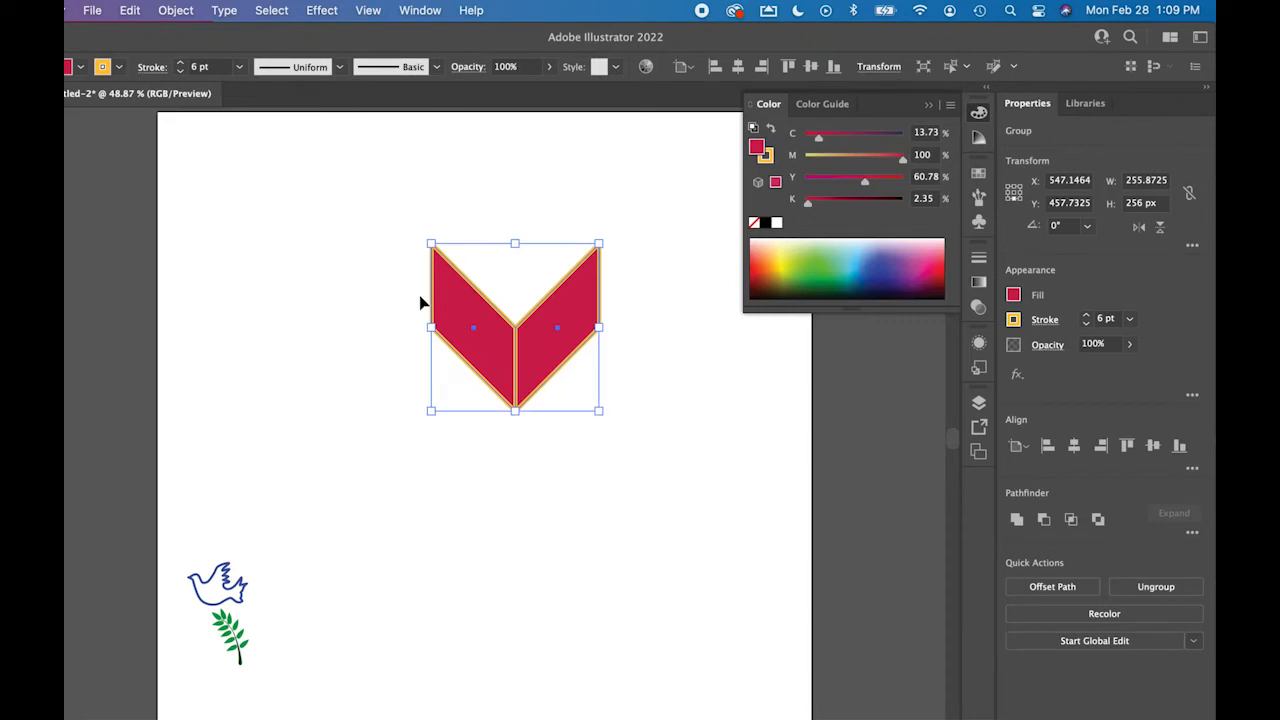
- Scale the grouped V shape down proportionally to about 153 px wide and high
{"action": "left_click_drag", "start_coordinate": [599, 412], "coordinate": [532, 366]}
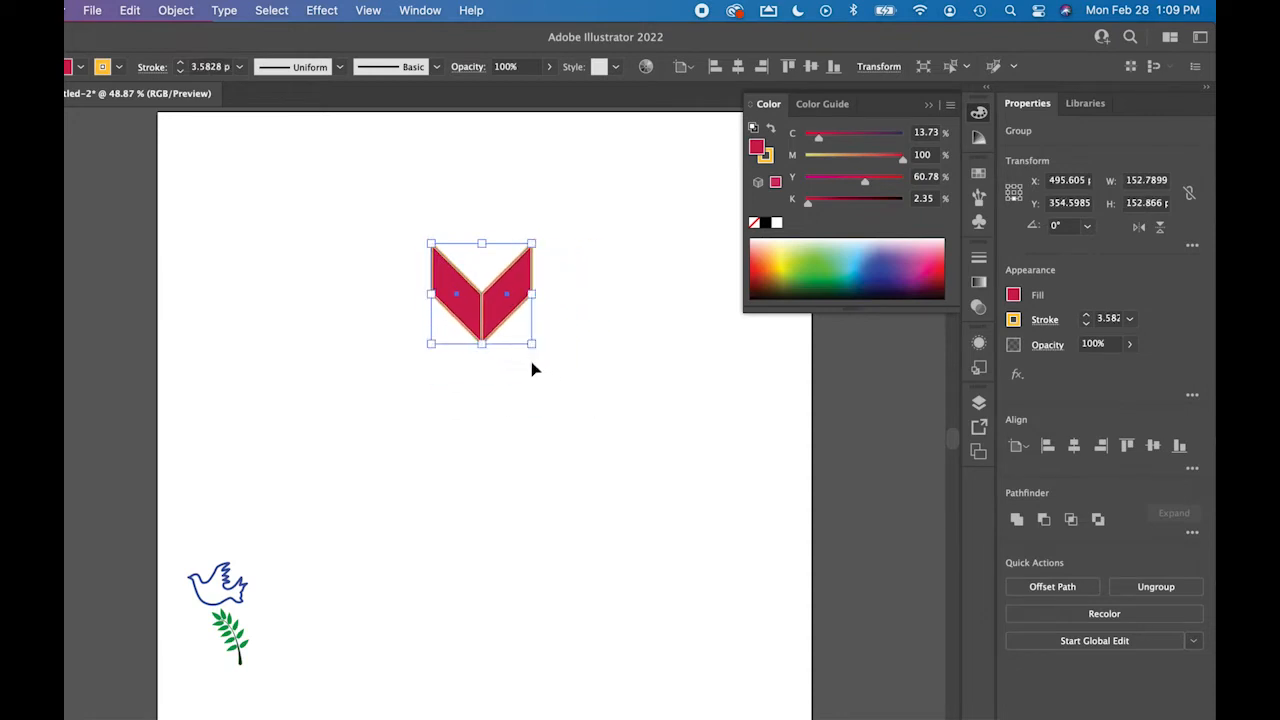
{"action": "left_click", "coordinate": [494, 422]}
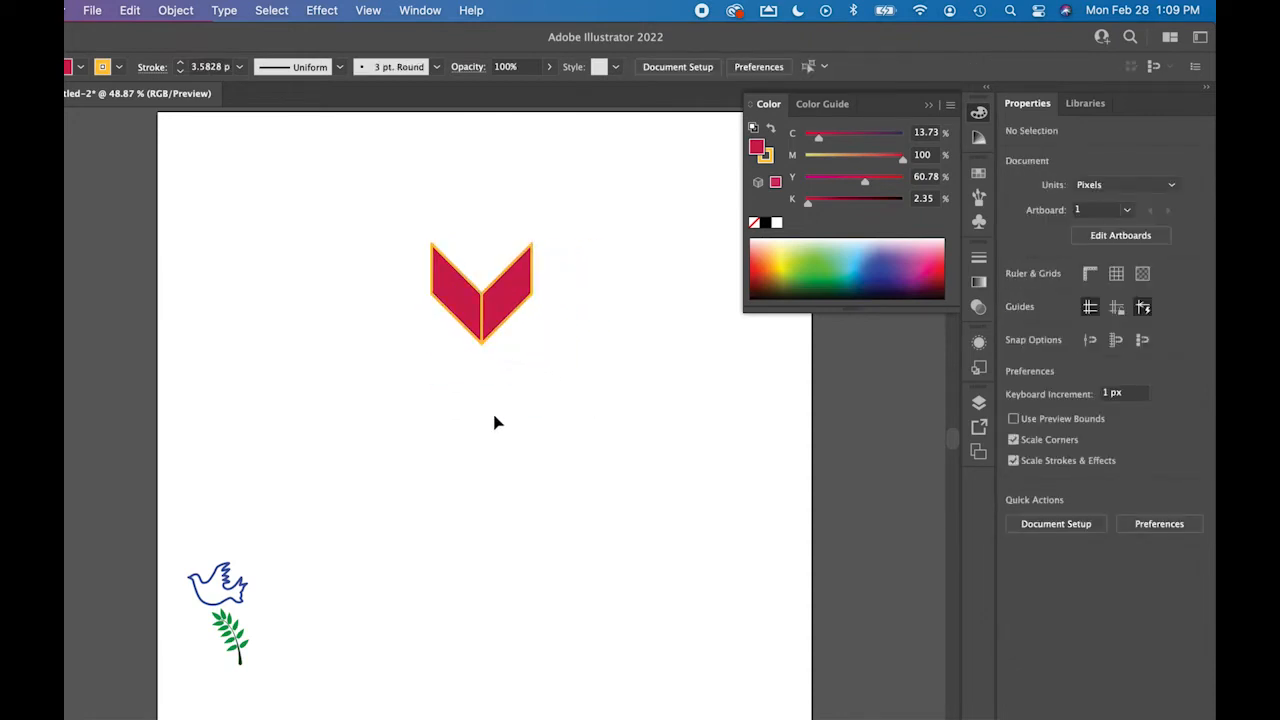
{"action": "left_click", "coordinate": [488, 317]}
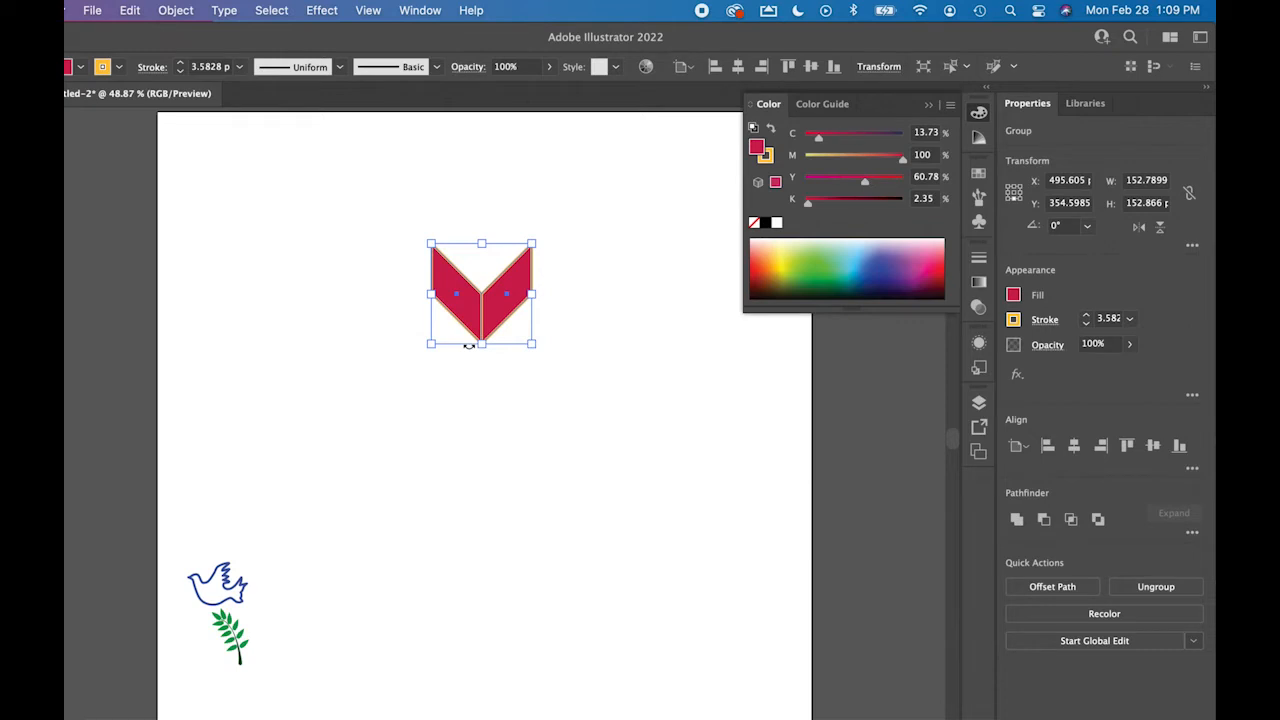
{"action": "left_click", "coordinate": [497, 385]}
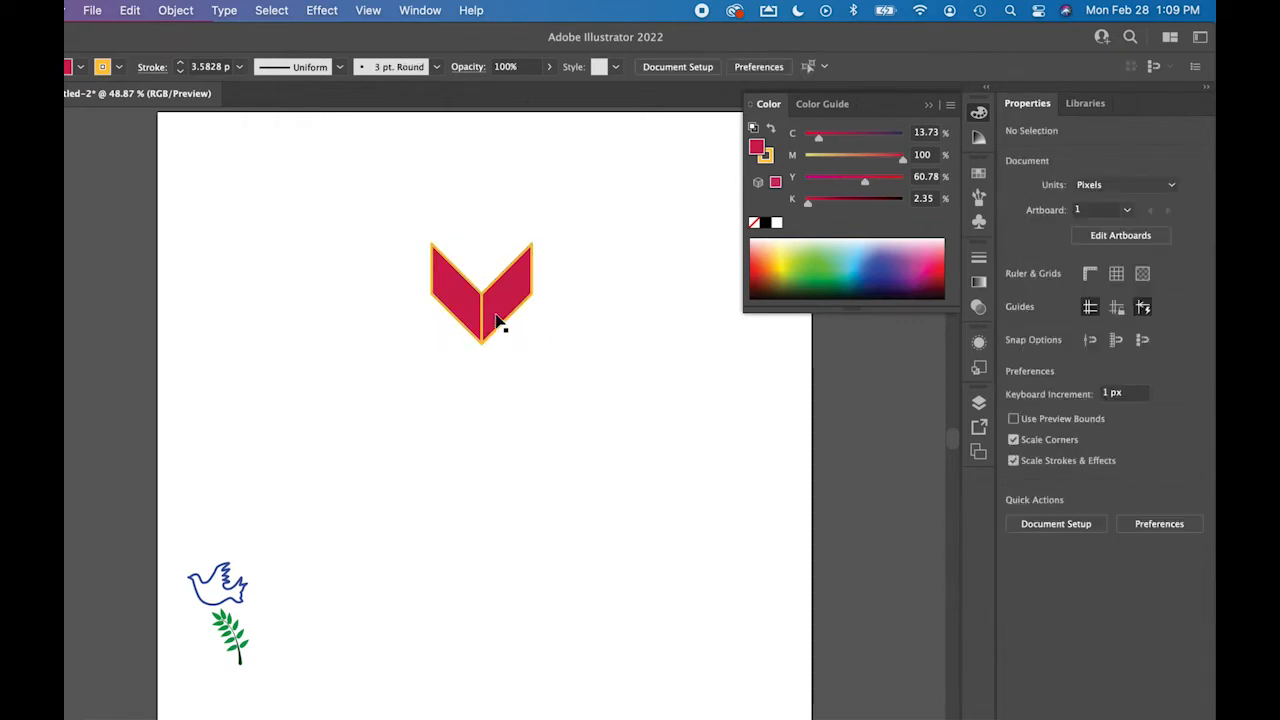
- Ungroup the V shape and delete its right parallelogram
{"action": "left_click_drag", "start_coordinate": [473, 289], "coordinate": [628, 456]}
{"action": "left_click", "coordinate": [595, 326]}
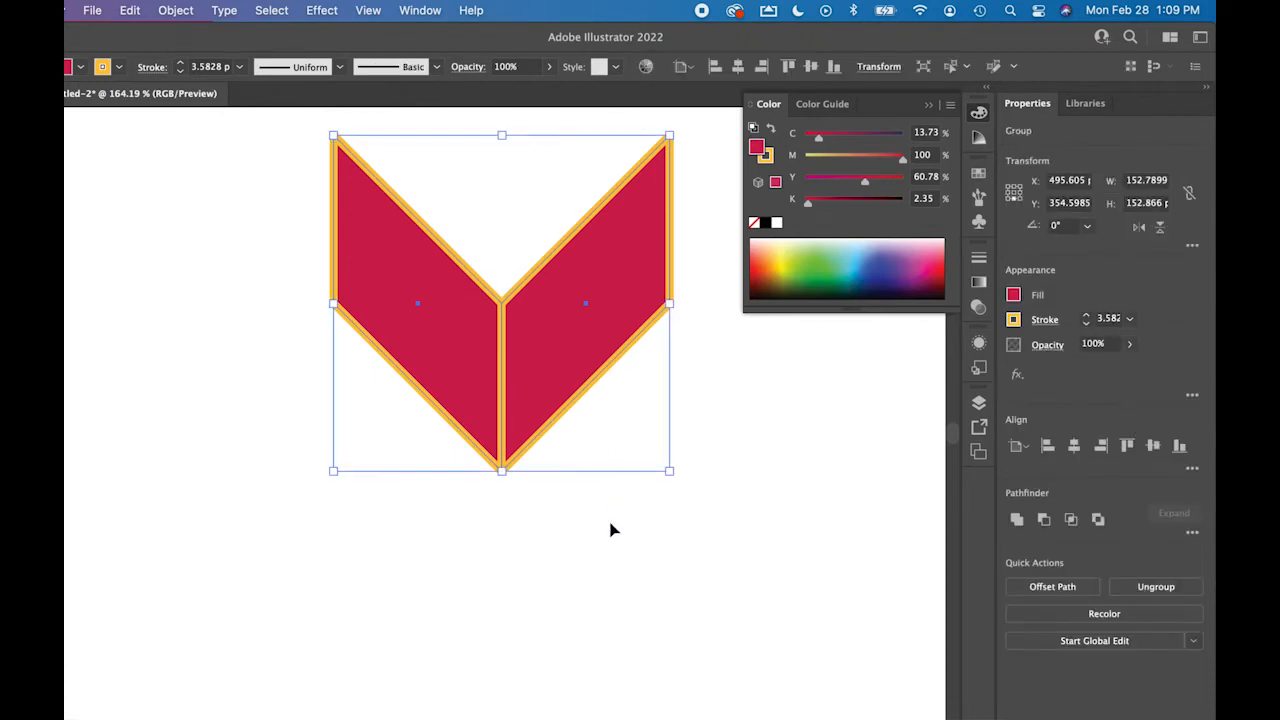
{"action": "left_click", "coordinate": [603, 462]}
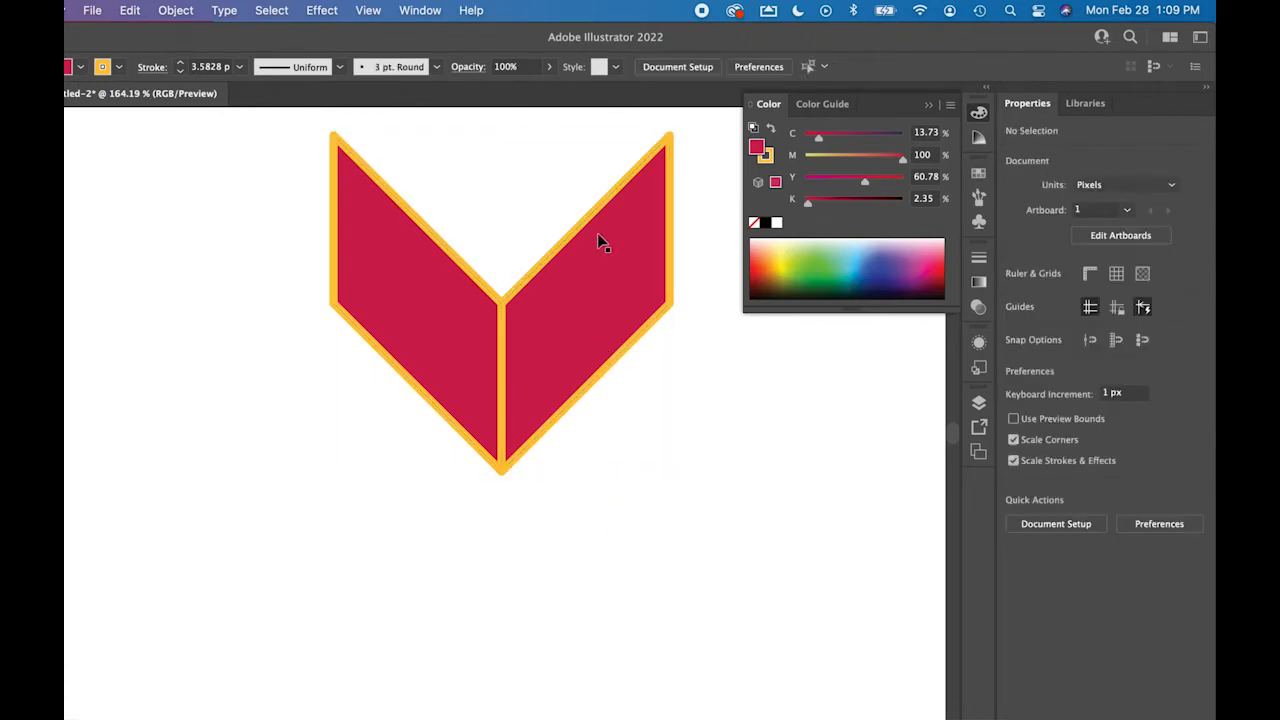
{"action": "left_click", "coordinate": [598, 236]}
{"action": "left_click", "coordinate": [173, 9]}
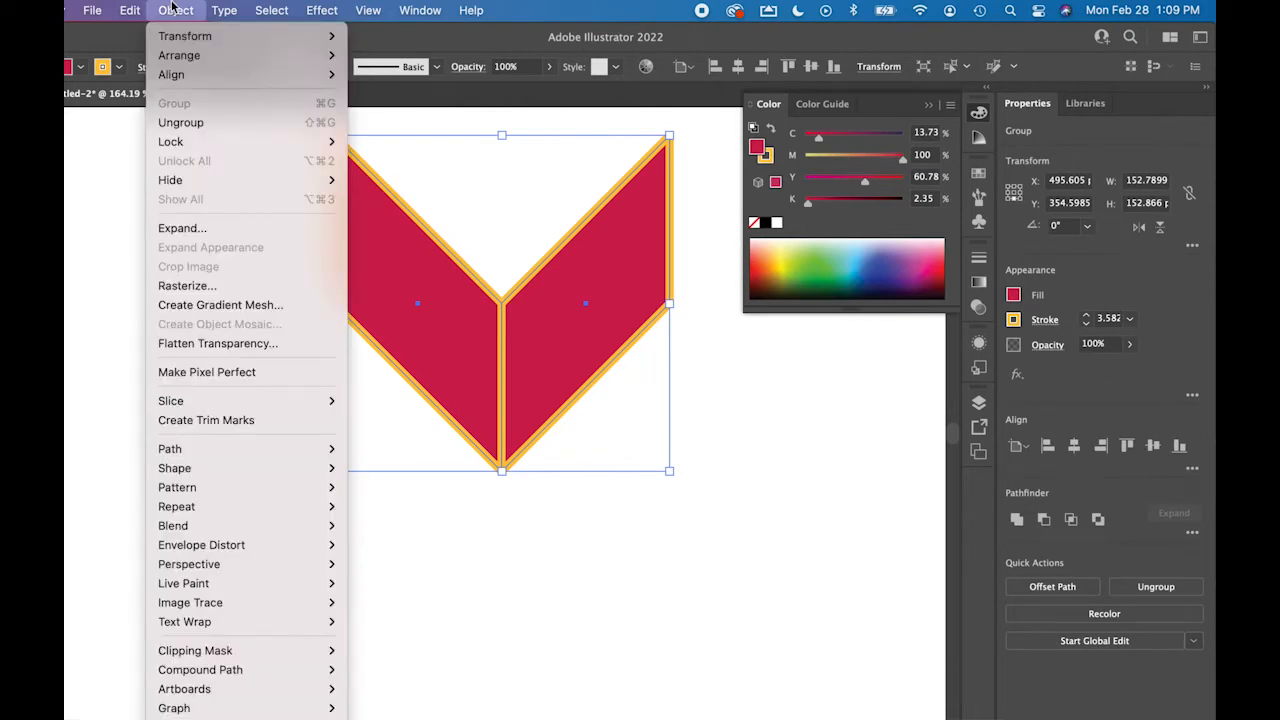
{"action": "left_click", "coordinate": [186, 125]}
{"action": "left_click", "coordinate": [280, 207]}
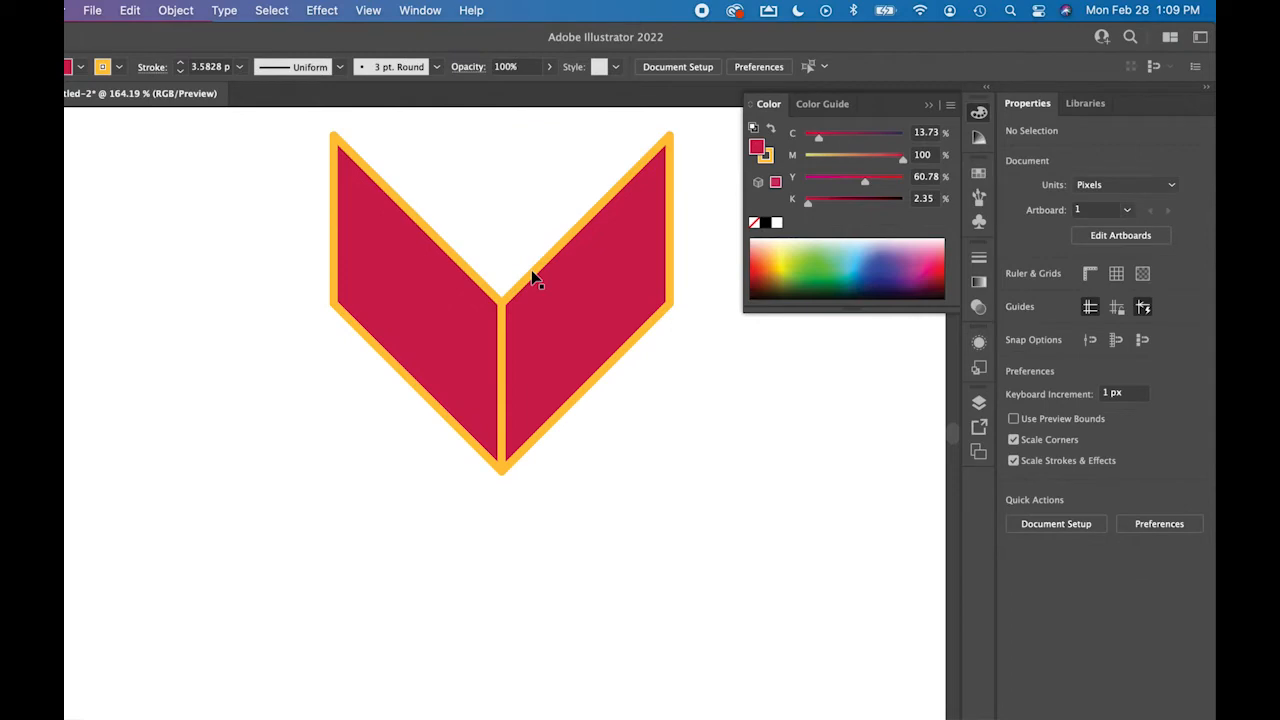
{"action": "left_click", "coordinate": [554, 300]}
{"action": "key", "text": "Delete"}
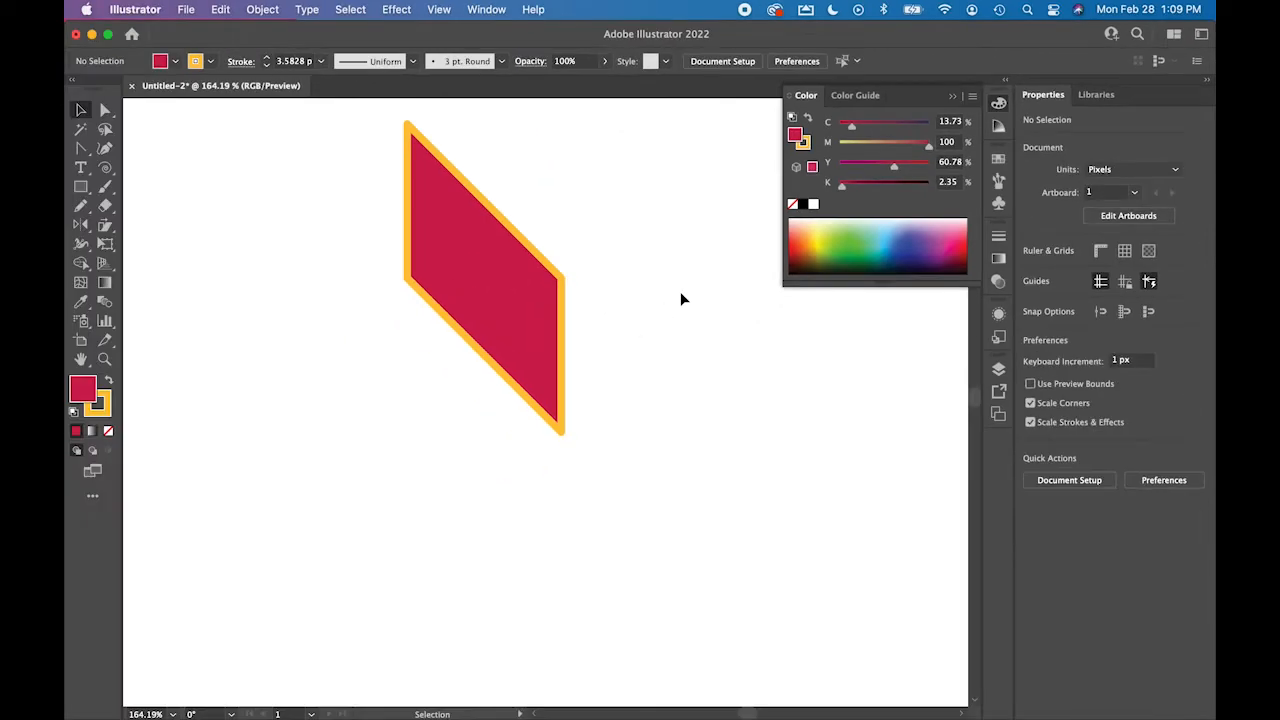
- Draw a spiral about 52 by 49 px over the remaining parallelogram with the Spiral tool
{"action": "left_click_drag", "start_coordinate": [105, 171], "coordinate": [143, 206]}
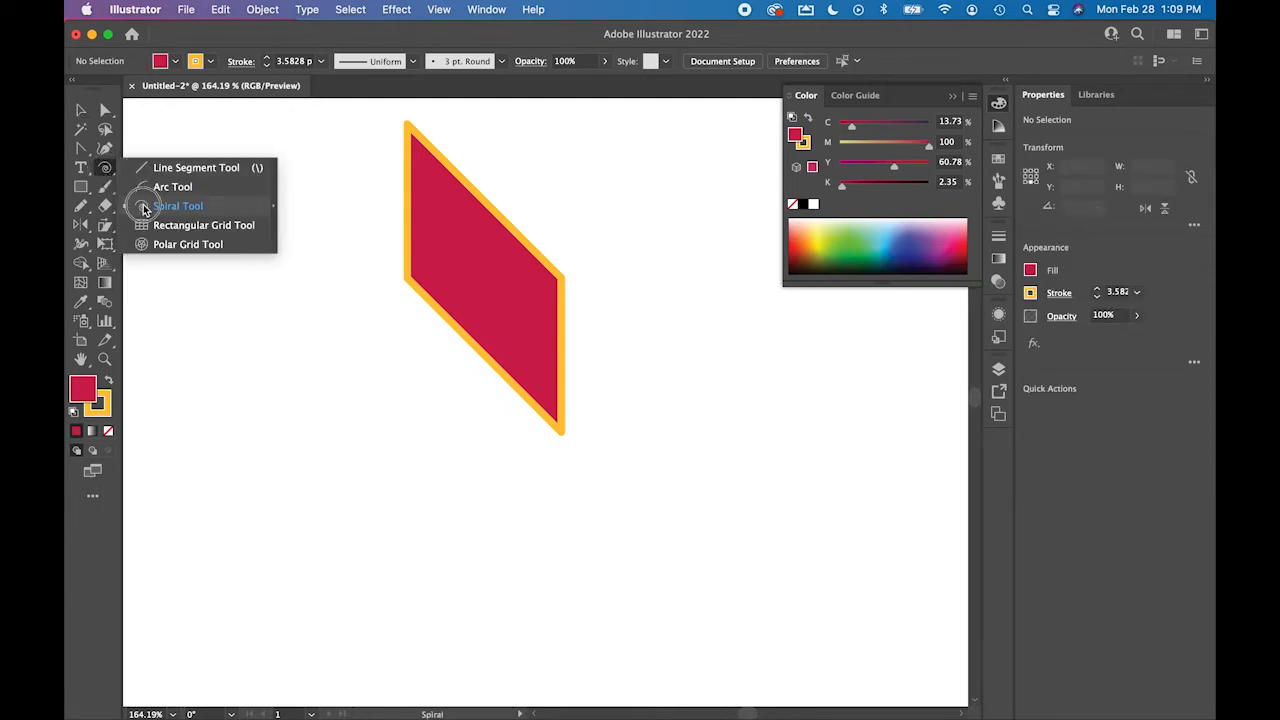
{"action": "left_click_drag", "start_coordinate": [143, 206], "coordinate": [145, 206]}
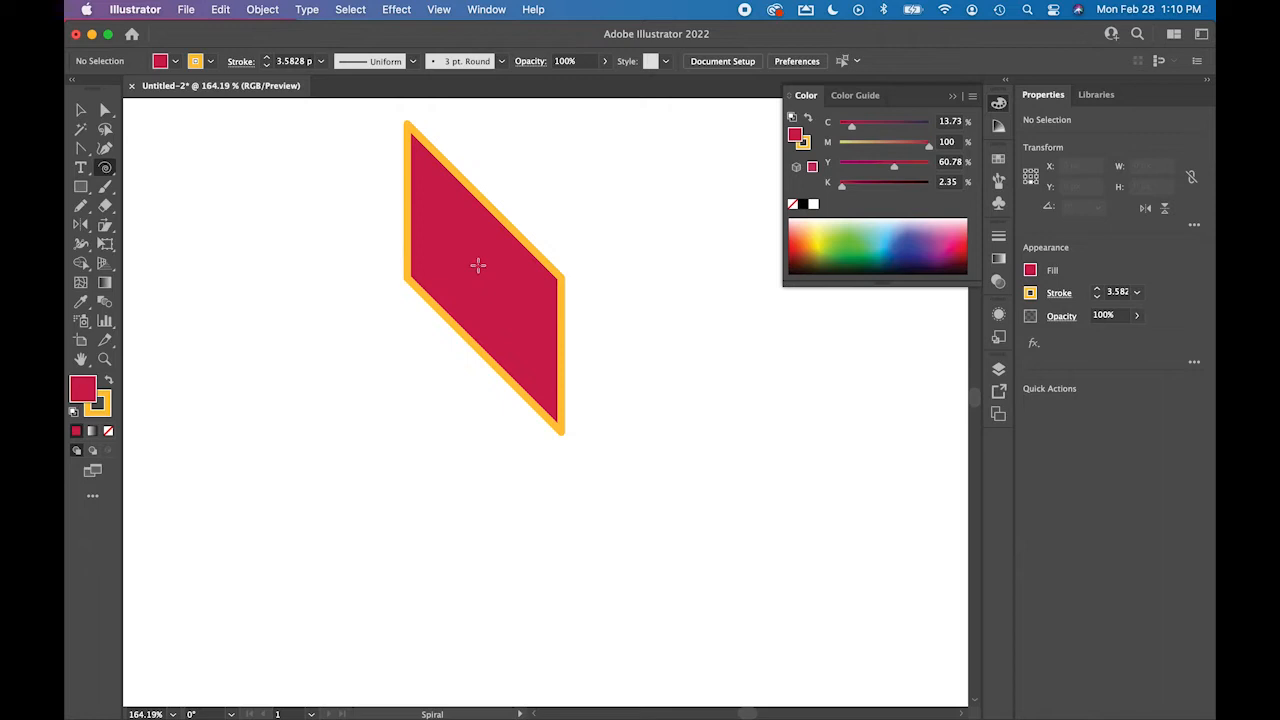
{"action": "left_click_drag", "start_coordinate": [479, 266], "coordinate": [526, 305]}
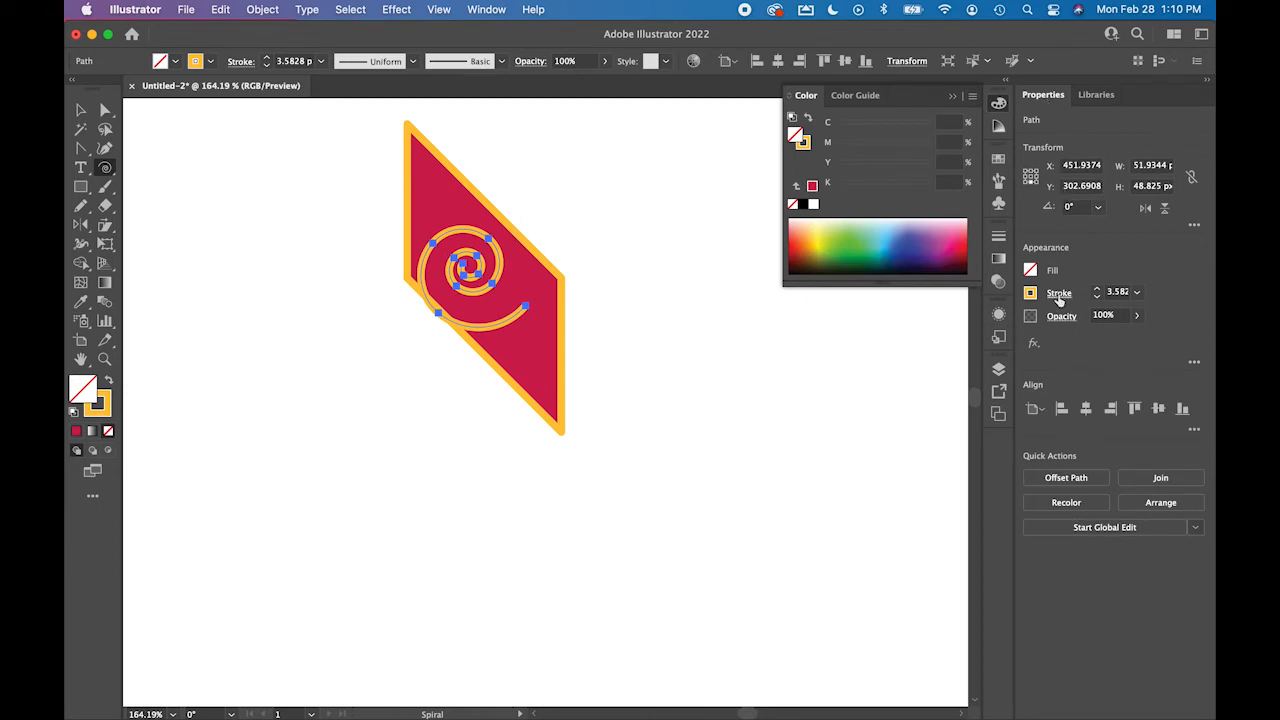
- Give the spiral a dashed stroke with round corners, a 4 pt dash and an 8 pt gap
{"action": "left_click", "coordinate": [1059, 295]}
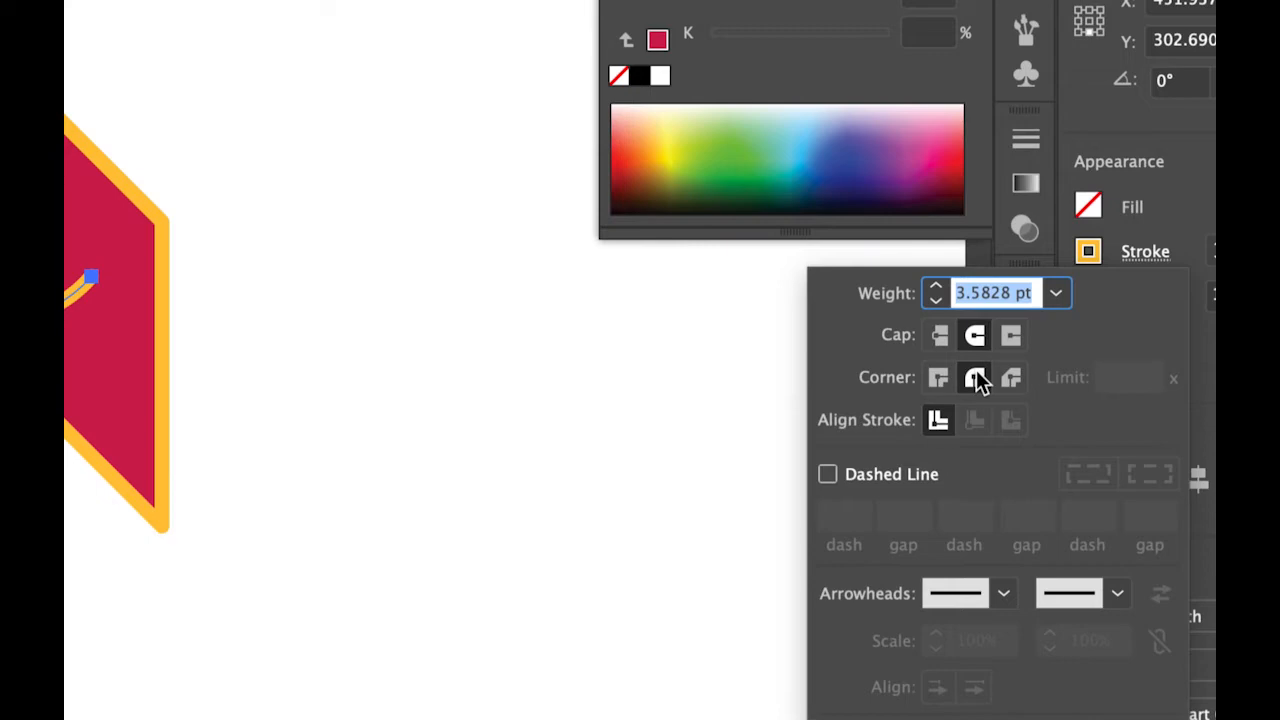
{"action": "left_click", "coordinate": [974, 380]}
{"action": "left_click", "coordinate": [827, 474]}
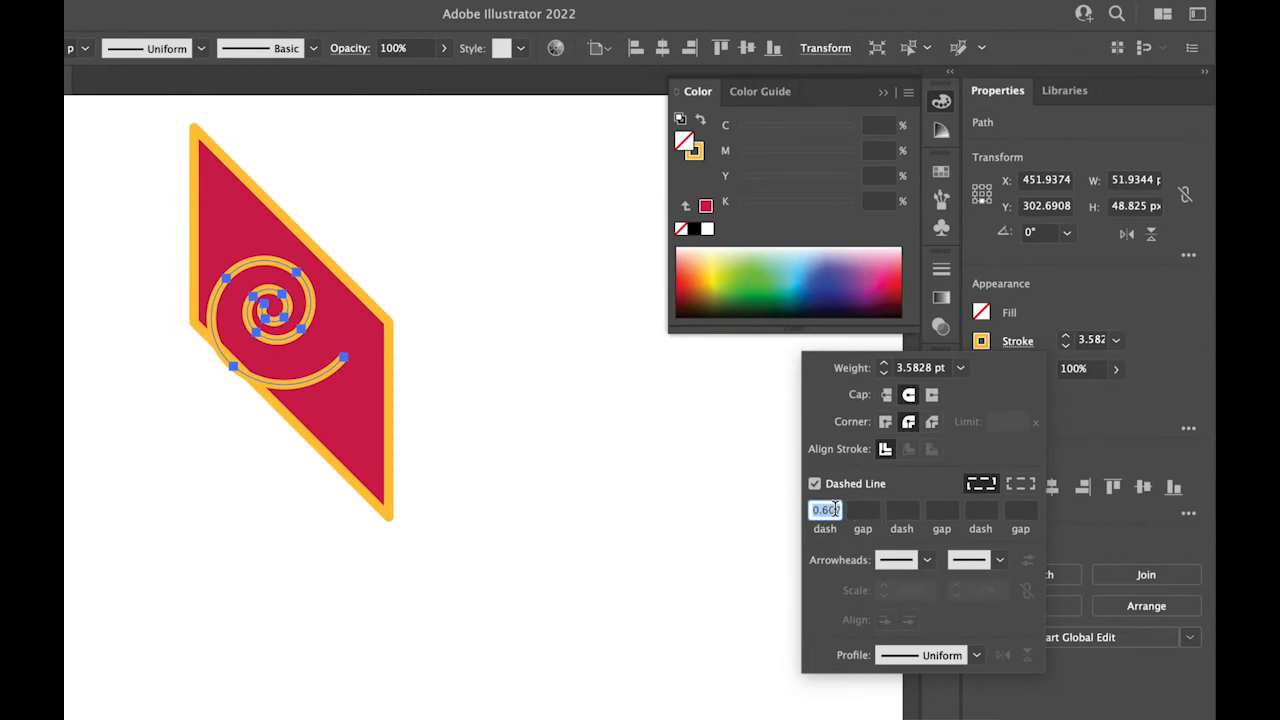
{"action": "left_click", "coordinate": [835, 508]}
{"action": "left_click", "coordinate": [815, 485]}
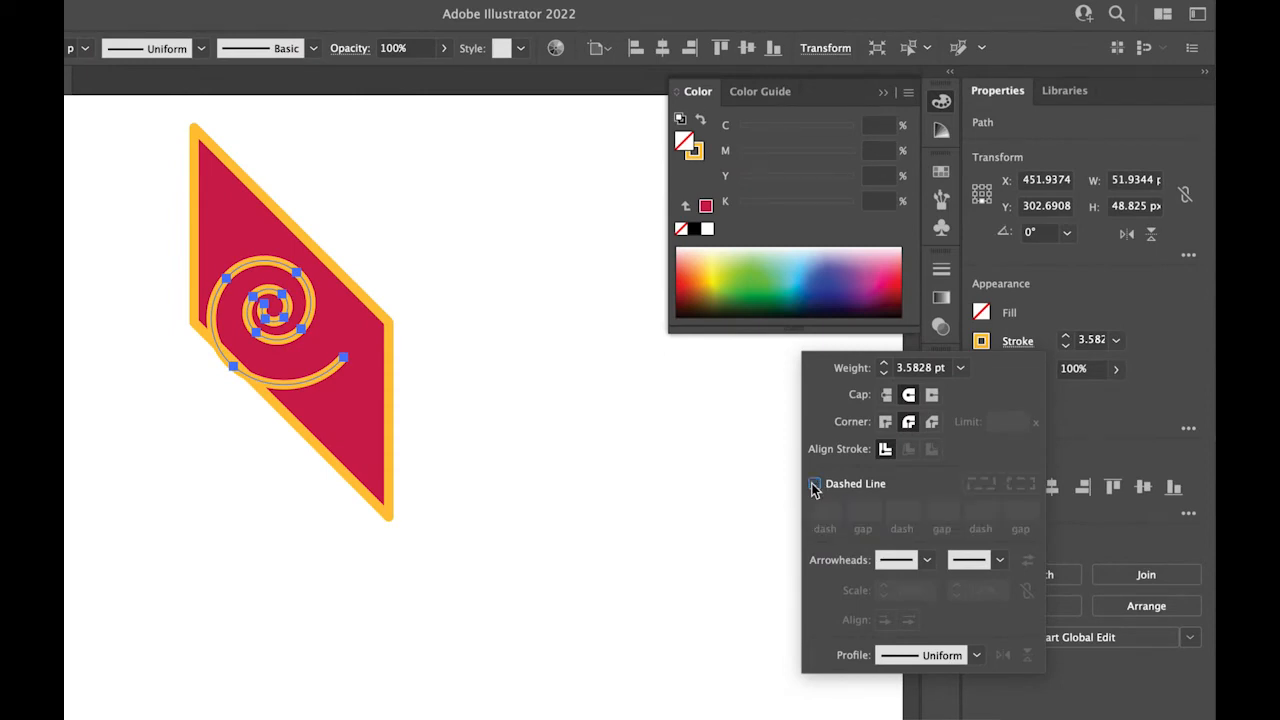
{"action": "left_click", "coordinate": [815, 485]}
{"action": "type", "text": "4"}
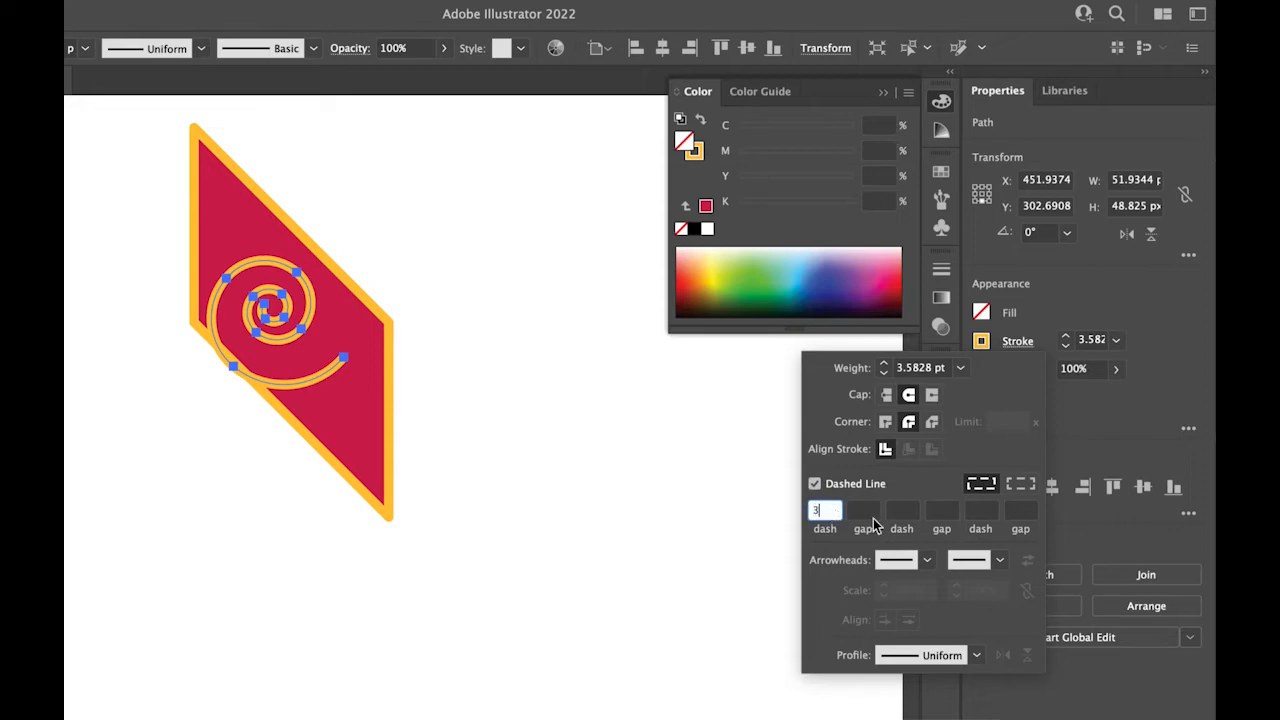
{"action": "left_click", "coordinate": [866, 516]}
{"action": "type", "text": "8"}
{"action": "key", "text": "Tab"}
{"action": "left_click", "coordinate": [860, 513]}
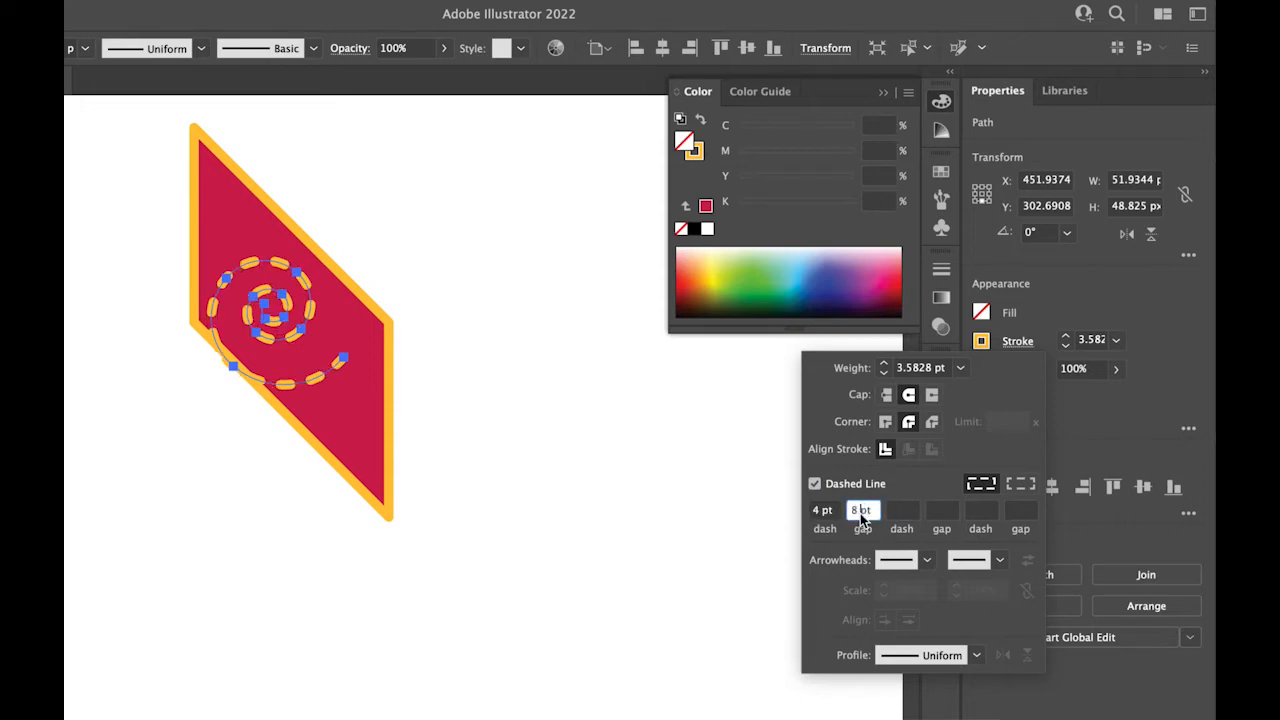
- Adjust the spiral's dashed stroke to a 1 pt dash and a 6 pt gap
{"action": "double_click", "coordinate": [860, 510]}
{"action": "type", "text": "12"}
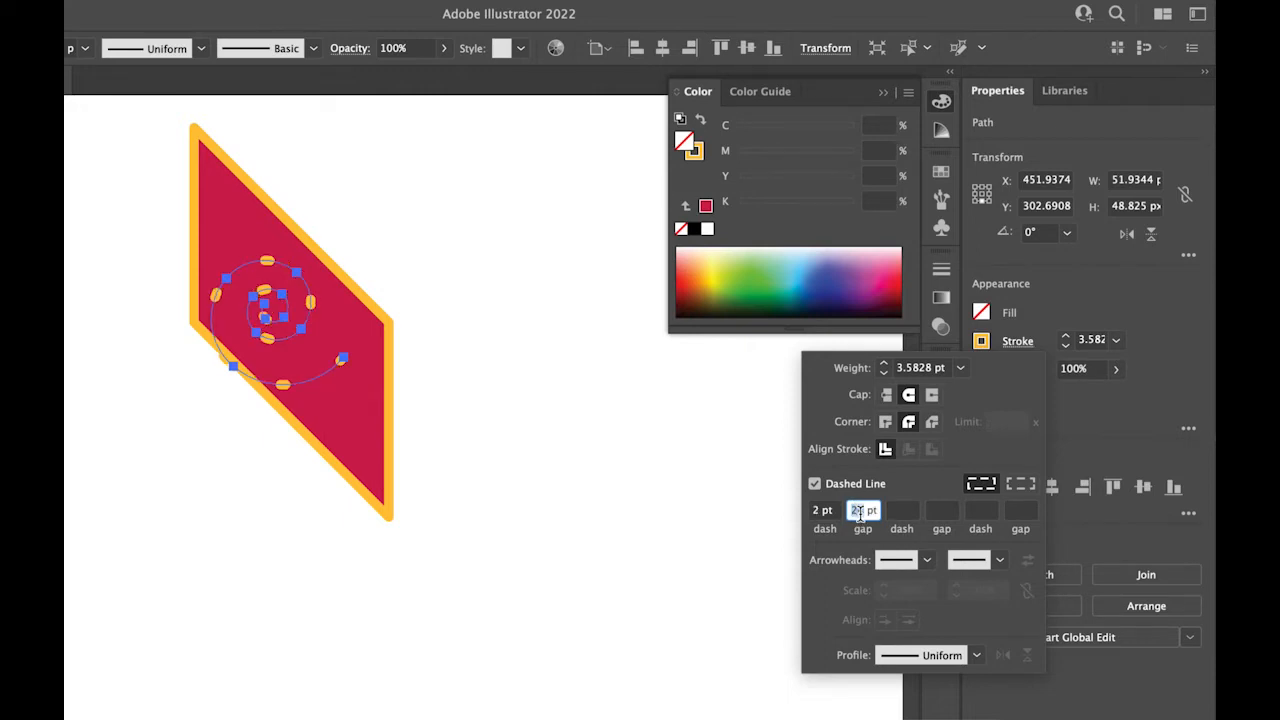
{"action": "type", "text": "6"}
{"action": "left_click", "coordinate": [903, 514]}
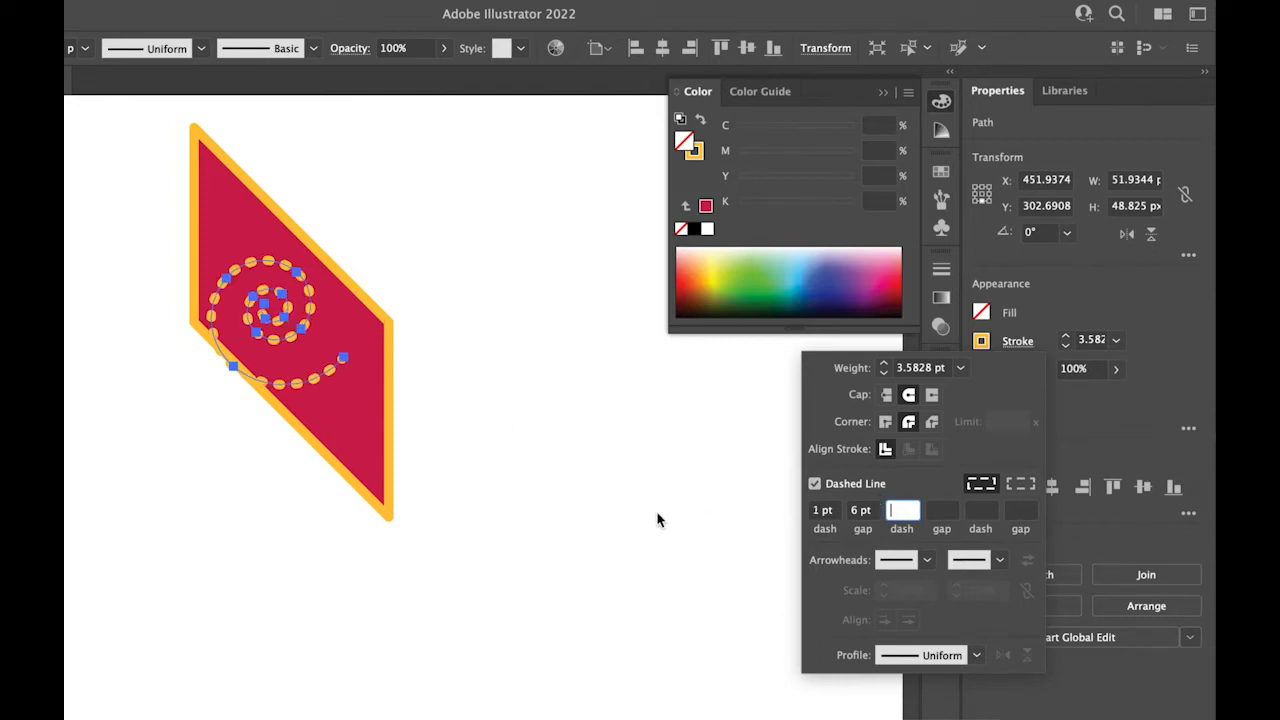
{"action": "left_click", "coordinate": [657, 517]}
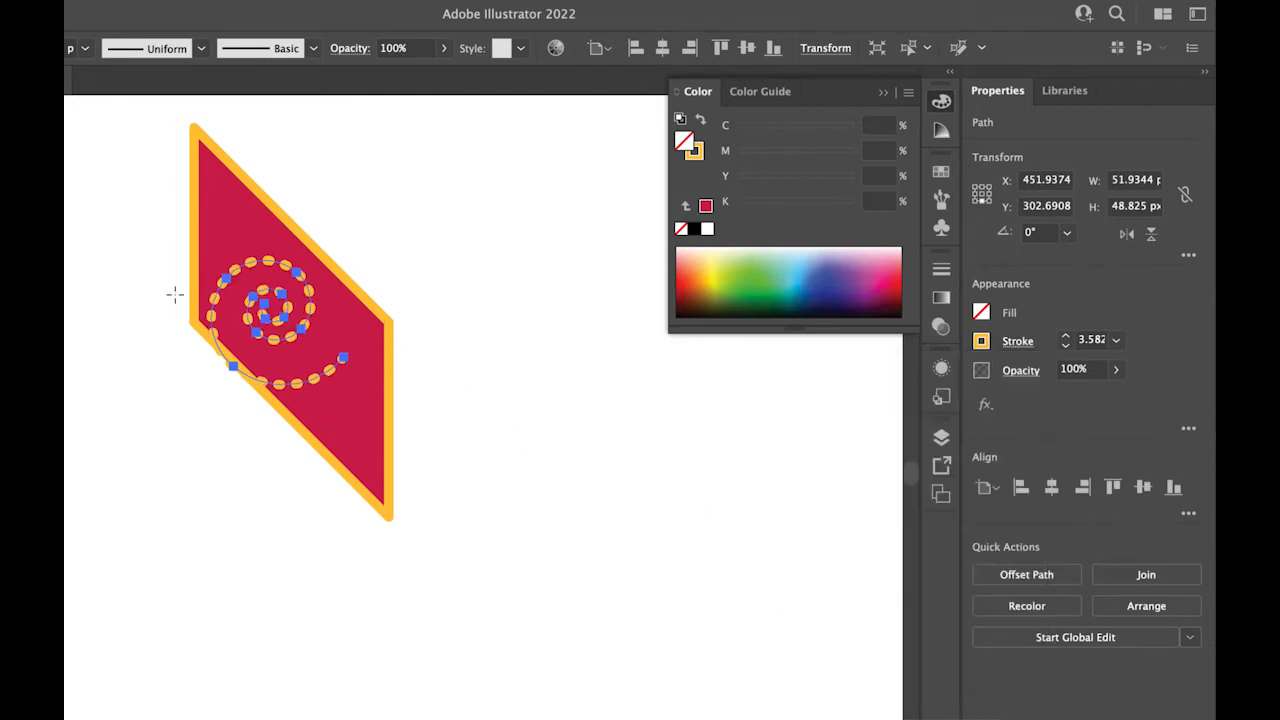
- Move the dotted spiral inside the parallelogram and scale it proportionally to about 42 by 39 px
{"action": "key", "text": "v"}
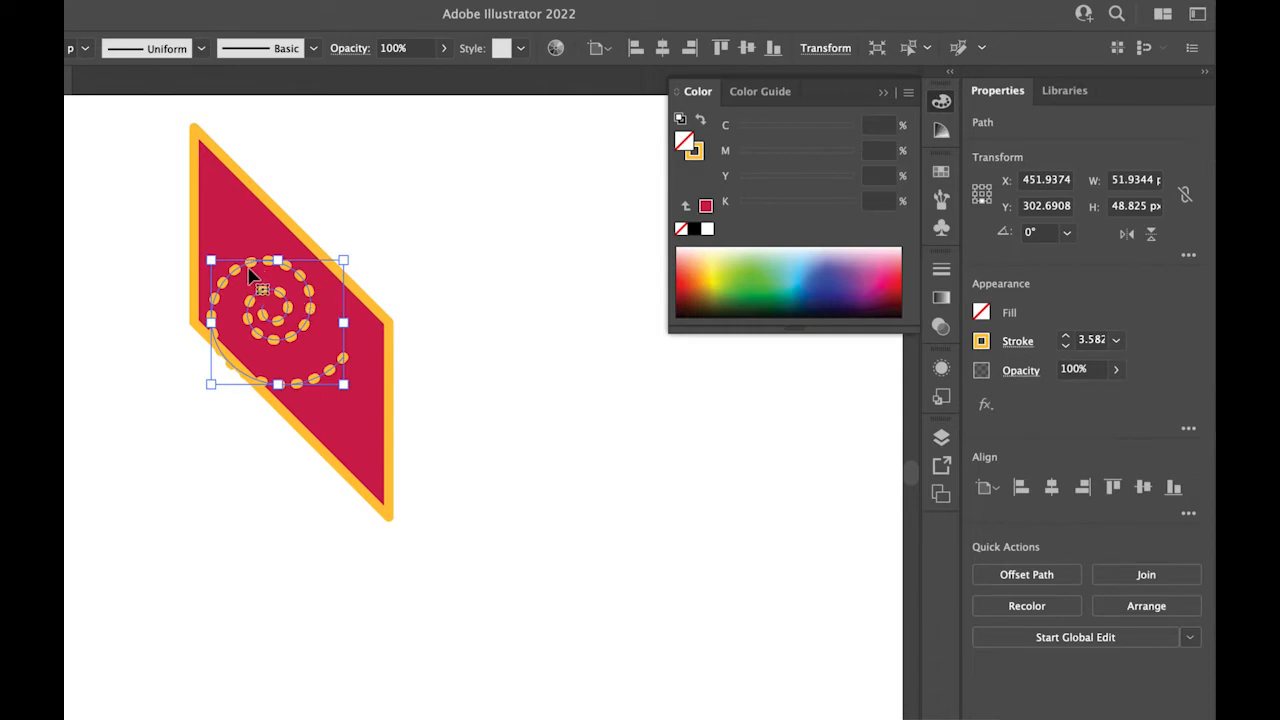
{"action": "left_click_drag", "start_coordinate": [250, 275], "coordinate": [267, 268]}
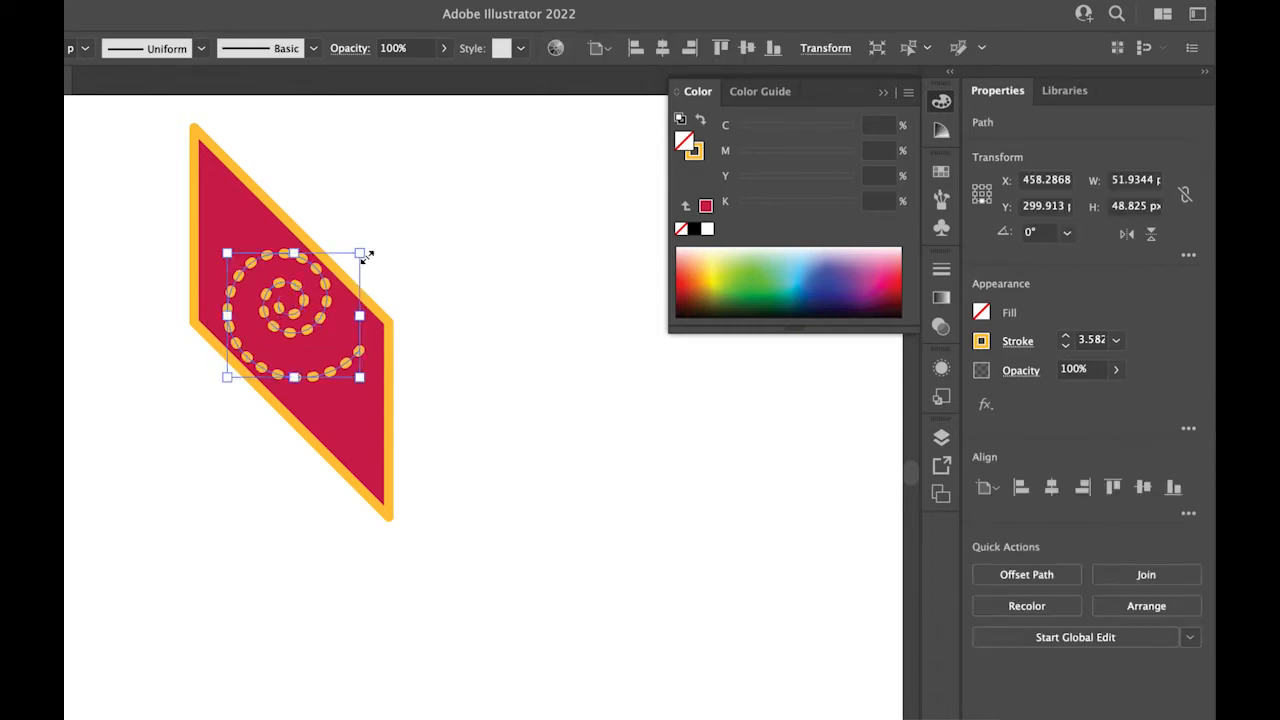
{"action": "key", "text": "s"}
{"action": "key", "text": "v"}
{"action": "left_click_drag", "start_coordinate": [358, 255], "coordinate": [334, 277]}
{"action": "key", "text": "s"}
{"action": "key", "text": "v"}
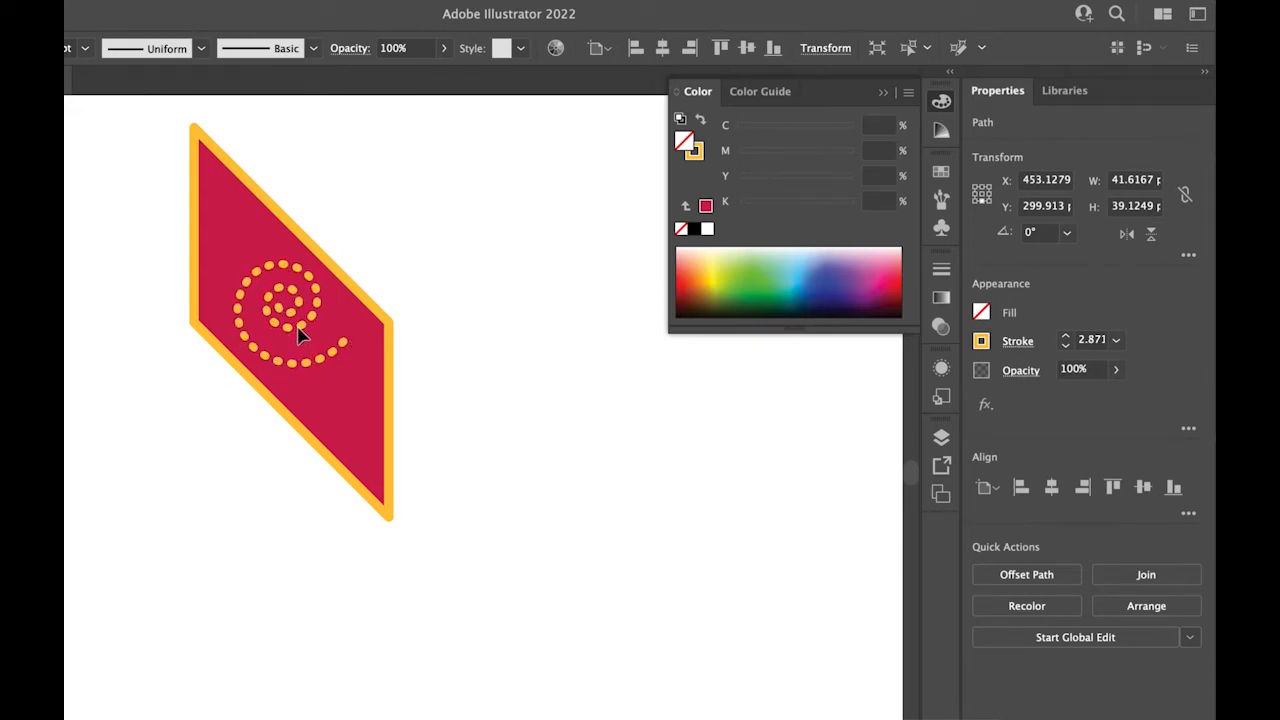
{"action": "left_click", "coordinate": [470, 384]}
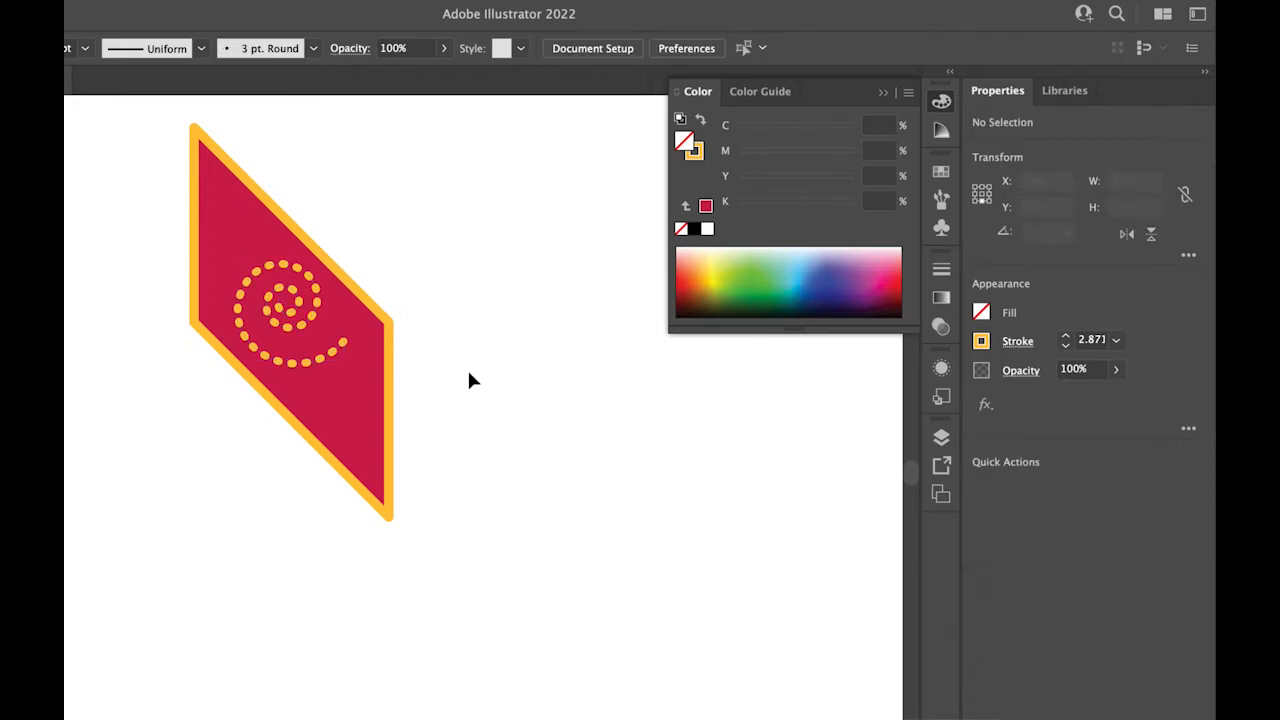
- Group the parallelogram with its dotted spiral
{"action": "left_click_drag", "start_coordinate": [153, 193], "coordinate": [486, 480]}
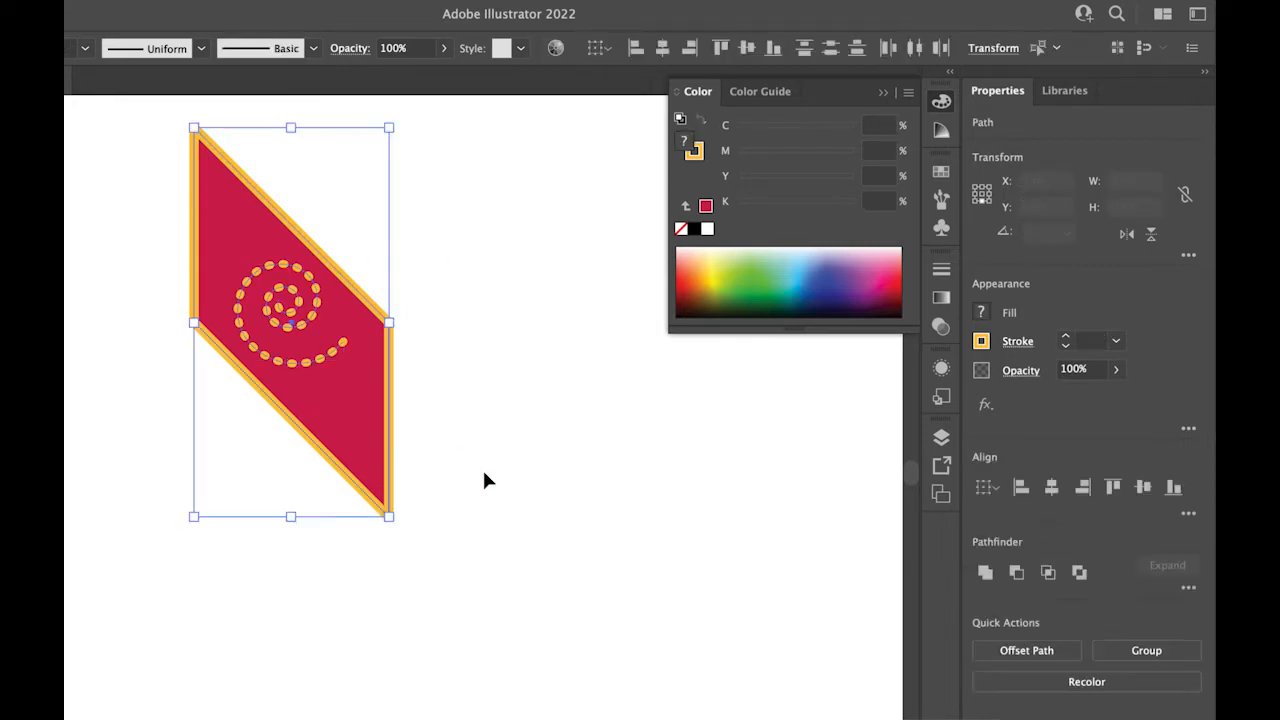
{"action": "key", "text": "r"}
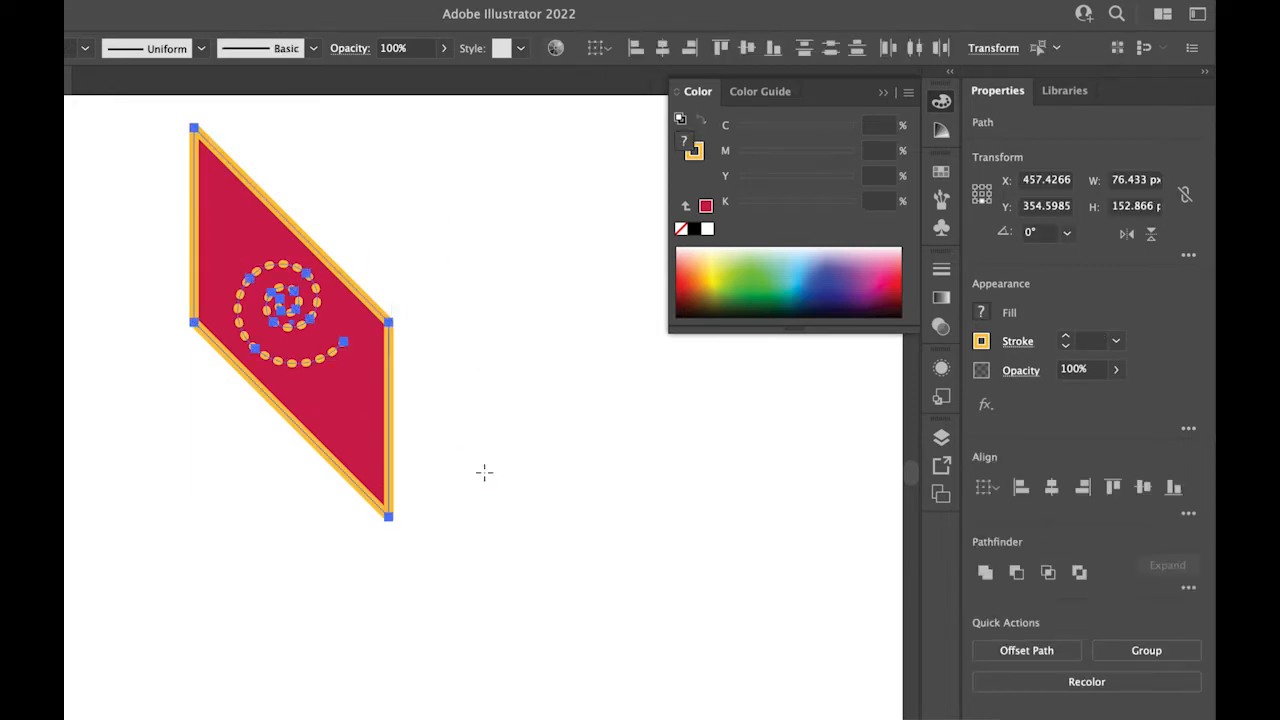
{"action": "key", "text": "ctrl+g"}
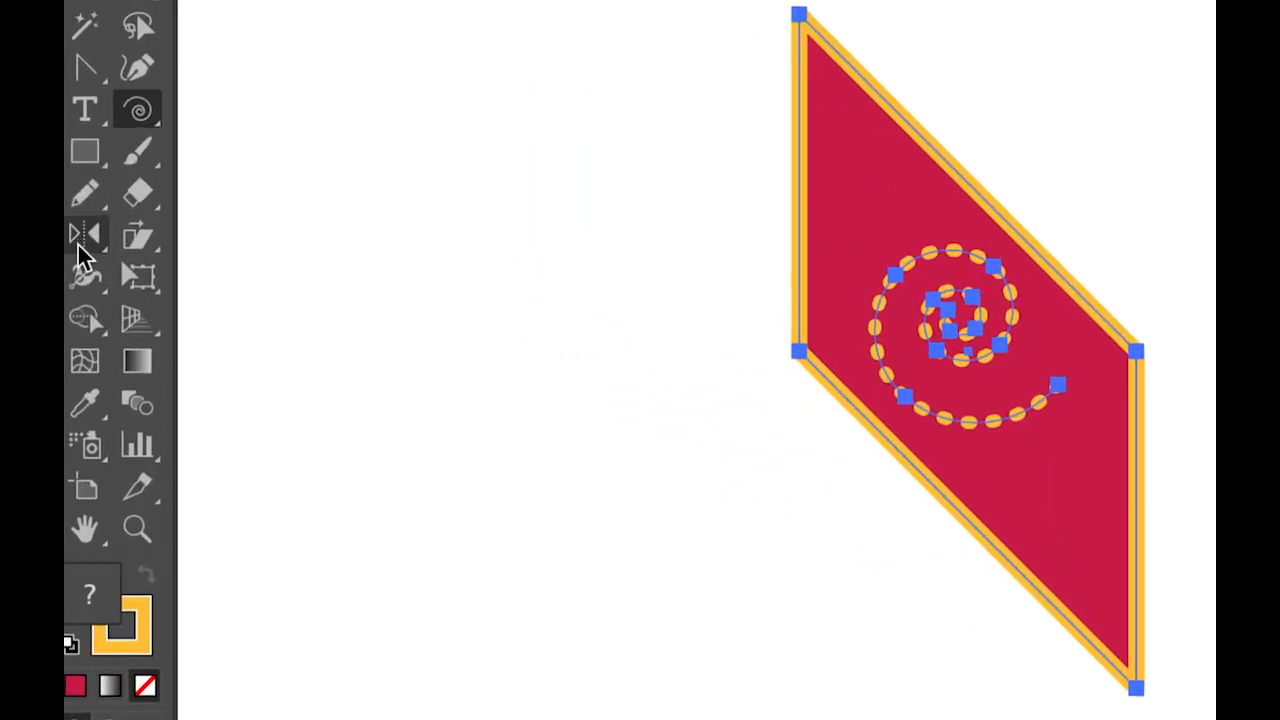
- Reflect the parallelogram and spiral group across the horizontal axis as a copy
{"action": "double_click", "coordinate": [85, 245]}
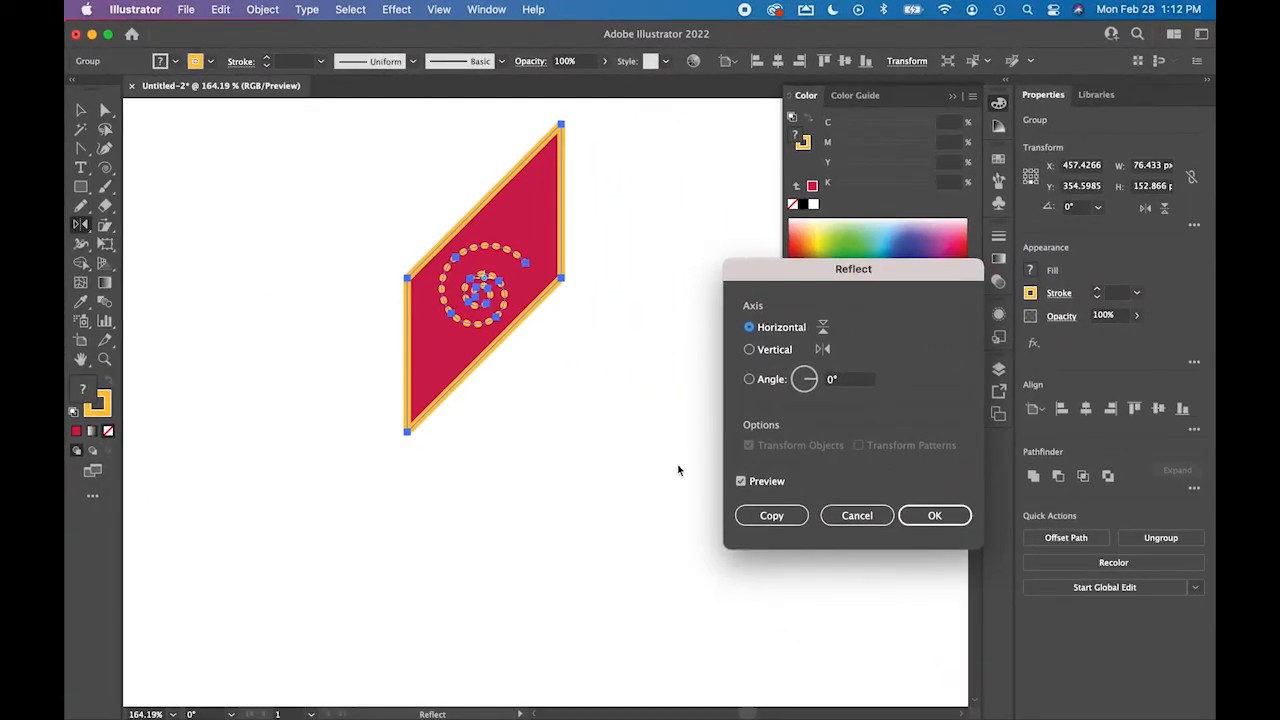
{"action": "left_click", "coordinate": [771, 515]}
{"action": "key", "text": "v"}
{"action": "left_click", "coordinate": [293, 363]}
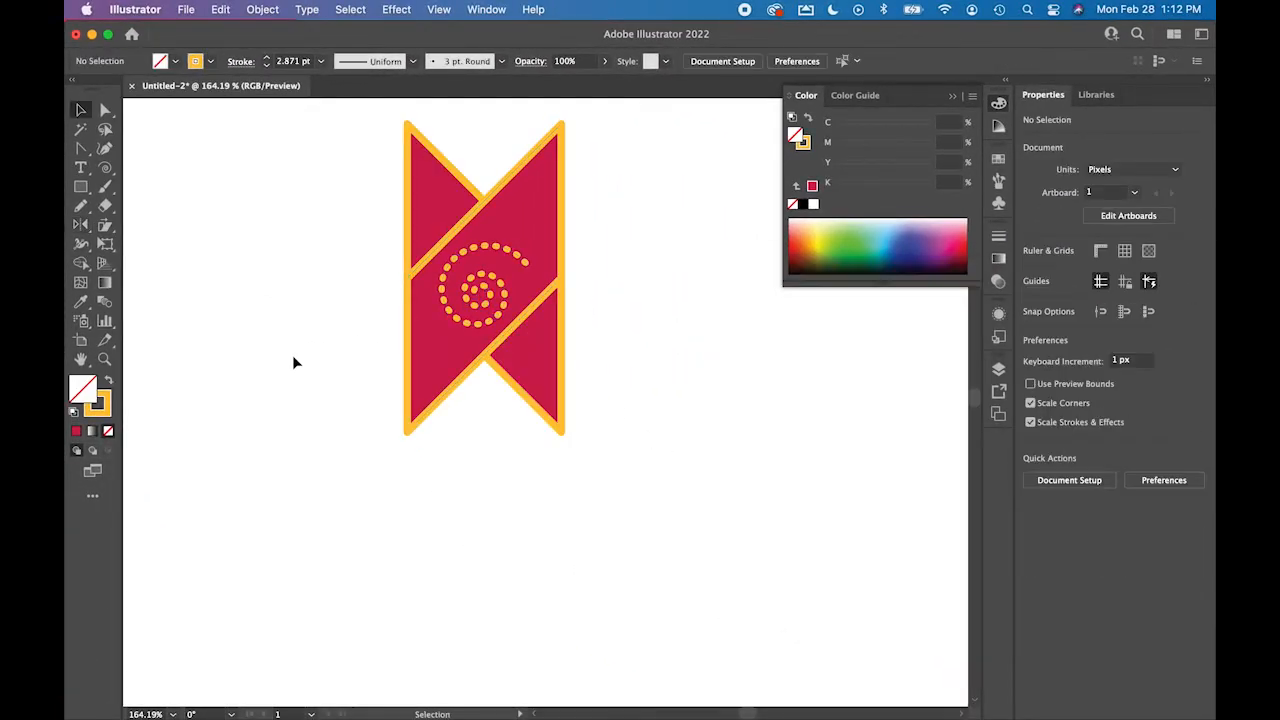
- Switch to outline view and move the reflected copy sideways until its vertical edge meets the right edge of the original parallelogram
{"action": "key", "text": "super+y"}
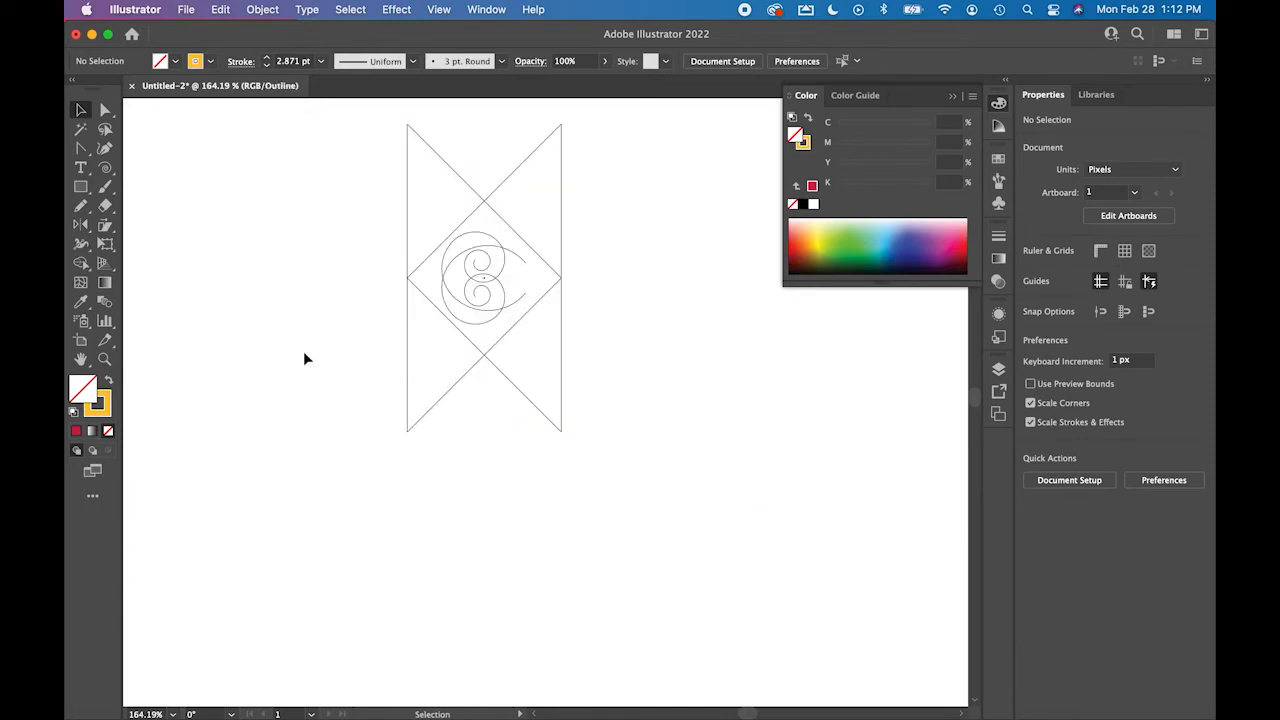
{"action": "left_click", "coordinate": [408, 352]}
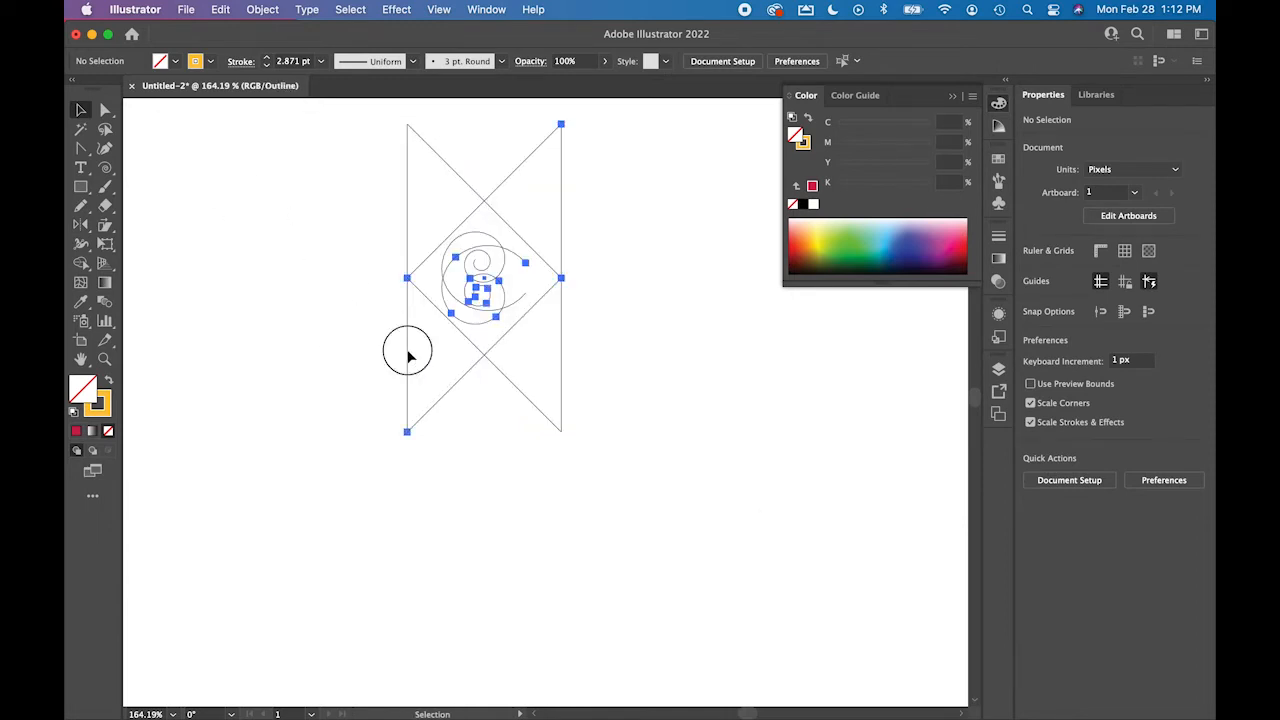
{"action": "left_click", "coordinate": [407, 352]}
{"action": "left_click_drag", "start_coordinate": [407, 355], "coordinate": [562, 346]}
{"action": "left_click", "coordinate": [458, 466]}
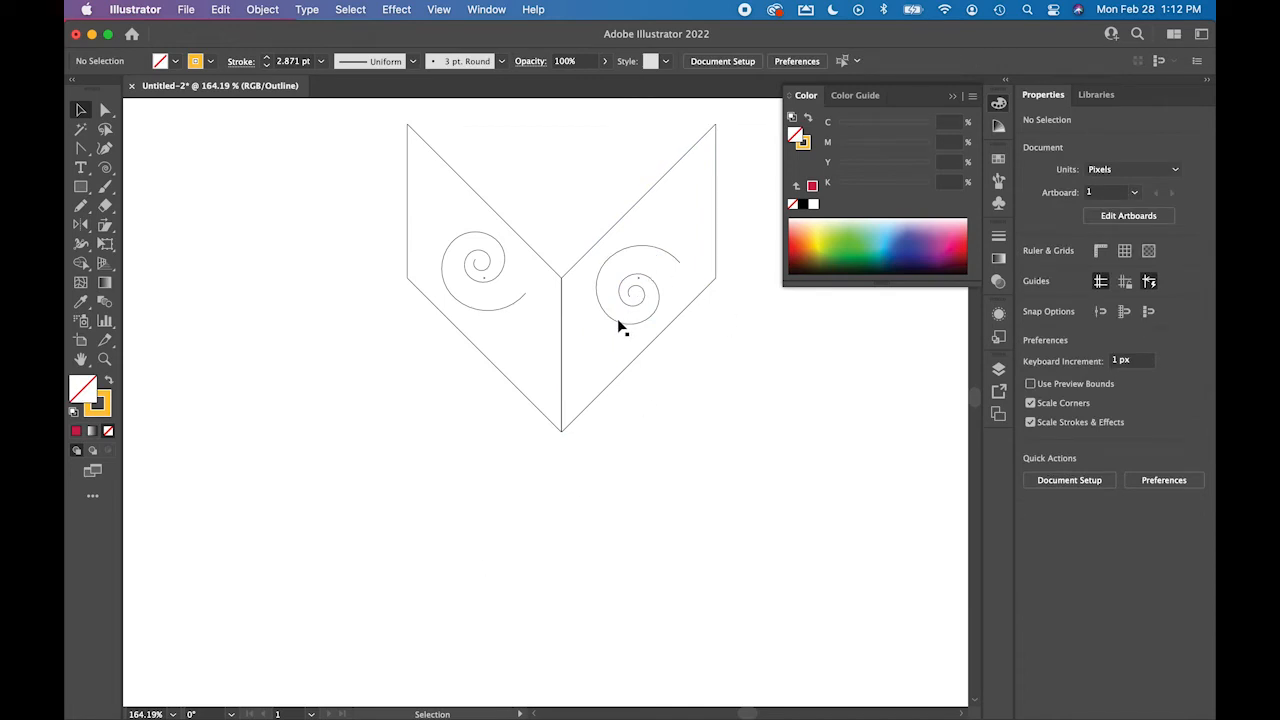
- Delete the repositioned reflected copy and select the remaining parallelogram and spiral group
{"action": "left_click_drag", "start_coordinate": [614, 186], "coordinate": [683, 437]}
{"action": "key", "text": "Delete"}
{"action": "left_click", "coordinate": [443, 380]}
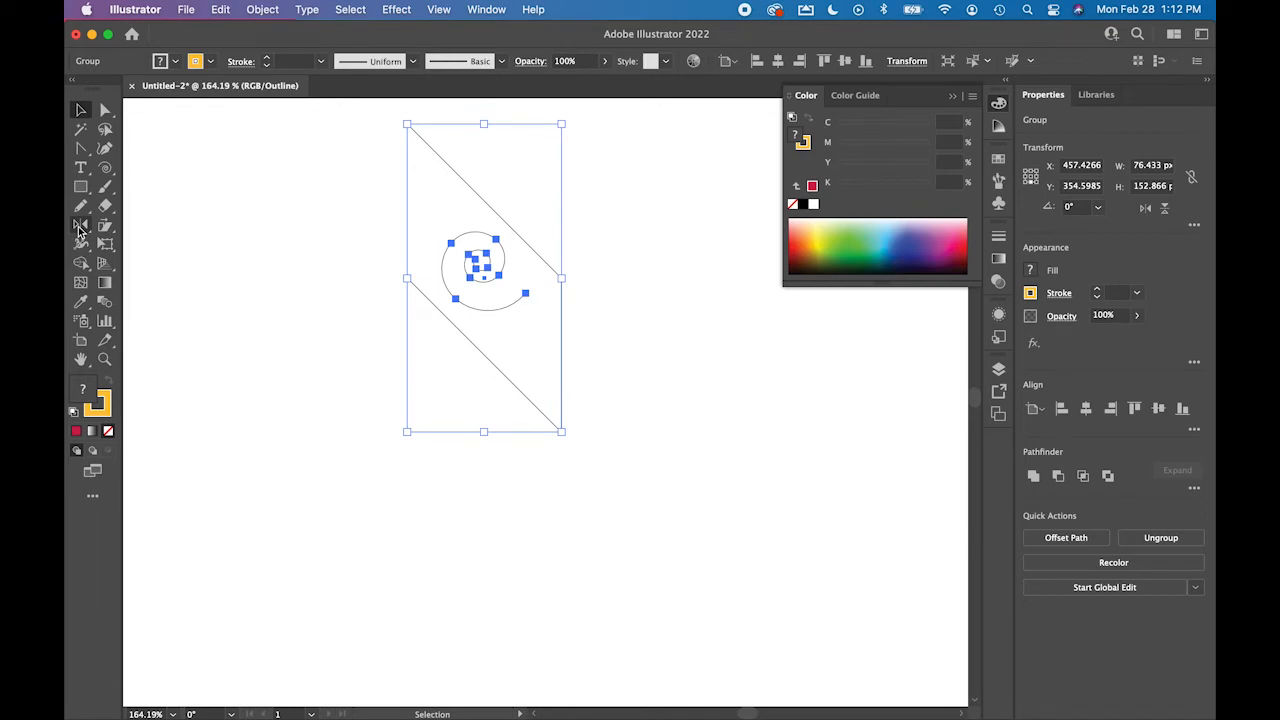
- Reflect the selected parallelogram and spiral group across the vertical axis about its centre as a copy
{"action": "double_click", "coordinate": [80, 226]}
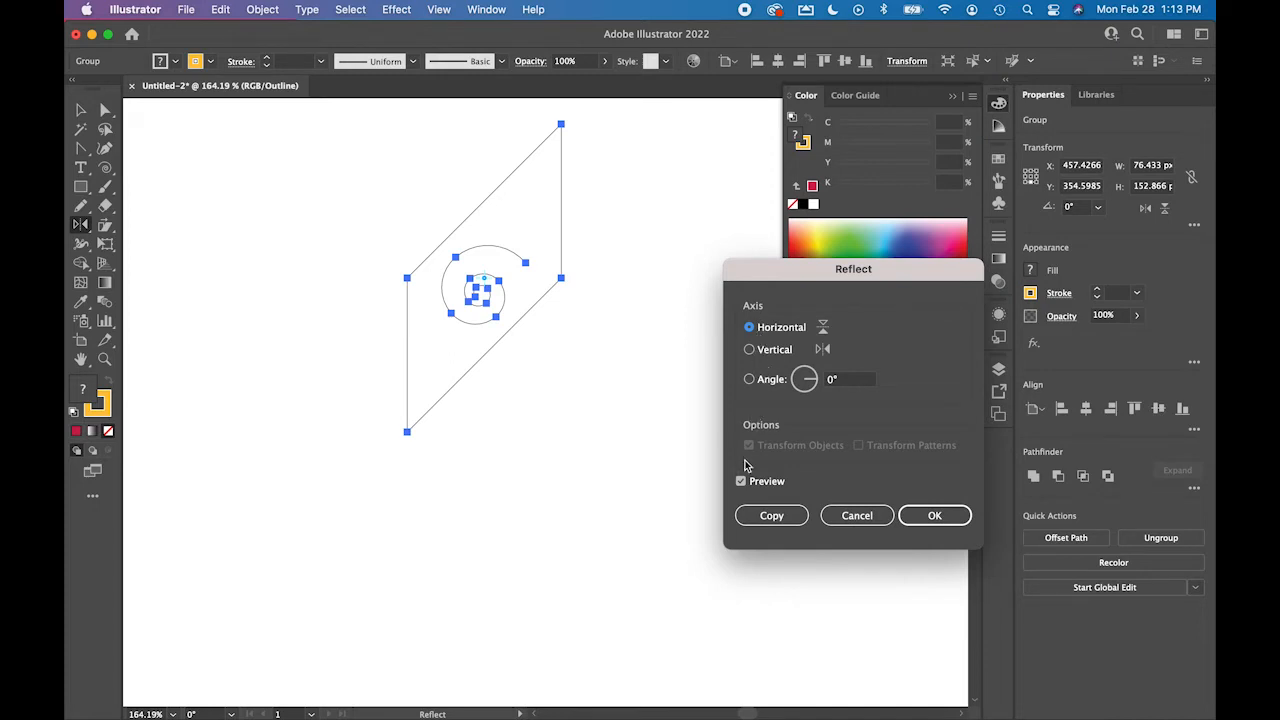
{"action": "left_click", "coordinate": [774, 352]}
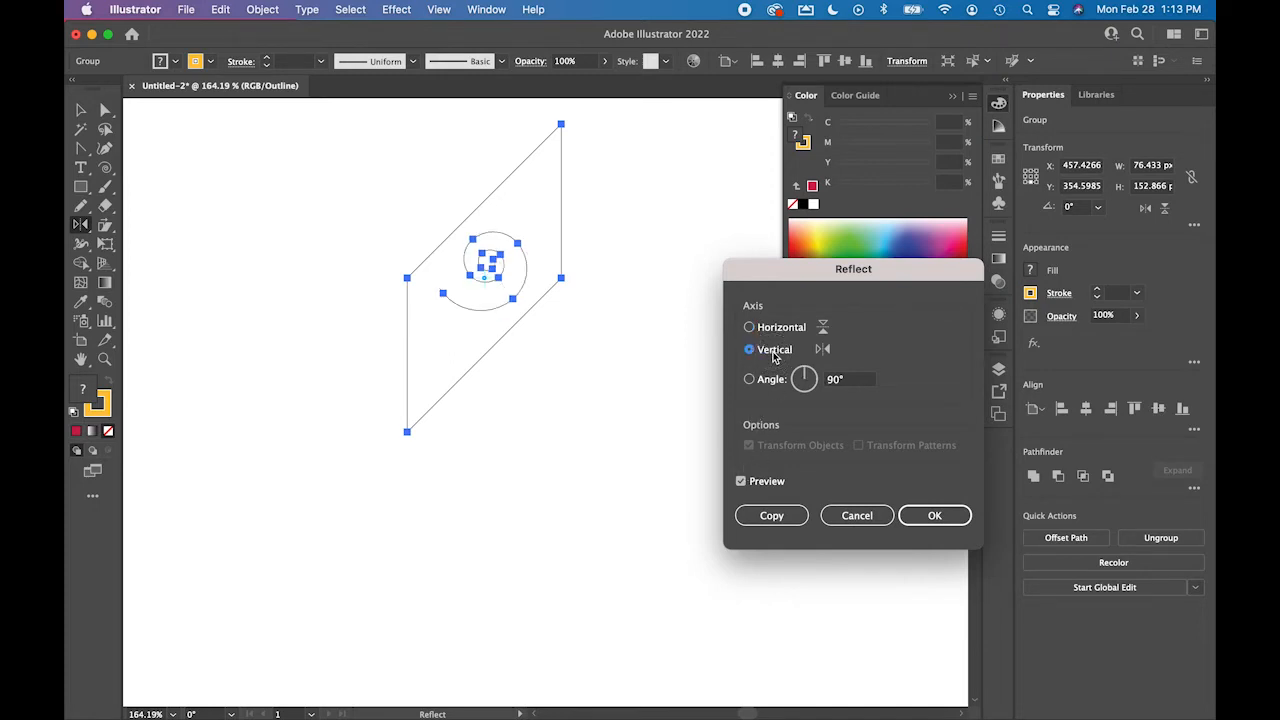
{"action": "left_click", "coordinate": [774, 520]}
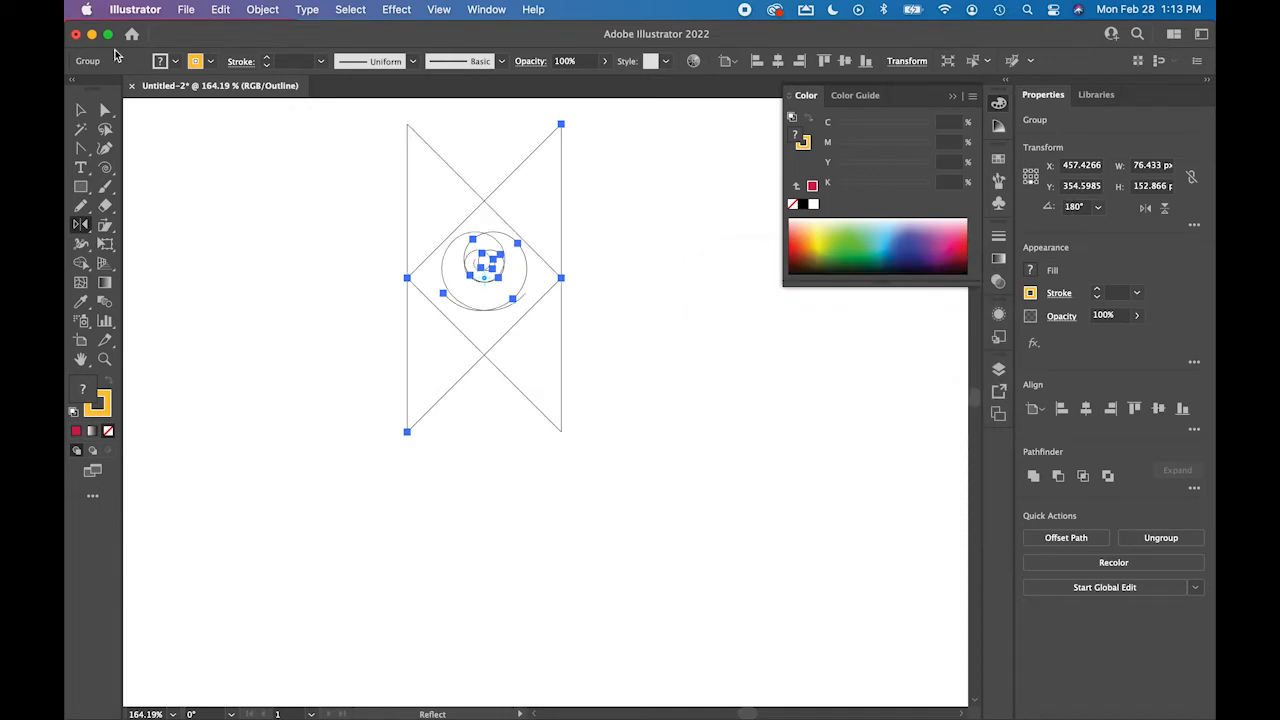
- Delete the original group from under its vertical reflection, and undo both the deletion and the reflected copy
{"action": "left_click", "coordinate": [81, 110]}
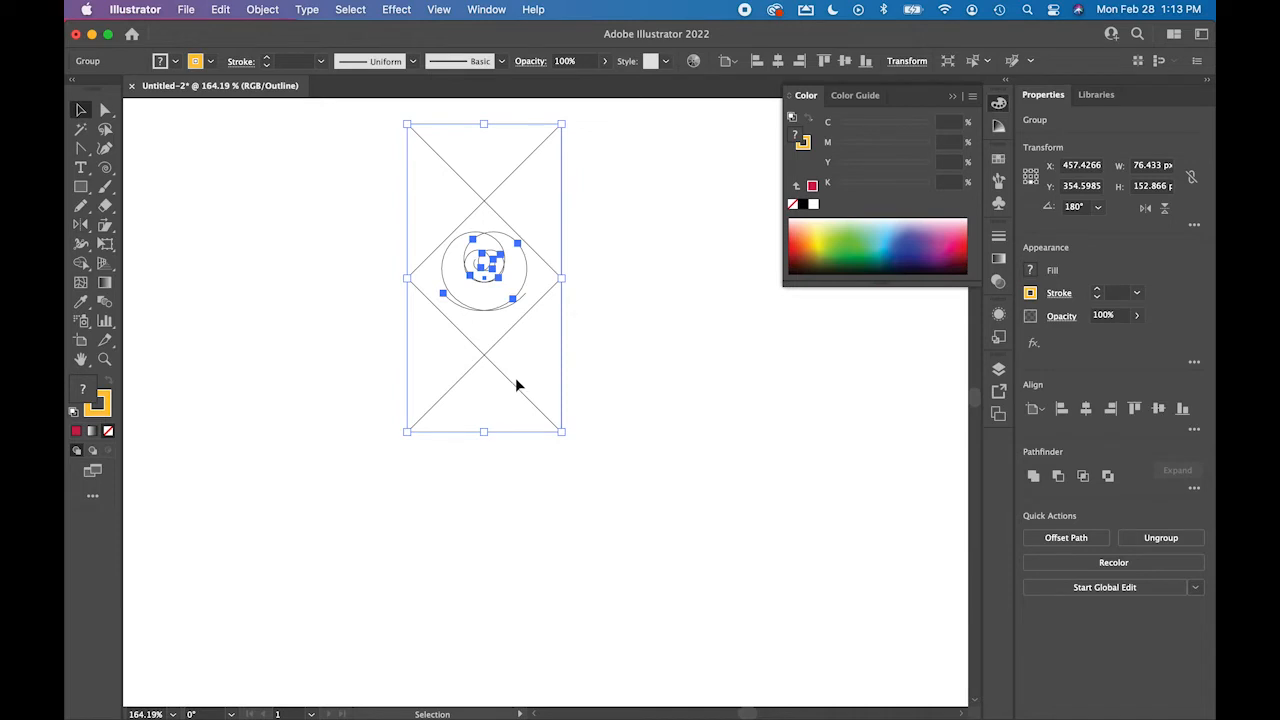
{"action": "left_click", "coordinate": [568, 372]}
{"action": "left_click", "coordinate": [515, 390]}
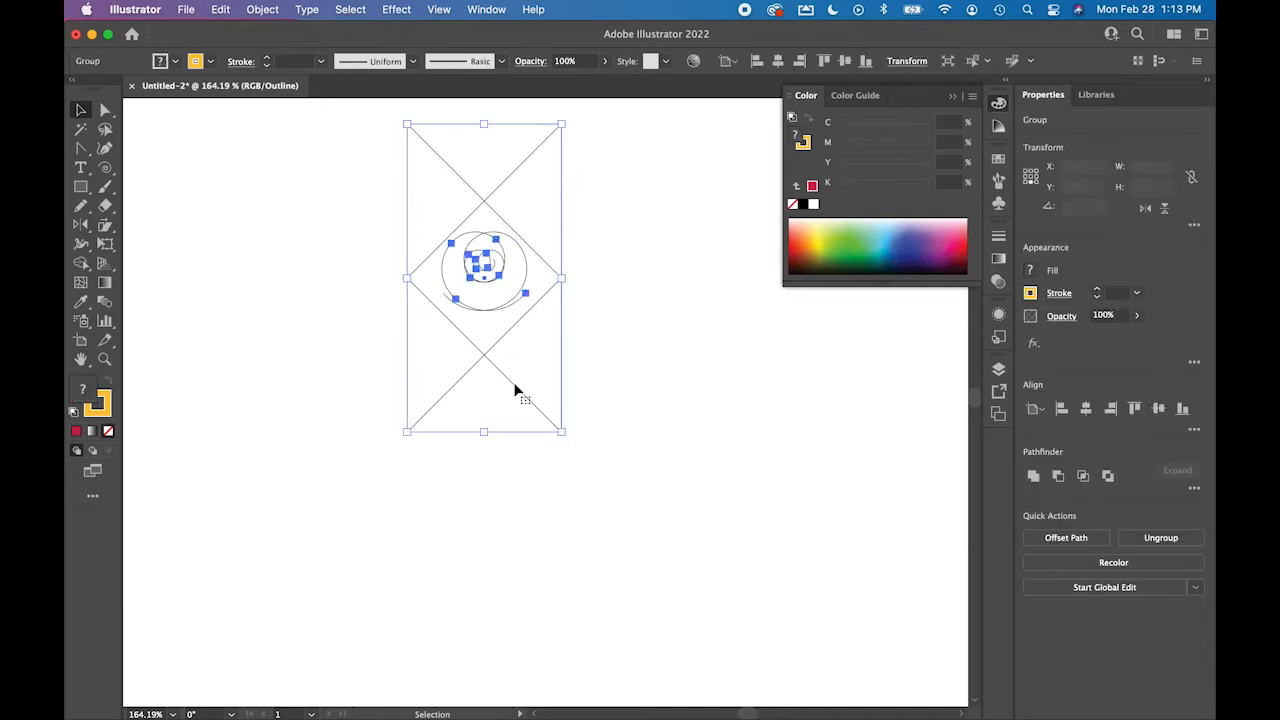
{"action": "key", "text": "Delete"}
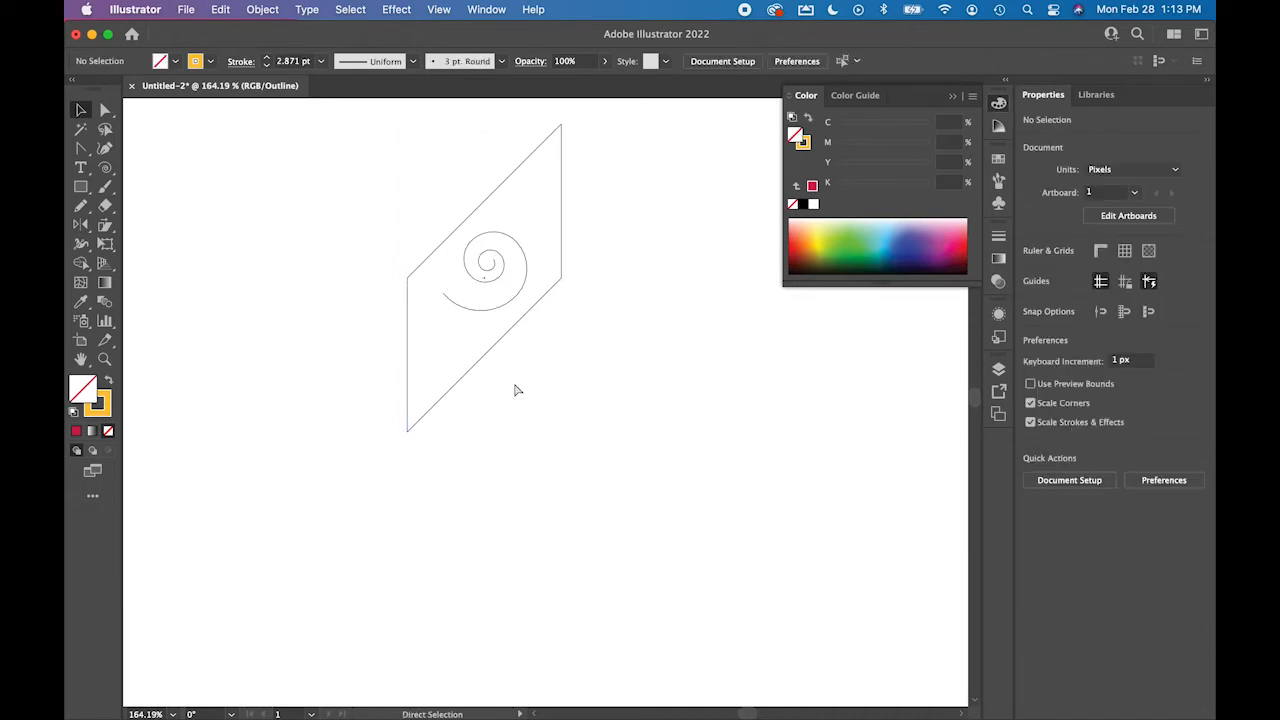
{"action": "key", "text": "super+z"}
{"action": "key", "text": "super+z"}
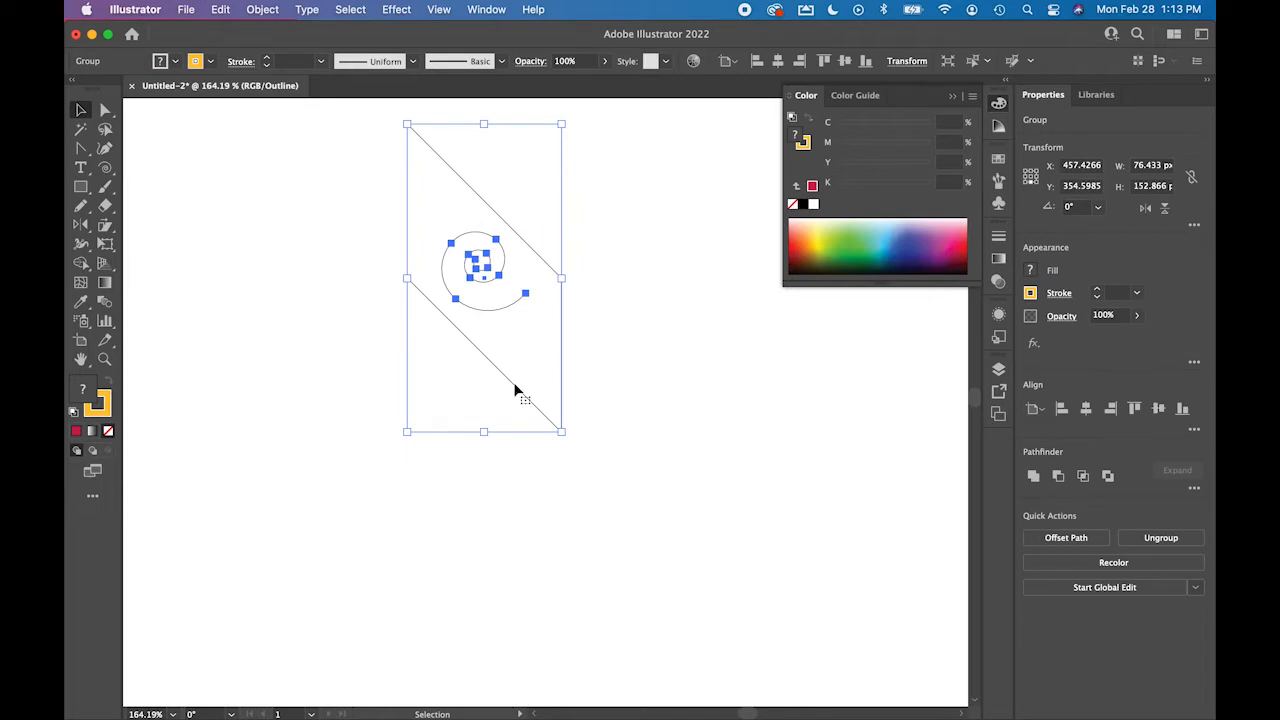
- Reflect the group as a copy across the vertical axis with the origin on its right edge, and return to preview view with nothing selected
{"action": "left_click", "coordinate": [82, 226]}
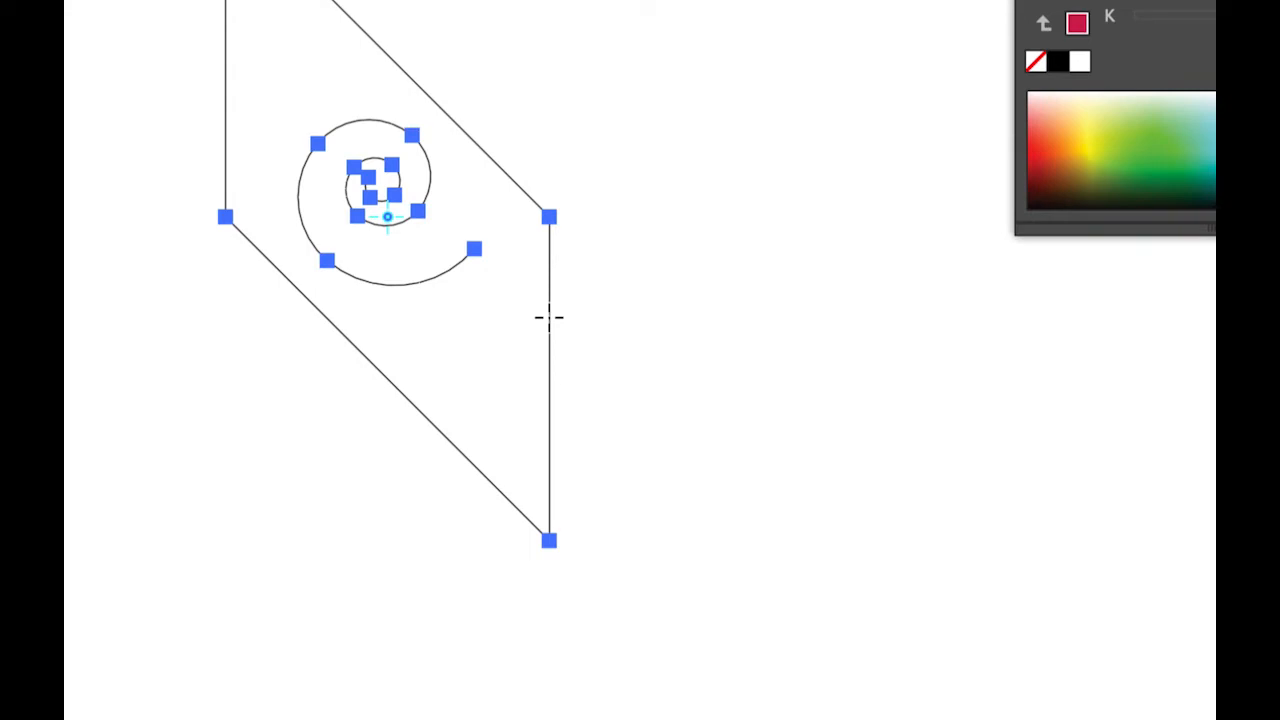
{"action": "left_click", "coordinate": [549, 316]}
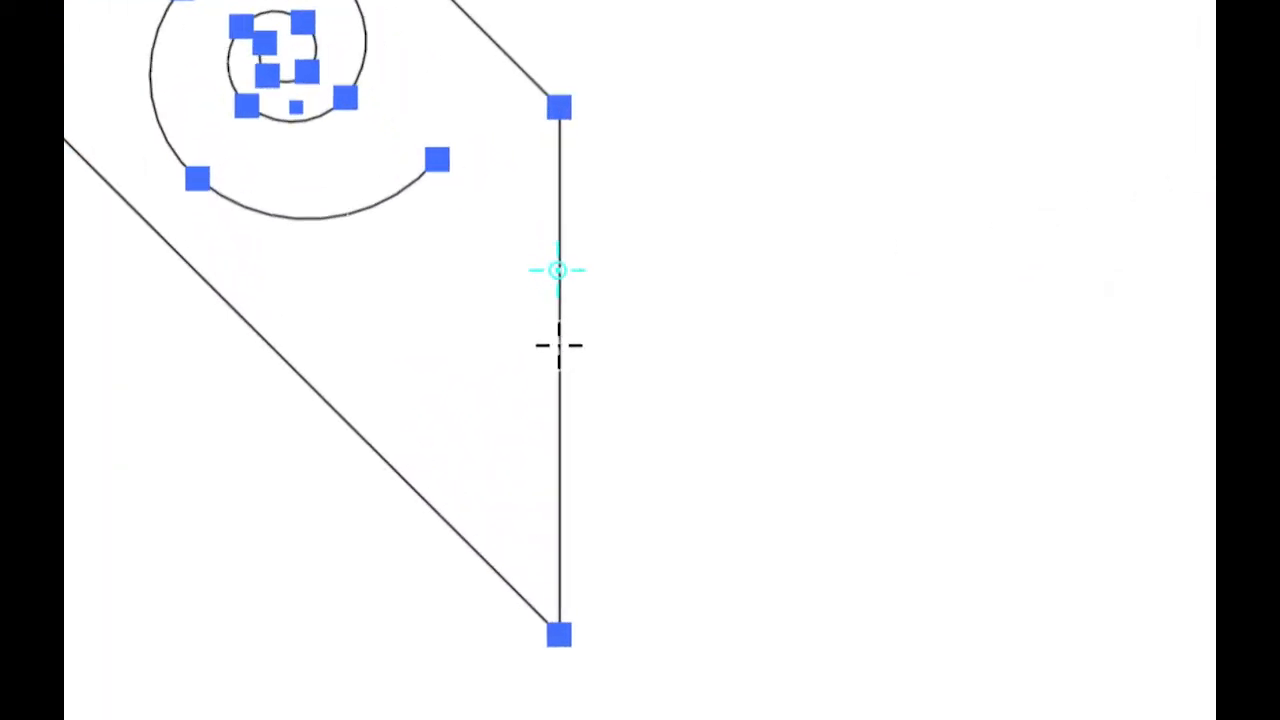
{"action": "left_click", "coordinate": [558, 345]}
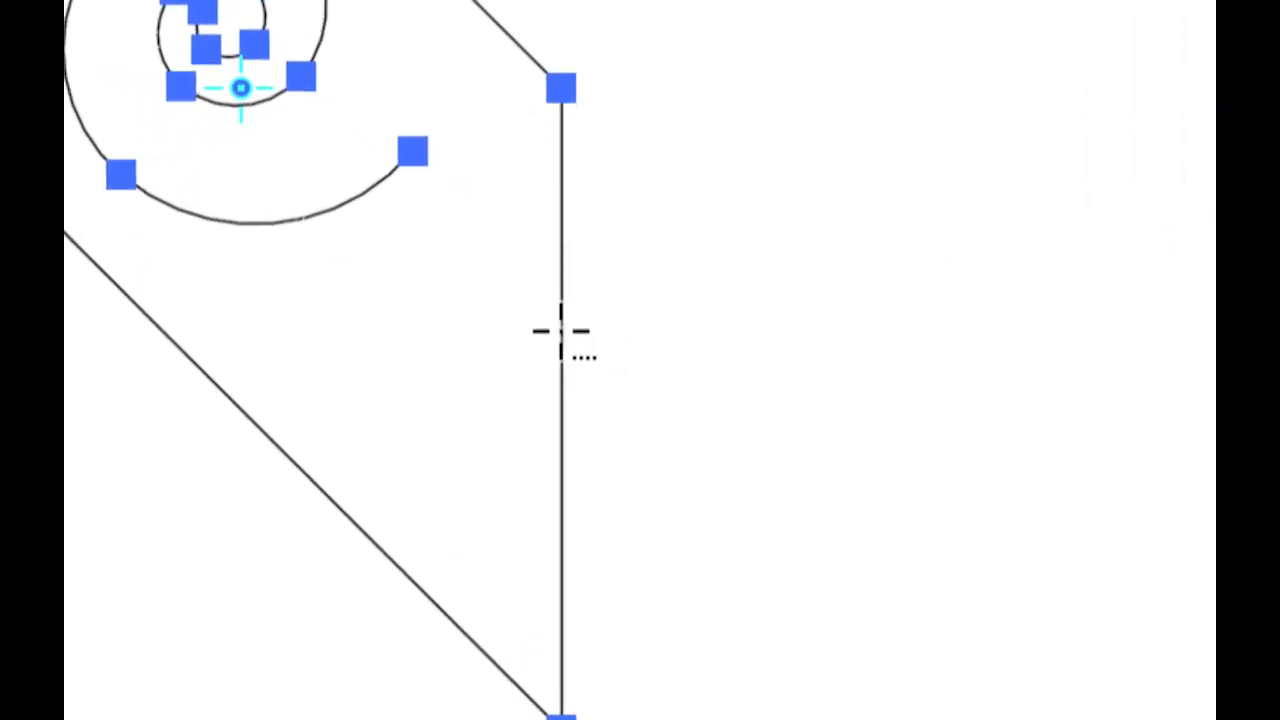
{"action": "left_click", "coordinate": [561, 330]}
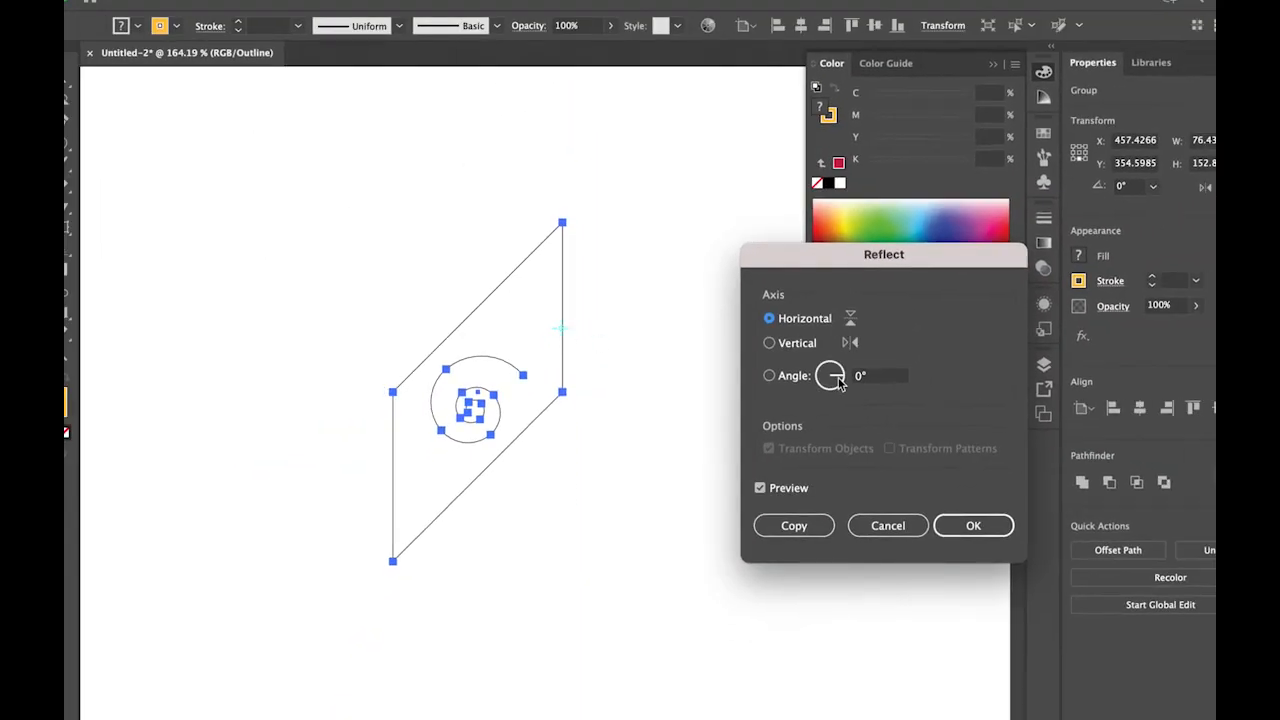
{"action": "left_click", "coordinate": [770, 343]}
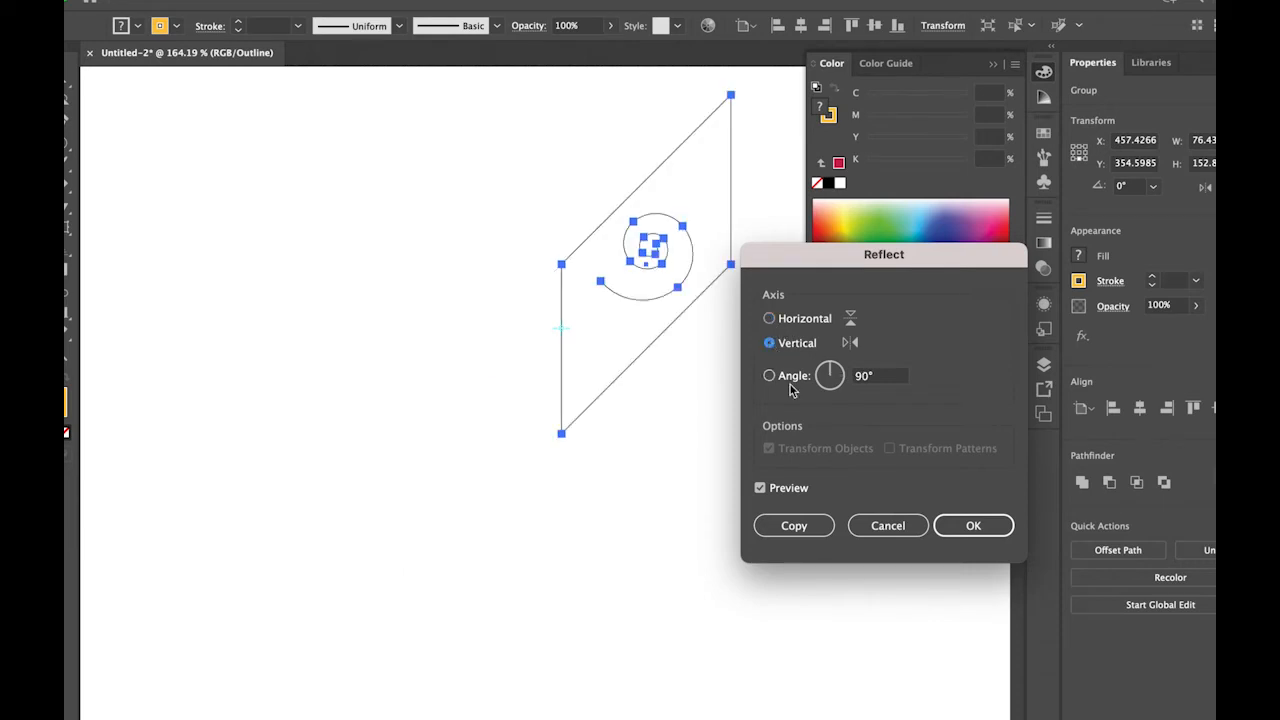
{"action": "left_click", "coordinate": [798, 527]}
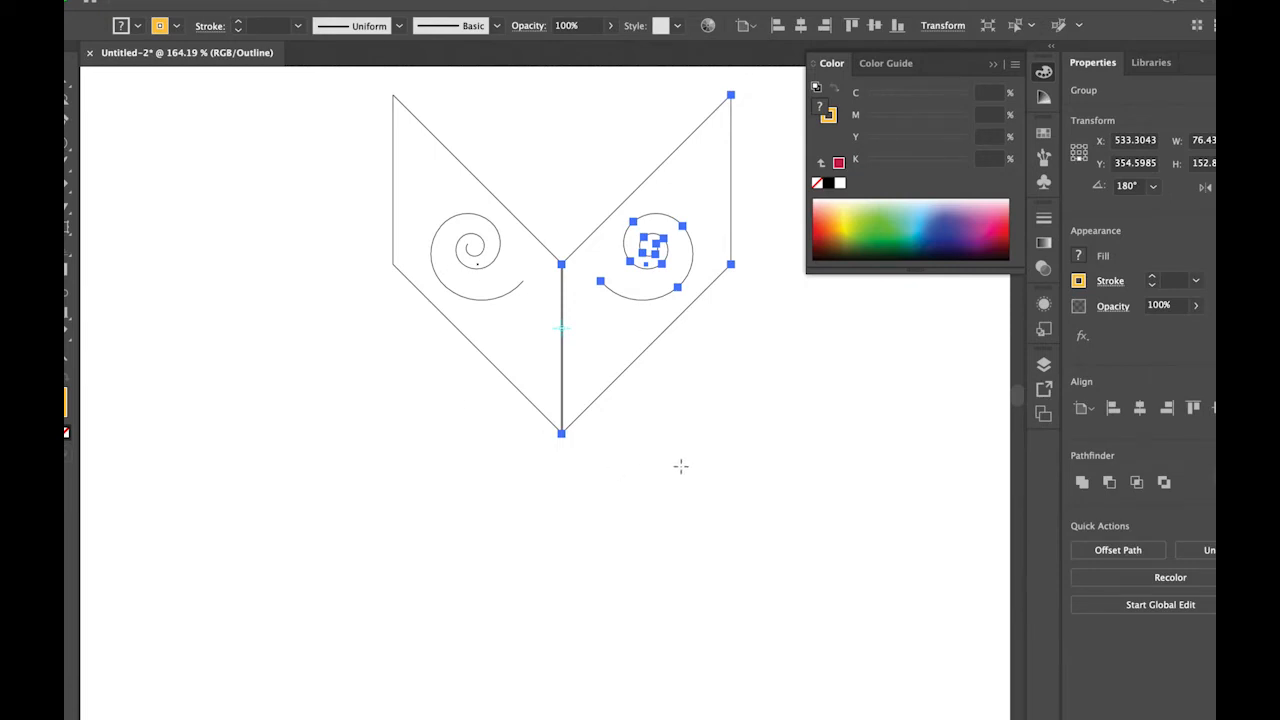
{"action": "key", "text": "ctrl+y"}
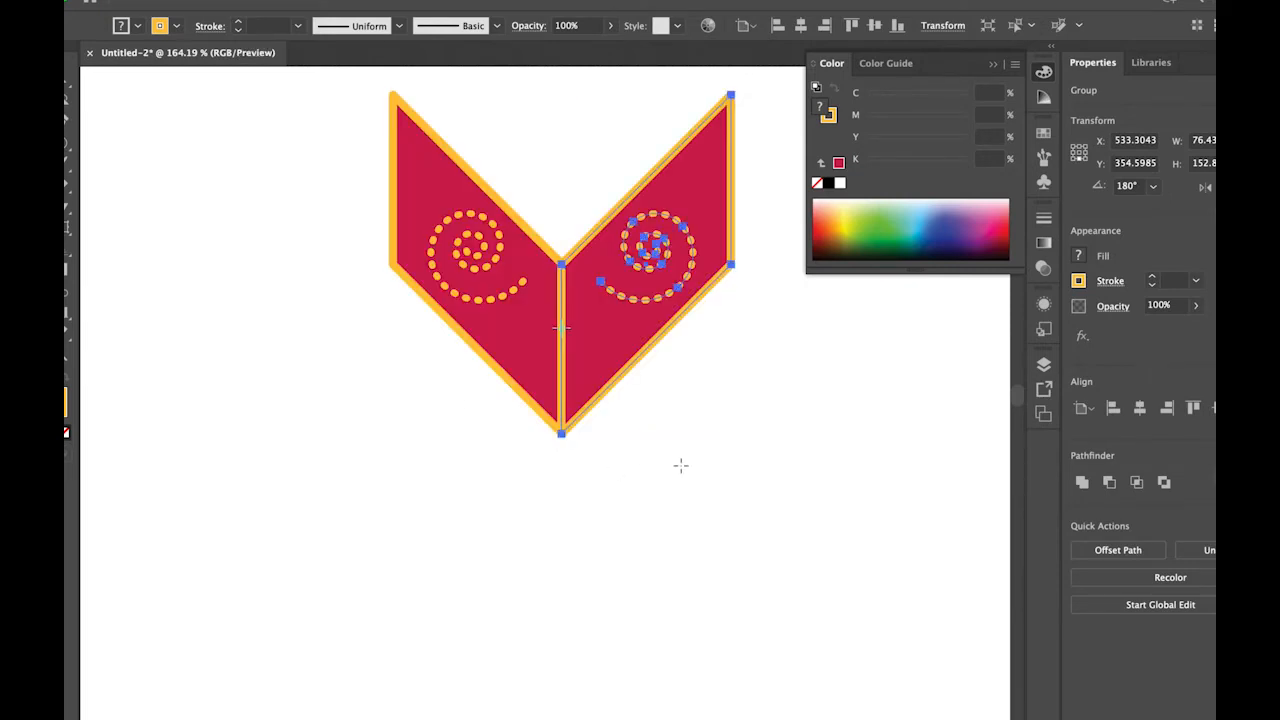
{"action": "left_click", "coordinate": [366, 392]}
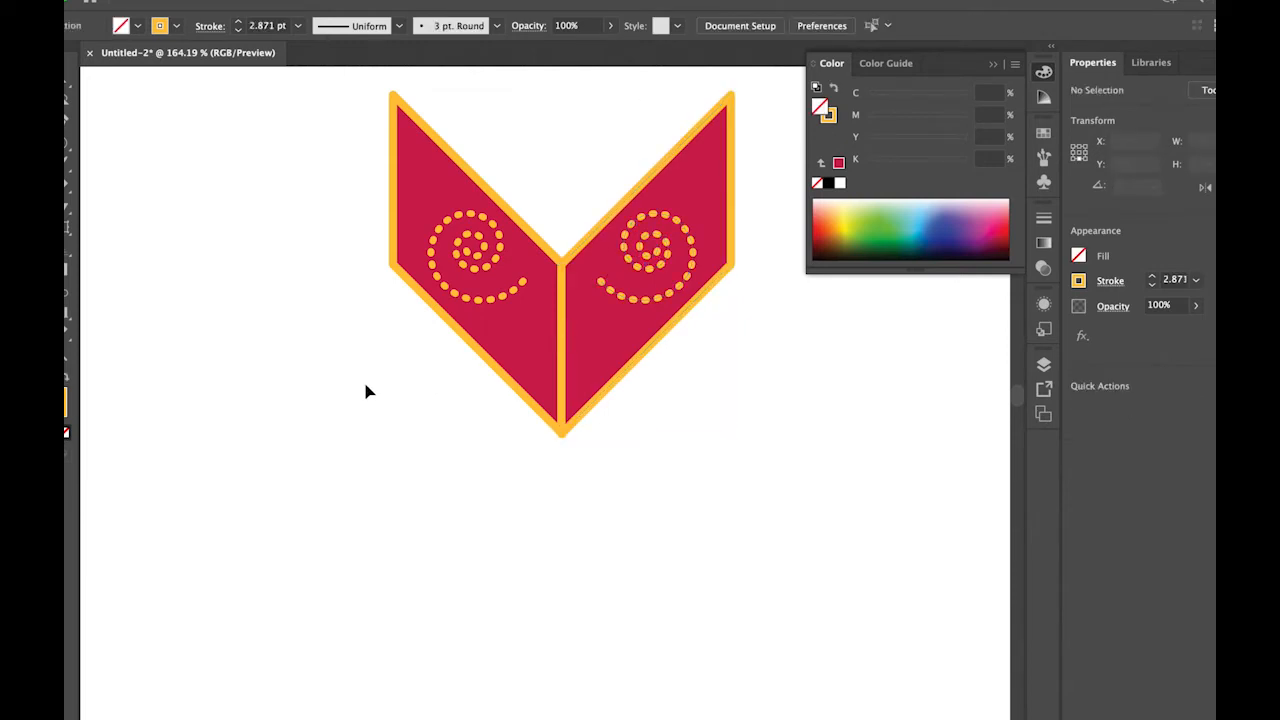
- Group the two halves of the red V-shaped motif and move it up toward the artboard's upper edge
{"action": "key", "text": "m"}
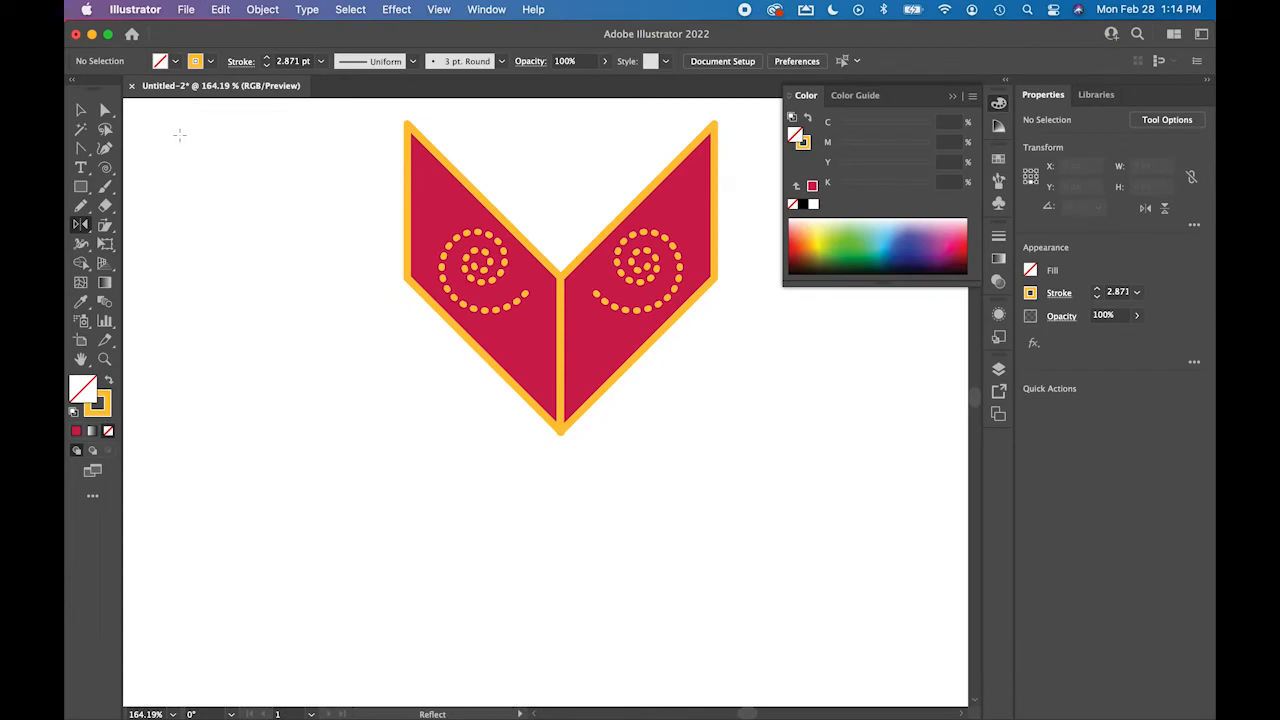
{"action": "key", "text": "super+0"}
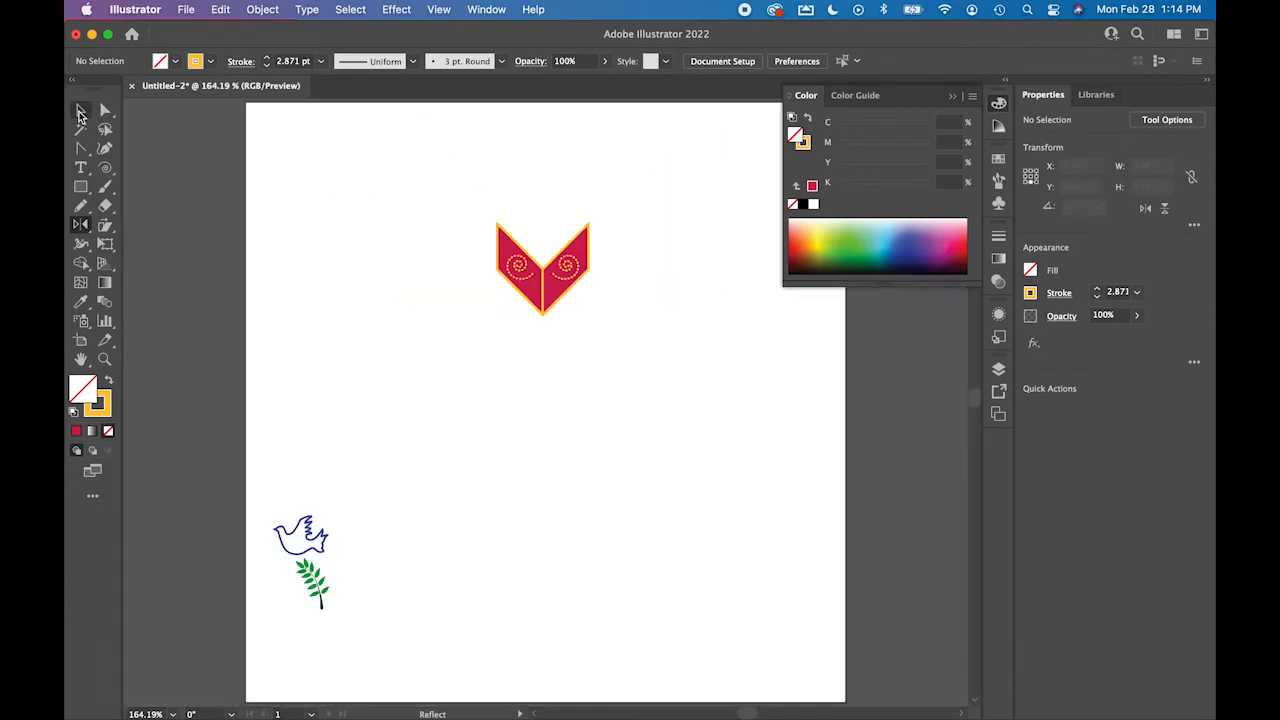
{"action": "left_click", "coordinate": [81, 110]}
{"action": "left_click_drag", "start_coordinate": [471, 192], "coordinate": [662, 388]}
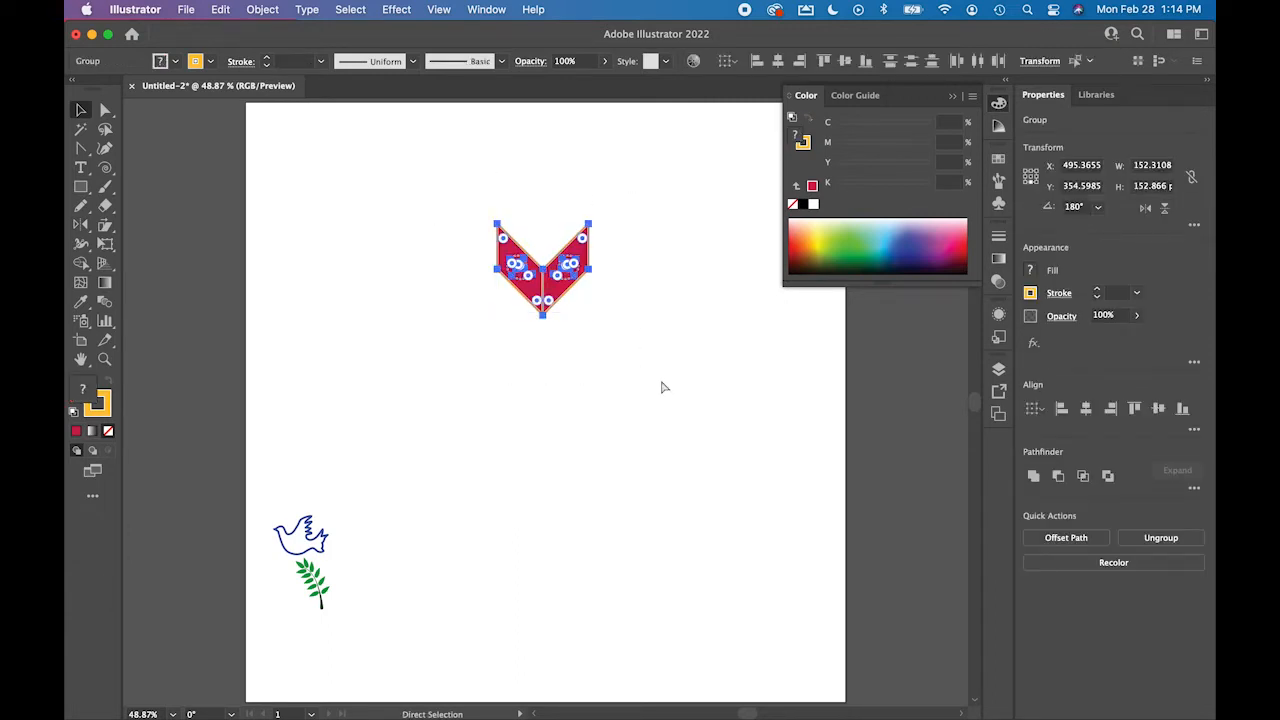
{"action": "left_click", "coordinate": [654, 297]}
{"action": "left_click_drag", "start_coordinate": [575, 290], "coordinate": [560, 245]}
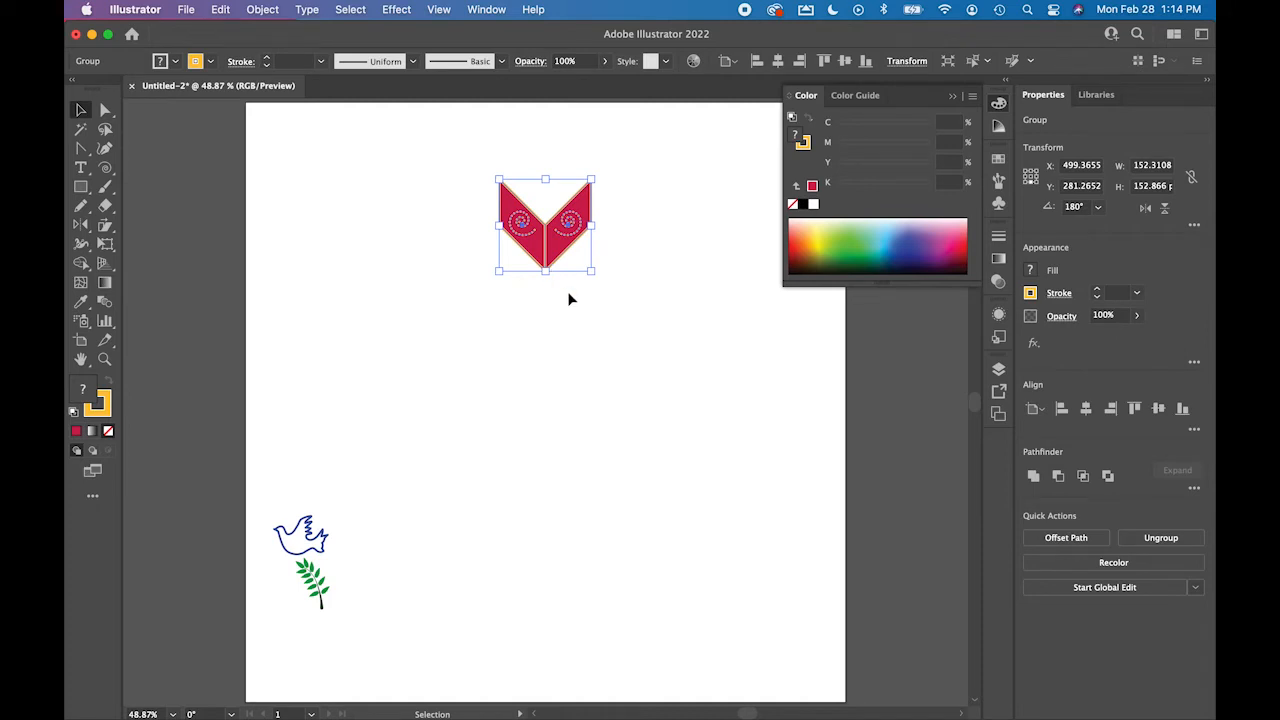
- Switch to outline view and ungroup the V-shaped motif into its two halves
{"action": "key", "text": "ctrl+y"}
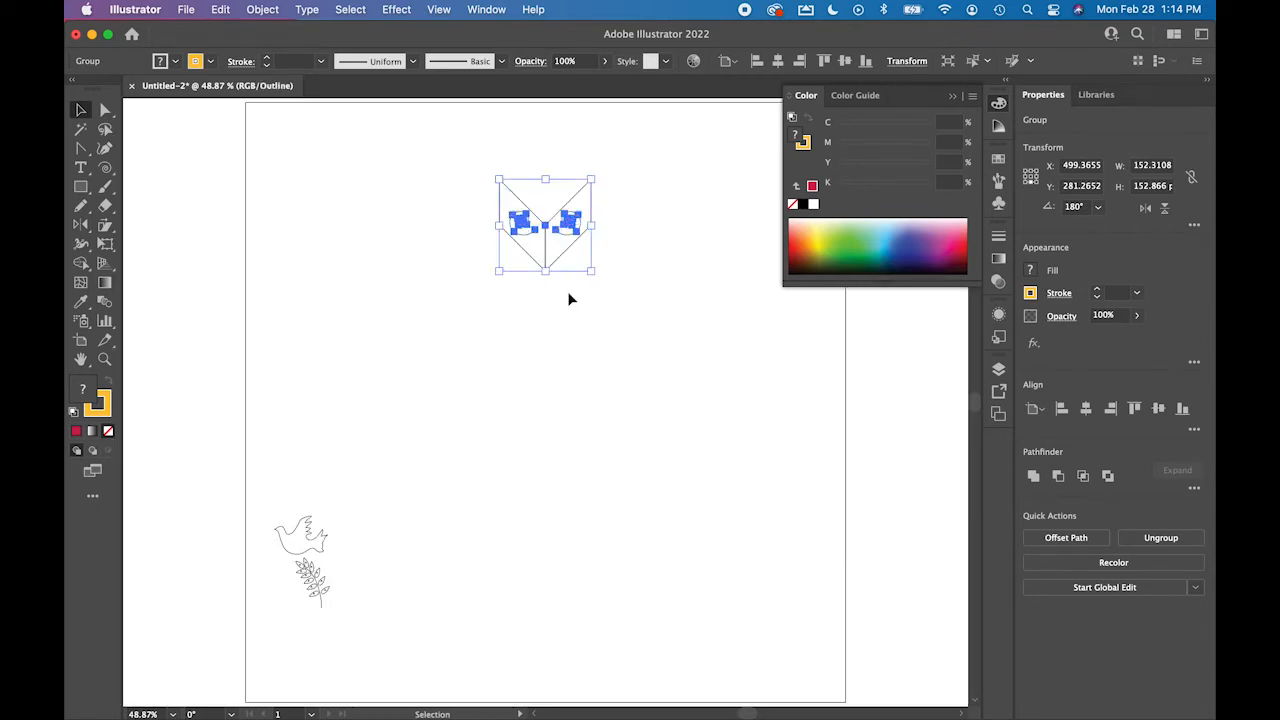
{"action": "left_click", "coordinate": [573, 290]}
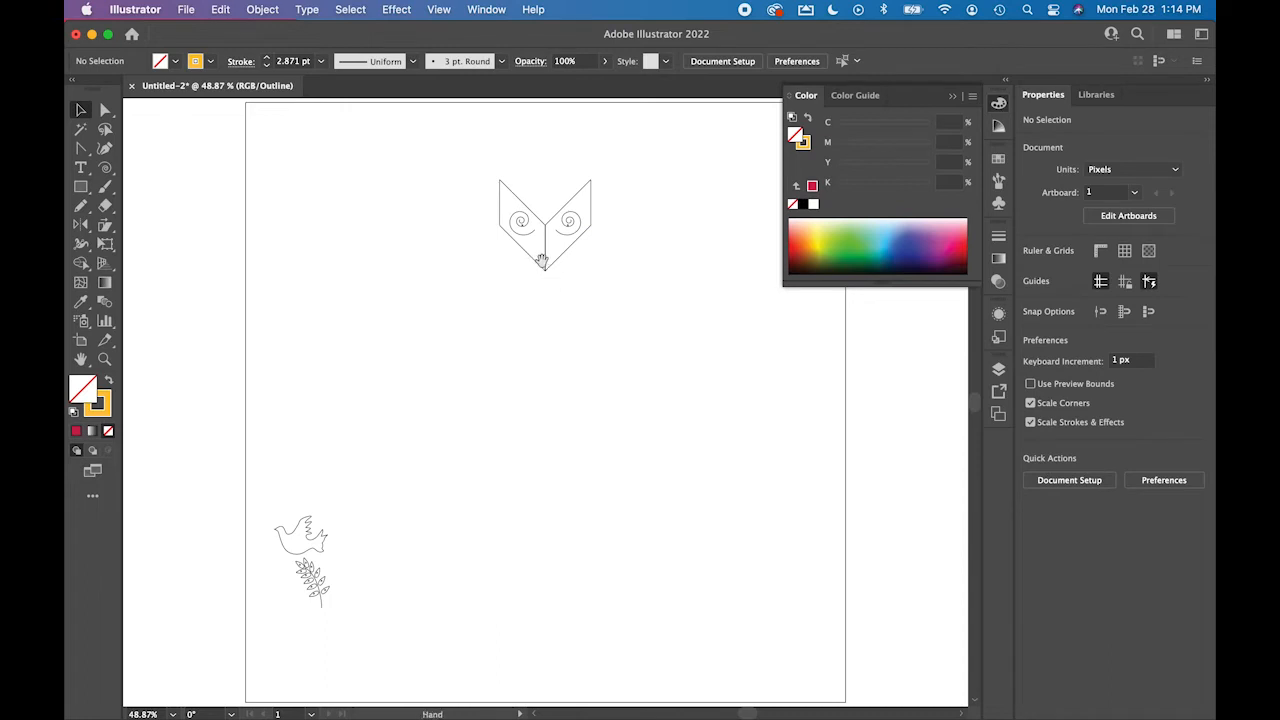
{"action": "key", "text": "super+space"}
{"action": "left_click_drag", "start_coordinate": [540, 268], "coordinate": [880, 408]}
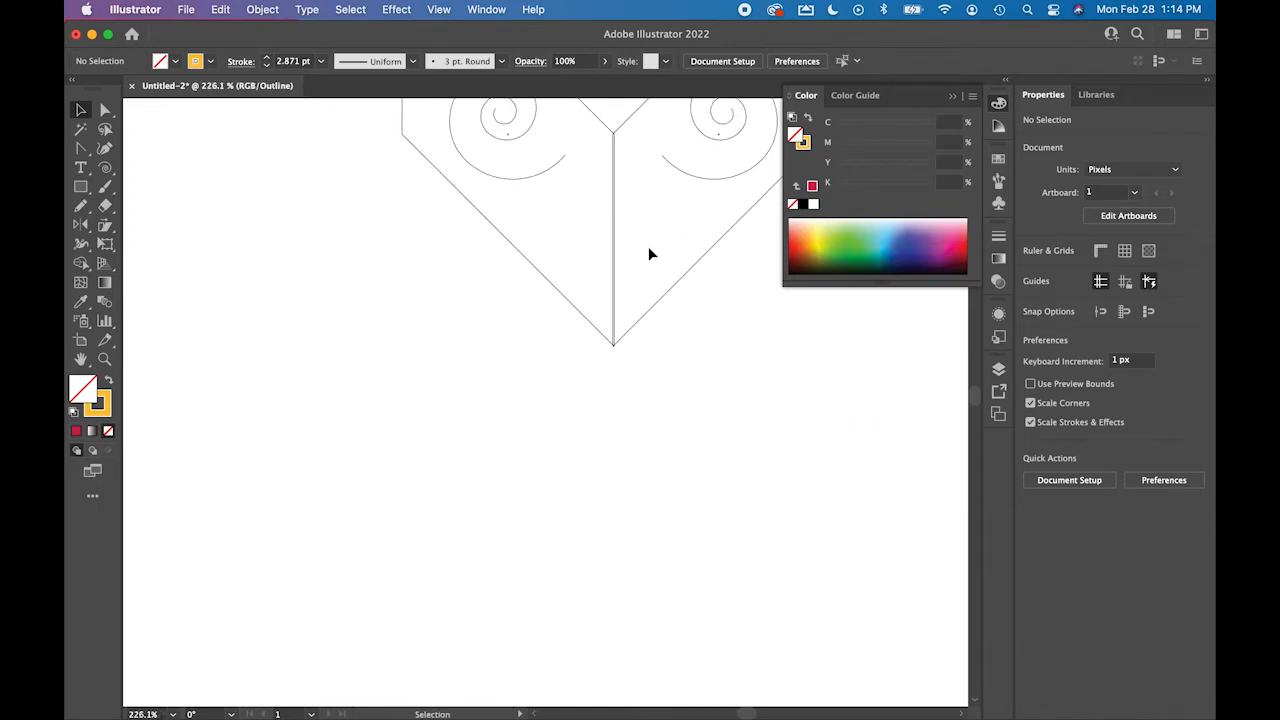
{"action": "left_click_drag", "start_coordinate": [570, 329], "coordinate": [734, 420]}
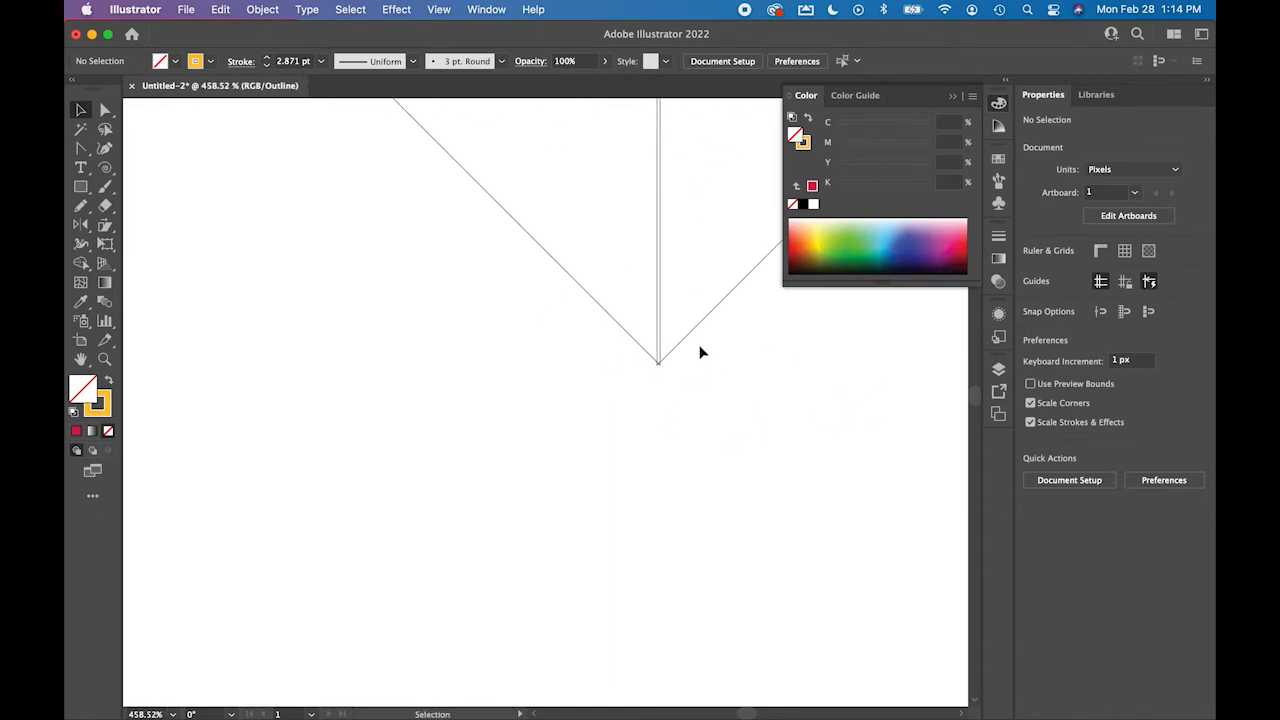
{"action": "left_click", "coordinate": [684, 344]}
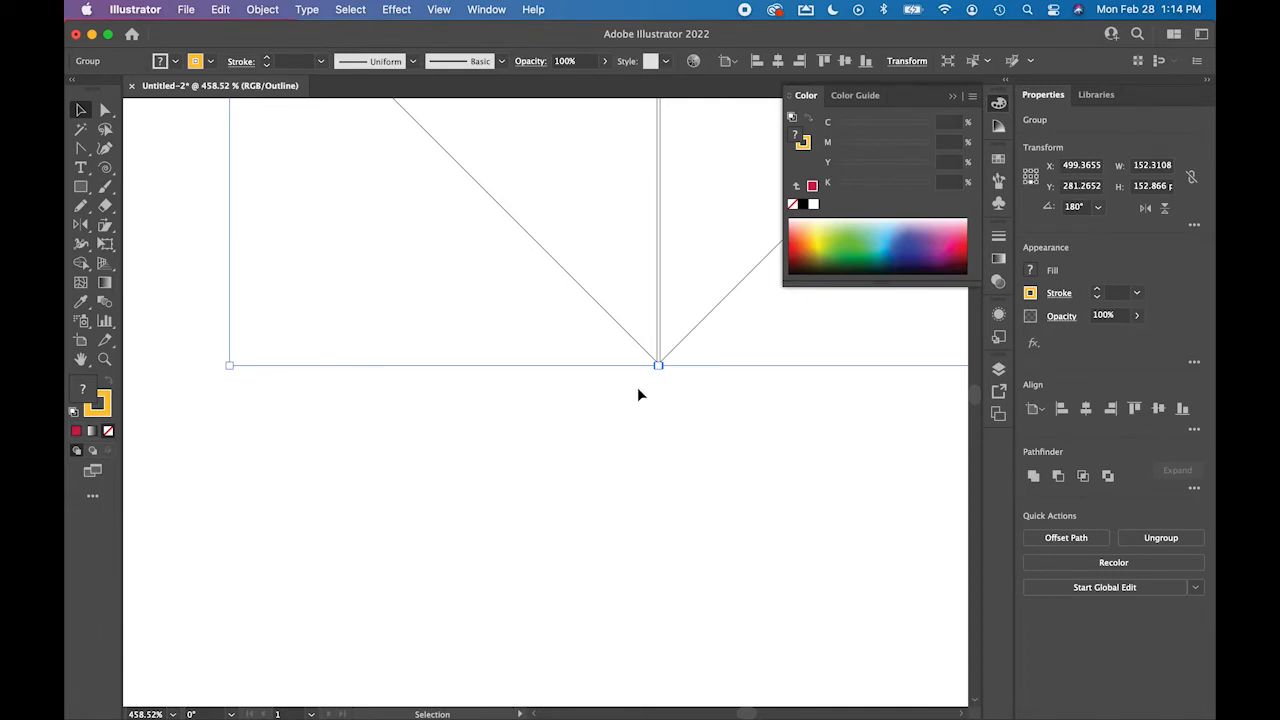
{"action": "left_click", "coordinate": [262, 9]}
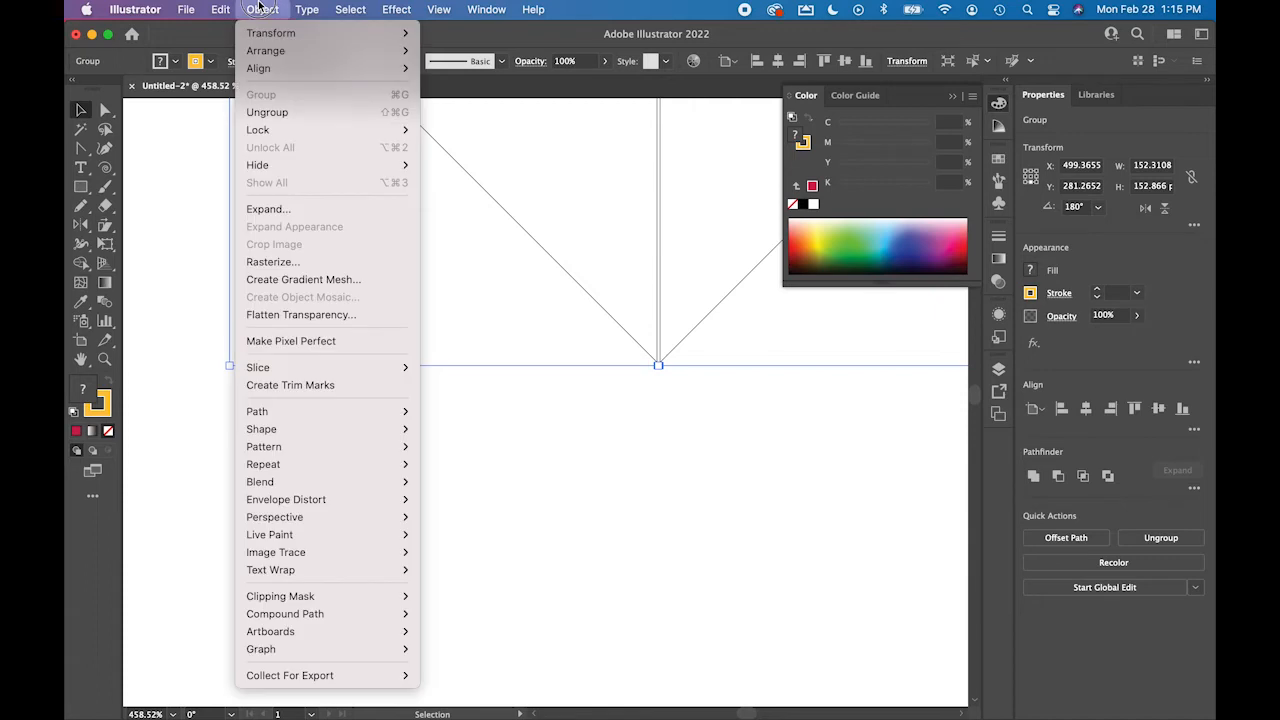
{"action": "left_click", "coordinate": [272, 112]}
{"action": "left_click", "coordinate": [517, 474]}
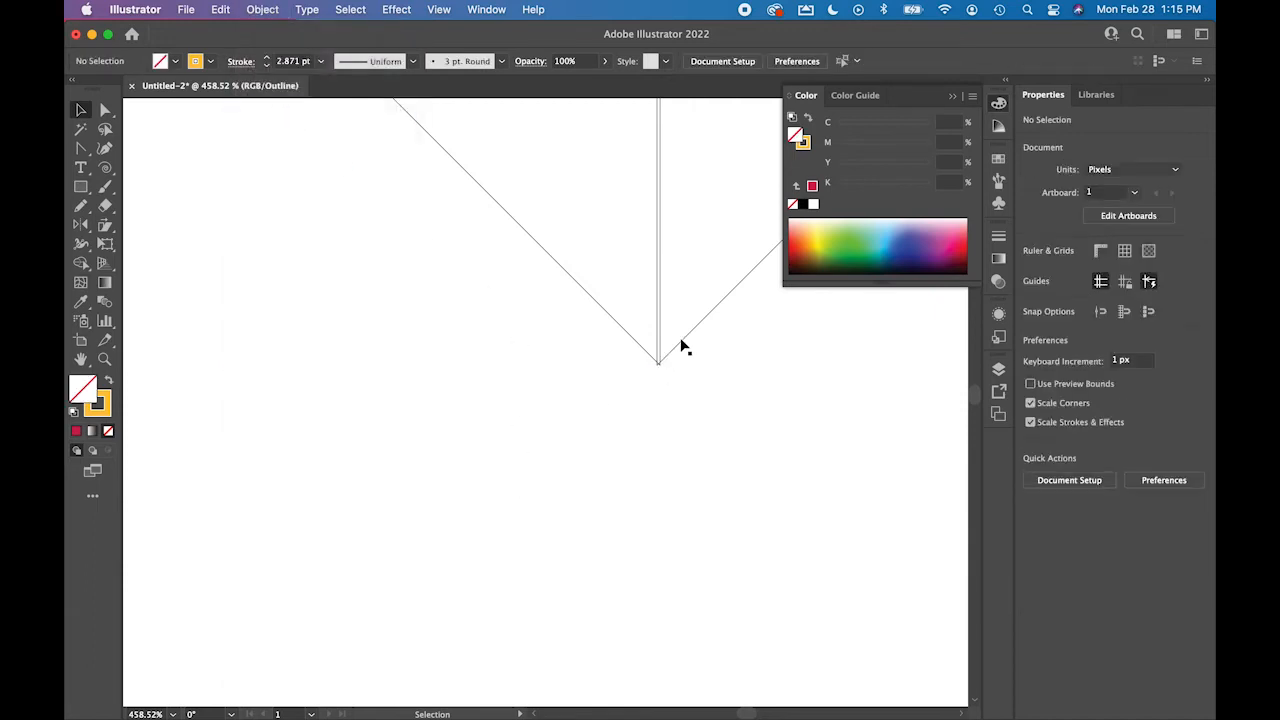
- Shift the motif's right half slightly so its inner edge and lower tip meet those of the left half exactly
{"action": "left_click", "coordinate": [677, 344]}
{"action": "left_click_drag", "start_coordinate": [677, 344], "coordinate": [683, 346]}
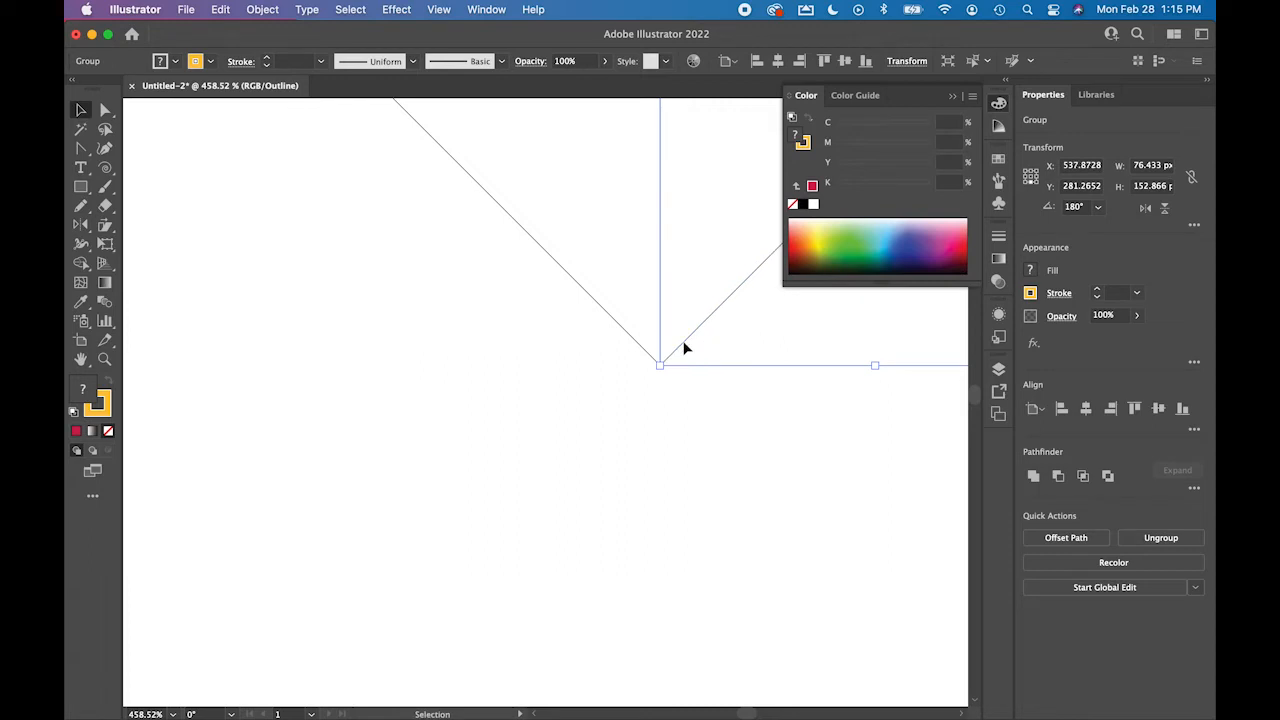
{"action": "left_click", "coordinate": [654, 400]}
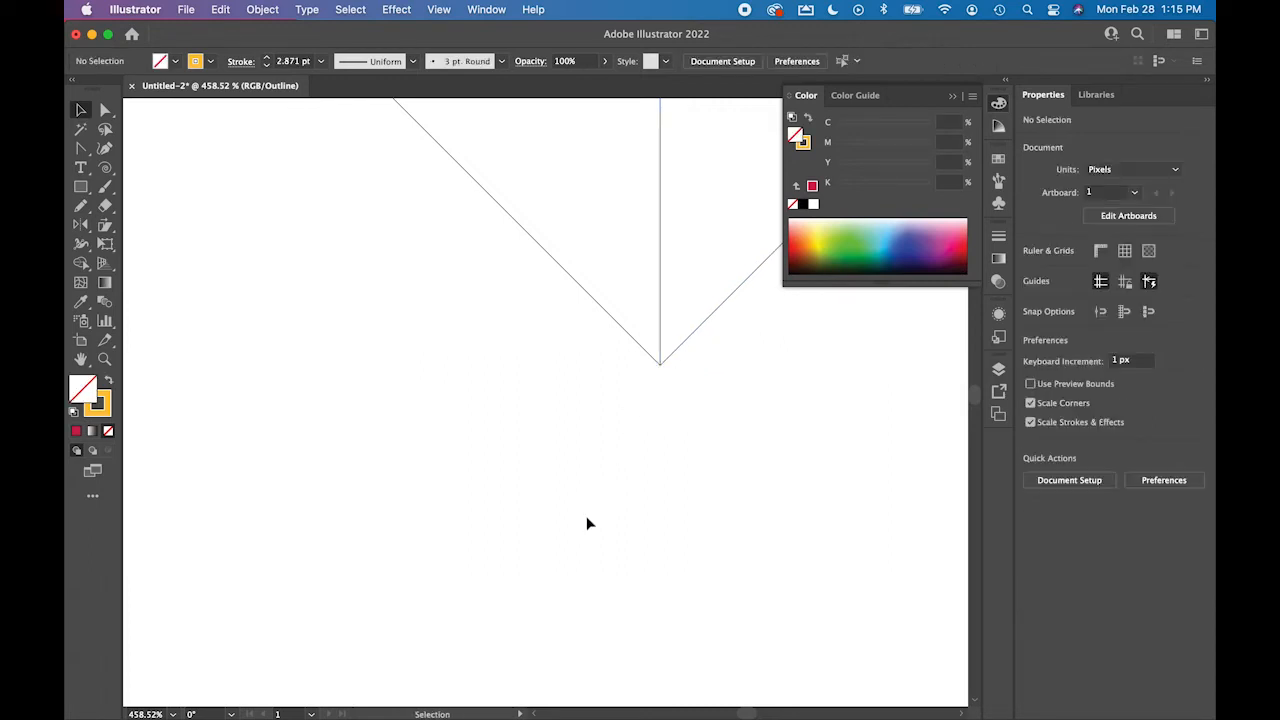
- Select both aligned halves of the V-shaped motif and group them again
{"action": "key", "text": "super+0"}
{"action": "left_click_drag", "start_coordinate": [474, 143], "coordinate": [627, 297]}
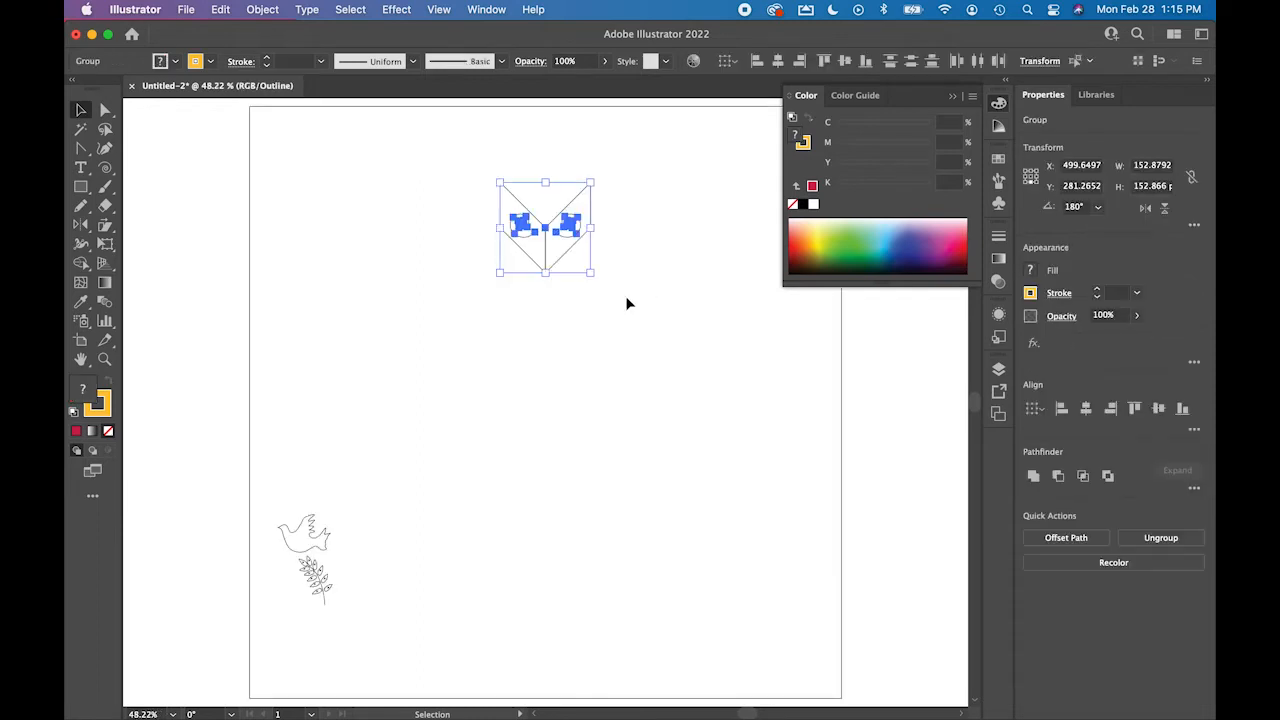
{"action": "left_click", "coordinate": [572, 286]}
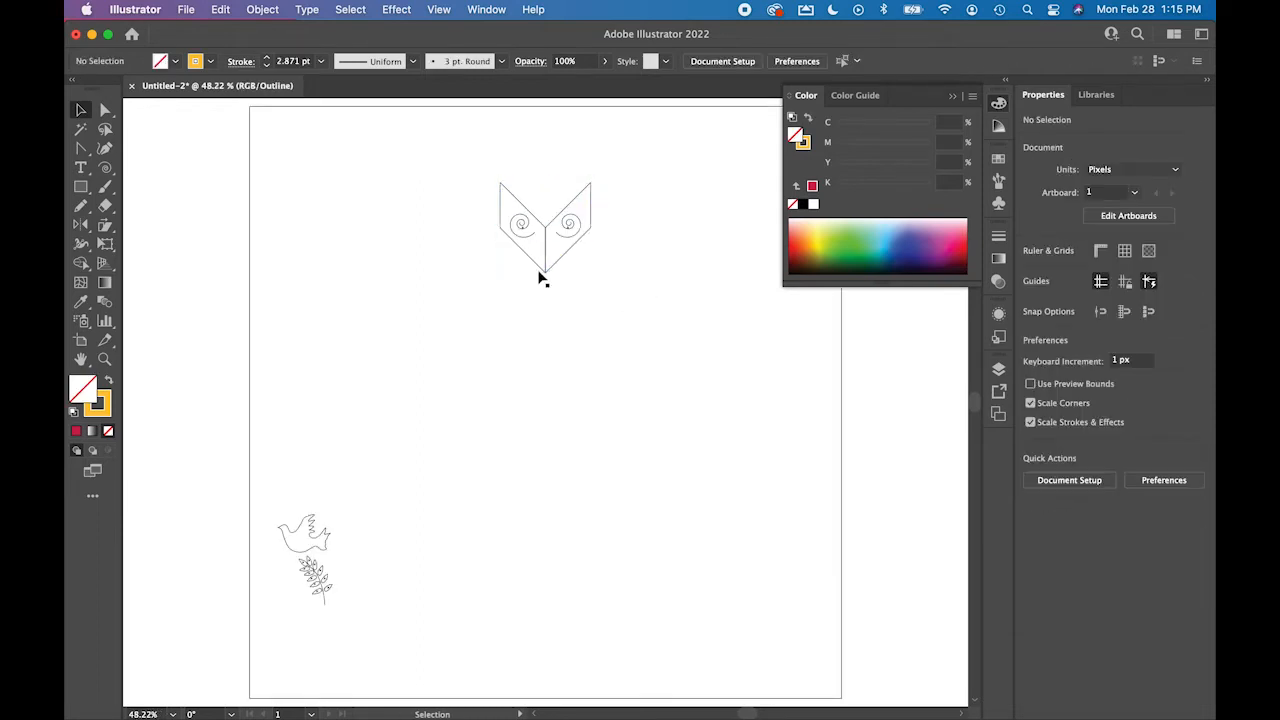
- Make a copy of the V-shaped motif rotated 90° about its lower tip
{"action": "key", "text": "super+space"}
{"action": "left_click_drag", "start_coordinate": [542, 259], "coordinate": [750, 355]}
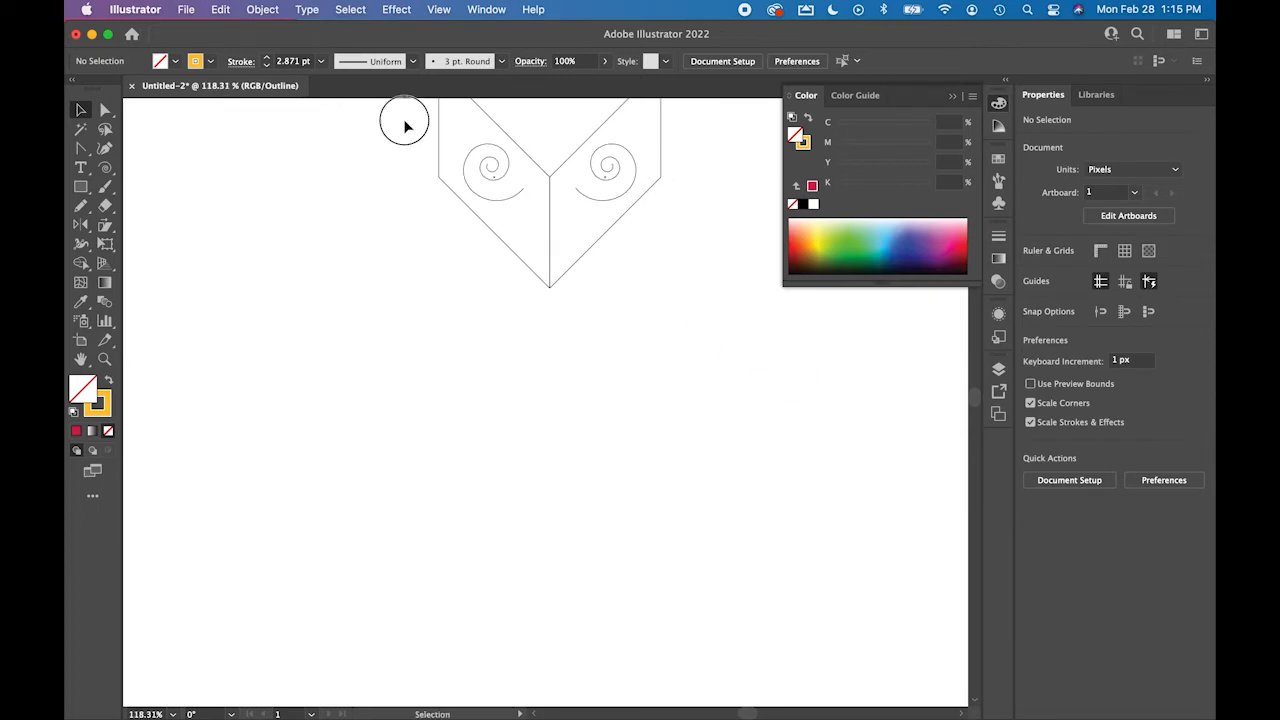
{"action": "left_click_drag", "start_coordinate": [405, 126], "coordinate": [691, 266]}
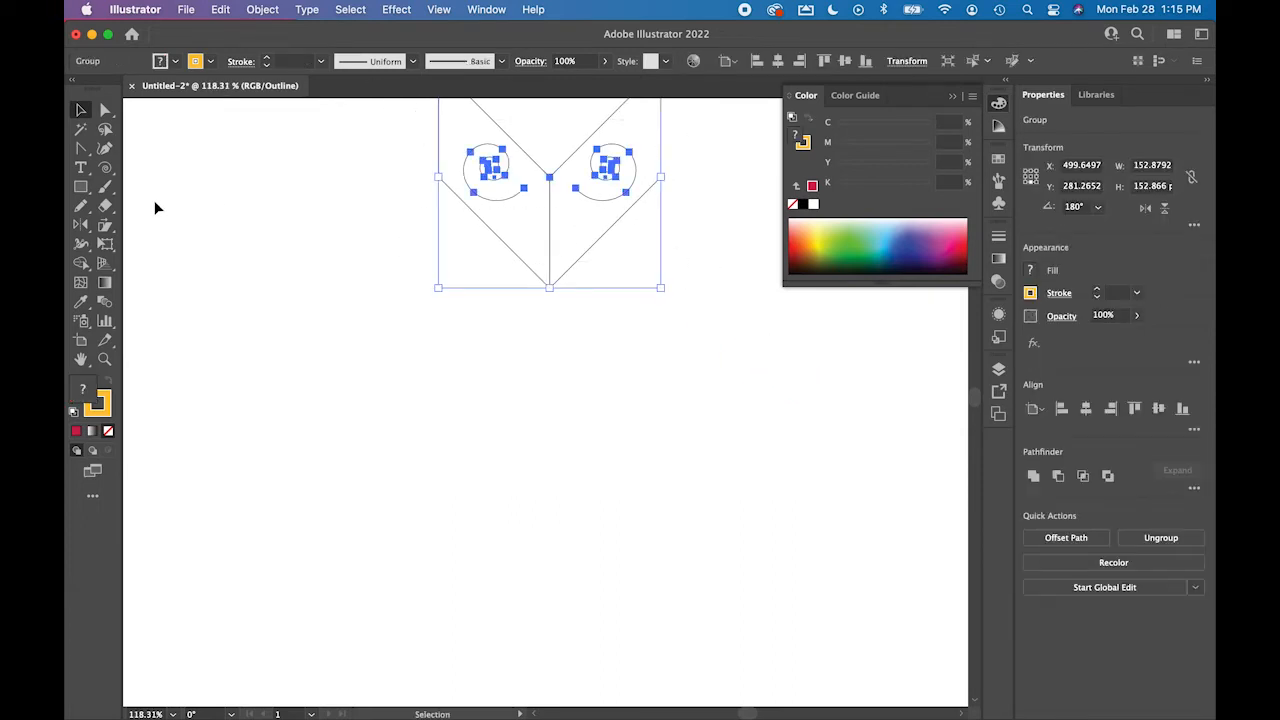
{"action": "left_click", "coordinate": [82, 230]}
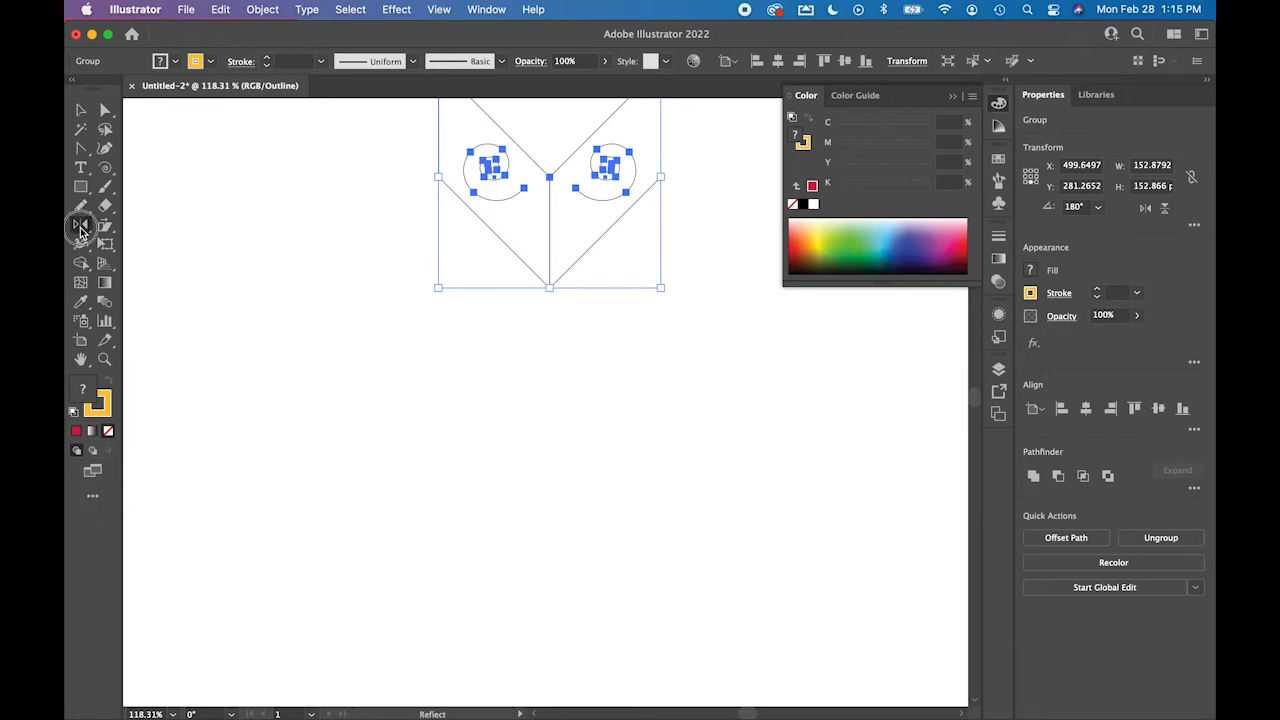
{"action": "left_click", "coordinate": [120, 226]}
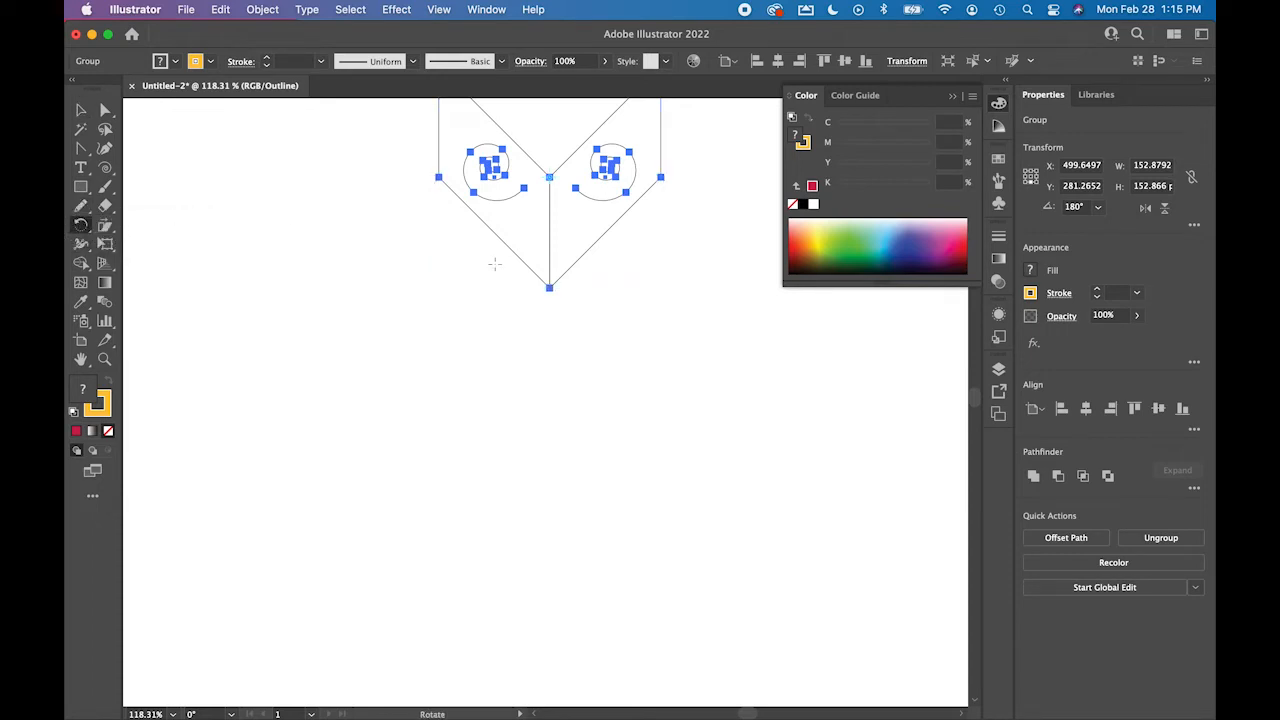
{"action": "left_click_drag", "start_coordinate": [543, 280], "coordinate": [791, 404]}
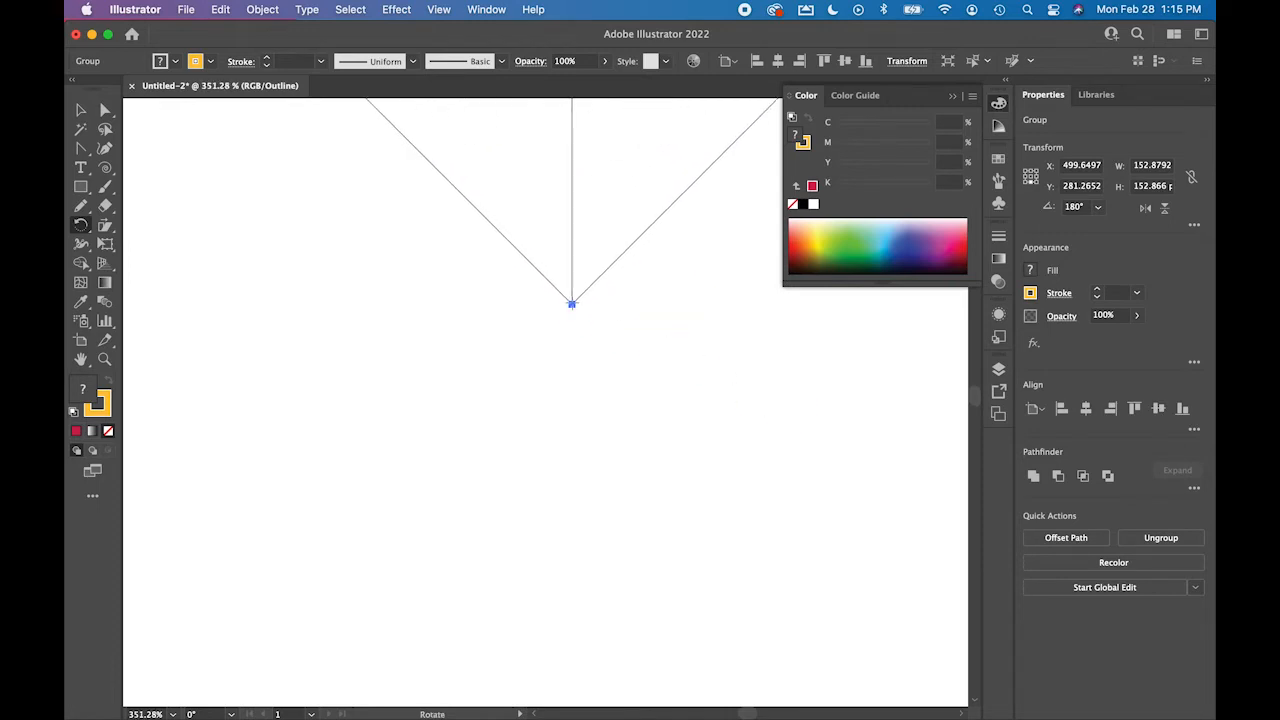
{"action": "left_click", "coordinate": [572, 303], "text": "alt"}
{"action": "left_click_drag", "start_coordinate": [886, 499], "coordinate": [685, 251]}
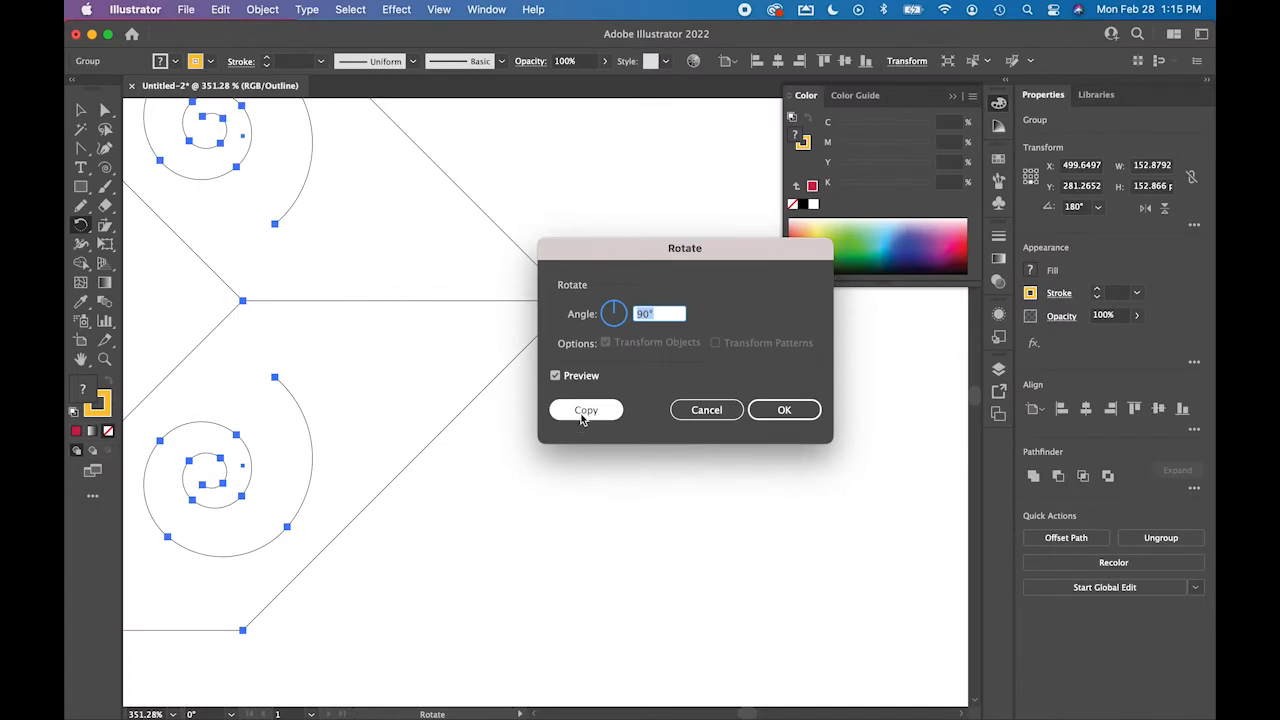
{"action": "left_click", "coordinate": [518, 492]}
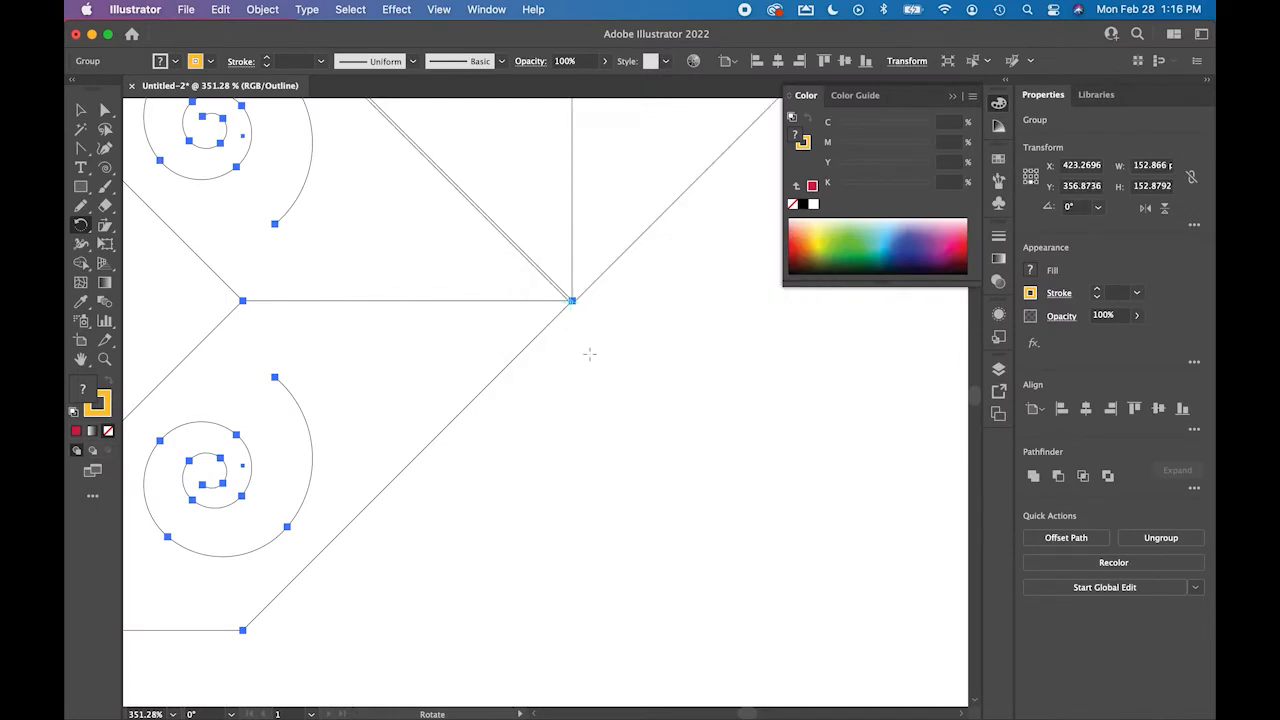
- Repeat the rotated copy twice to complete the eight-pointed star, and return to preview display
{"action": "key", "text": "super+0"}
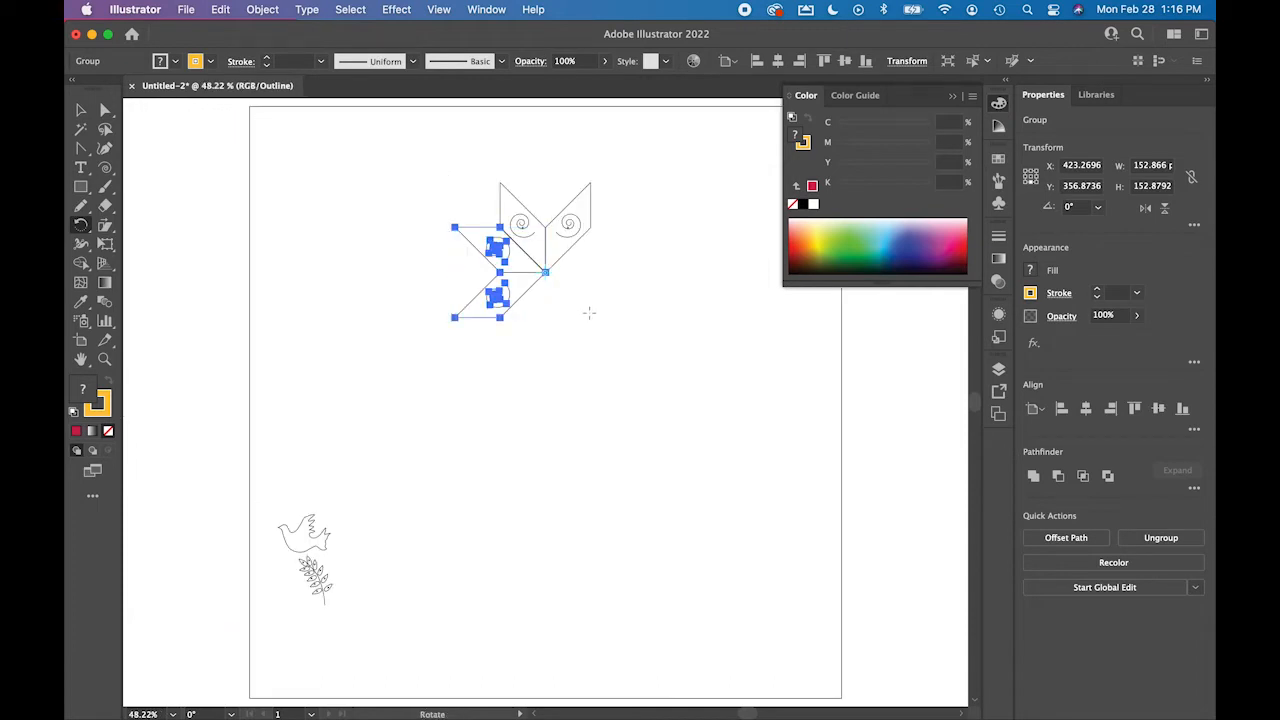
{"action": "left_click", "coordinate": [264, 9]}
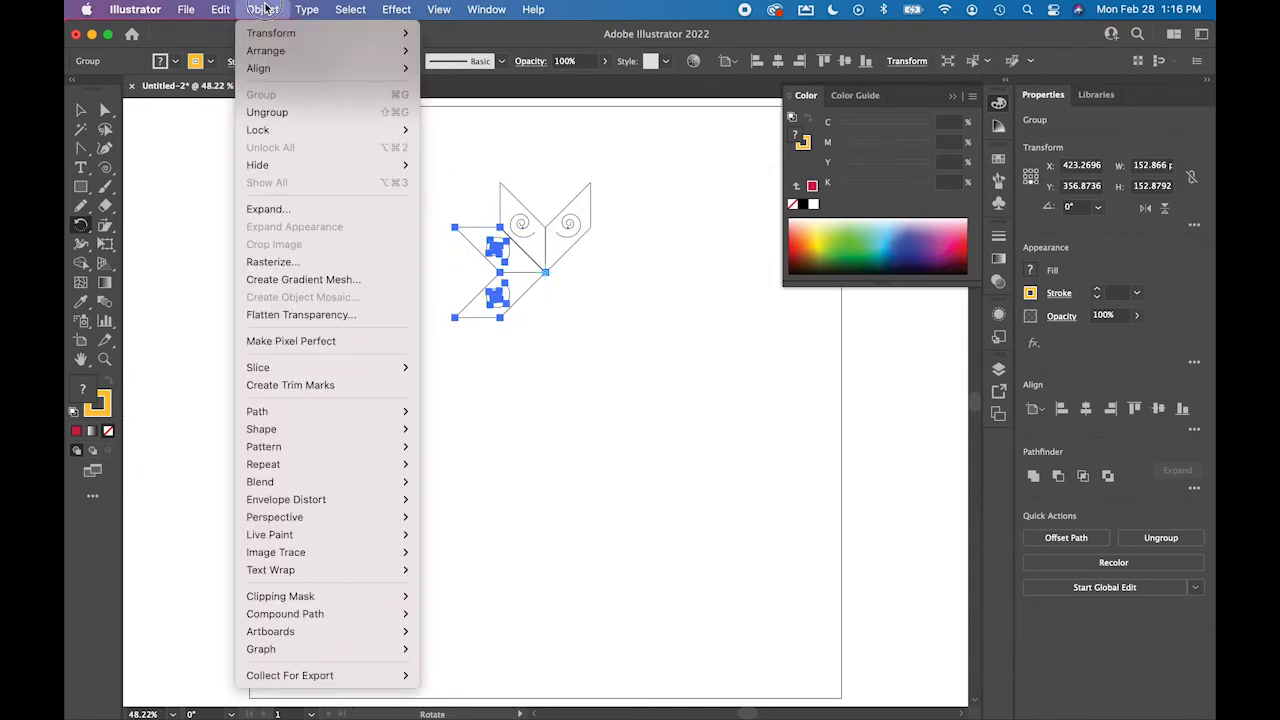
{"action": "mouse_move", "coordinate": [275, 33]}
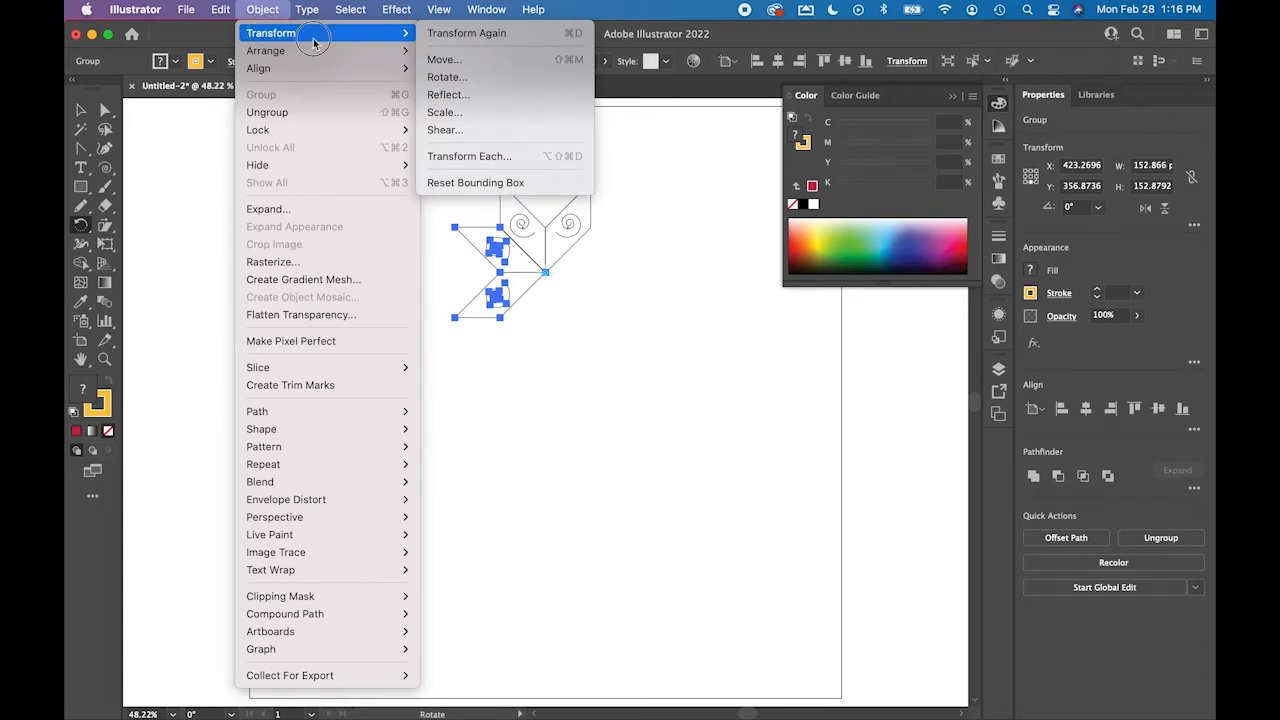
{"action": "left_click", "coordinate": [520, 40]}
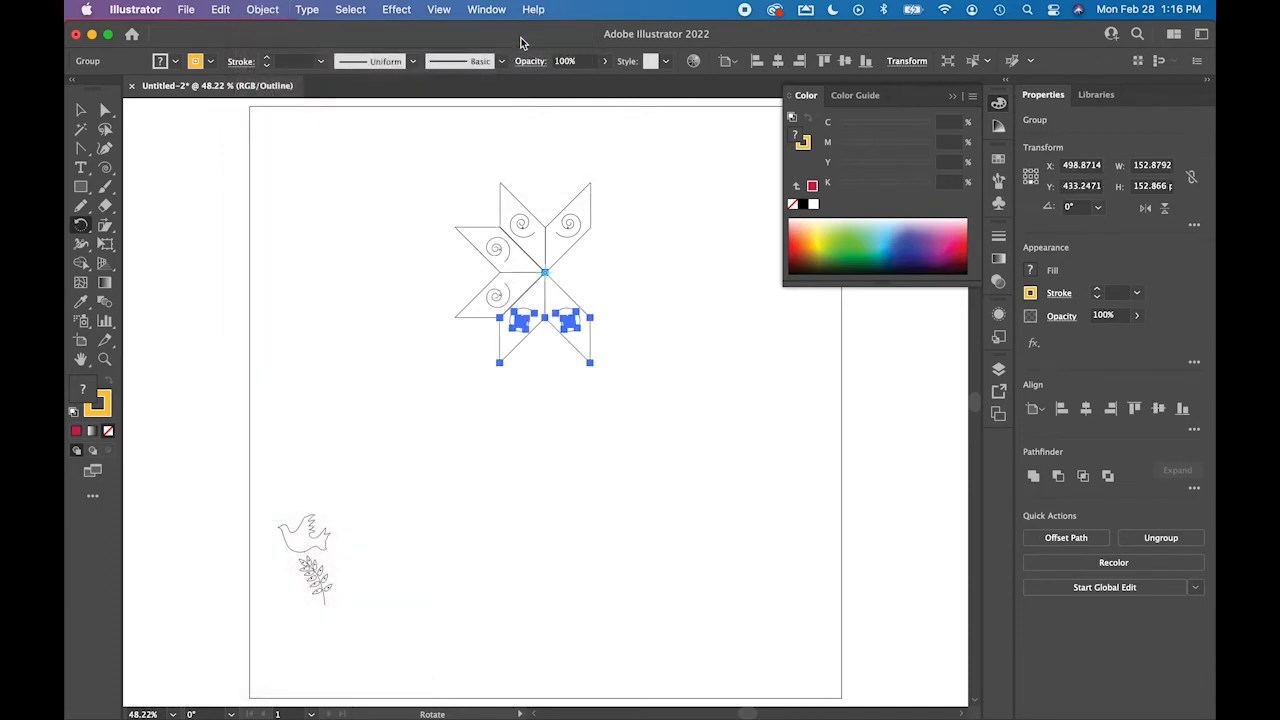
{"action": "key", "text": "ctrl+d"}
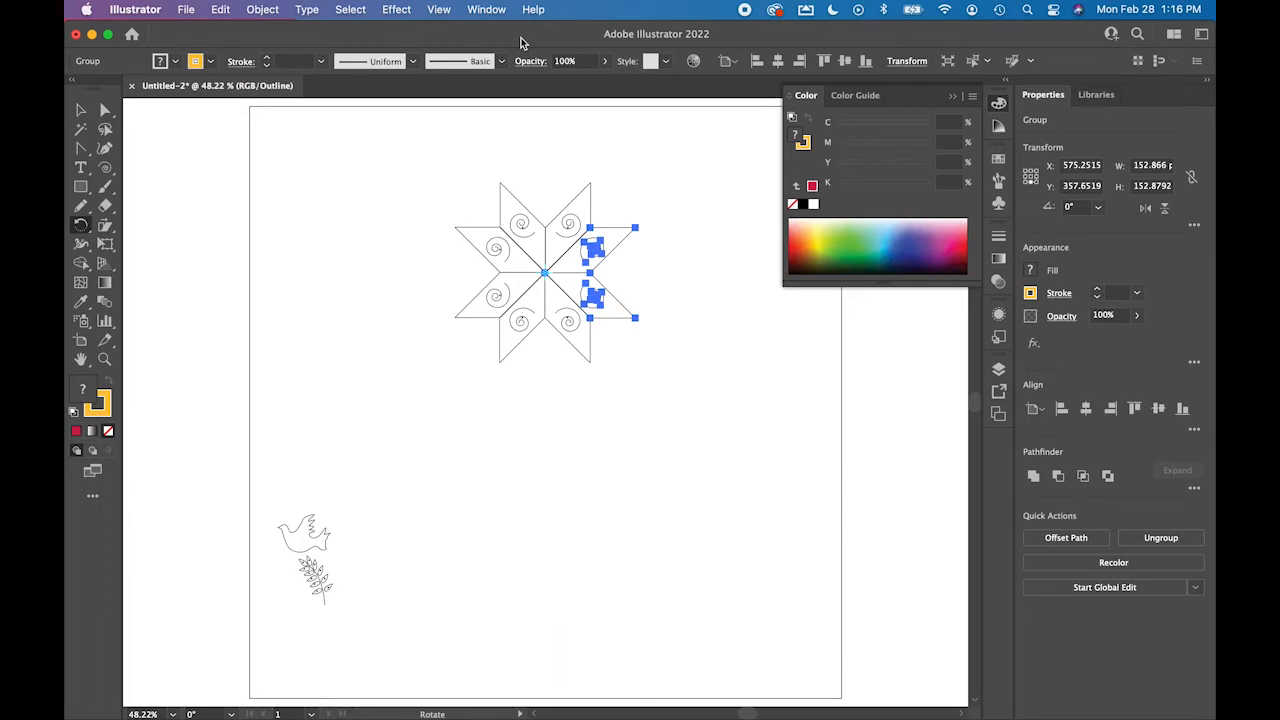
{"action": "key", "text": "ctrl+y"}
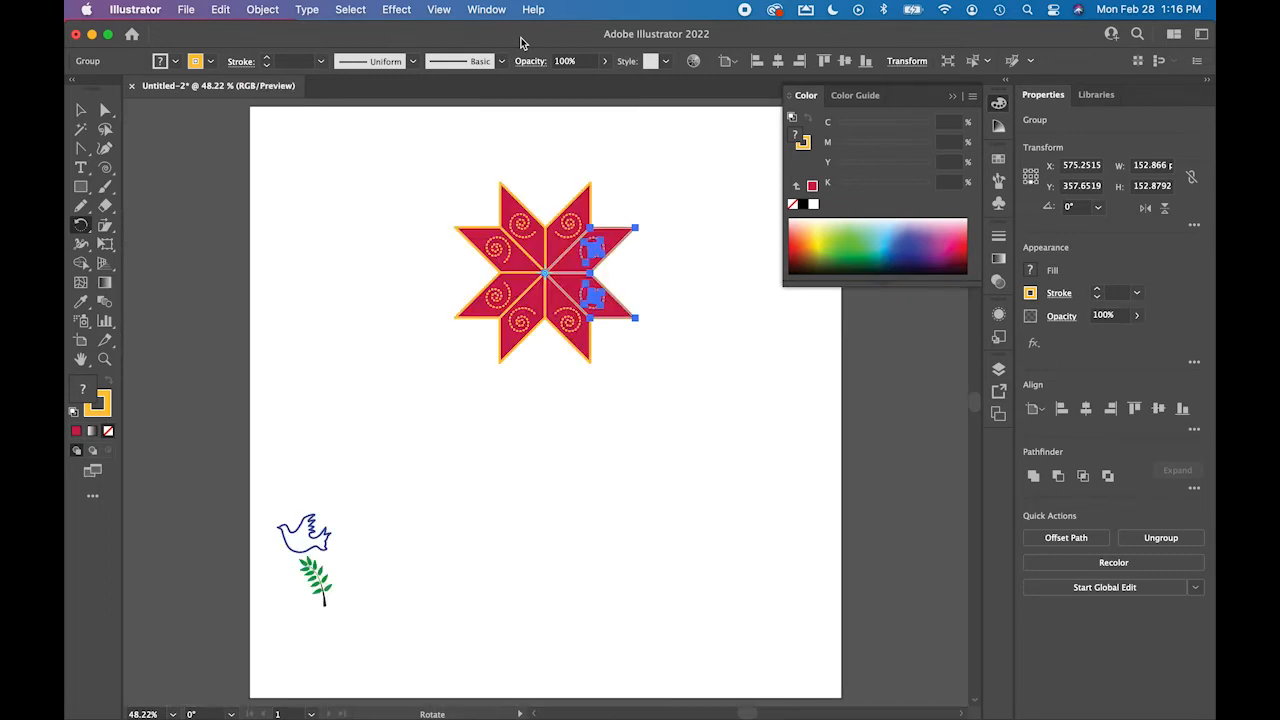
{"action": "key", "text": "v"}
{"action": "left_click", "coordinate": [543, 388]}
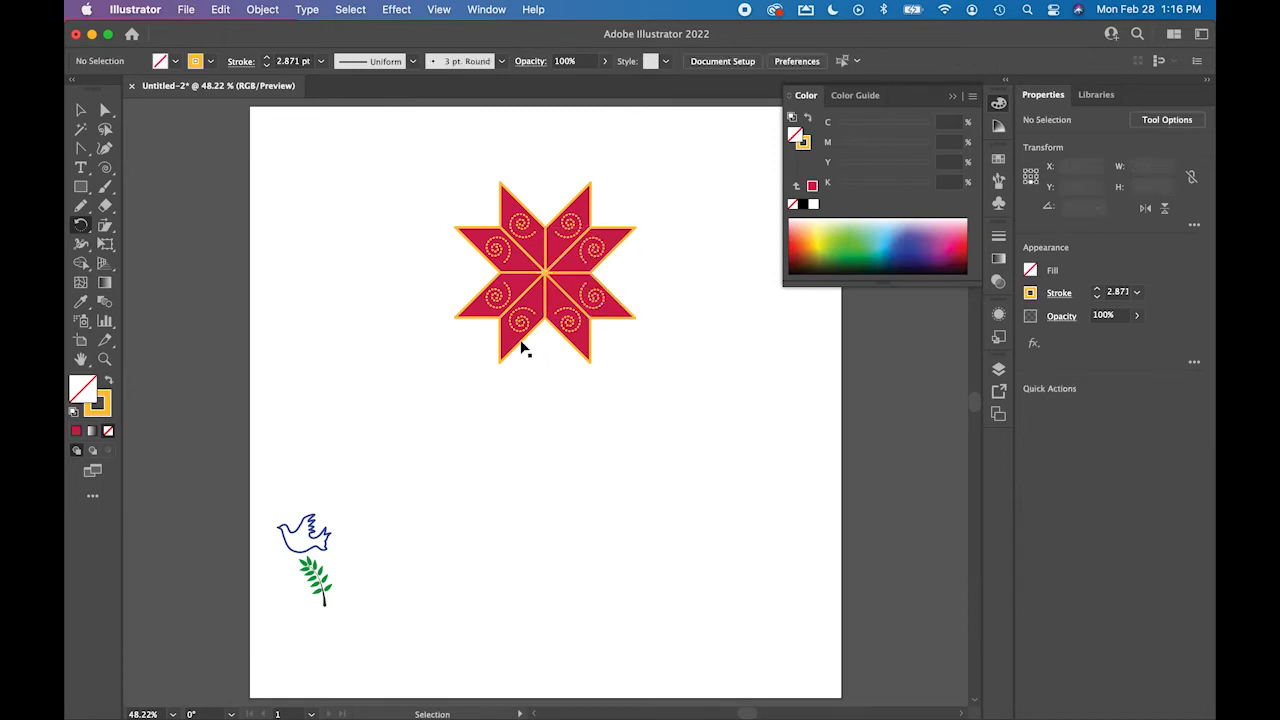
- Group the complete star and move it down to the centre of the artboard
{"action": "left_click_drag", "start_coordinate": [428, 161], "coordinate": [679, 403]}
{"action": "key", "text": "r"}
{"action": "key", "text": "v"}
{"action": "key", "text": "r"}
{"action": "left_click", "coordinate": [694, 386]}
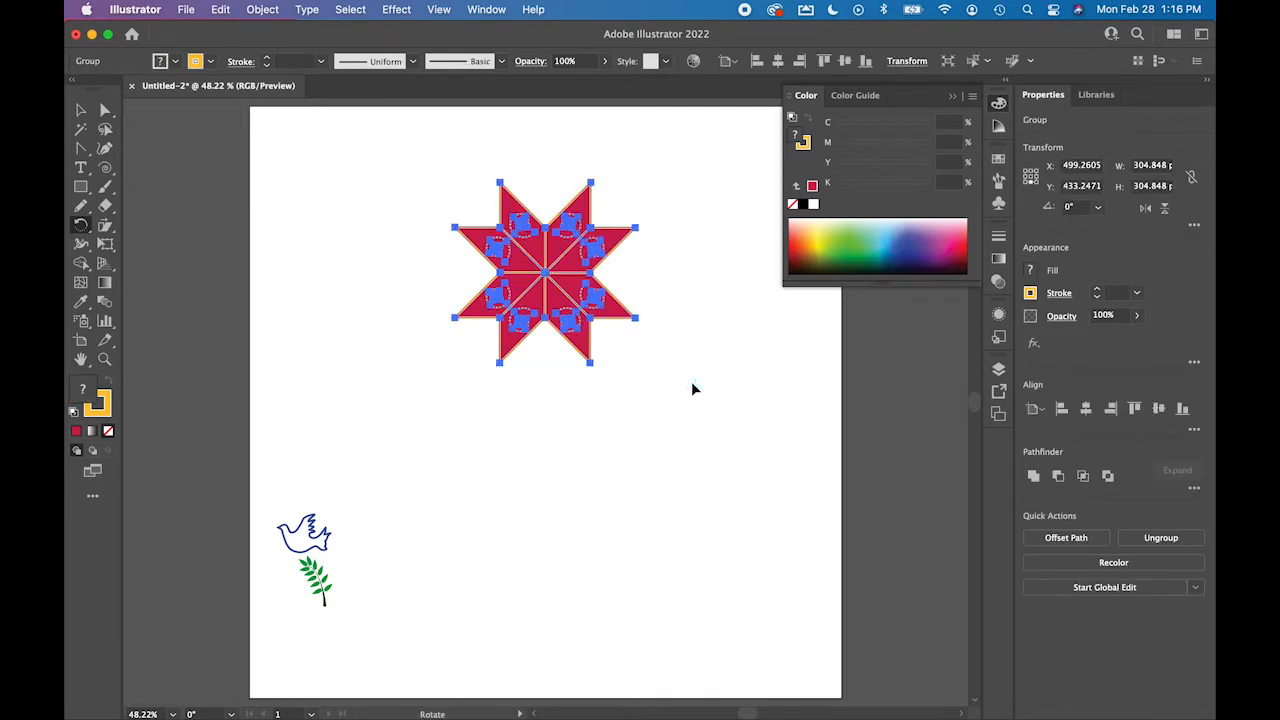
{"action": "left_click", "coordinate": [81, 110]}
{"action": "left_click_drag", "start_coordinate": [549, 343], "coordinate": [558, 430]}
{"action": "left_click", "coordinate": [443, 534]}
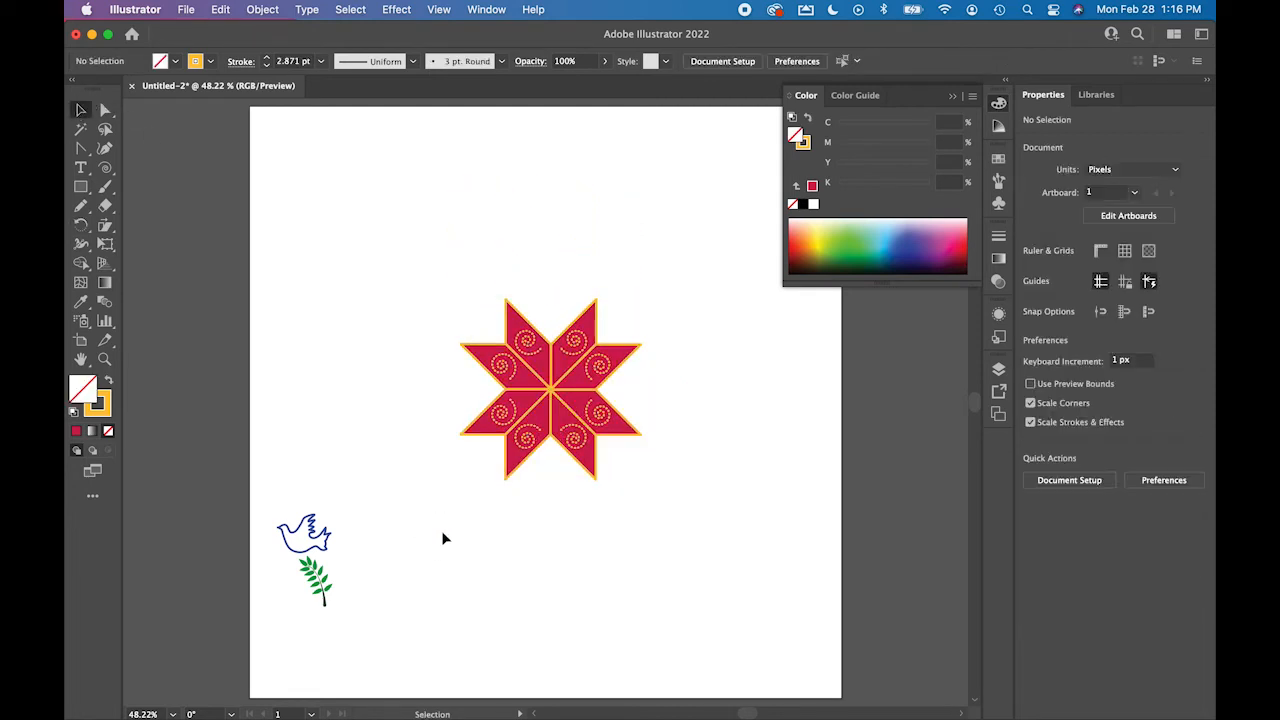
- Place the blue dove in the star's upper notch and make a copy rotated 90° about the star's centre
{"action": "left_click_drag", "start_coordinate": [312, 537], "coordinate": [556, 302]}
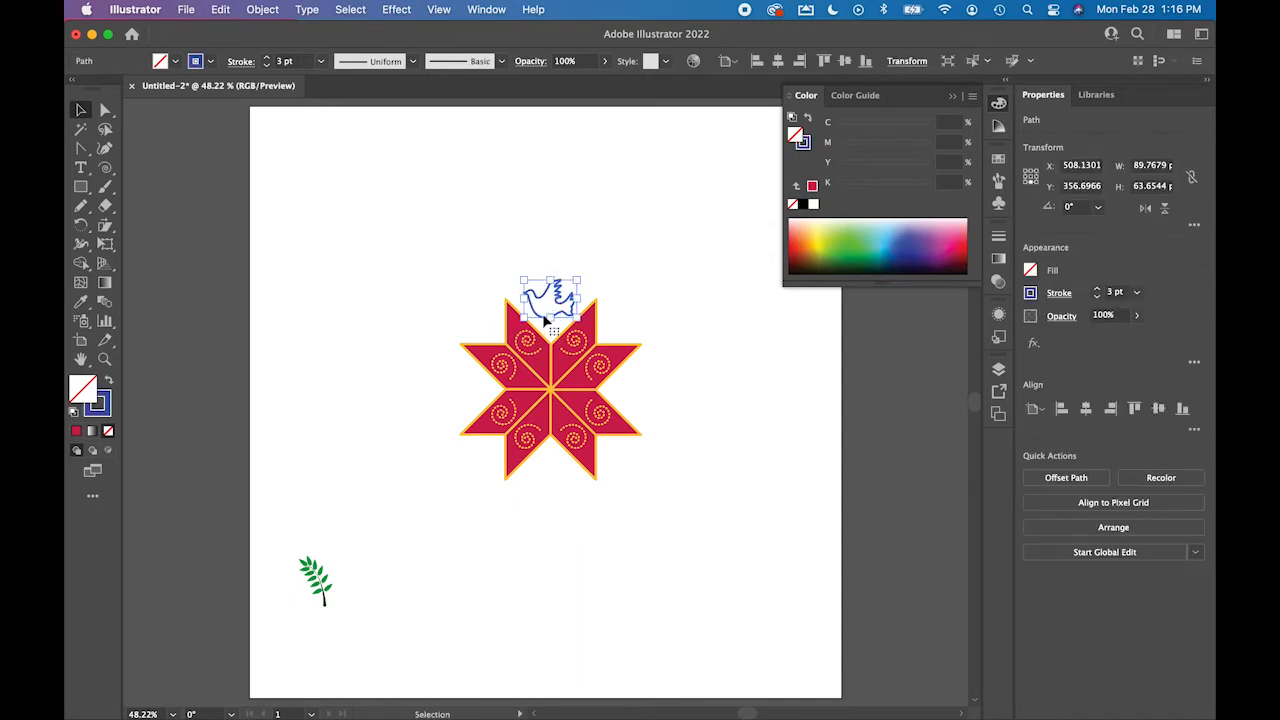
{"action": "left_click", "coordinate": [81, 224]}
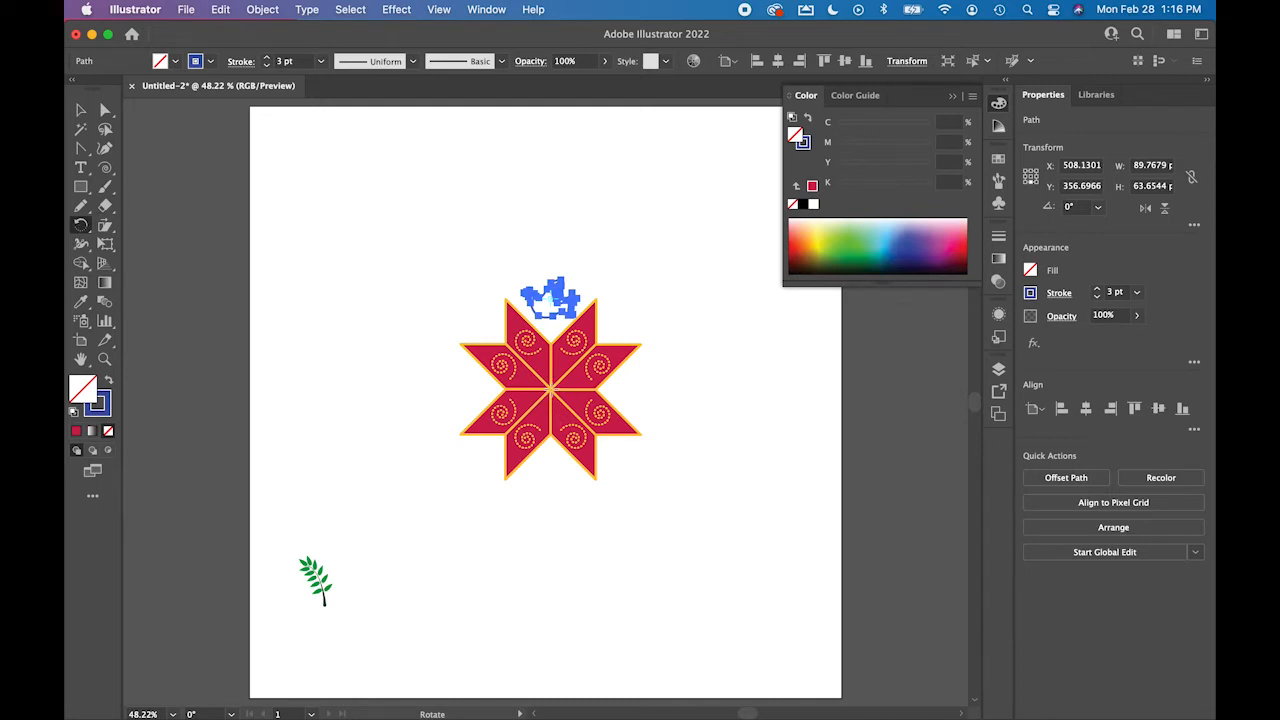
{"action": "left_click", "coordinate": [550, 388], "text": "alt"}
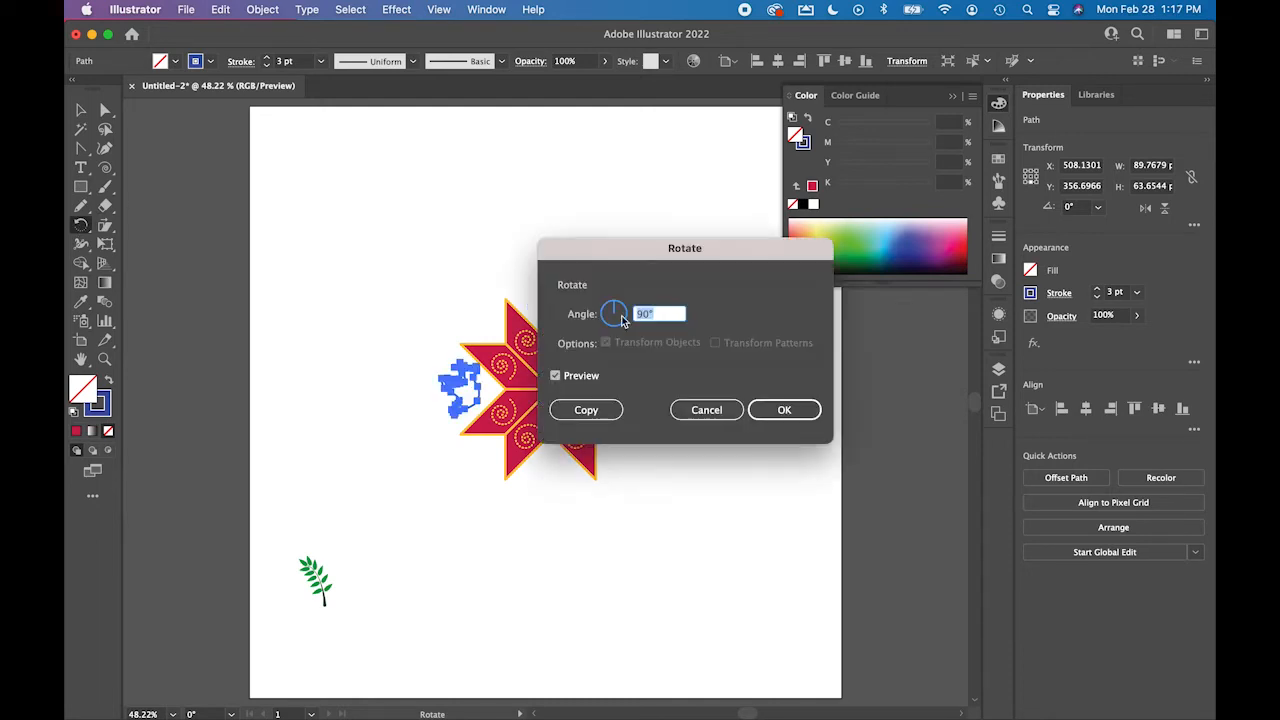
{"action": "left_click", "coordinate": [604, 412]}
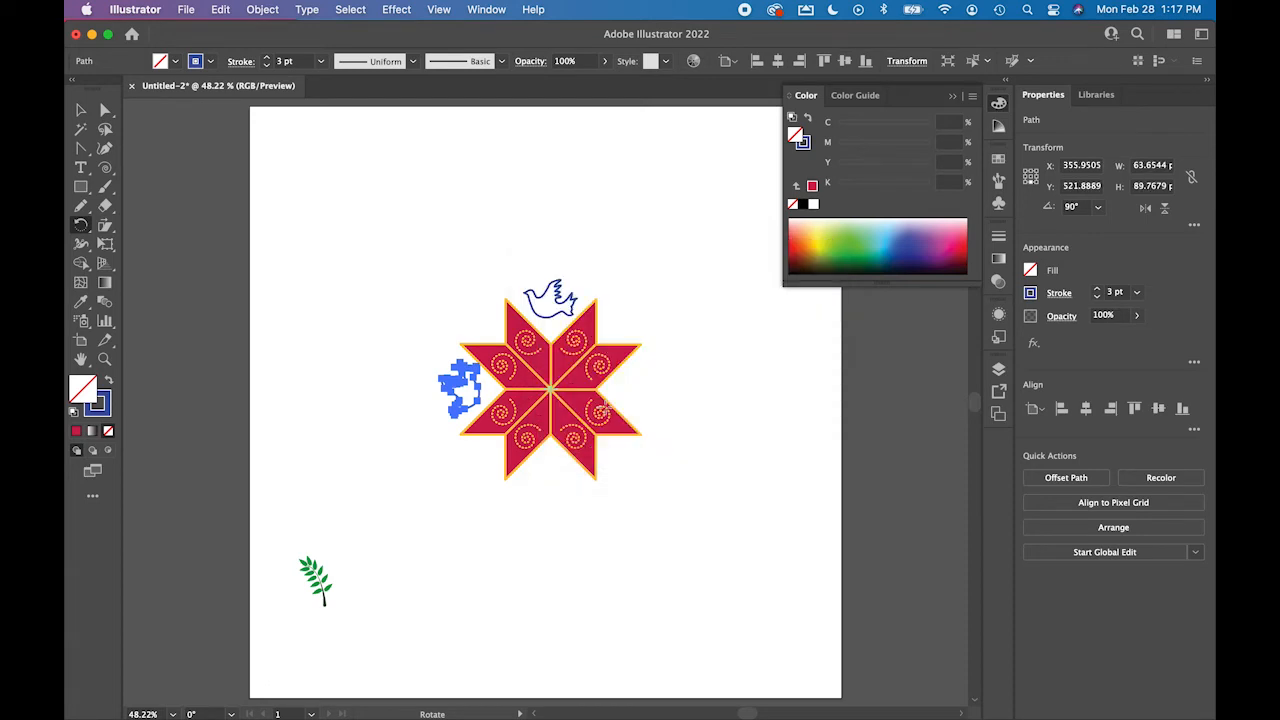
- Repeat the 90° rotated dove copy twice to fill the star's remaining side notches
{"action": "key", "text": "super+d"}
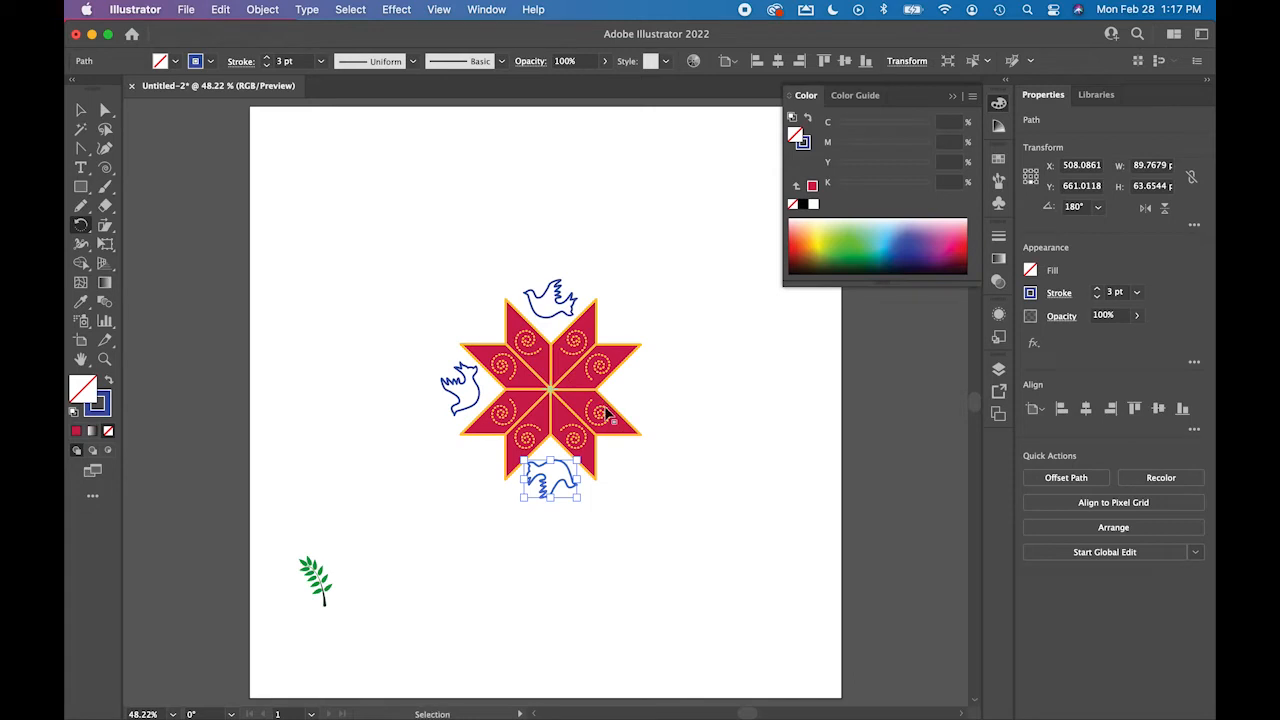
{"action": "key", "text": "super+d"}
{"action": "left_click", "coordinate": [381, 302], "text": "super"}
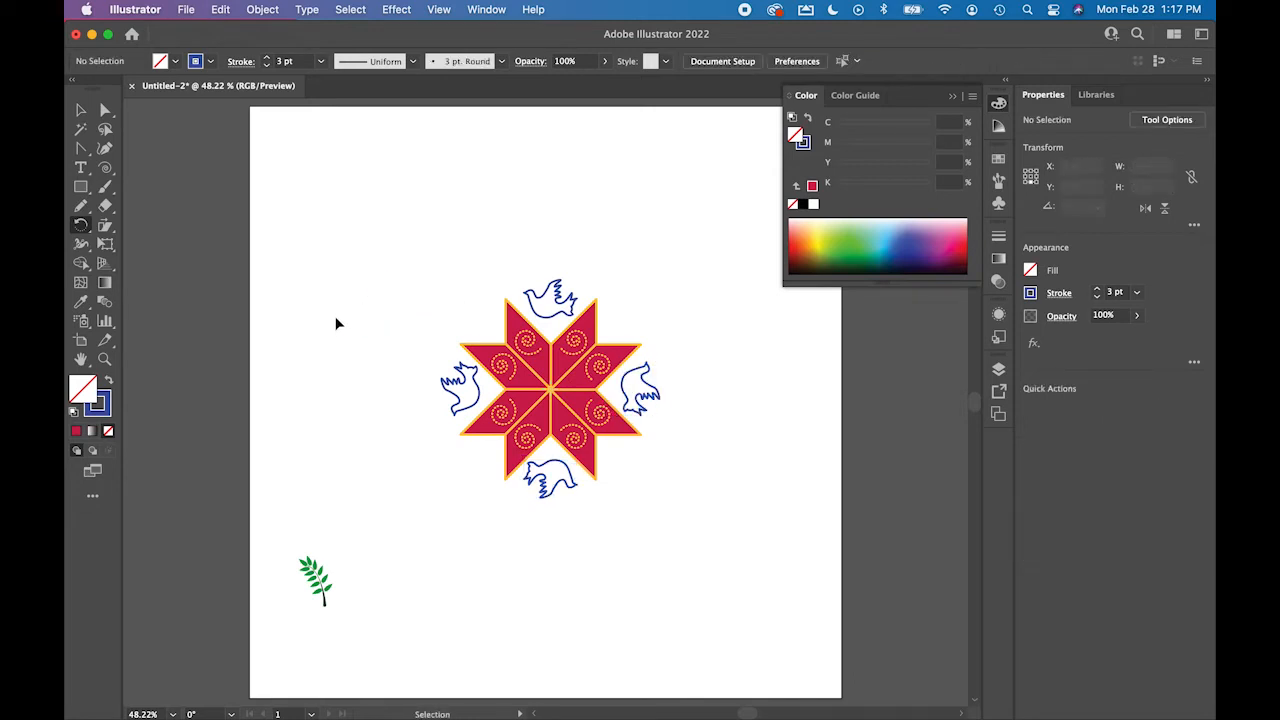
- Place the green branch in the star's upper-left notch and rotate copies in 90° increments about the star's centre to fill all four diagonal notches
{"action": "left_click_drag", "start_coordinate": [316, 588], "coordinate": [488, 315]}
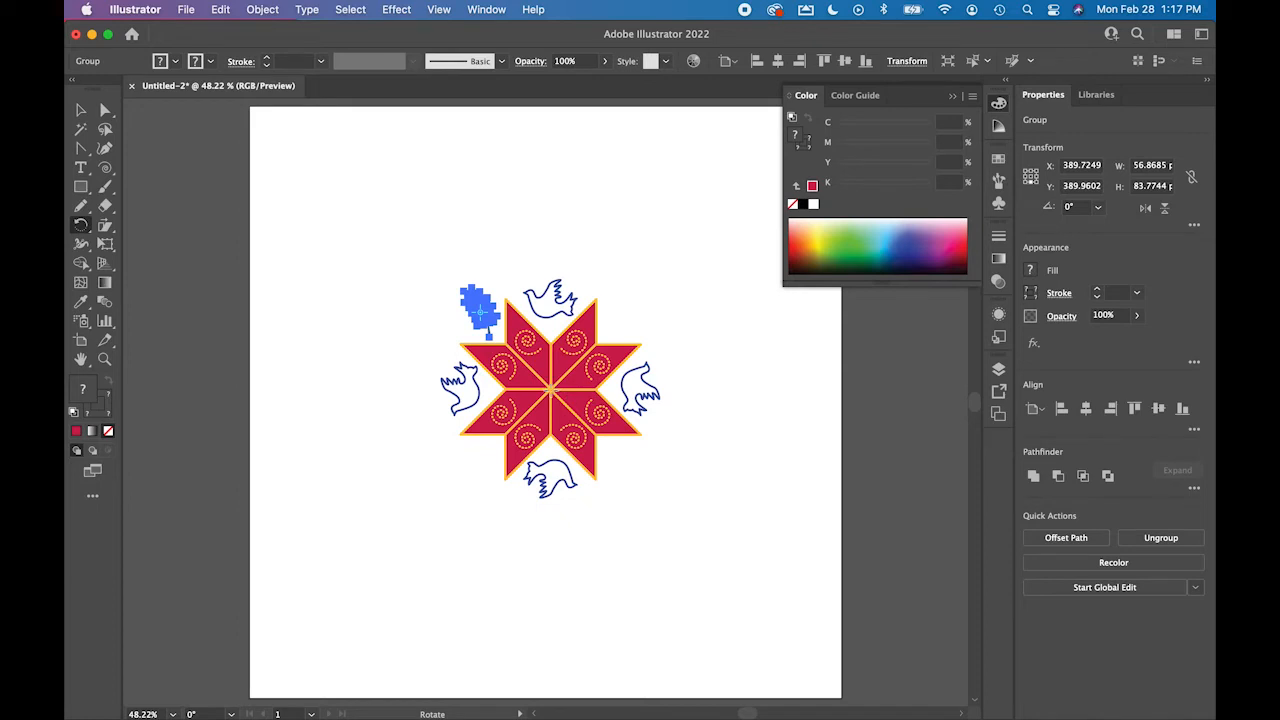
{"action": "left_click", "coordinate": [550, 388], "text": "alt"}
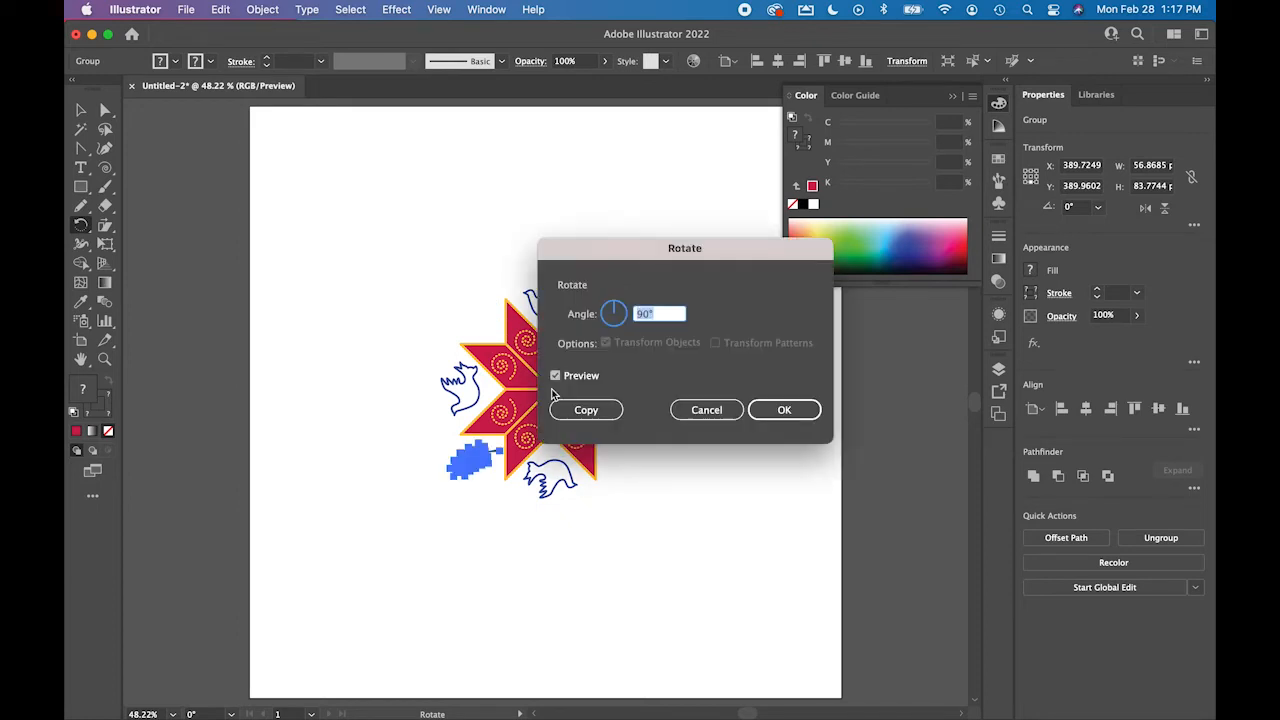
{"action": "left_click", "coordinate": [584, 411]}
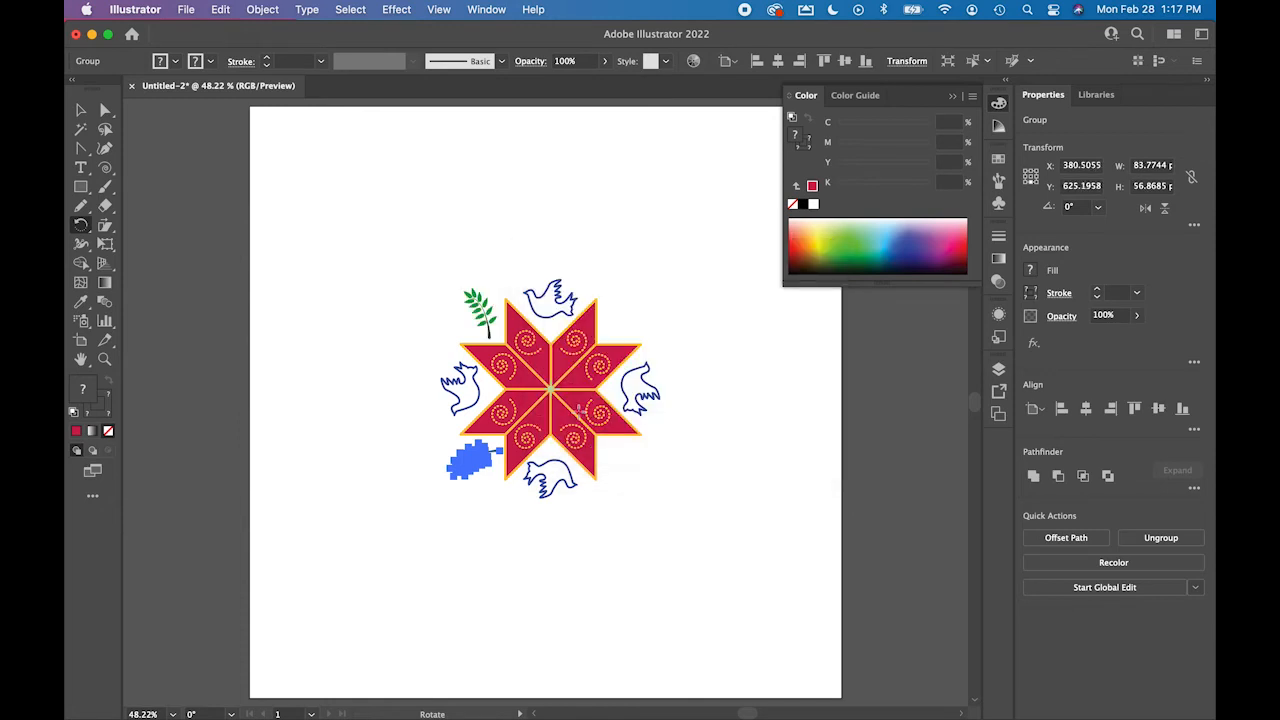
{"action": "key", "text": "ctrl+d"}
{"action": "key", "text": "ctrl+d"}
{"action": "key", "text": "v"}
{"action": "left_click", "coordinate": [388, 320]}
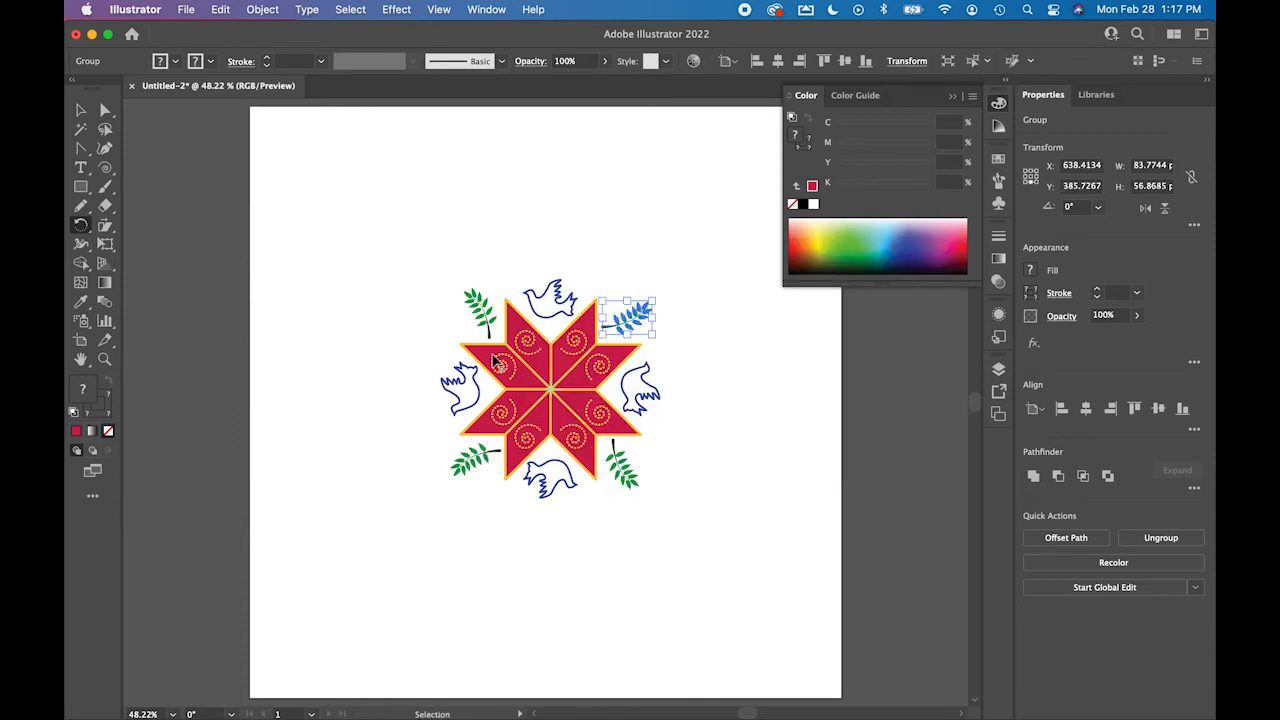
- Scale the complete star, dove and branch design down to about 134 px wide and move it near the artboard's lower-left corner
{"action": "key", "text": "r"}
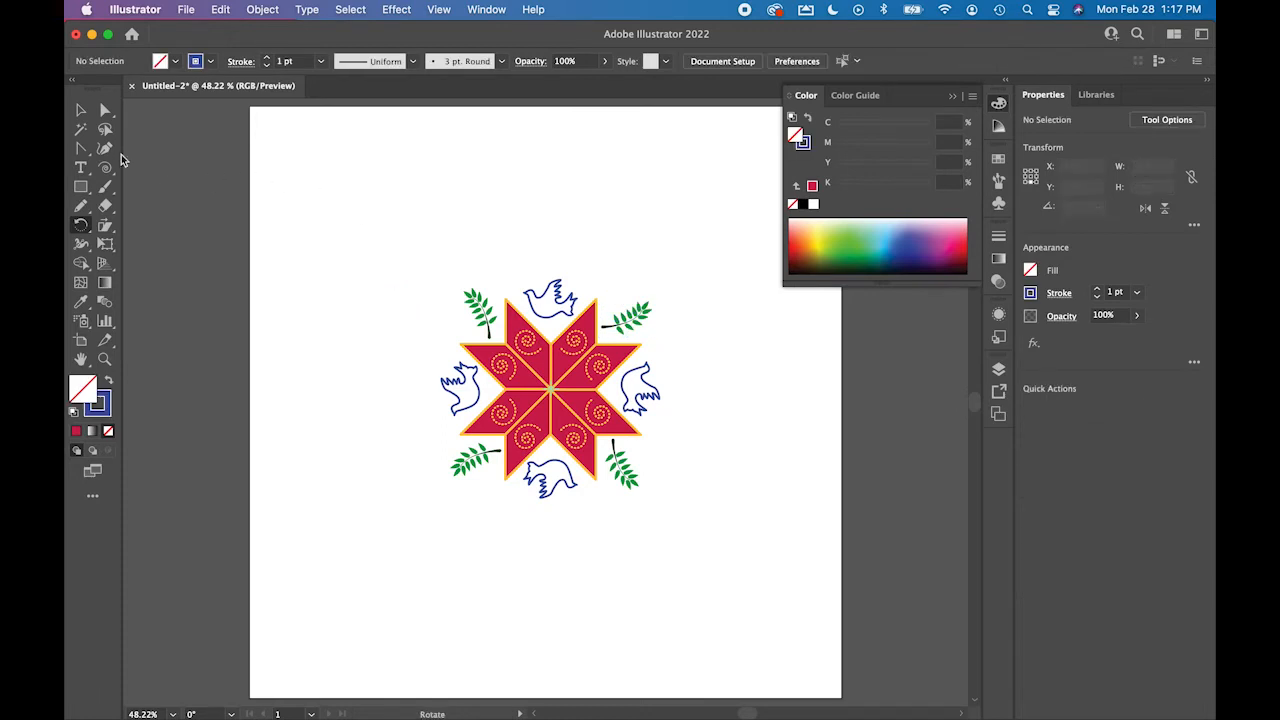
{"action": "left_click", "coordinate": [80, 112]}
{"action": "left_click_drag", "start_coordinate": [397, 260], "coordinate": [735, 585]}
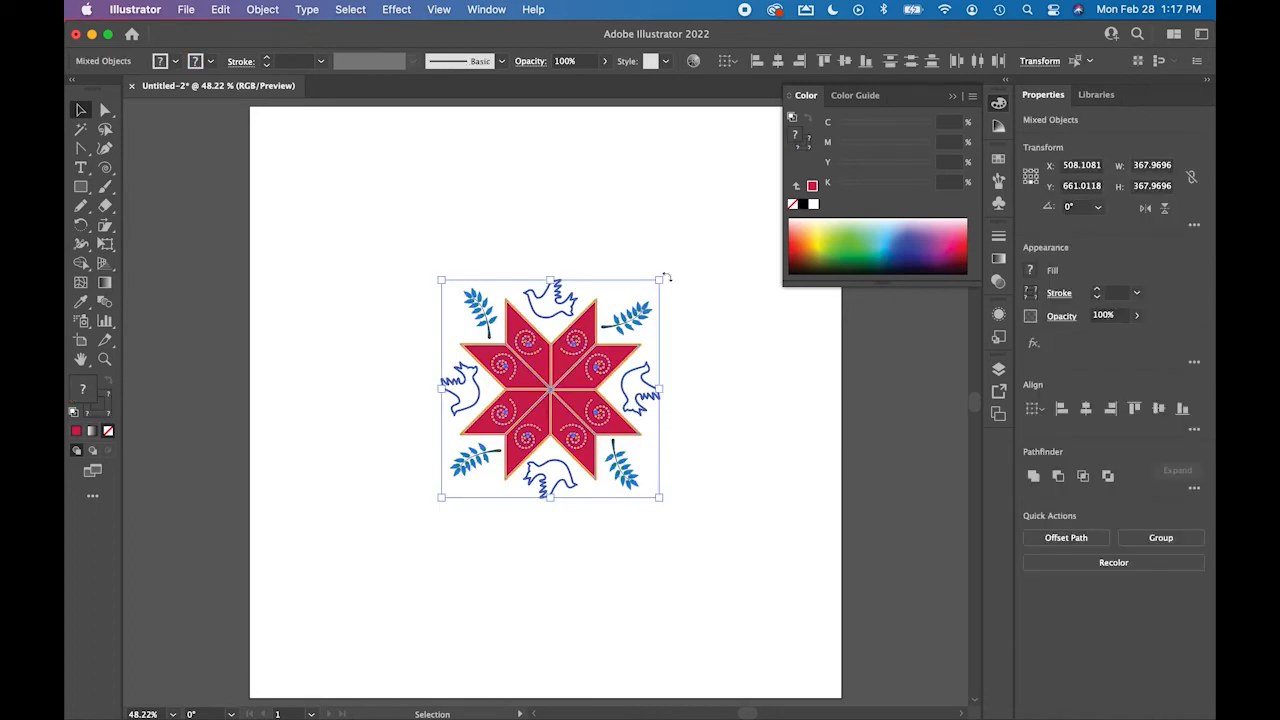
{"action": "left_click_drag", "start_coordinate": [660, 280], "coordinate": [521, 417]}
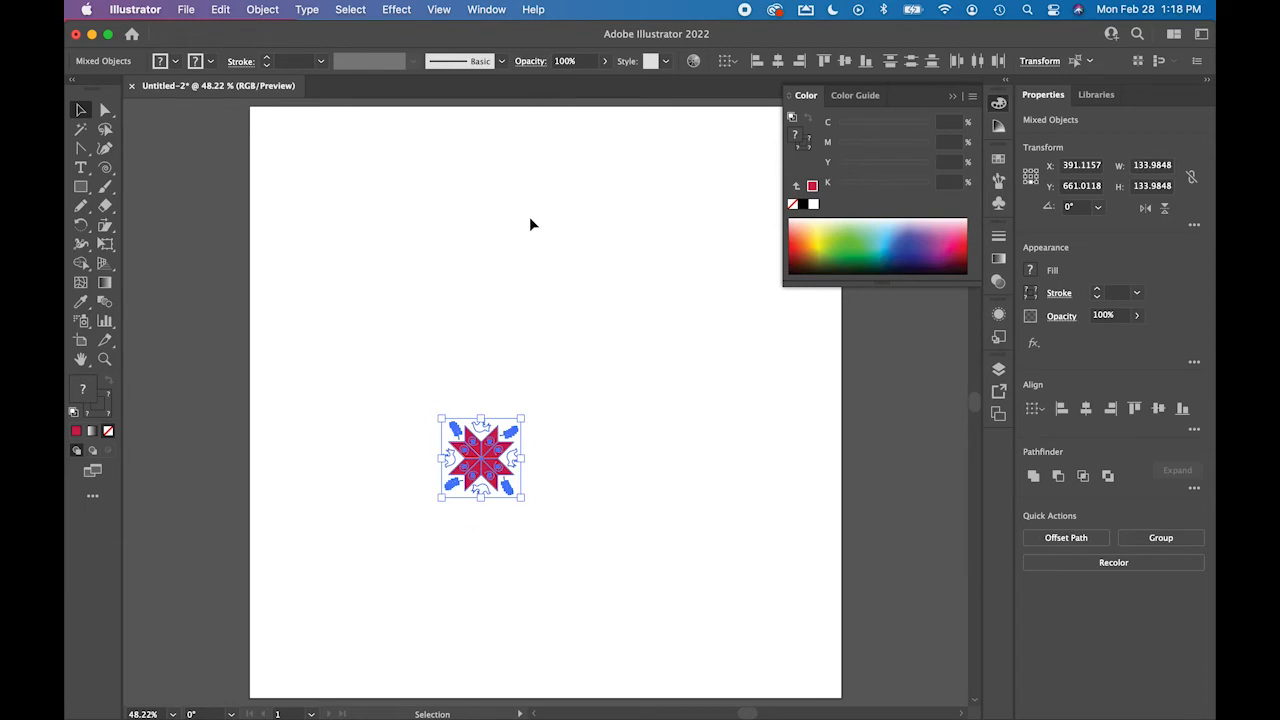
{"action": "left_click_drag", "start_coordinate": [483, 454], "coordinate": [328, 532]}
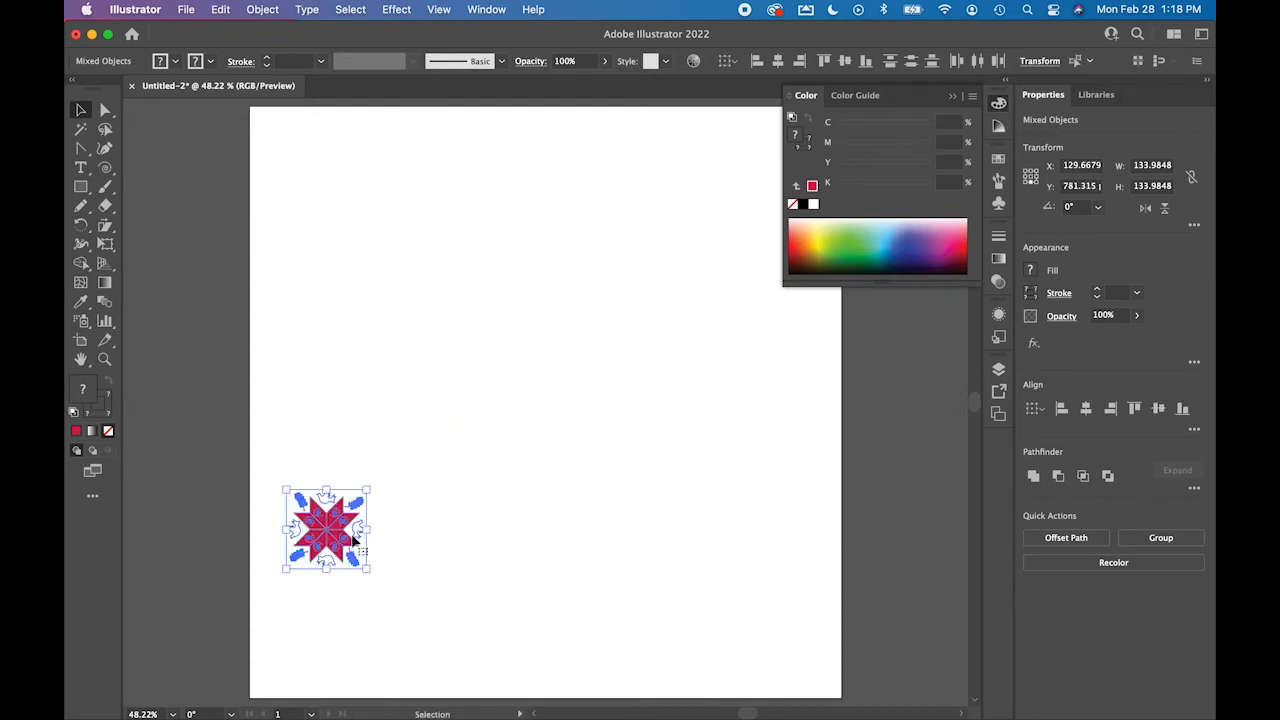
{"action": "left_click", "coordinate": [420, 542]}
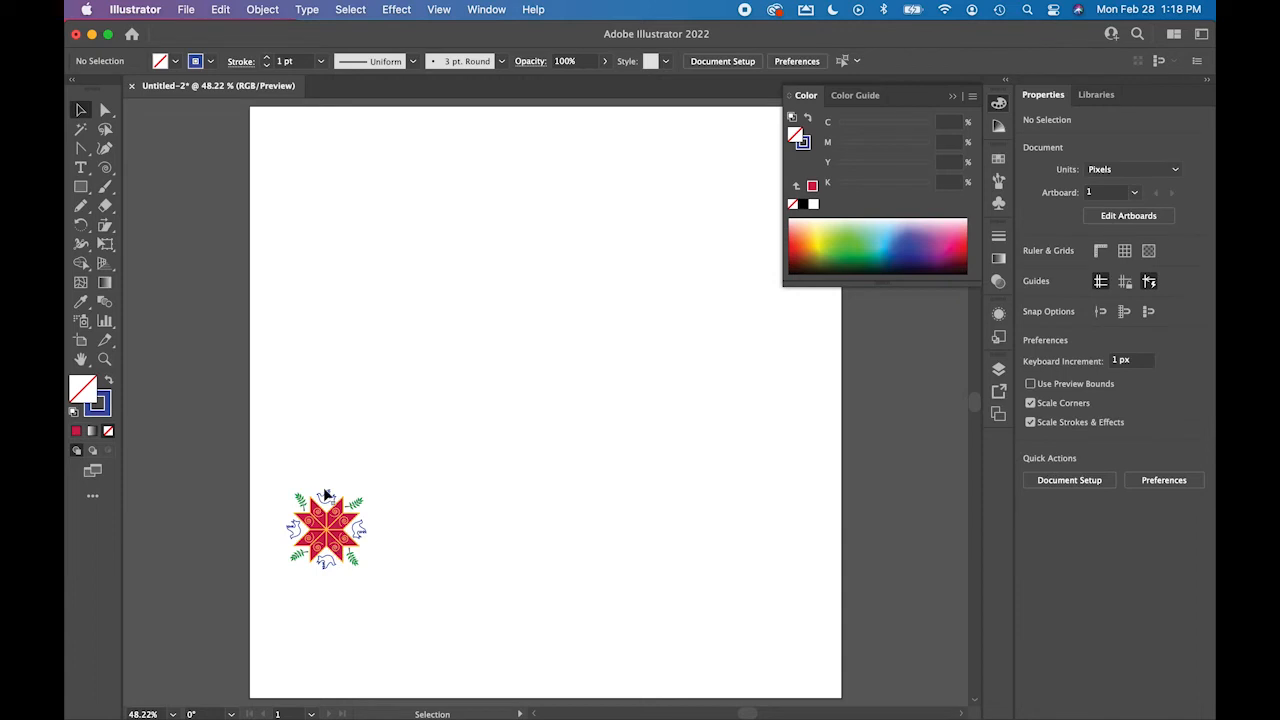
- Make a new pattern from the complete star, dove and branch design
{"action": "key", "text": "space"}
{"action": "key", "text": "super+space"}
{"action": "left_click_drag", "start_coordinate": [286, 494], "coordinate": [628, 537]}
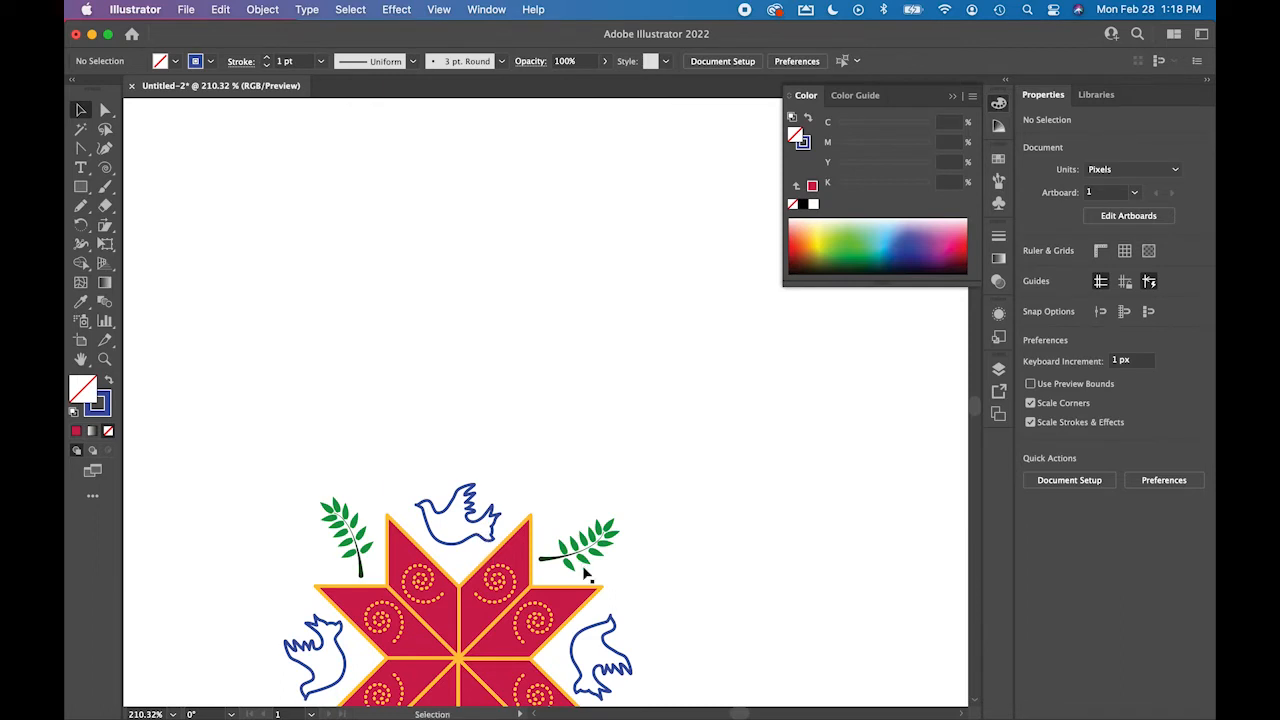
{"action": "key", "text": "super+0"}
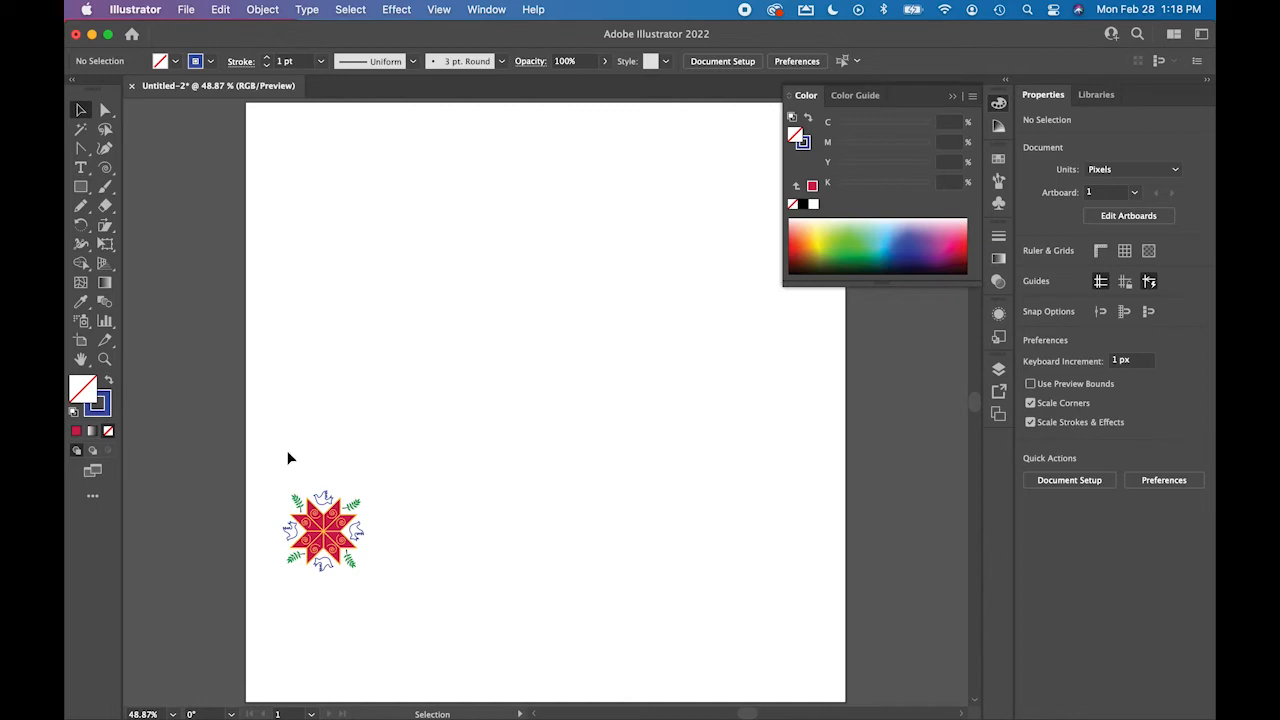
{"action": "left_click_drag", "start_coordinate": [268, 475], "coordinate": [414, 594]}
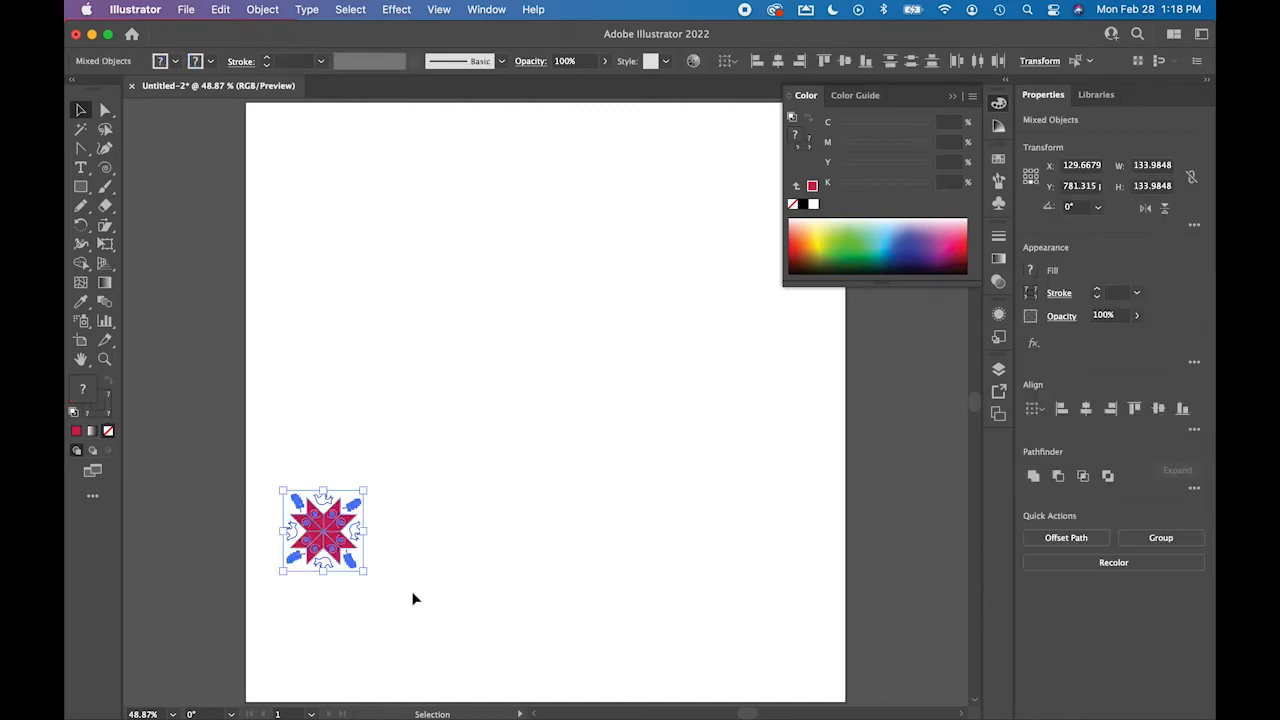
{"action": "left_click", "coordinate": [264, 9]}
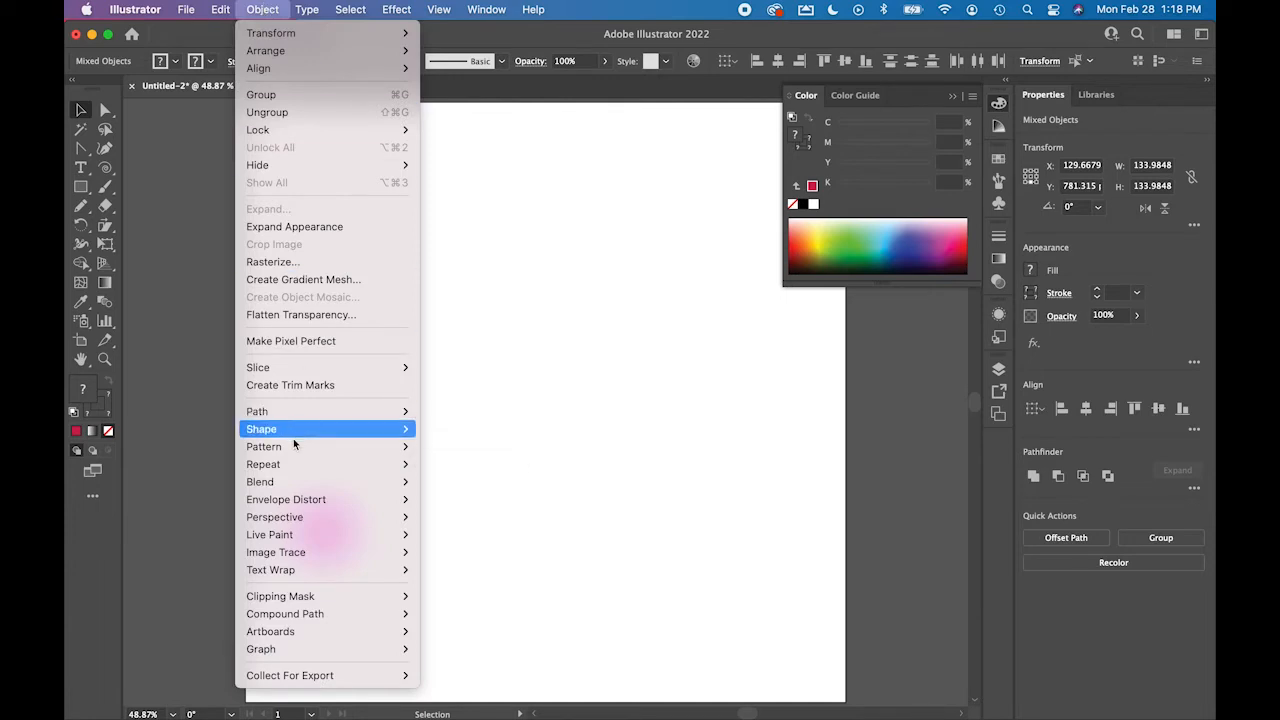
{"action": "mouse_move", "coordinate": [291, 448]}
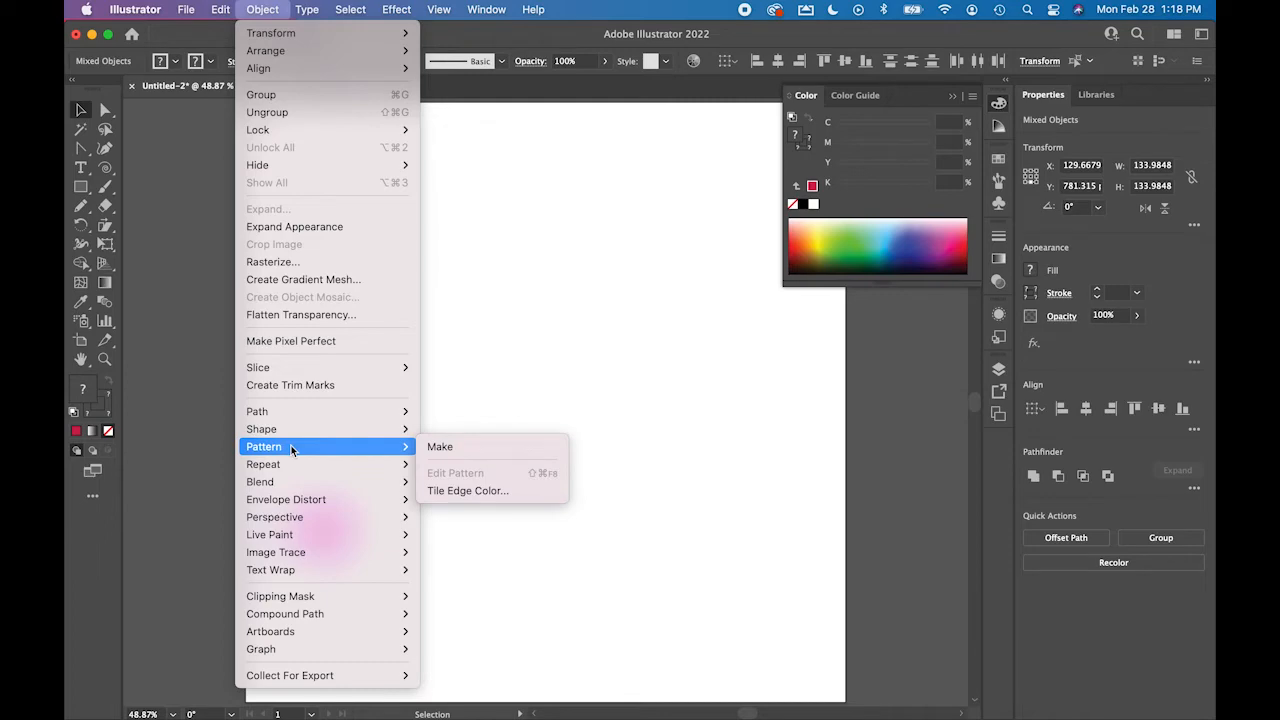
{"action": "left_click", "coordinate": [452, 457]}
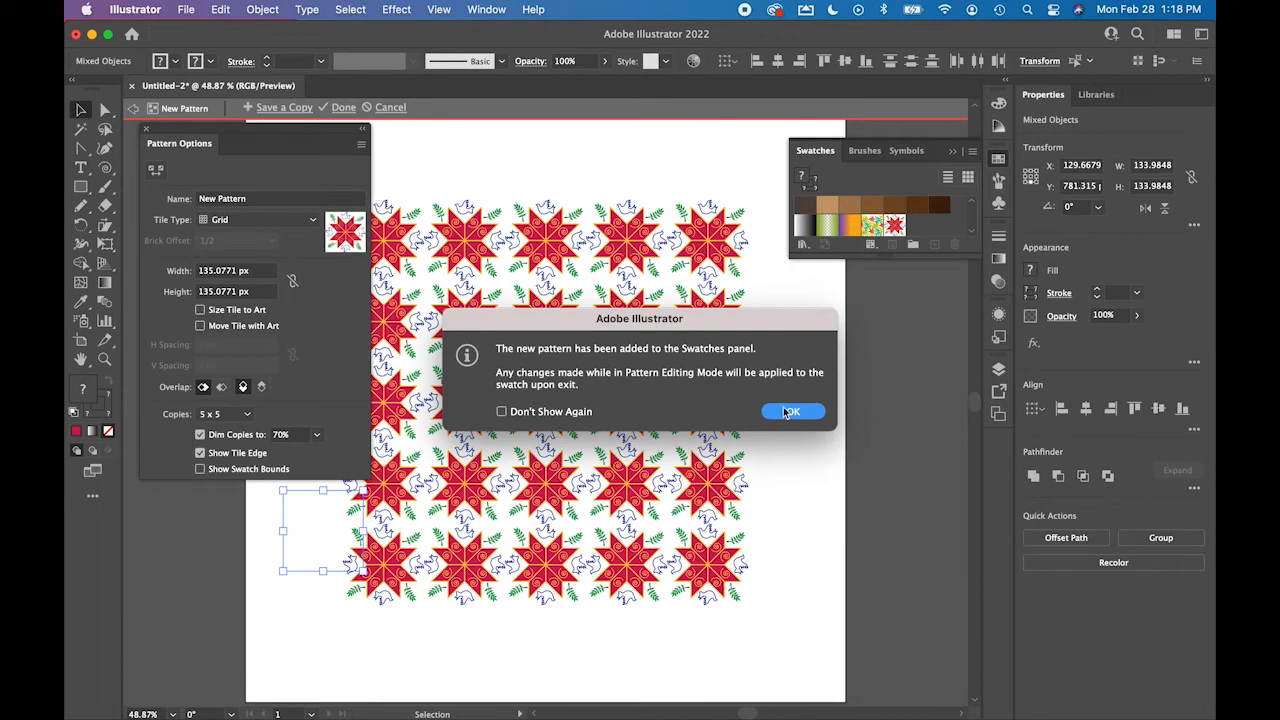
{"action": "left_click", "coordinate": [789, 411]}
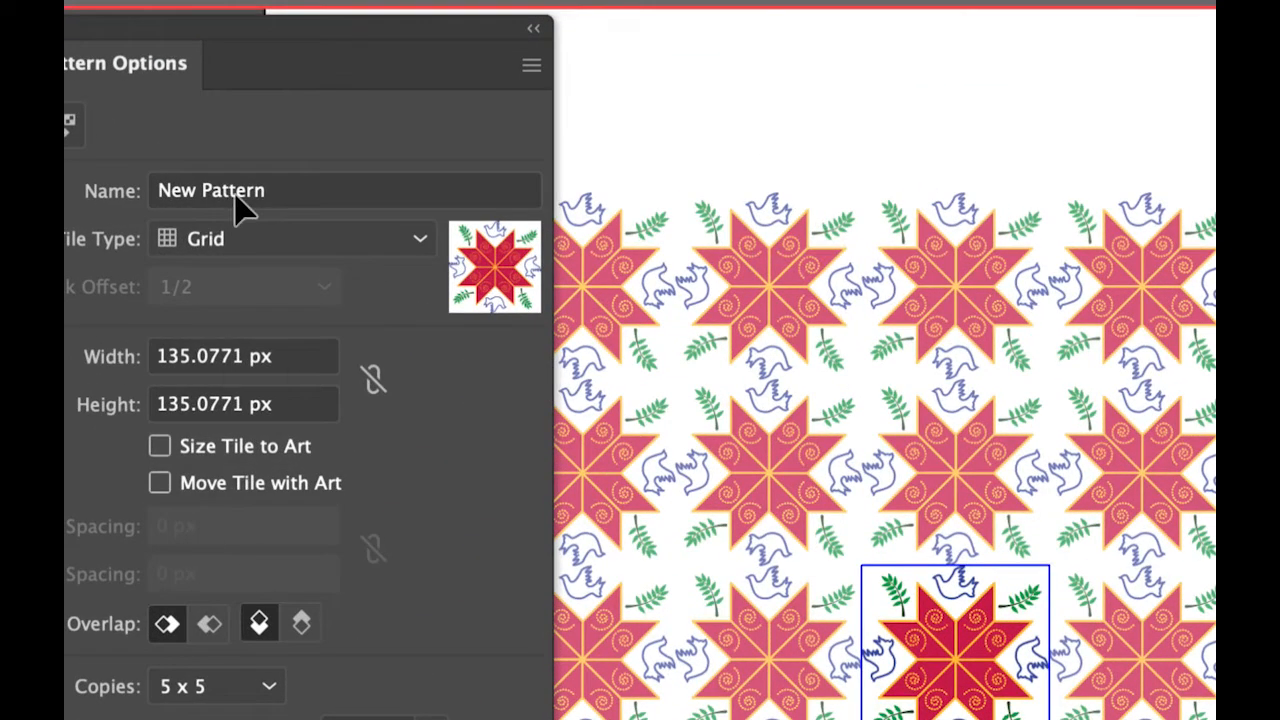
- Name the pattern Ukraine Dove of Peace and set its tile type to Hex by Column
{"action": "triple_click", "coordinate": [240, 204]}
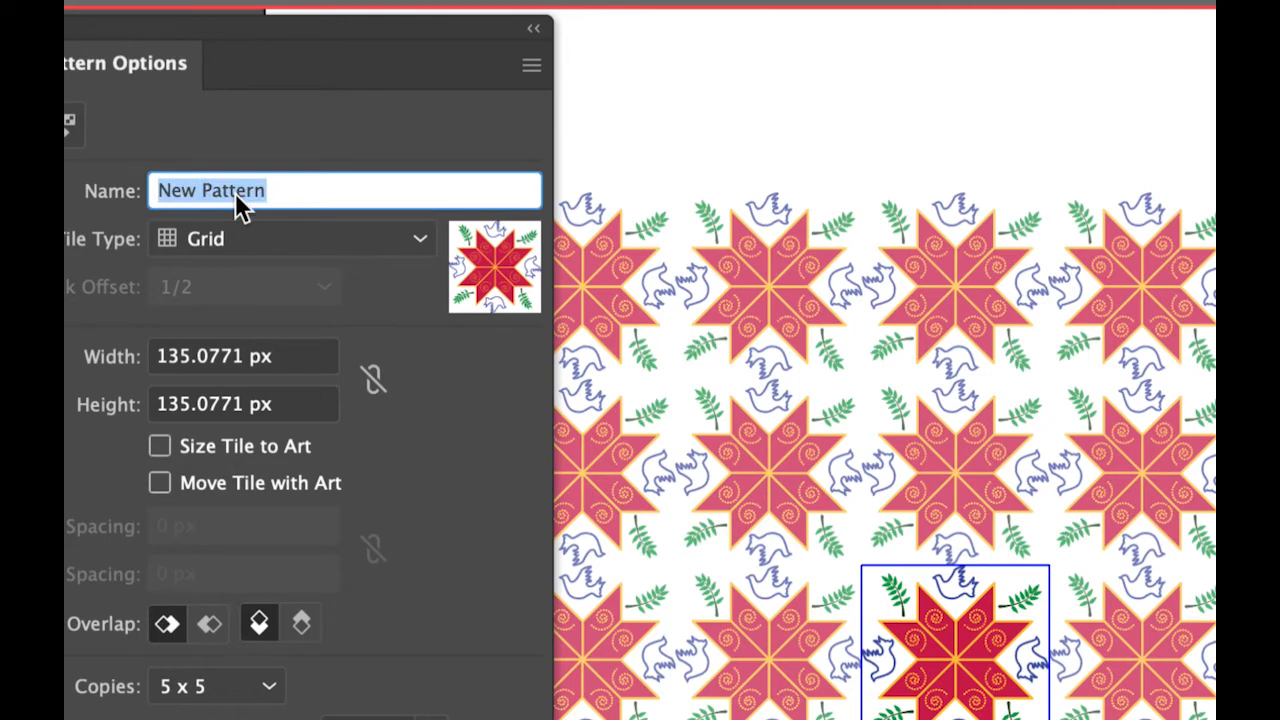
{"action": "type", "text": "Ukraine"}
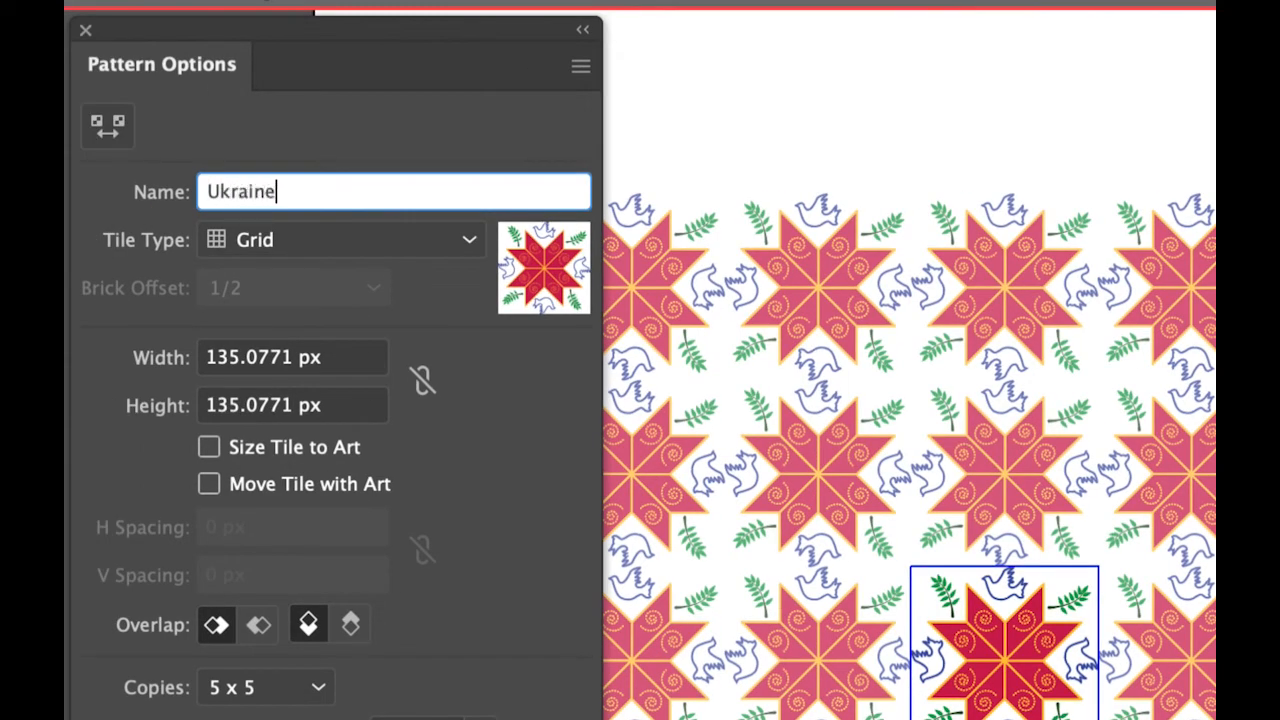
{"action": "type", "text": " Dove of Peace"}
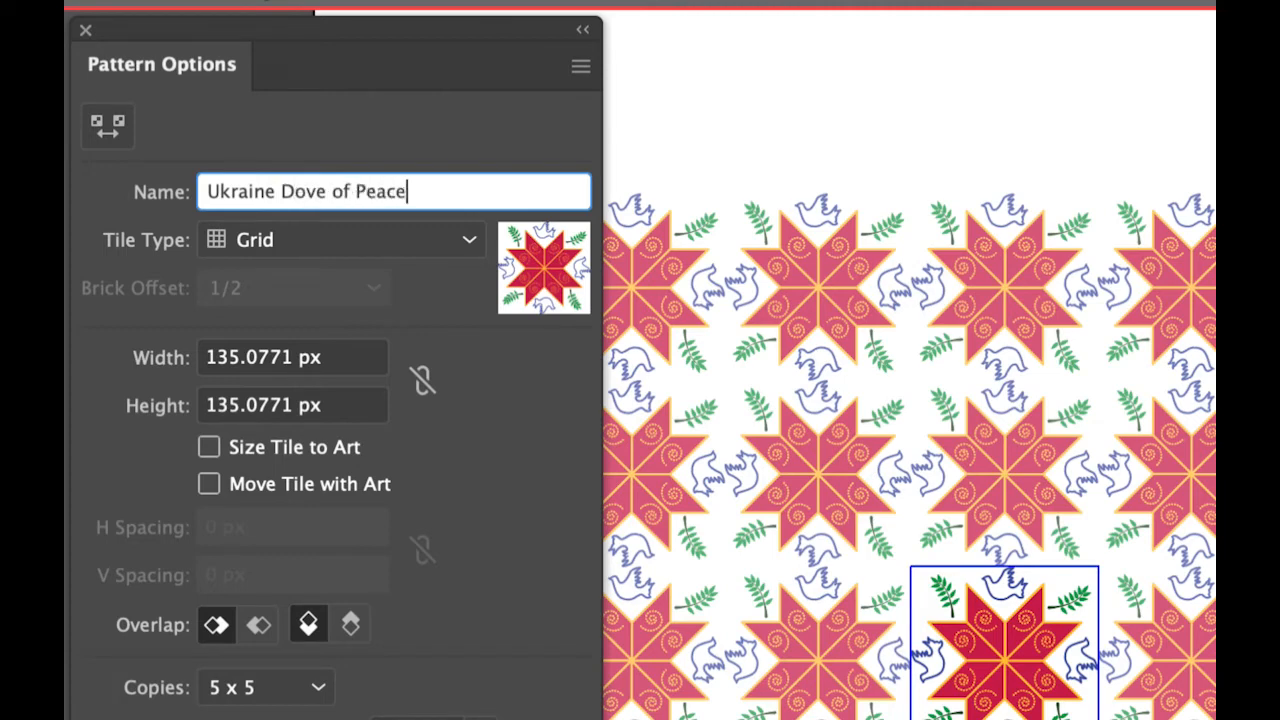
{"action": "left_click", "coordinate": [326, 236]}
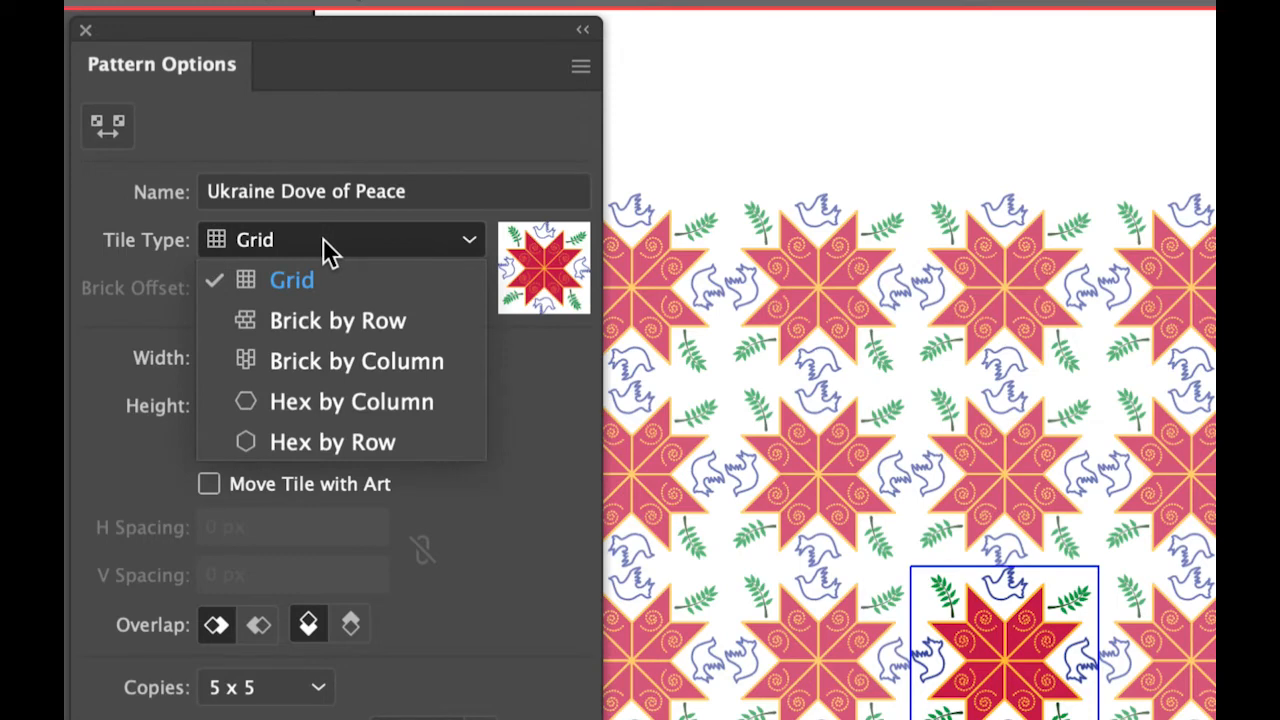
{"action": "left_click", "coordinate": [348, 385]}
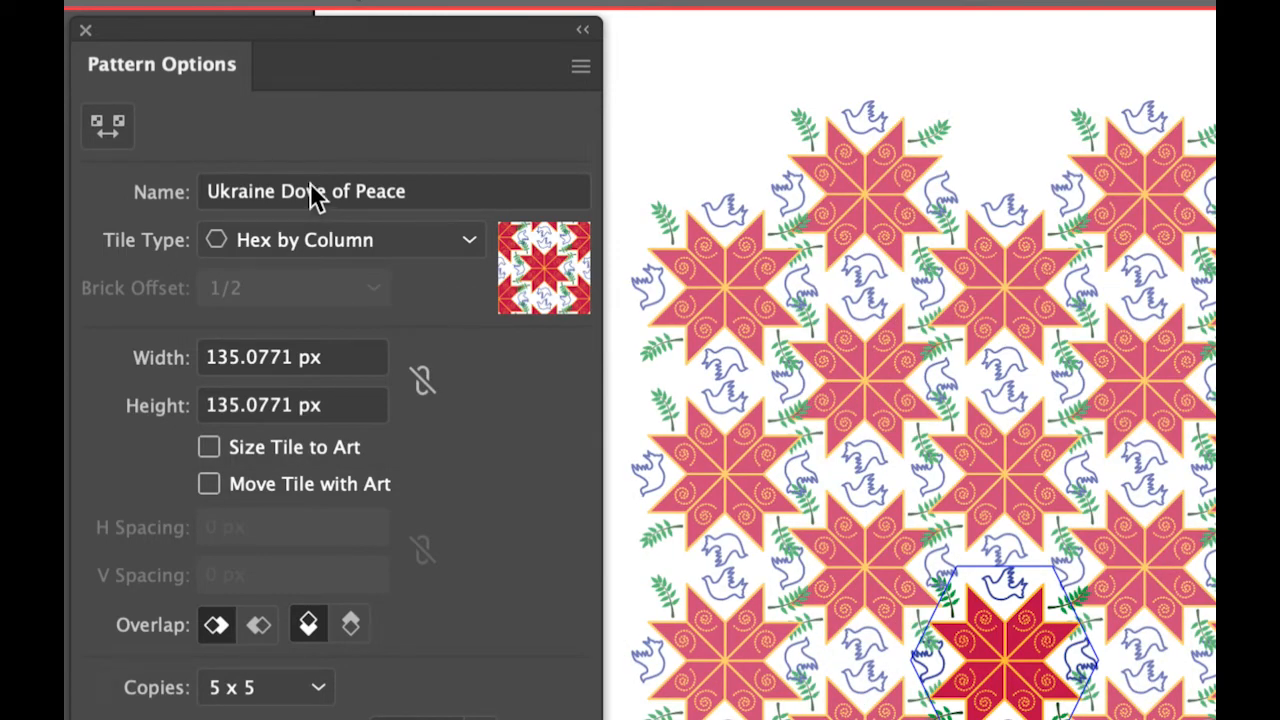
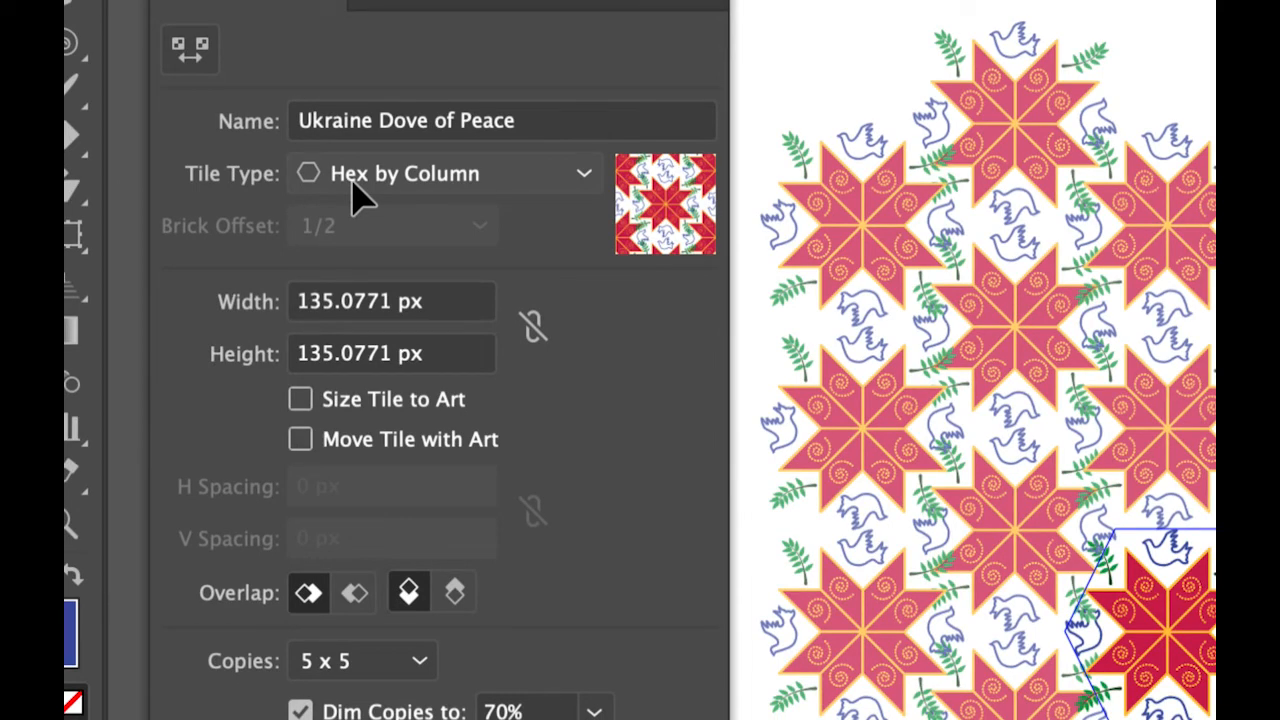
- Try the Size Tile to Art option on the pattern
{"action": "left_click", "coordinate": [300, 399]}
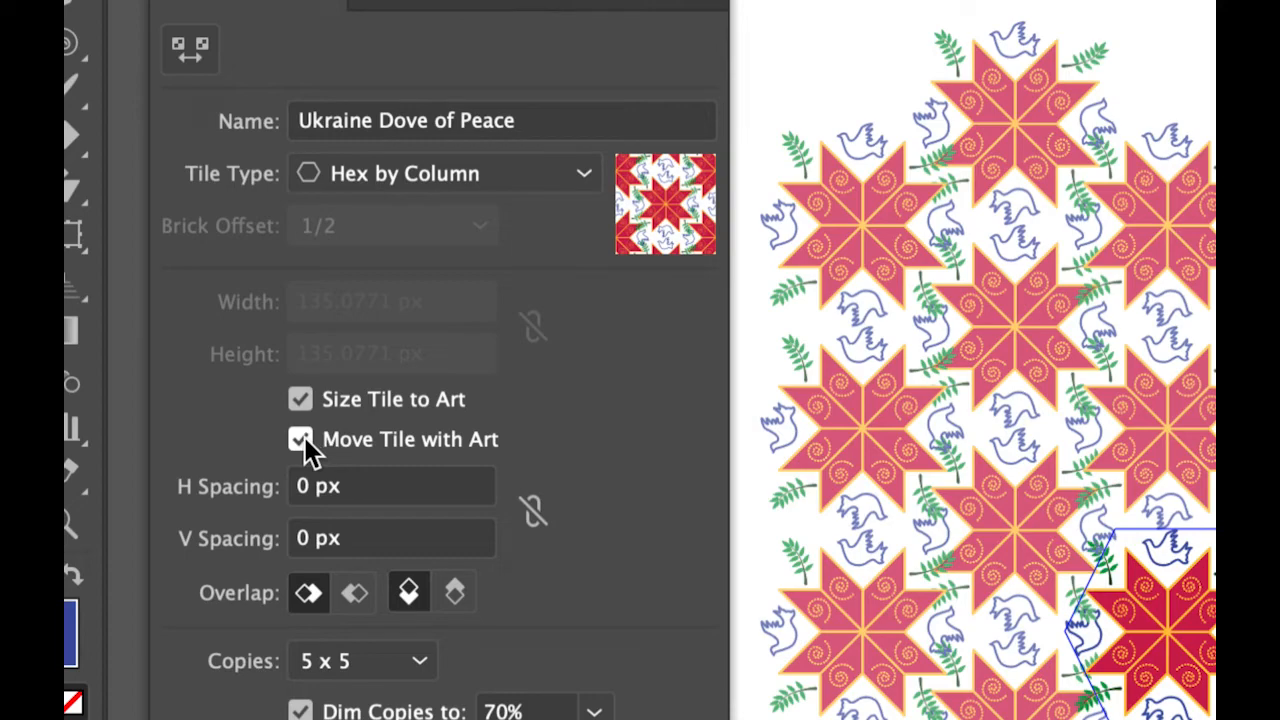
{"action": "left_click", "coordinate": [301, 402]}
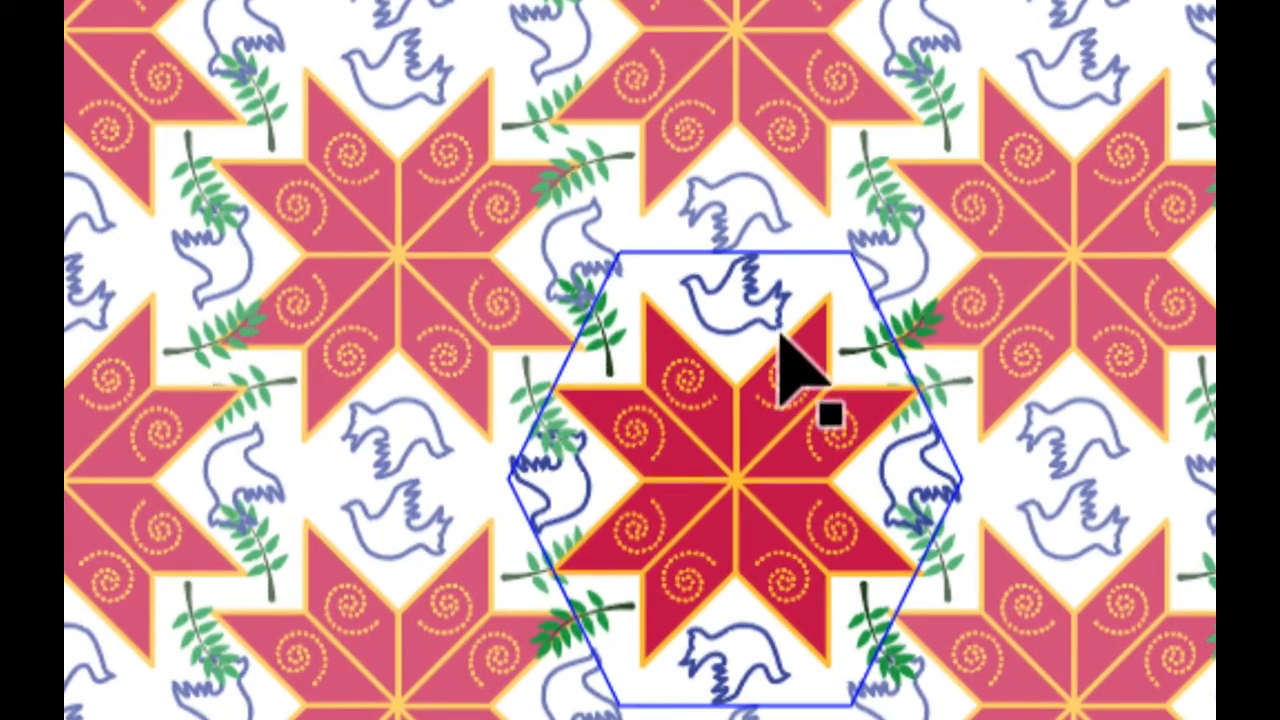
{"action": "left_click", "coordinate": [731, 328]}
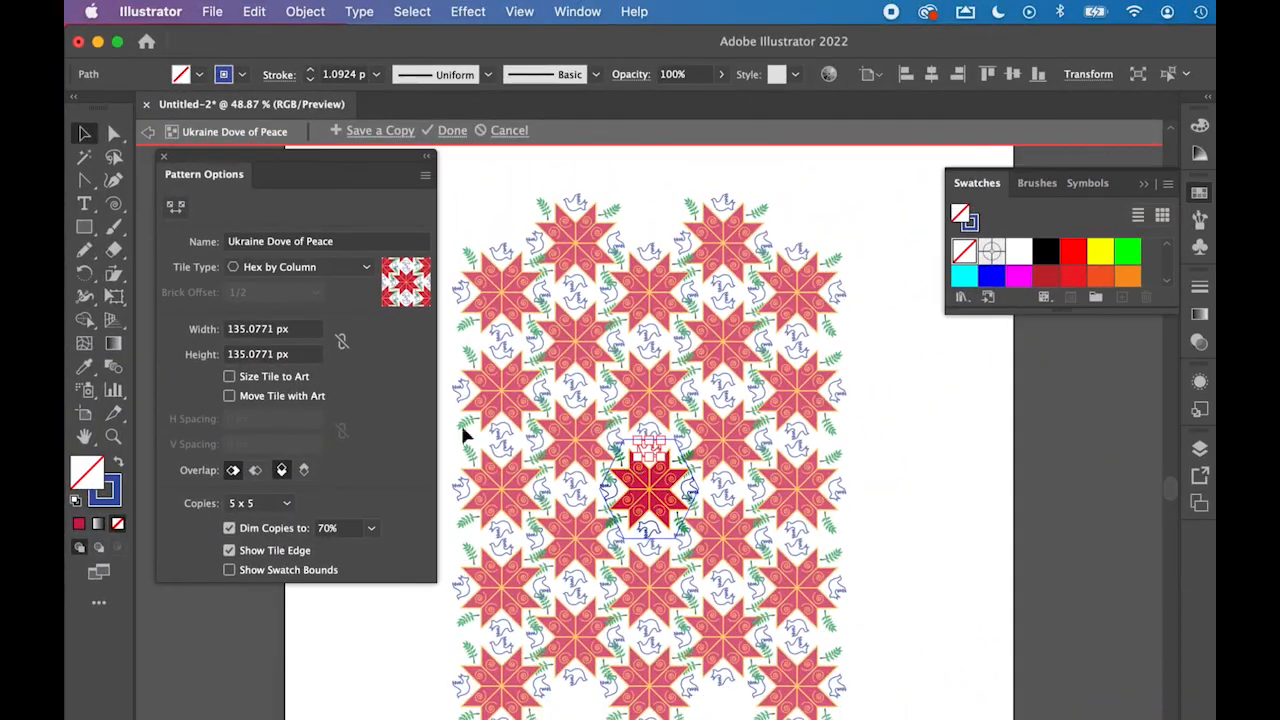
- Resize the hexagonal tile with the Pattern Tile tool to leave more space between the repeated star motifs
{"action": "left_click", "coordinate": [176, 208]}
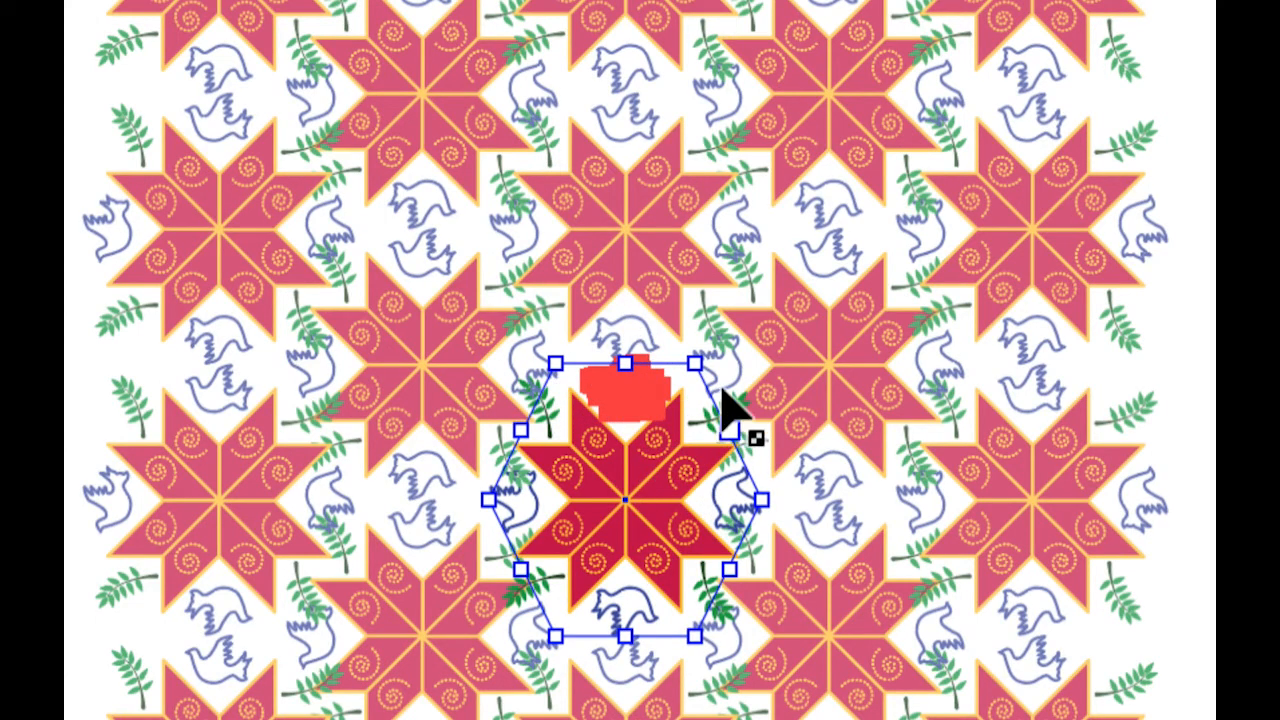
{"action": "left_click_drag", "start_coordinate": [698, 364], "coordinate": [739, 331]}
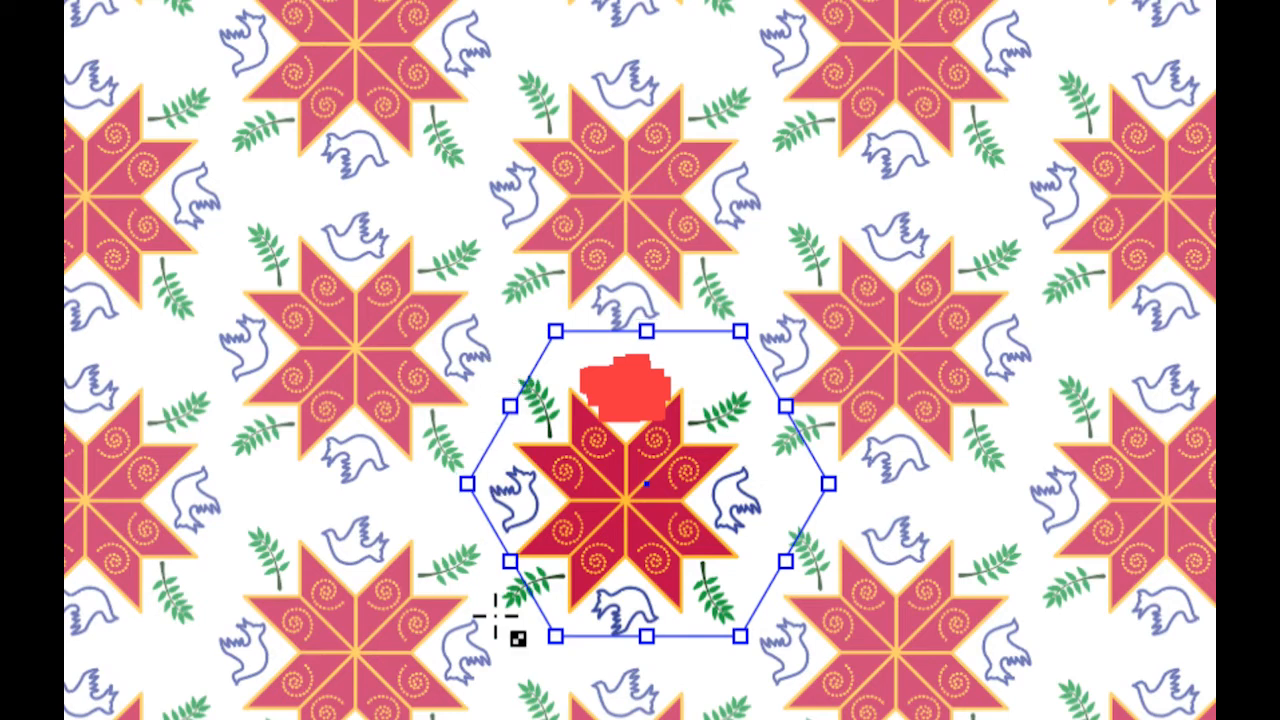
{"action": "left_click_drag", "start_coordinate": [560, 637], "coordinate": [530, 661]}
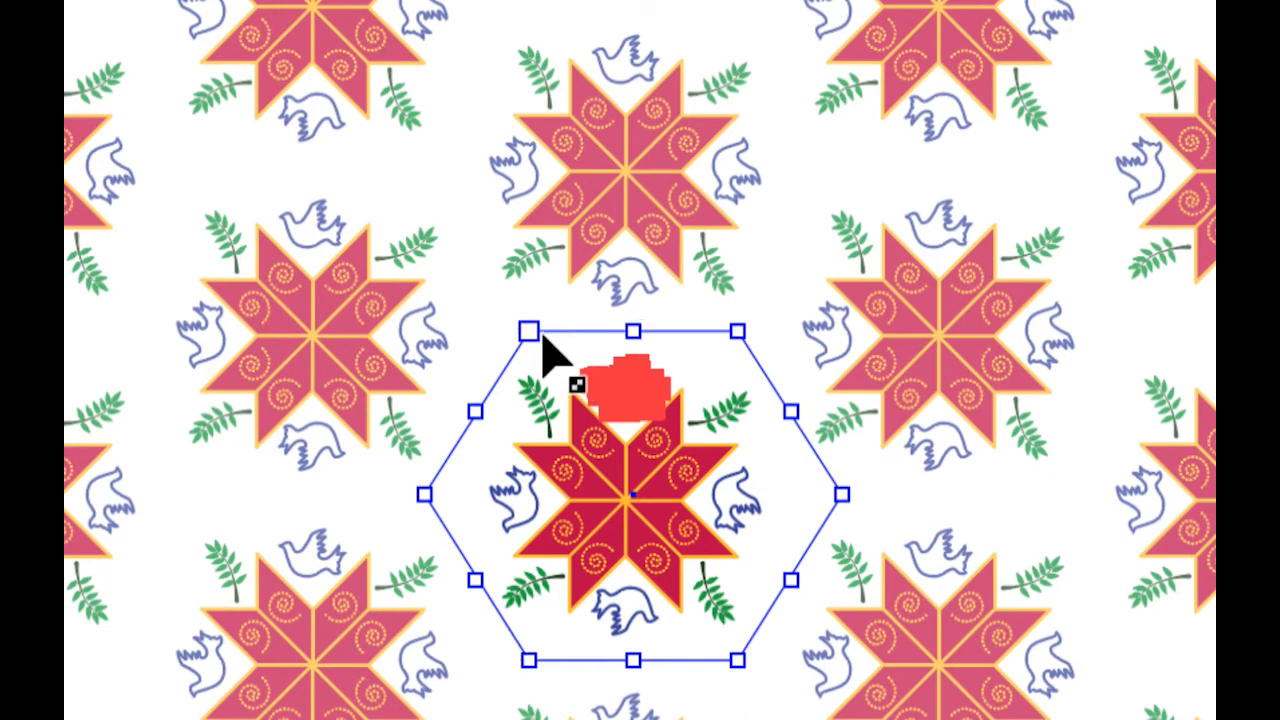
{"action": "left_click_drag", "start_coordinate": [530, 331], "coordinate": [550, 356]}
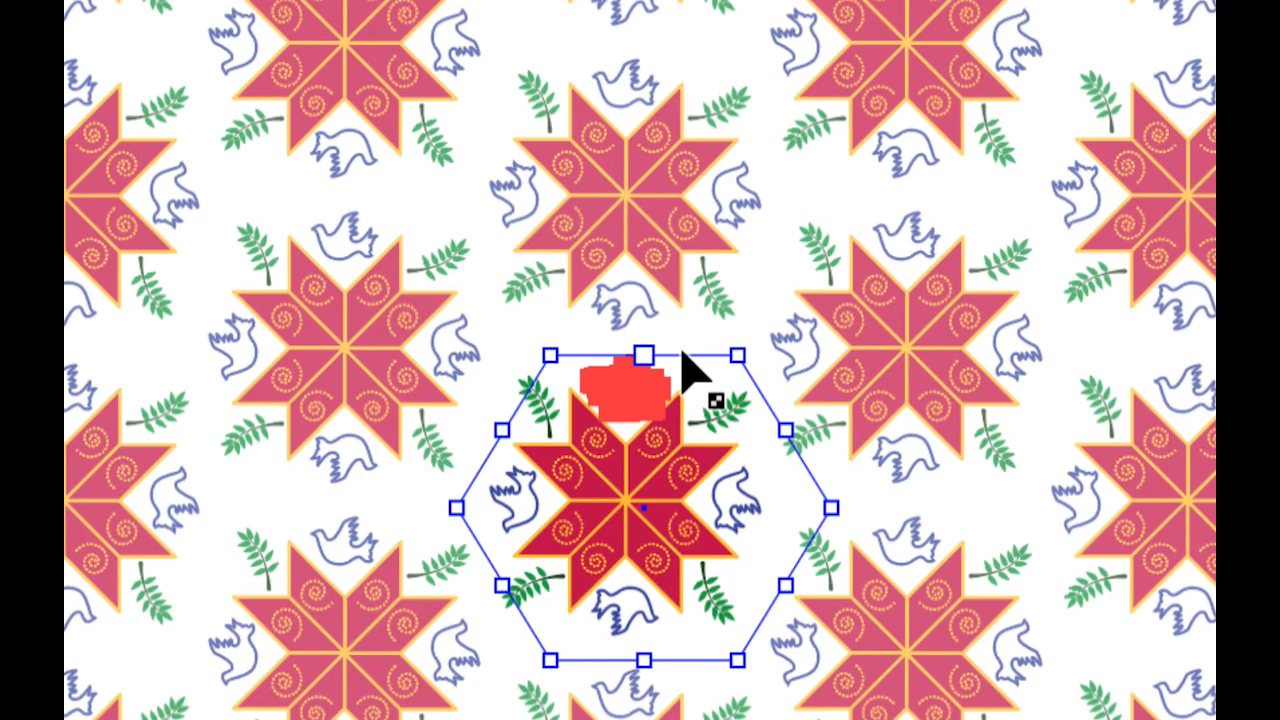
{"action": "left_click_drag", "start_coordinate": [644, 355], "coordinate": [644, 347]}
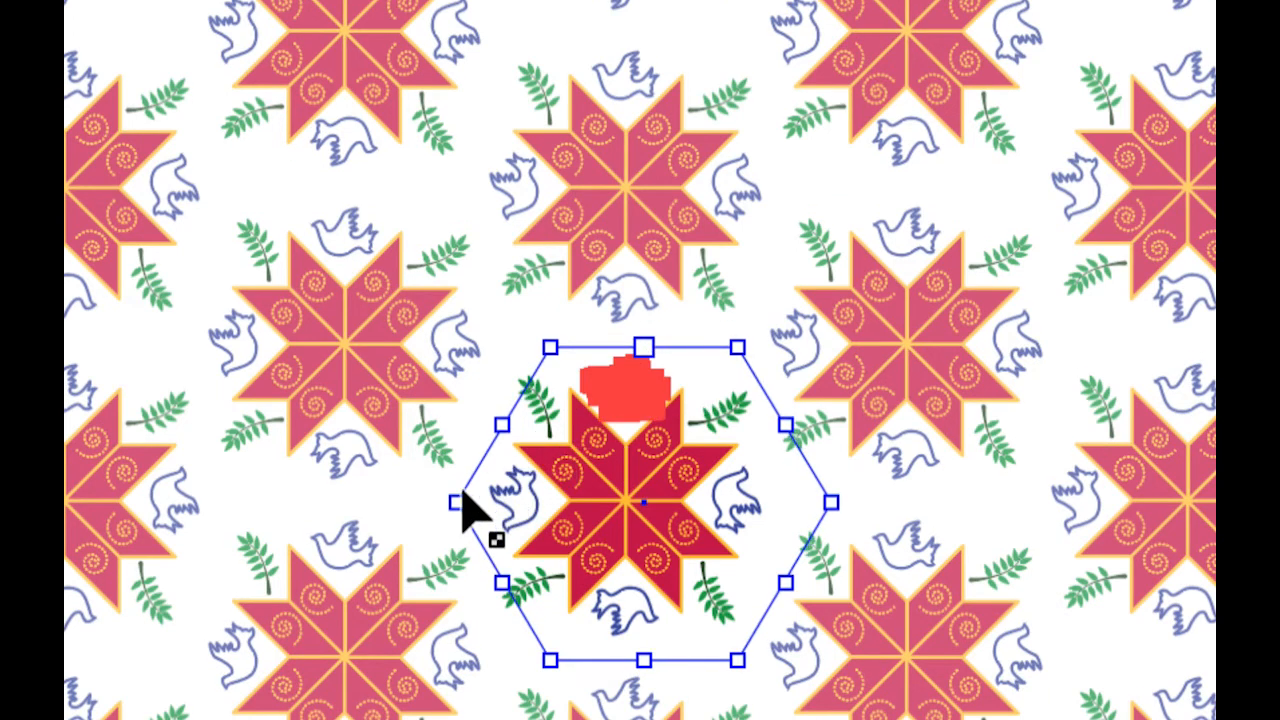
{"action": "left_click_drag", "start_coordinate": [737, 660], "coordinate": [713, 640]}
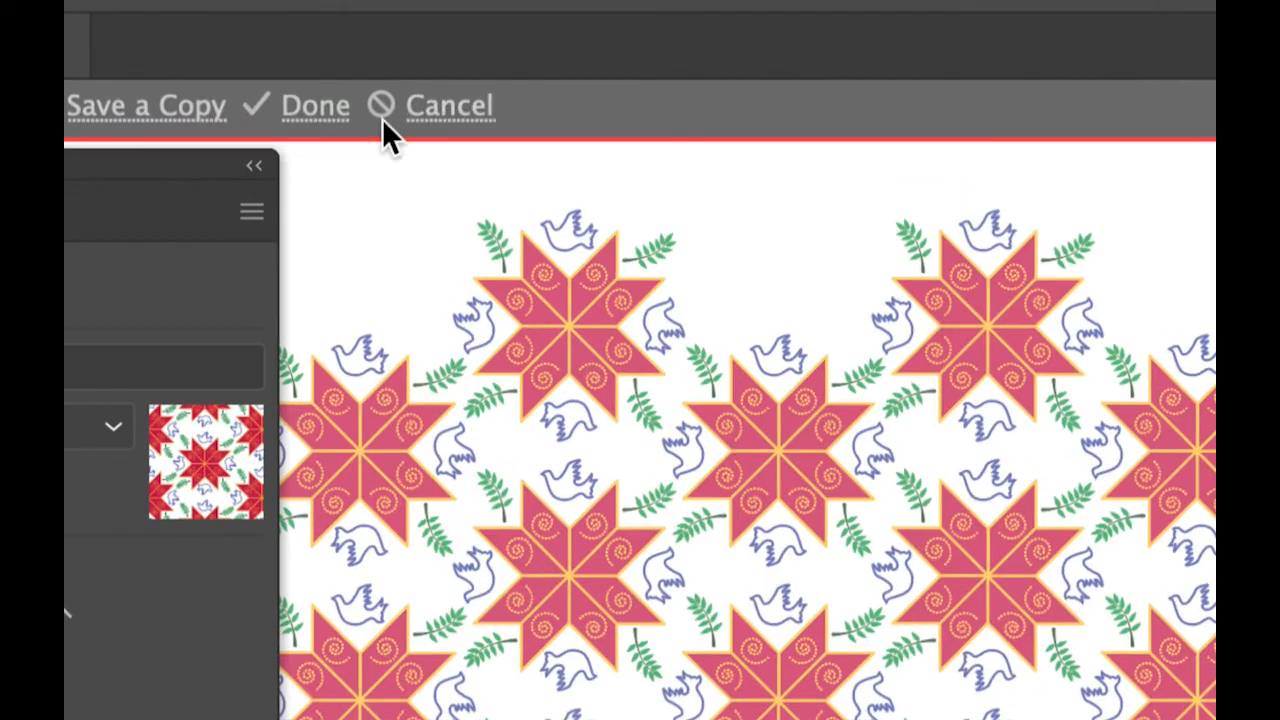
- Finish editing the pattern and enlarge the swatch list to reveal the pattern swatches
{"action": "left_click", "coordinate": [305, 128]}
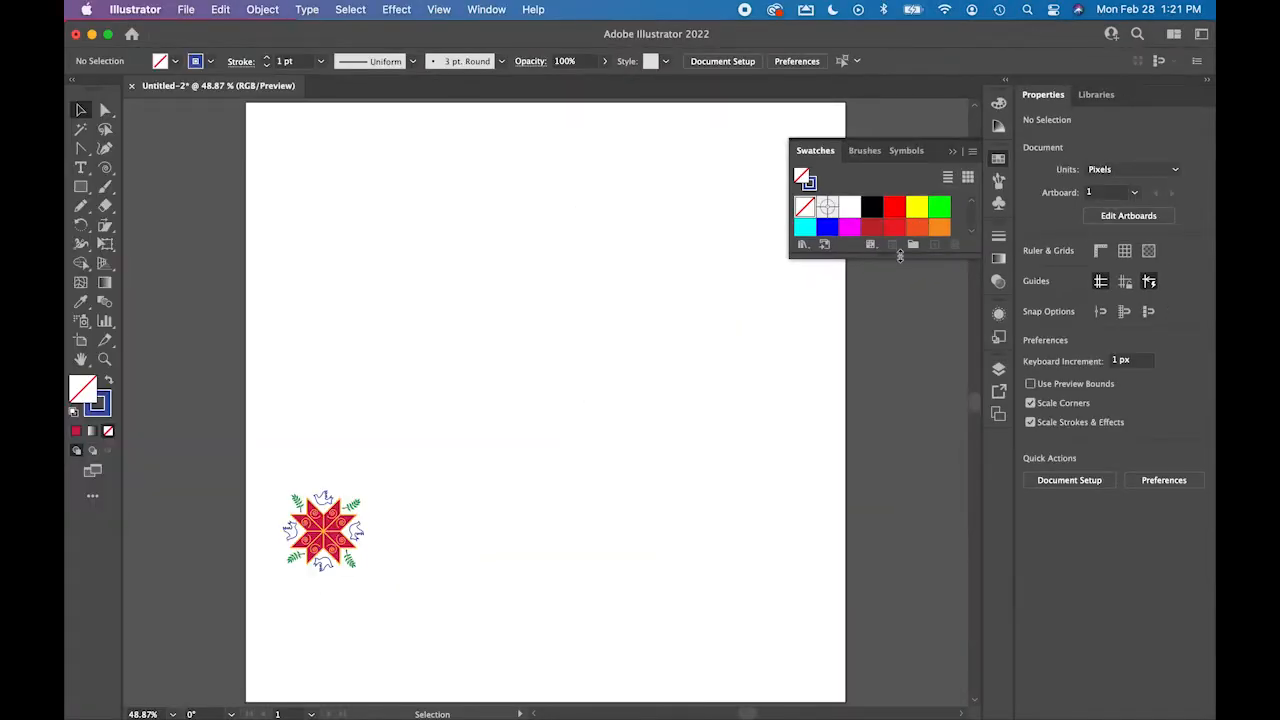
{"action": "left_click_drag", "start_coordinate": [901, 256], "coordinate": [899, 392]}
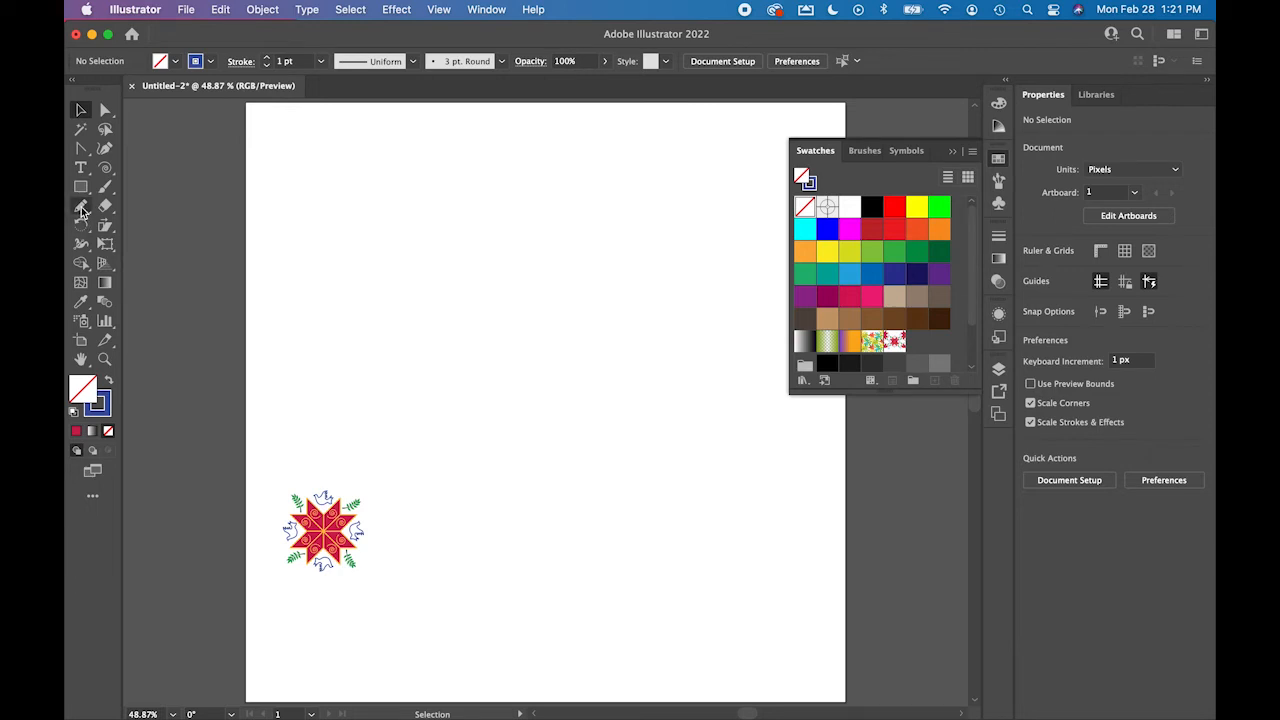
- Add a new layer above Layer 1 and hide Layer 1 with the star artwork
{"action": "left_click", "coordinate": [1000, 370]}
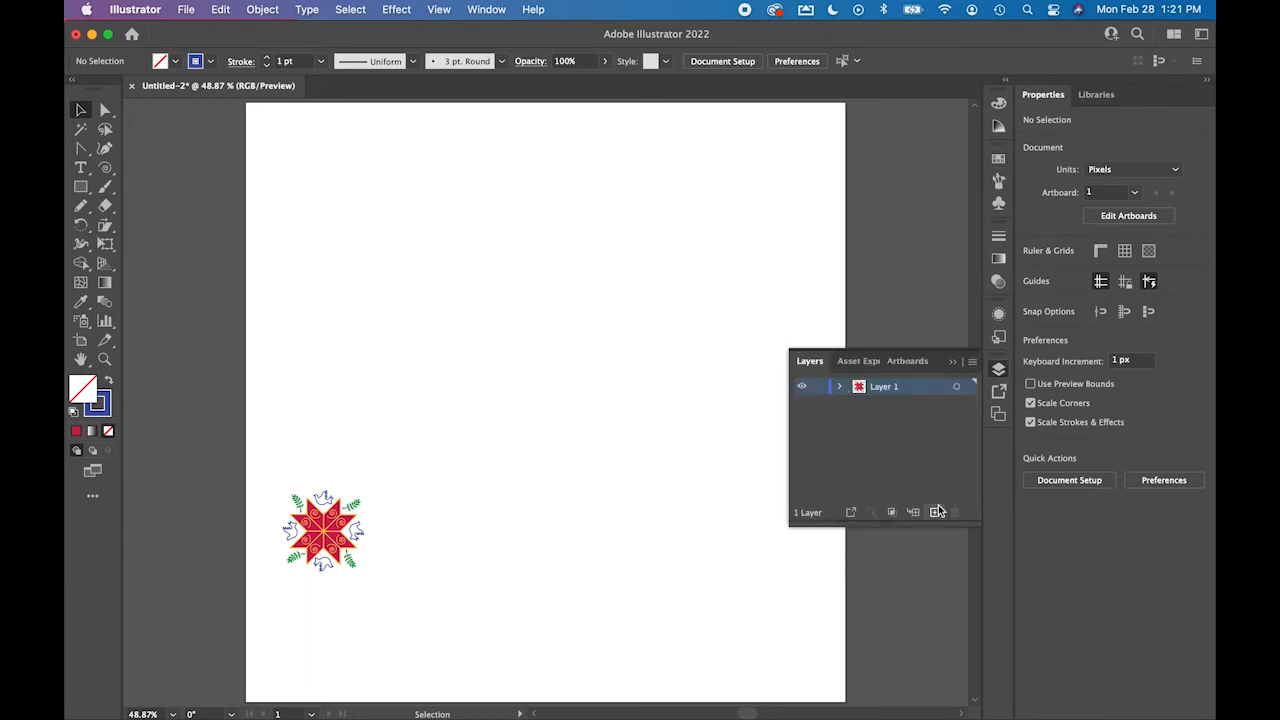
{"action": "left_click", "coordinate": [997, 371]}
{"action": "left_click", "coordinate": [997, 372]}
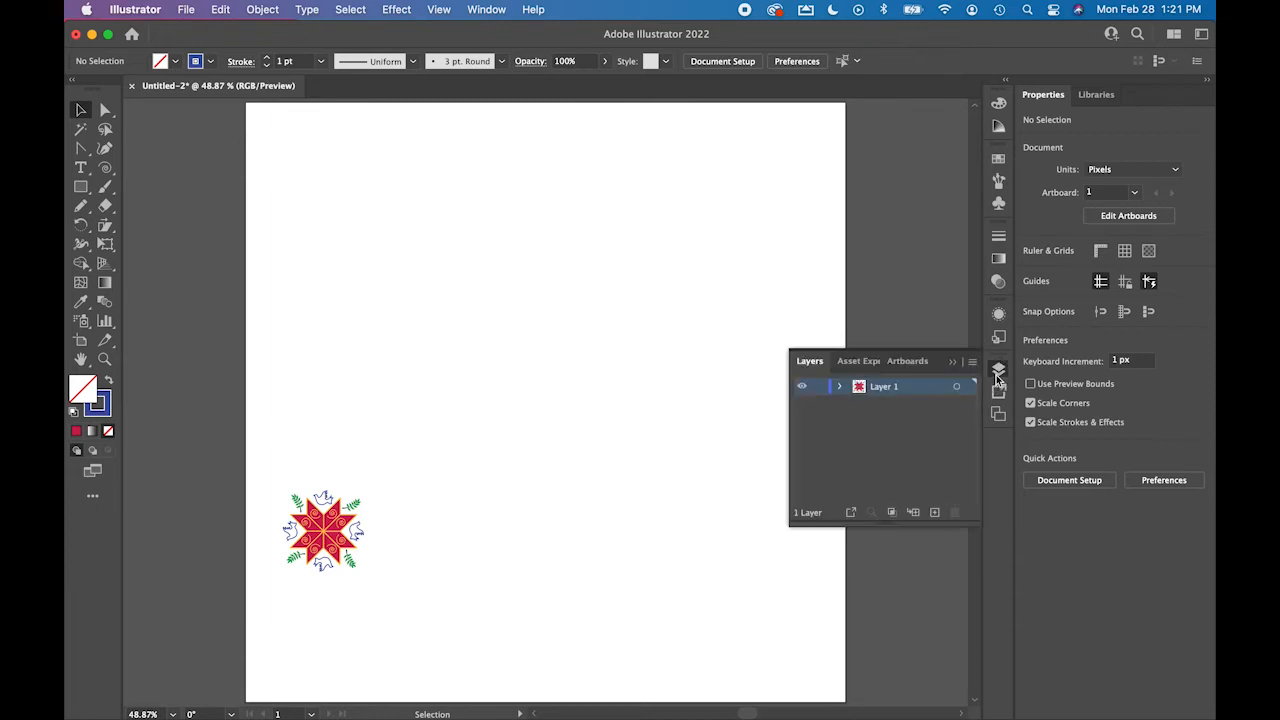
{"action": "left_click", "coordinate": [934, 512]}
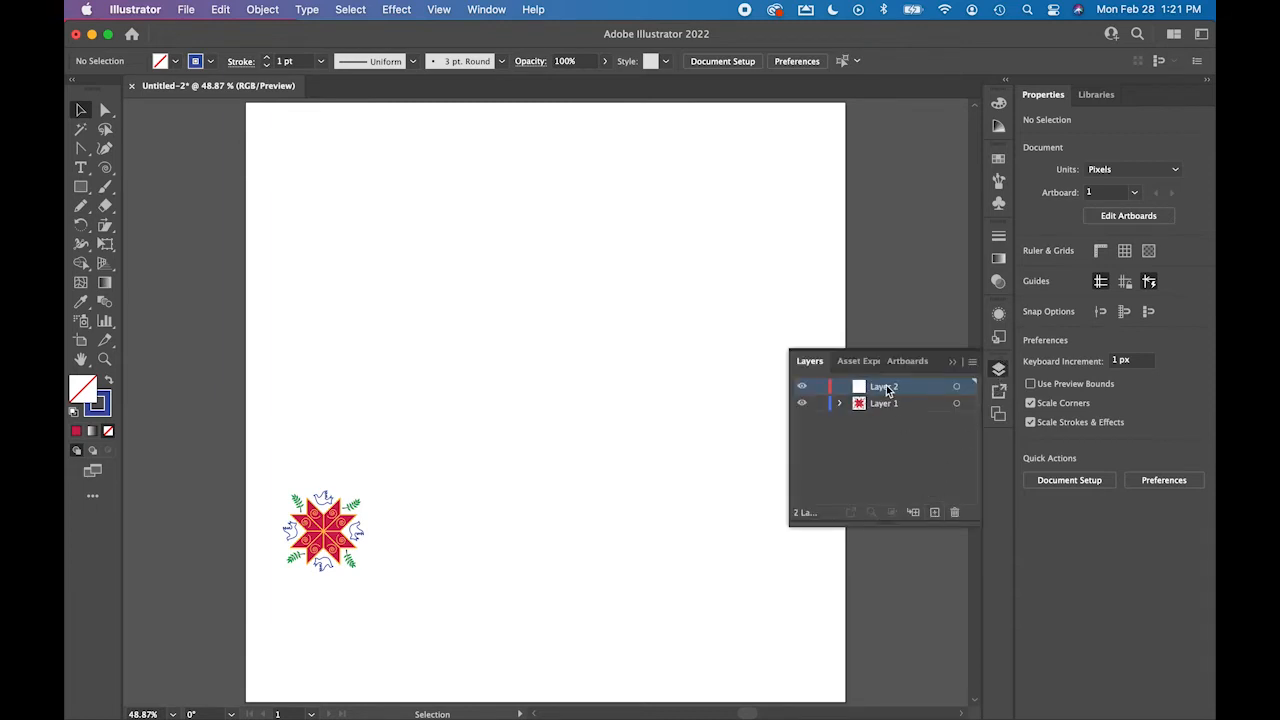
{"action": "left_click", "coordinate": [801, 403]}
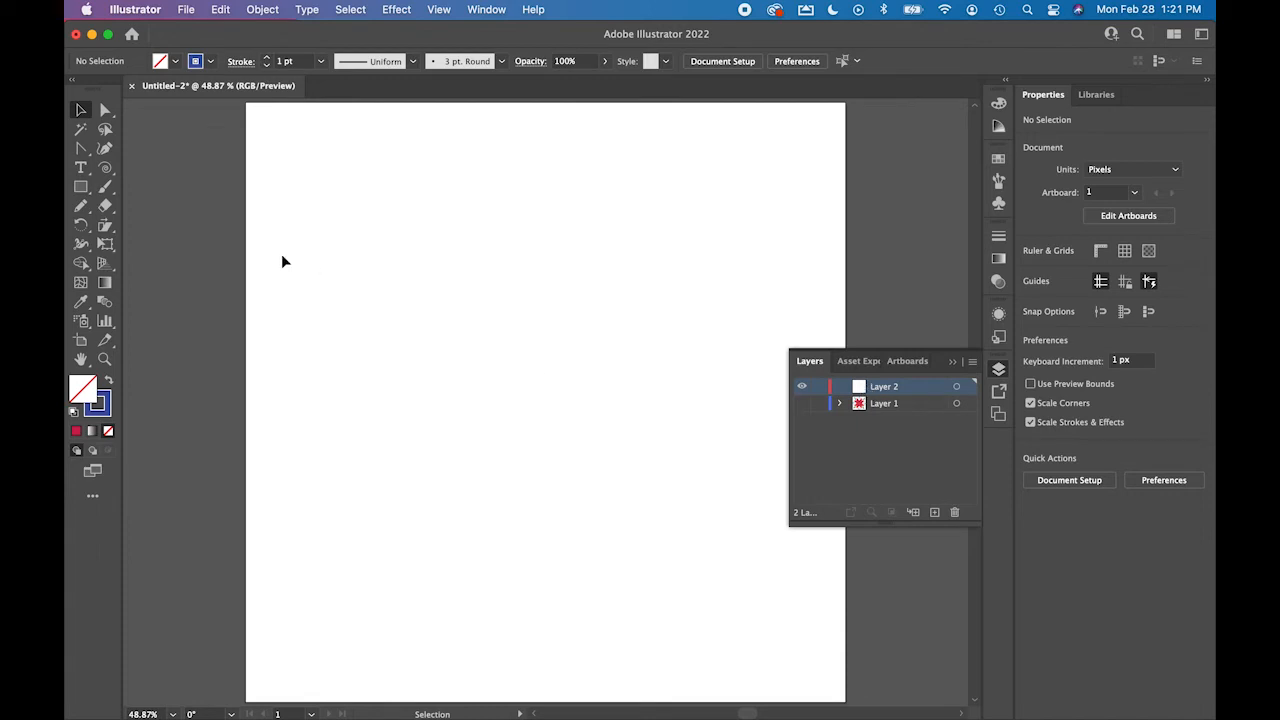
- Draw an upright ellipse about 443 px wide and 573 px high near the middle of the artboard
{"action": "left_click", "coordinate": [81, 187]}
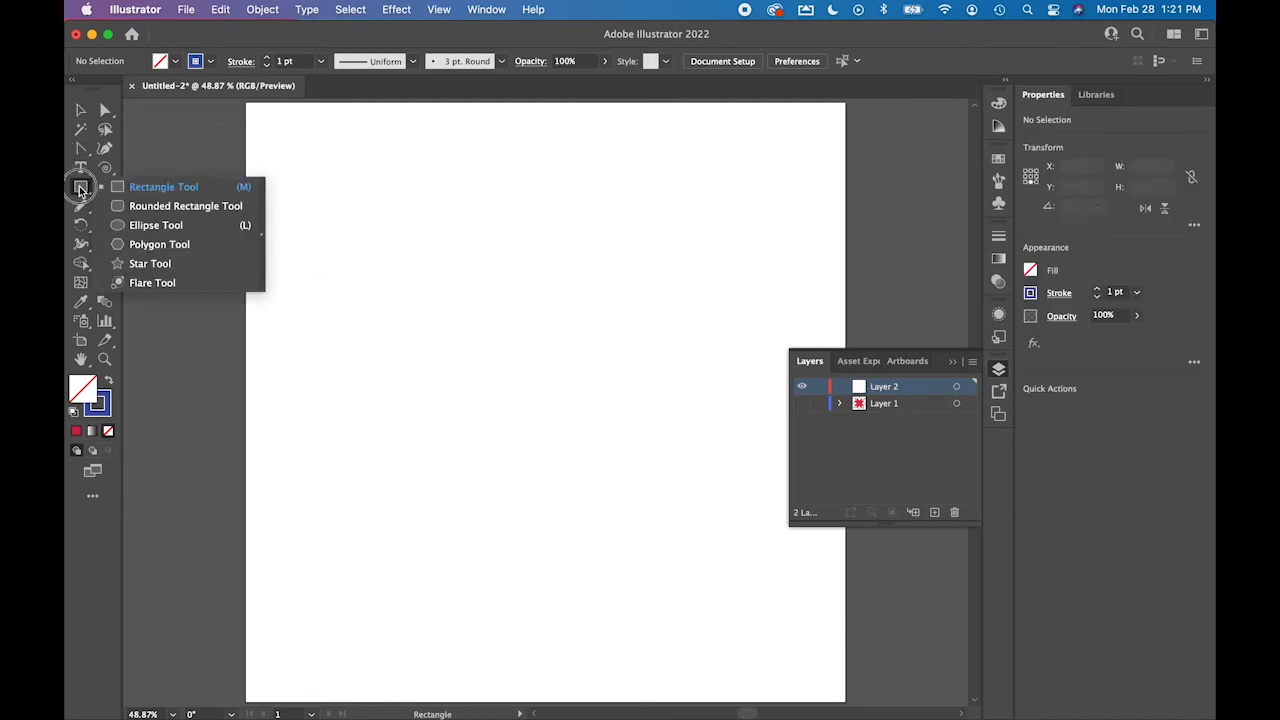
{"action": "left_click", "coordinate": [125, 233]}
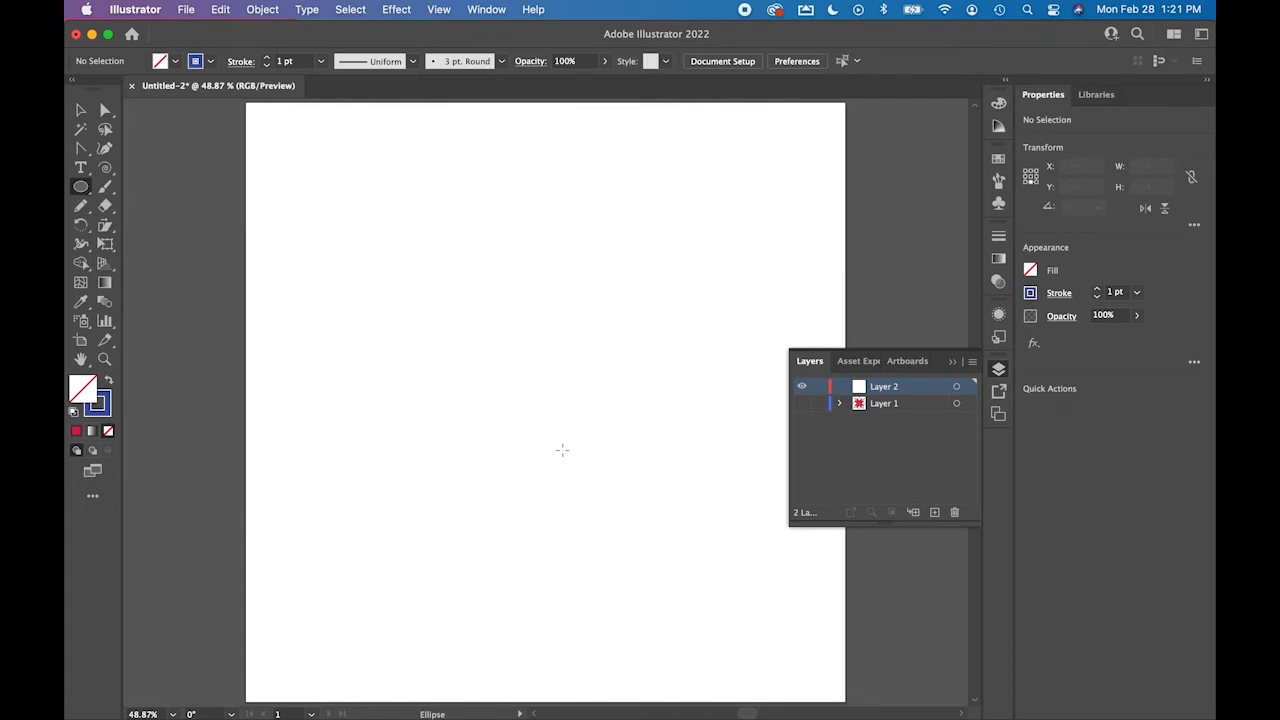
{"action": "mouse_move", "coordinate": [536, 379]}
{"action": "left_mouse_down"}
{"action": "mouse_move", "coordinate": [673, 566]}
{"action": "mouse_move", "coordinate": [670, 550]}
{"action": "left_mouse_up"}
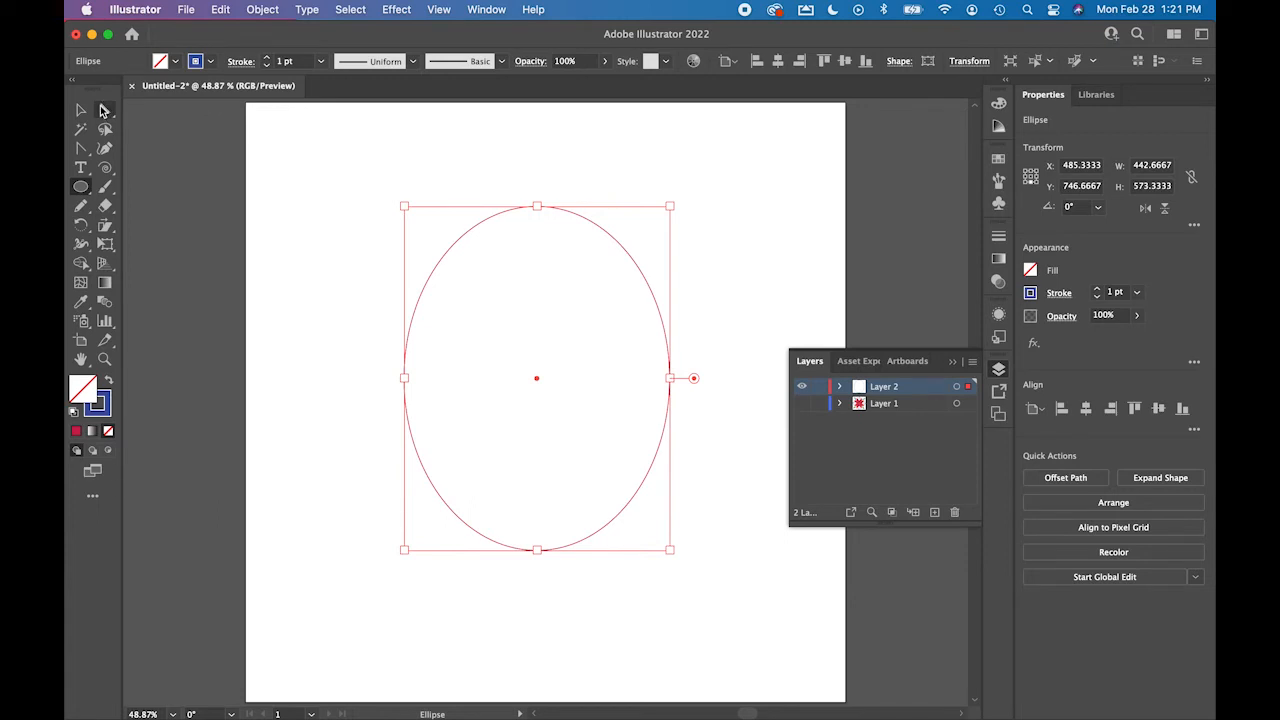
- Reshape the ellipse into an egg by shortening the top anchor's handles and raising that anchor to about Y 173 px
{"action": "left_click", "coordinate": [104, 112]}
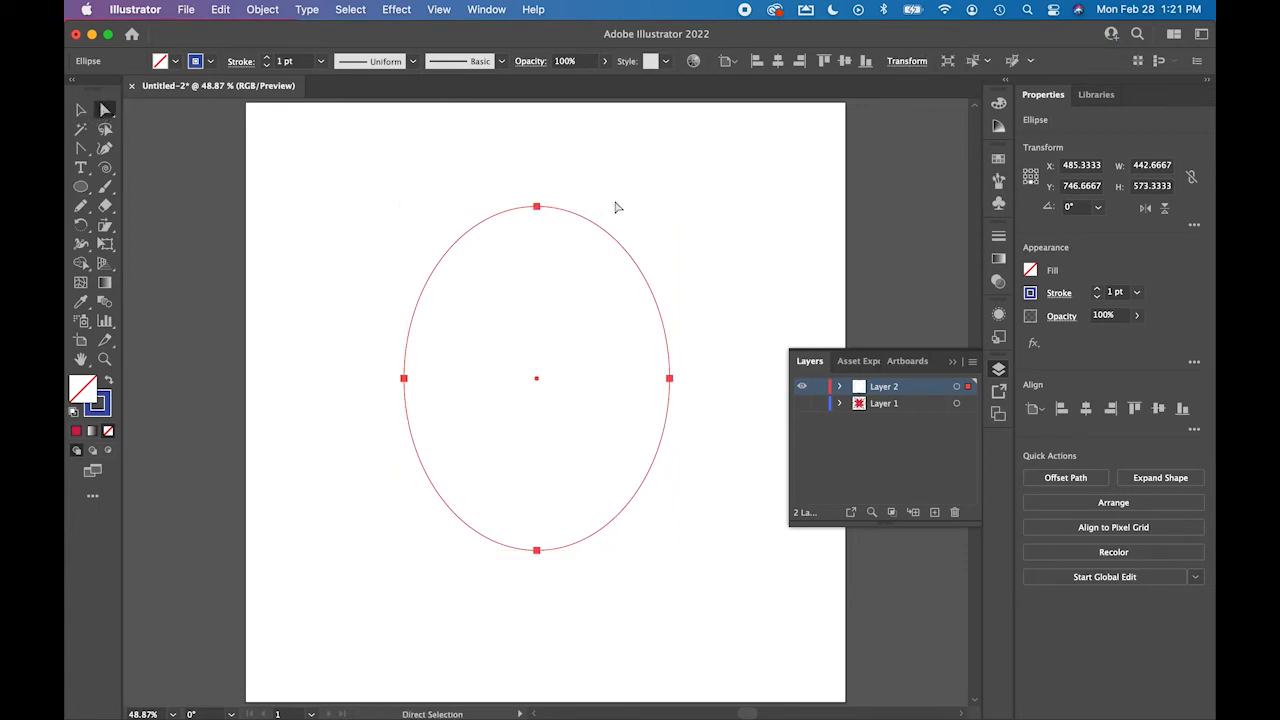
{"action": "left_click", "coordinate": [537, 207]}
{"action": "left_click_drag", "start_coordinate": [463, 206], "coordinate": [486, 206]}
{"action": "left_click_drag", "start_coordinate": [610, 209], "coordinate": [537, 171]}
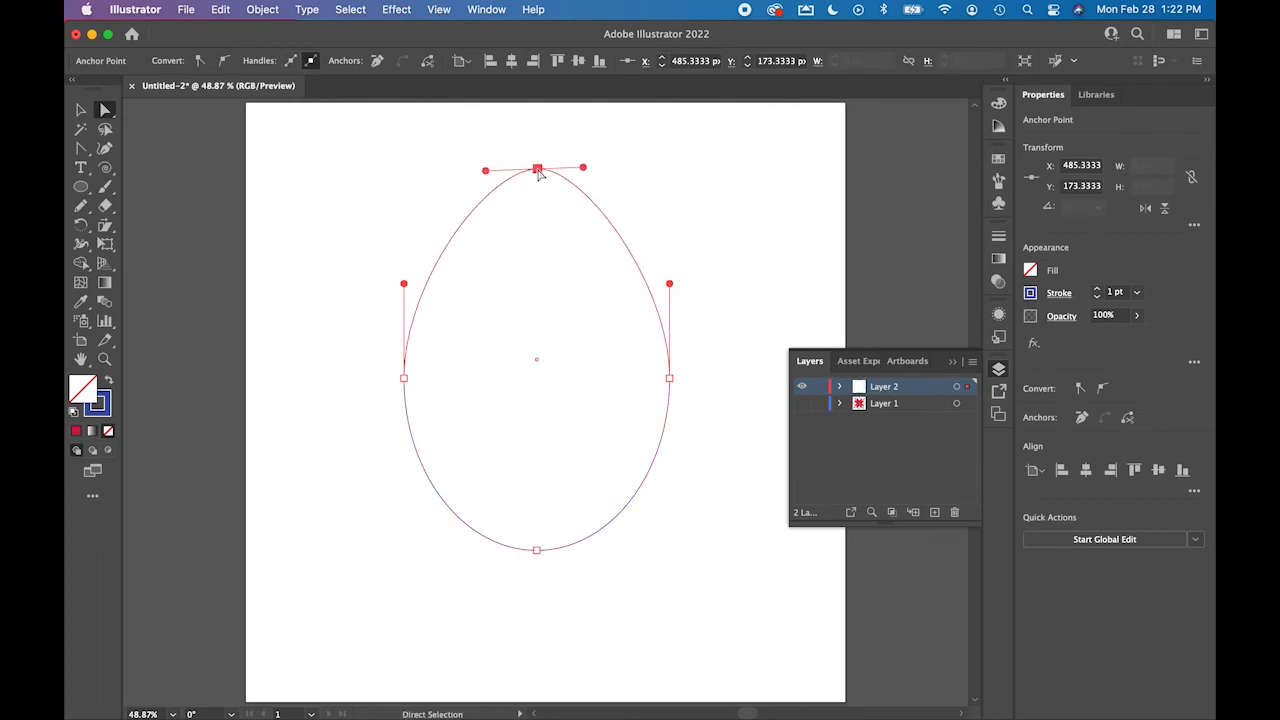
{"action": "left_click", "coordinate": [296, 344]}
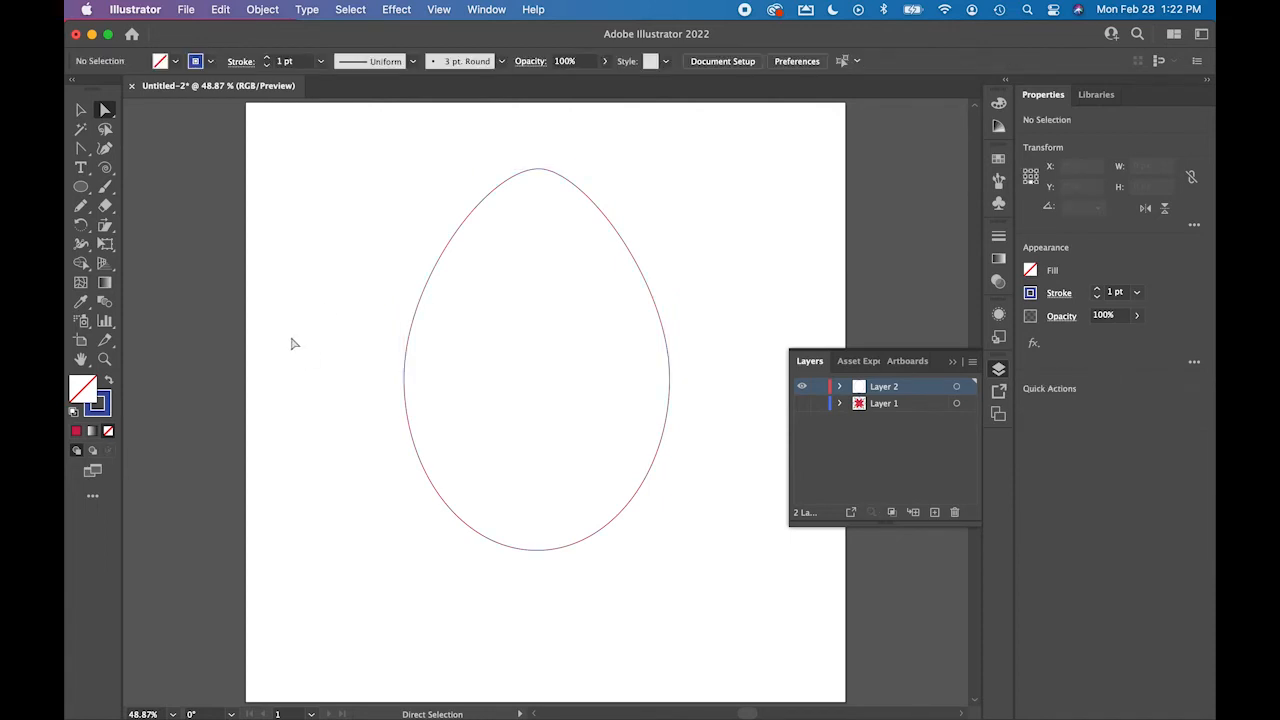
- Set the egg outline's stroke weight to 5 pt and keep the egg selected
{"action": "left_click", "coordinate": [80, 110]}
{"action": "left_click", "coordinate": [421, 298]}
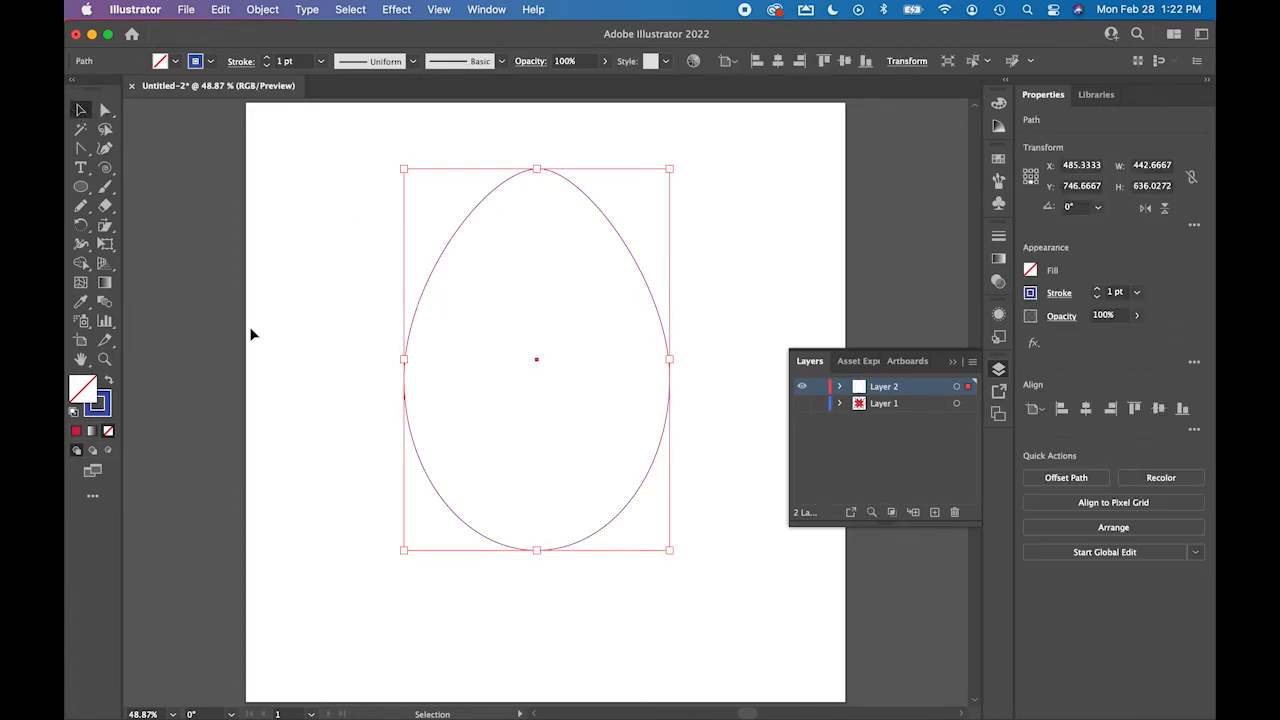
{"action": "left_click", "coordinate": [100, 408]}
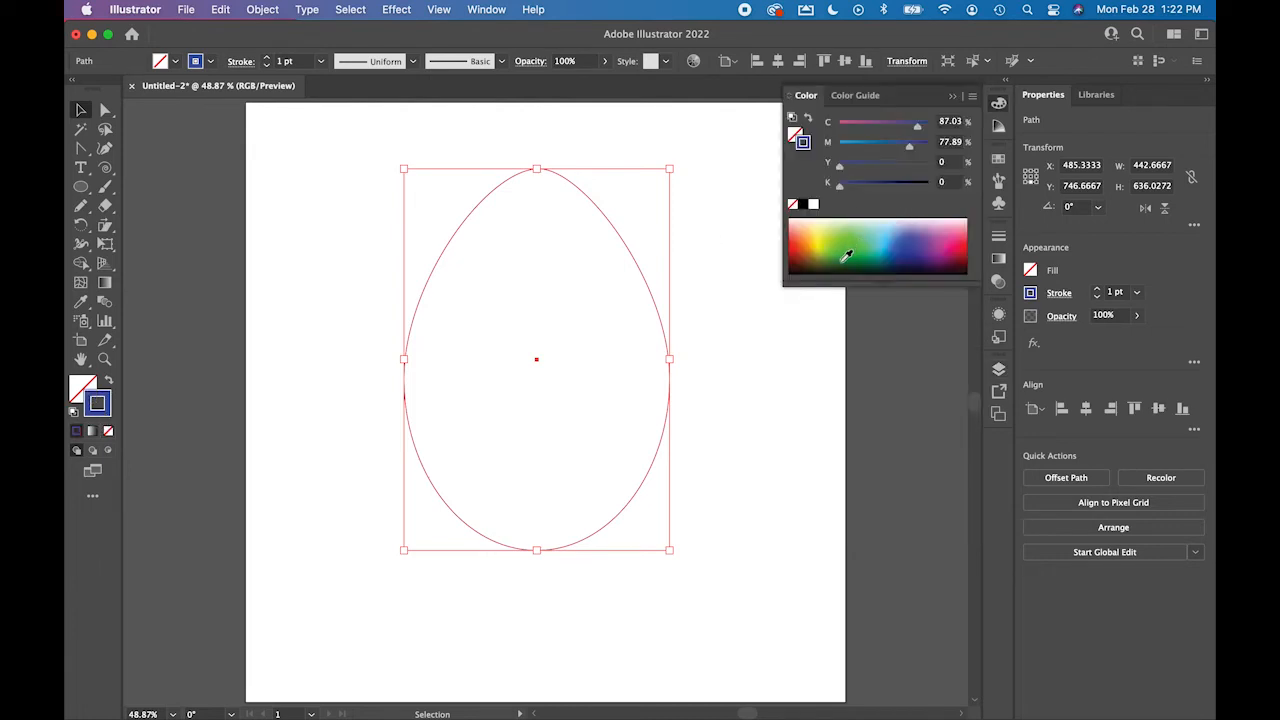
{"action": "left_click", "coordinate": [1098, 290]}
{"action": "left_click", "coordinate": [1098, 290]}
{"action": "left_click", "coordinate": [1098, 290]}
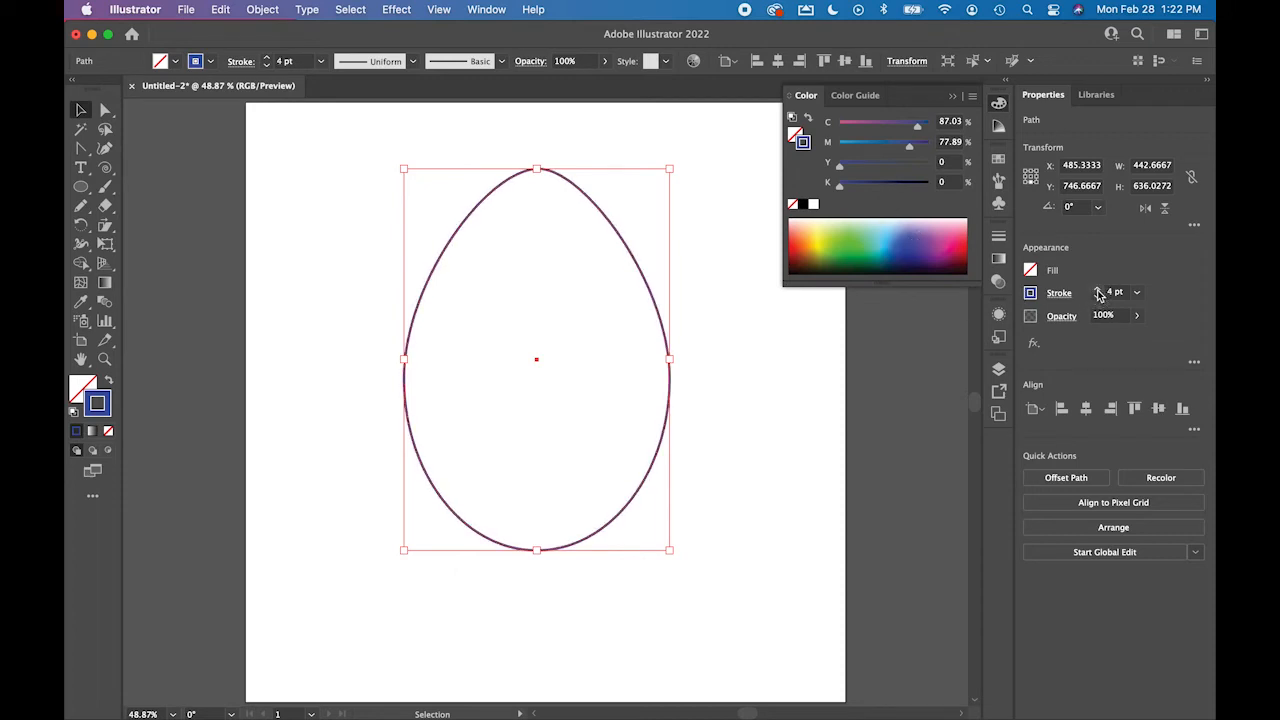
{"action": "left_click", "coordinate": [1098, 290]}
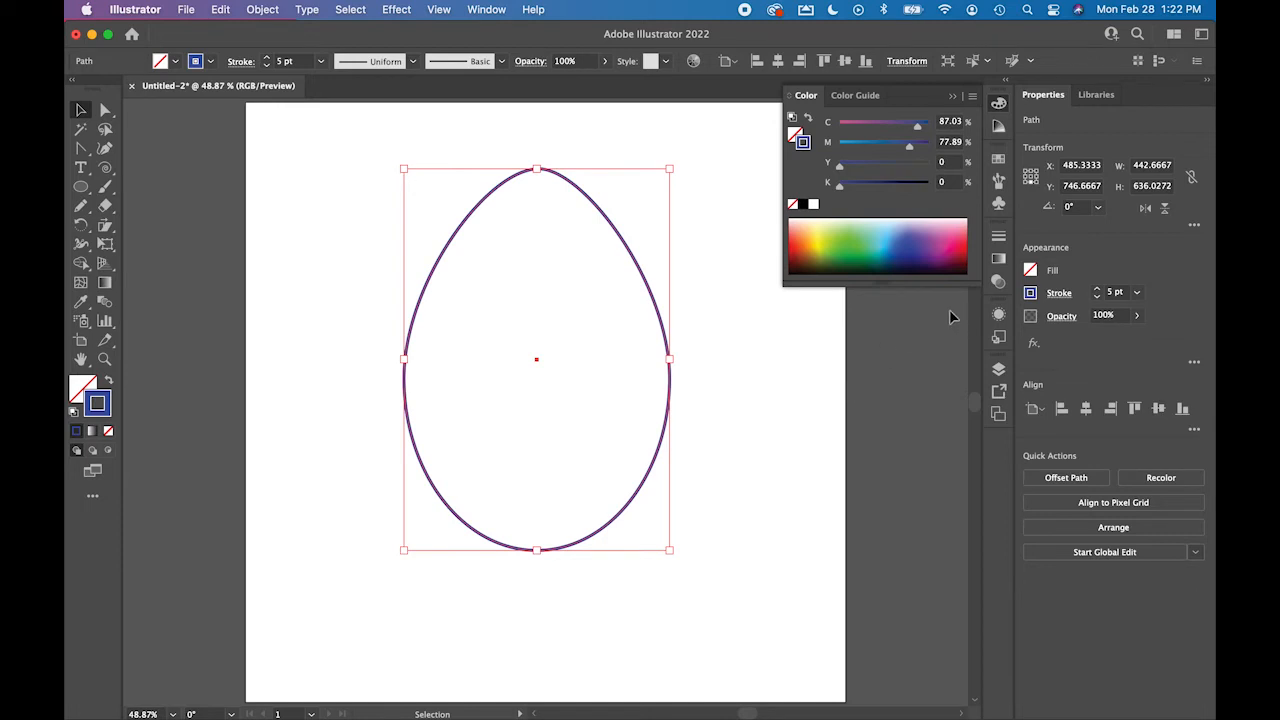
{"action": "left_click", "coordinate": [745, 427]}
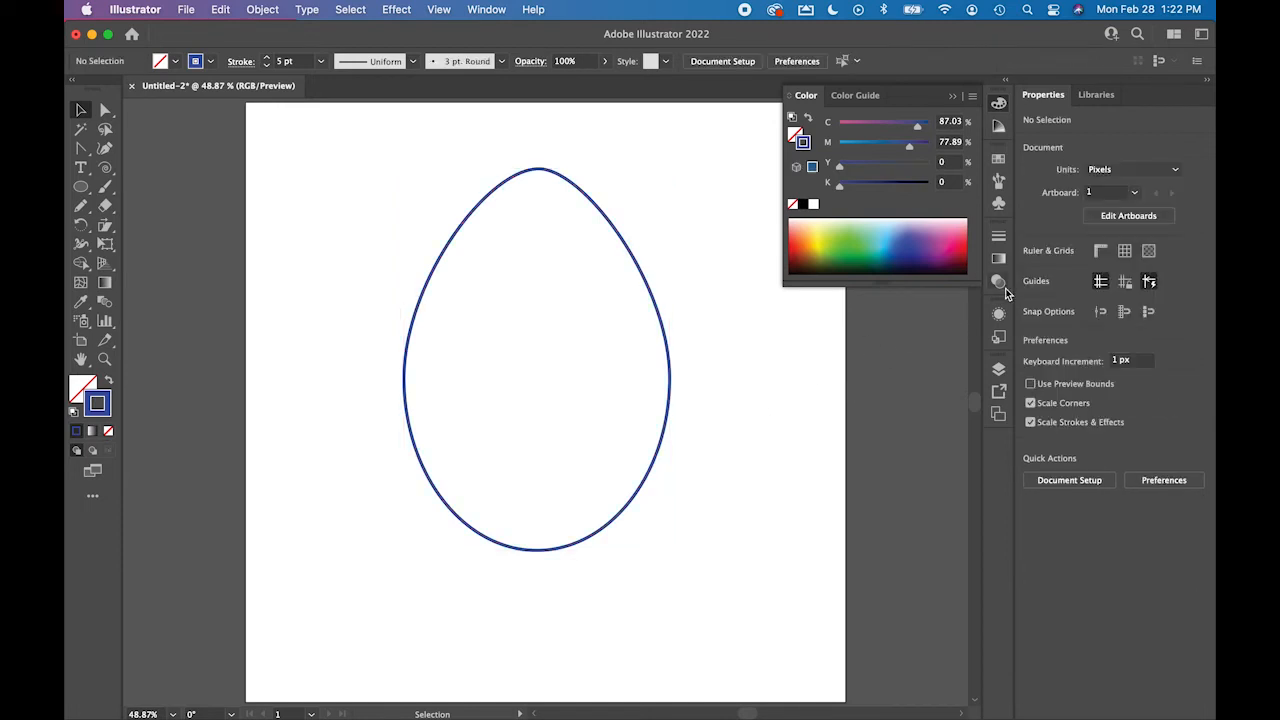
{"action": "left_click", "coordinate": [669, 423]}
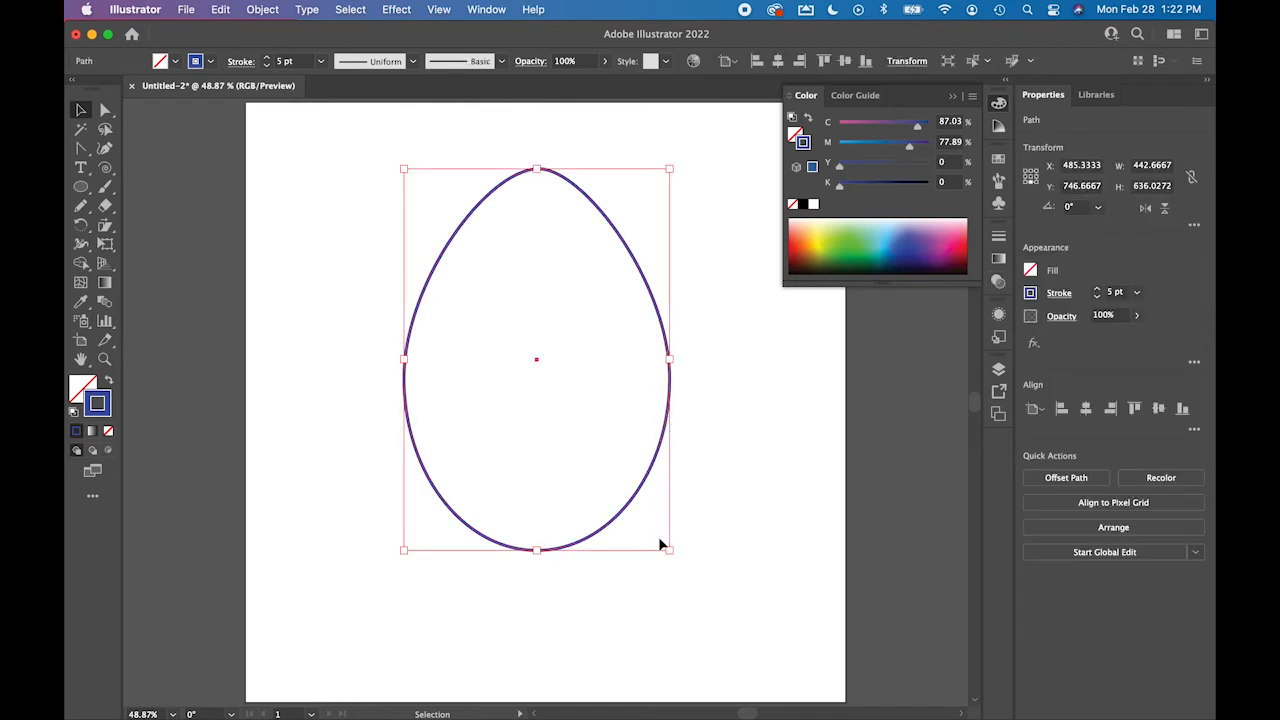
- Set the layer list's row size to a custom 72 pixels for larger thumbnails
{"action": "left_click", "coordinate": [997, 369]}
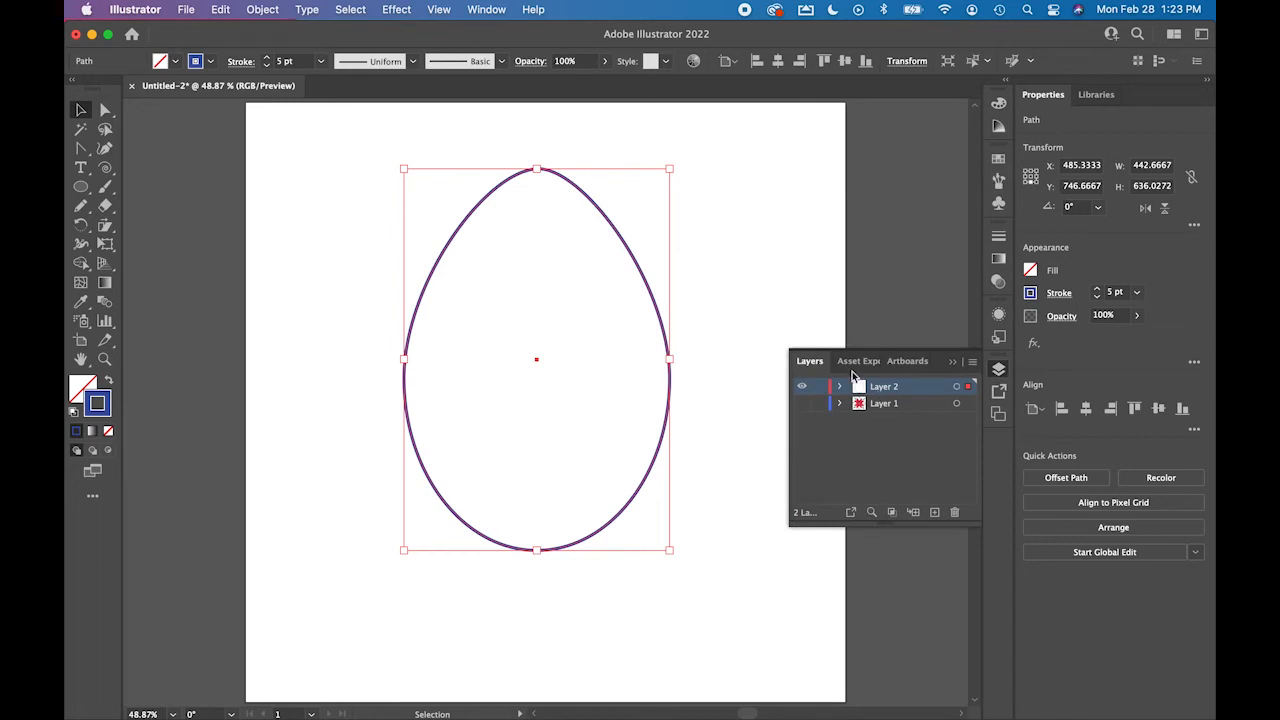
{"action": "left_click", "coordinate": [972, 362]}
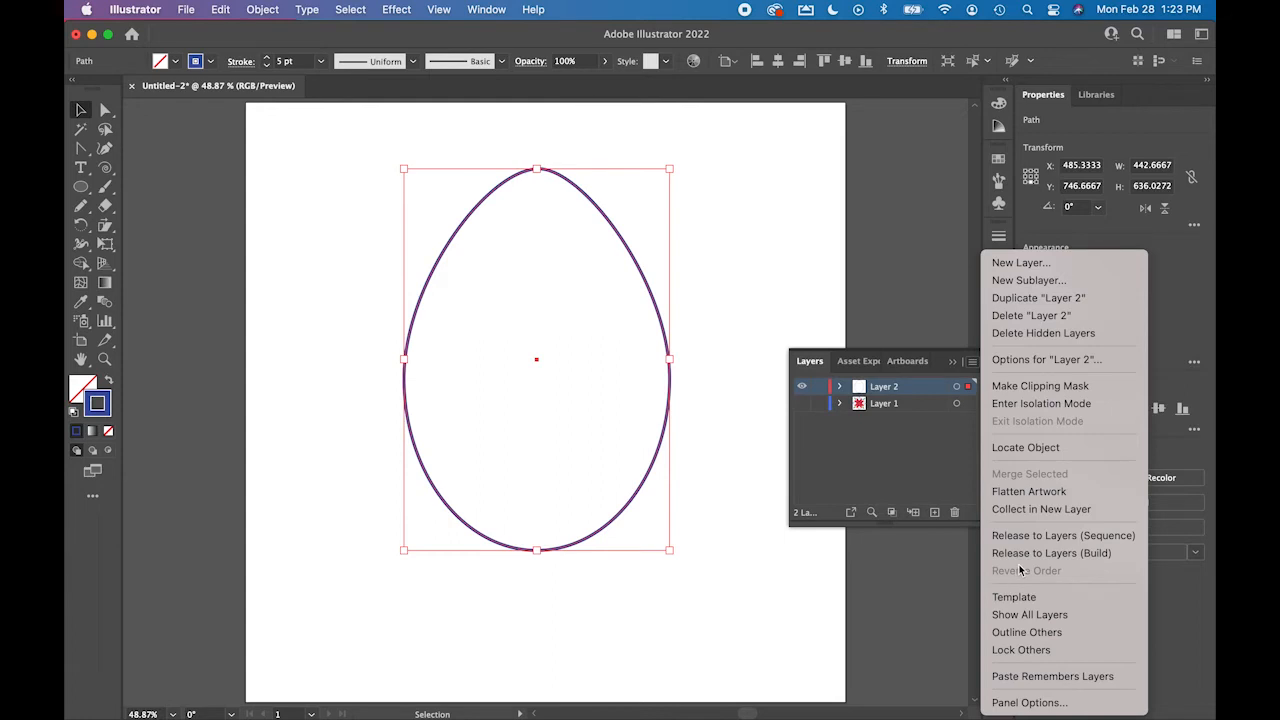
{"action": "left_click", "coordinate": [1008, 700]}
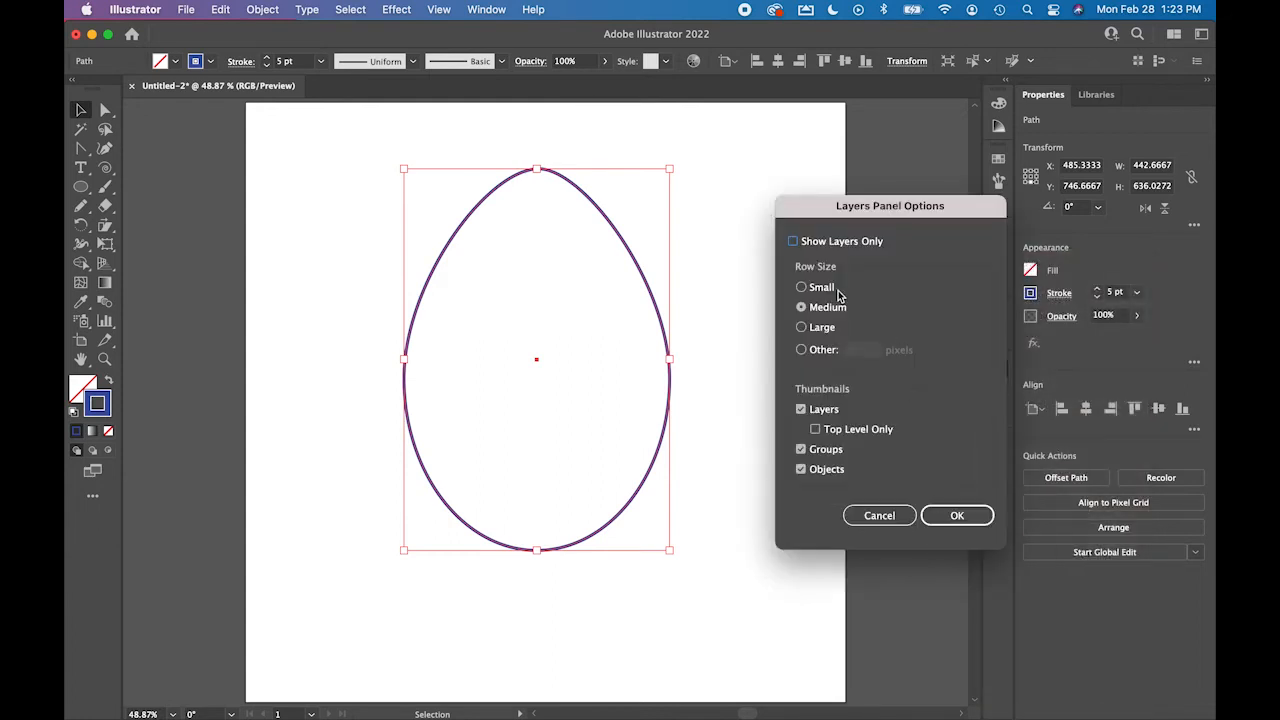
{"action": "left_click", "coordinate": [805, 349]}
{"action": "left_click", "coordinate": [860, 349]}
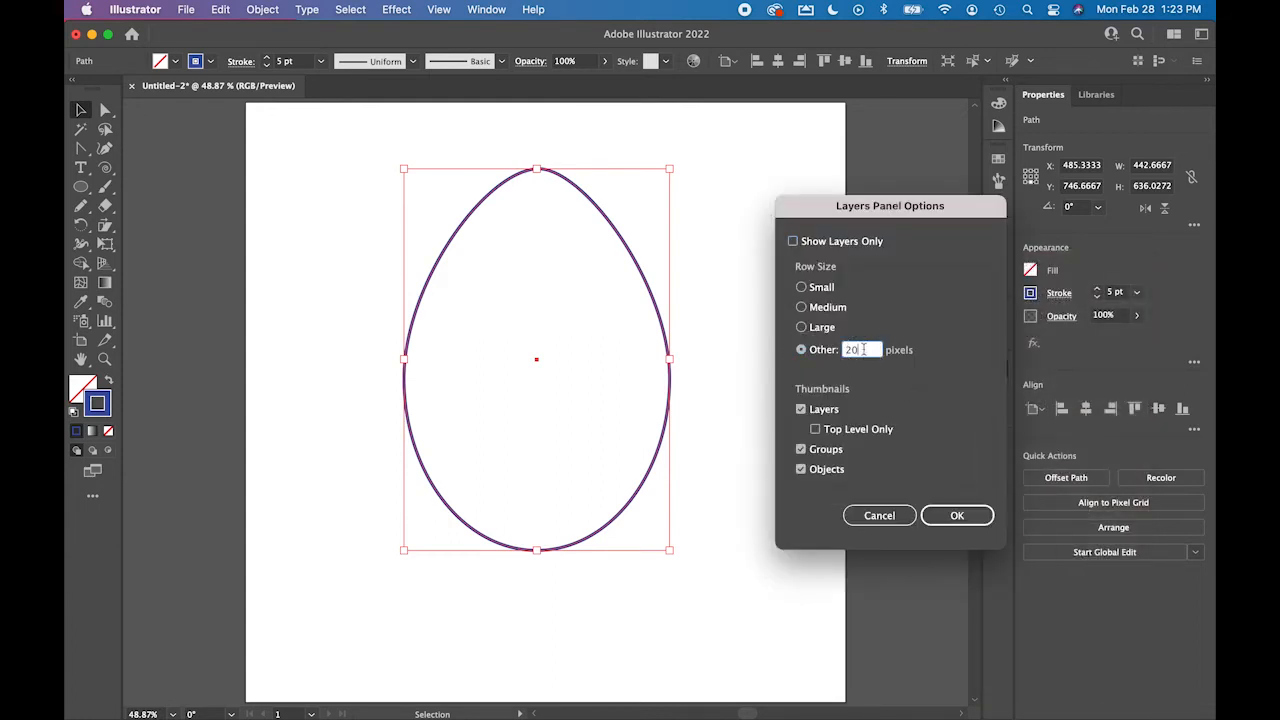
{"action": "double_click", "coordinate": [860, 349]}
{"action": "type", "text": "72"}
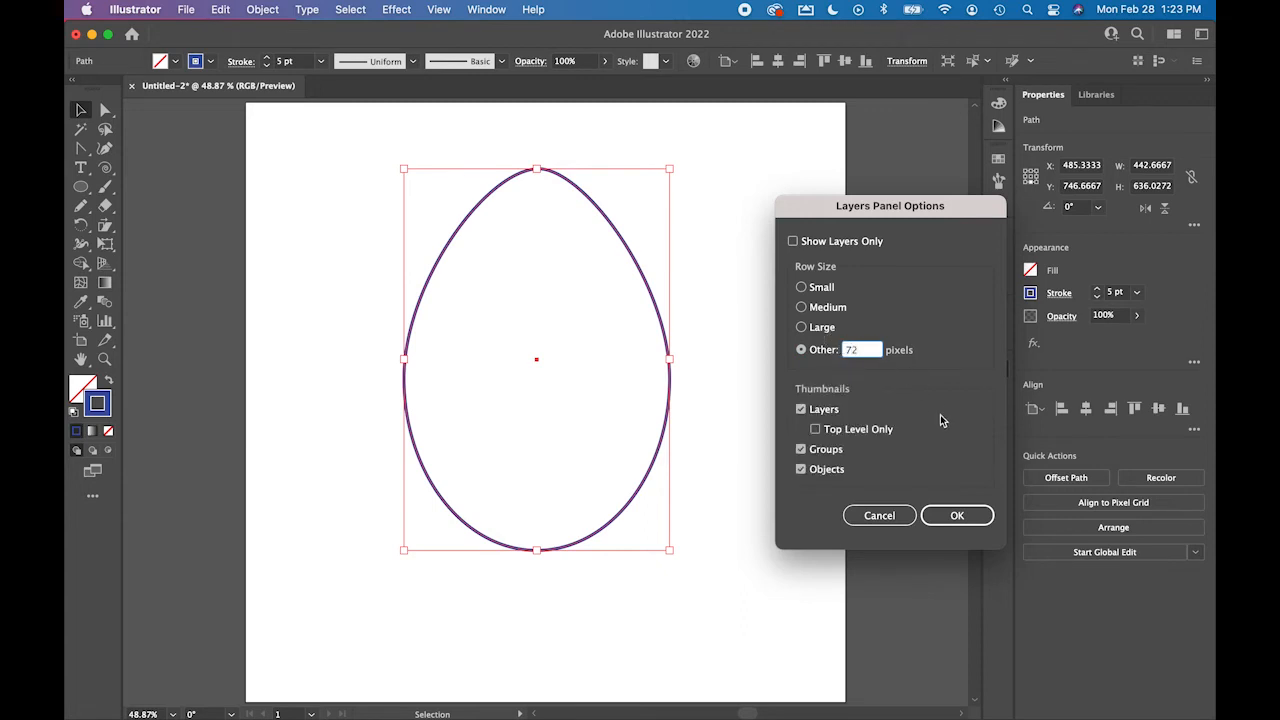
{"action": "left_click", "coordinate": [955, 514]}
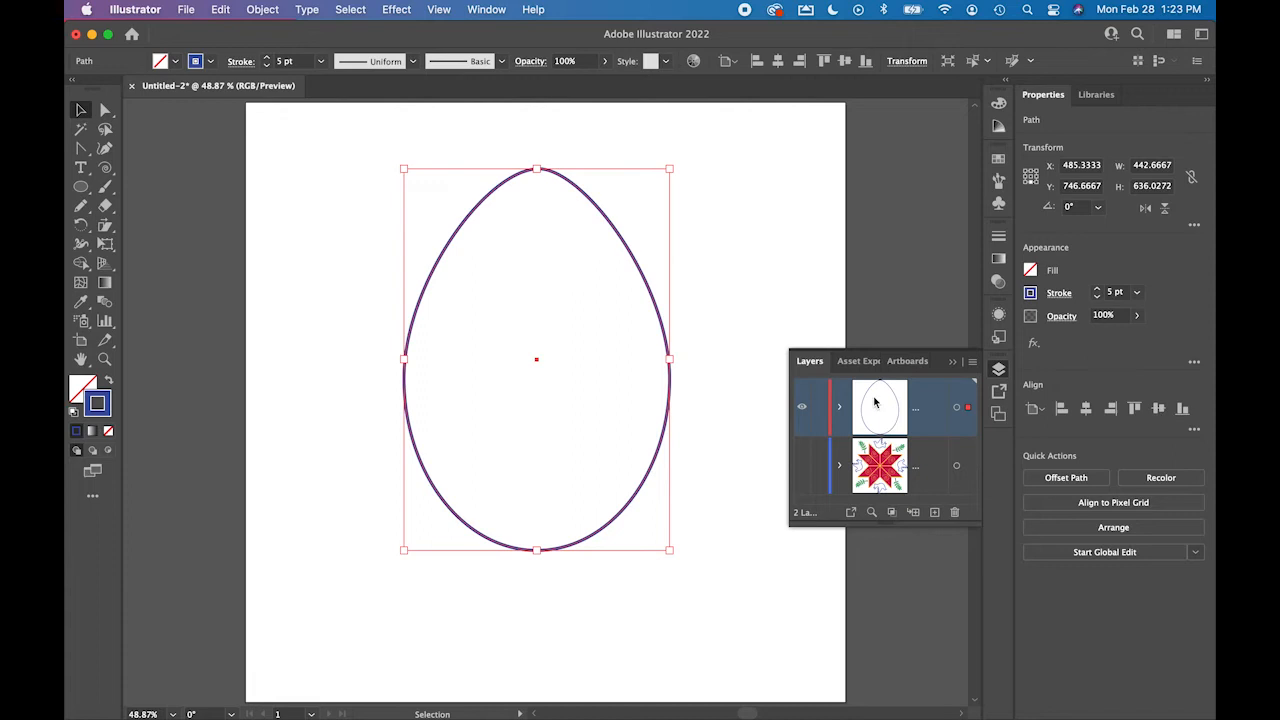
- Detach the layer list as a floating panel beside the egg and make it taller
{"action": "left_click_drag", "start_coordinate": [812, 369], "coordinate": [749, 151]}
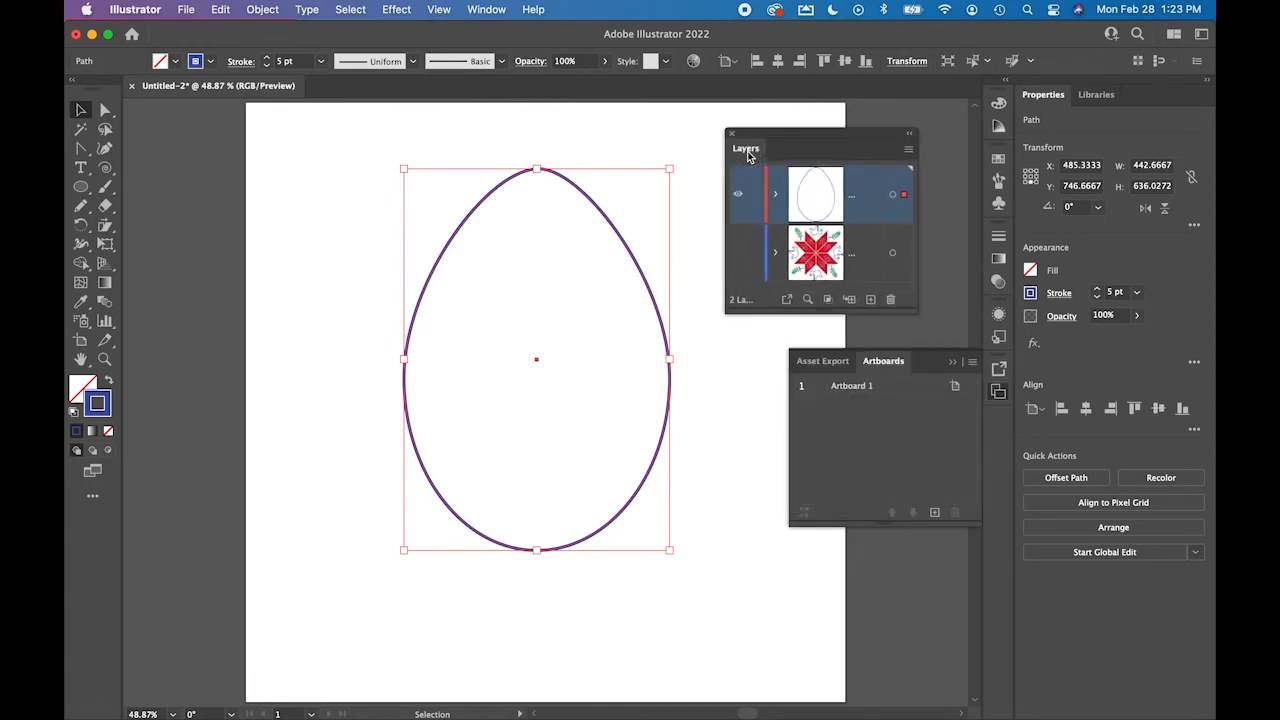
{"action": "left_click", "coordinate": [955, 361]}
{"action": "left_click_drag", "start_coordinate": [848, 313], "coordinate": [848, 354]}
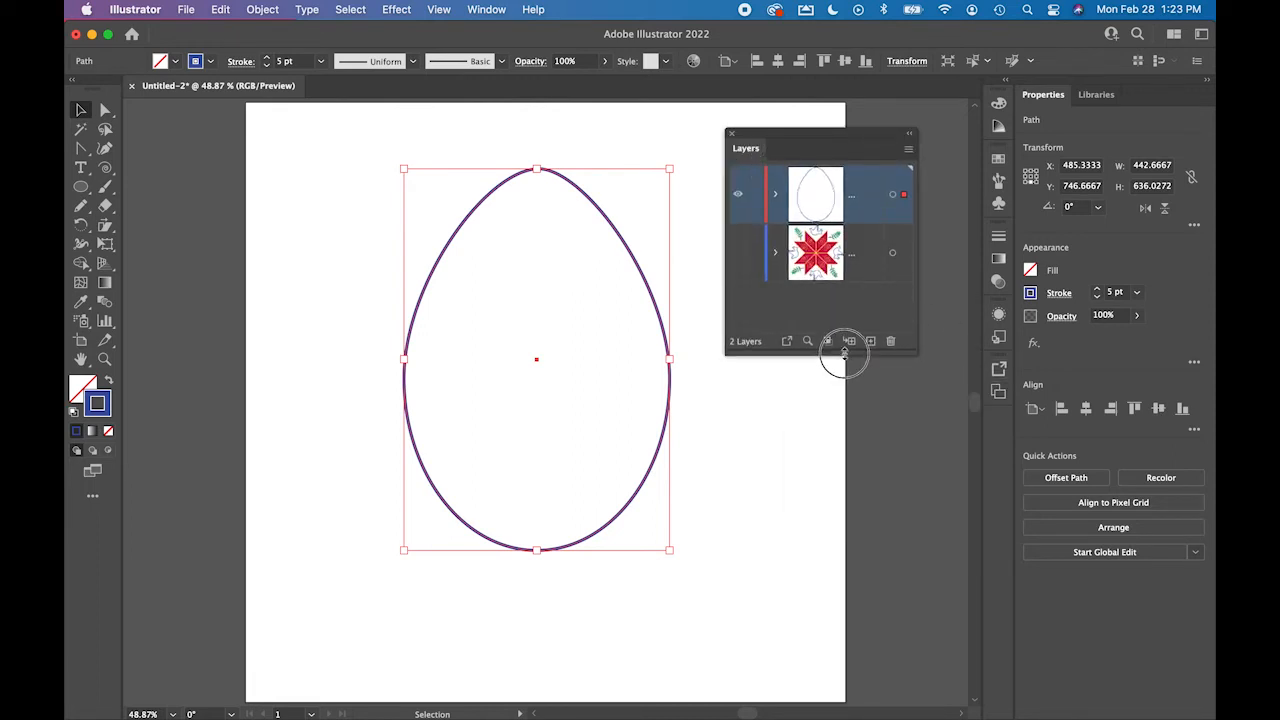
- Duplicate the egg path within Layer 2 and hide the upper copy
{"action": "left_click", "coordinate": [776, 196]}
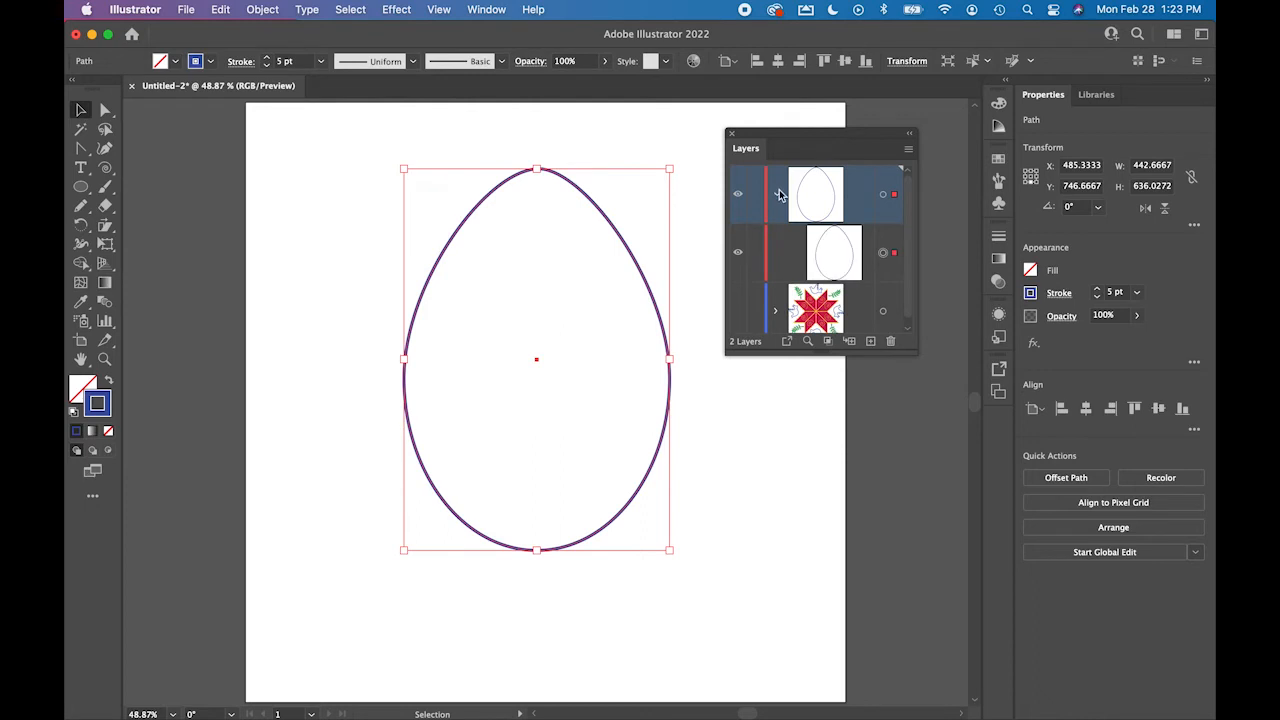
{"action": "left_click", "coordinate": [851, 263]}
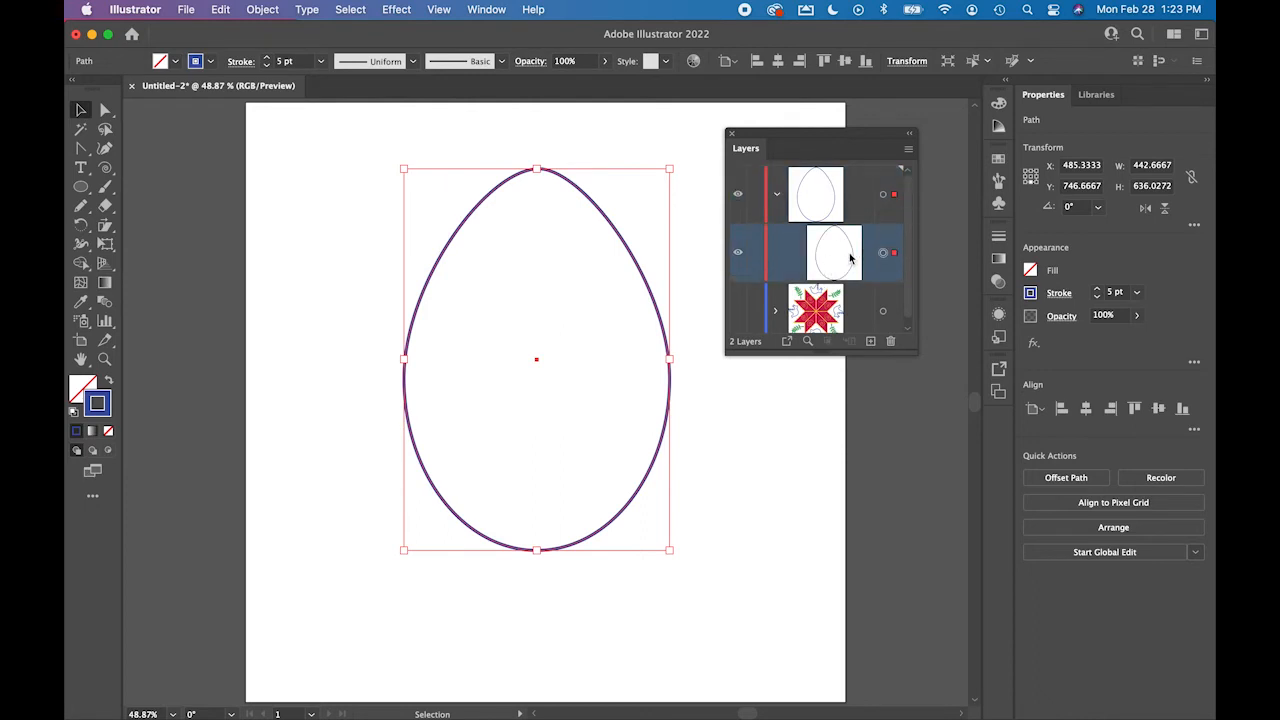
{"action": "left_click_drag", "start_coordinate": [840, 254], "coordinate": [872, 341]}
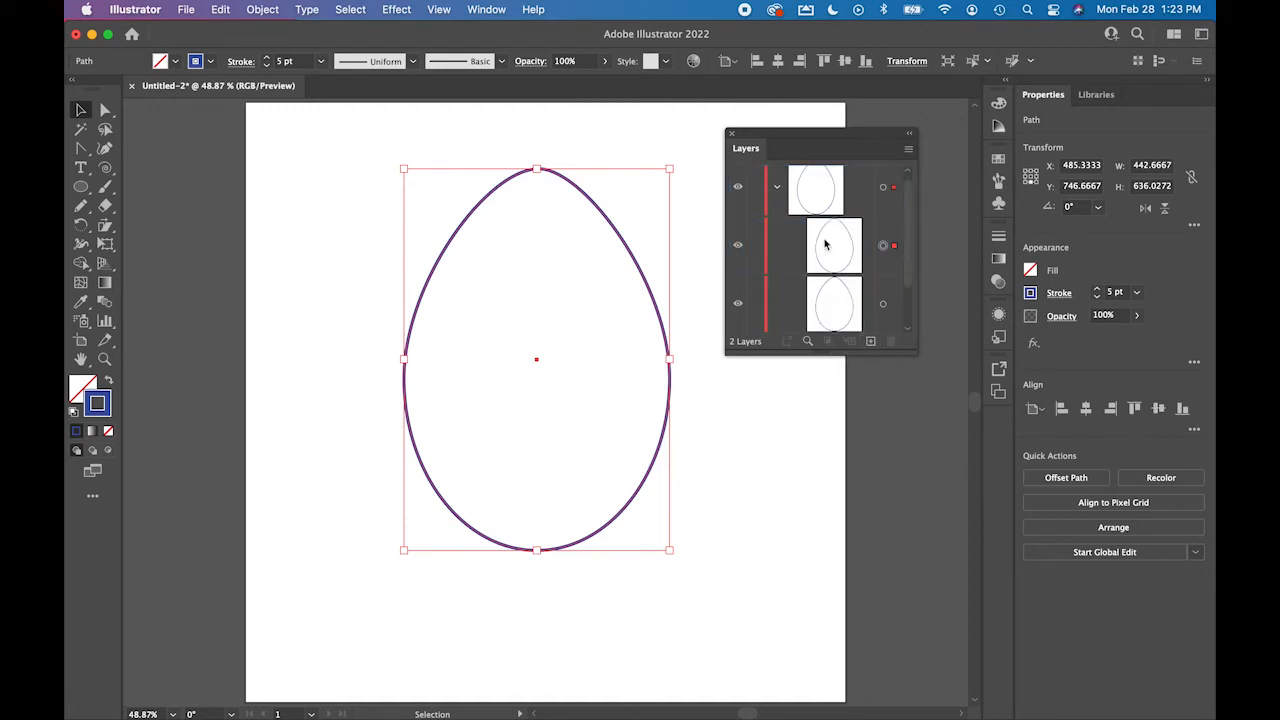
{"action": "left_click", "coordinate": [738, 247]}
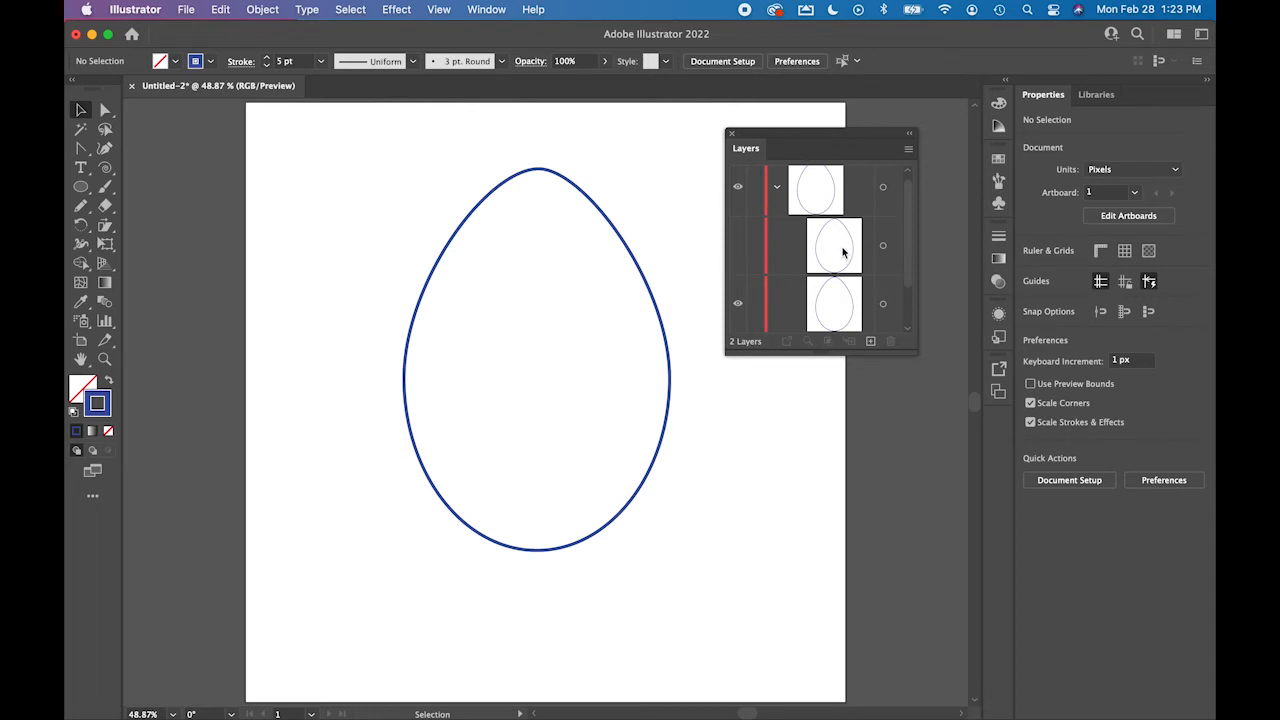
- Fill the lower egg copy with pale yellow, keeping its blue stroke
{"action": "left_click", "coordinate": [830, 312]}
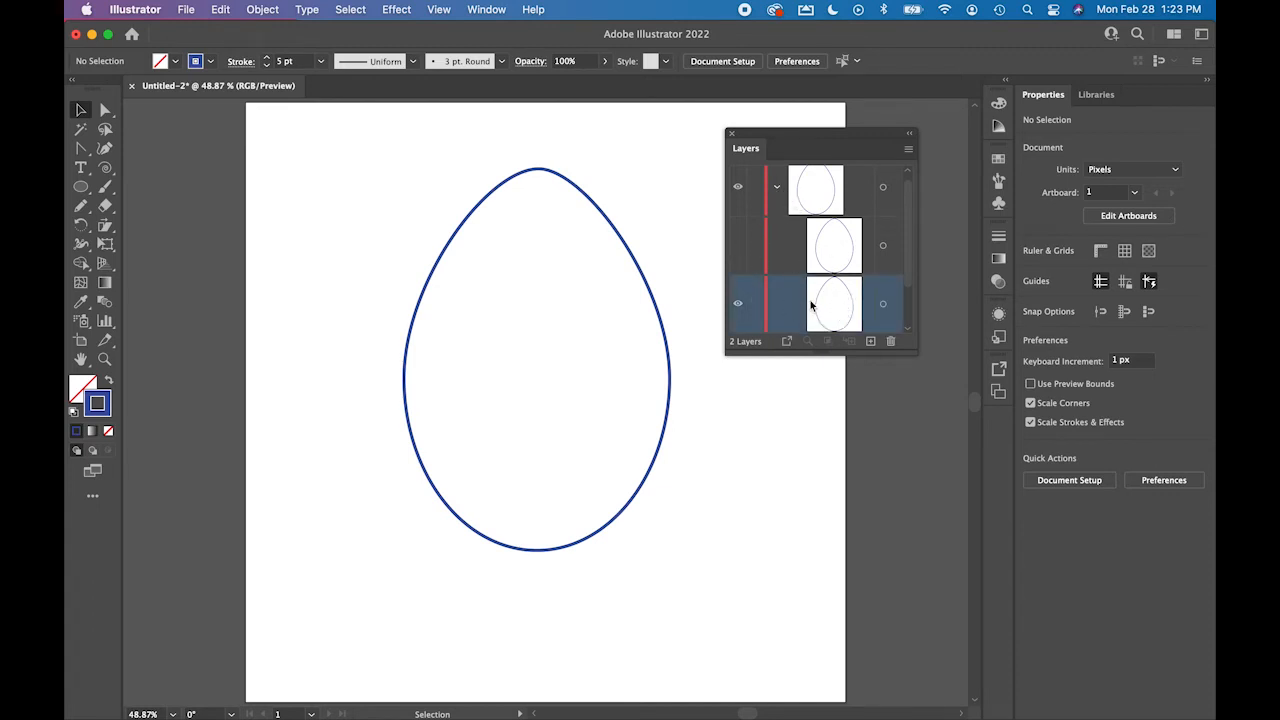
{"action": "left_click", "coordinate": [882, 304]}
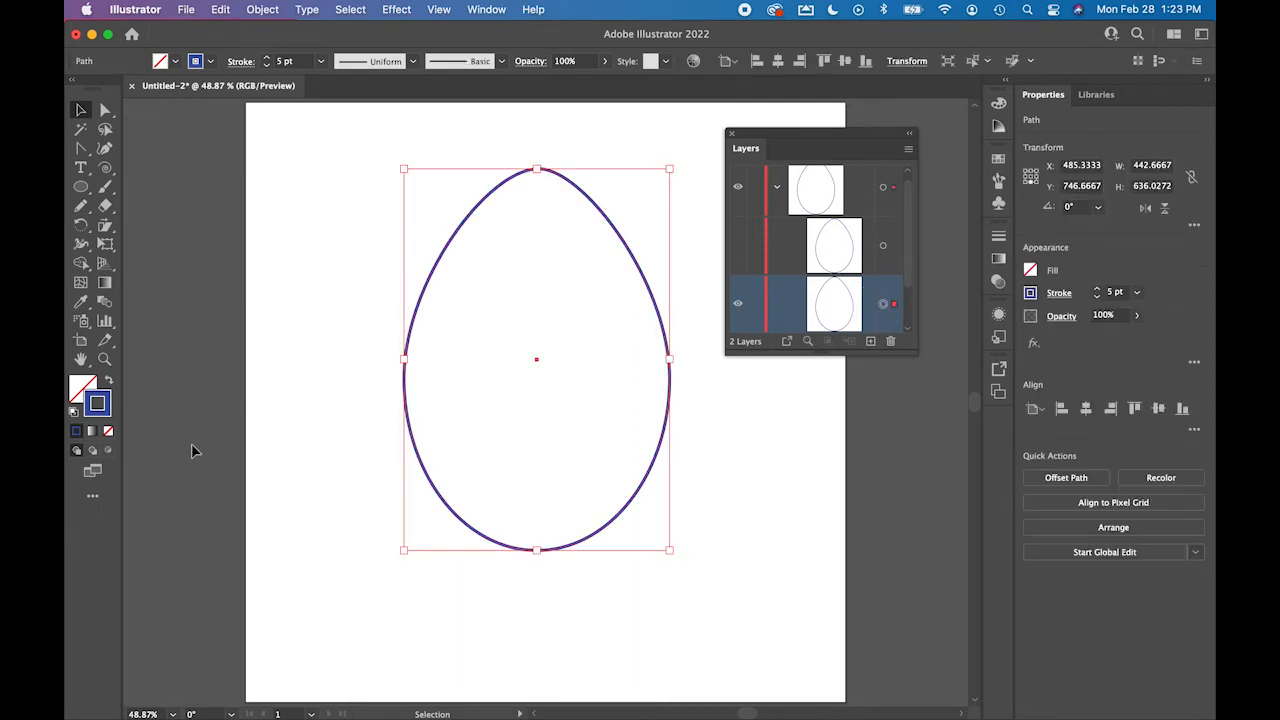
{"action": "left_click", "coordinate": [998, 104]}
{"action": "left_click", "coordinate": [817, 224]}
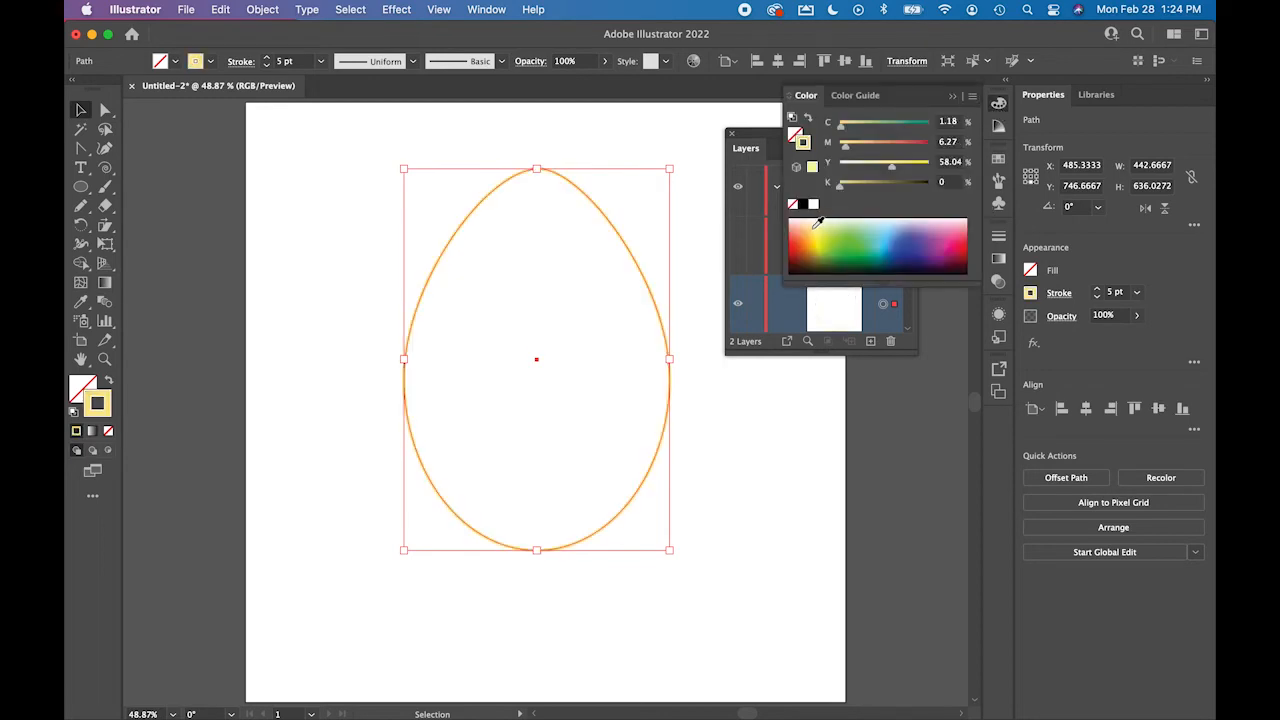
{"action": "key", "text": "super+z"}
{"action": "left_click", "coordinate": [792, 131]}
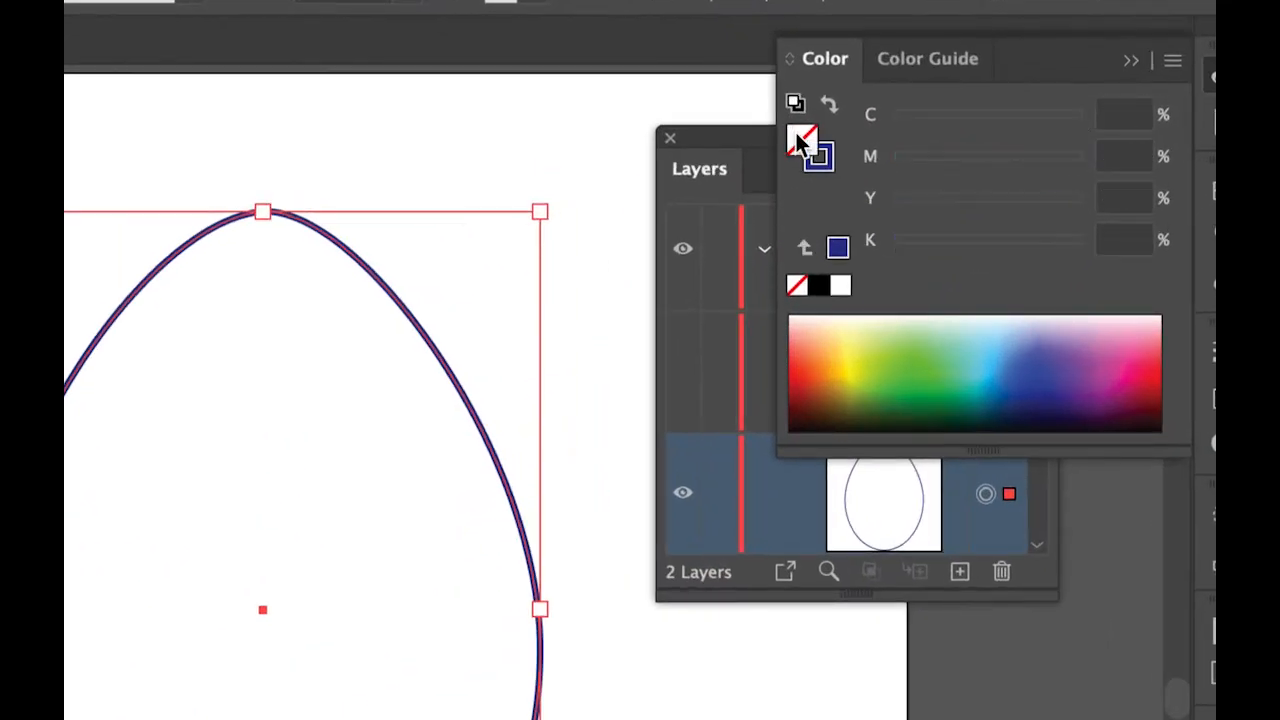
{"action": "left_click", "coordinate": [840, 331]}
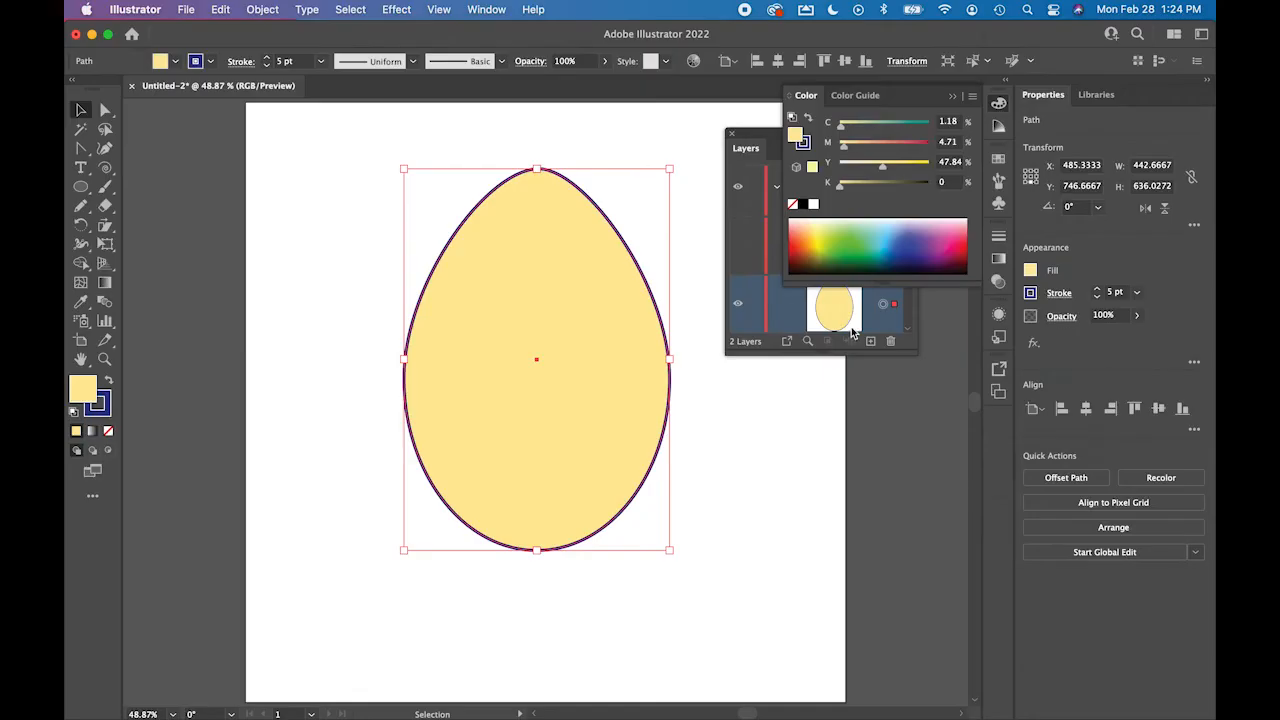
- Detach the Appearance panel as a floating panel beside the egg and collapse the leftover Graphic Styles panel
{"action": "left_click", "coordinate": [840, 316]}
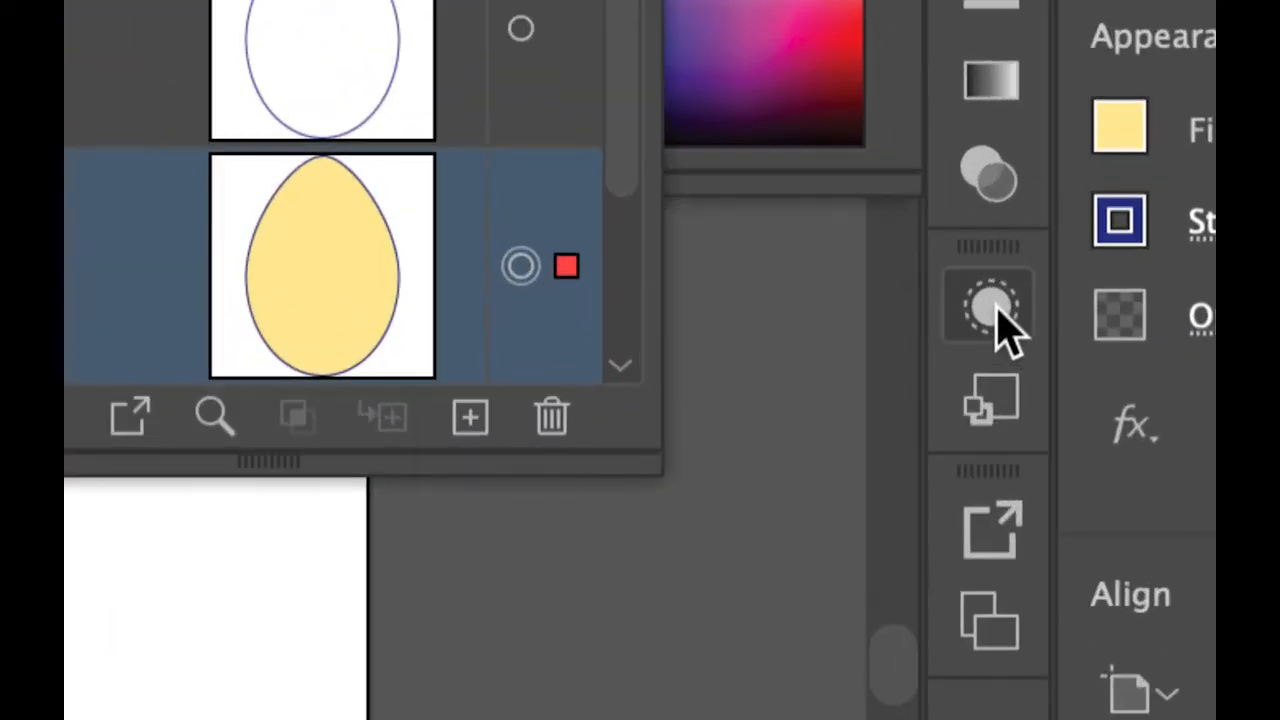
{"action": "left_click", "coordinate": [999, 317]}
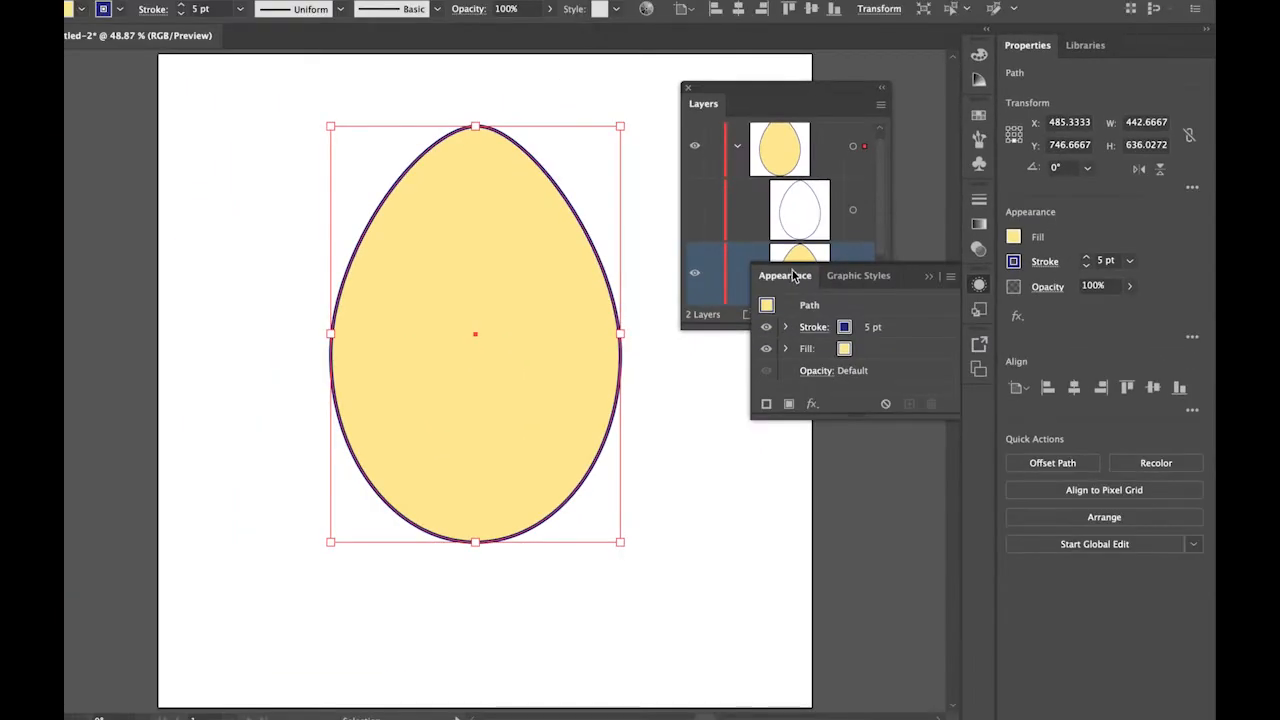
{"action": "left_click_drag", "start_coordinate": [793, 276], "coordinate": [210, 126]}
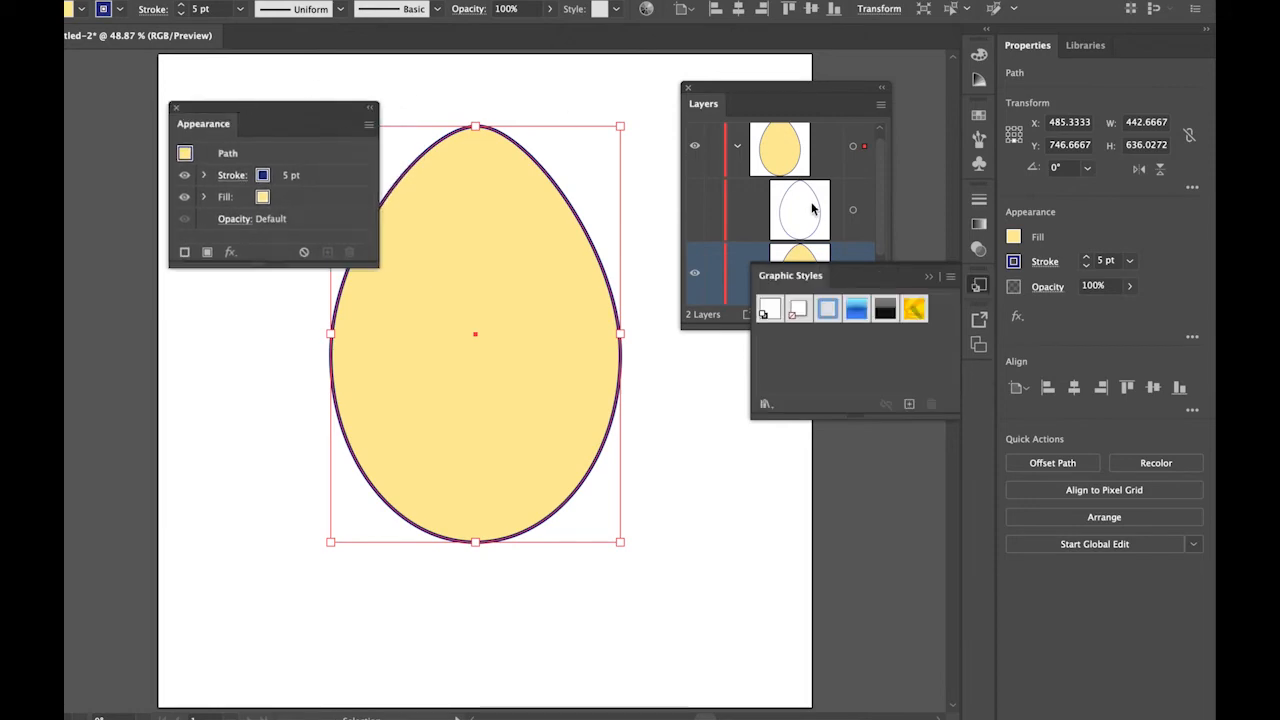
{"action": "left_click", "coordinate": [927, 277]}
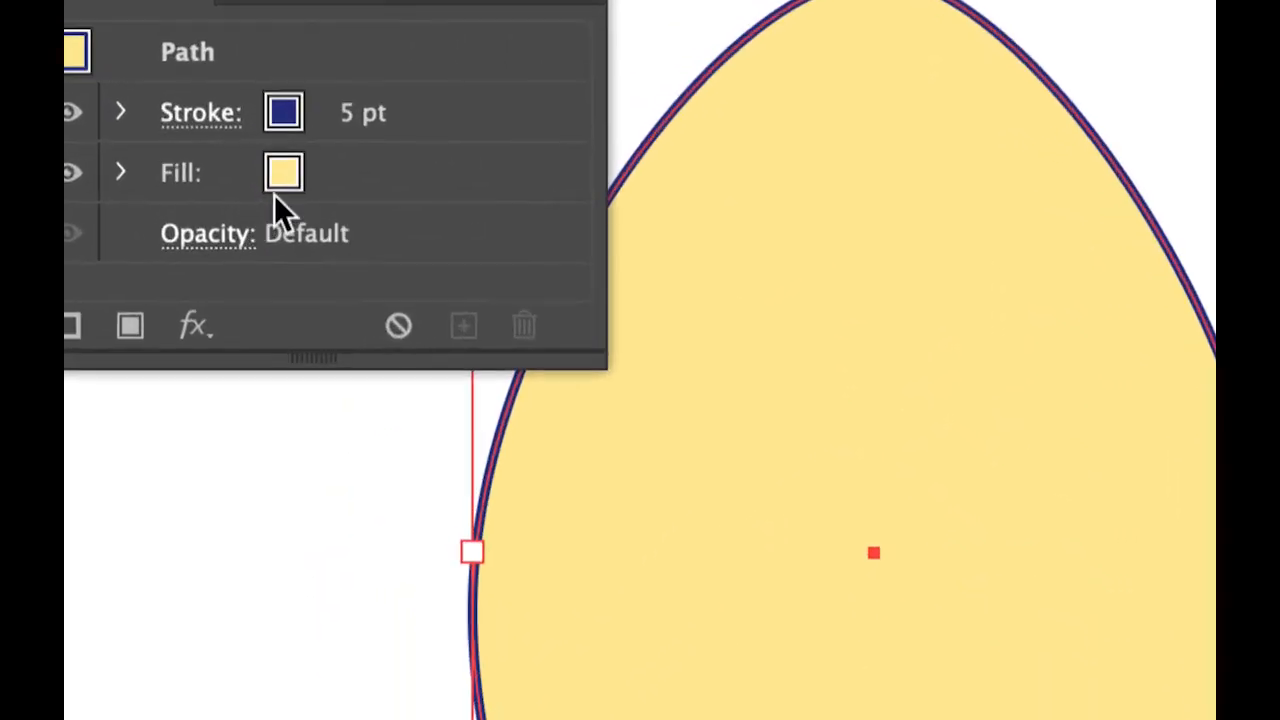
- Duplicate the lower egg copy's pale yellow fill and apply the dove and star pattern swatch to the upper fill
{"action": "left_click", "coordinate": [368, 172]}
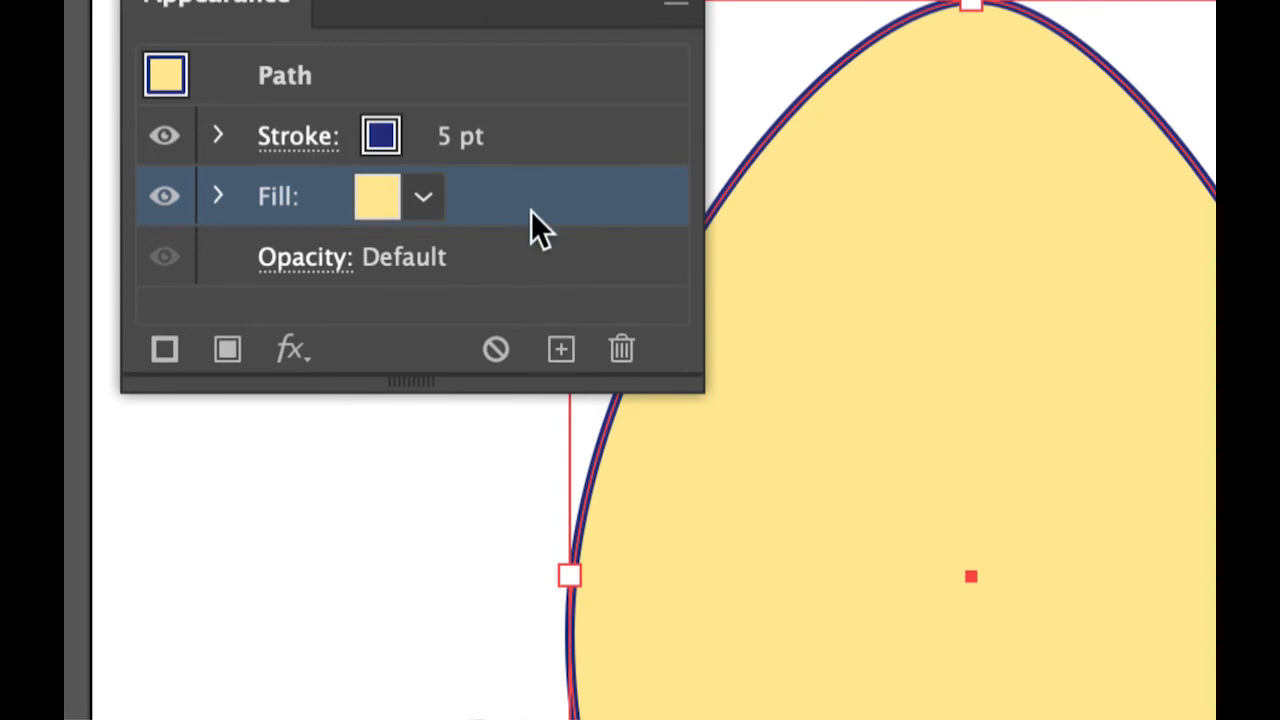
{"action": "left_click", "coordinate": [563, 352]}
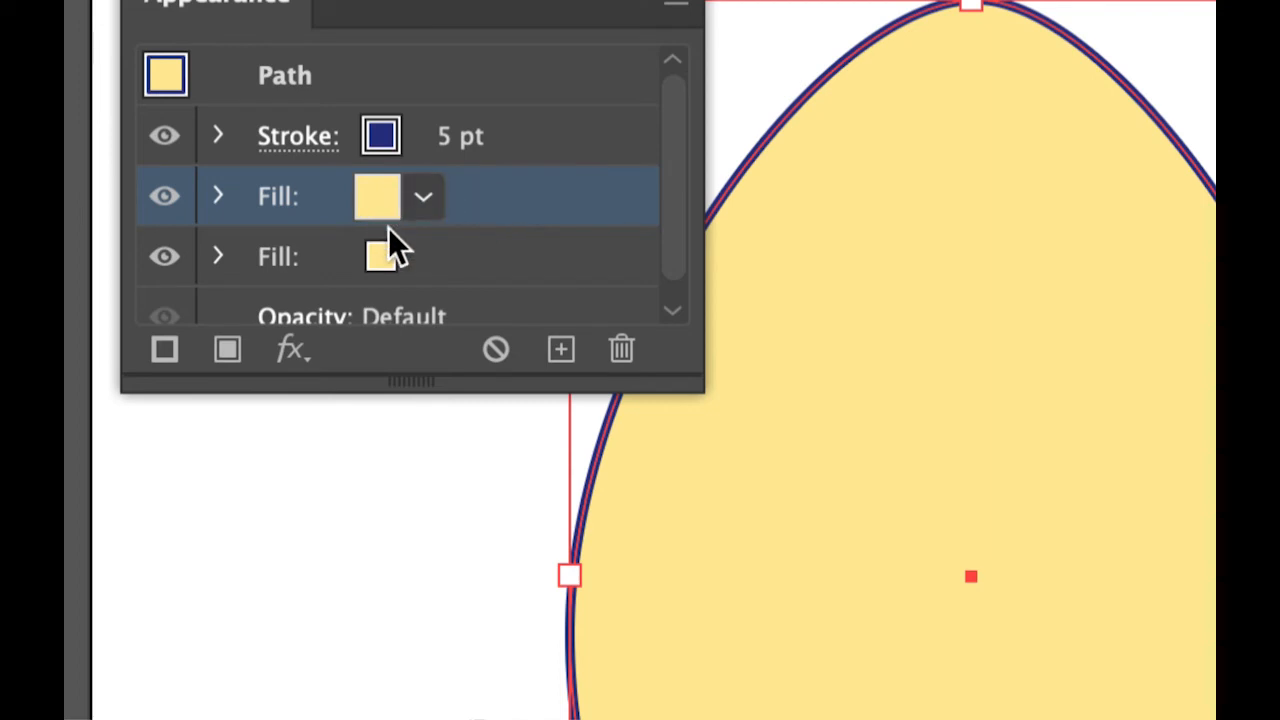
{"action": "left_click", "coordinate": [439, 246]}
{"action": "left_click", "coordinate": [473, 193]}
{"action": "left_click", "coordinate": [424, 200]}
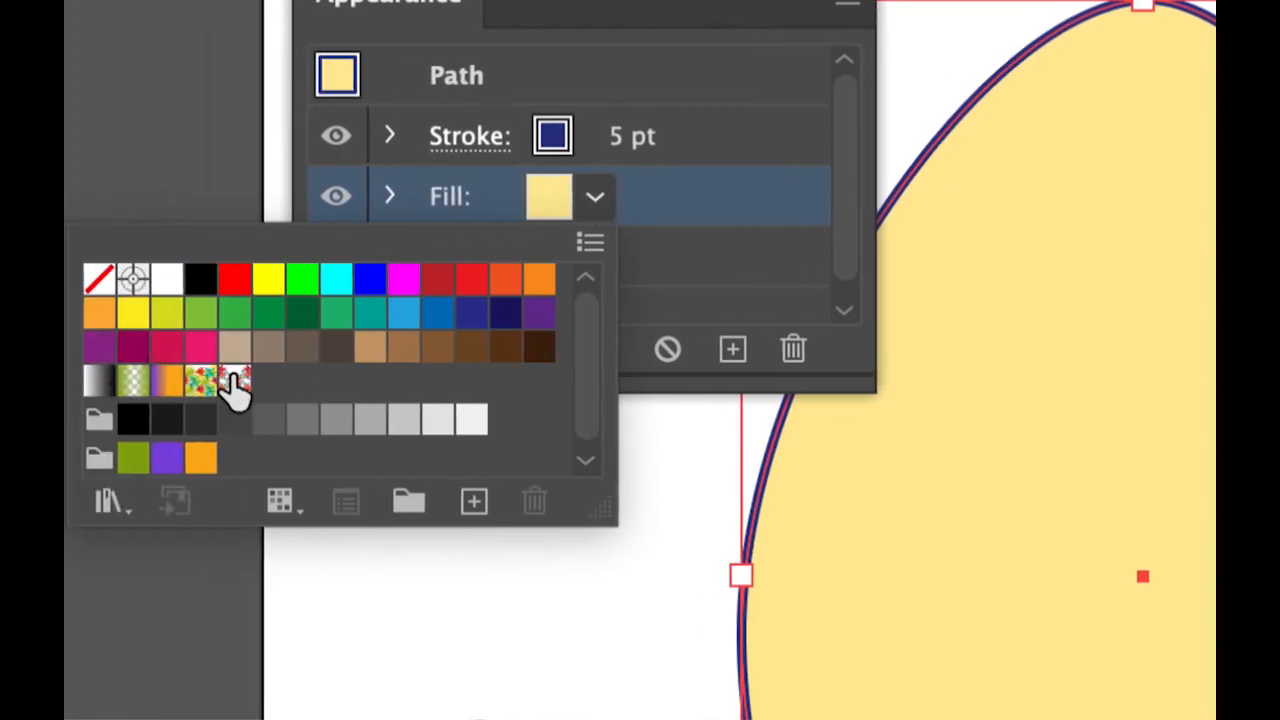
{"action": "left_click", "coordinate": [72, 380]}
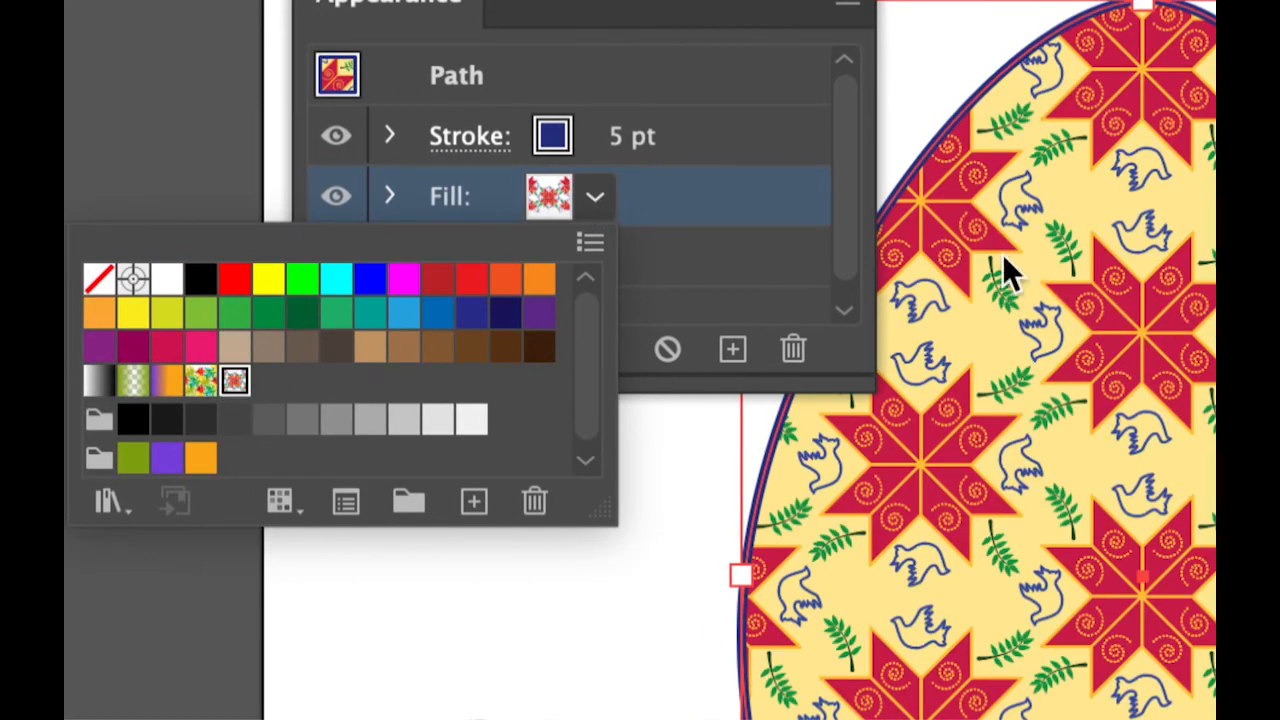
{"action": "left_click", "coordinate": [739, 210]}
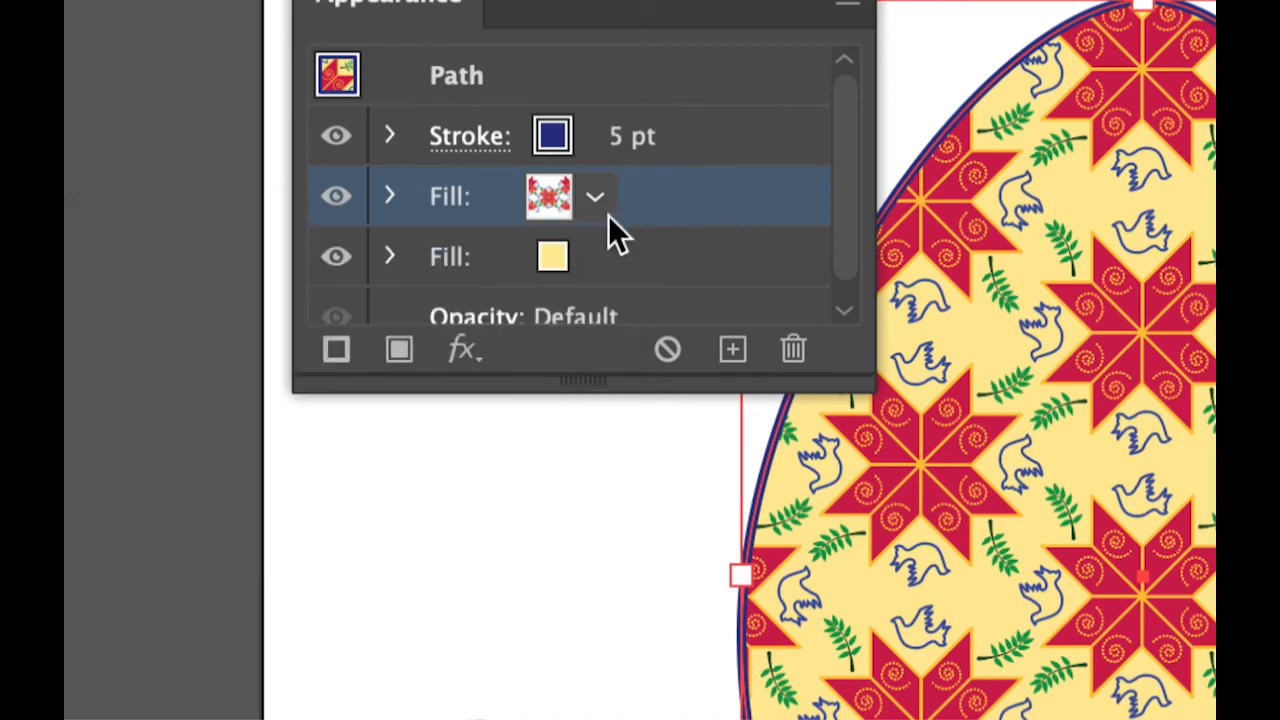
{"action": "left_click", "coordinate": [555, 254]}
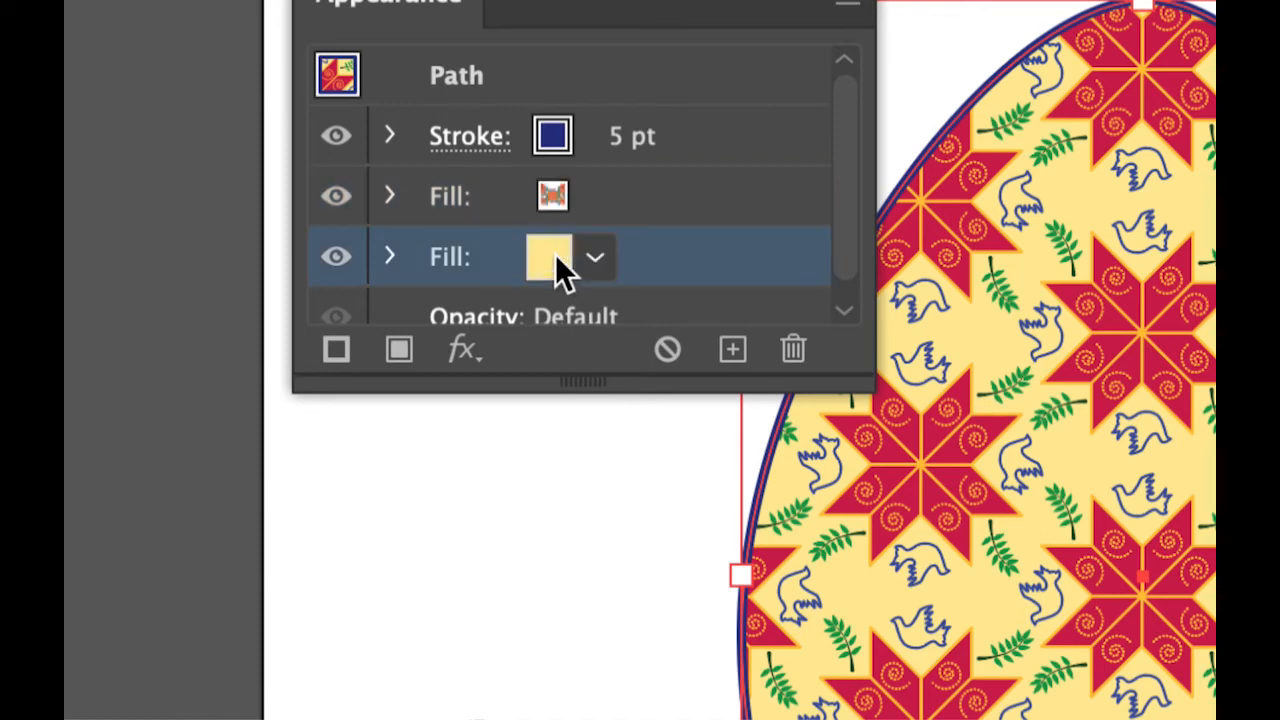
{"action": "left_click", "coordinate": [555, 192]}
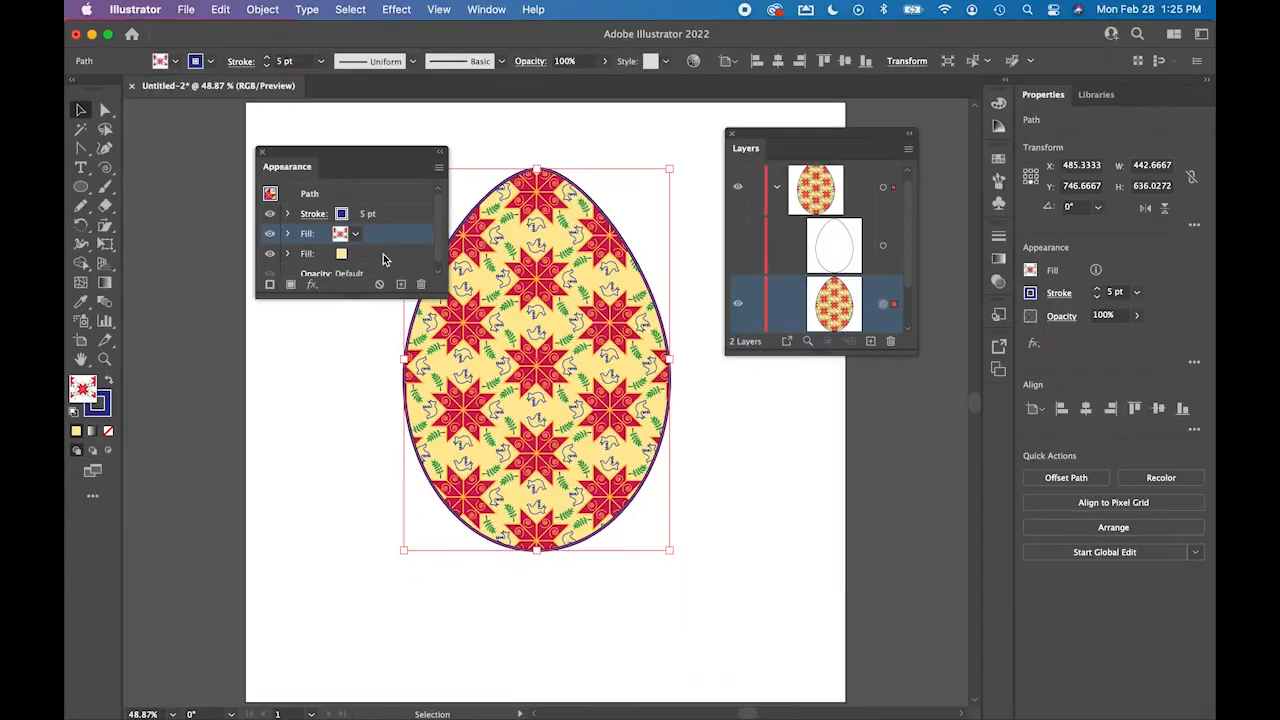
- Swap visibility from the patterned egg to the unfilled outline copy and enable Draw Inside mode on that copy
{"action": "left_click", "coordinate": [725, 475]}
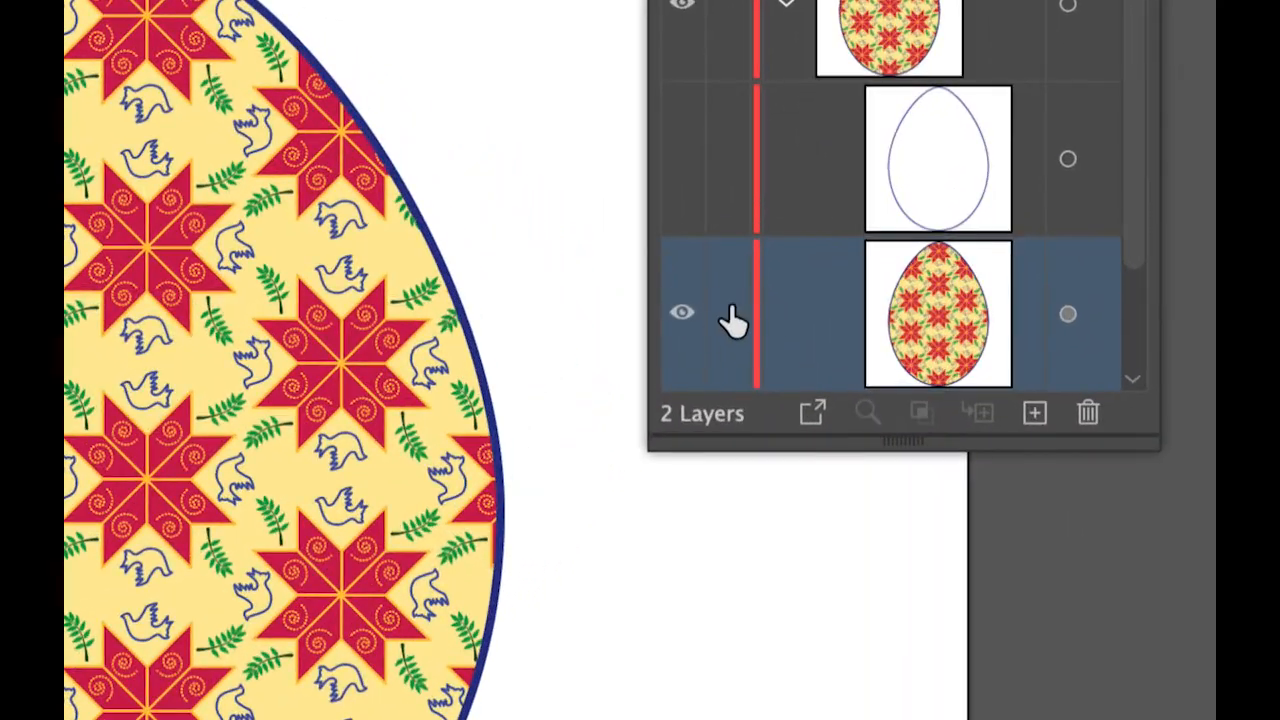
{"action": "left_click", "coordinate": [682, 318]}
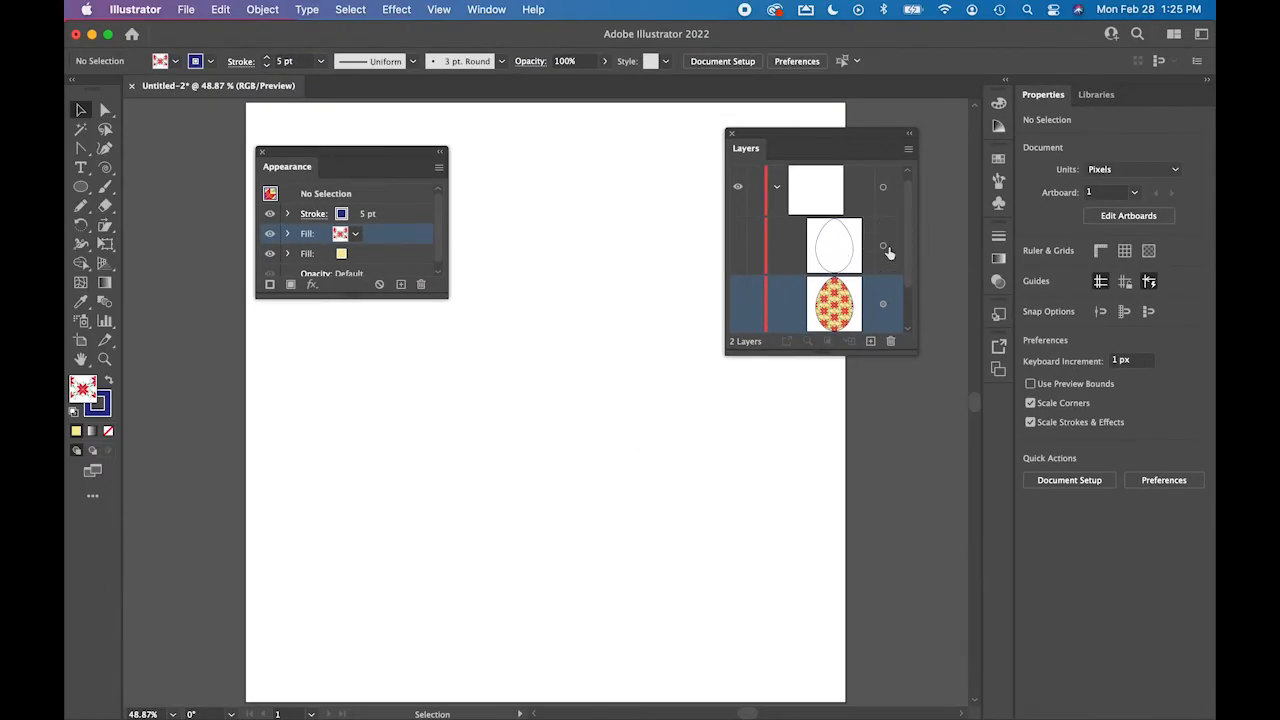
{"action": "left_click", "coordinate": [739, 247]}
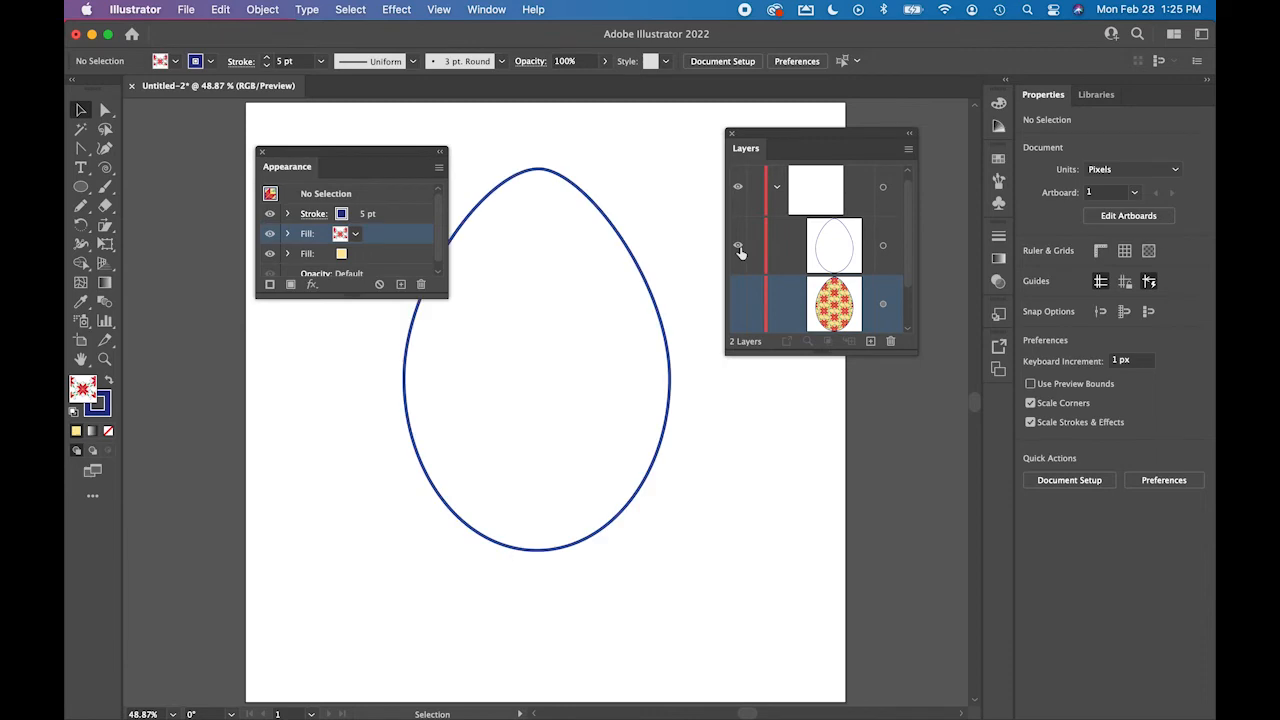
{"action": "left_click", "coordinate": [883, 247]}
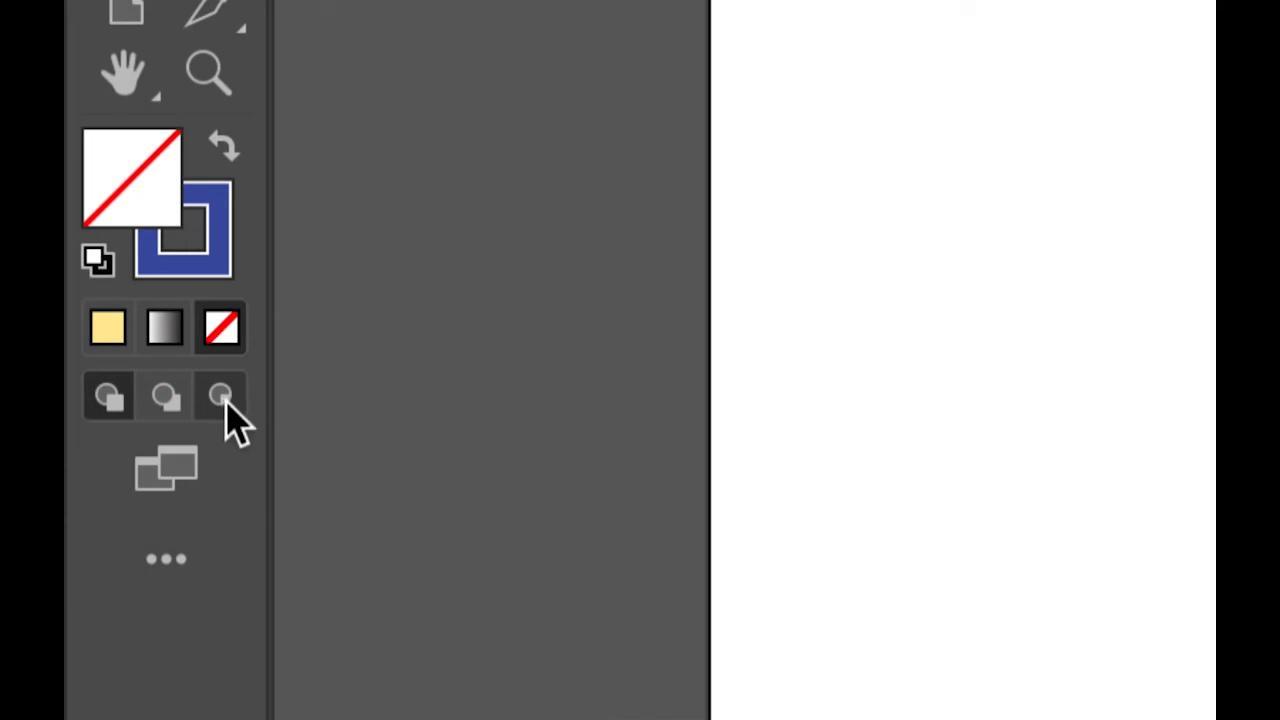
{"action": "left_click", "coordinate": [224, 401]}
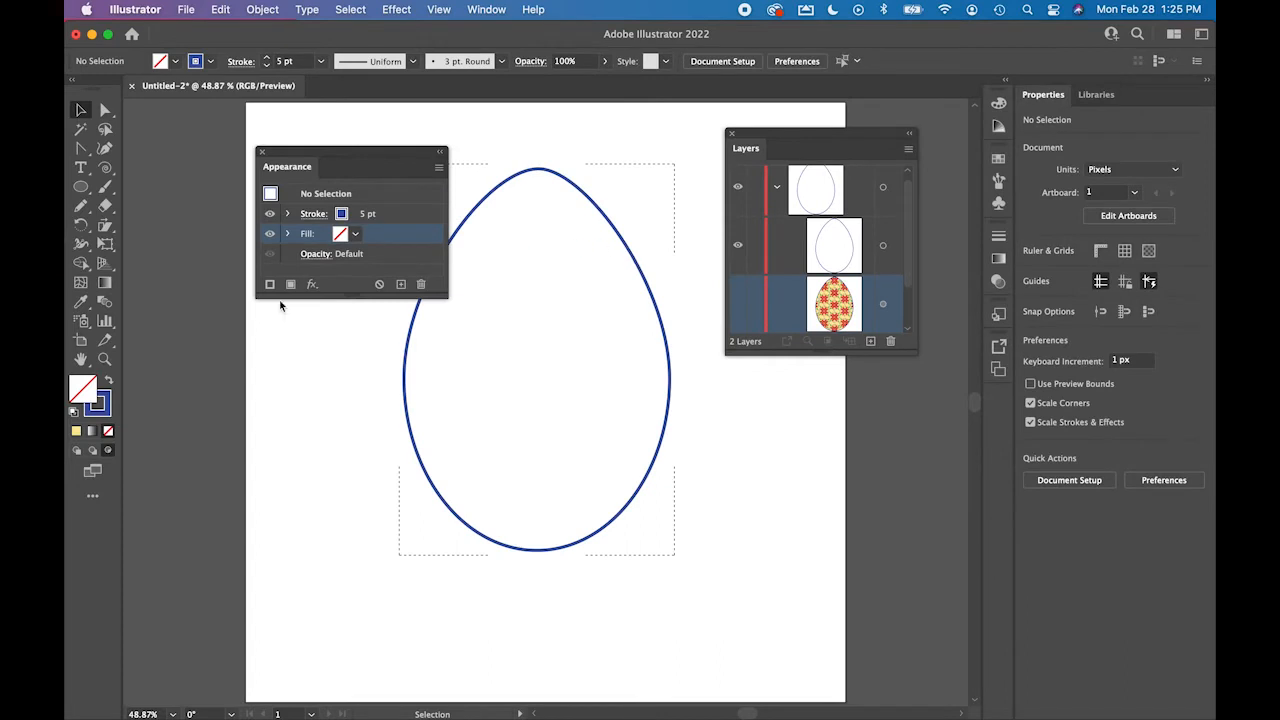
- Set up the Pencil tool with a black fill and no stroke, moving the Appearance panel clear of the egg
{"action": "left_click", "coordinate": [81, 206]}
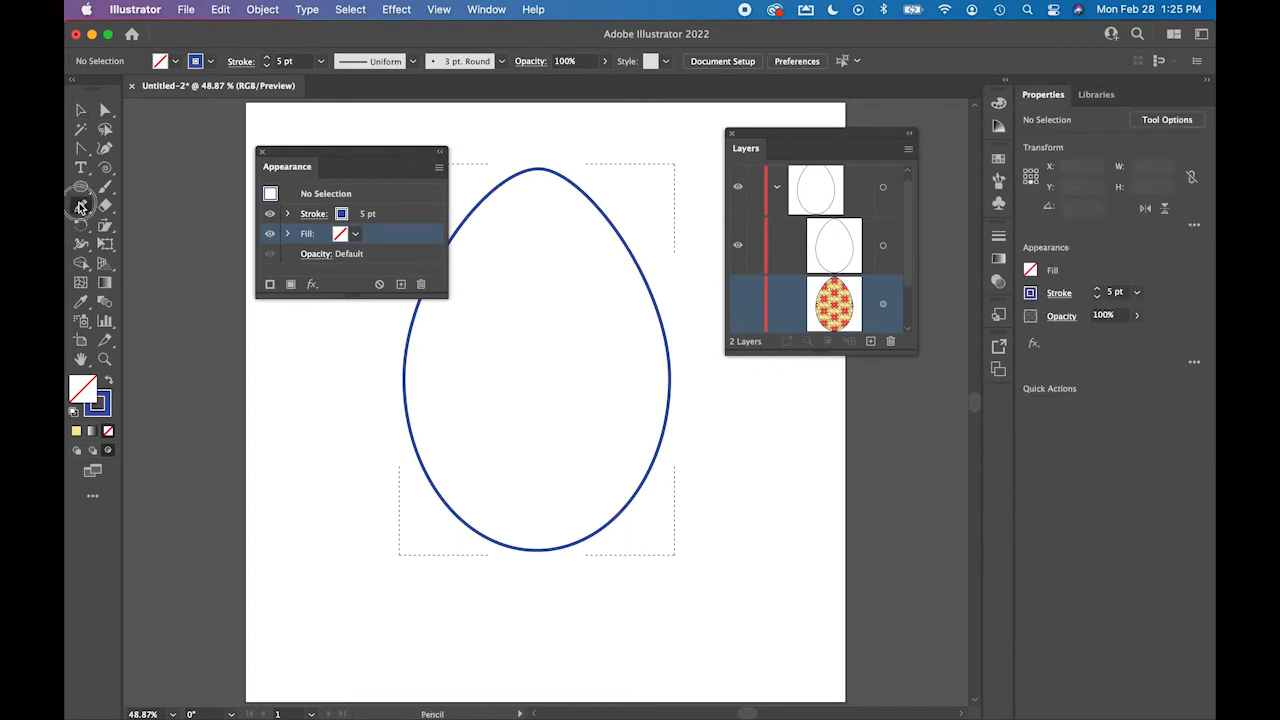
{"action": "left_click", "coordinate": [109, 381]}
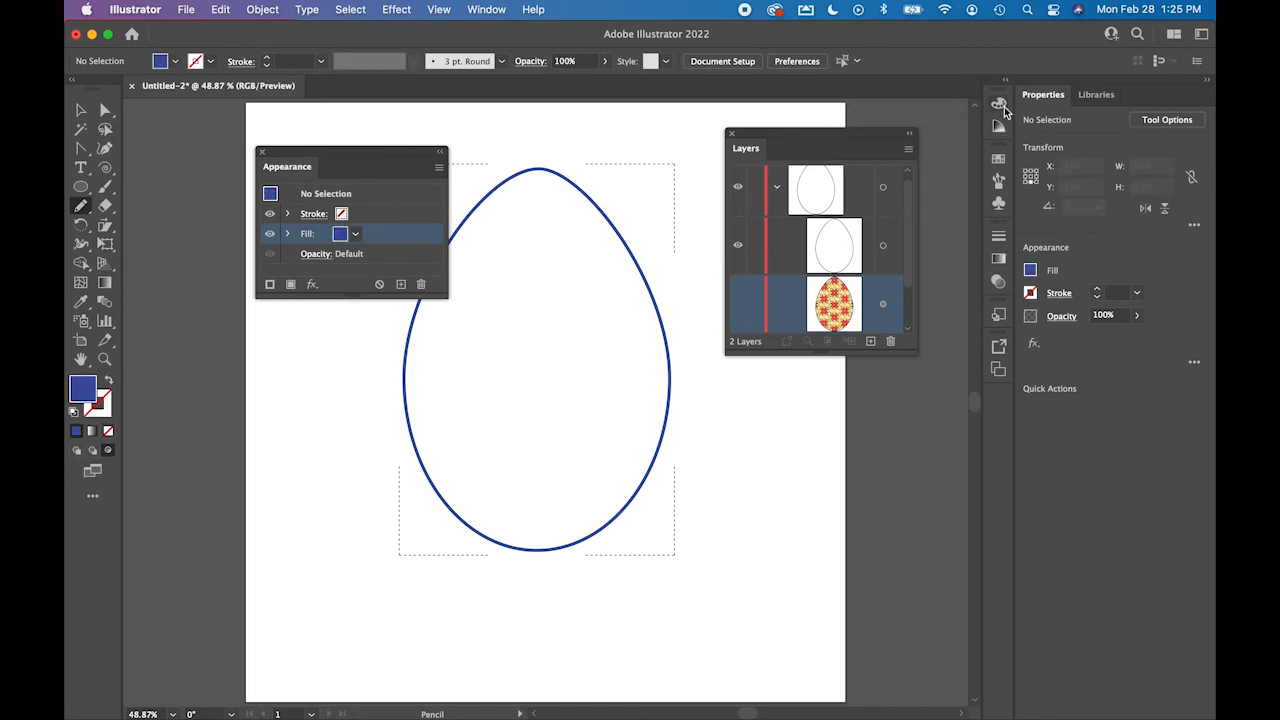
{"action": "left_click", "coordinate": [999, 104]}
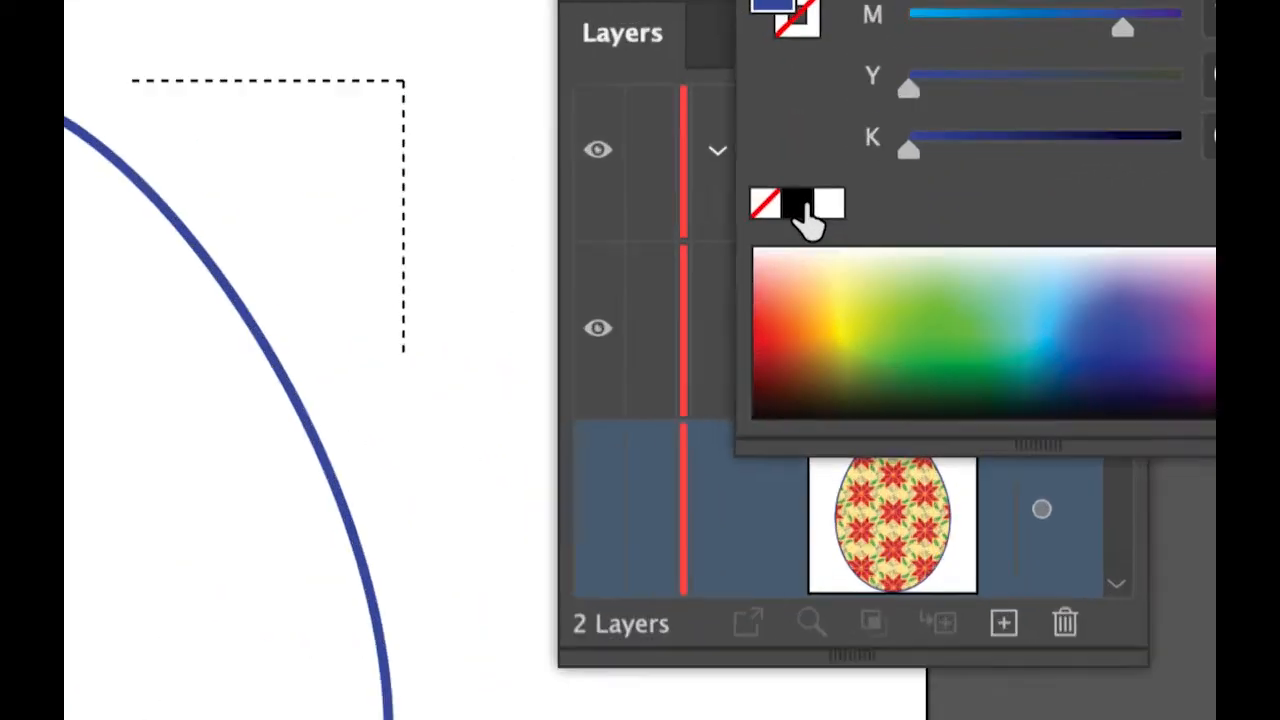
{"action": "left_click", "coordinate": [806, 207]}
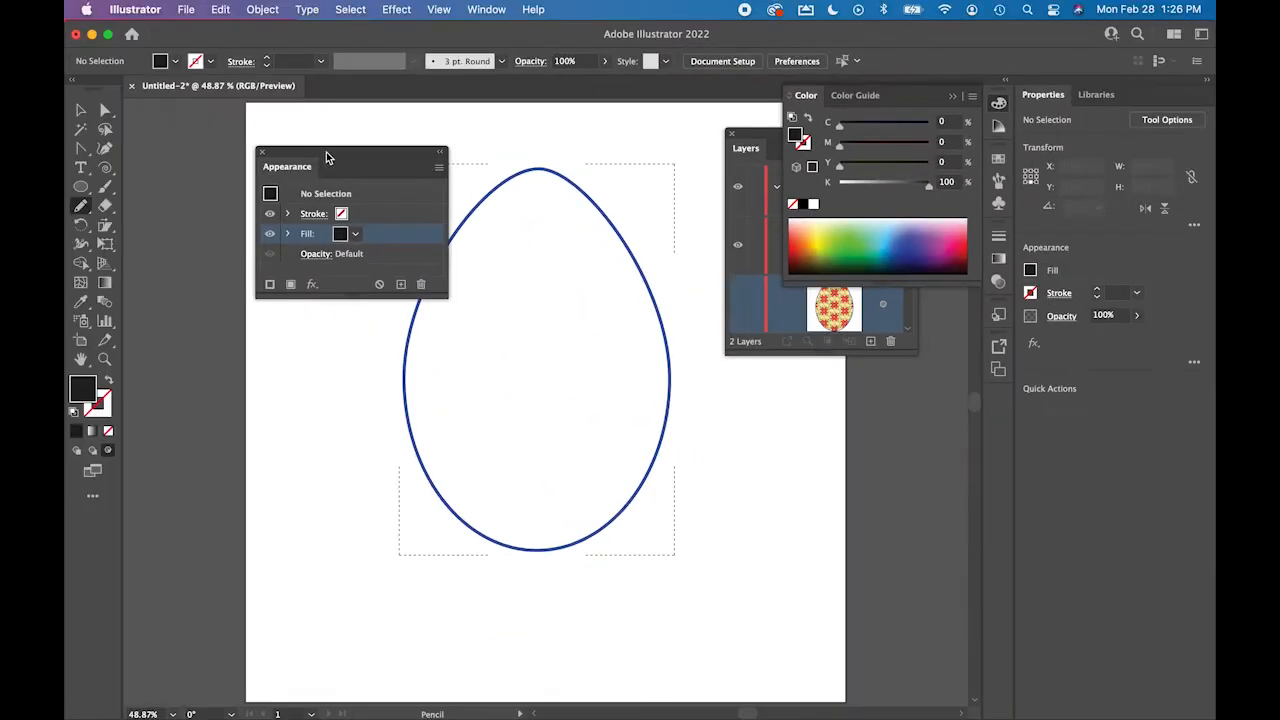
{"action": "left_click_drag", "start_coordinate": [326, 152], "coordinate": [238, 179]}
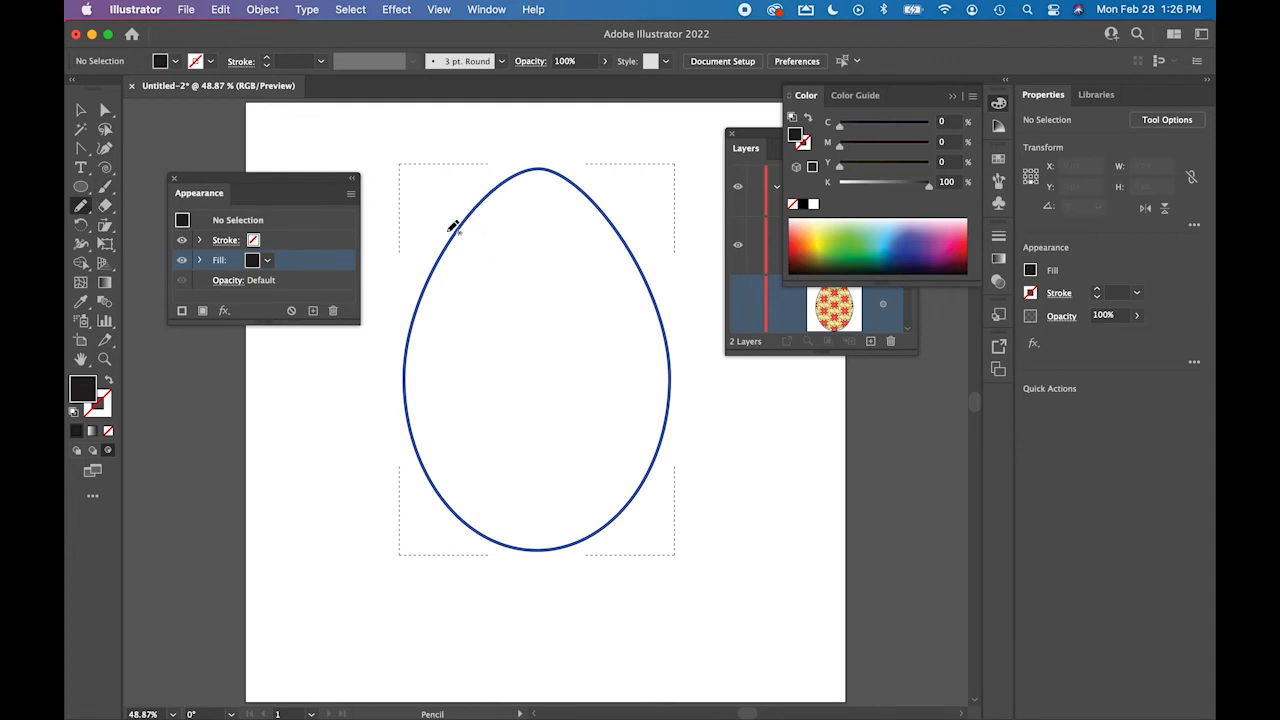
- Draw a black crescent shadow inside the egg along its left and bottom edges and smooth its inner curve
{"action": "mouse_move", "coordinate": [441, 240]}
{"action": "left_mouse_down"}
{"action": "mouse_move", "coordinate": [465, 412]}
{"action": "mouse_move", "coordinate": [497, 488]}
{"action": "mouse_move", "coordinate": [567, 515]}
{"action": "mouse_move", "coordinate": [636, 492]}
{"action": "mouse_move", "coordinate": [644, 508]}
{"action": "mouse_move", "coordinate": [620, 560]}
{"action": "mouse_move", "coordinate": [573, 588]}
{"action": "mouse_move", "coordinate": [533, 598]}
{"action": "mouse_move", "coordinate": [424, 545]}
{"action": "mouse_move", "coordinate": [393, 476]}
{"action": "mouse_move", "coordinate": [368, 370]}
{"action": "mouse_move", "coordinate": [378, 298]}
{"action": "mouse_move", "coordinate": [404, 253]}
{"action": "mouse_move", "coordinate": [447, 232]}
{"action": "left_mouse_up"}
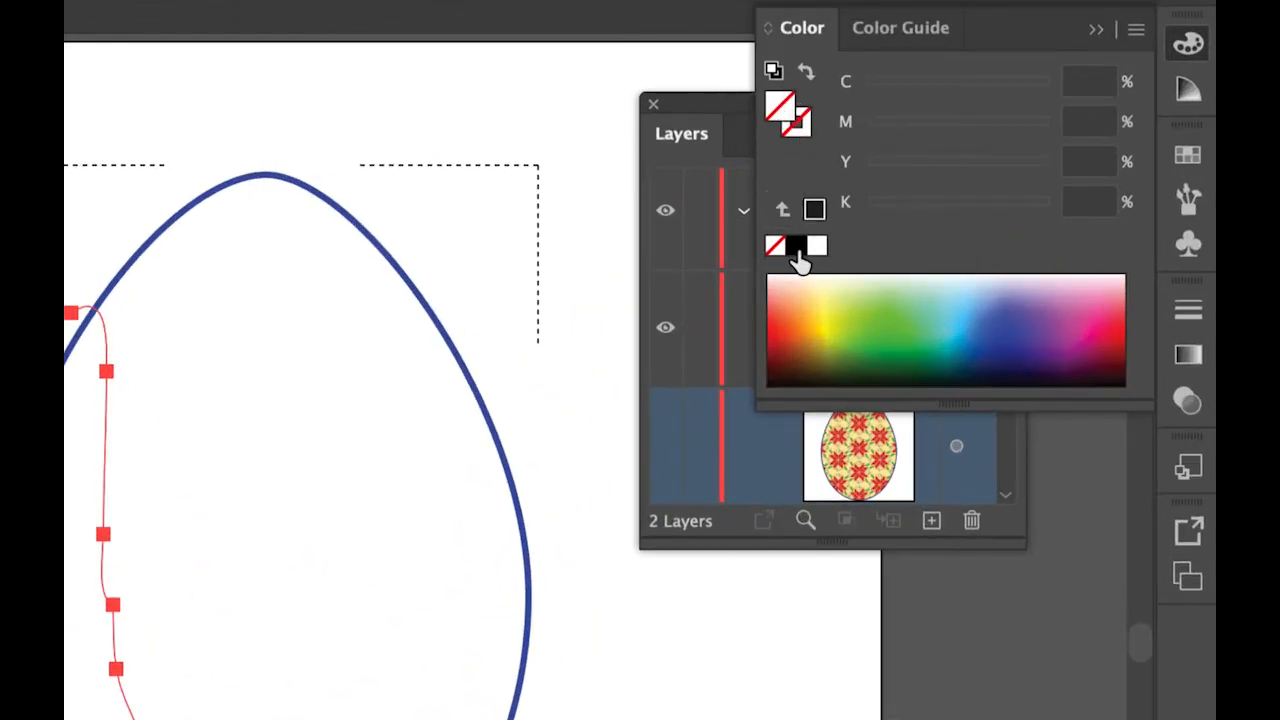
{"action": "left_click", "coordinate": [797, 250]}
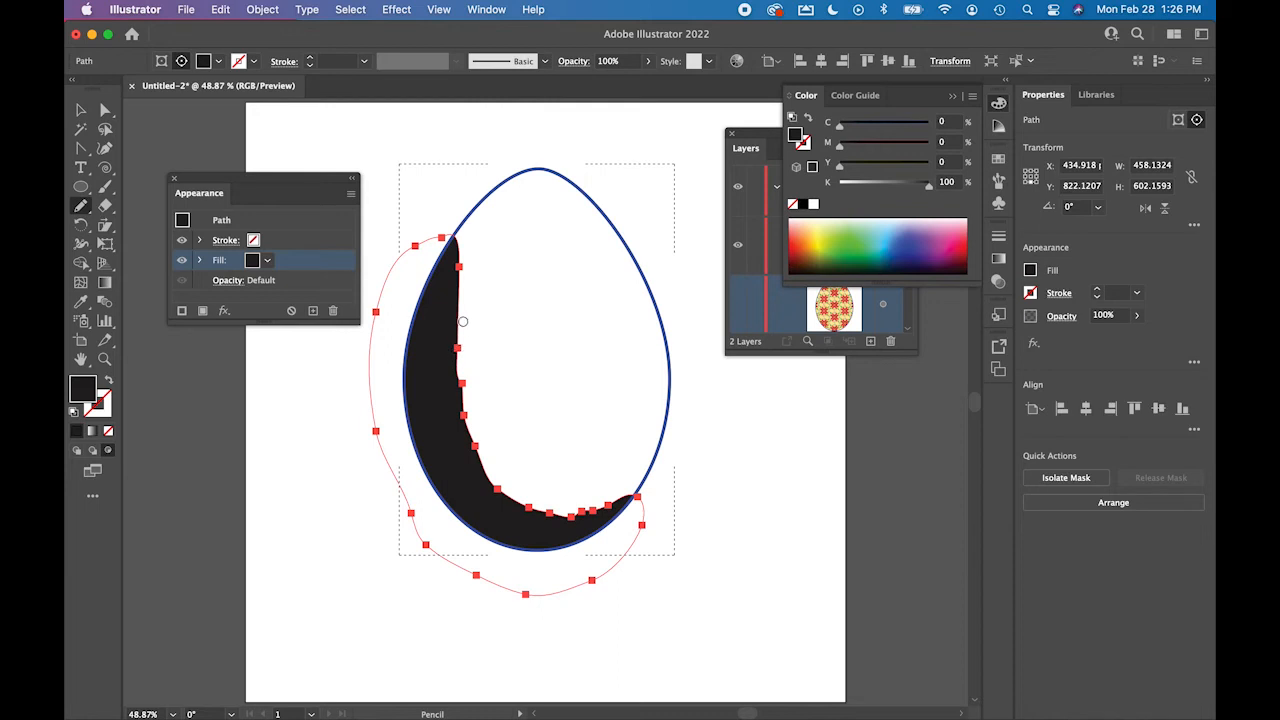
{"action": "left_click", "coordinate": [515, 511]}
{"action": "mouse_move", "coordinate": [515, 511]}
{"action": "left_mouse_down"}
{"action": "mouse_move", "coordinate": [586, 509]}
{"action": "mouse_move", "coordinate": [479, 471]}
{"action": "left_mouse_up"}
{"action": "left_click_drag", "start_coordinate": [606, 513], "coordinate": [458, 444]}
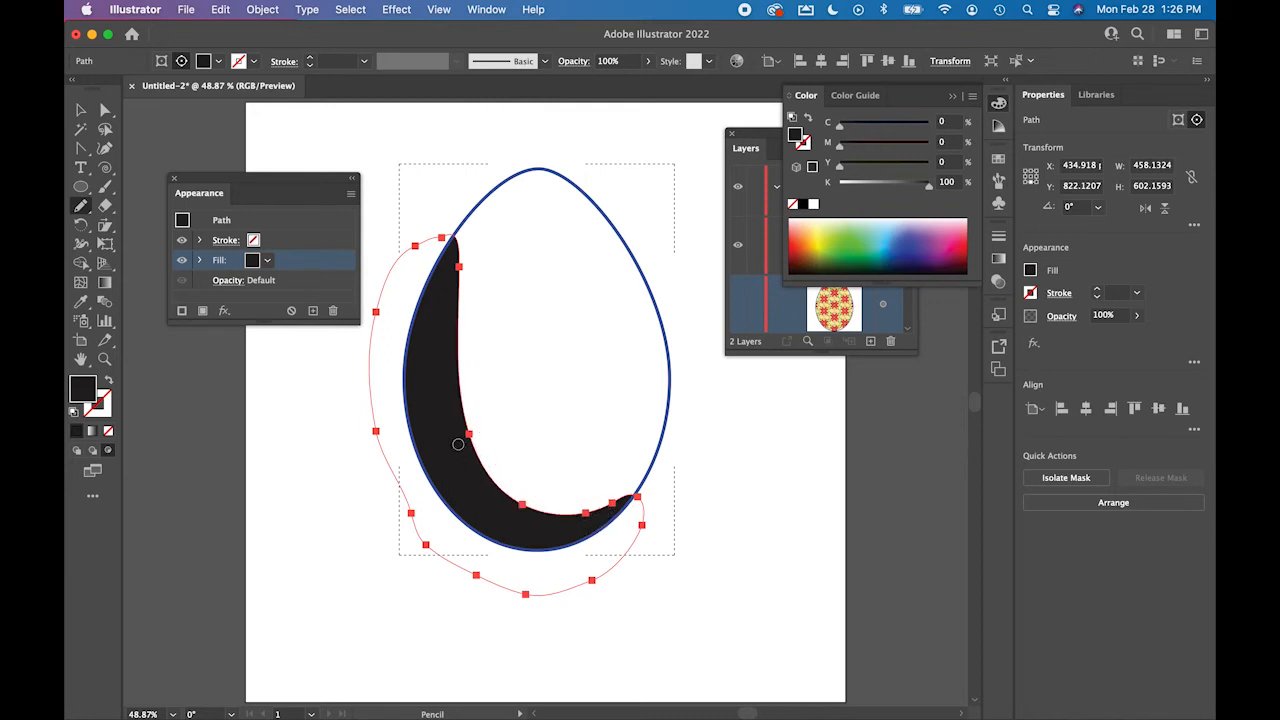
{"action": "left_click_drag", "start_coordinate": [540, 509], "coordinate": [440, 391]}
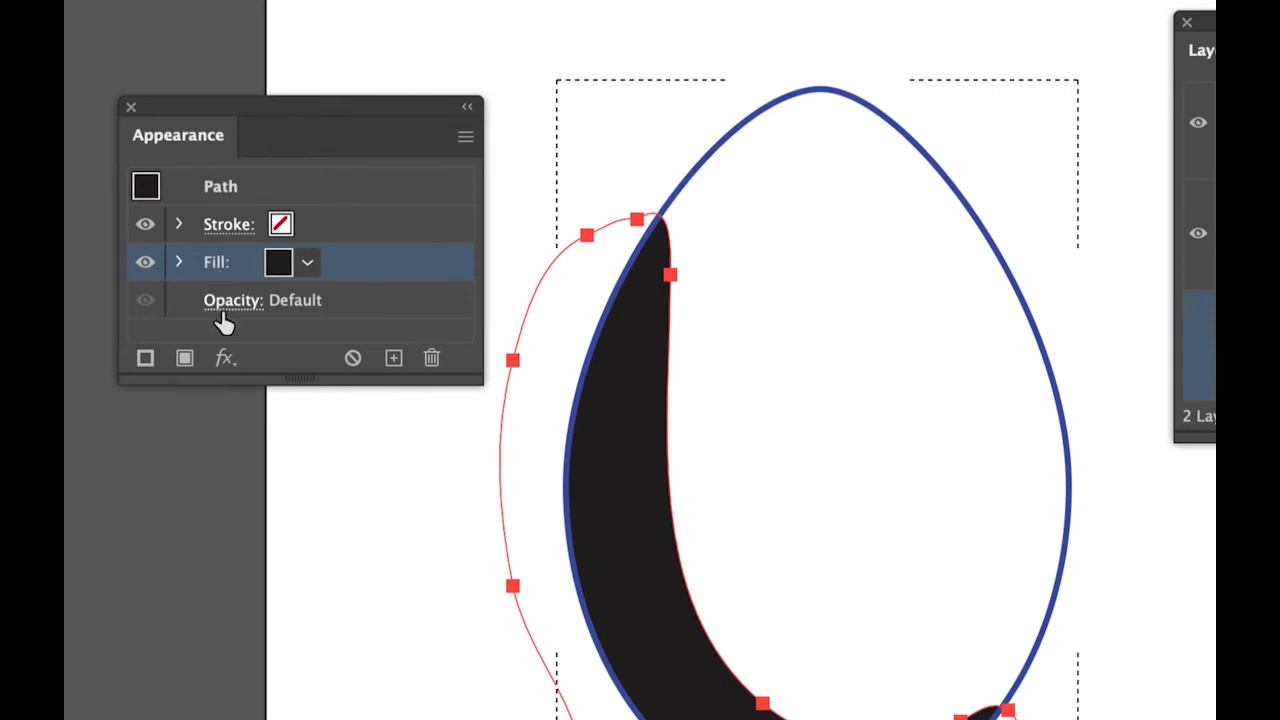
- Set the crescent shadow fill's blend mode to Multiply and its opacity to 30%
{"action": "left_click", "coordinate": [176, 220]}
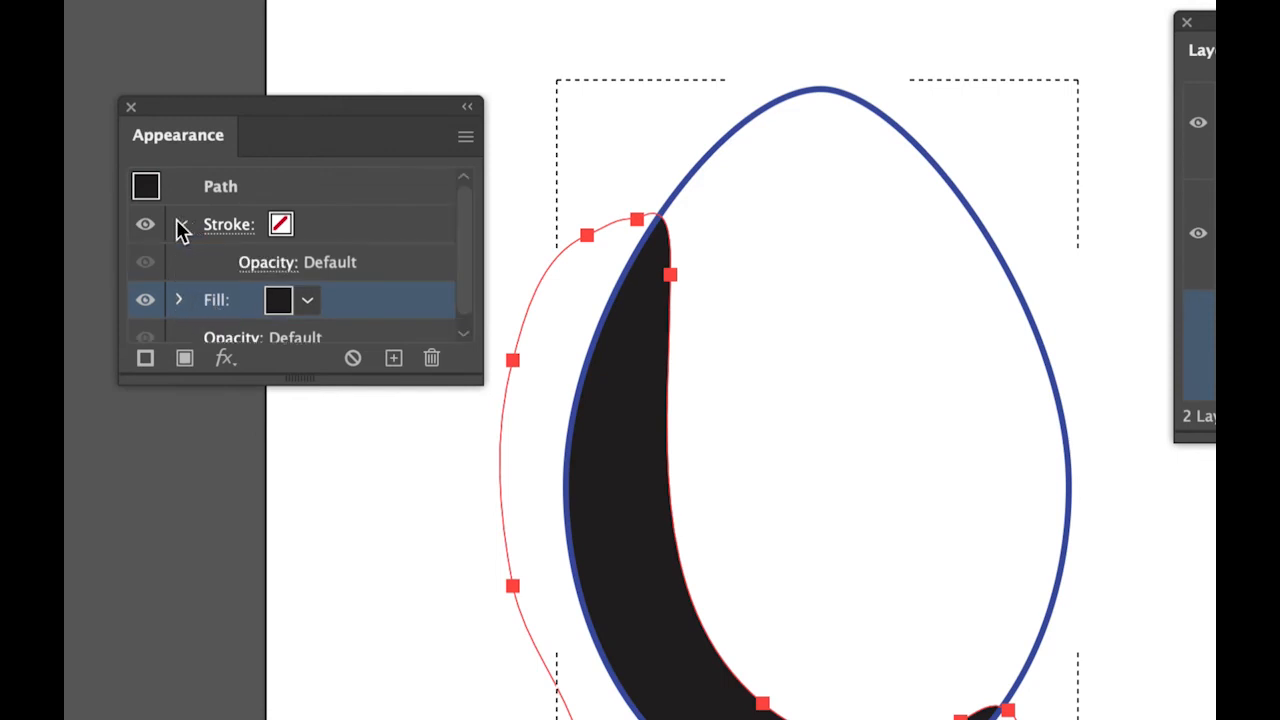
{"action": "left_click", "coordinate": [178, 221]}
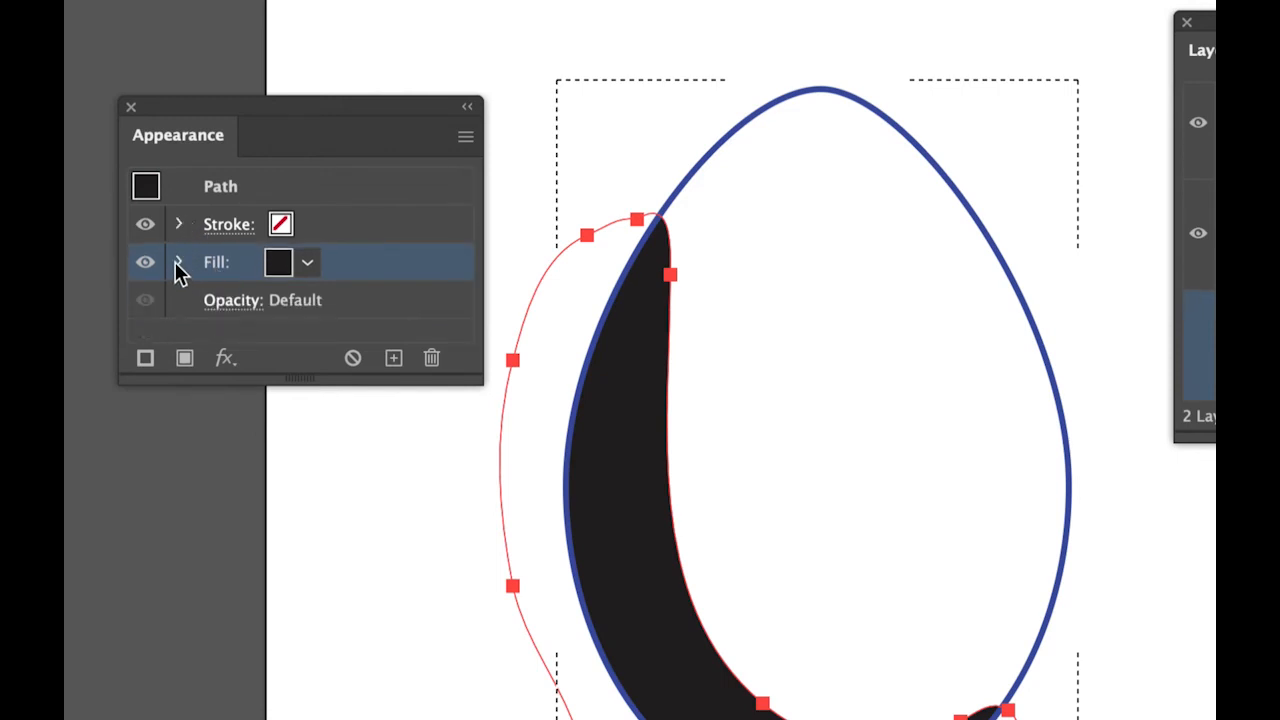
{"action": "left_click", "coordinate": [177, 265]}
{"action": "left_click", "coordinate": [178, 264]}
{"action": "left_click", "coordinate": [178, 265]}
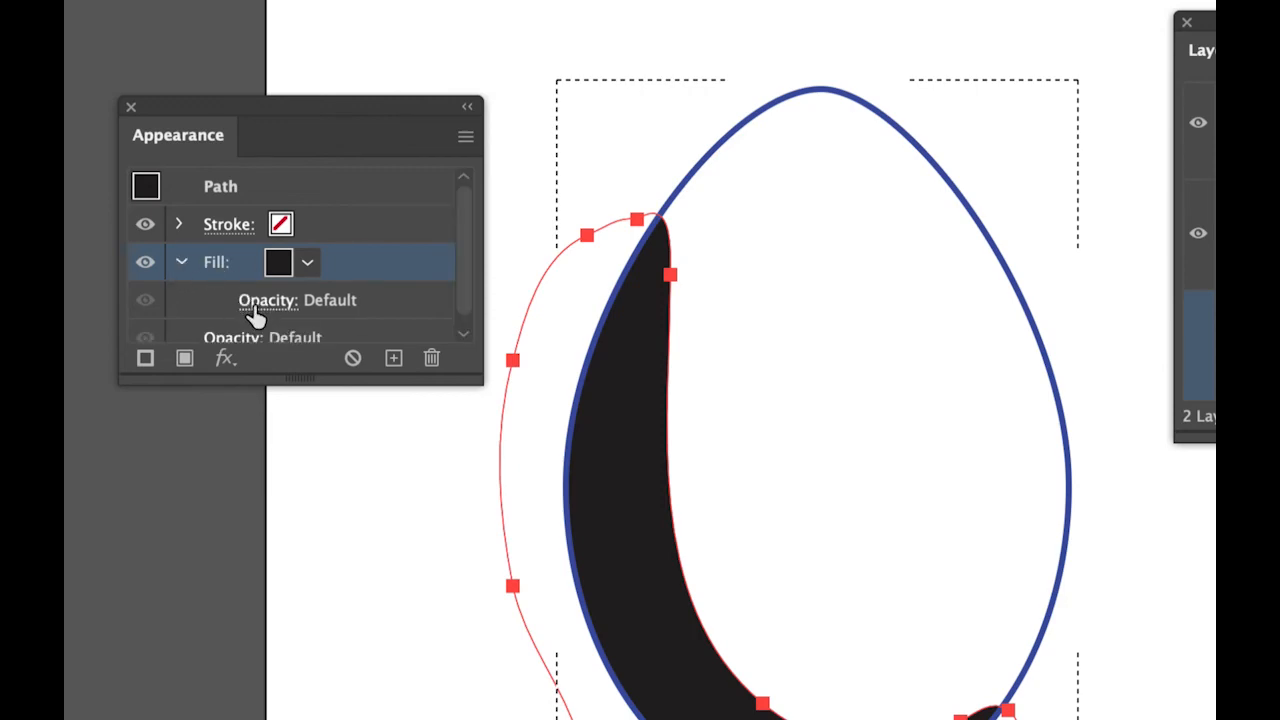
{"action": "left_click", "coordinate": [255, 302]}
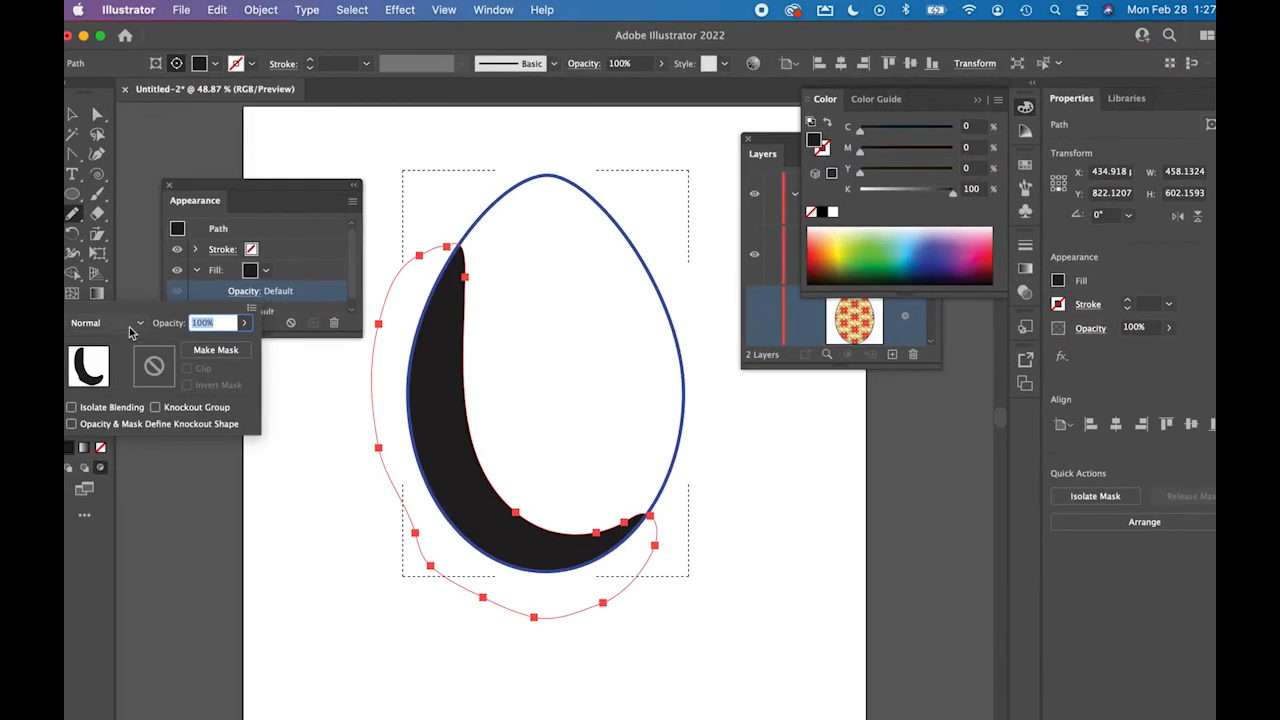
{"action": "left_click", "coordinate": [91, 354]}
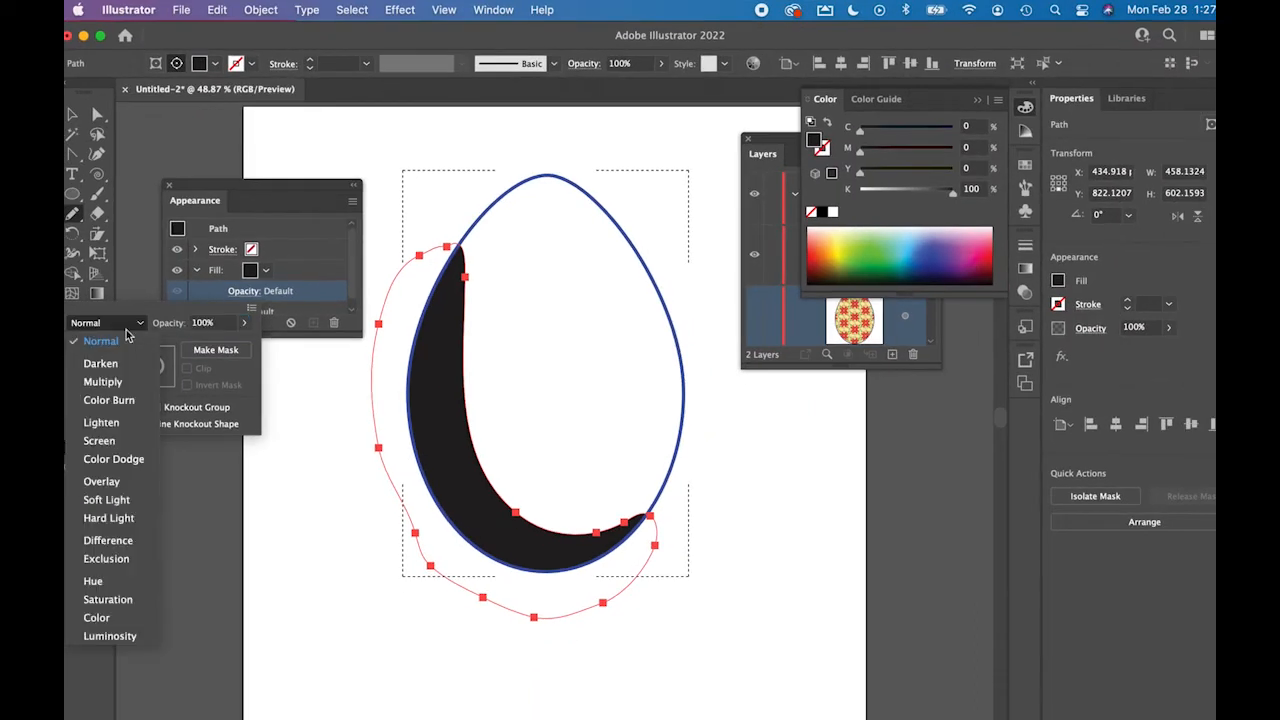
{"action": "left_click", "coordinate": [103, 382]}
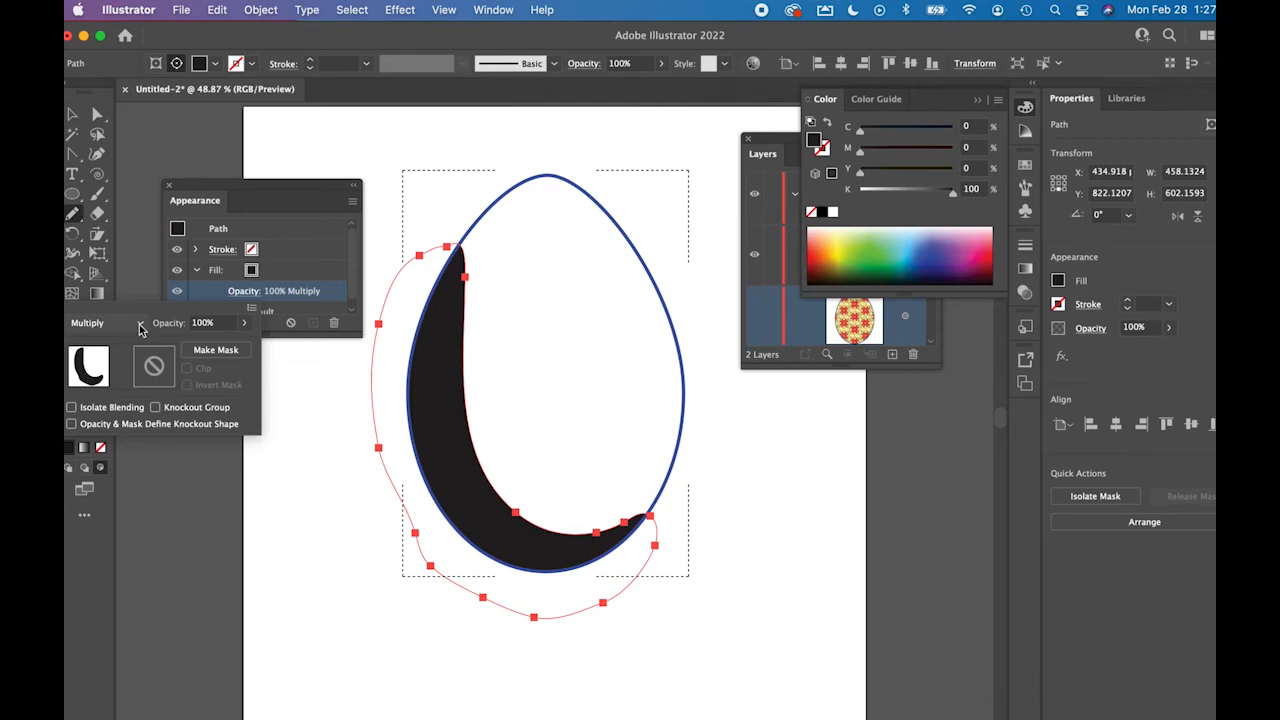
{"action": "left_click", "coordinate": [212, 325]}
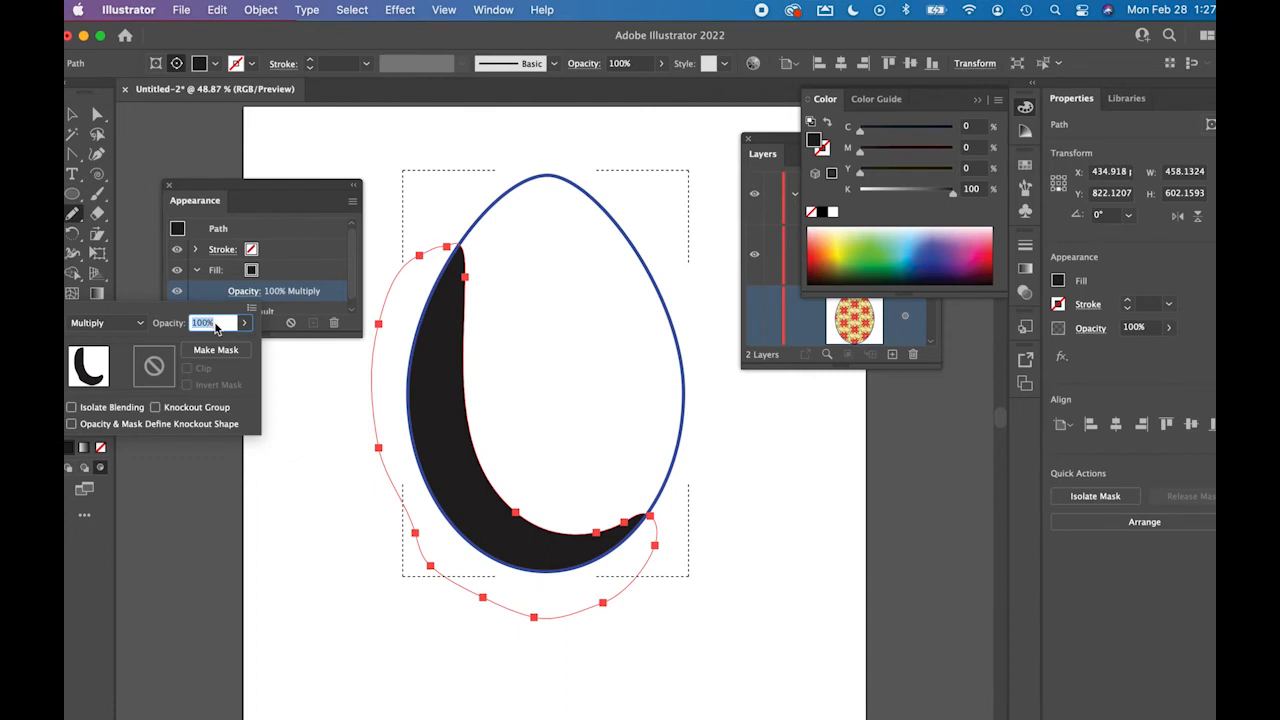
{"action": "type", "text": "30"}
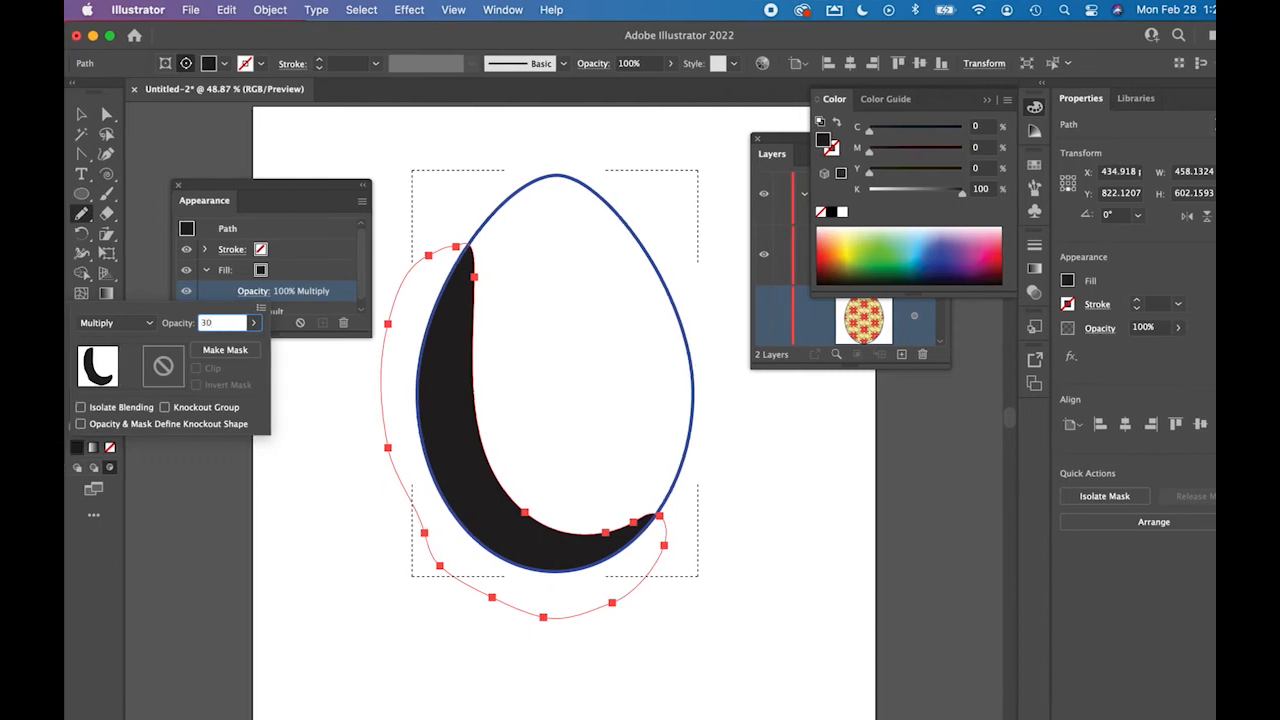
{"action": "key", "text": "Return"}
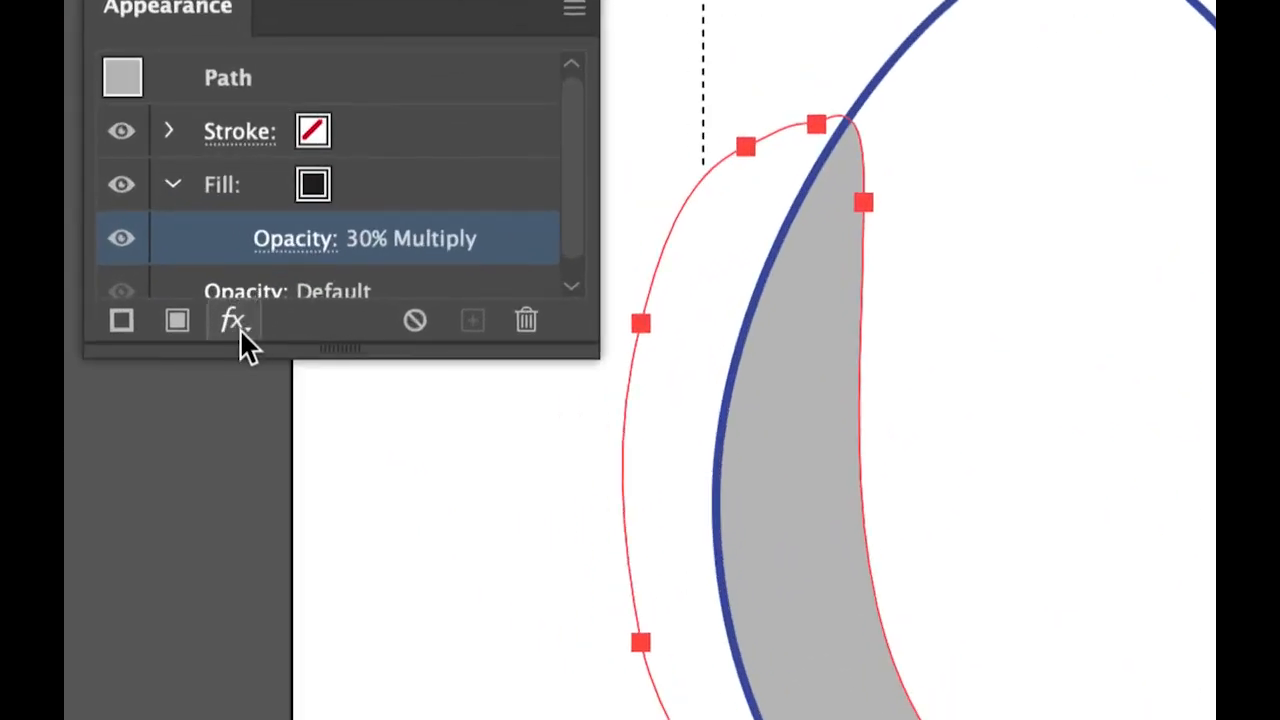
- Apply a Gaussian Blur effect with a 50-pixel radius to the crescent shadow's fill
{"action": "left_click", "coordinate": [245, 345]}
{"action": "left_click", "coordinate": [188, 276]}
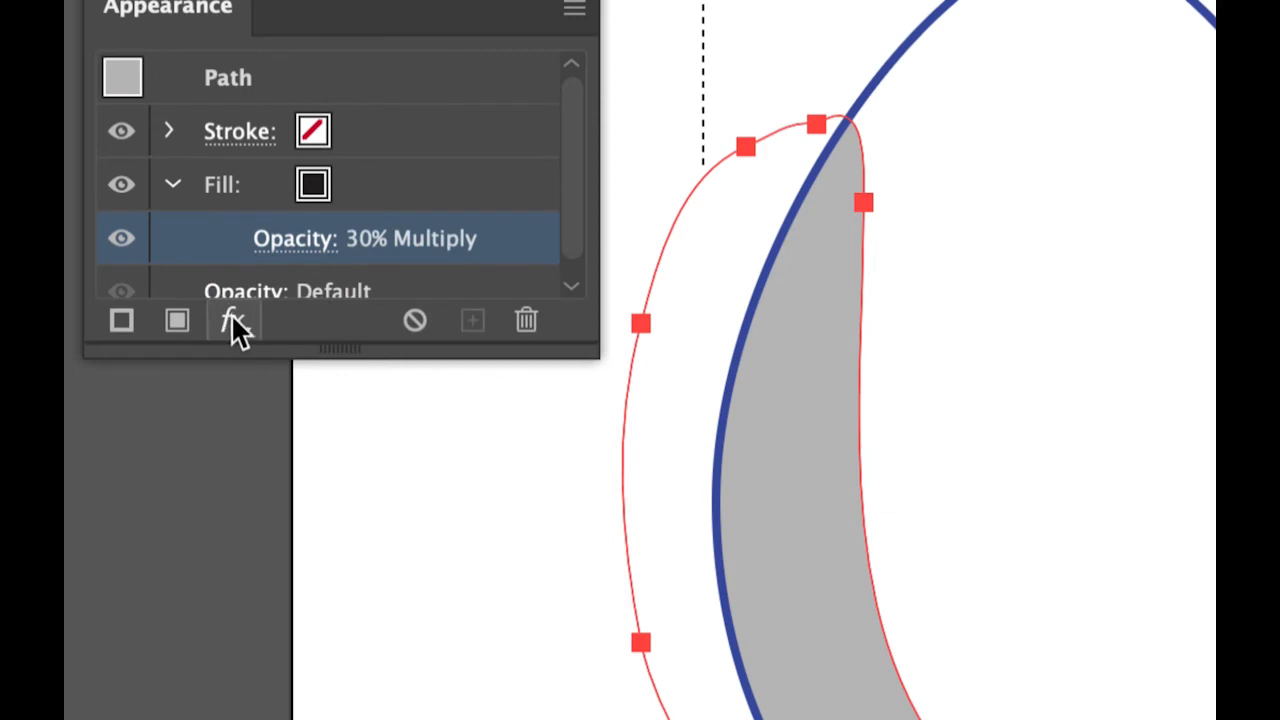
{"action": "left_click", "coordinate": [383, 200]}
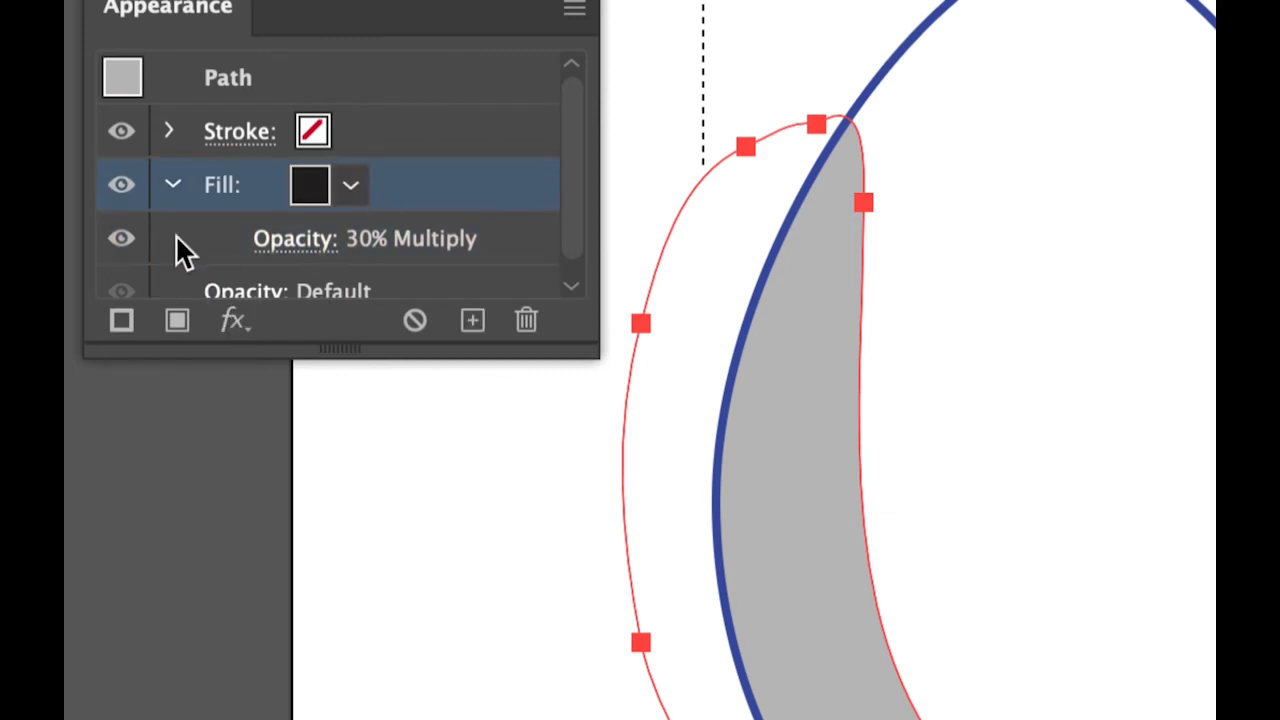
{"action": "left_click", "coordinate": [232, 322]}
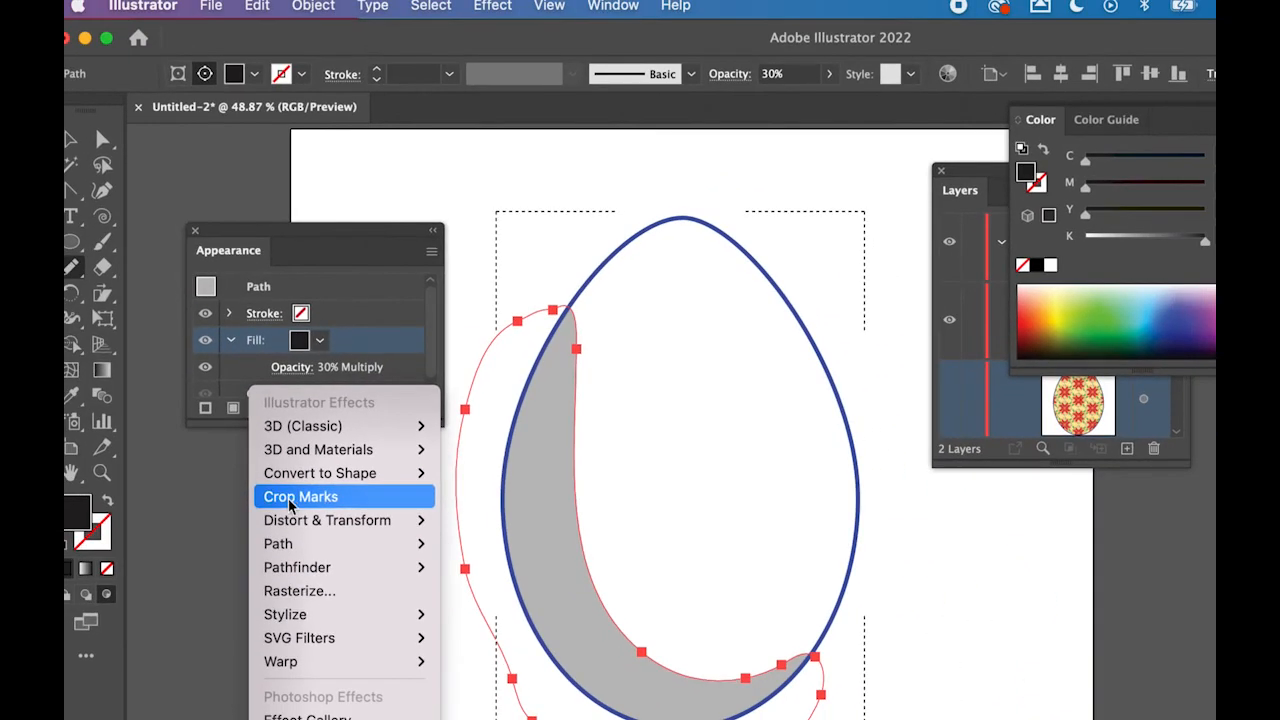
{"action": "mouse_move", "coordinate": [300, 612]}
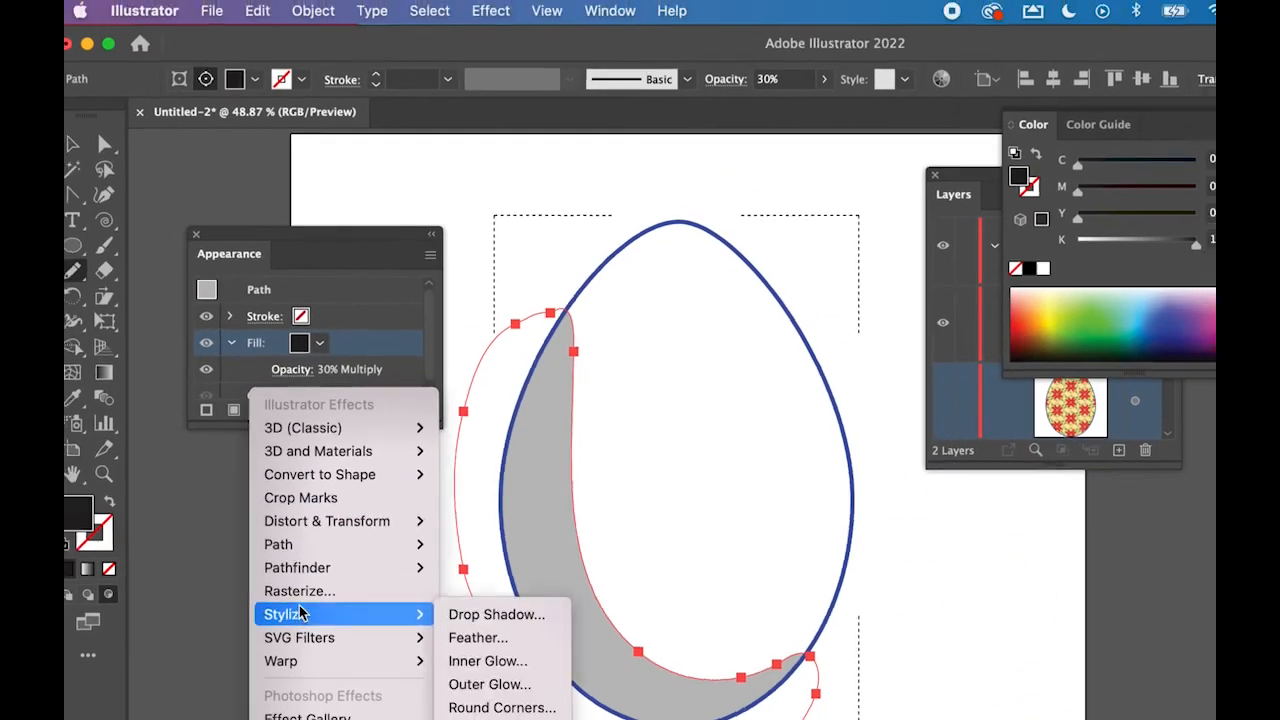
{"action": "mouse_move", "coordinate": [252, 598]}
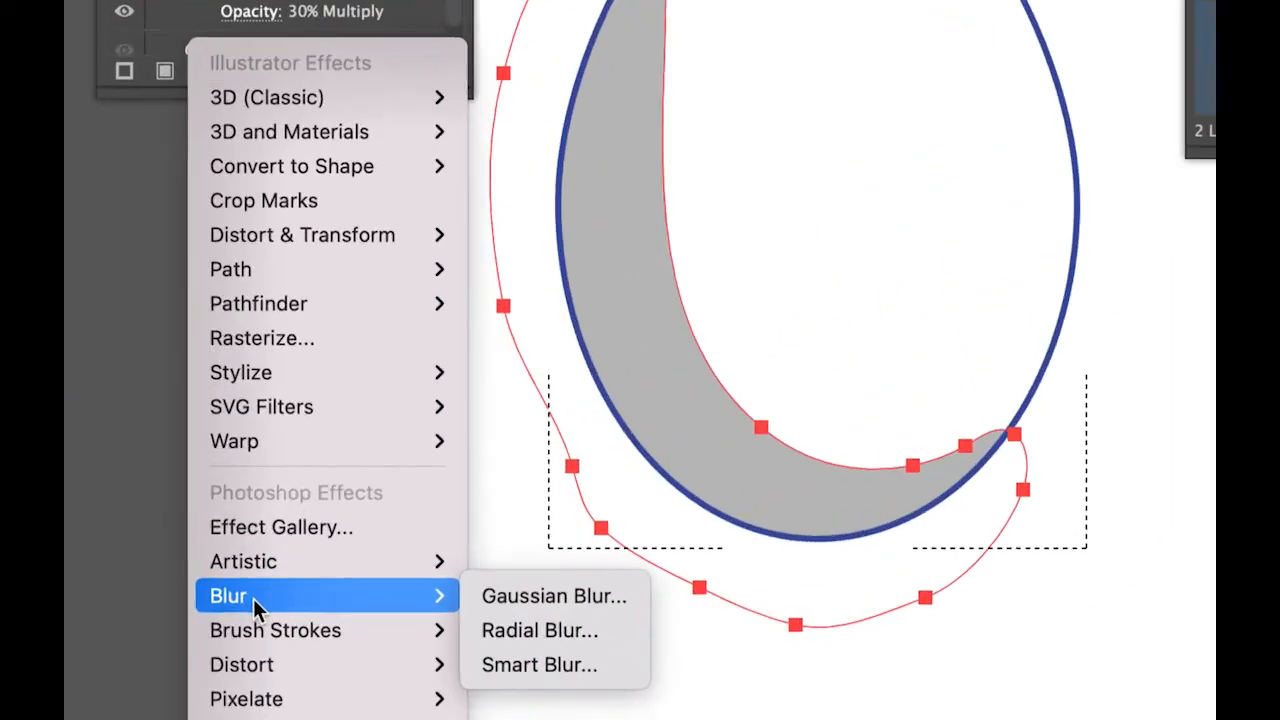
{"action": "left_click", "coordinate": [640, 594]}
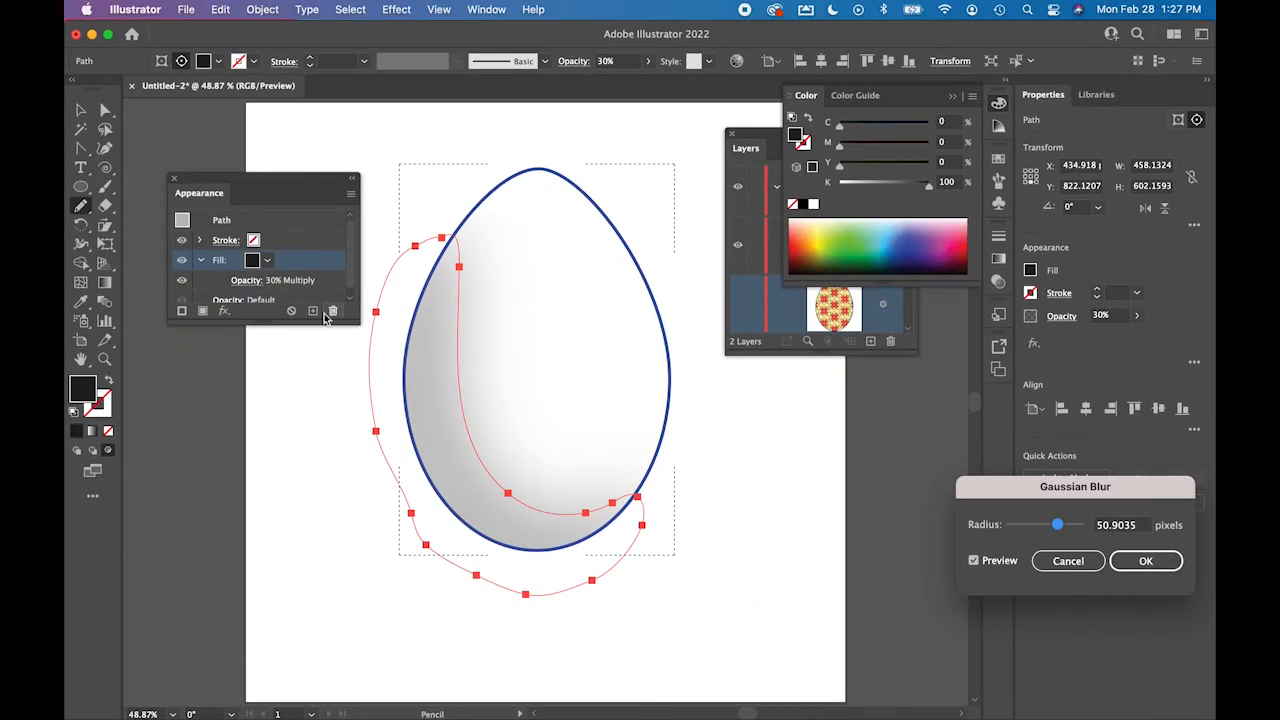
{"action": "left_click_drag", "start_coordinate": [1015, 488], "coordinate": [644, 266]}
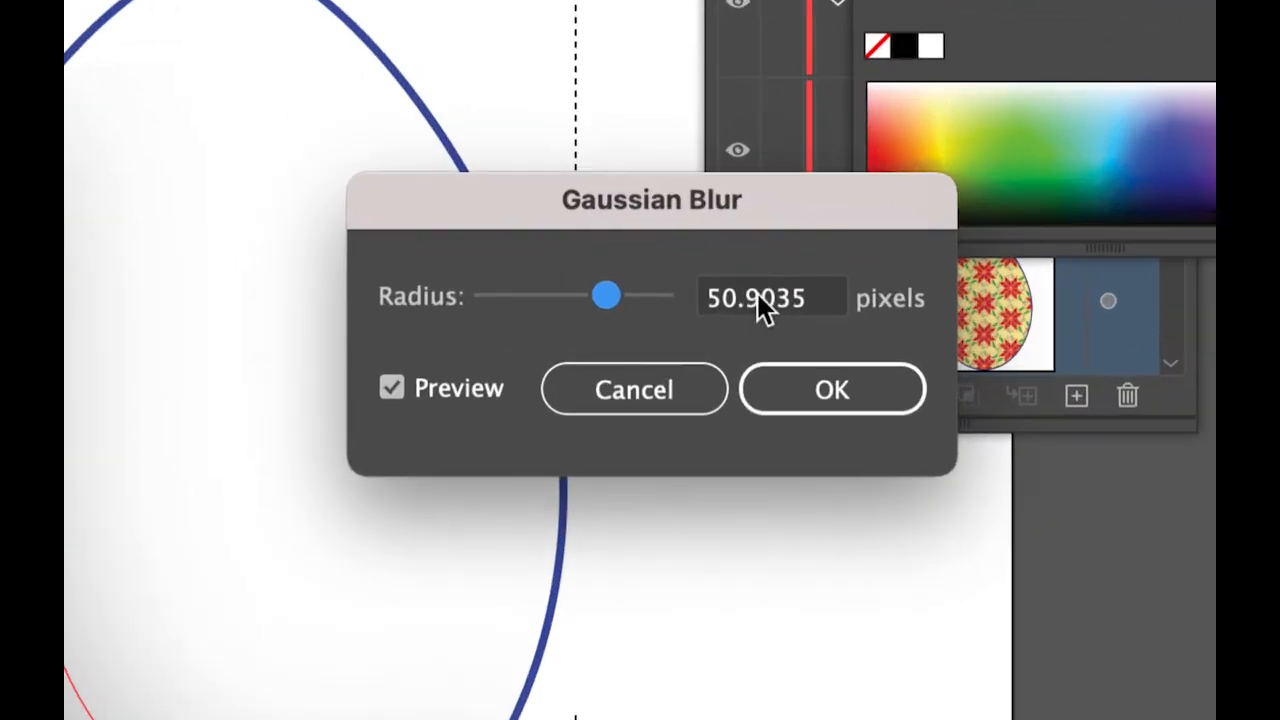
{"action": "double_click", "coordinate": [746, 302]}
{"action": "type", "text": "50"}
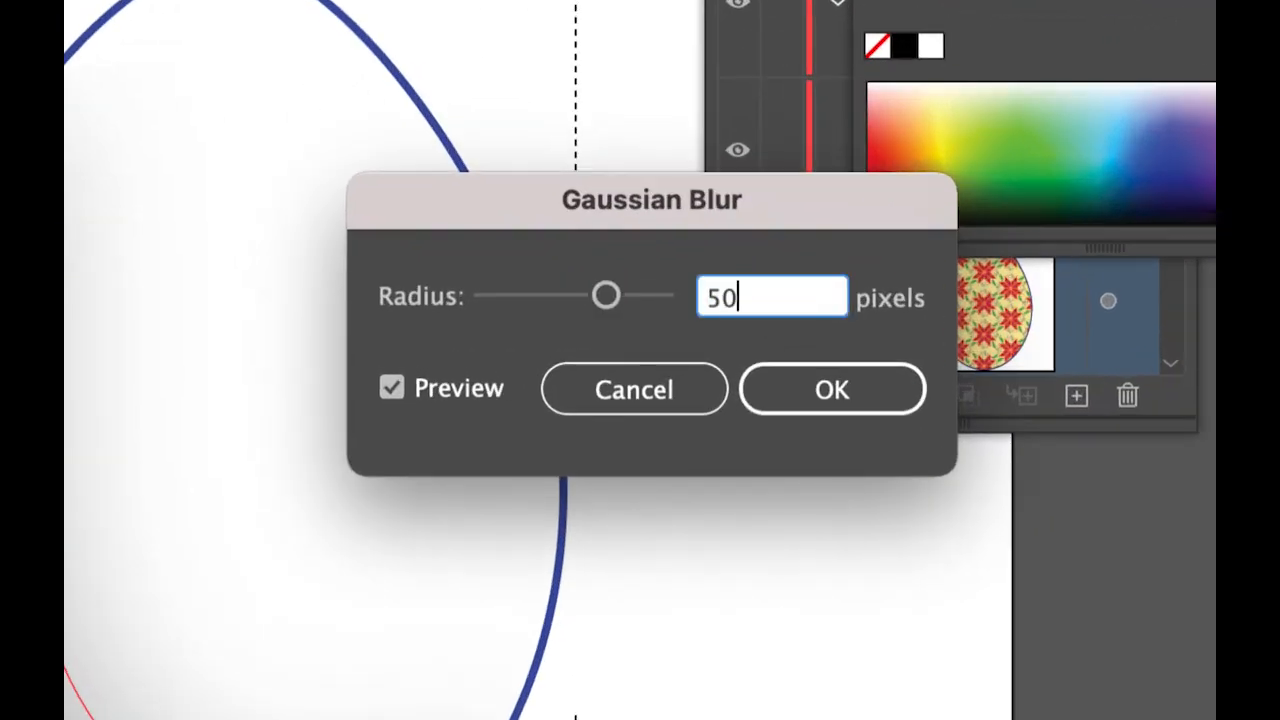
{"action": "key", "text": "Return"}
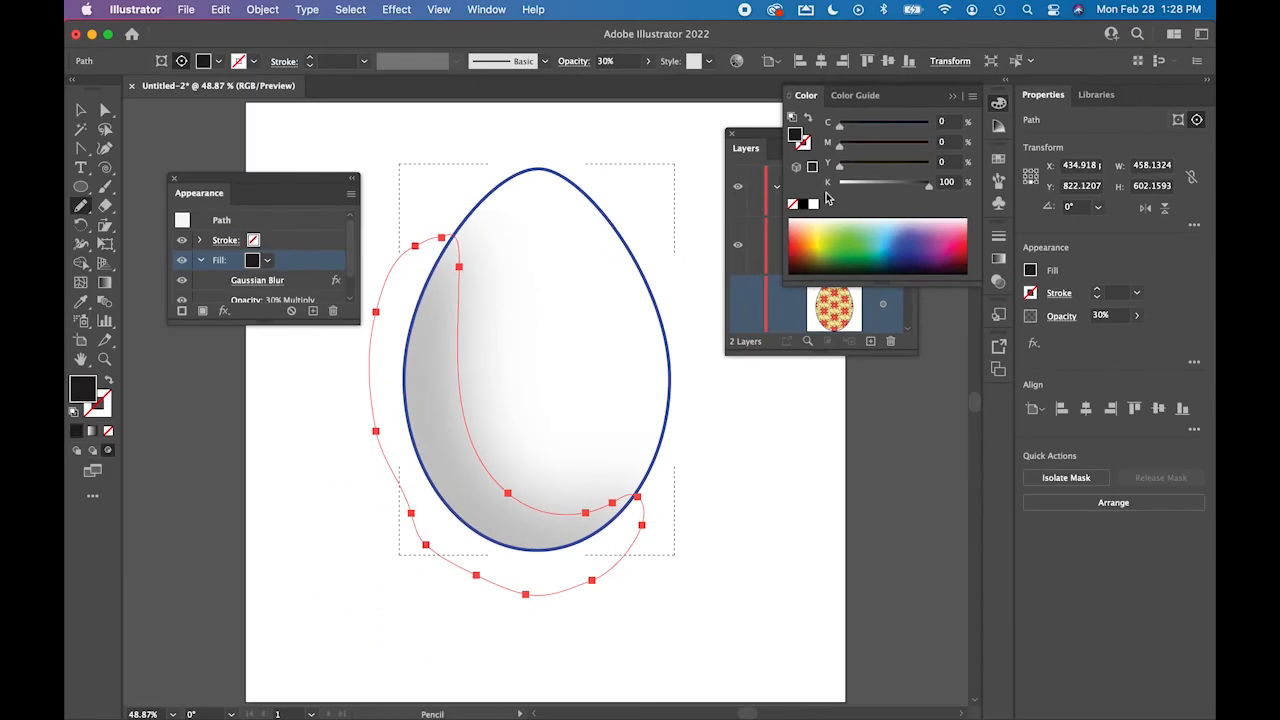
- Bring the Layers panel forward, expand the clip group, and enlarge the panel to show its clipping path and shadow path
{"action": "left_click", "coordinate": [770, 135]}
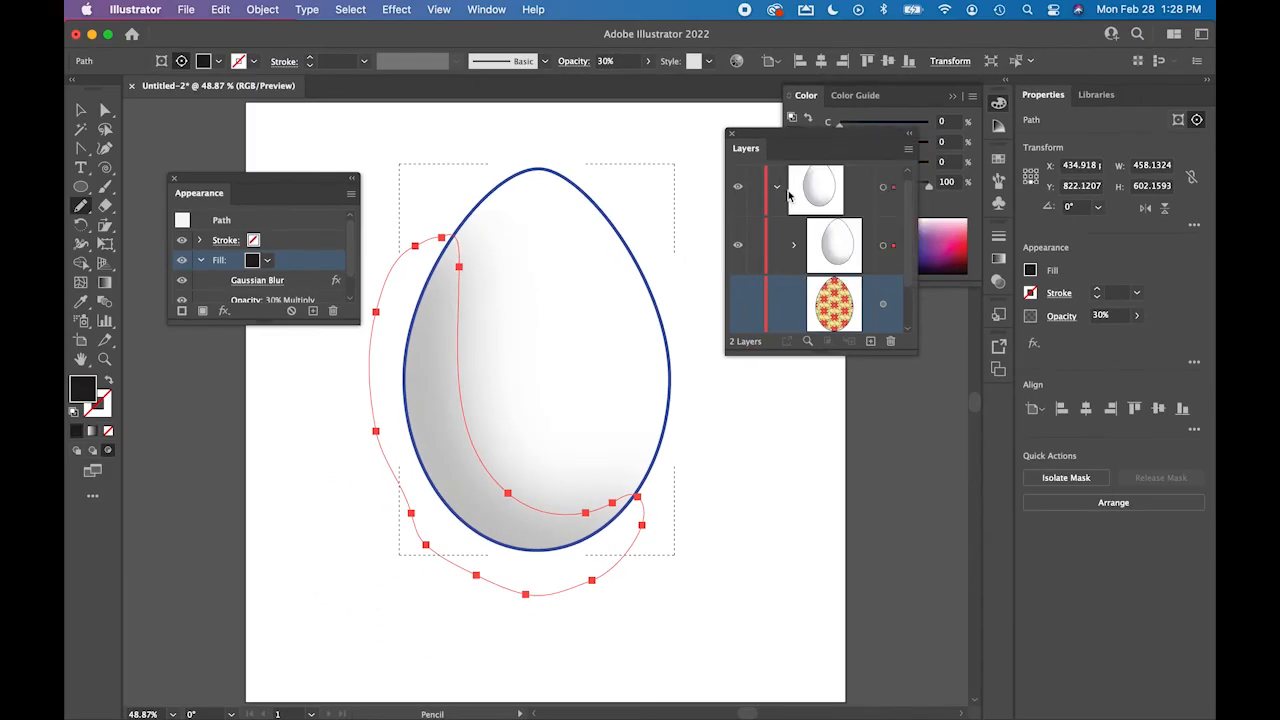
{"action": "left_click", "coordinate": [794, 246]}
{"action": "left_click_drag", "start_coordinate": [912, 356], "coordinate": [966, 466]}
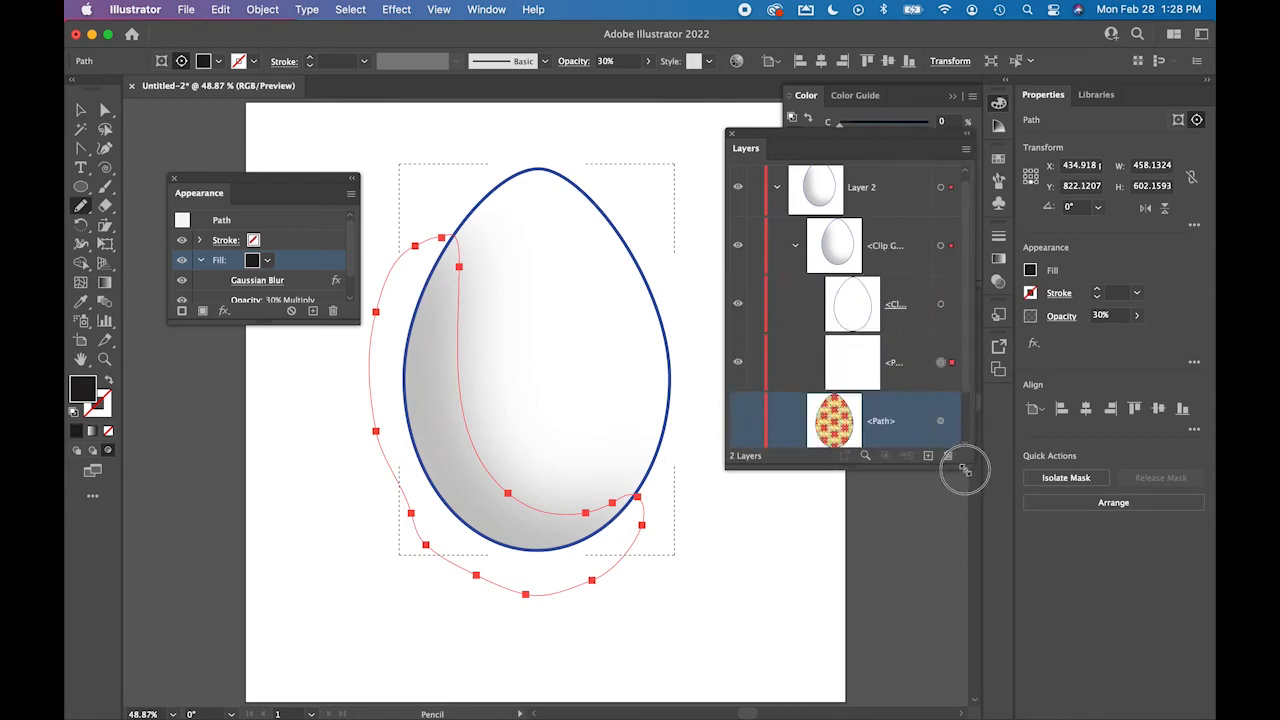
{"action": "left_click_drag", "start_coordinate": [803, 363], "coordinate": [946, 363]}
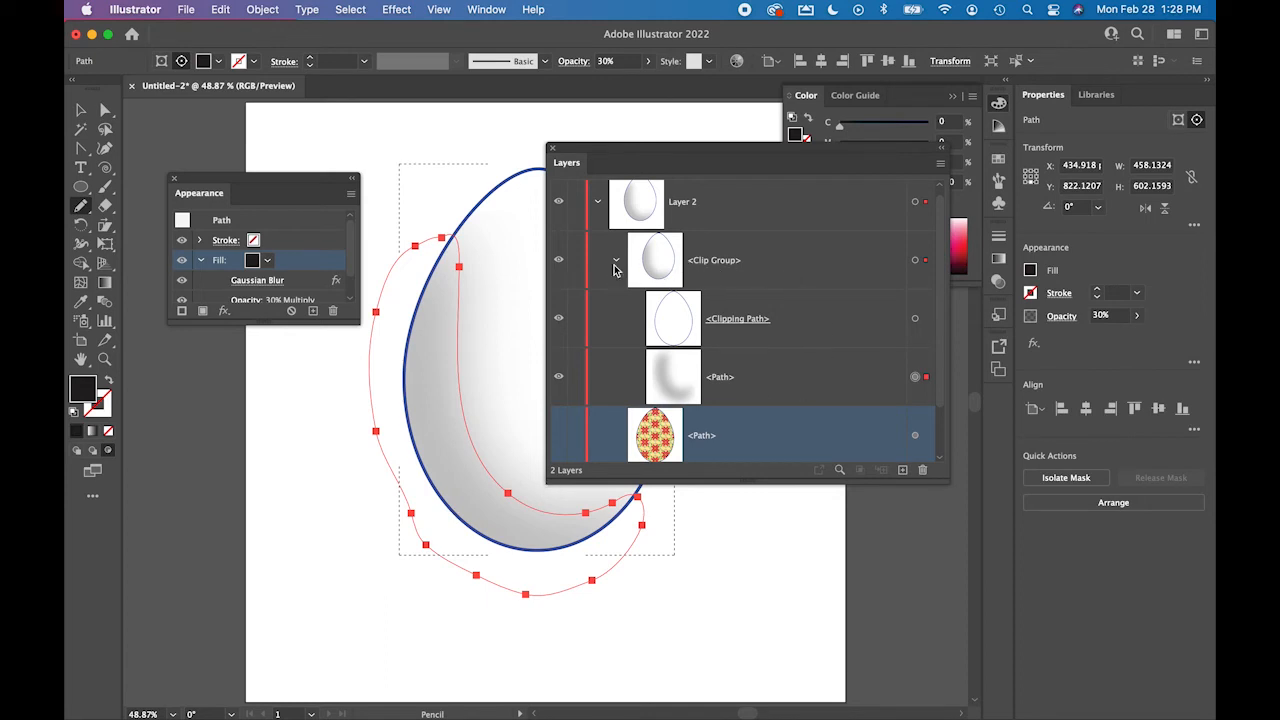
- Show the patterned egg beneath the shading, deselect everything, and move the Layers panel clear of the artwork
{"action": "left_click", "coordinate": [559, 434]}
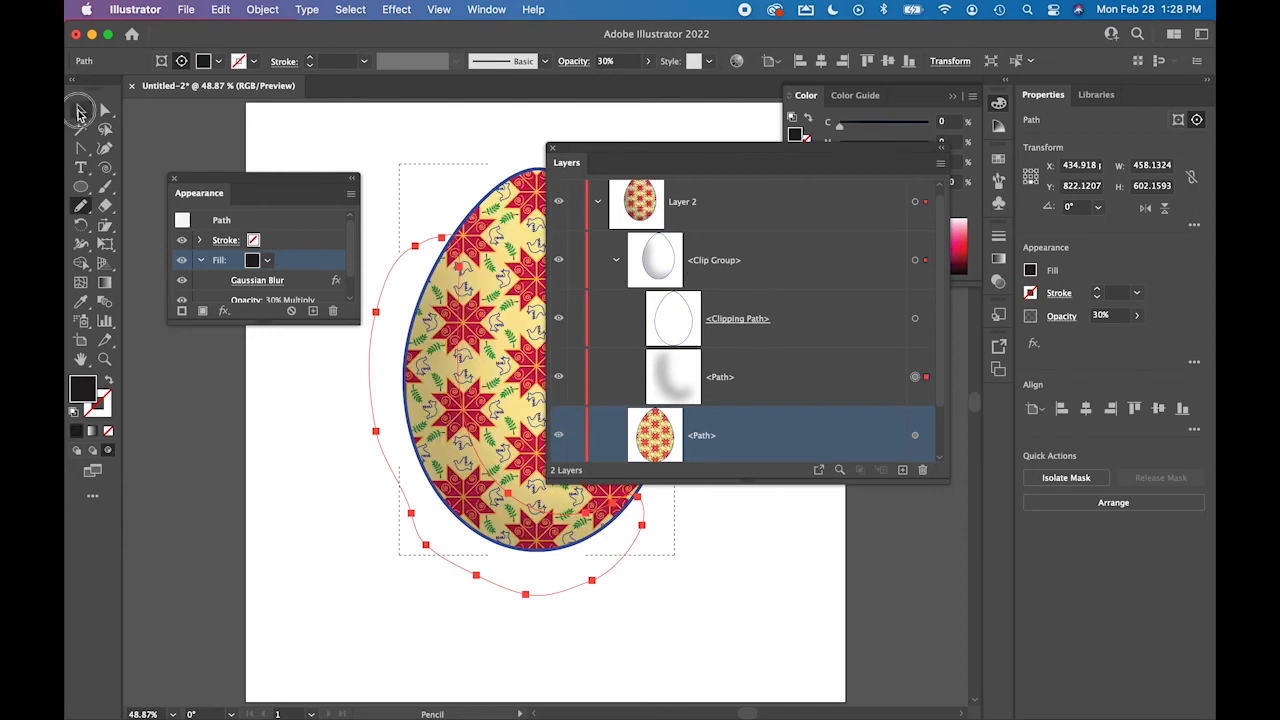
{"action": "left_click", "coordinate": [81, 110]}
{"action": "left_click", "coordinate": [361, 140]}
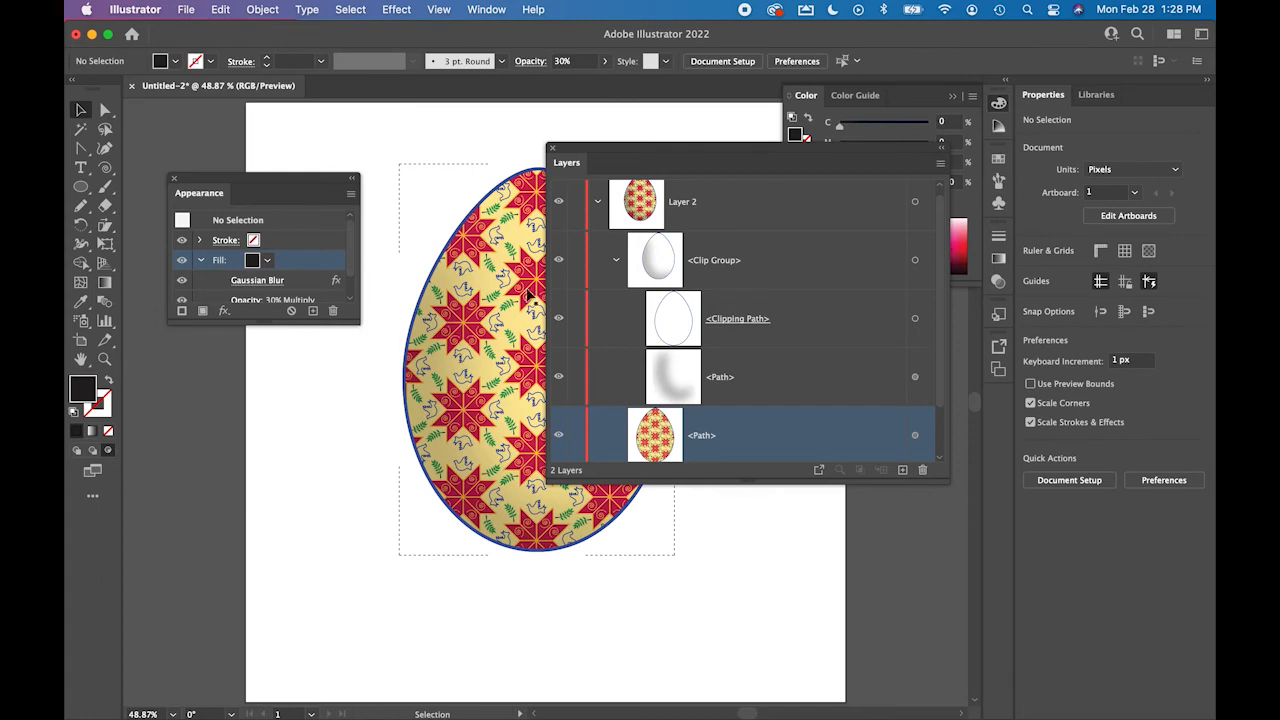
{"action": "left_click_drag", "start_coordinate": [686, 156], "coordinate": [908, 201]}
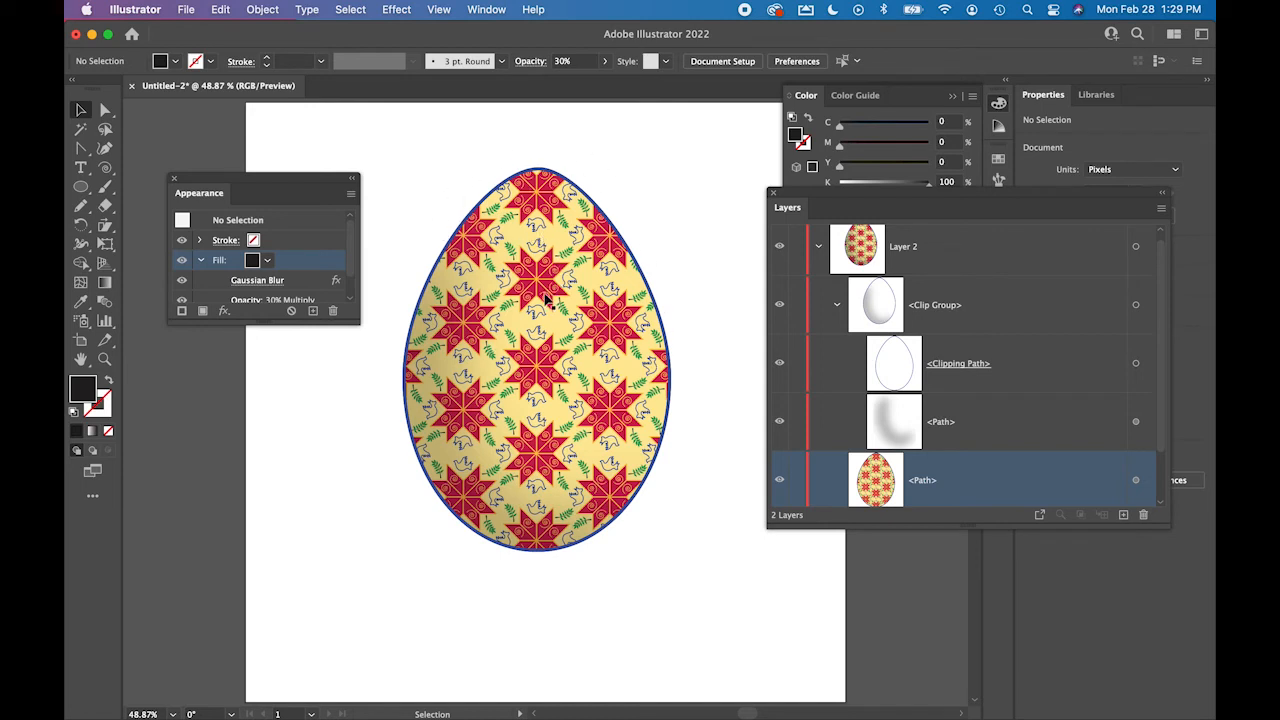
- Save the document to the Desktop as UkranianEgg2.ai in Adobe Illustrator format with the default Illustrator options
{"action": "key", "text": "super+shift+s"}
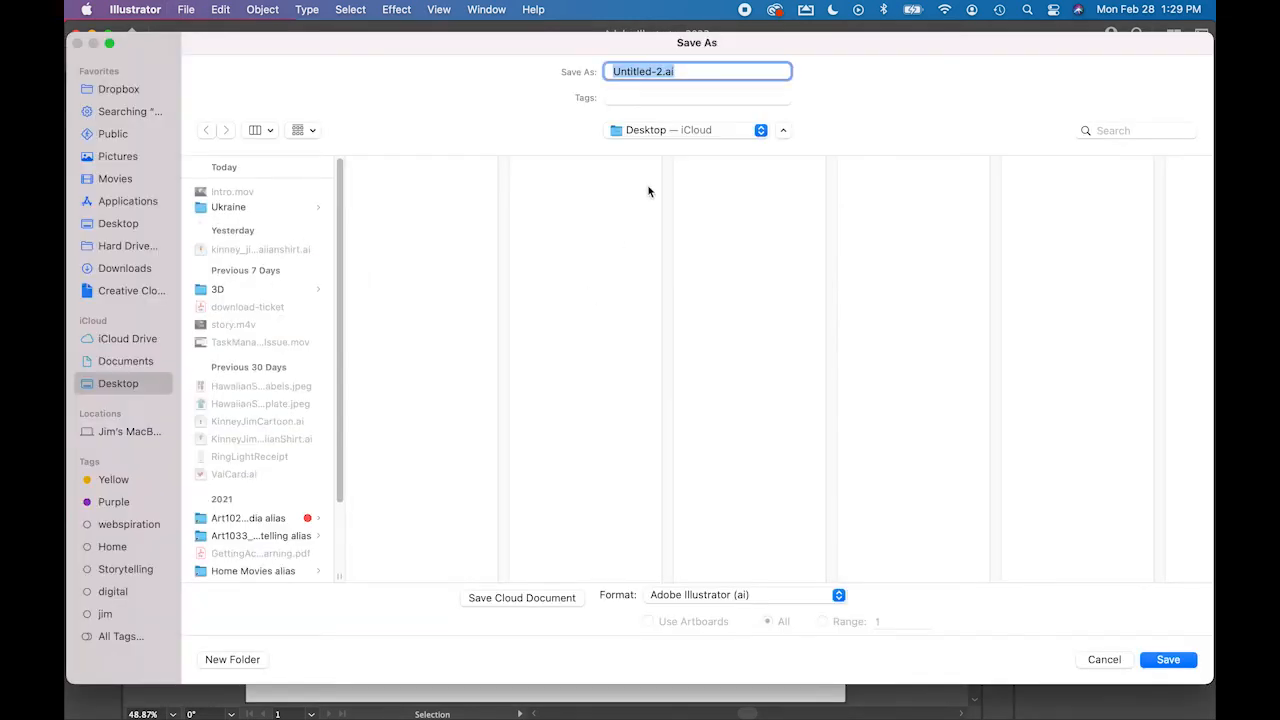
{"action": "left_click", "coordinate": [656, 72]}
{"action": "left_click", "coordinate": [654, 72]}
{"action": "left_click_drag", "start_coordinate": [654, 72], "coordinate": [589, 76]}
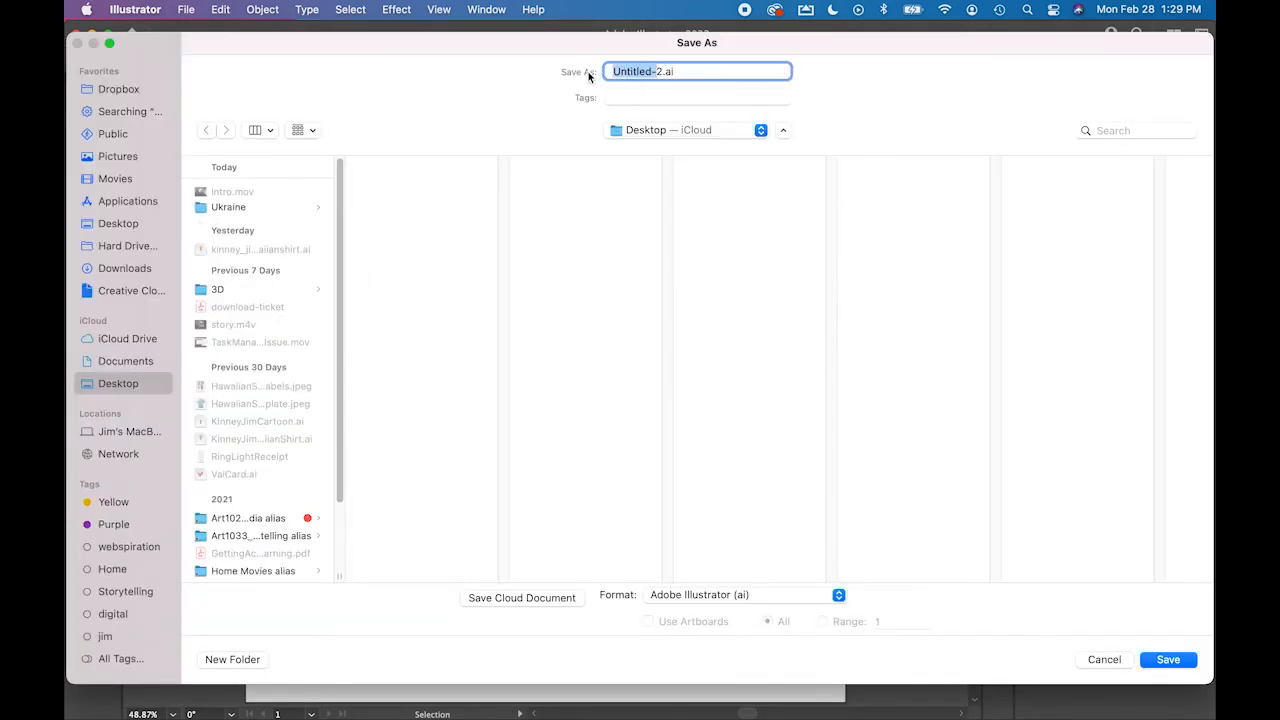
{"action": "type", "text": "Ukranian"}
{"action": "key", "text": "BackSpace"}
{"action": "type", "text": "Egg"}
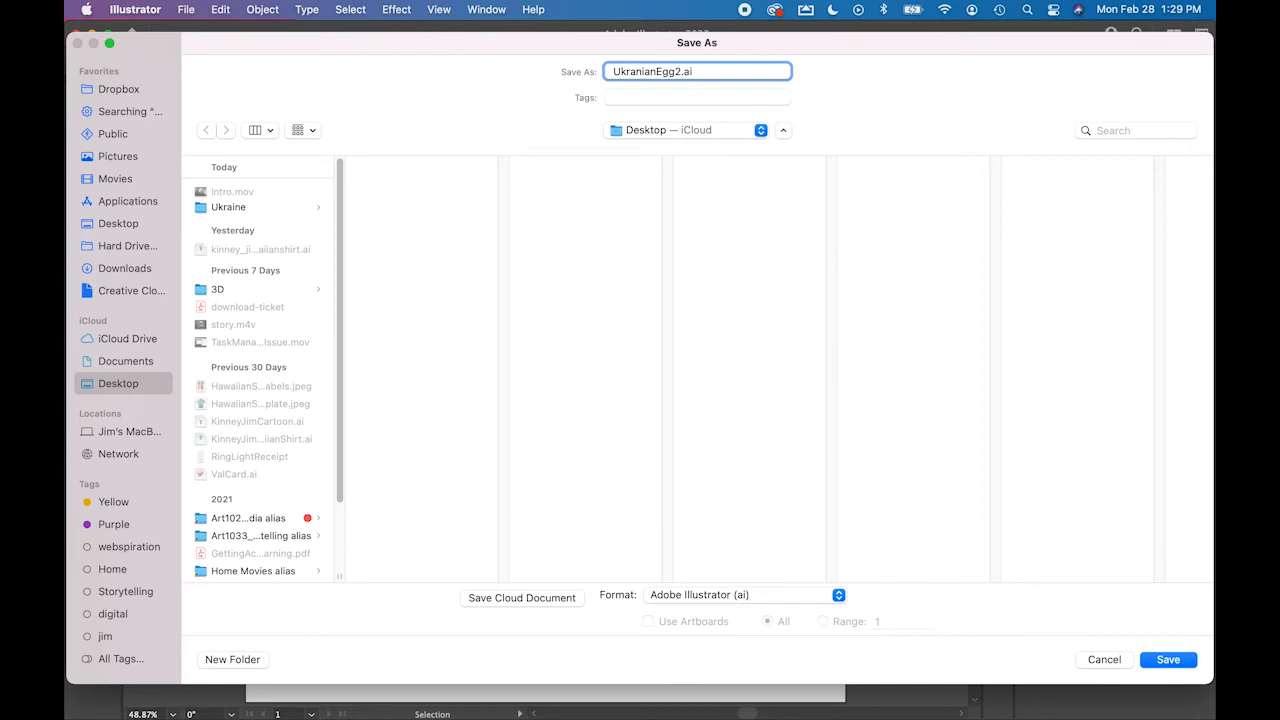
{"action": "left_click", "coordinate": [1167, 660]}
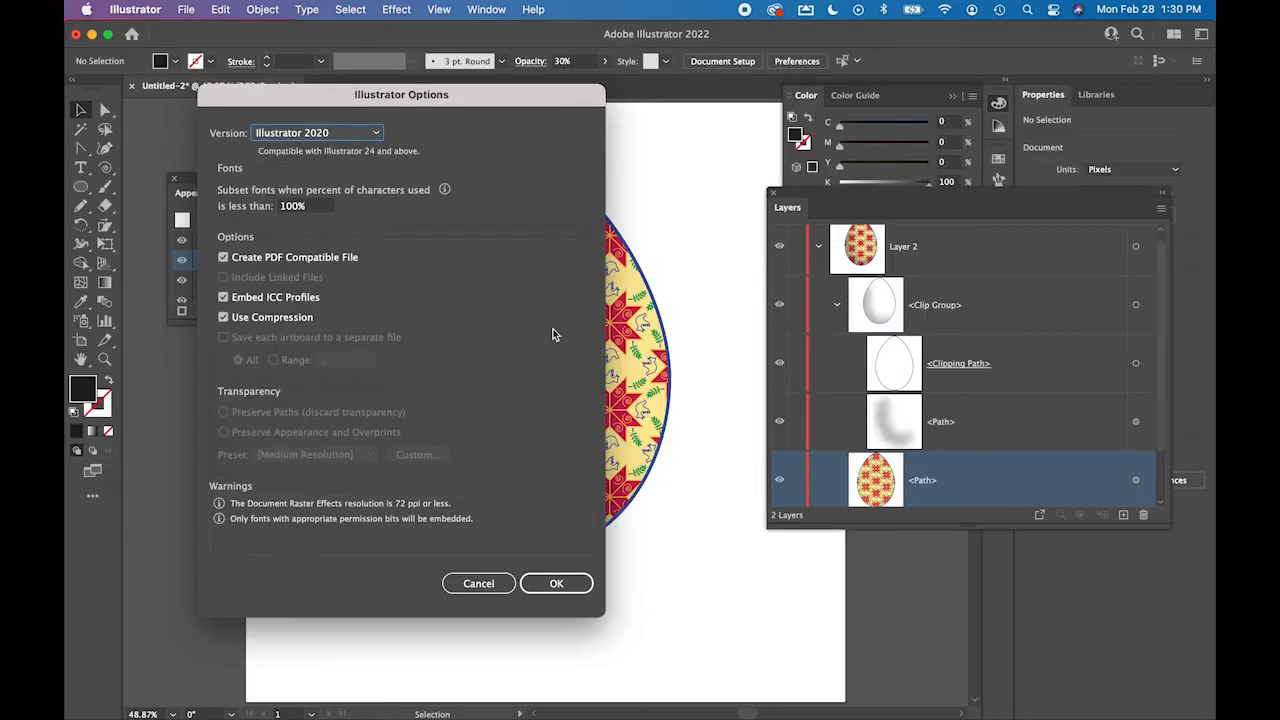
{"action": "left_click", "coordinate": [556, 583]}
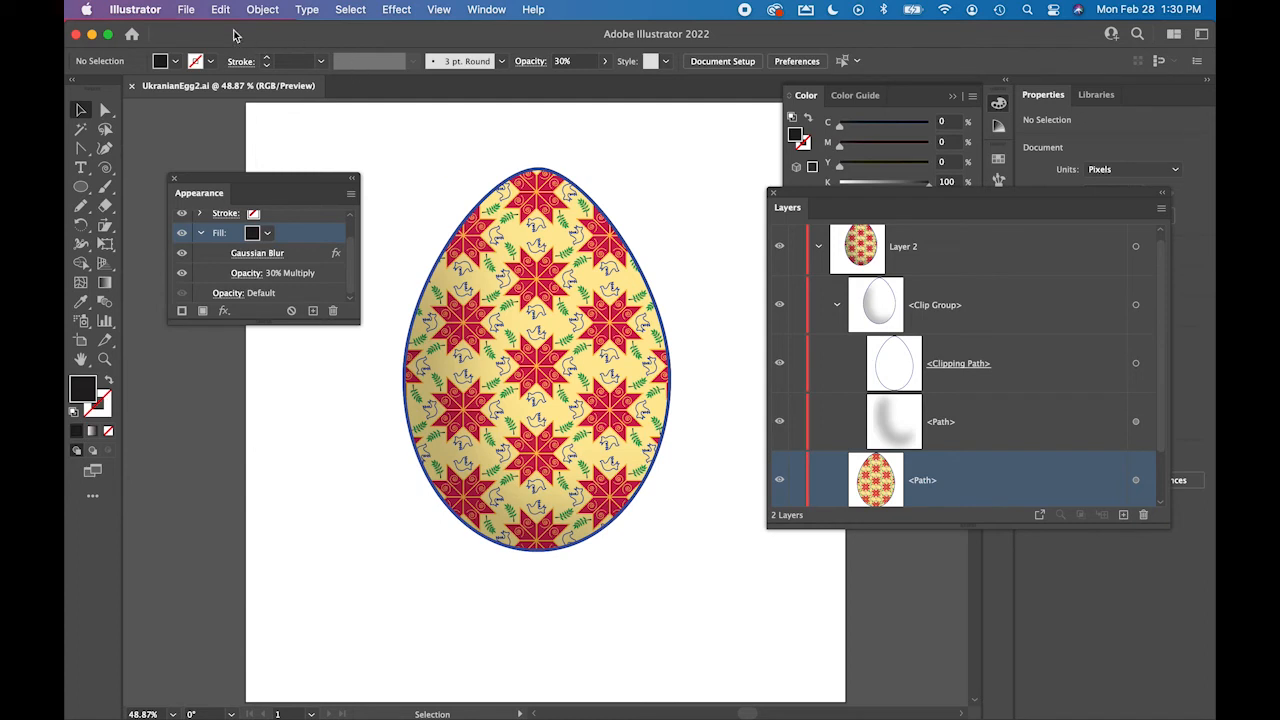
- Export the egg to the Desktop as UkranianEgg2.png at High (300 ppi) resolution with a white background
{"action": "left_click", "coordinate": [187, 10]}
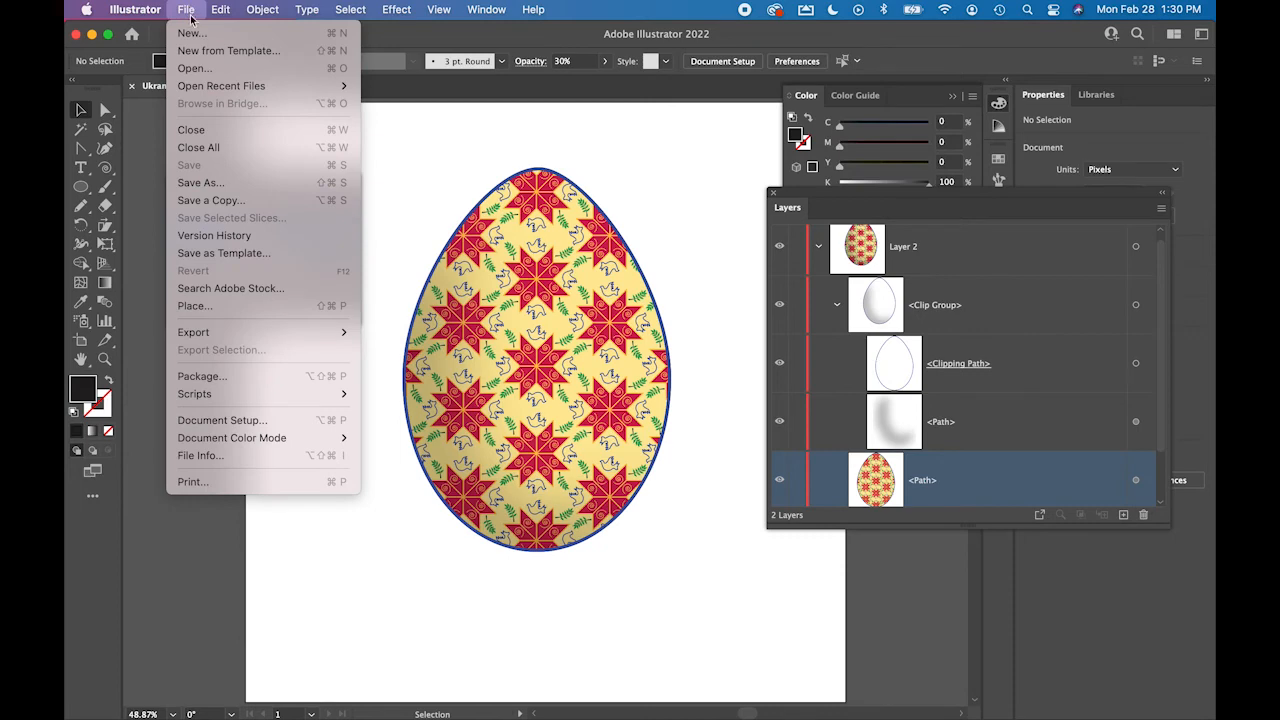
{"action": "mouse_move", "coordinate": [266, 334]}
{"action": "left_click", "coordinate": [404, 351]}
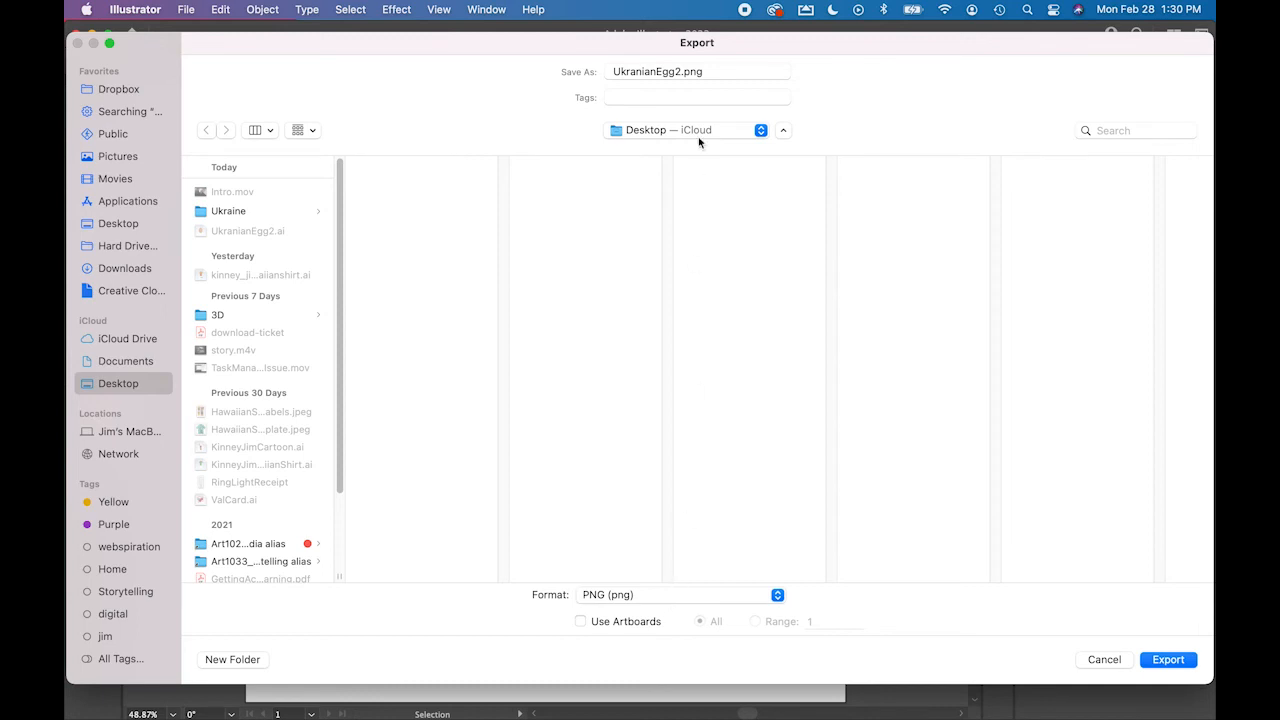
{"action": "left_click", "coordinate": [1158, 660]}
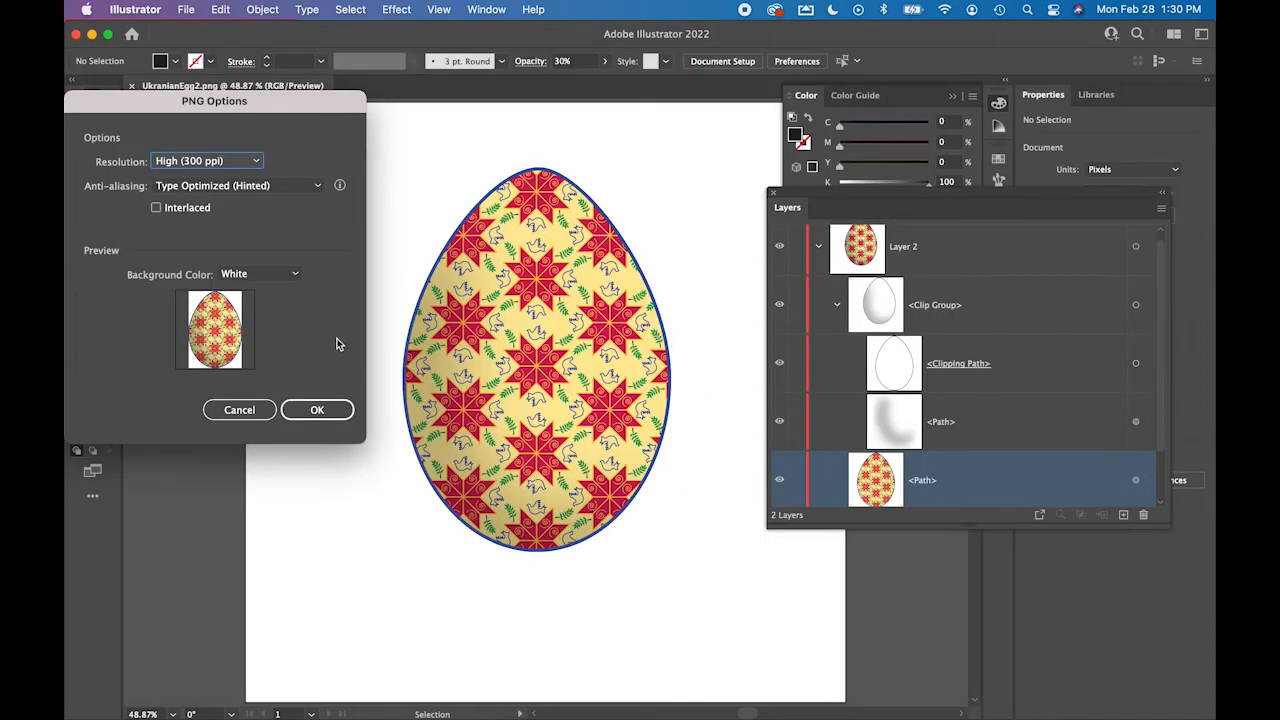
{"action": "left_click", "coordinate": [250, 275]}
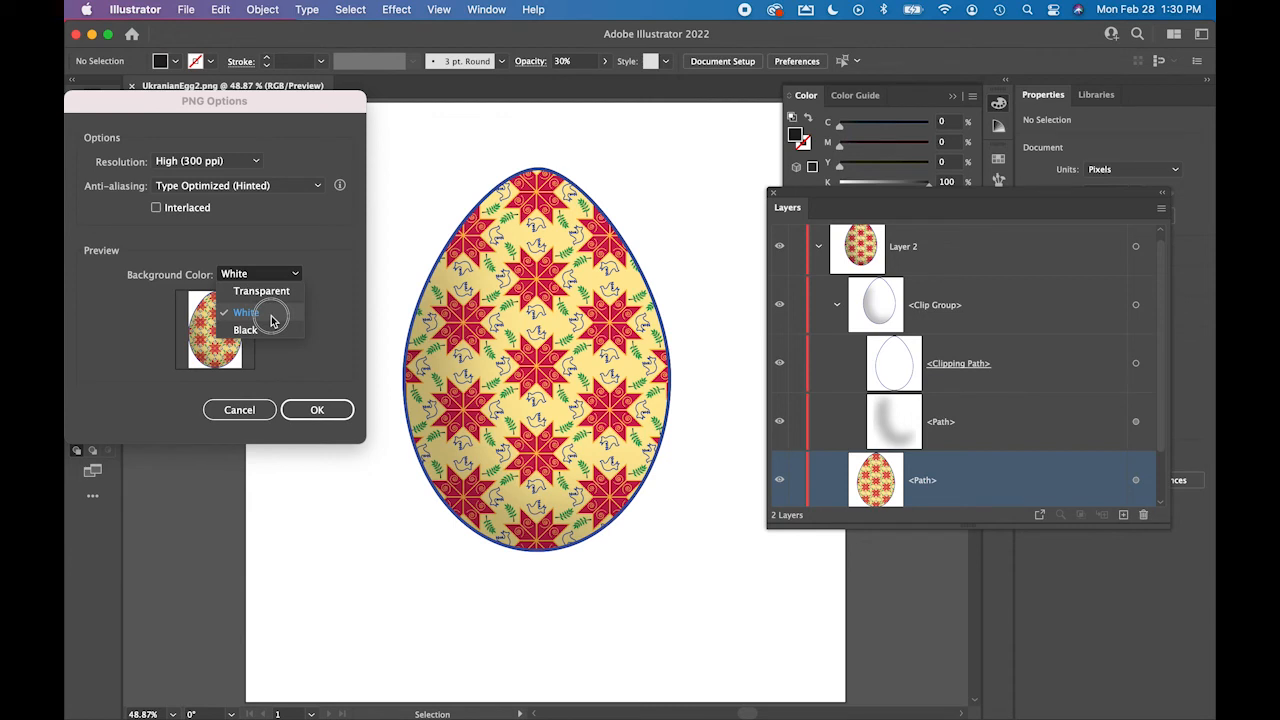
{"action": "left_click", "coordinate": [271, 315]}
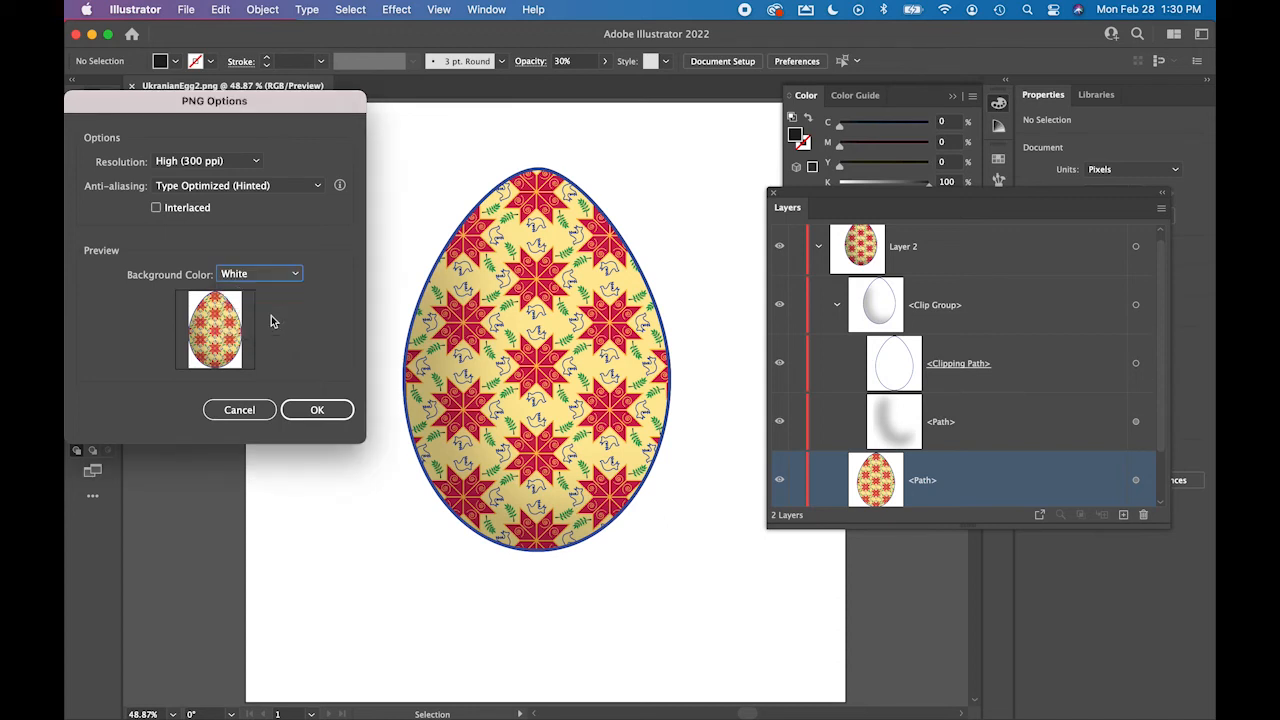
{"action": "left_click", "coordinate": [314, 409]}
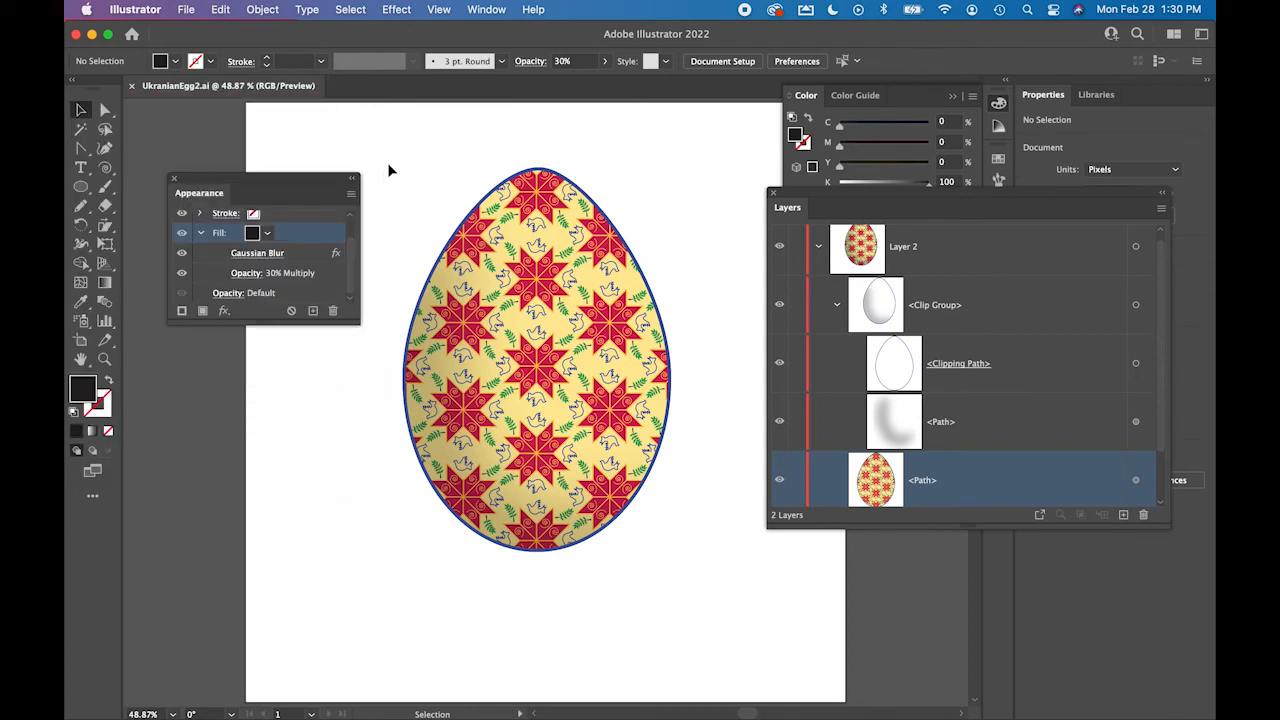
- Switch to the Finder desktop and move the UkranianEgg2.ai and UkranianEgg2.png files into open space there
{"action": "left_click", "coordinate": [131, 8]}
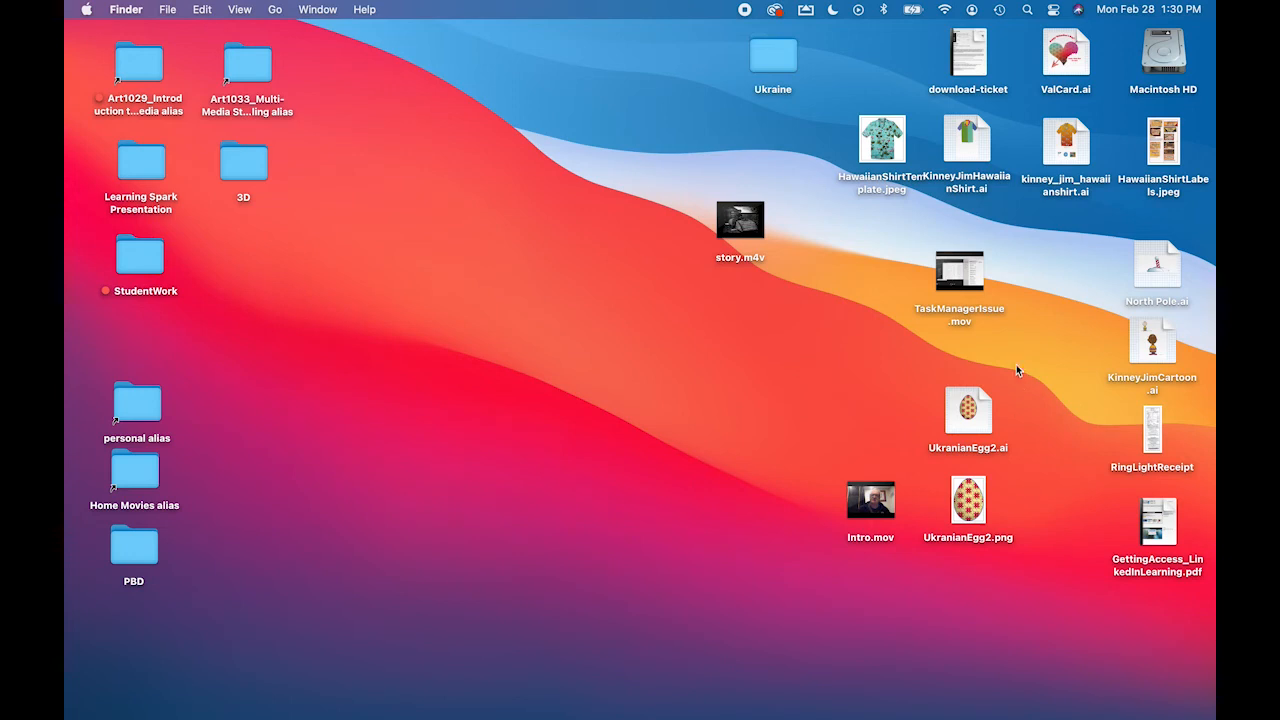
{"action": "left_click_drag", "start_coordinate": [971, 410], "coordinate": [813, 368]}
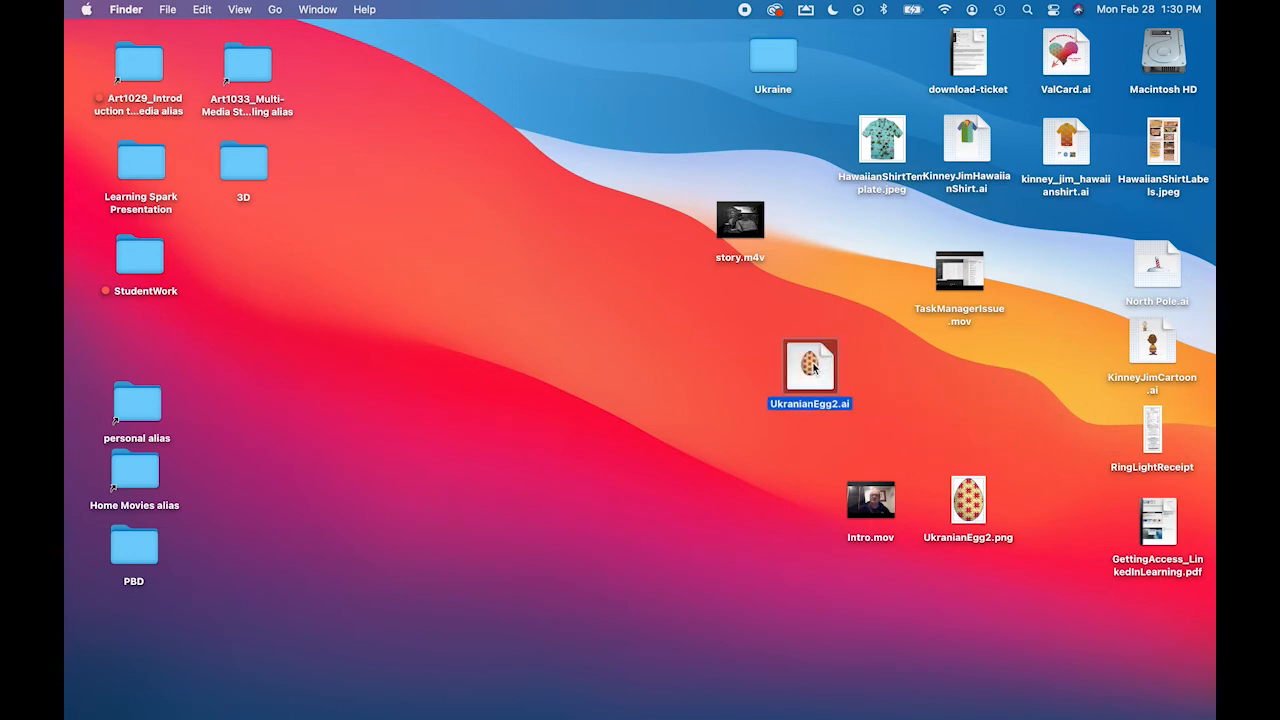
{"action": "left_click", "coordinate": [1063, 491]}
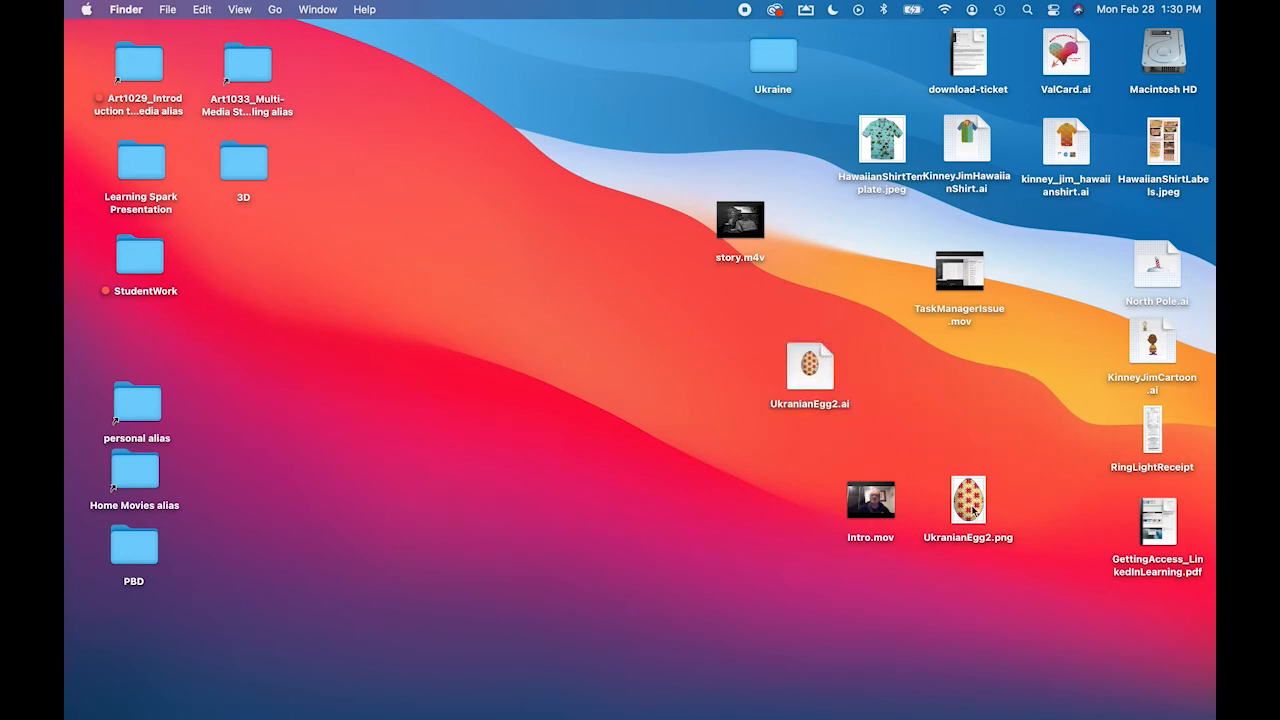
{"action": "left_click_drag", "start_coordinate": [973, 497], "coordinate": [911, 369]}
{"action": "left_click", "coordinate": [742, 461]}
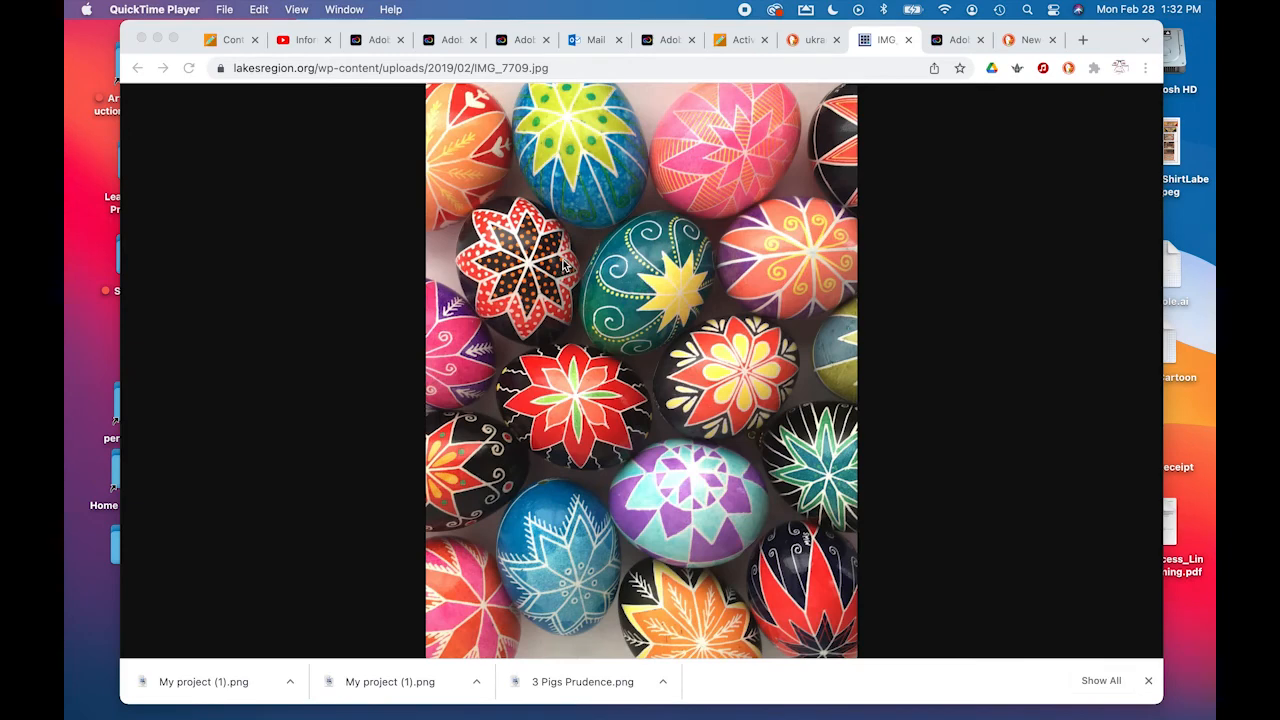
- Load express.adobe.com in Chrome and bring the home page's quick actions into view
{"action": "left_click", "coordinate": [561, 68]}
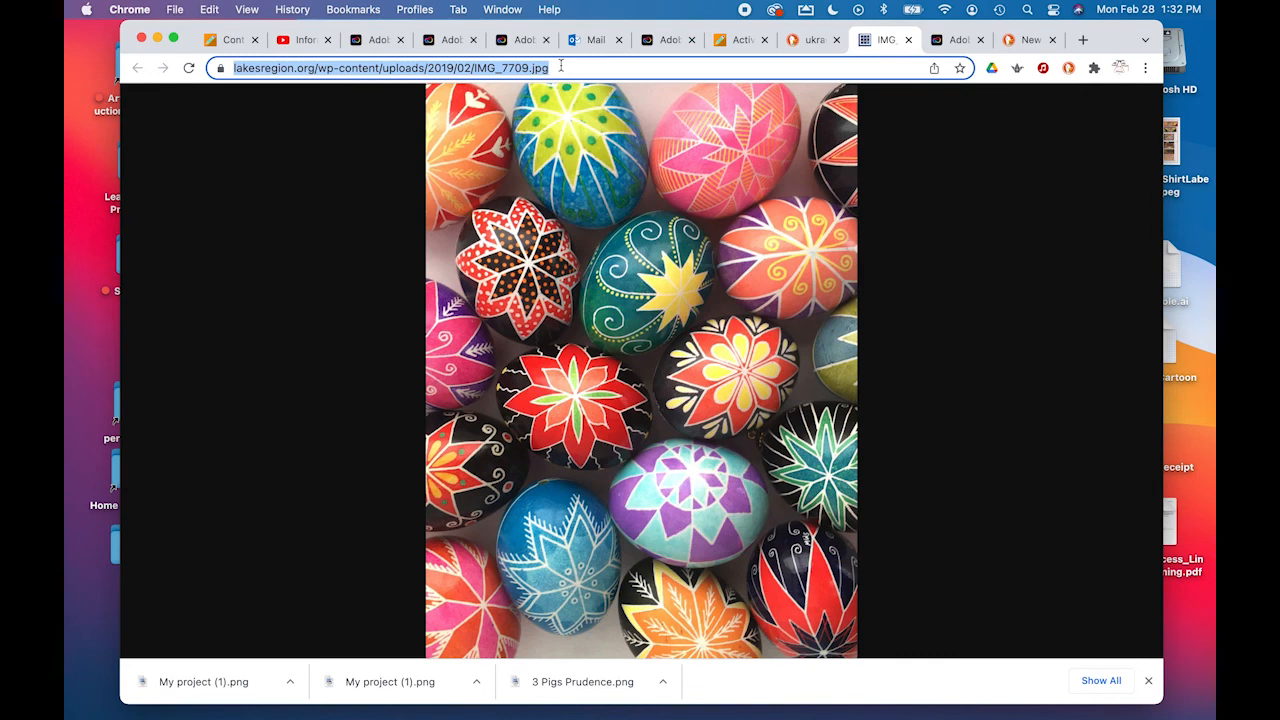
{"action": "type", "text": "exs"}
{"action": "key", "text": "BackSpace"}
{"action": "type", "text": "press.adobe.com"}
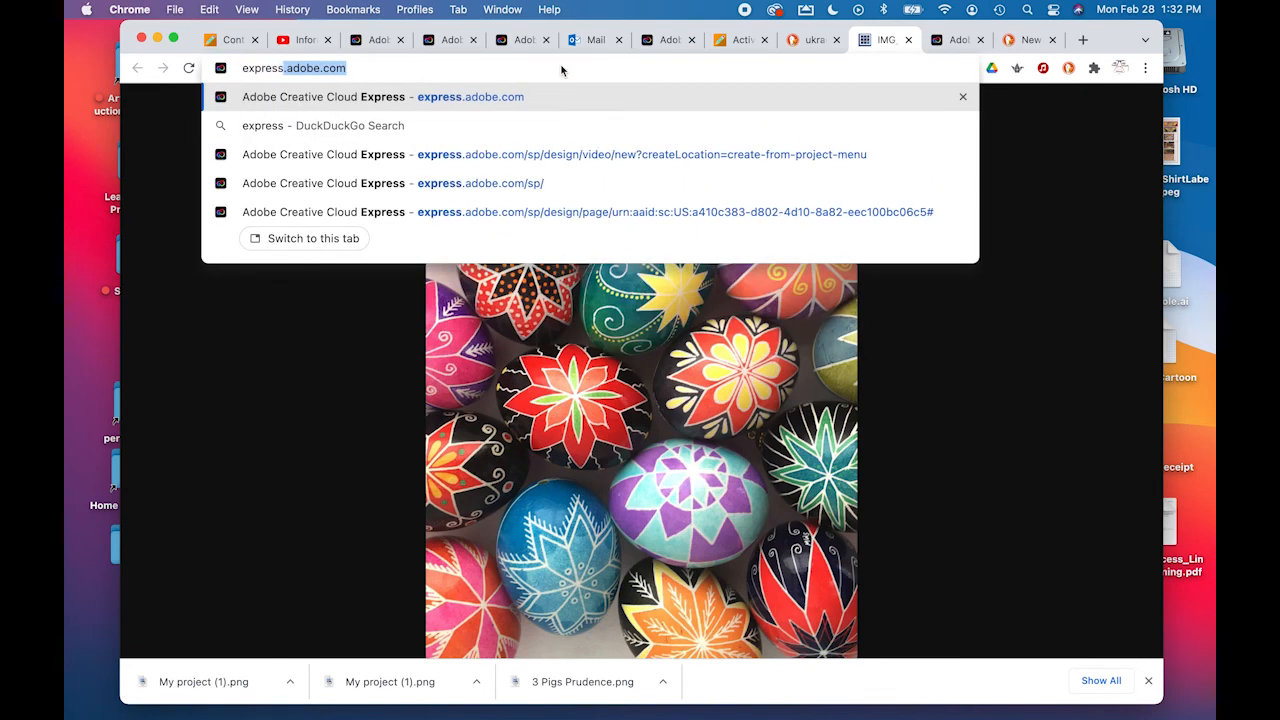
{"action": "key", "text": "Return"}
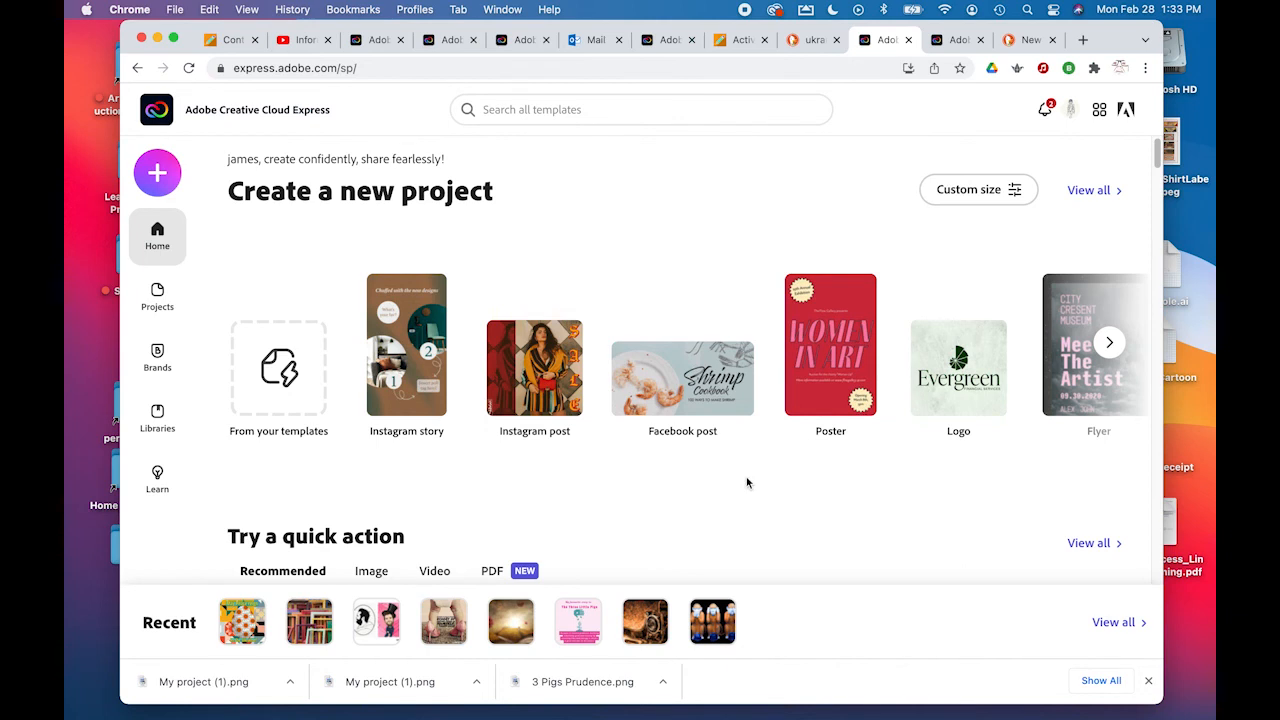
{"action": "scroll", "coordinate": [746, 483], "scroll_direction": "down", "scroll_amount": 3}
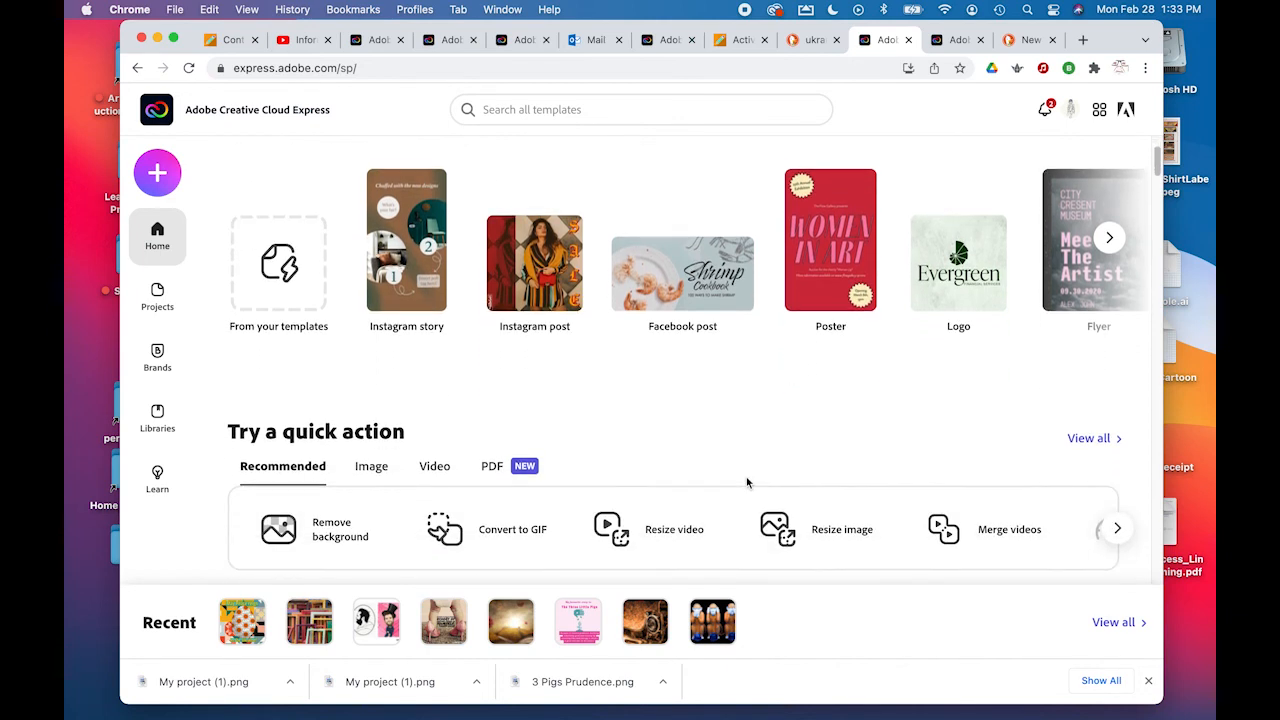
{"action": "scroll", "coordinate": [746, 483], "scroll_direction": "down", "scroll_amount": 1}
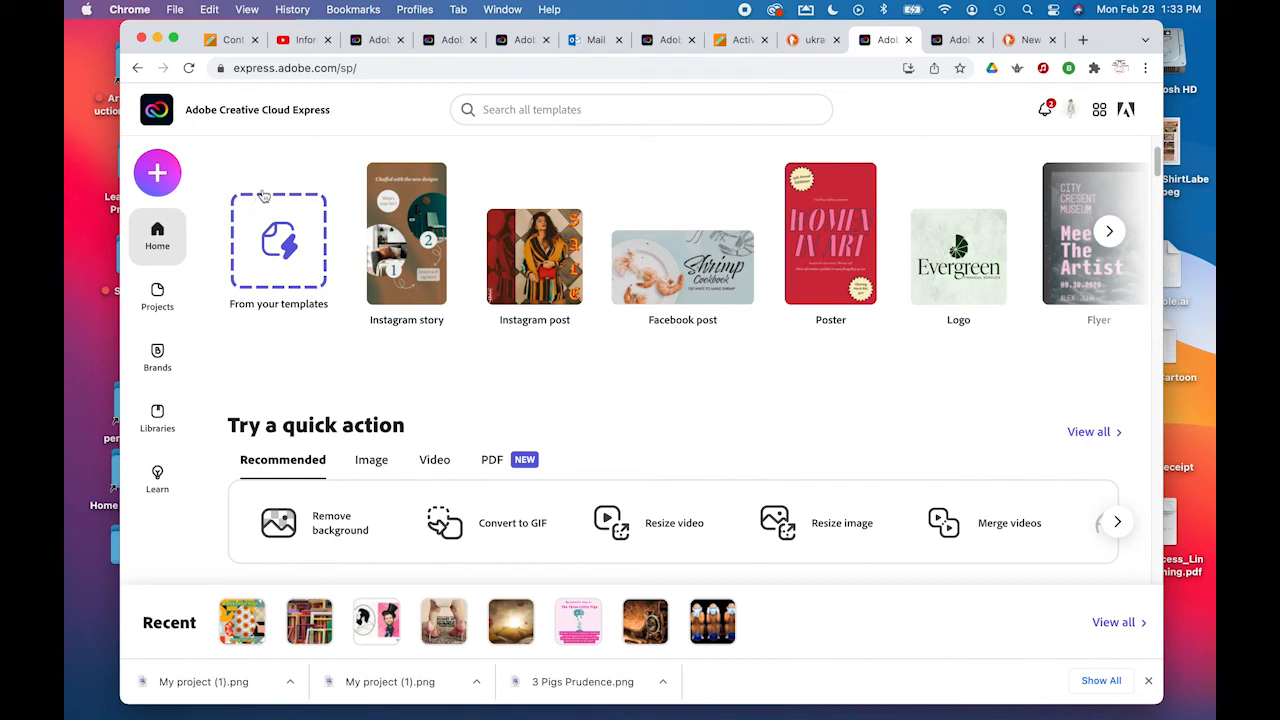
- Create a new blank Instagram post project
{"action": "left_click", "coordinate": [158, 174]}
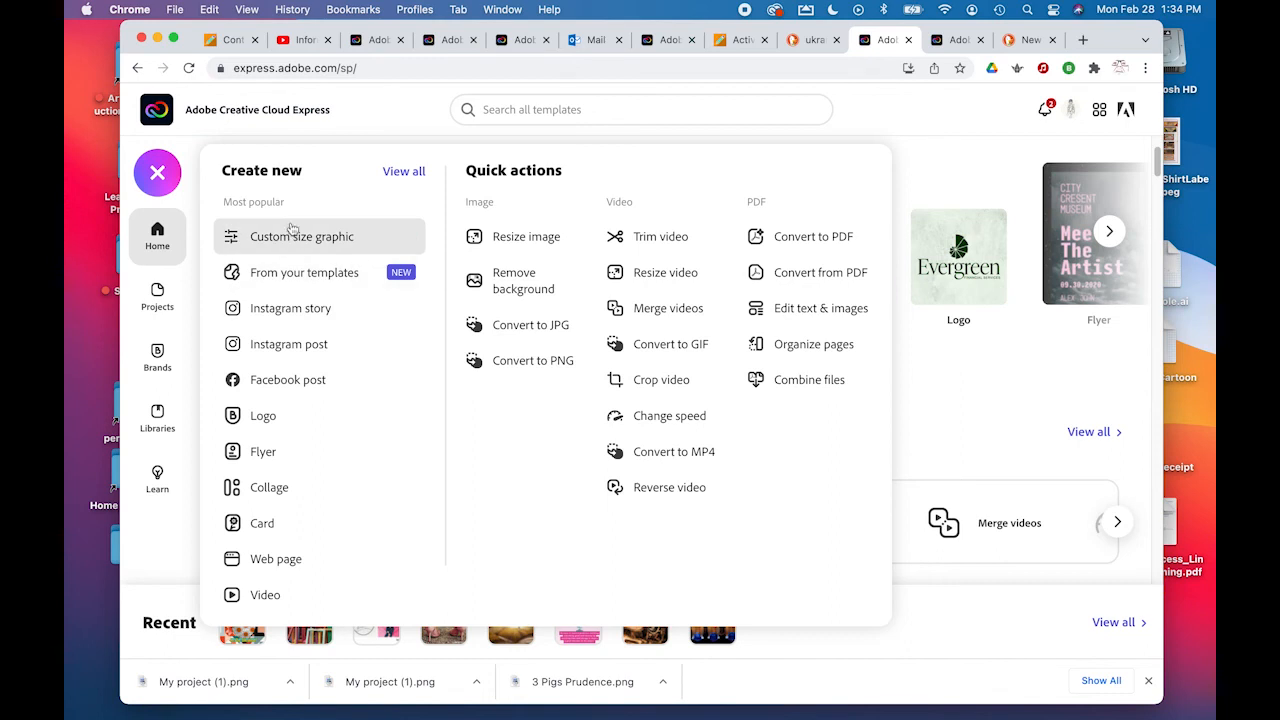
{"action": "left_click", "coordinate": [248, 345]}
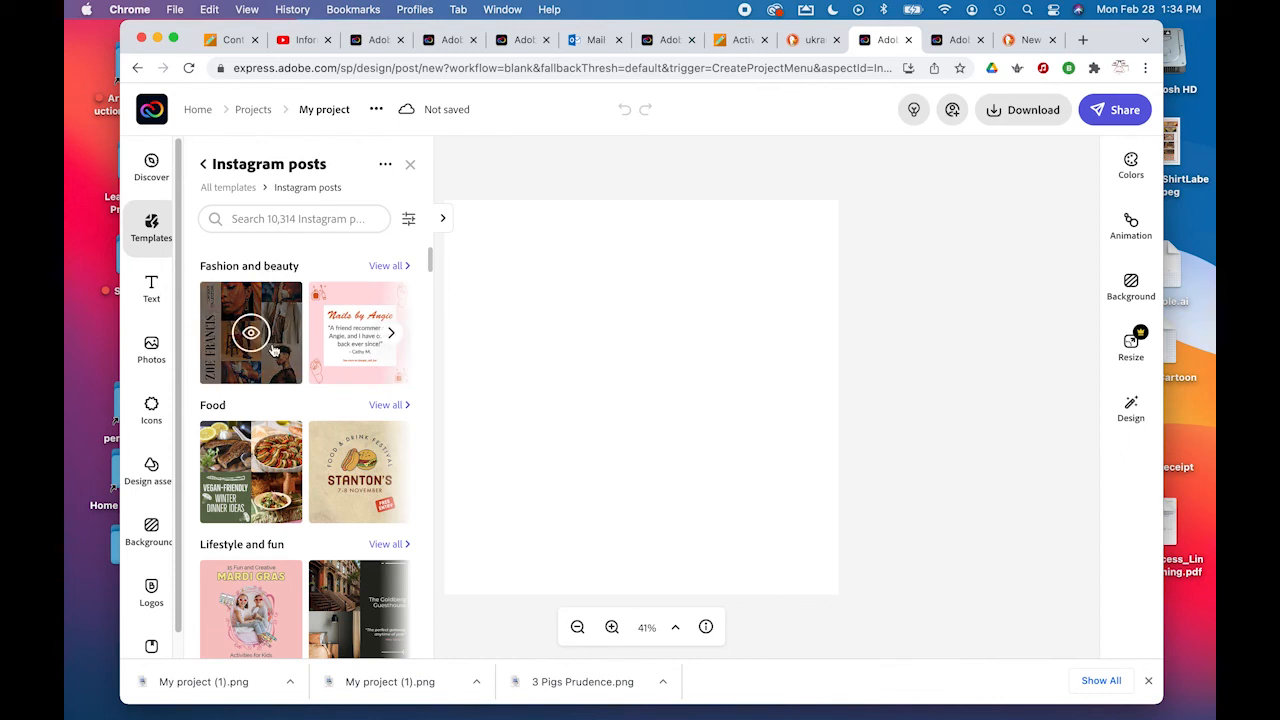
- Browse the Instagram post templates, search them for "pattern", and clear the search
{"action": "scroll", "coordinate": [306, 440], "scroll_direction": "down", "scroll_amount": 5}
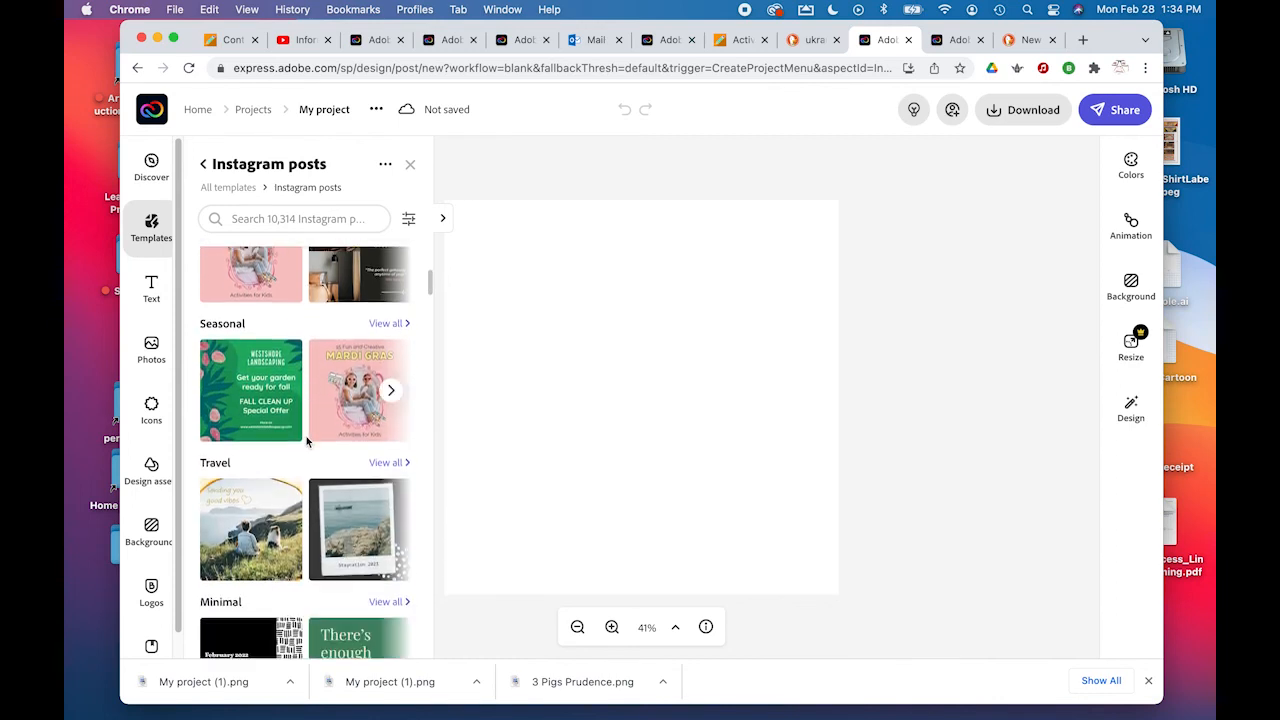
{"action": "scroll", "coordinate": [306, 440], "scroll_direction": "up", "scroll_amount": 5}
{"action": "left_click", "coordinate": [294, 218]}
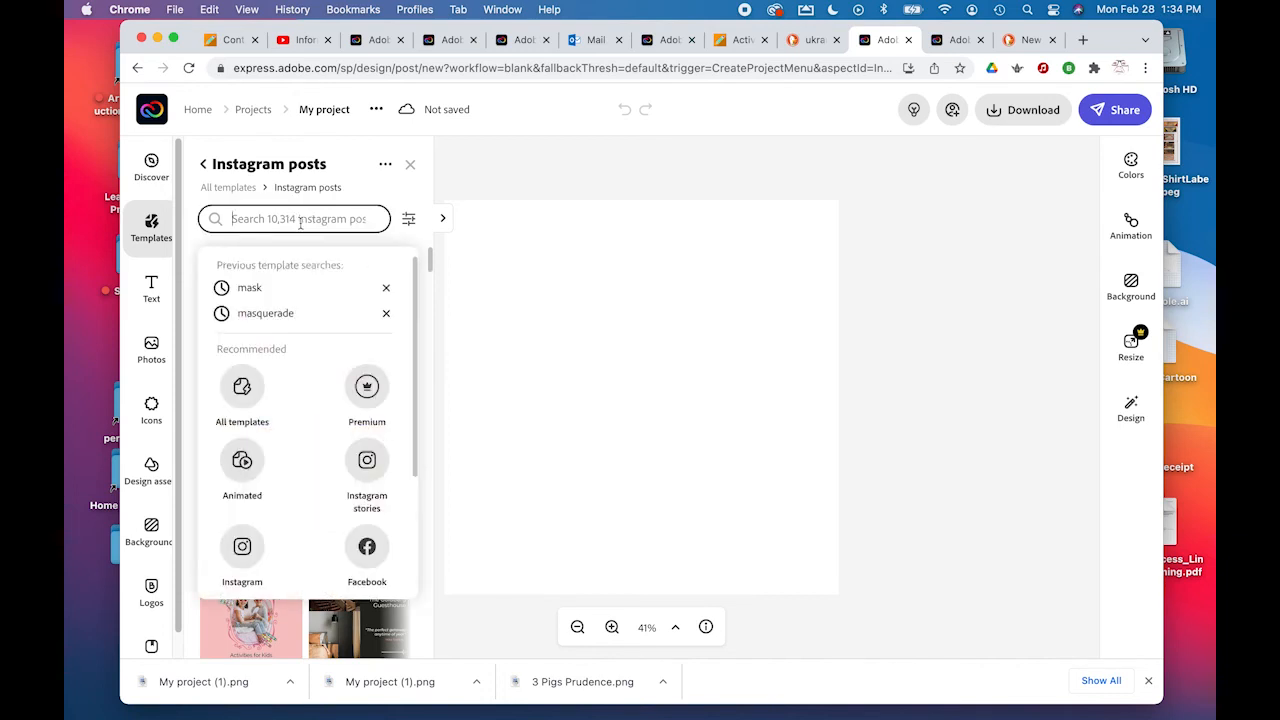
{"action": "type", "text": "pattern"}
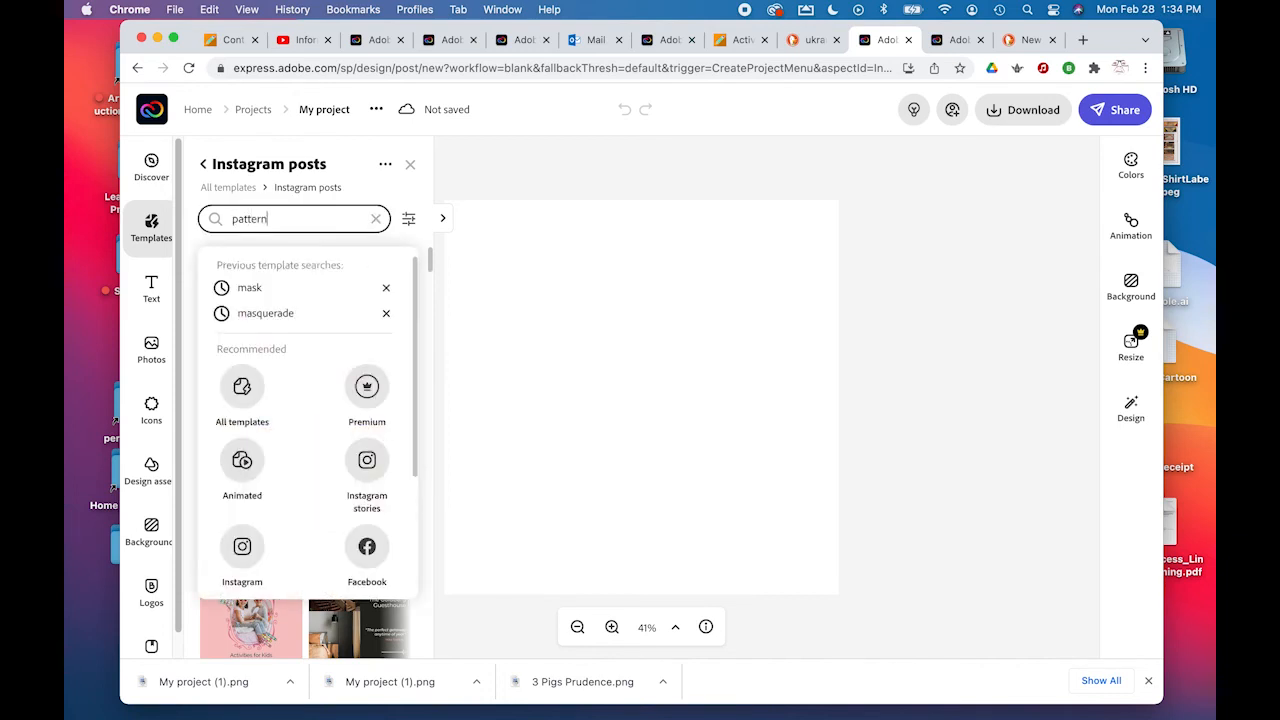
{"action": "key", "text": "Return"}
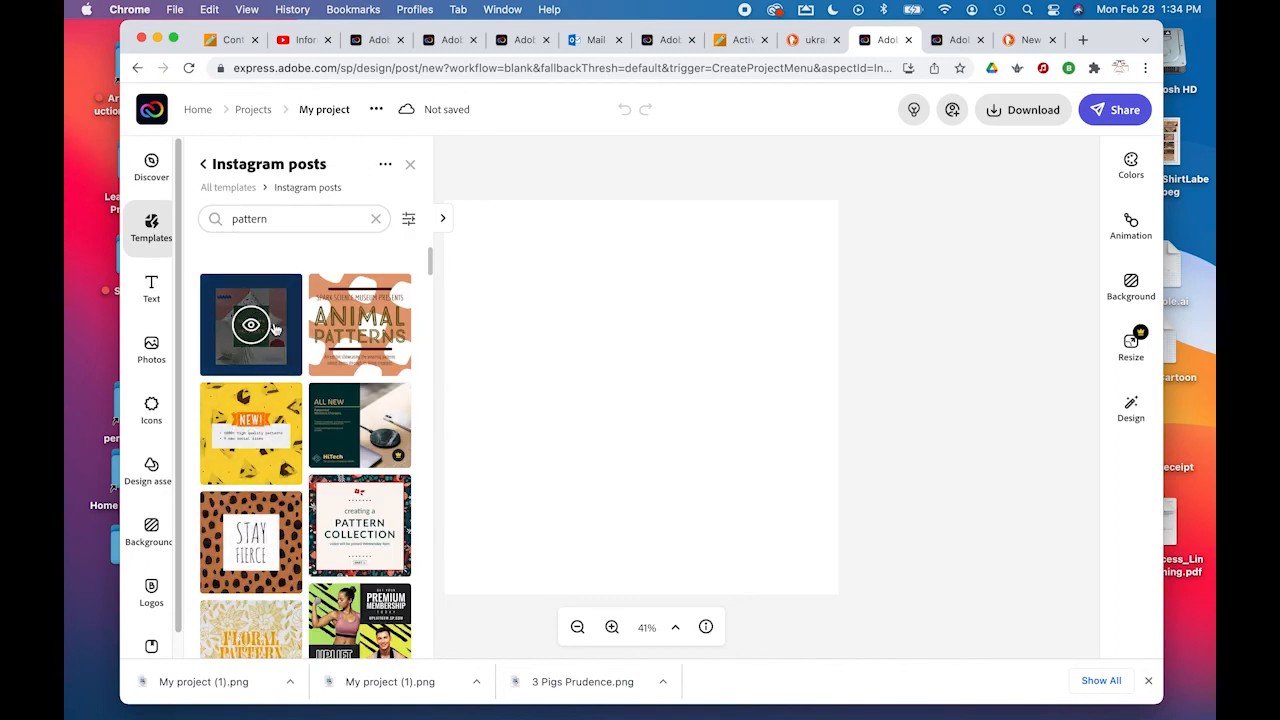
{"action": "left_click", "coordinate": [290, 218]}
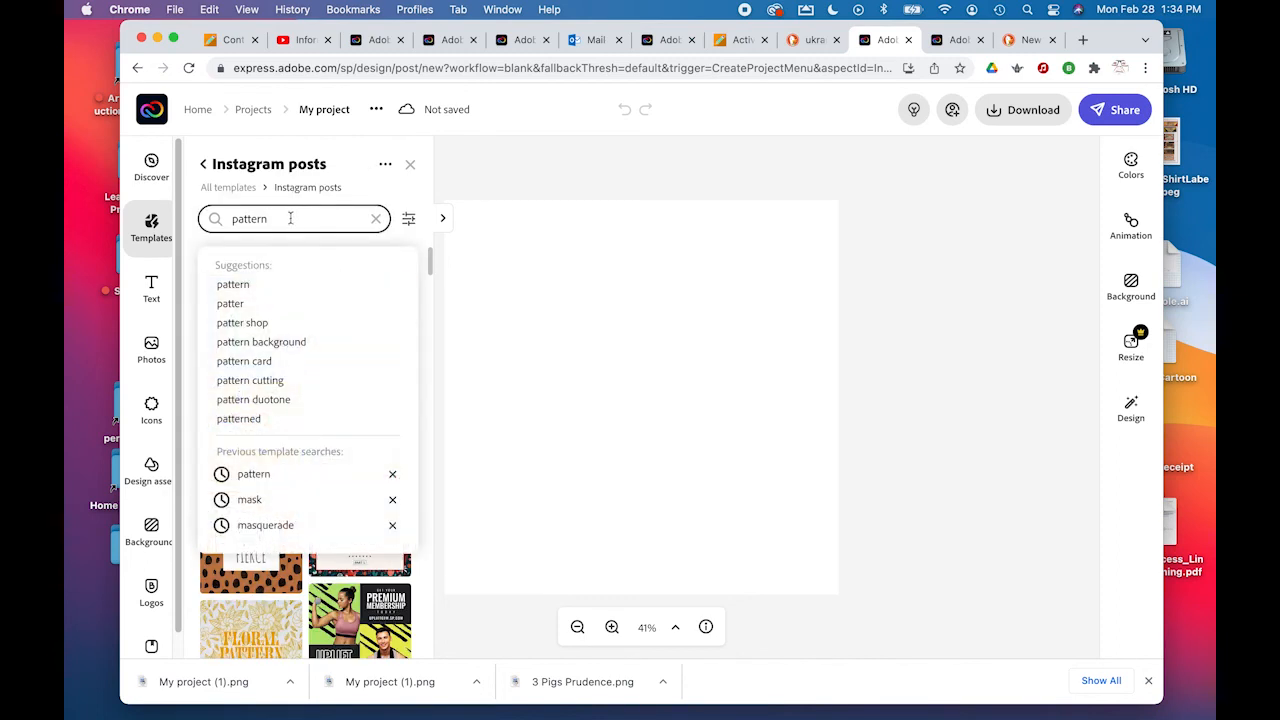
{"action": "left_click", "coordinate": [375, 218]}
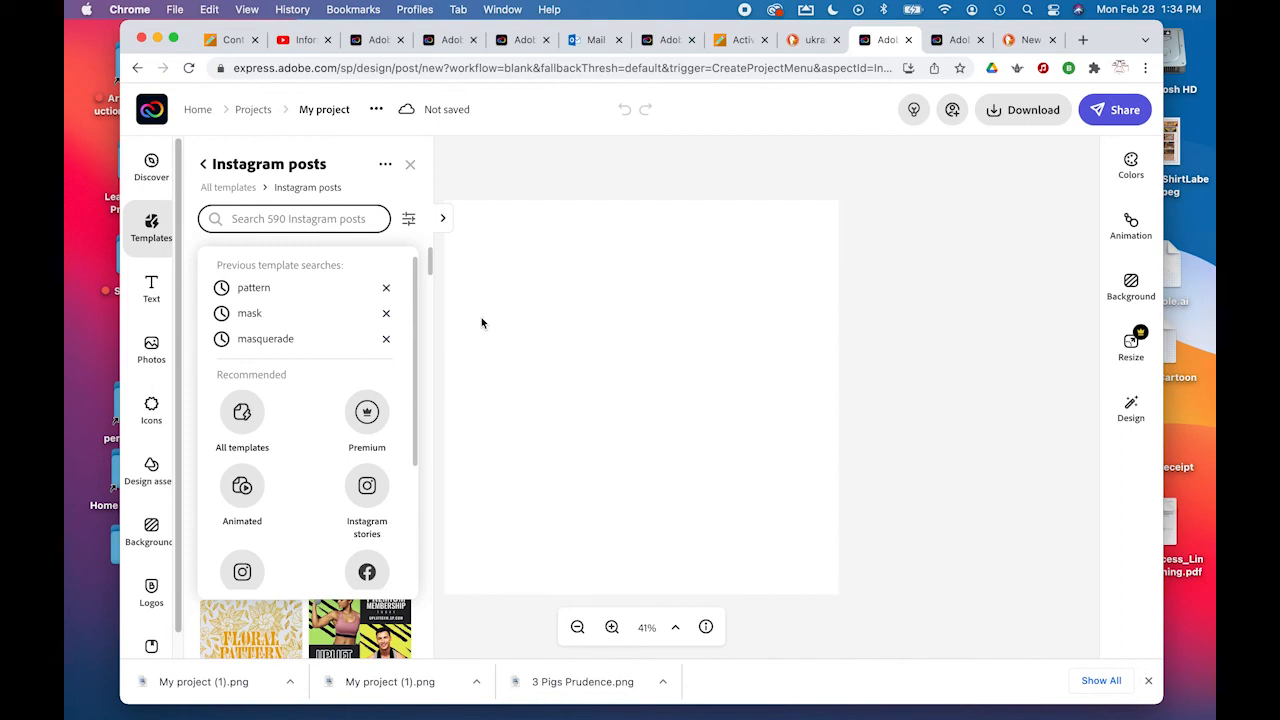
- Pin the orange and red star pattern from the Geometric backgrounds to the background and try to scale it down
{"action": "left_click", "coordinate": [151, 467]}
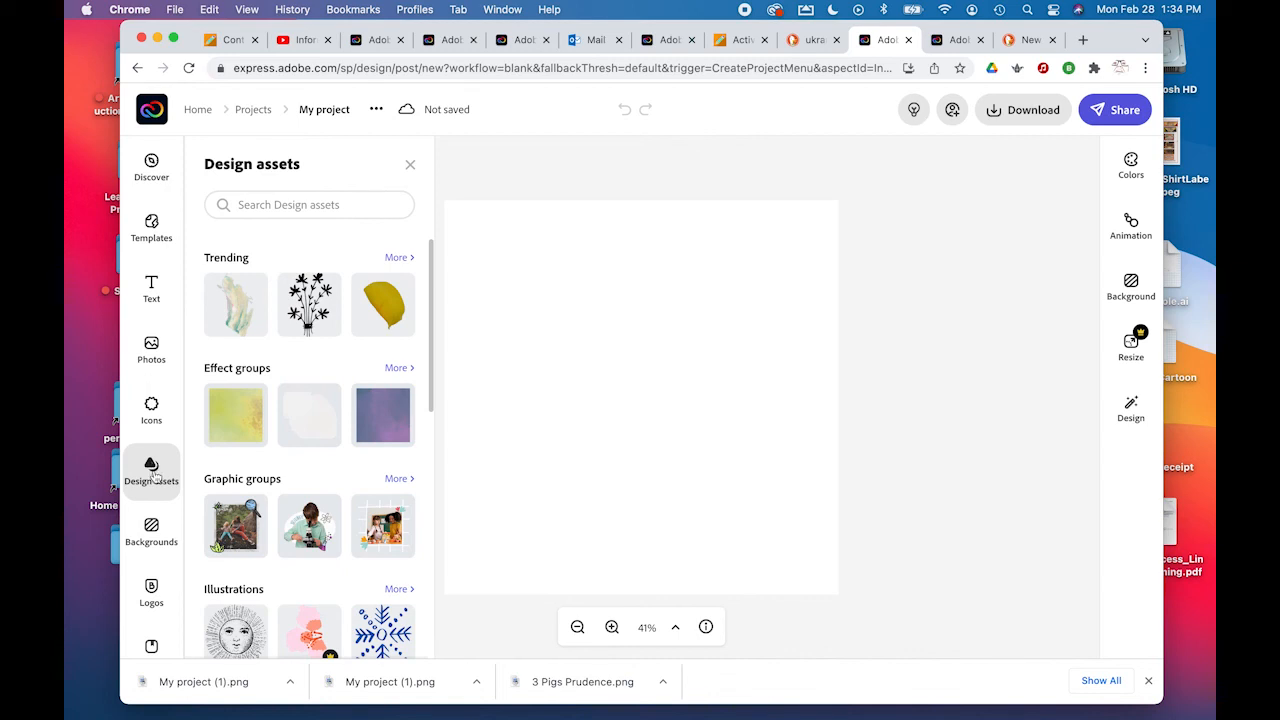
{"action": "left_click", "coordinate": [154, 530]}
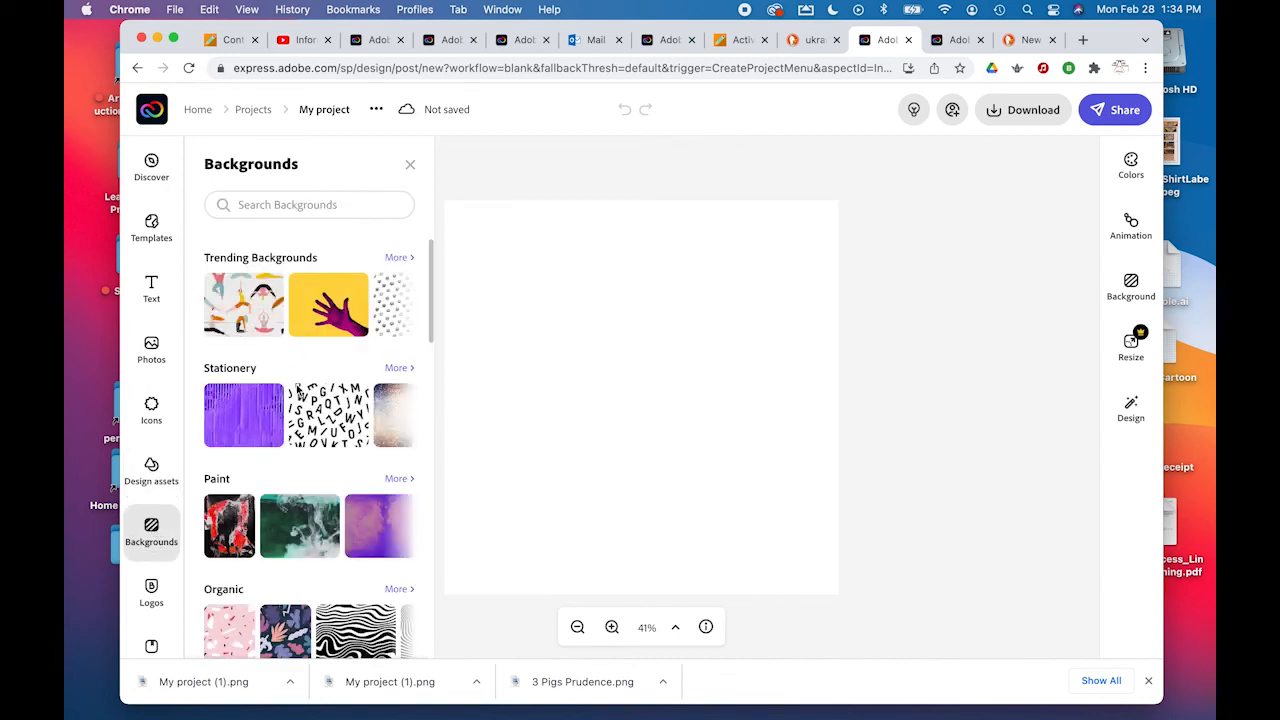
{"action": "scroll", "coordinate": [300, 396], "scroll_direction": "down", "scroll_amount": 4}
{"action": "scroll", "coordinate": [300, 396], "scroll_direction": "down", "scroll_amount": 10}
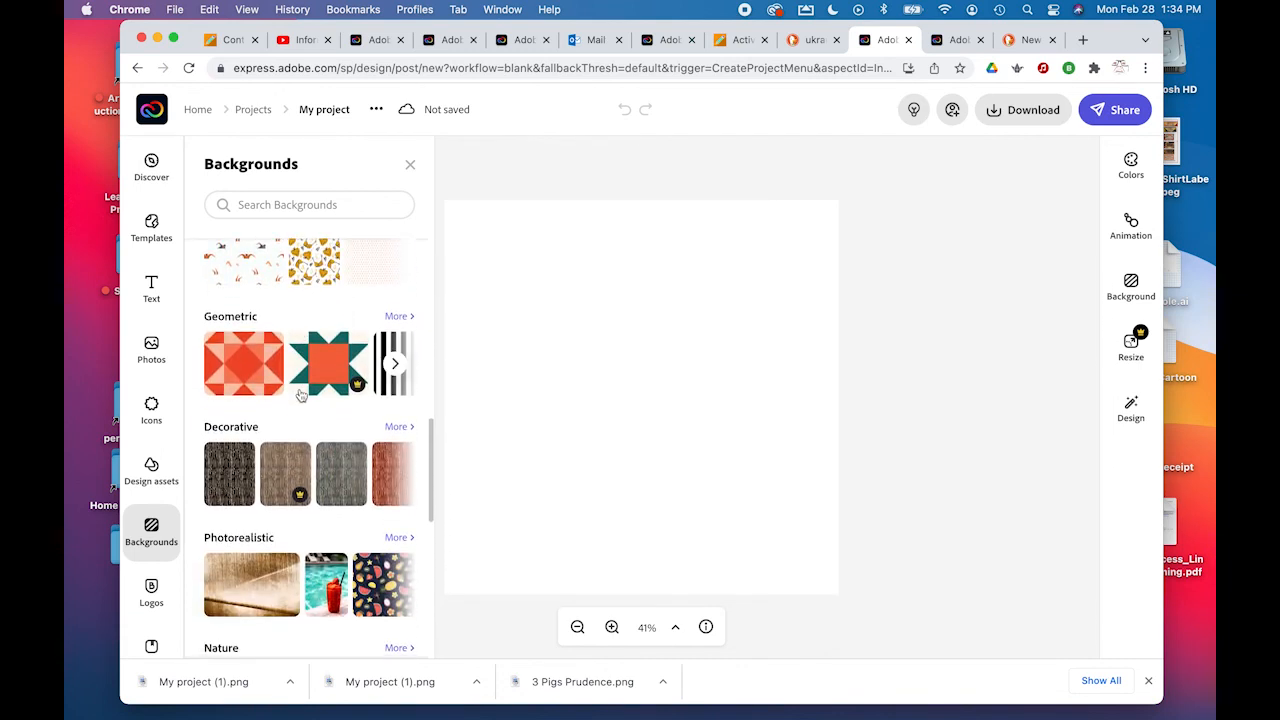
{"action": "left_click", "coordinate": [230, 378]}
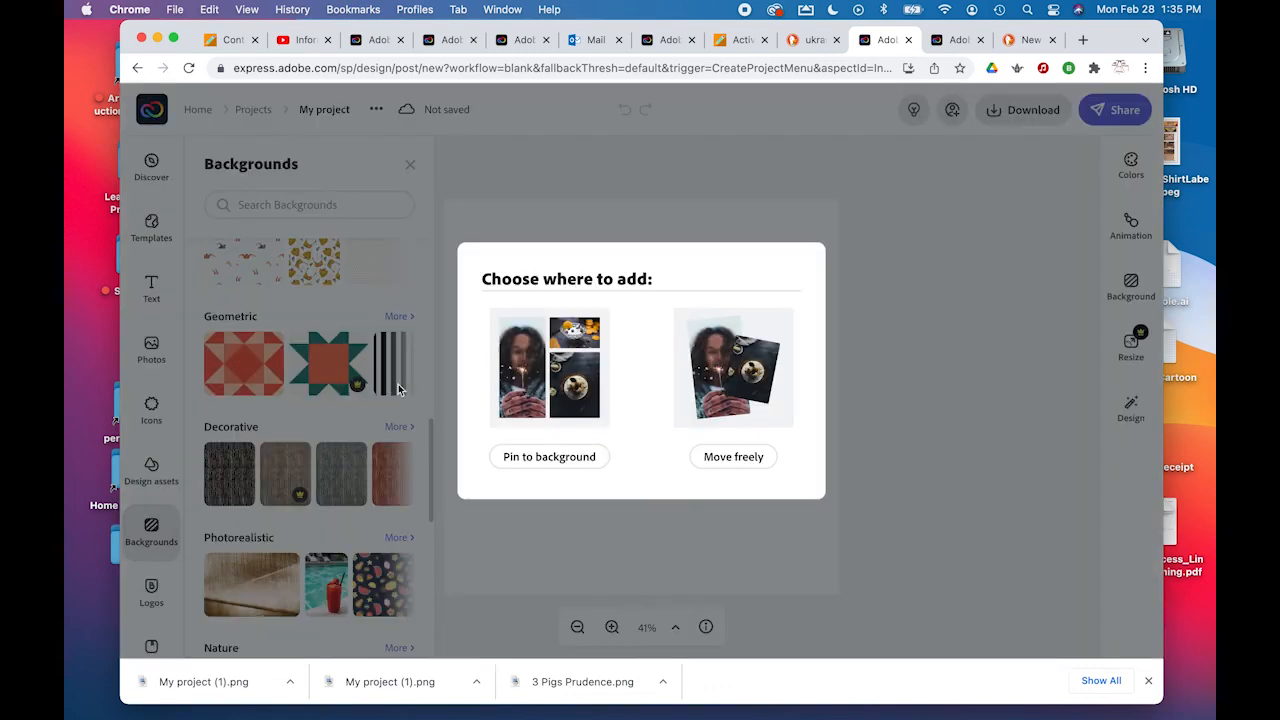
{"action": "left_click", "coordinate": [551, 457]}
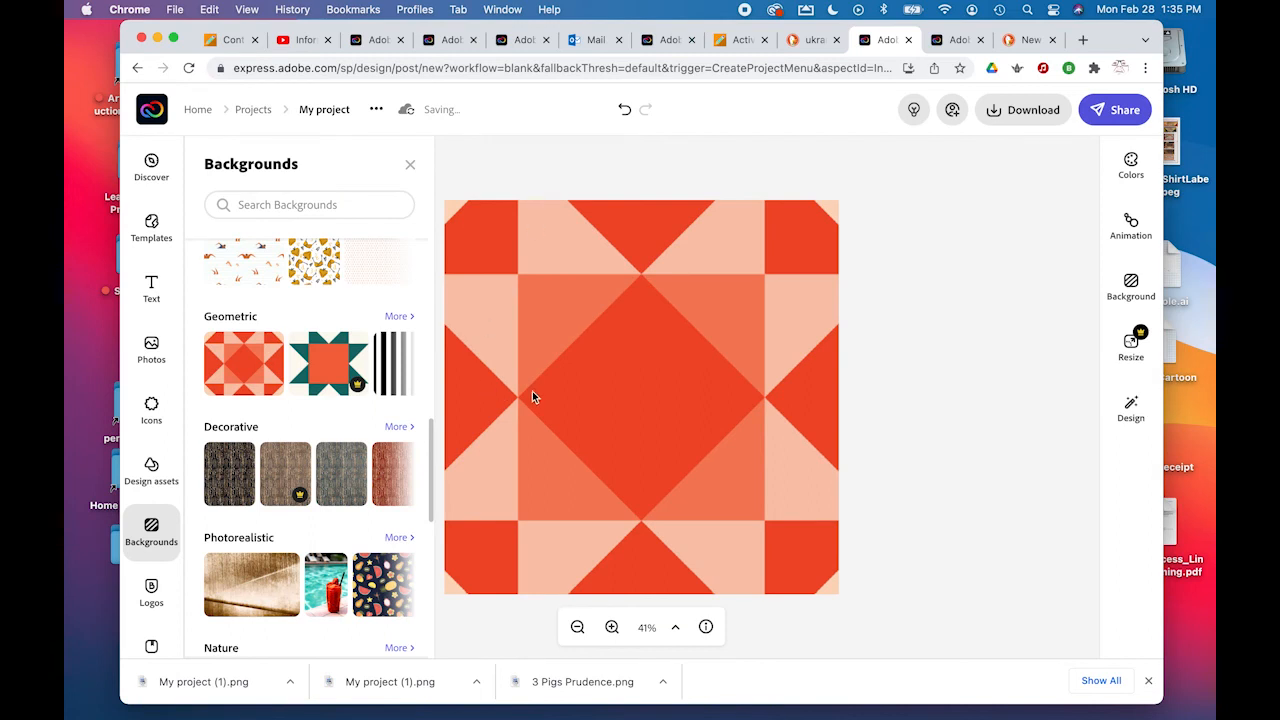
{"action": "left_click", "coordinate": [583, 355]}
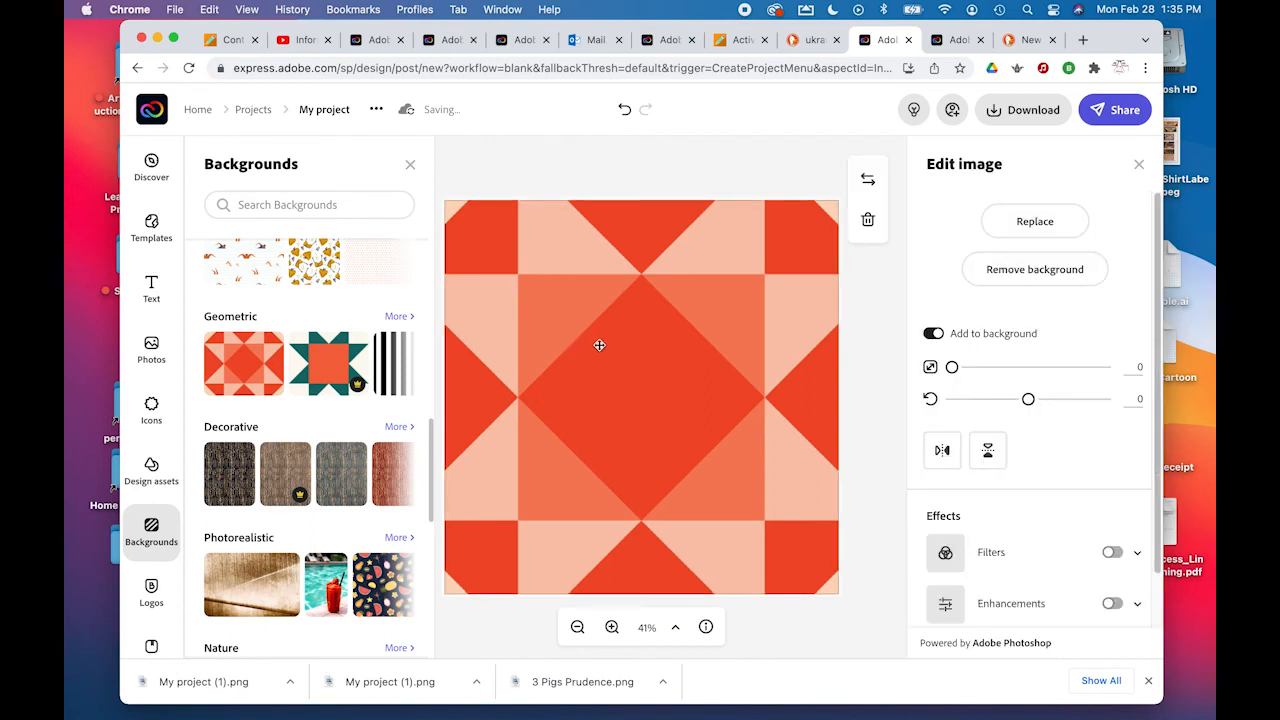
{"action": "left_click_drag", "start_coordinate": [955, 368], "coordinate": [926, 372]}
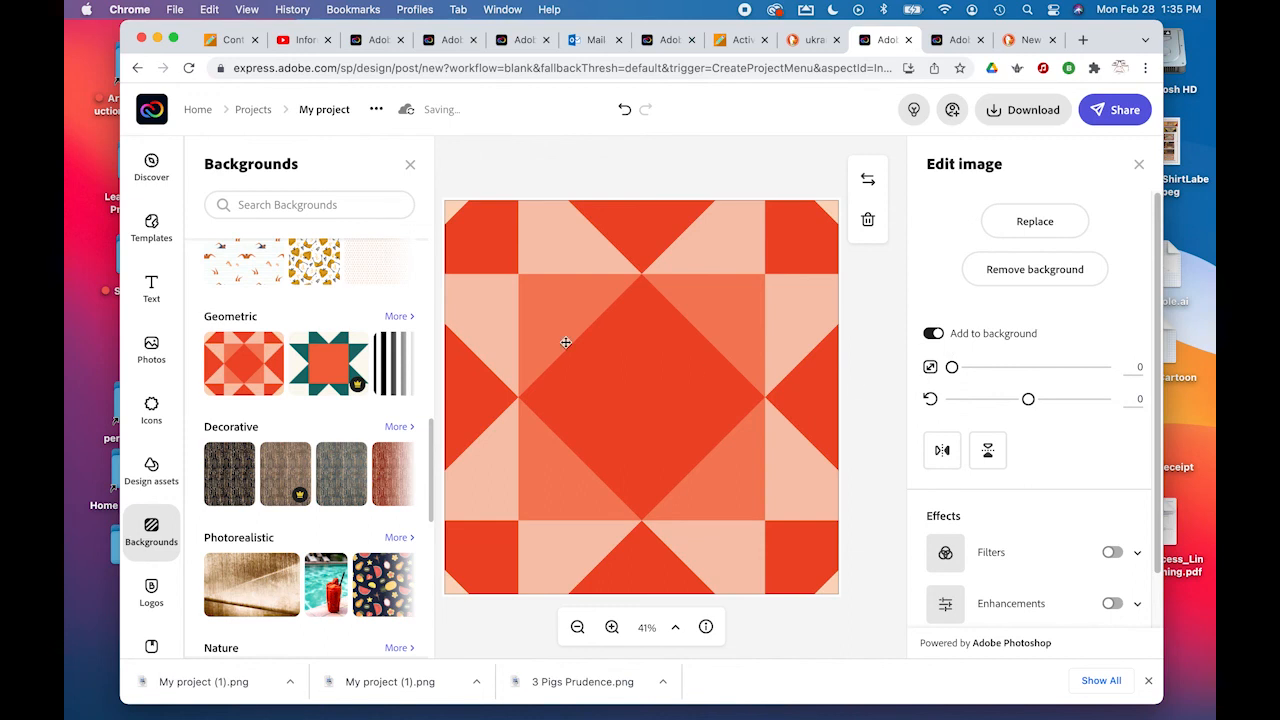
- Pin the multicolour quilt pattern from Folk Geo Patterns to the background and delete the cell holding the orange star pattern
{"action": "left_click", "coordinate": [407, 319]}
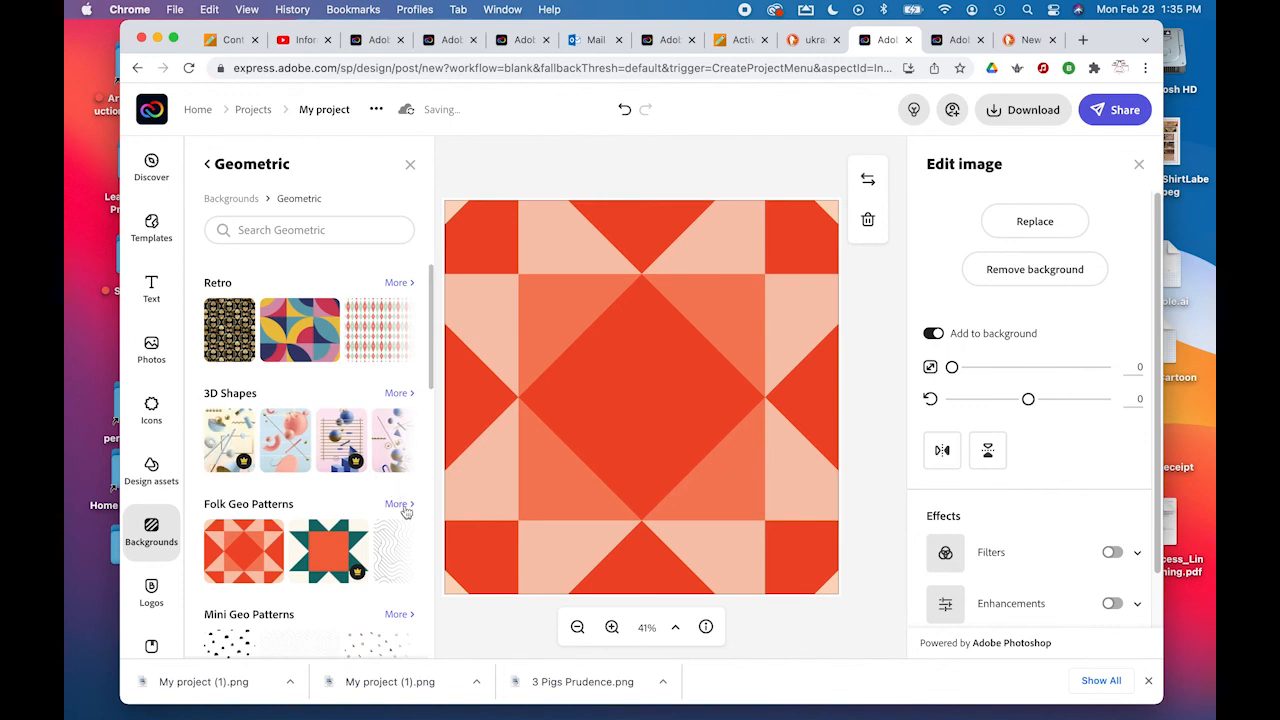
{"action": "left_click", "coordinate": [390, 545]}
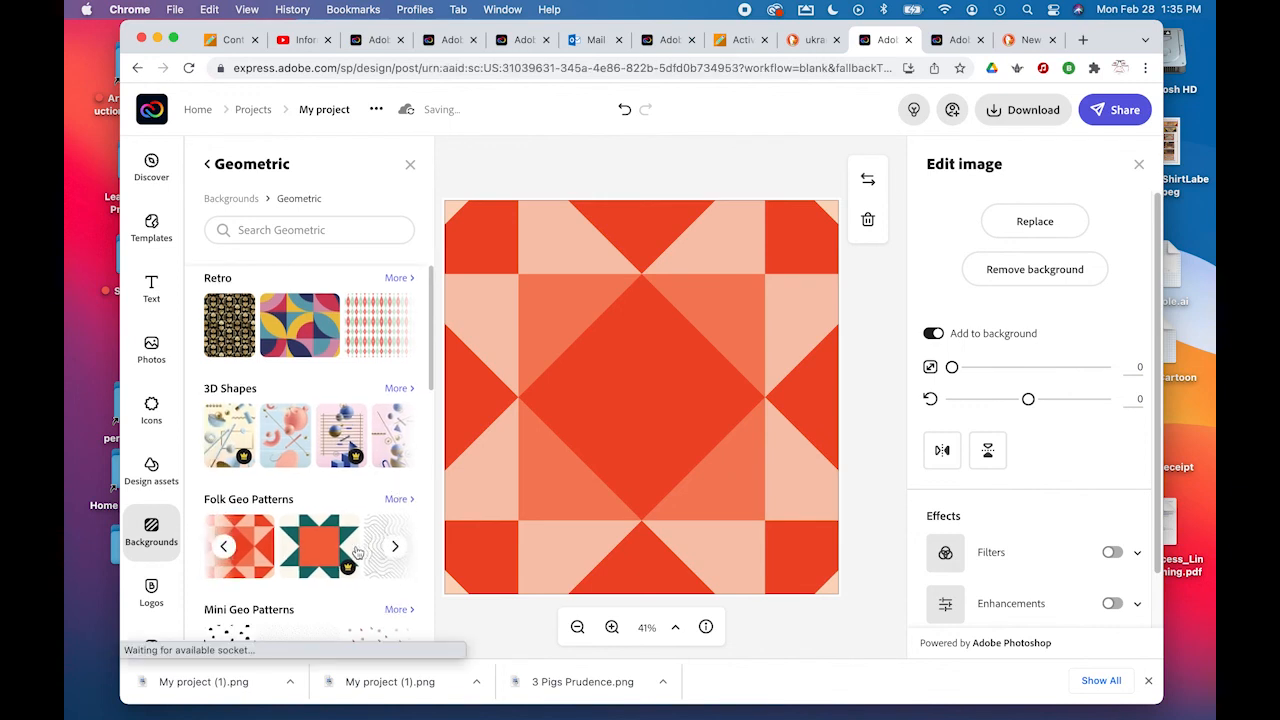
{"action": "scroll", "coordinate": [342, 545], "scroll_direction": "right", "scroll_amount": 5}
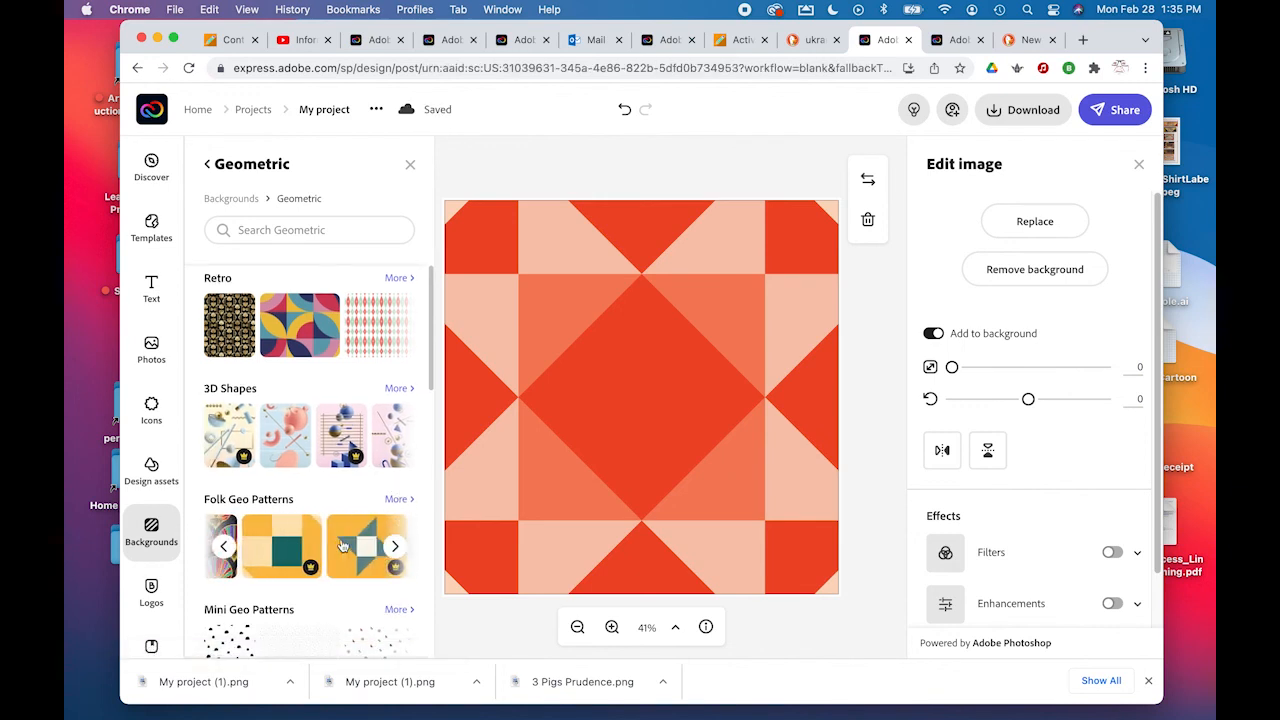
{"action": "scroll", "coordinate": [342, 545], "scroll_direction": "right", "scroll_amount": 5}
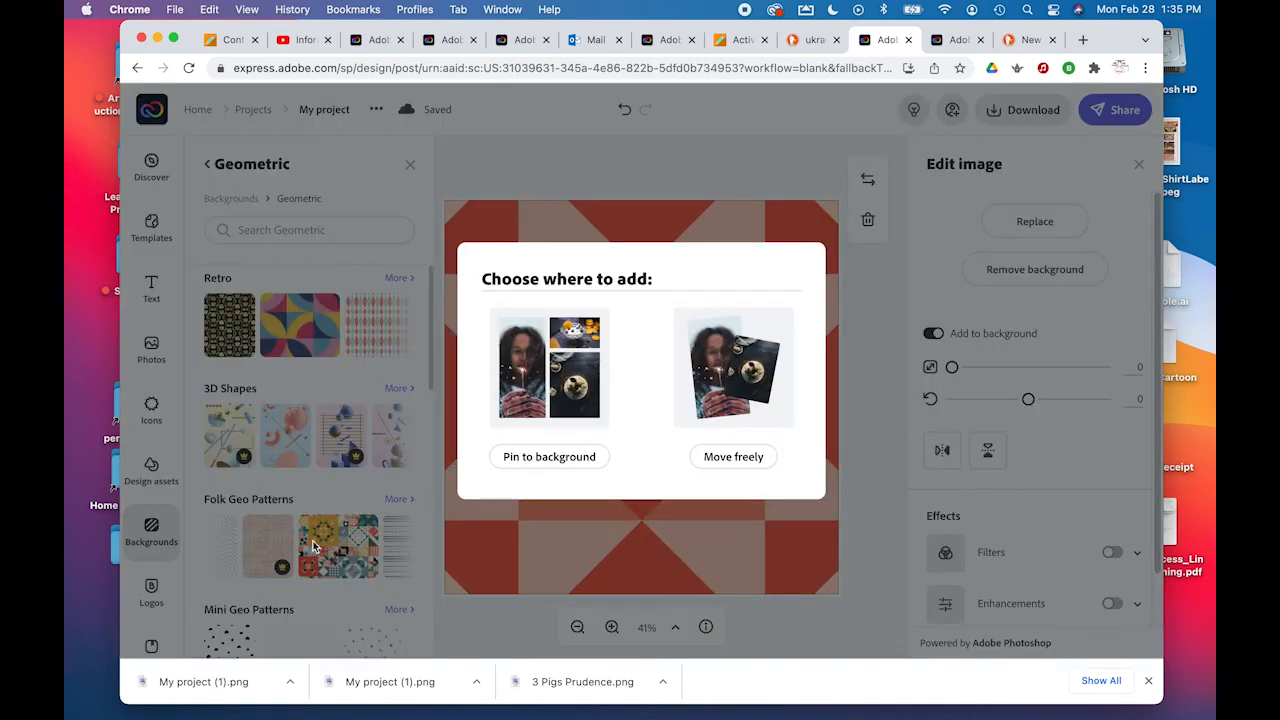
{"action": "left_click", "coordinate": [530, 456]}
{"action": "mouse_move", "coordinate": [649, 398]}
{"action": "left_mouse_down"}
{"action": "mouse_move", "coordinate": [606, 380]}
{"action": "mouse_move", "coordinate": [637, 390]}
{"action": "left_mouse_up"}
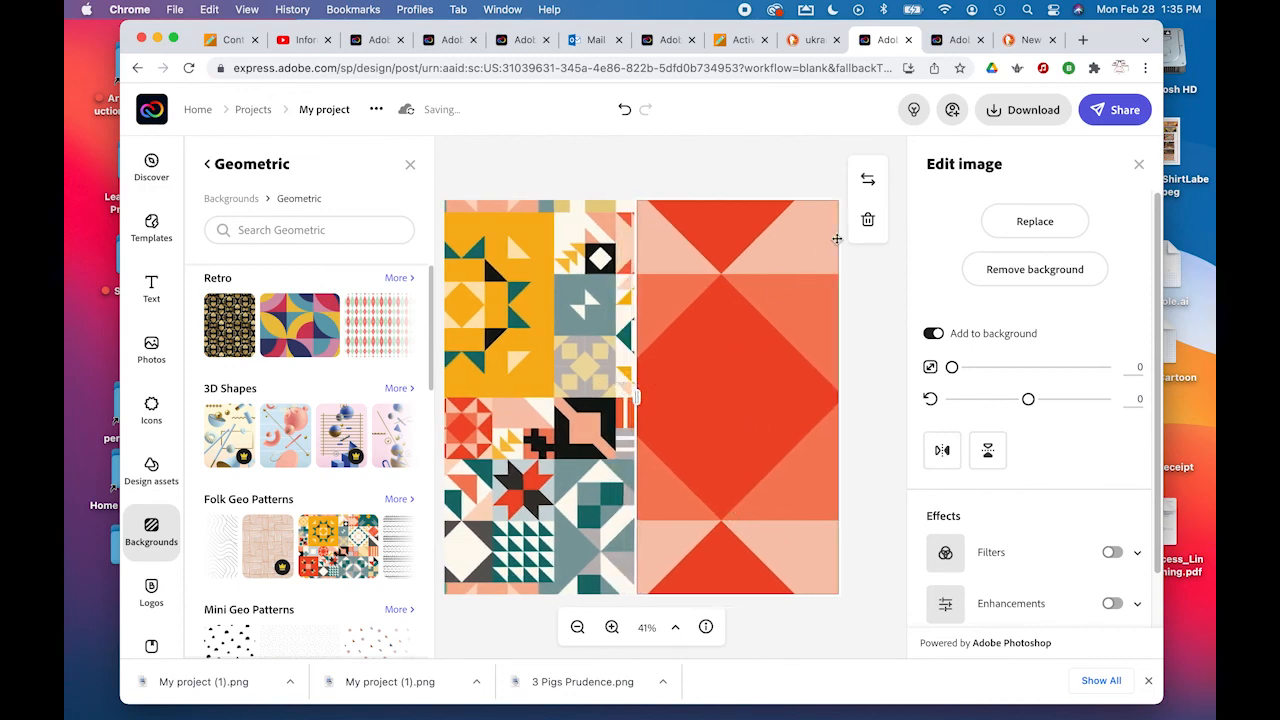
{"action": "left_click", "coordinate": [868, 219]}
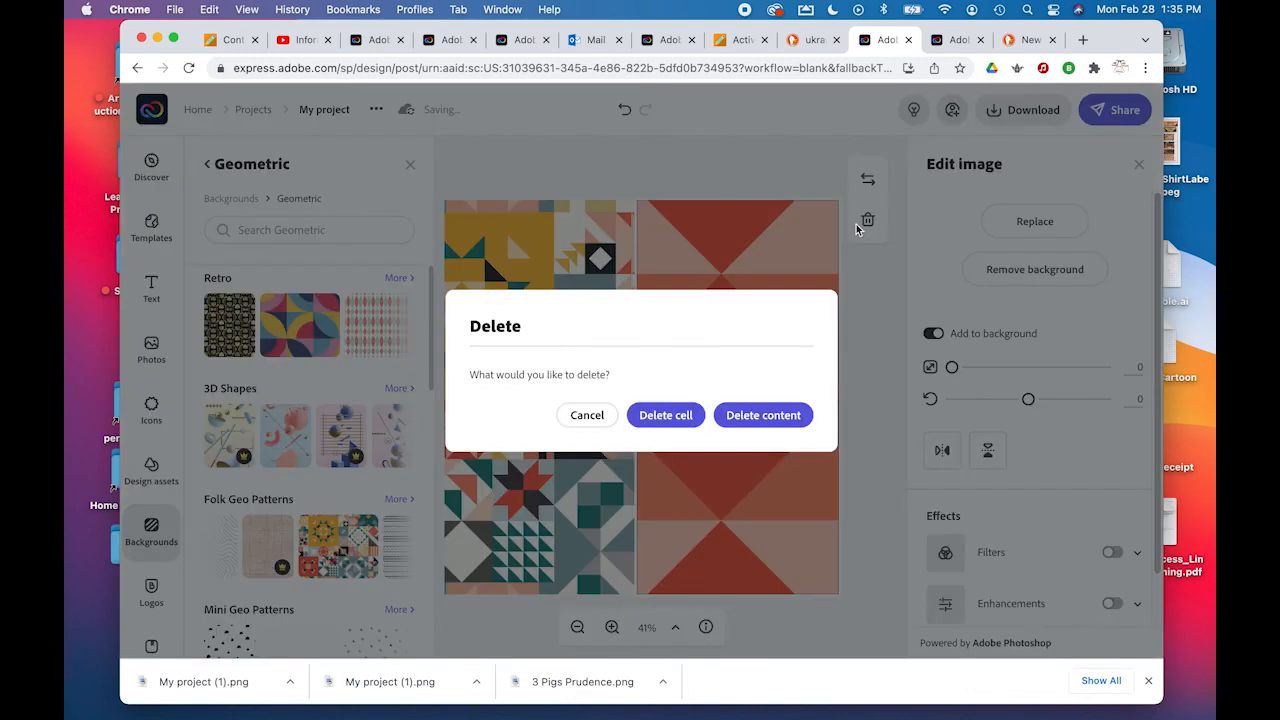
{"action": "left_click", "coordinate": [668, 415]}
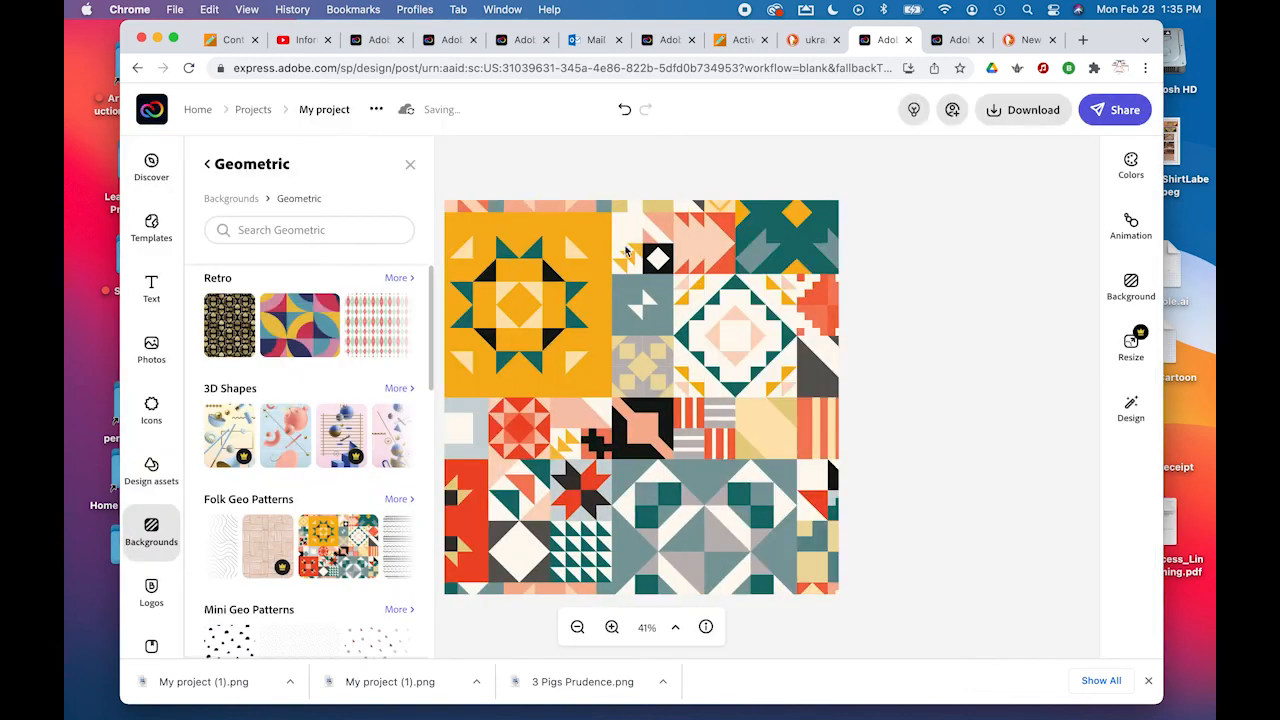
- Set the quilt background's scale to 4 and its rotation to -33
{"action": "left_click", "coordinate": [556, 344]}
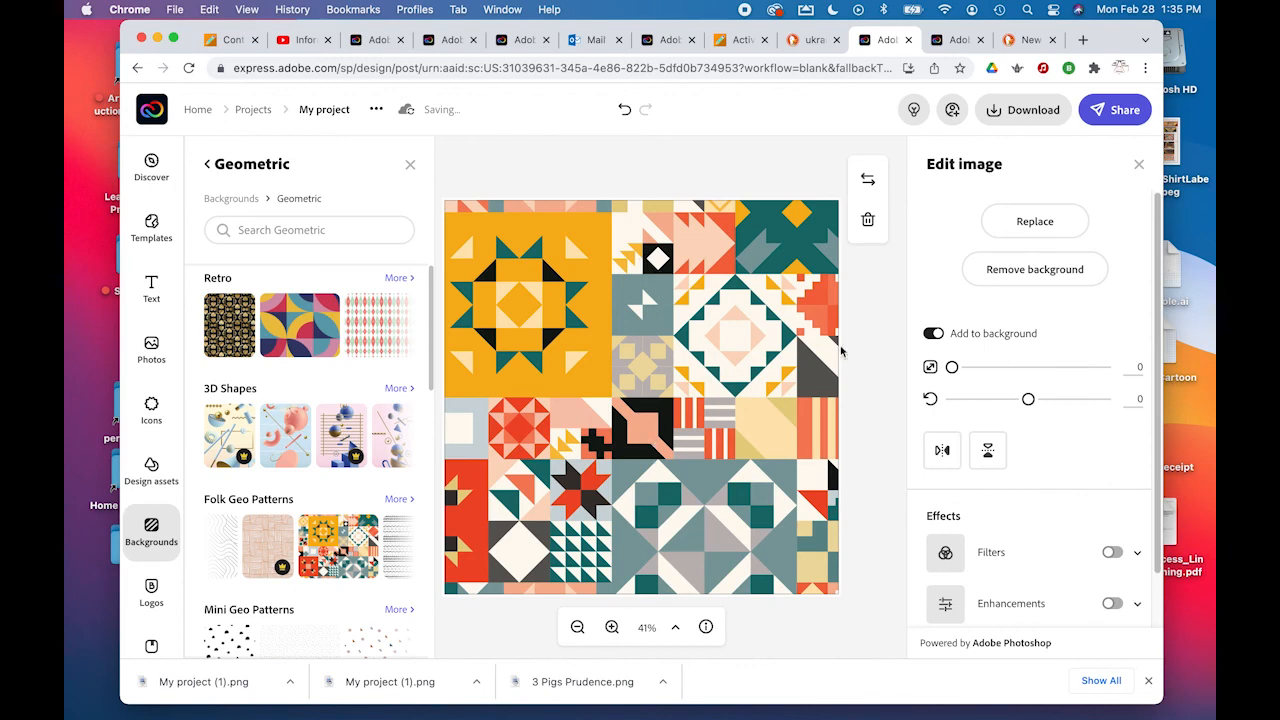
{"action": "mouse_move", "coordinate": [955, 368]}
{"action": "left_mouse_down"}
{"action": "mouse_move", "coordinate": [986, 367]}
{"action": "mouse_move", "coordinate": [951, 366]}
{"action": "mouse_move", "coordinate": [972, 367]}
{"action": "left_mouse_up"}
{"action": "mouse_move", "coordinate": [1028, 399]}
{"action": "left_mouse_down"}
{"action": "mouse_move", "coordinate": [1066, 397]}
{"action": "mouse_move", "coordinate": [1014, 392]}
{"action": "left_mouse_up"}
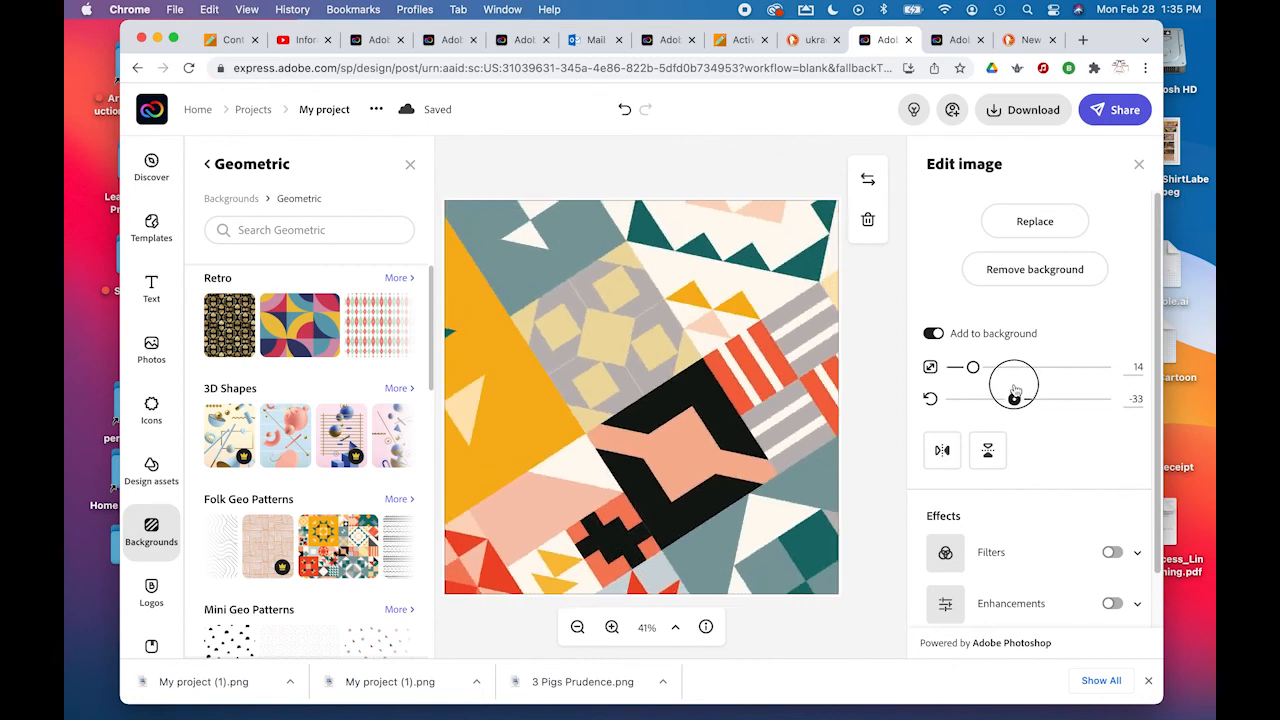
{"action": "left_click_drag", "start_coordinate": [1014, 390], "coordinate": [957, 367]}
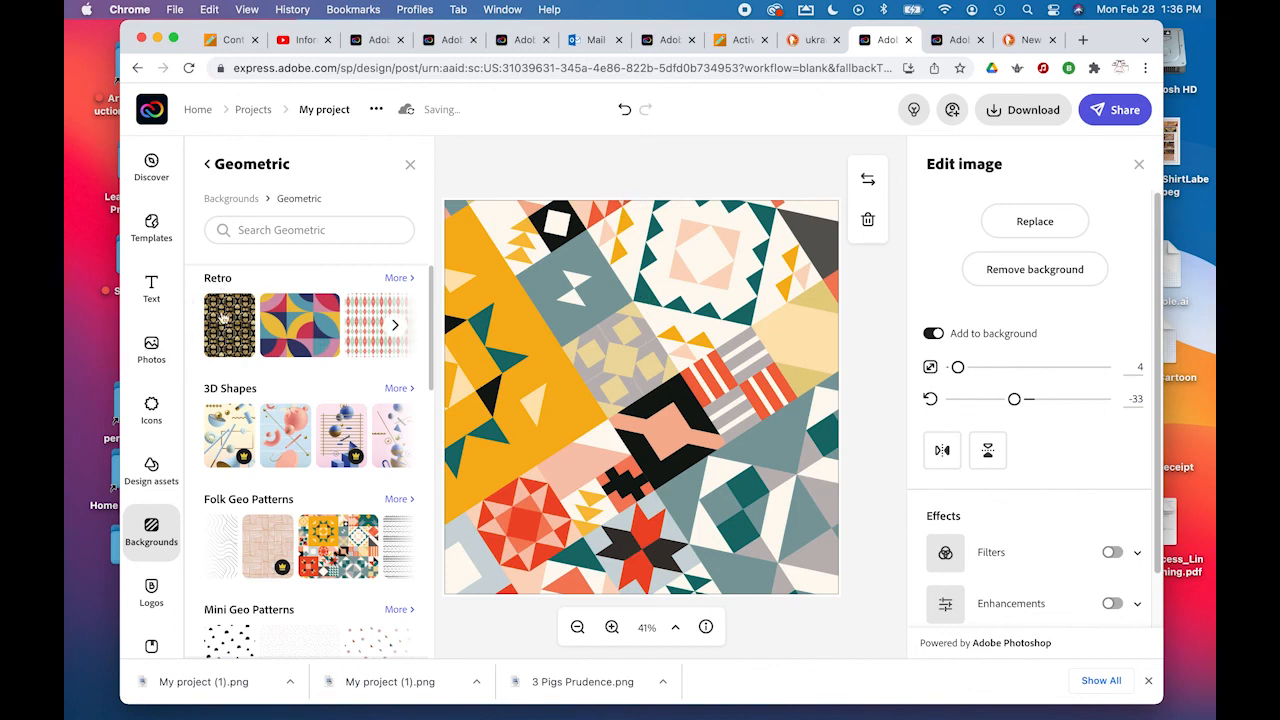
- Upload UkranianEgg2.png from the Desktop as a photo in the project
{"action": "left_click", "coordinate": [156, 355]}
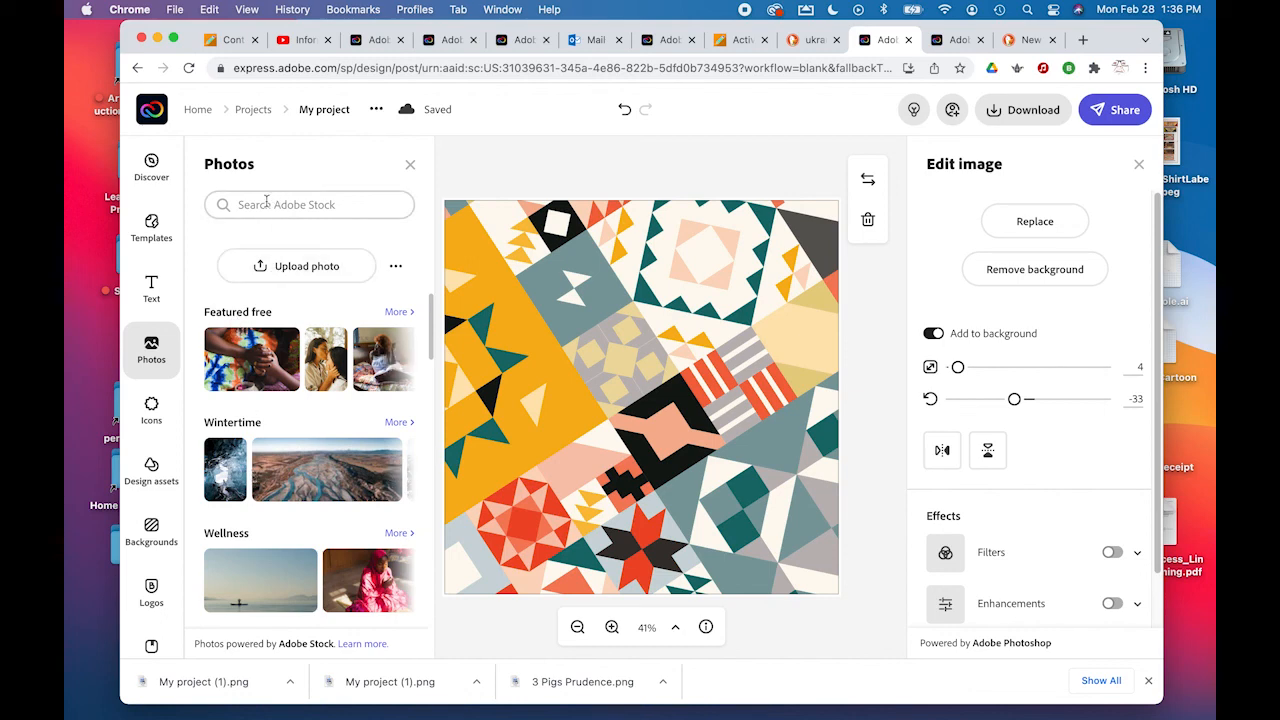
{"action": "left_click", "coordinate": [278, 268]}
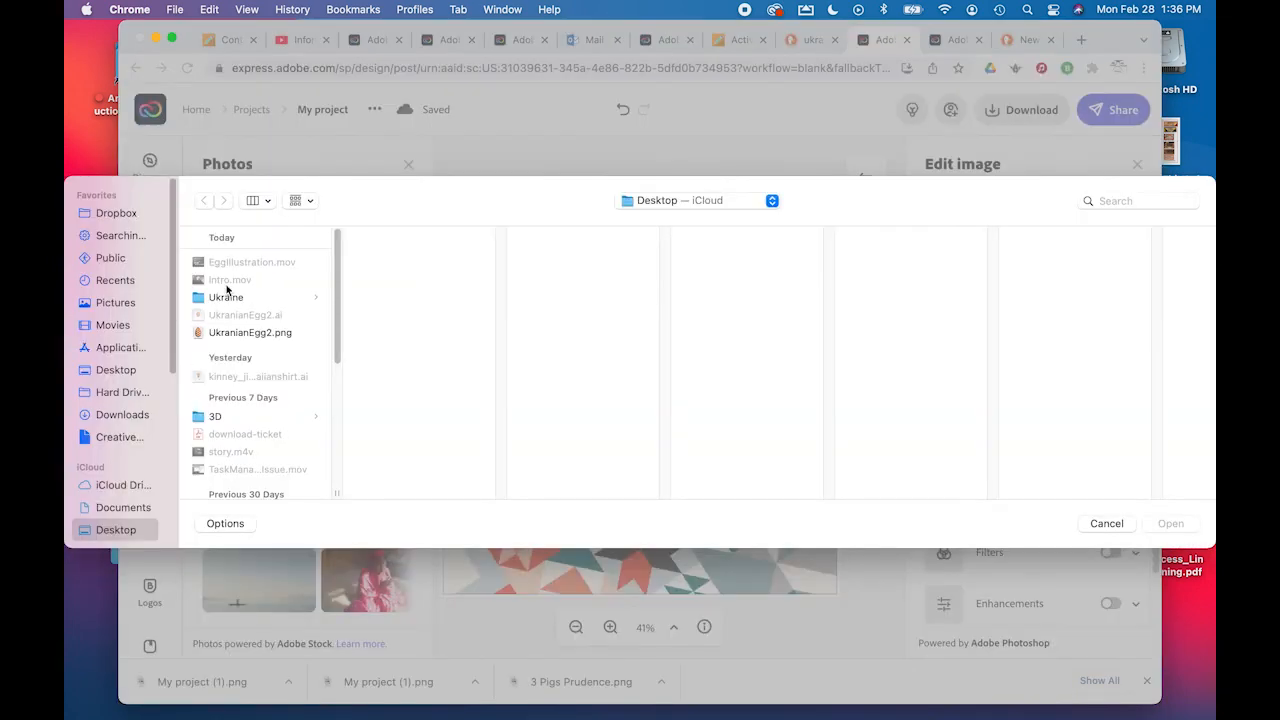
{"action": "left_click", "coordinate": [223, 334]}
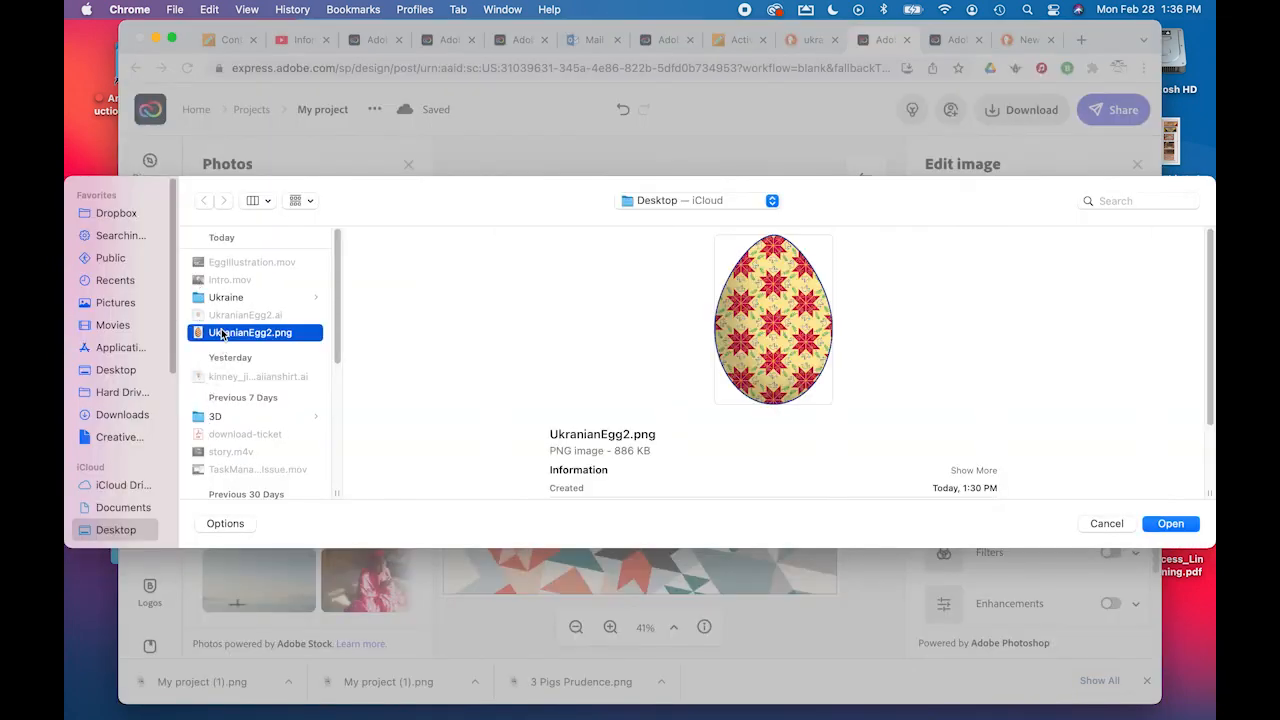
{"action": "left_click", "coordinate": [1158, 518]}
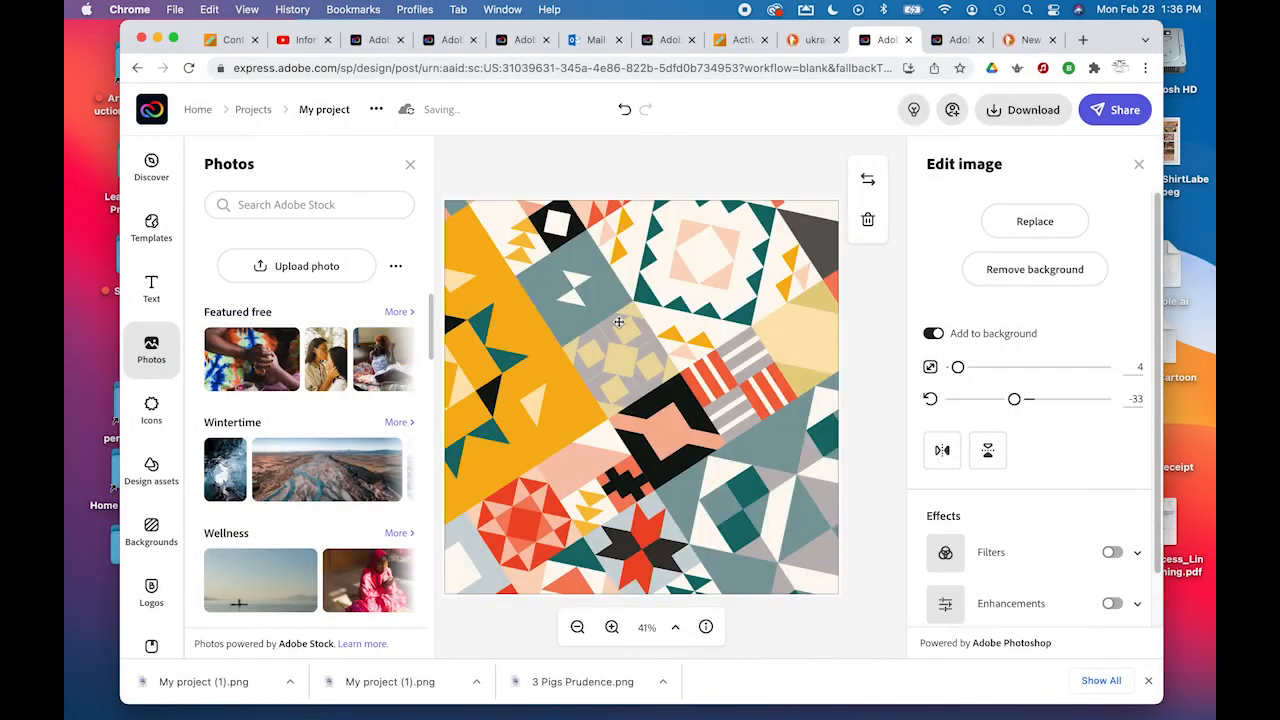
- Move the egg image to the middle of the canvas and enlarge it to more than half the canvas height
{"action": "left_click", "coordinate": [775, 493]}
{"action": "left_click_drag", "start_coordinate": [775, 493], "coordinate": [616, 348]}
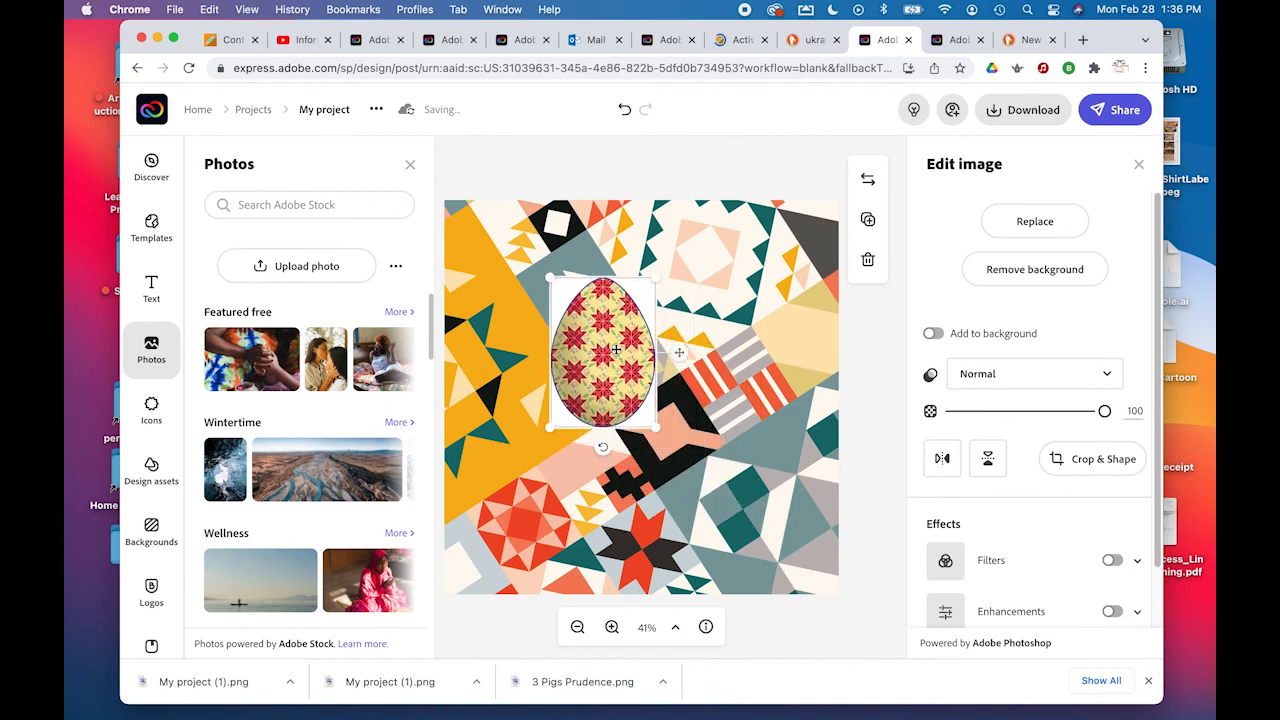
{"action": "left_click_drag", "start_coordinate": [656, 428], "coordinate": [754, 507]}
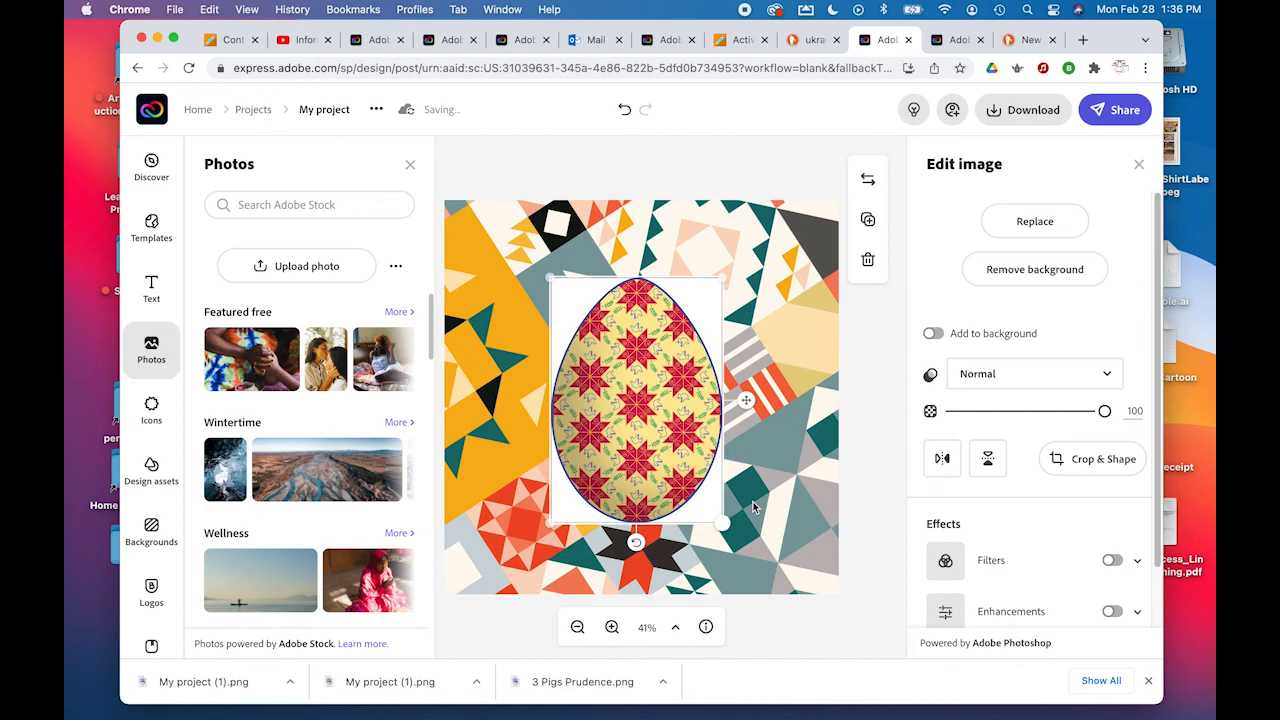
{"action": "left_click_drag", "start_coordinate": [669, 425], "coordinate": [655, 397]}
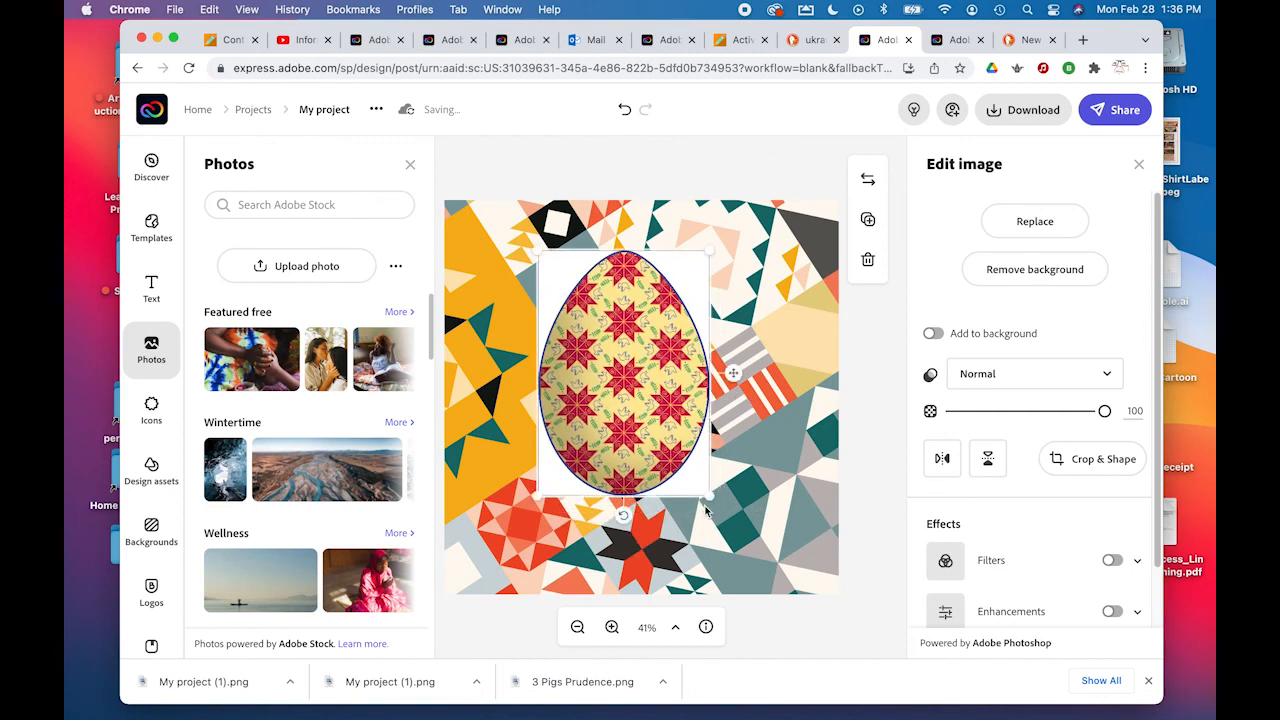
{"action": "left_click_drag", "start_coordinate": [706, 511], "coordinate": [738, 522]}
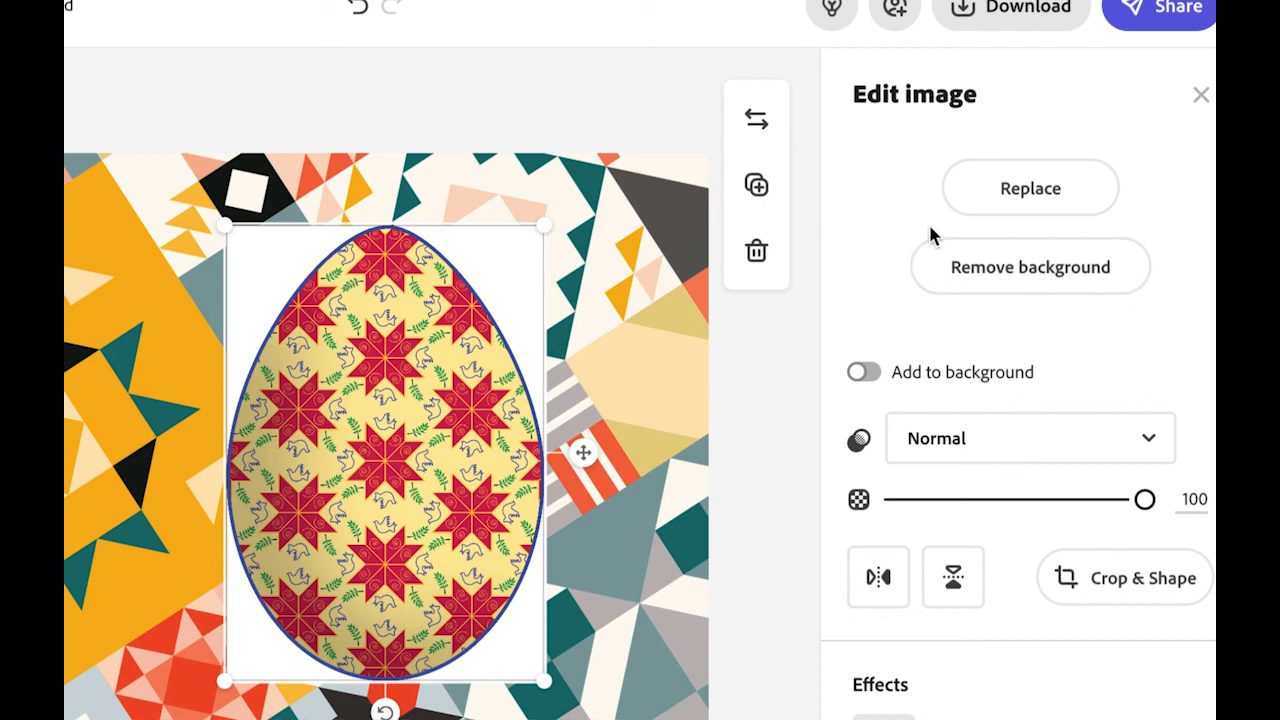
- Remove the egg image's background, set the cutout's eraser brush size to 30 and accept the cutout
{"action": "left_click", "coordinate": [987, 279]}
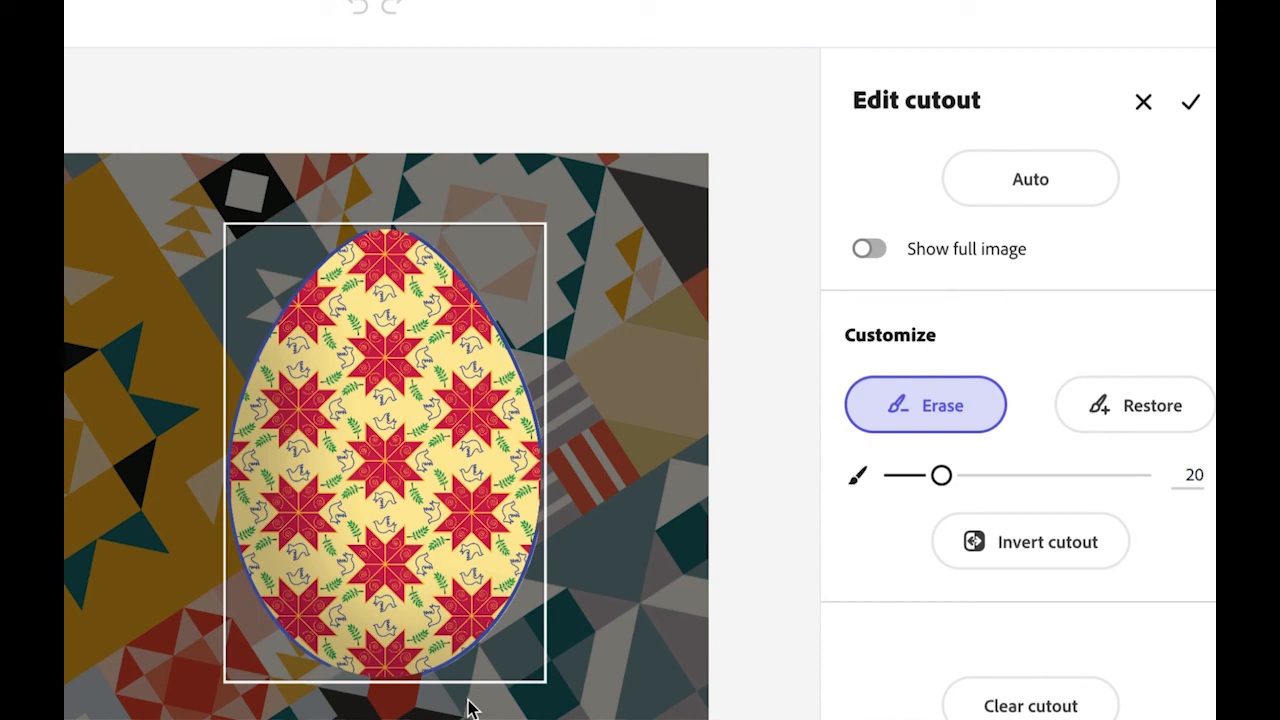
{"action": "left_click_drag", "start_coordinate": [942, 476], "coordinate": [966, 478]}
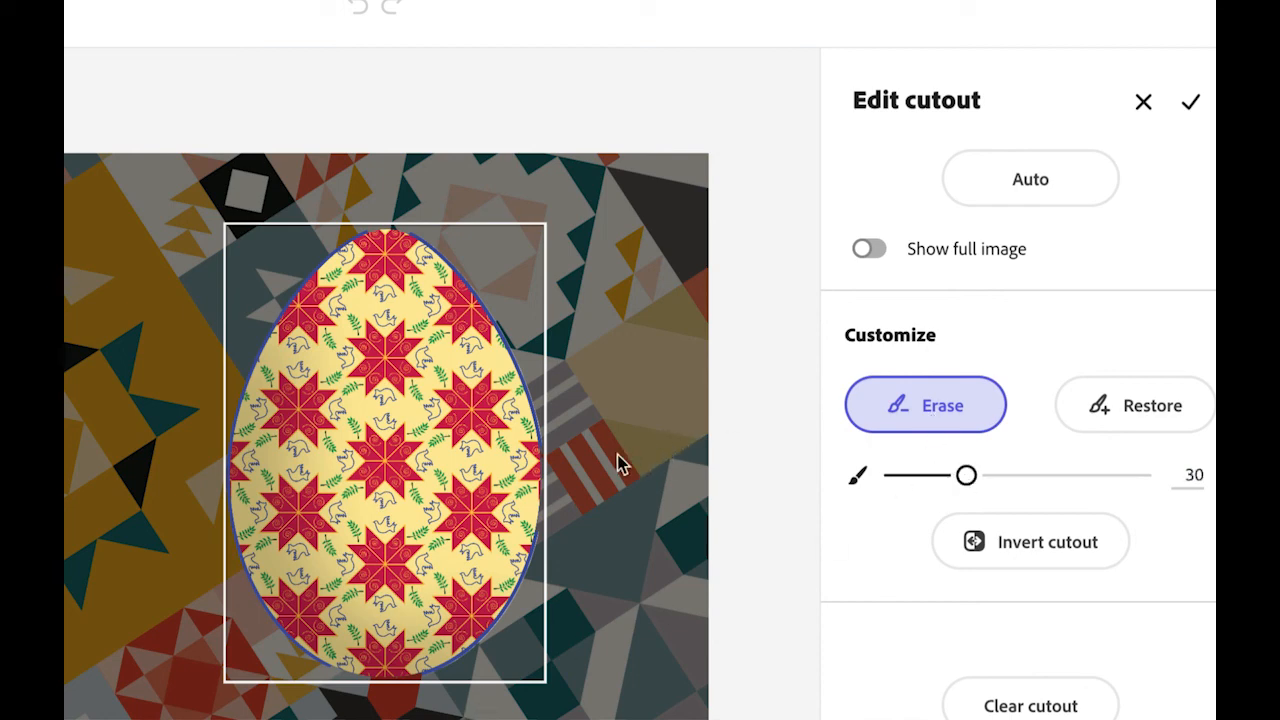
{"action": "left_click_drag", "start_coordinate": [966, 476], "coordinate": [966, 475]}
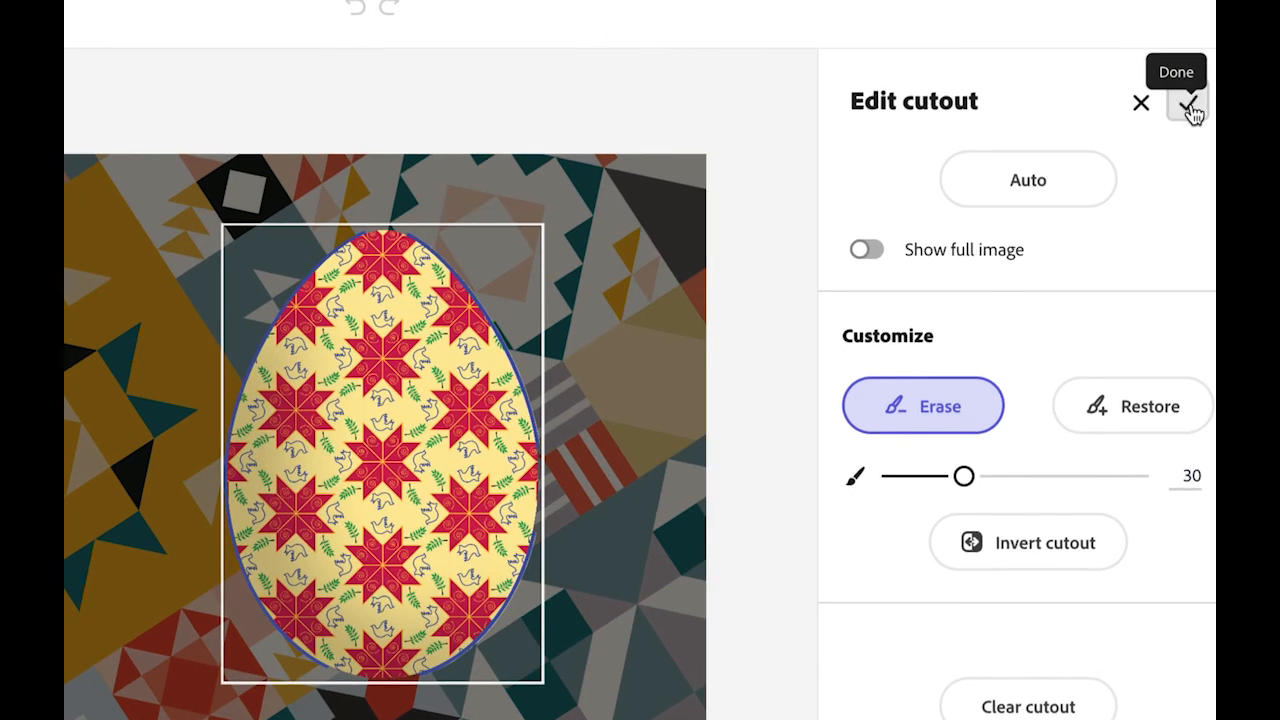
{"action": "left_click", "coordinate": [1188, 106]}
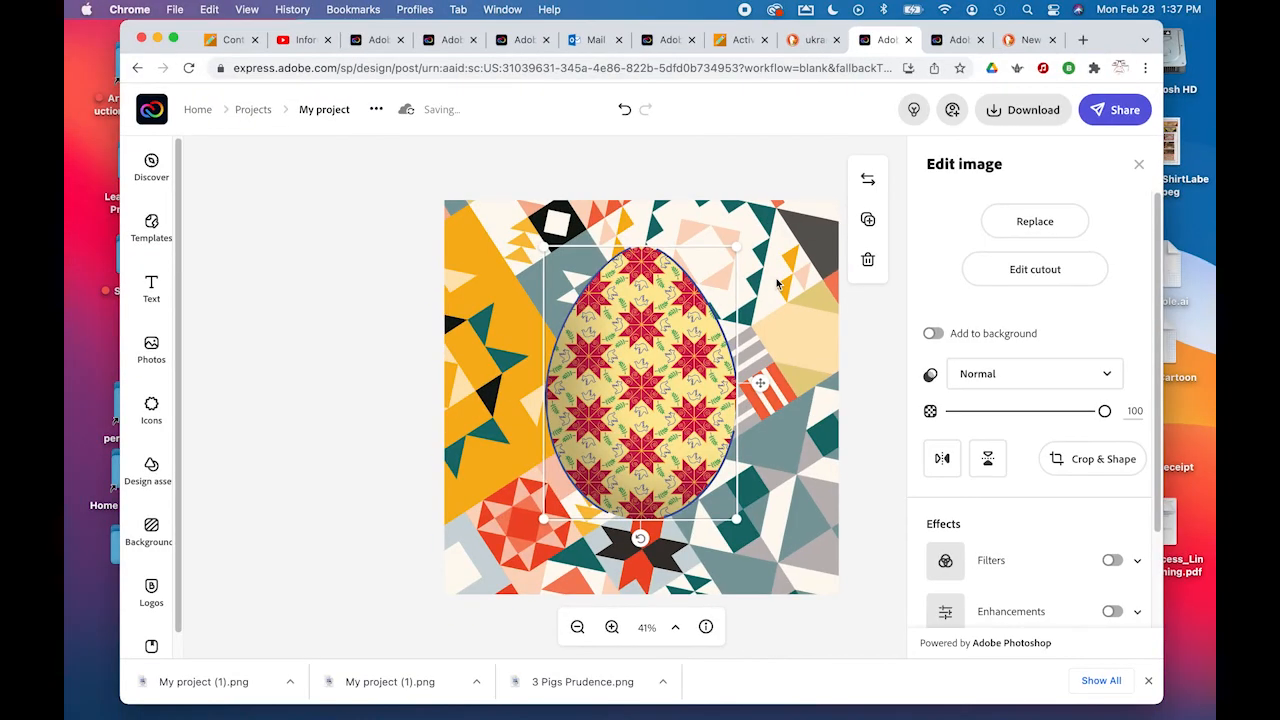
- Move the cut-out egg slightly down so it sits in the centre of the canvas
{"action": "left_click", "coordinate": [358, 369]}
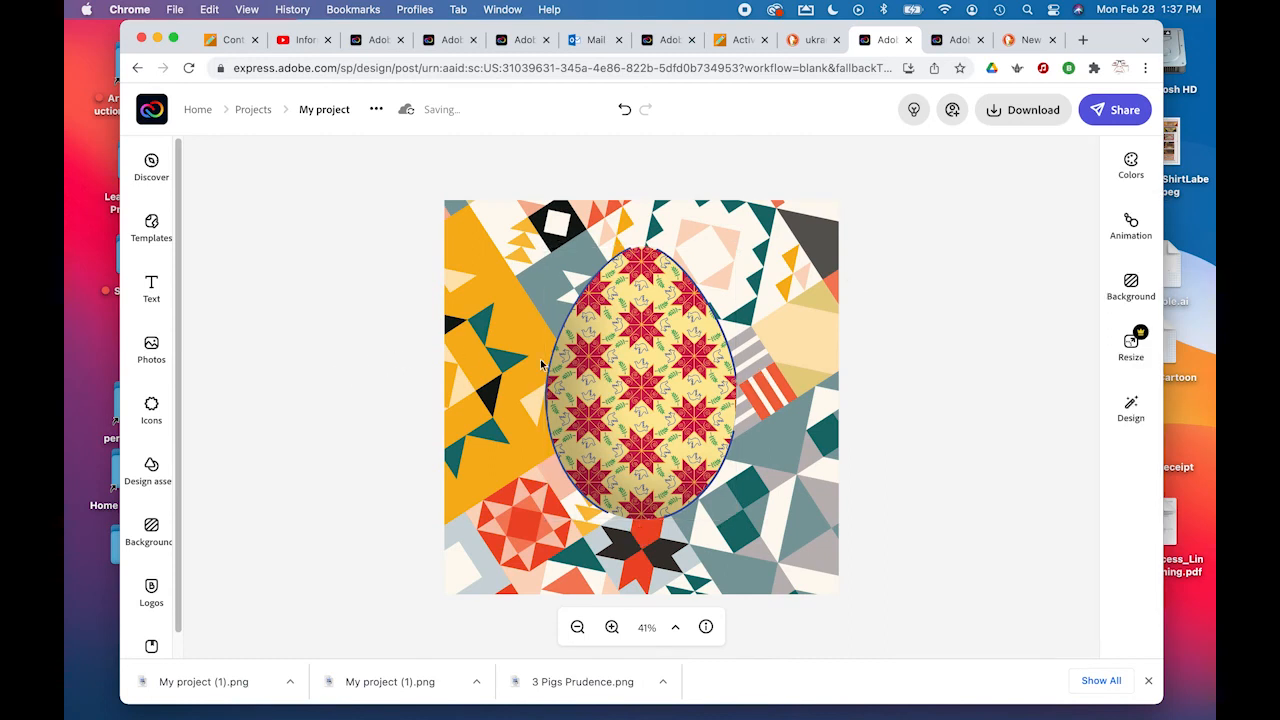
{"action": "mouse_move", "coordinate": [641, 383]}
{"action": "left_mouse_down"}
{"action": "mouse_move", "coordinate": [637, 397]}
{"action": "mouse_move", "coordinate": [637, 381]}
{"action": "left_mouse_up"}
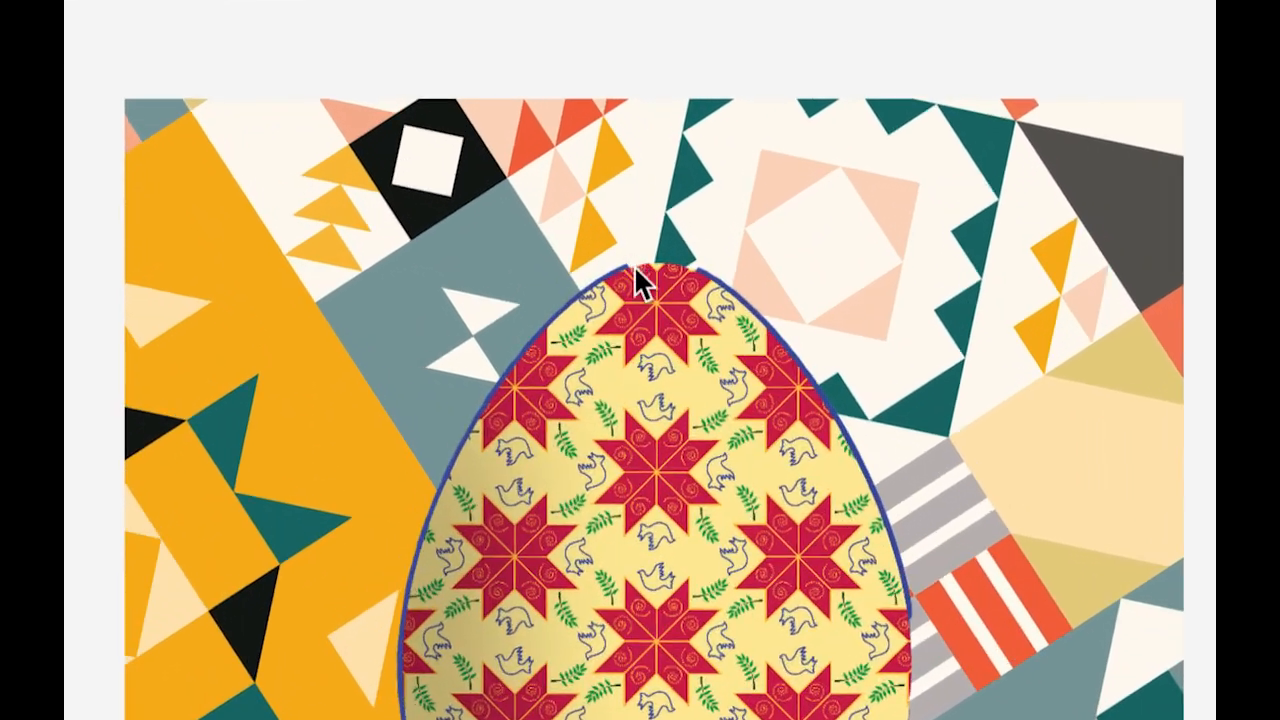
{"action": "right_click", "coordinate": [664, 296]}
{"action": "key", "text": "Escape"}
{"action": "left_click", "coordinate": [615, 340]}
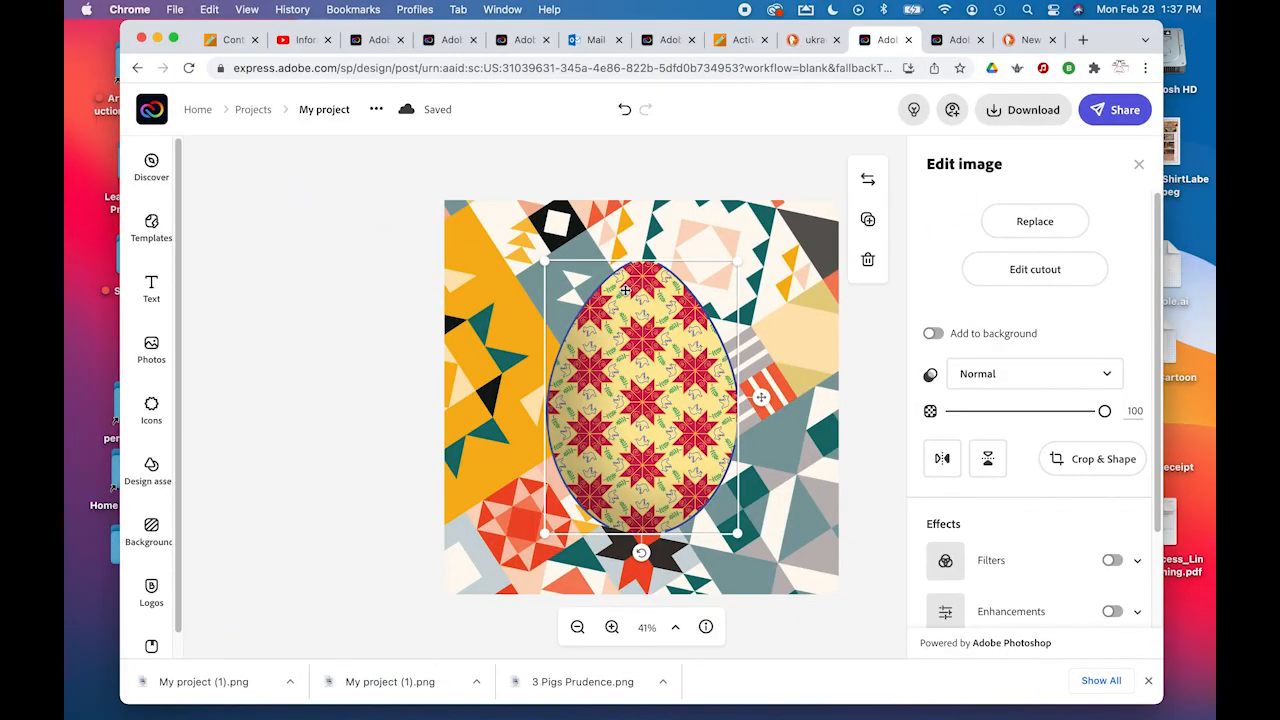
- Edit the egg's cutout and restore the missing blue outline at the egg's top with a size 8 brush
{"action": "left_click", "coordinate": [1045, 276]}
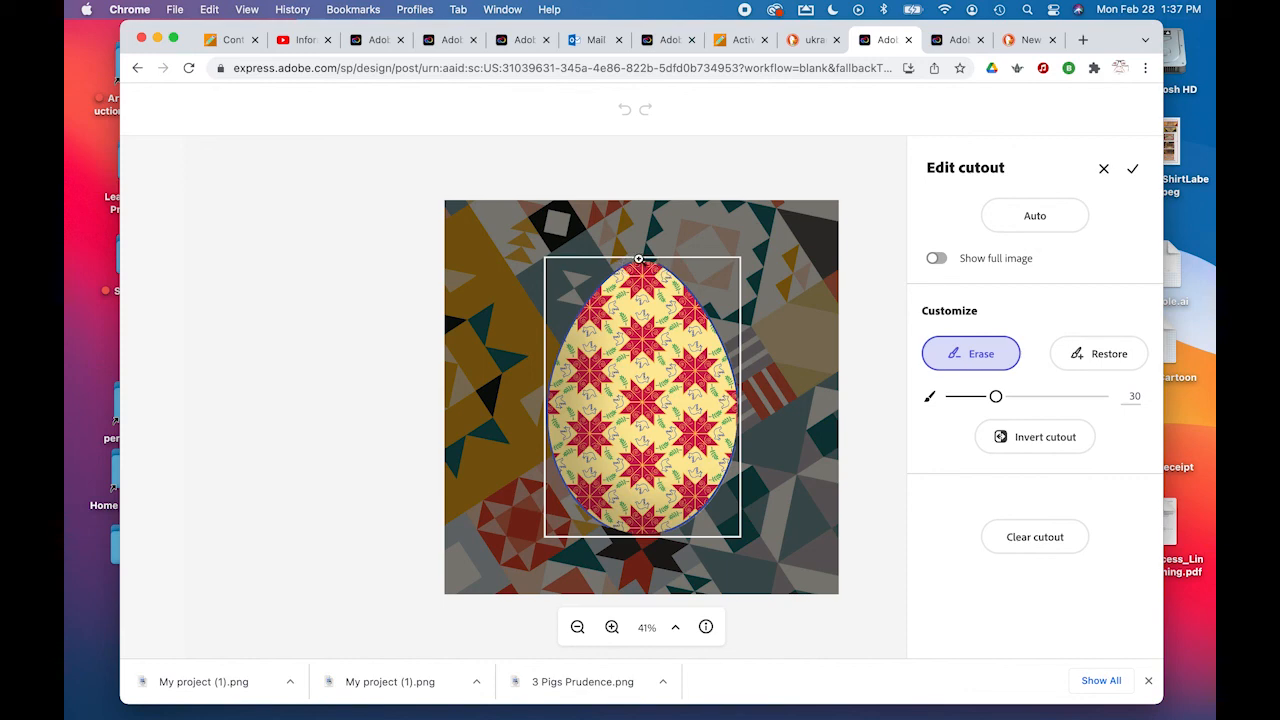
{"action": "left_click", "coordinate": [613, 628]}
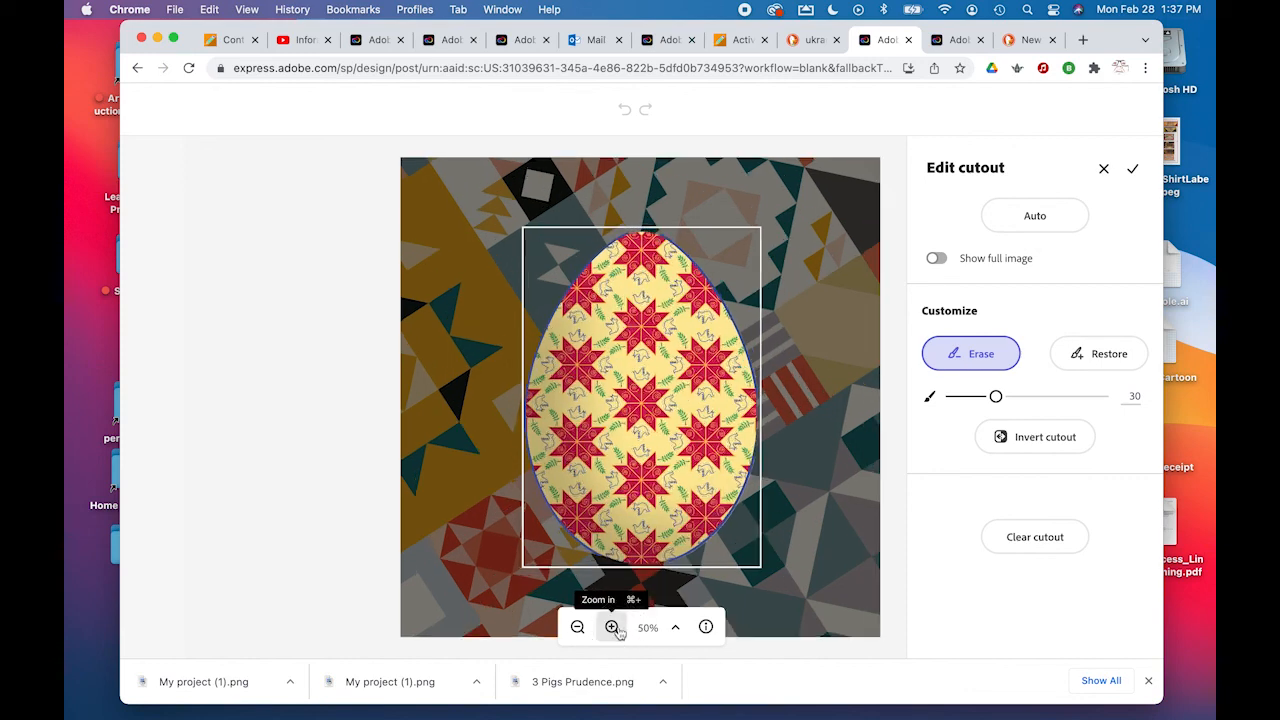
{"action": "left_click", "coordinate": [614, 628]}
{"action": "left_click", "coordinate": [613, 627]}
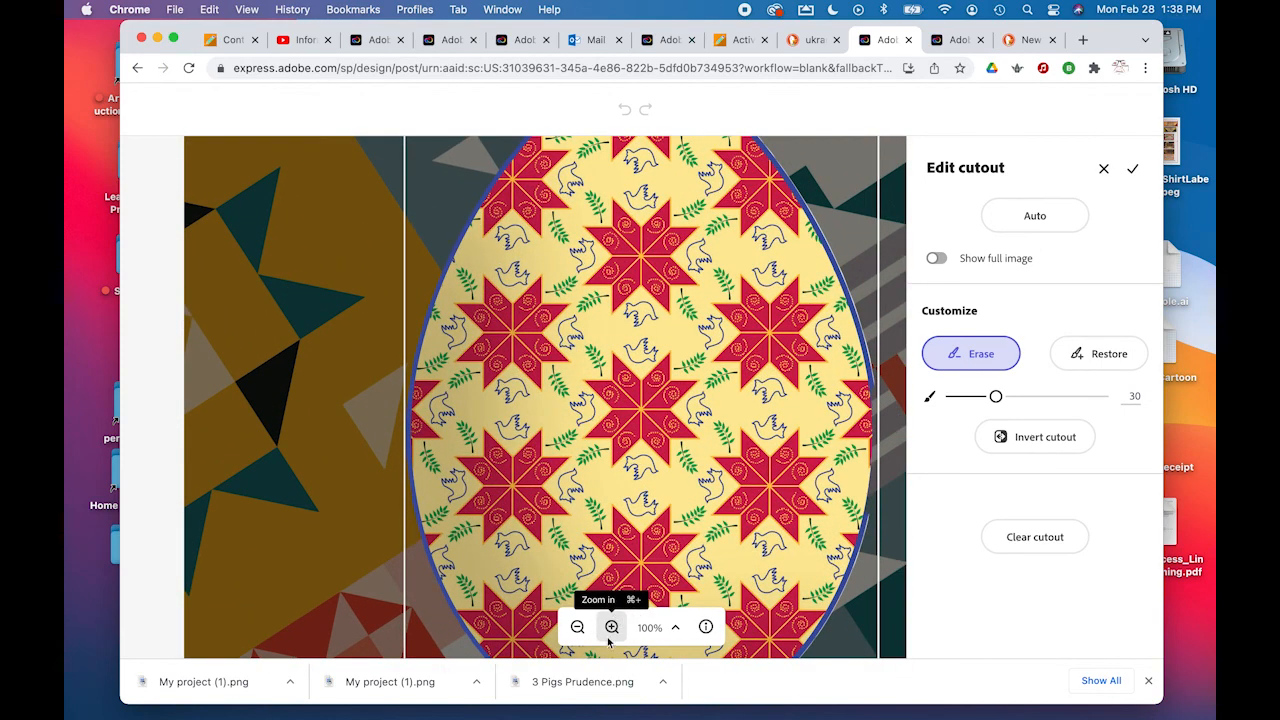
{"action": "left_click", "coordinate": [610, 632]}
{"action": "left_click_drag", "start_coordinate": [655, 270], "coordinate": [572, 542]}
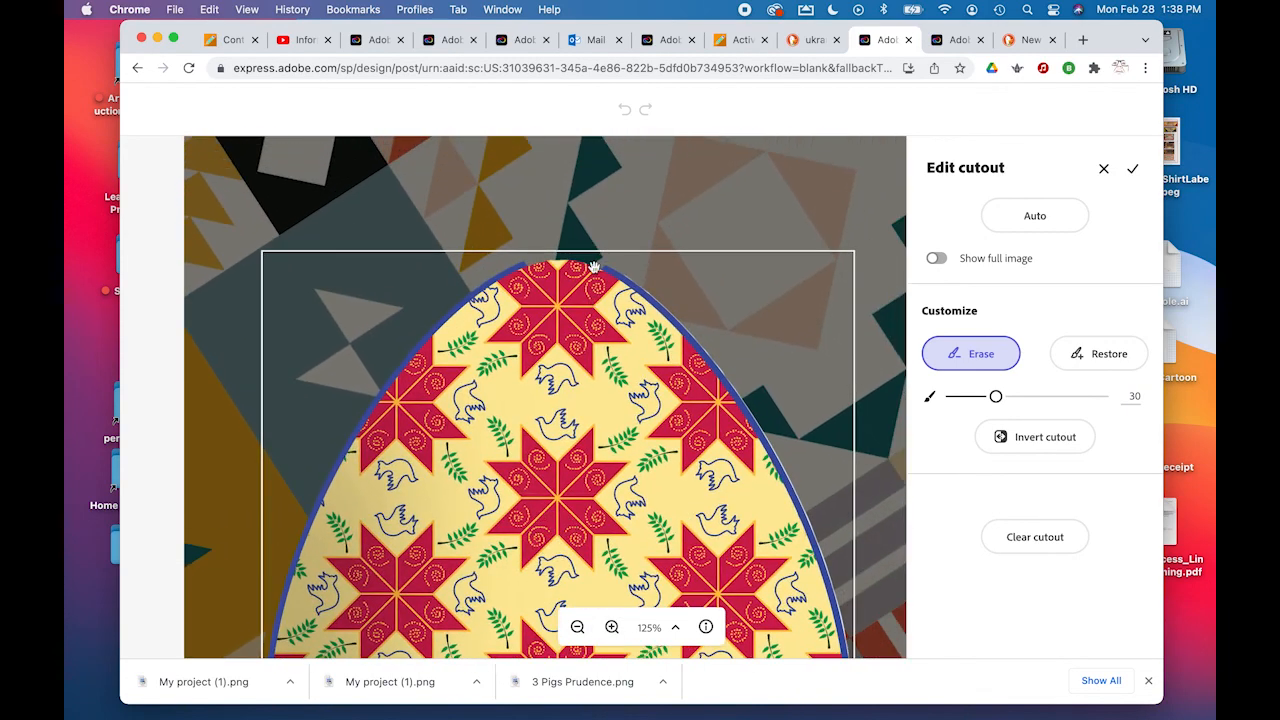
{"action": "left_click", "coordinate": [1093, 355]}
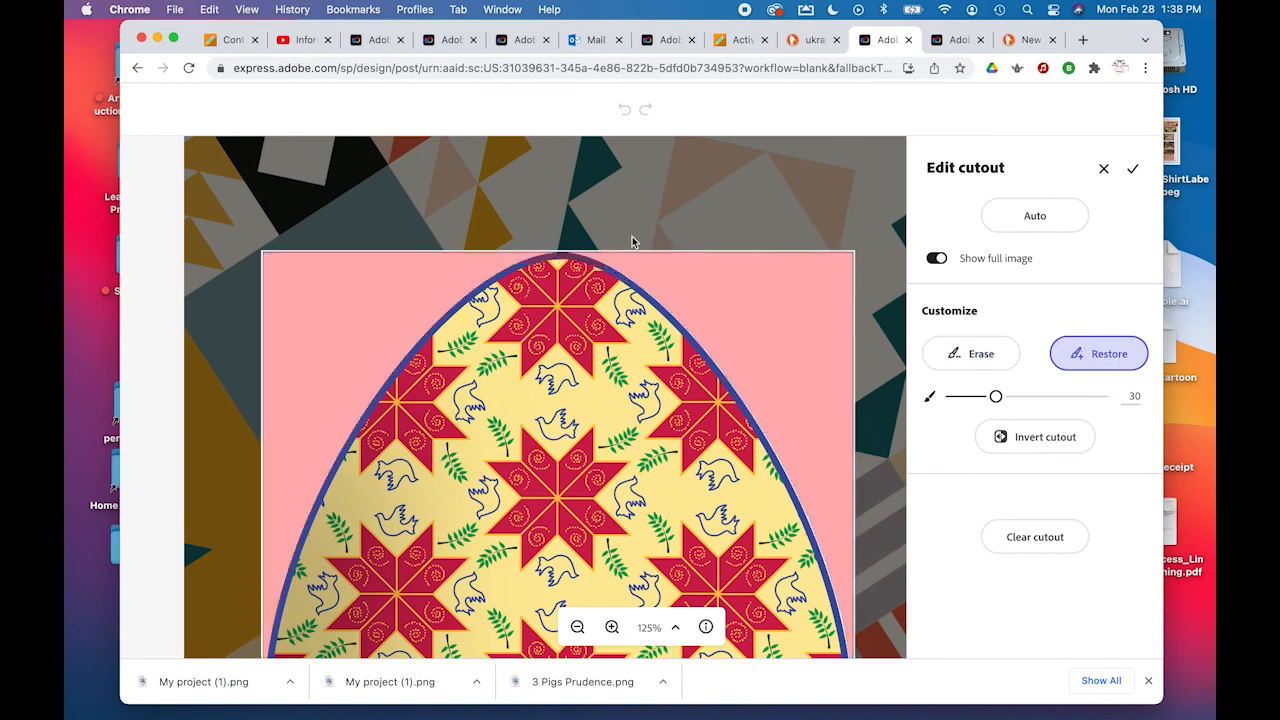
{"action": "left_click_drag", "start_coordinate": [996, 397], "coordinate": [962, 397]}
{"action": "mouse_move", "coordinate": [528, 270]}
{"action": "left_mouse_down"}
{"action": "mouse_move", "coordinate": [562, 259]}
{"action": "mouse_move", "coordinate": [601, 272]}
{"action": "left_mouse_up"}
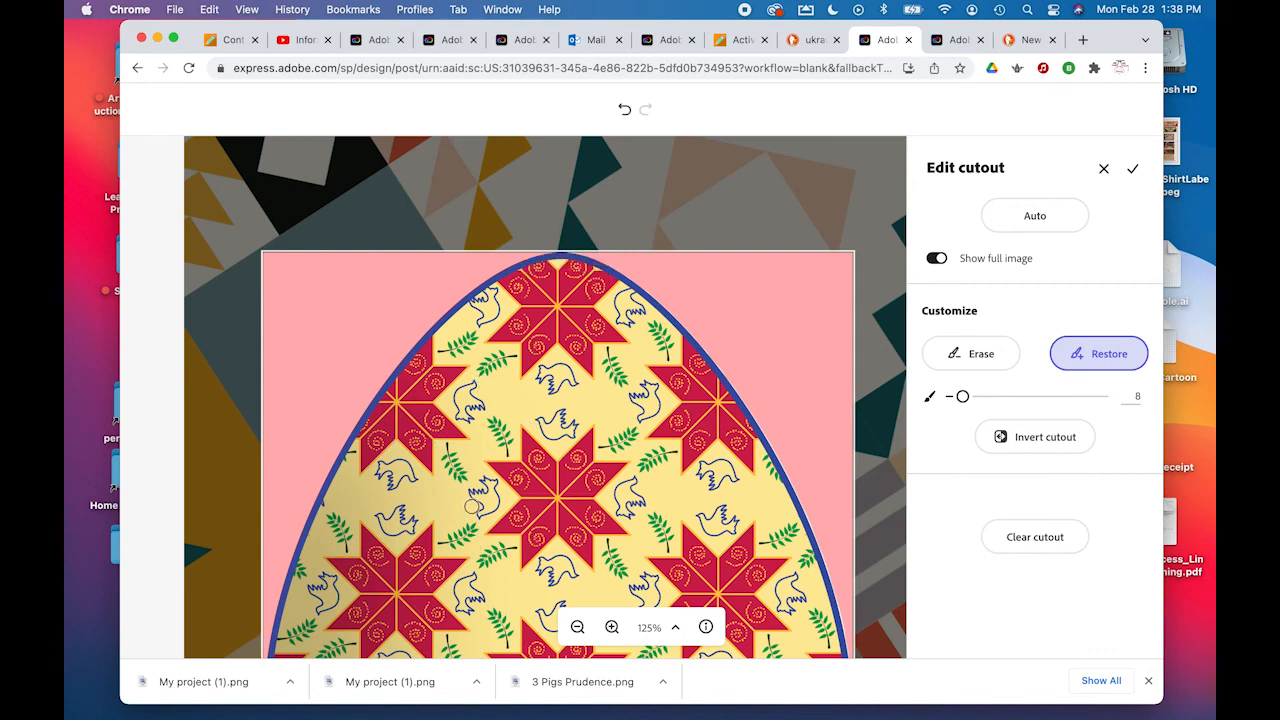
- Restore the erased blue outline along the egg's lower edge and accept the edited cutout
{"action": "scroll", "coordinate": [490, 480], "scroll_direction": "down", "scroll_amount": 6}
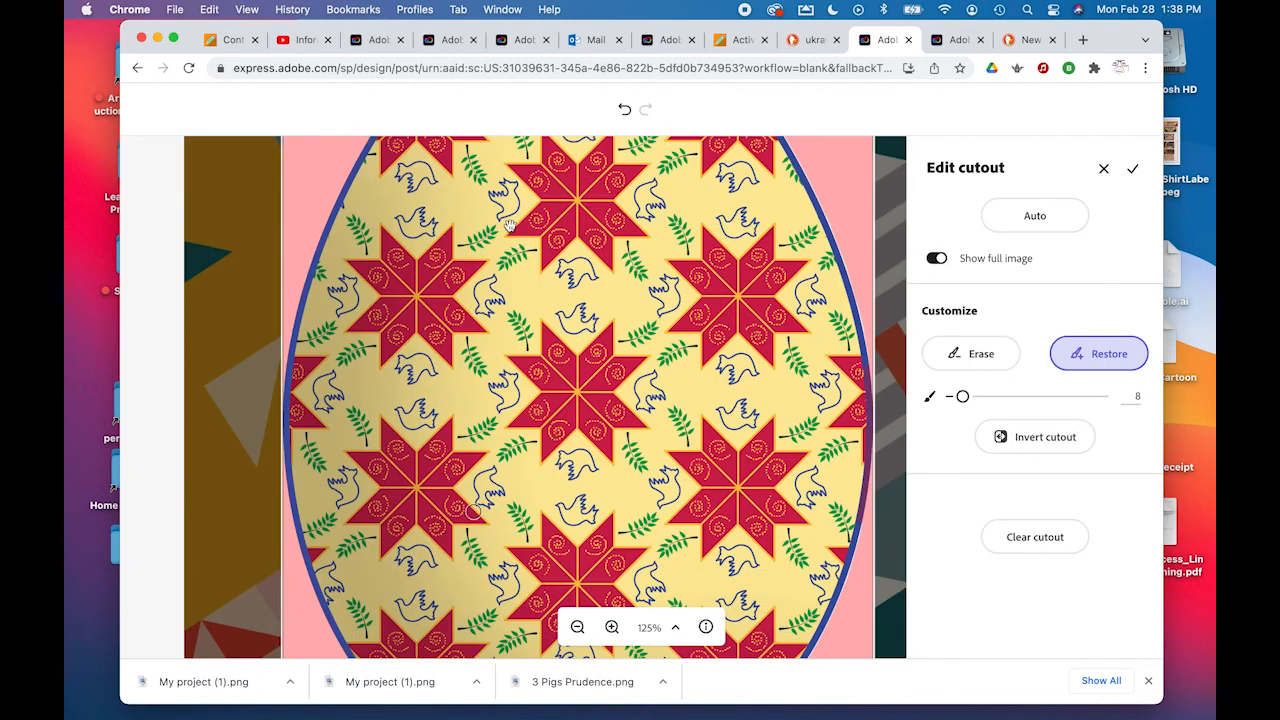
{"action": "scroll", "coordinate": [503, 450], "scroll_direction": "down", "scroll_amount": 4}
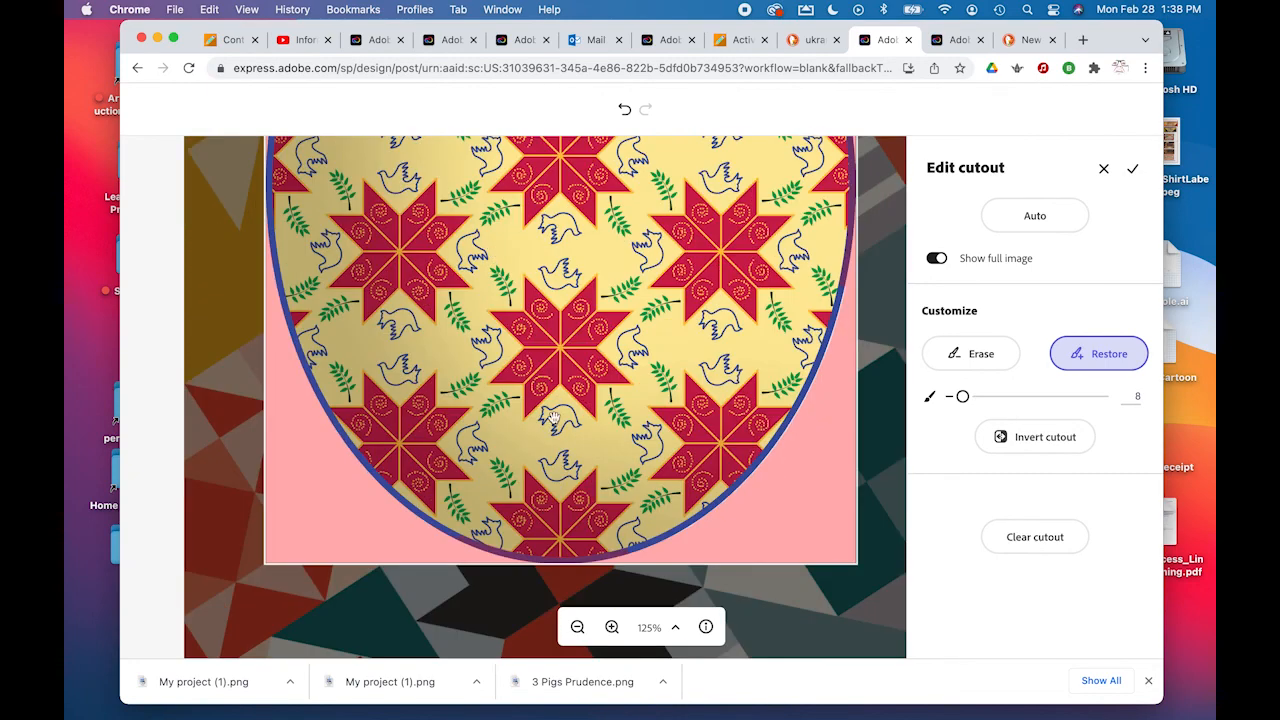
{"action": "scroll", "coordinate": [571, 385], "scroll_direction": "down", "scroll_amount": 3}
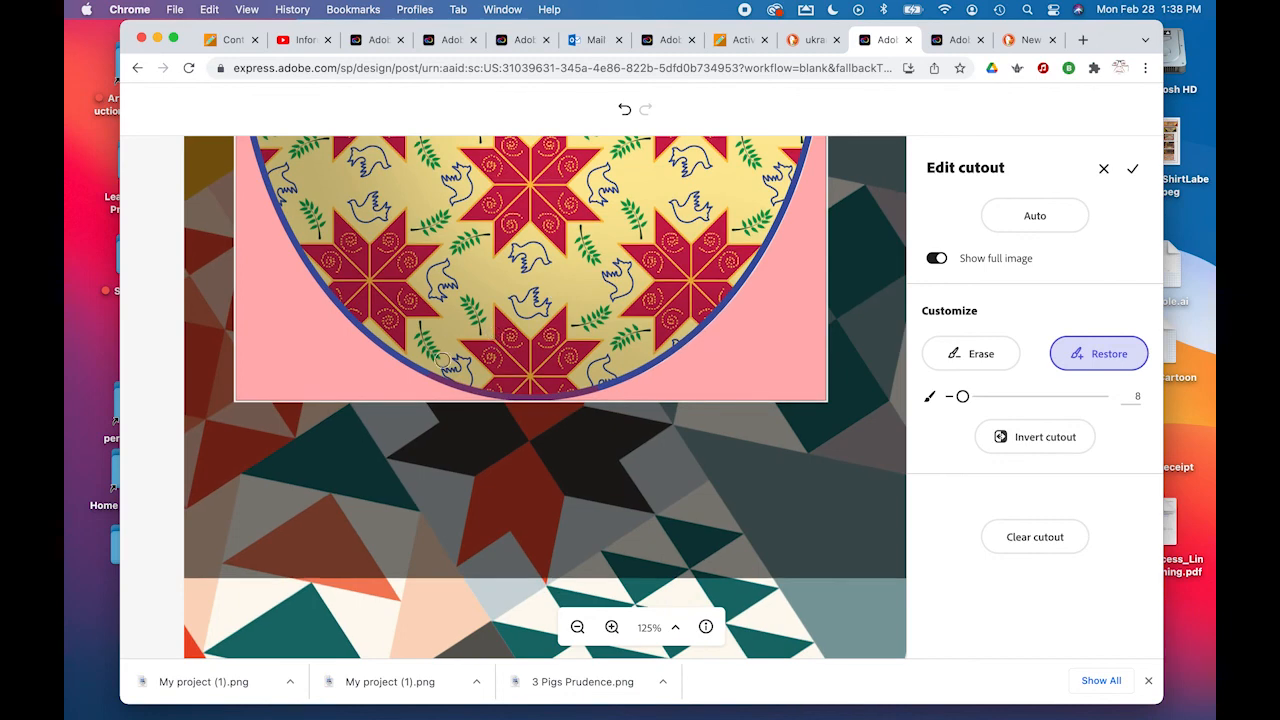
{"action": "left_click_drag", "start_coordinate": [438, 370], "coordinate": [448, 374]}
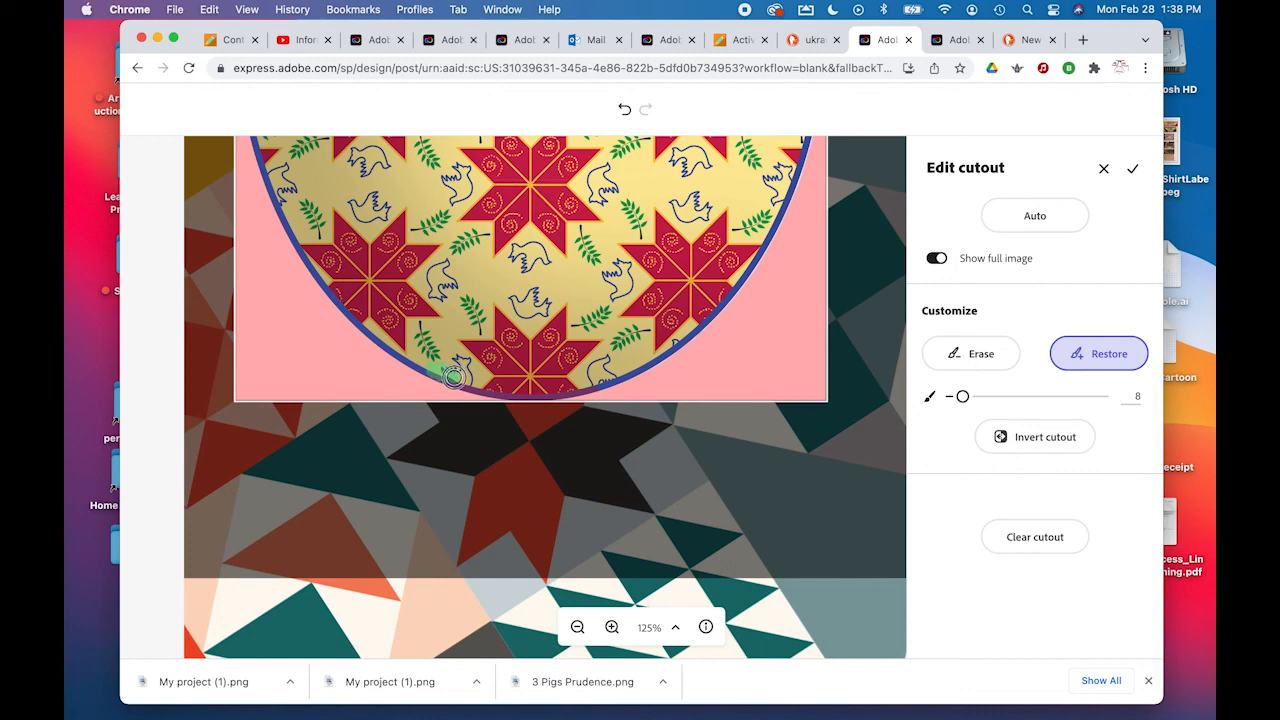
{"action": "left_click", "coordinate": [1137, 174]}
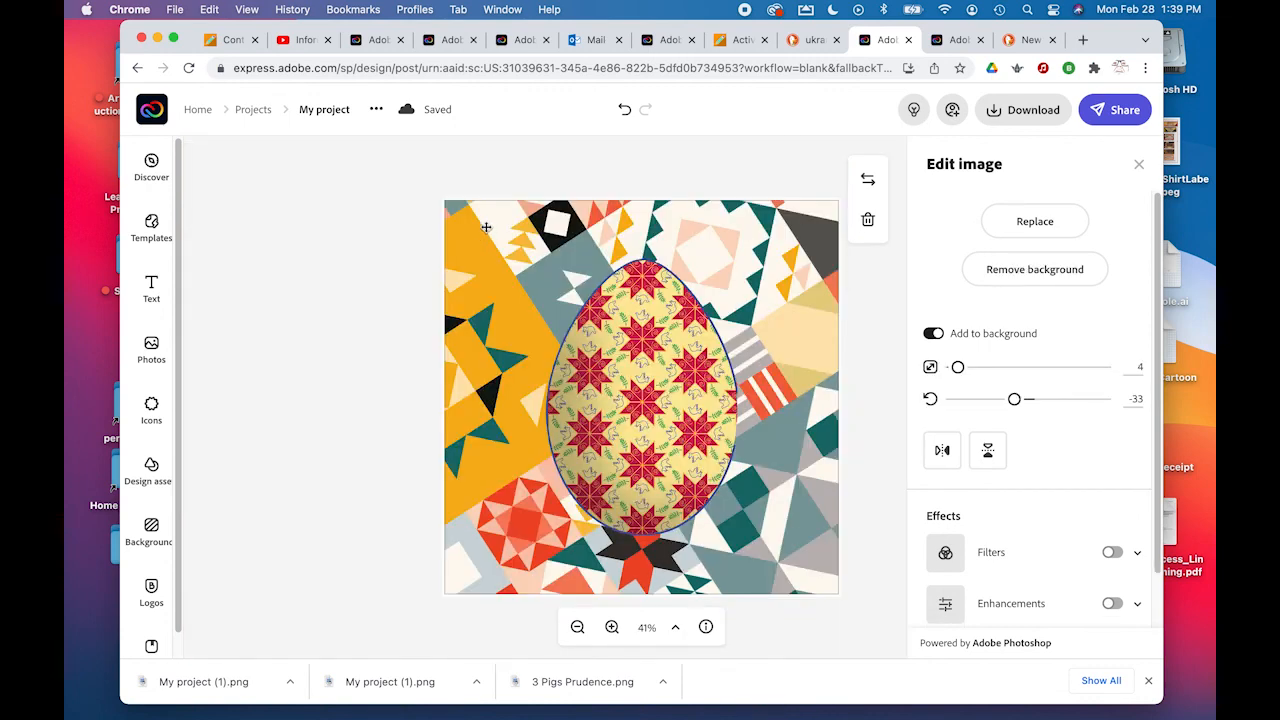
- Select the quilt background image and bring up its filter, enhancement and blur effects
{"action": "left_click", "coordinate": [467, 233]}
{"action": "left_click", "coordinate": [493, 243]}
{"action": "scroll", "coordinate": [1113, 381], "scroll_direction": "down", "scroll_amount": 2}
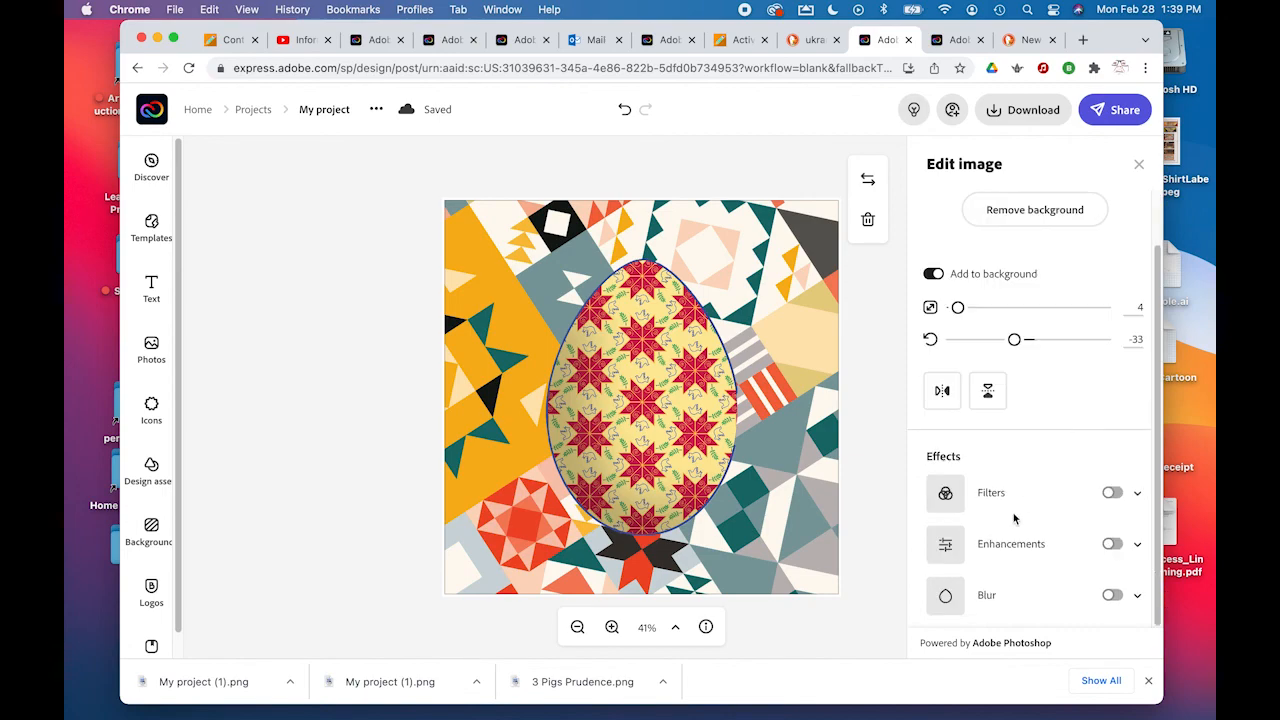